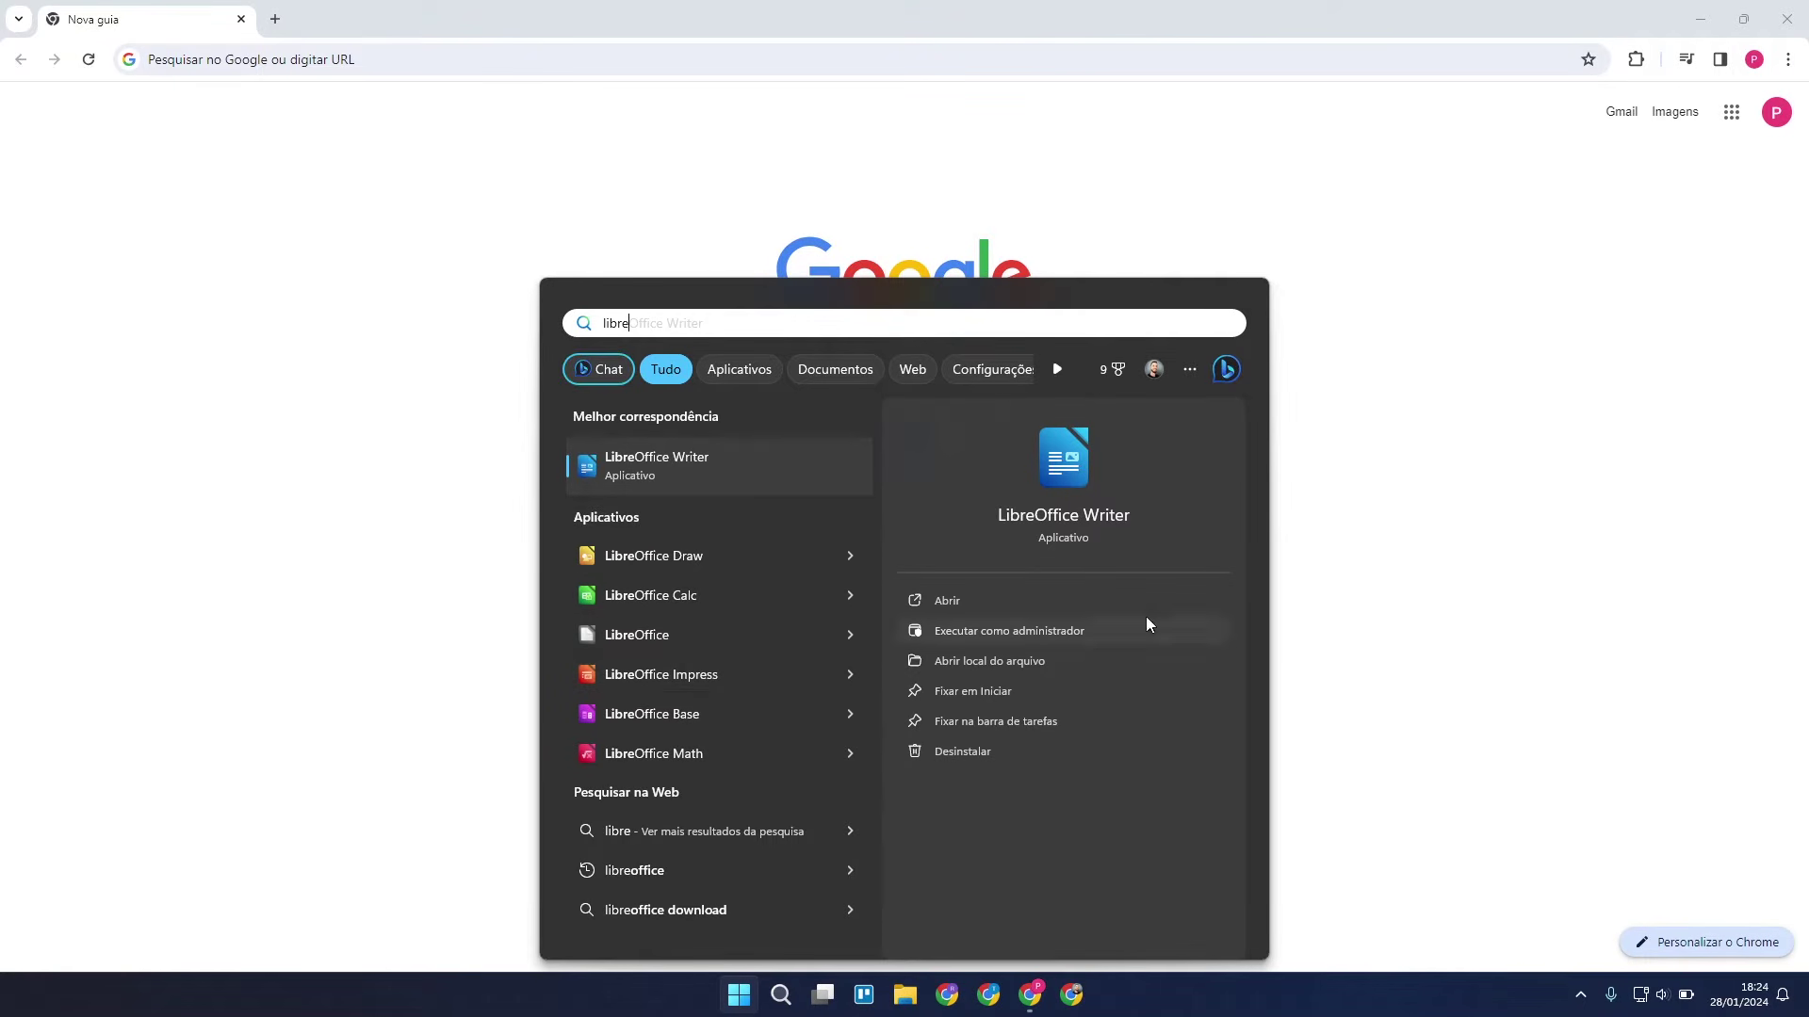
Search Google for "libre office" and open the Download LibreOffice page from the results.
left_click(1514, 502)
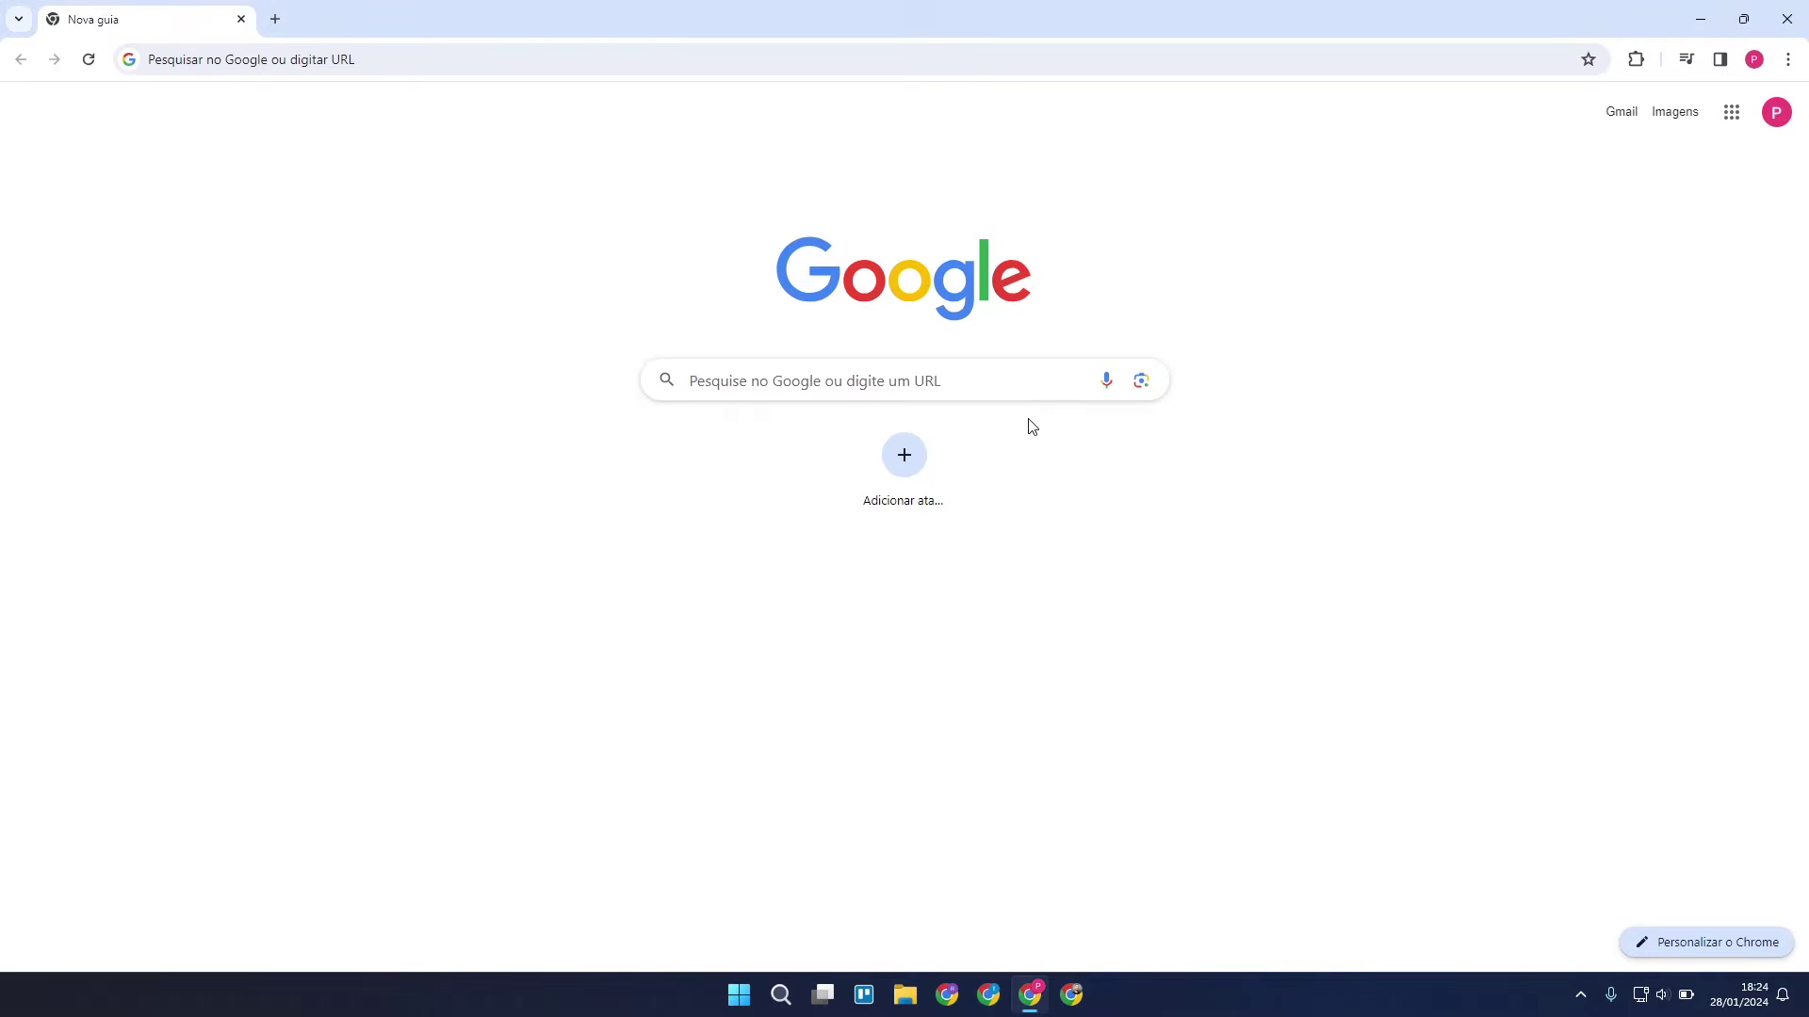
left_click(869, 367)
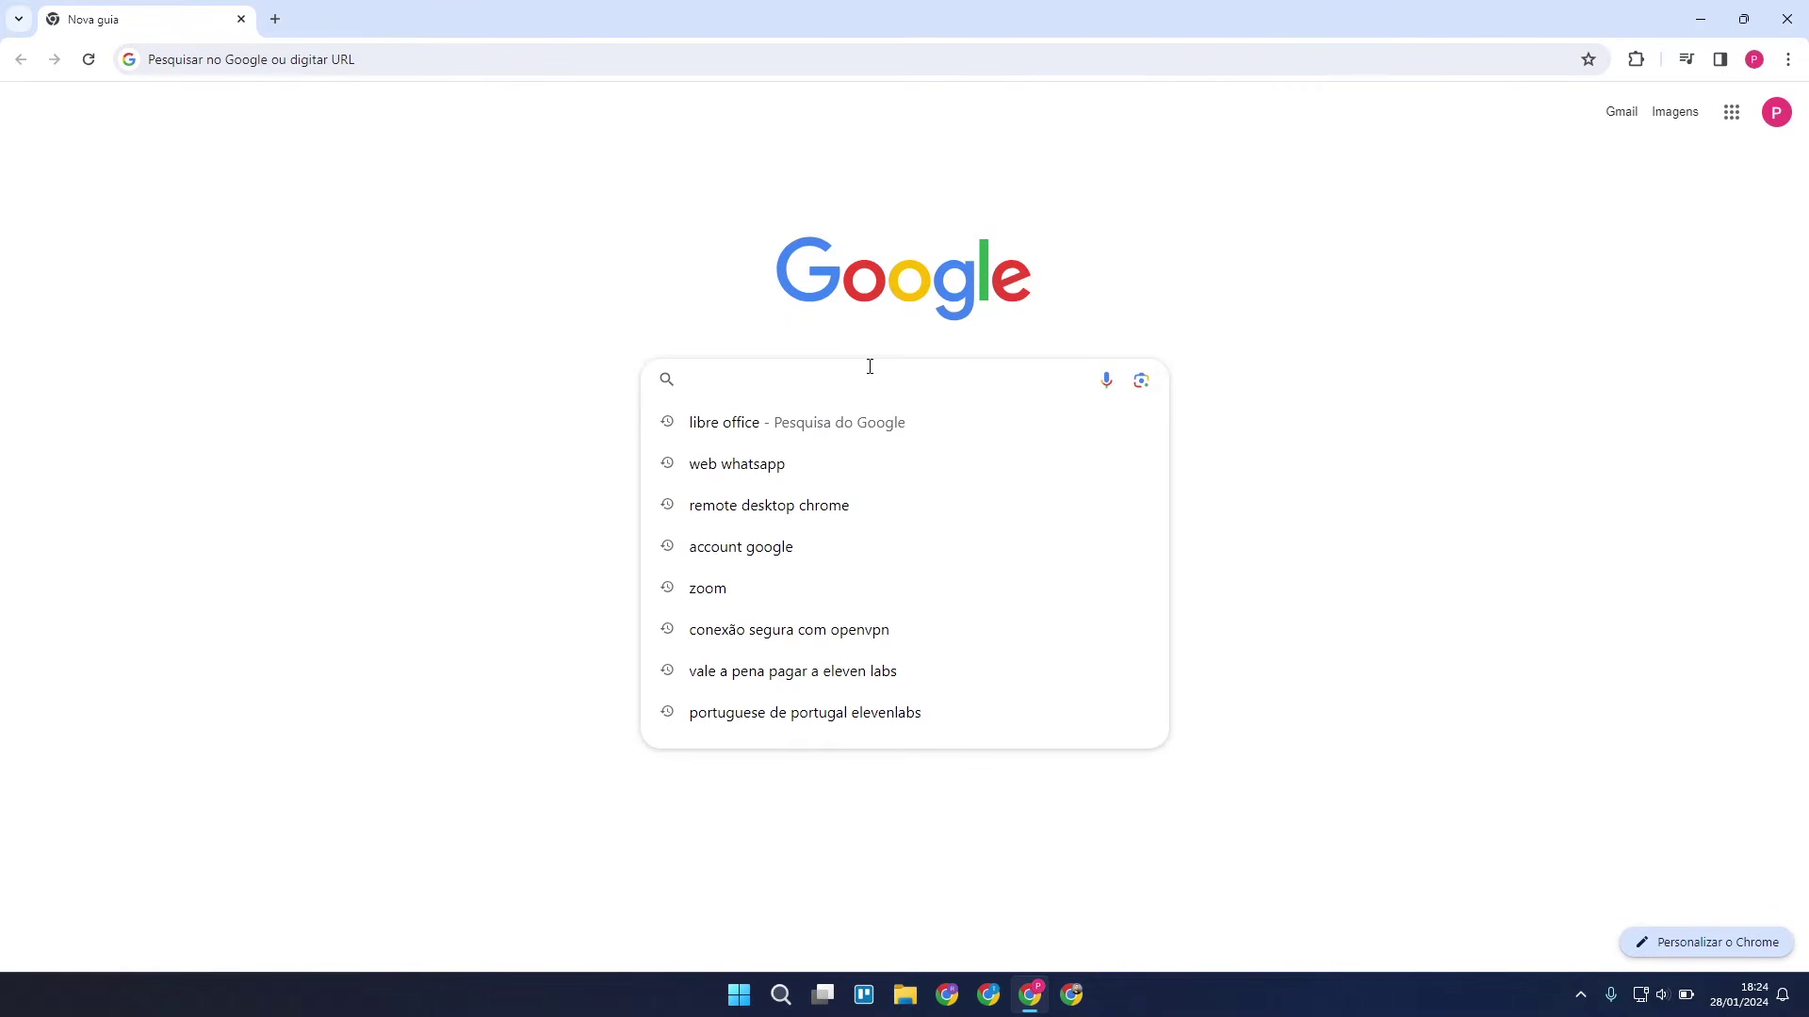
type("libre offic")
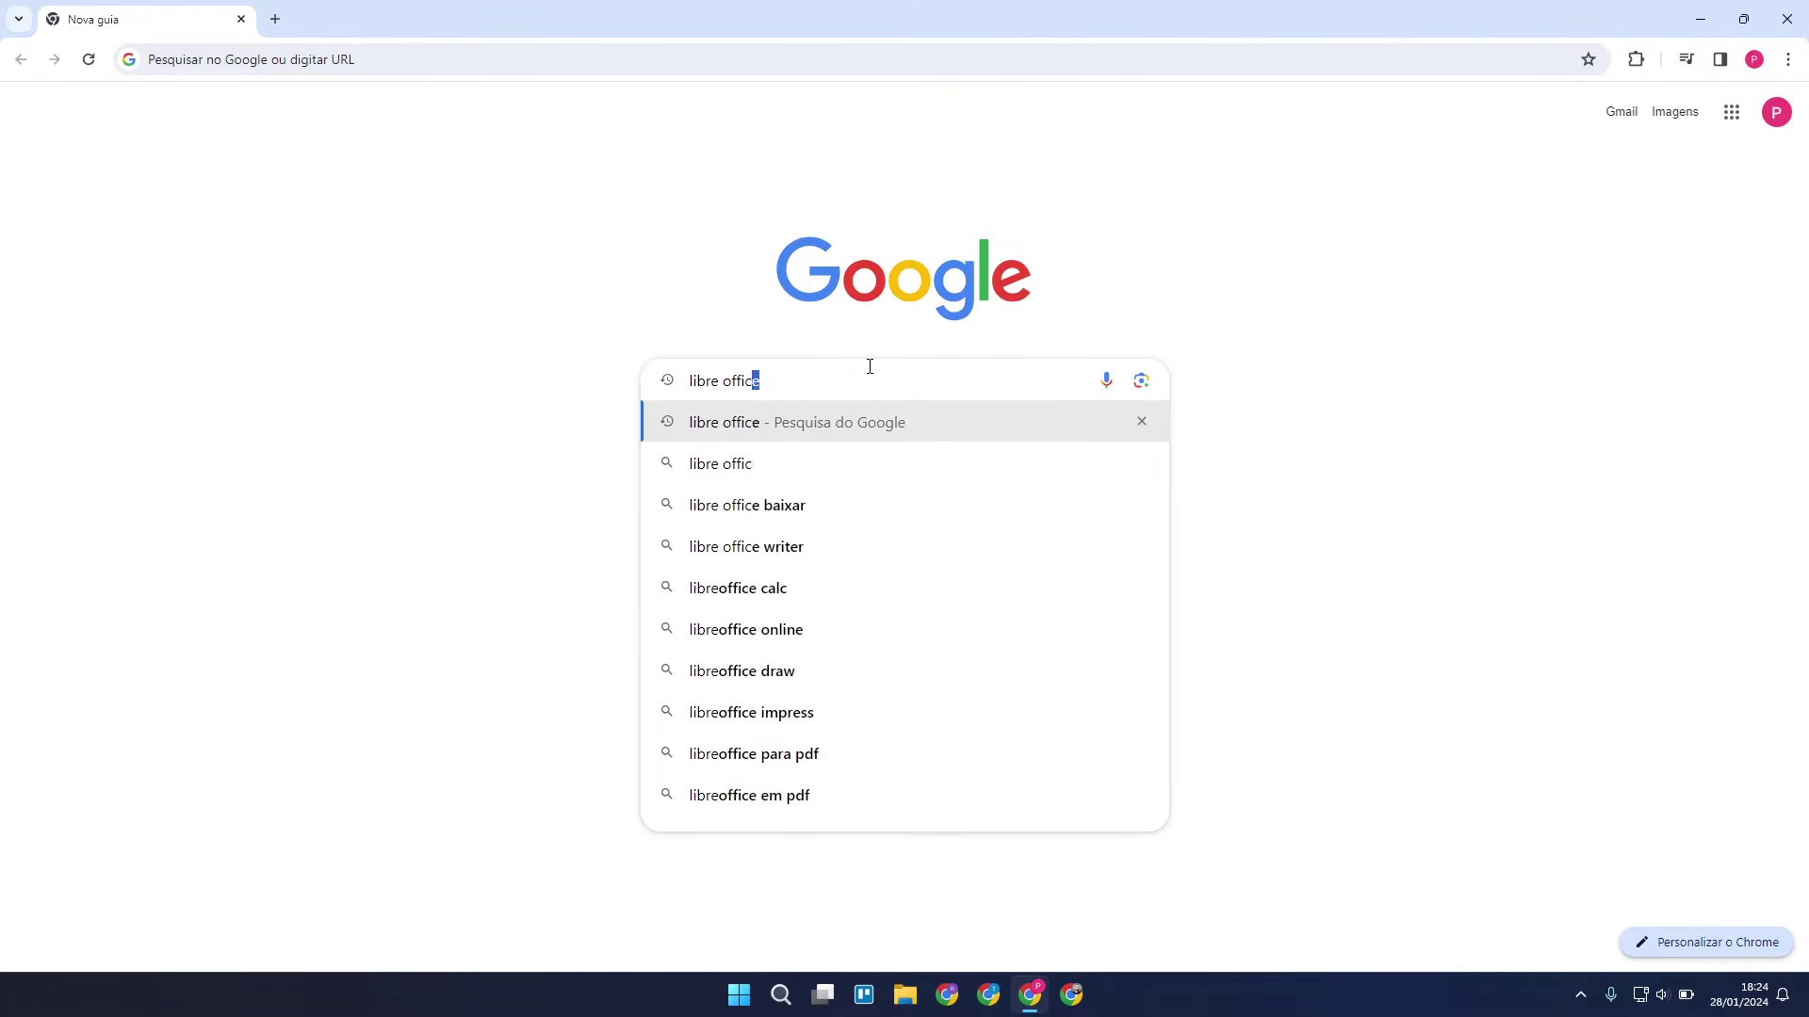
key("Return")
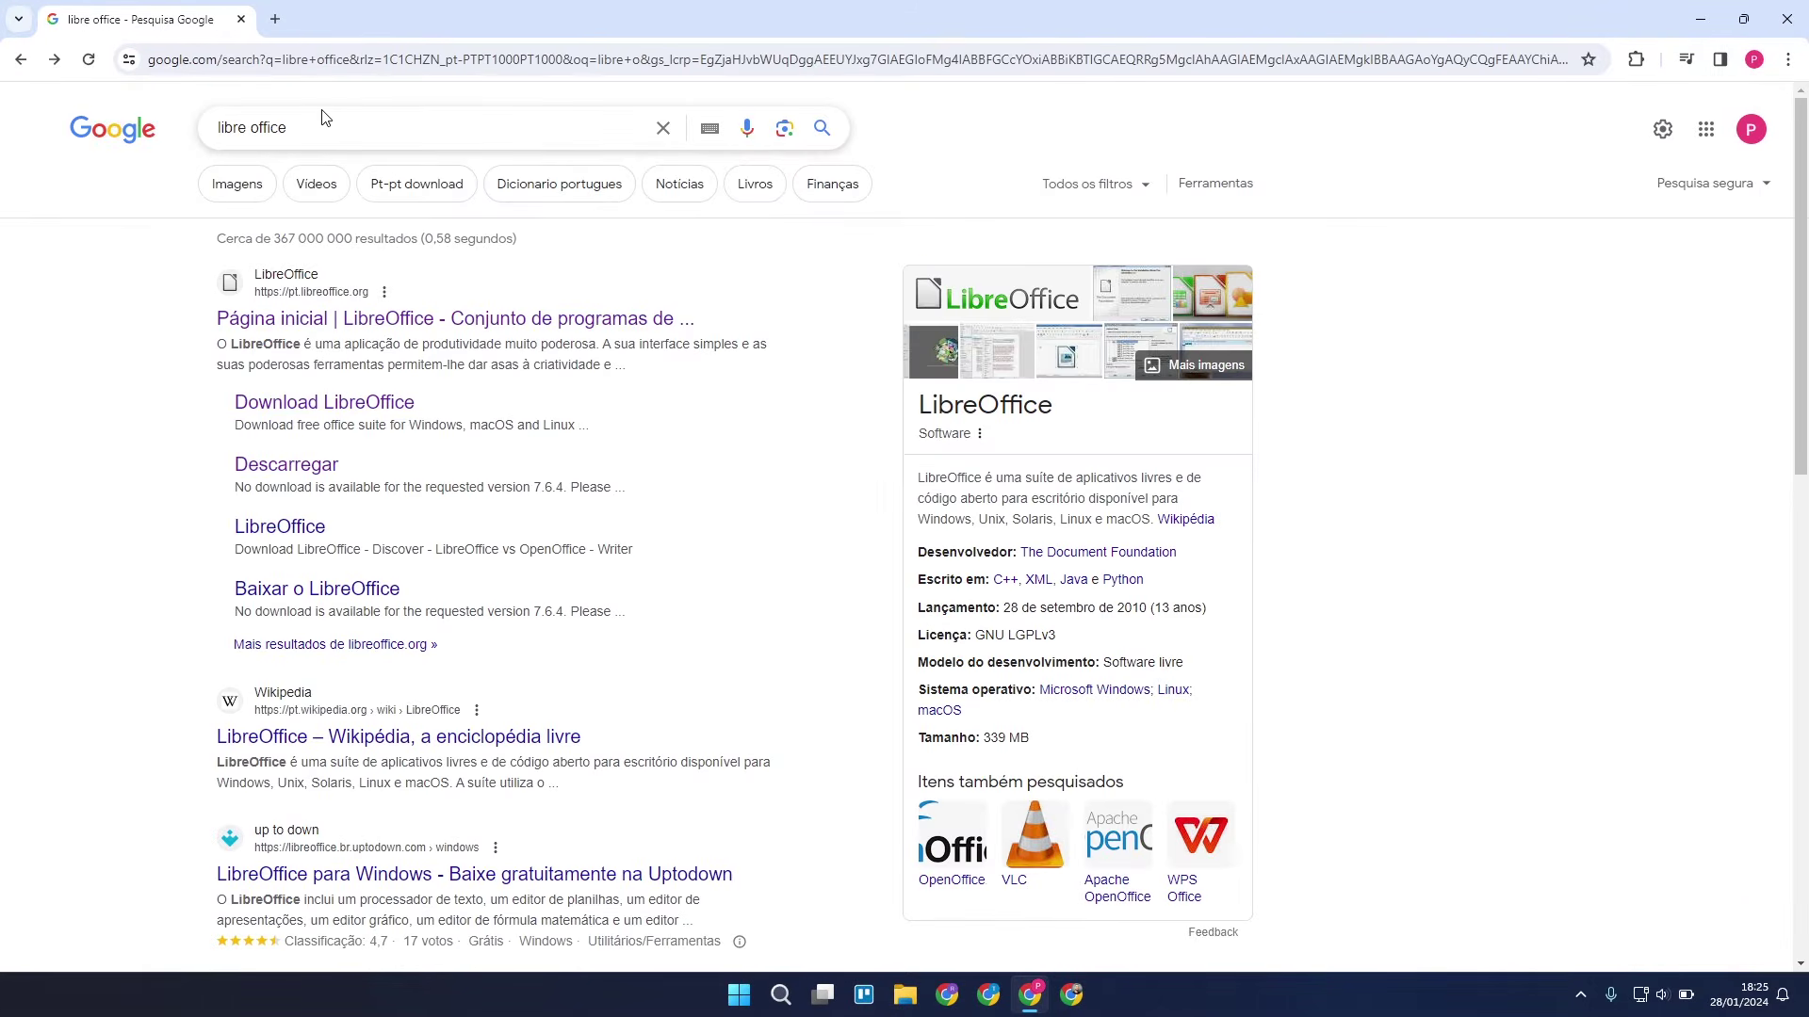
left_click(348, 407)
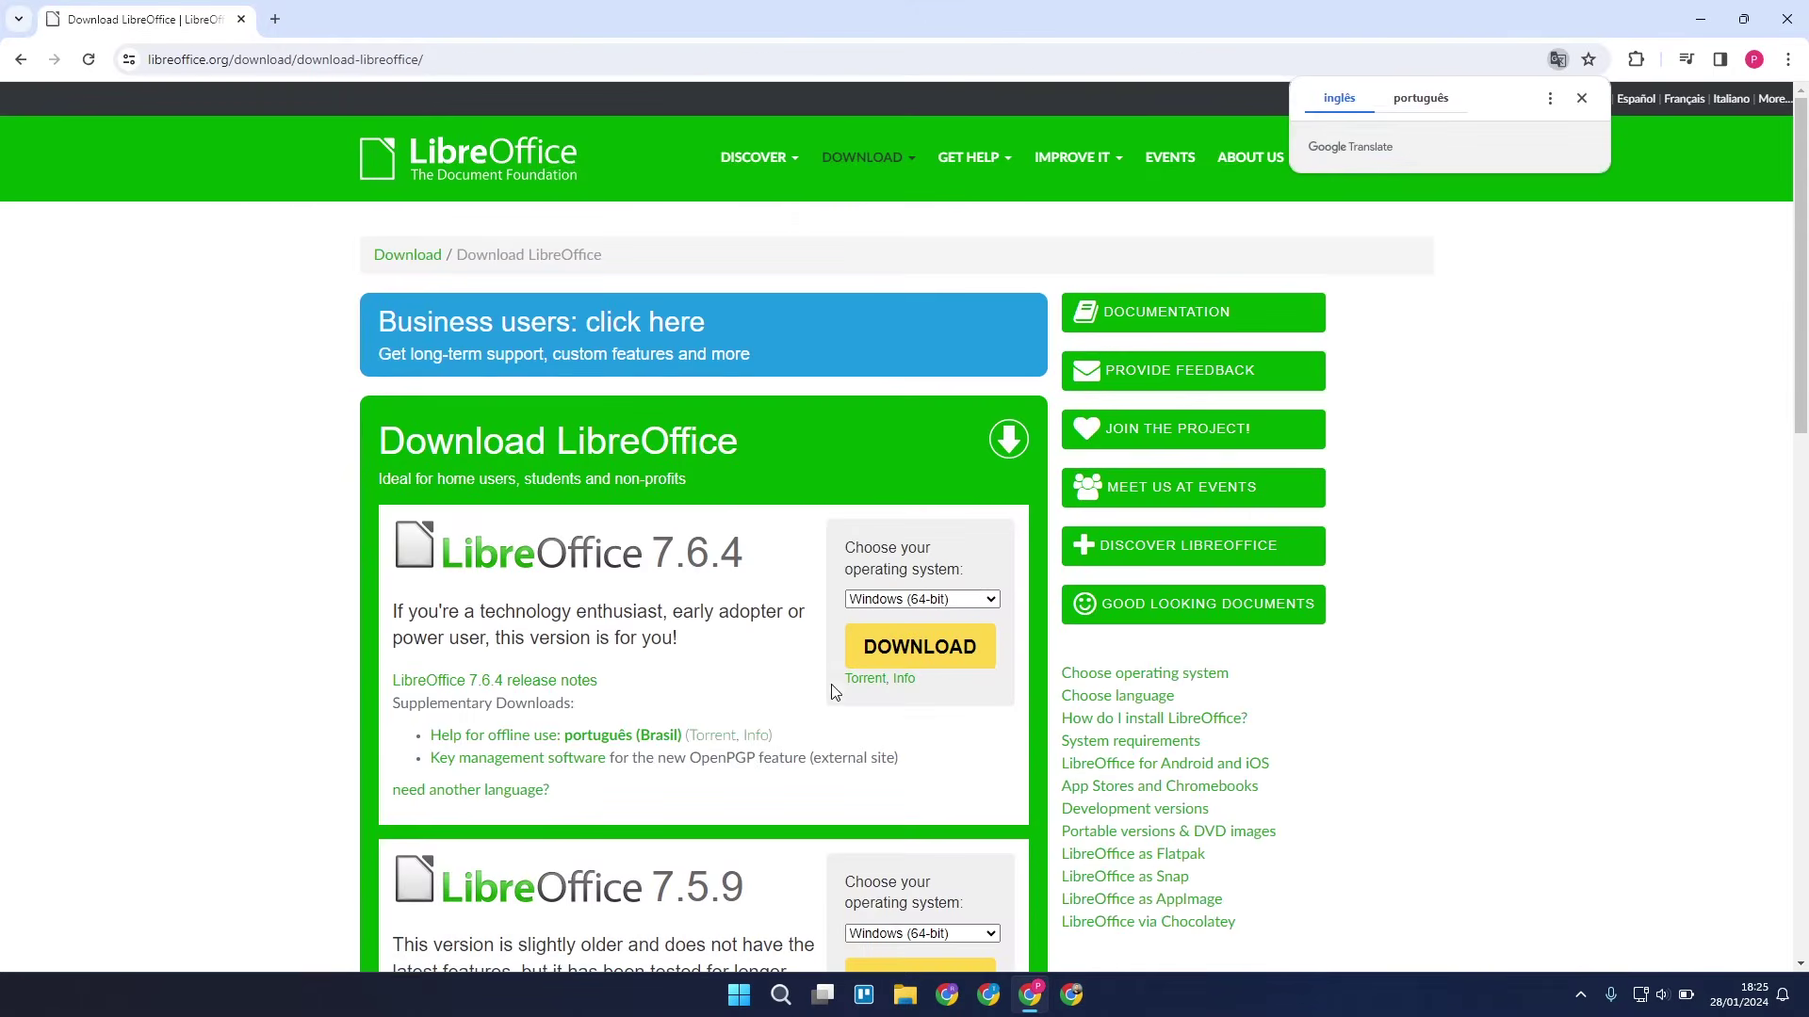
Examine the operating system choices for the LibreOffice 7.6.4 download, and close the browser.
left_click(960, 599)
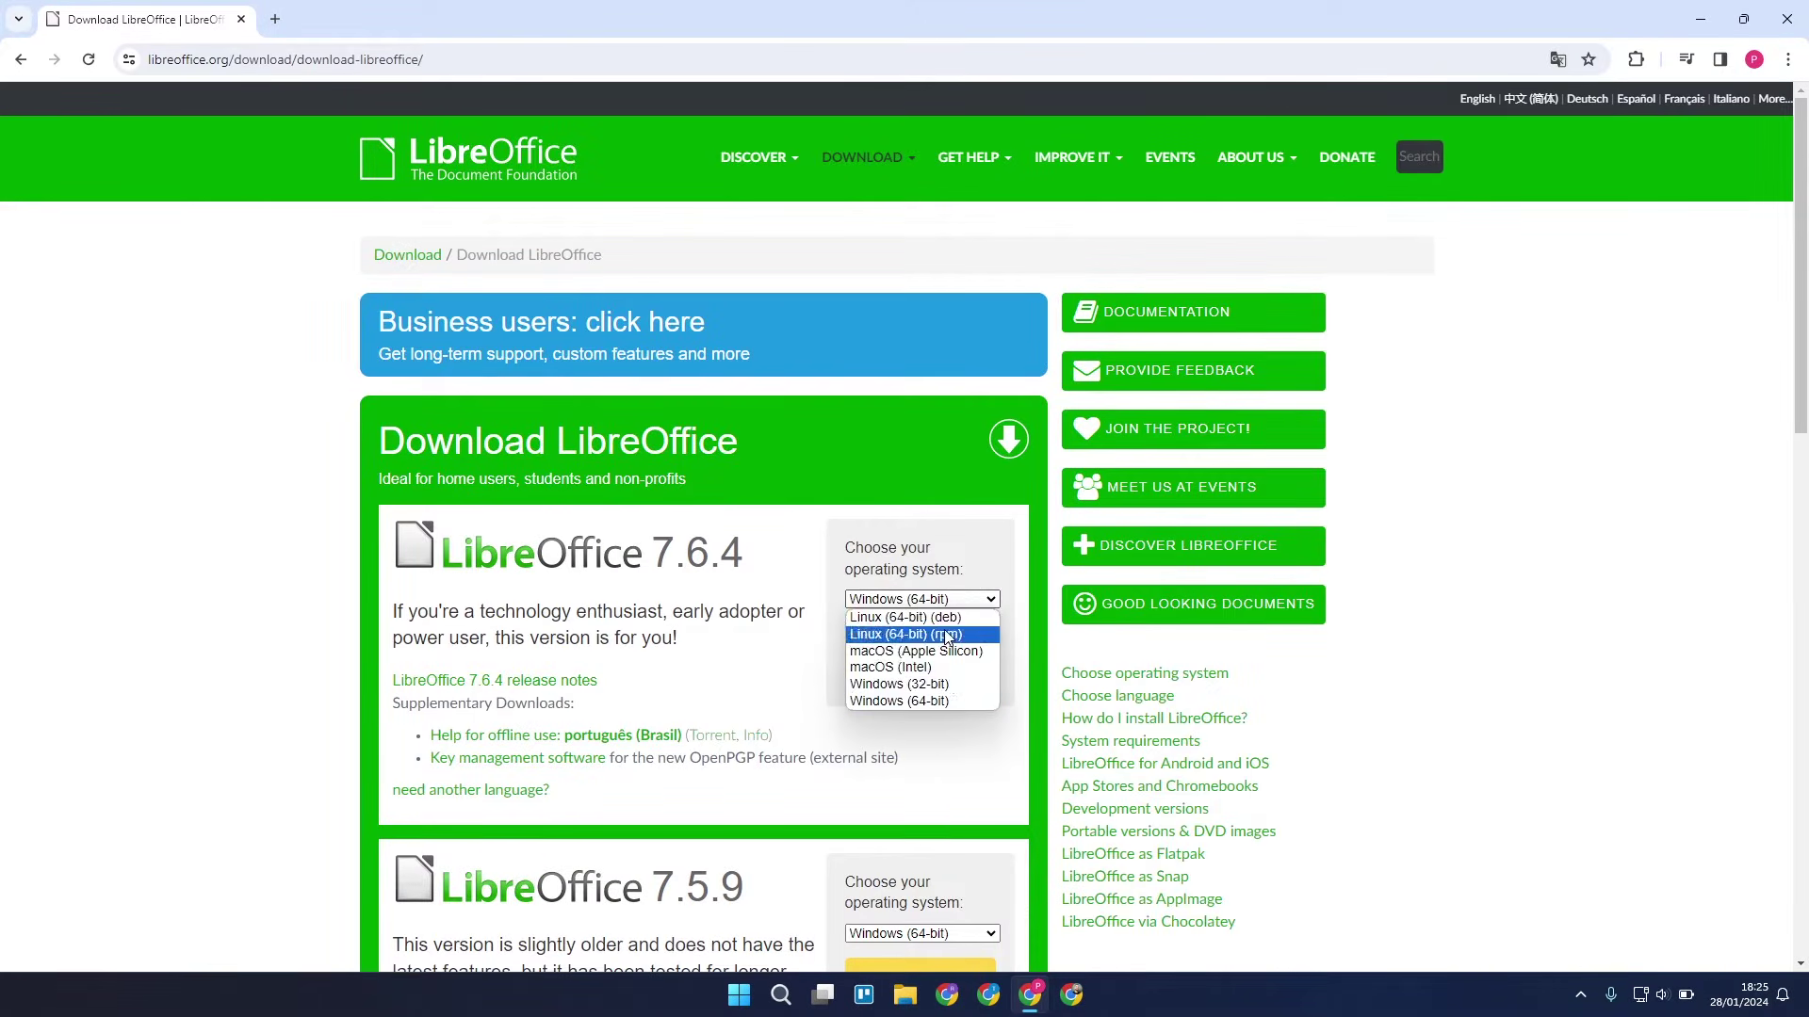
left_click(923, 599)
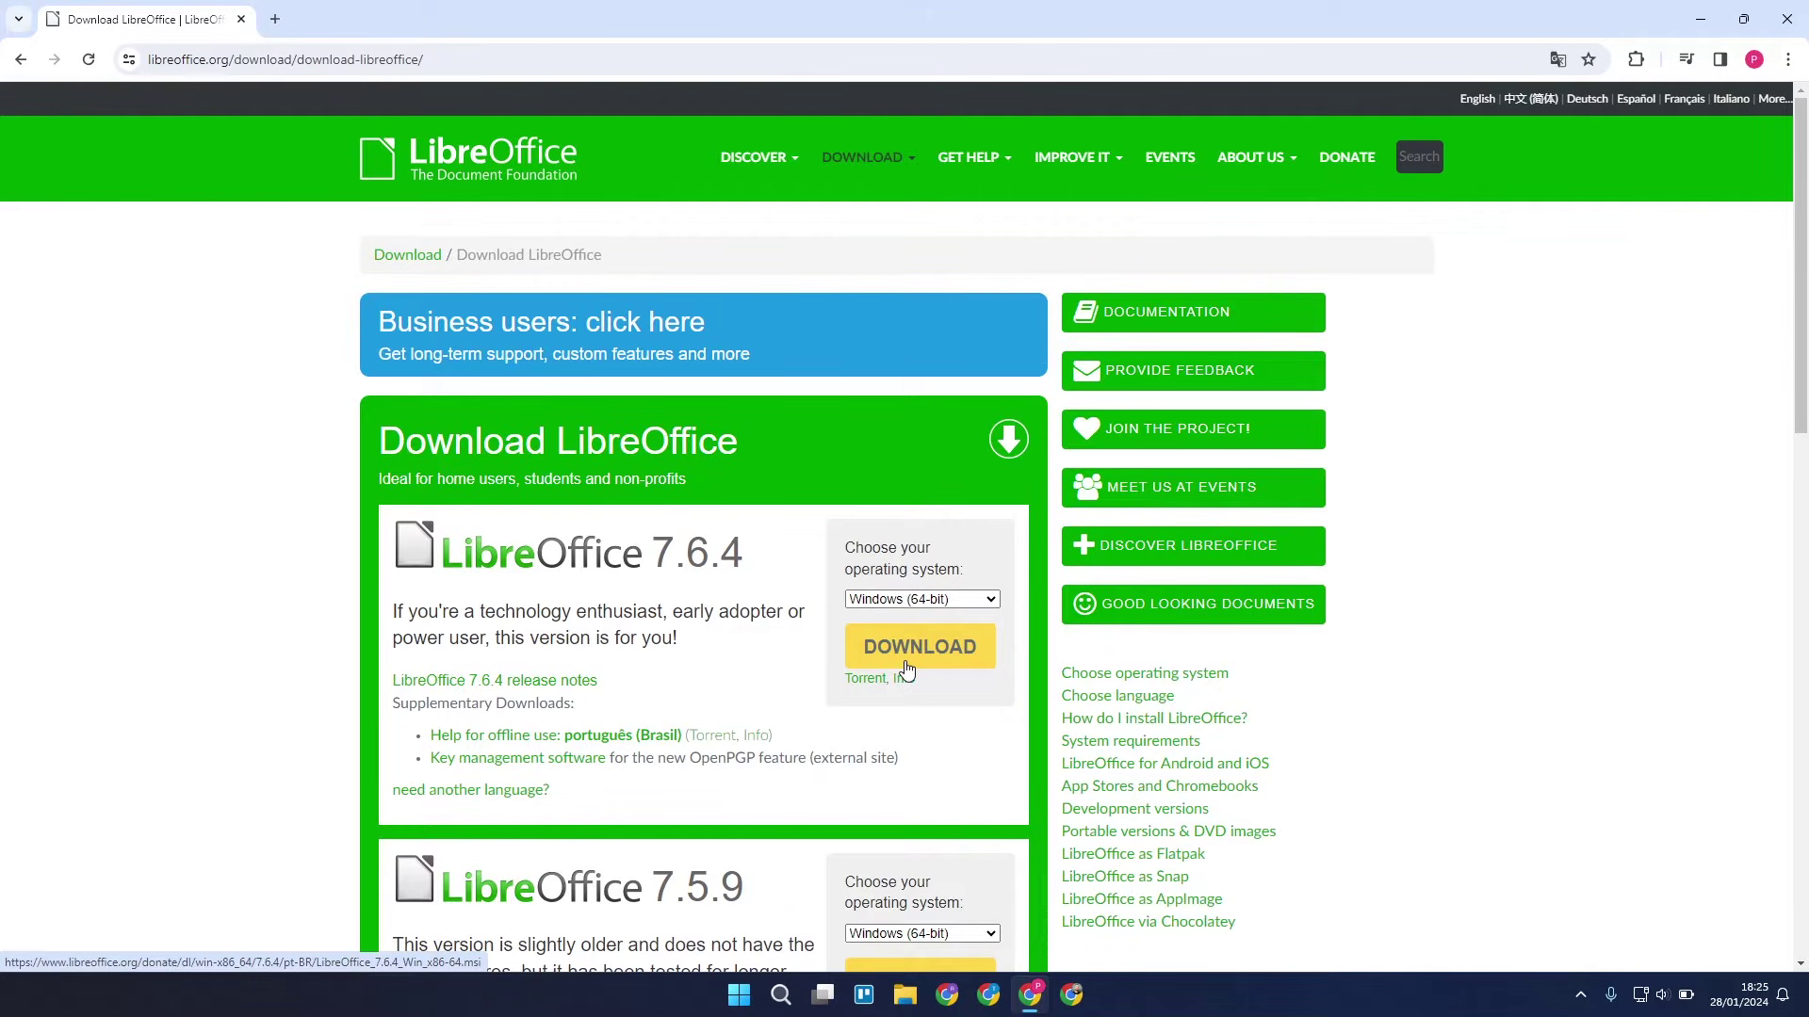
left_click(1787, 19)
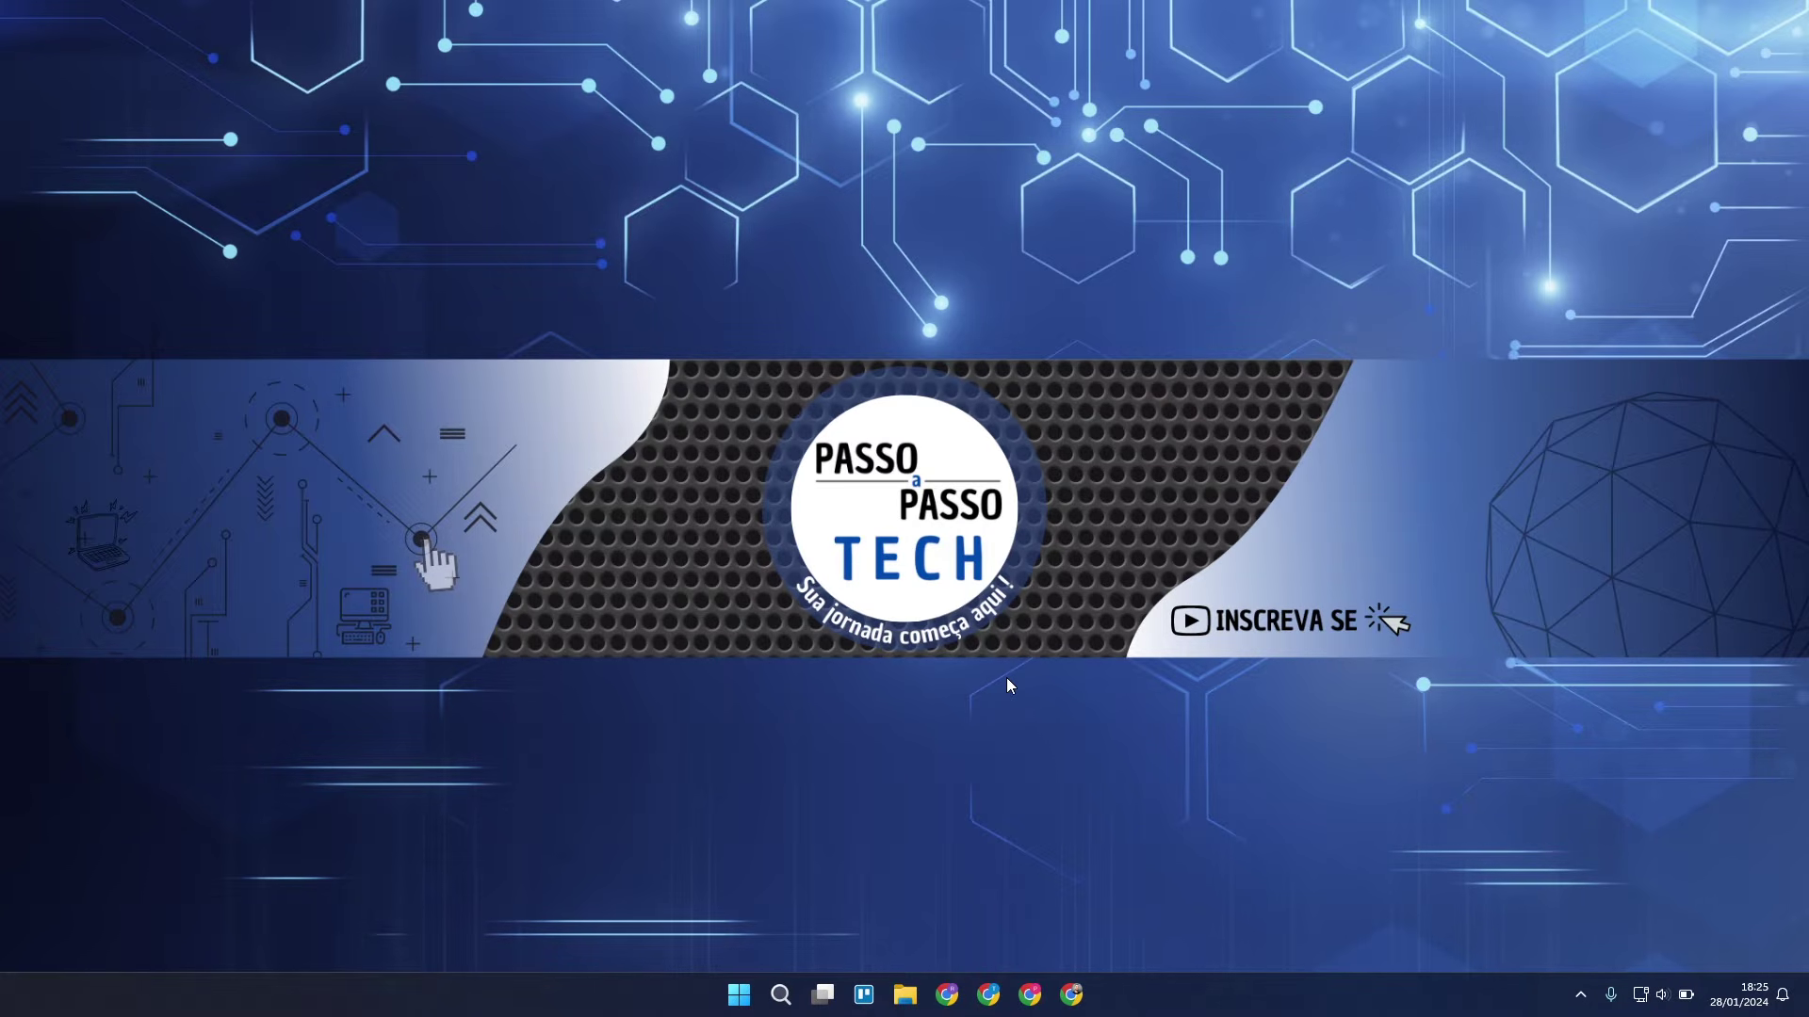
Find LibreOffice Writer by searching for "libre" and launch it with a blank document.
key("super")
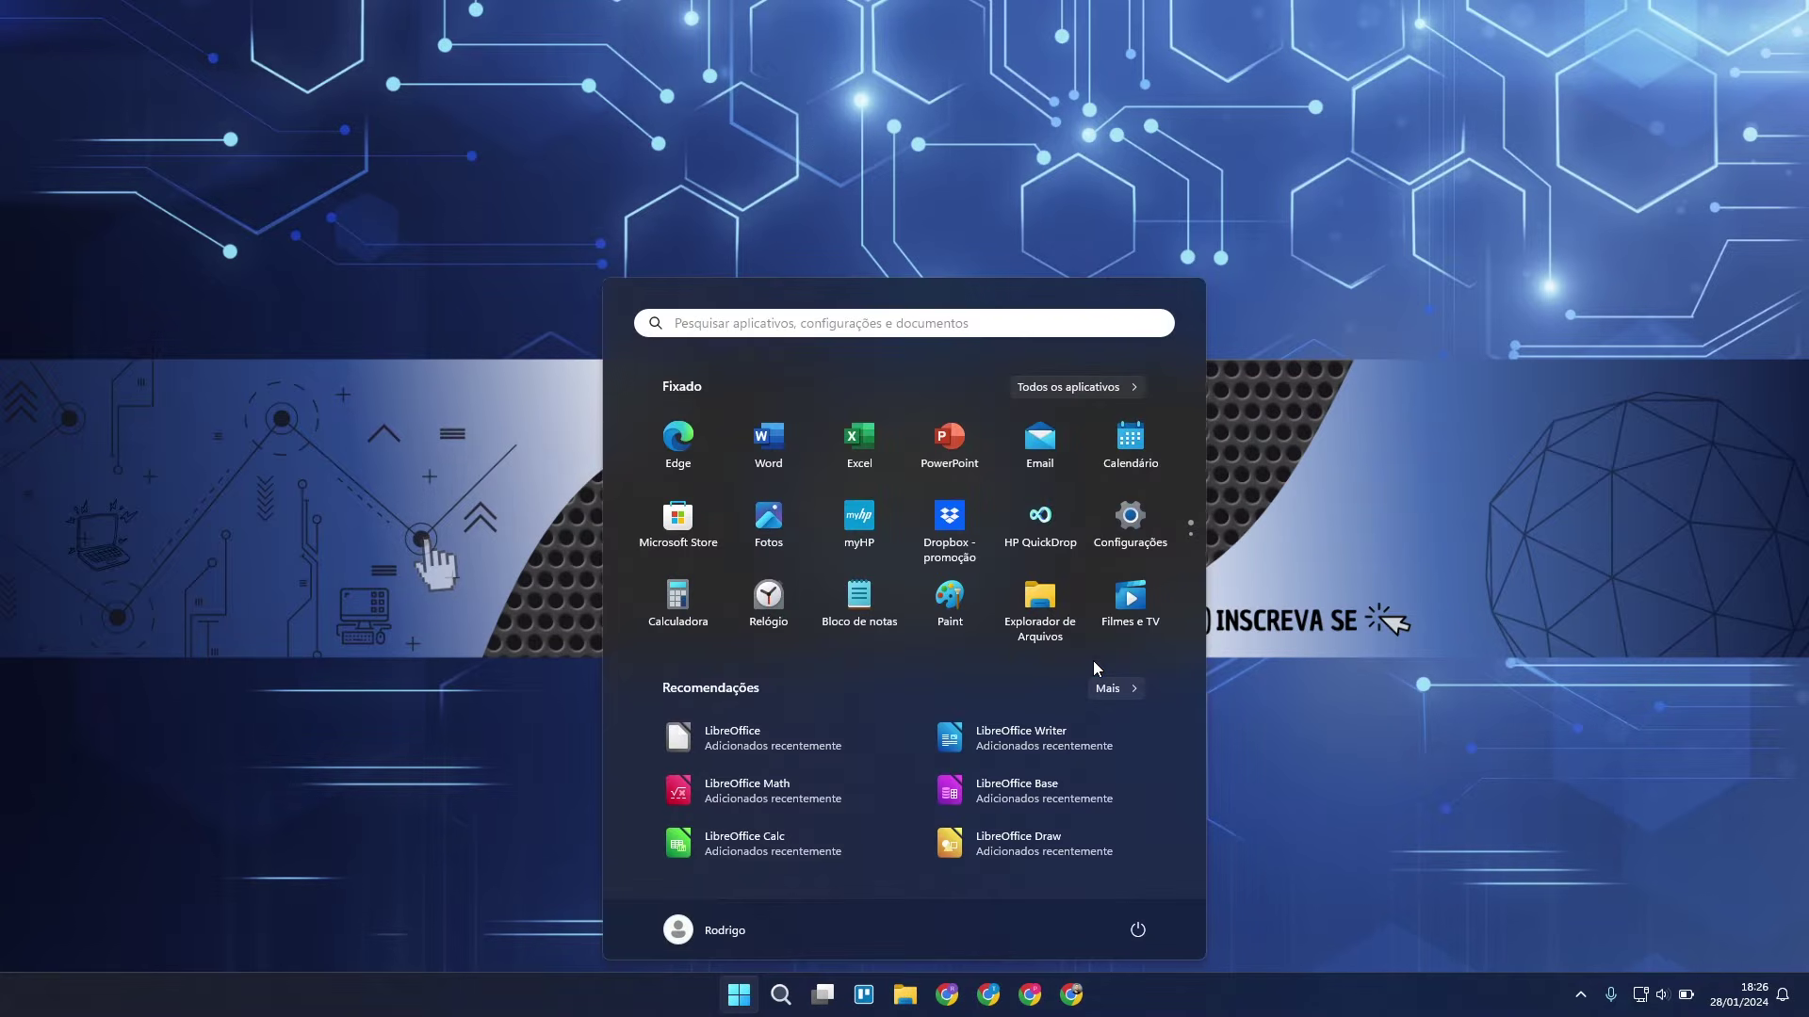
type("libre")
key("Return")
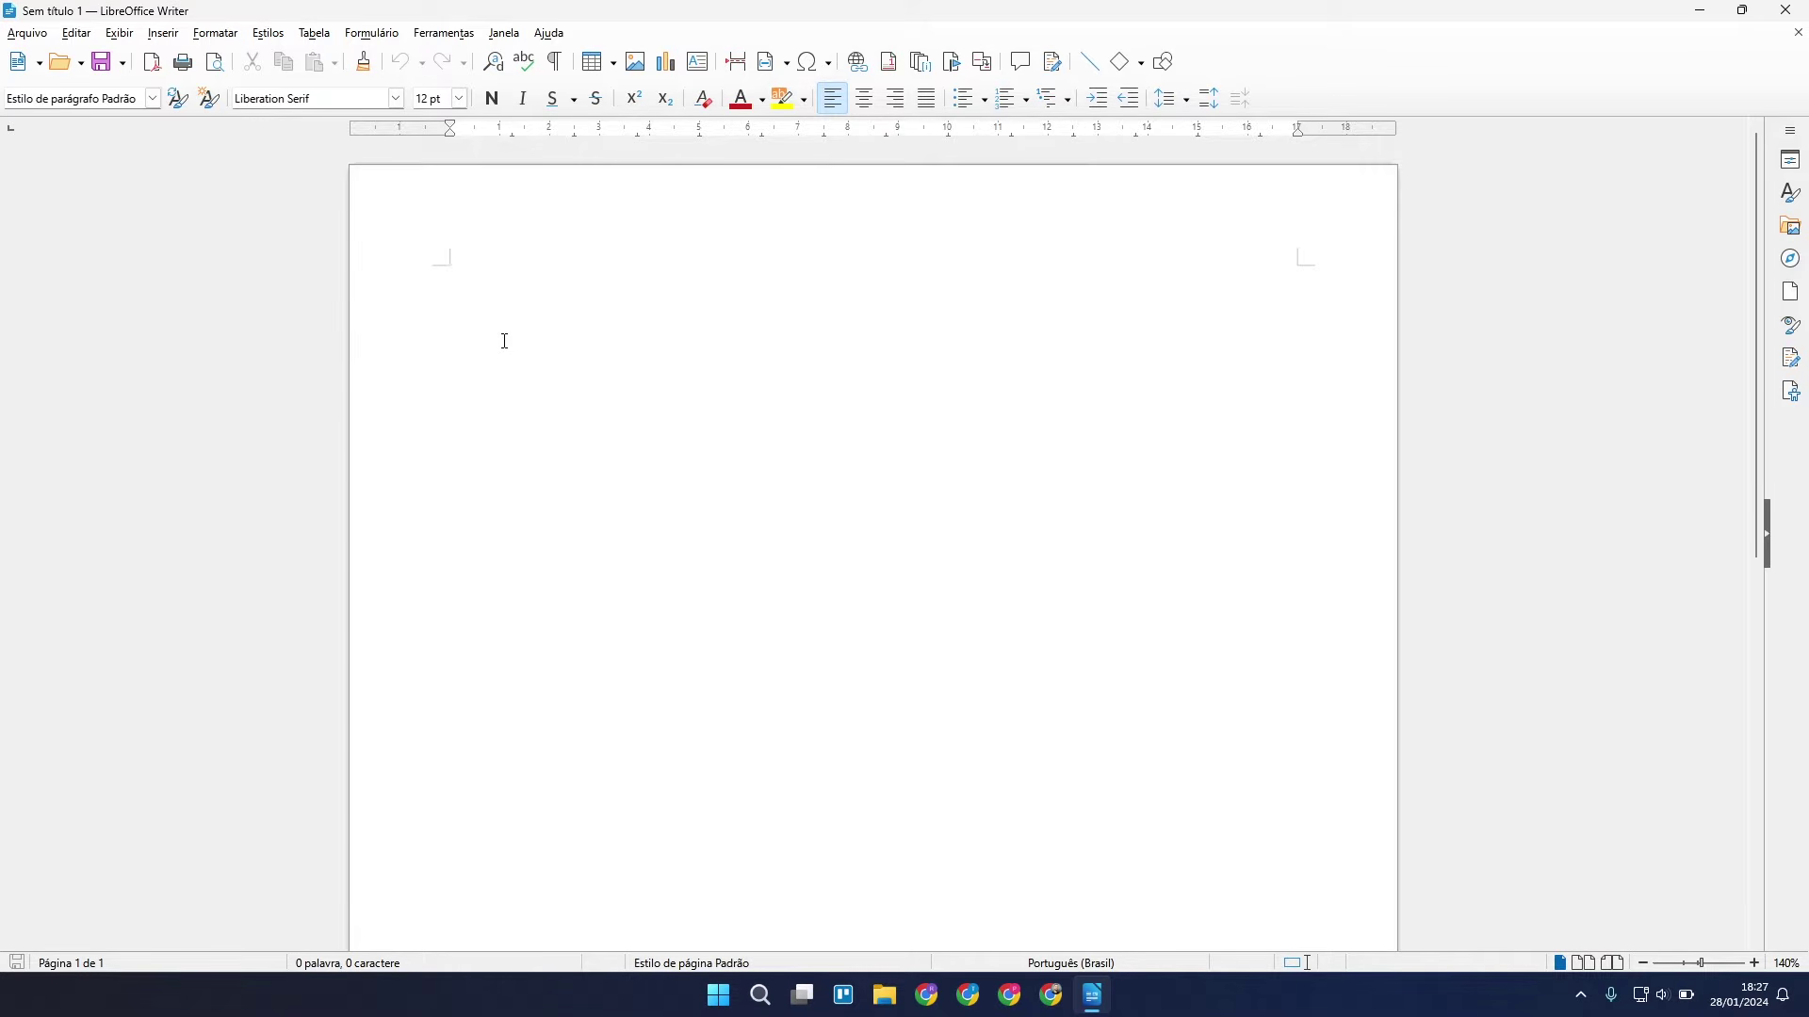
Open the OpenDocument text file Formulario01 from the Documentos folder and look through the form.
left_click(28, 33)
left_click(55, 79)
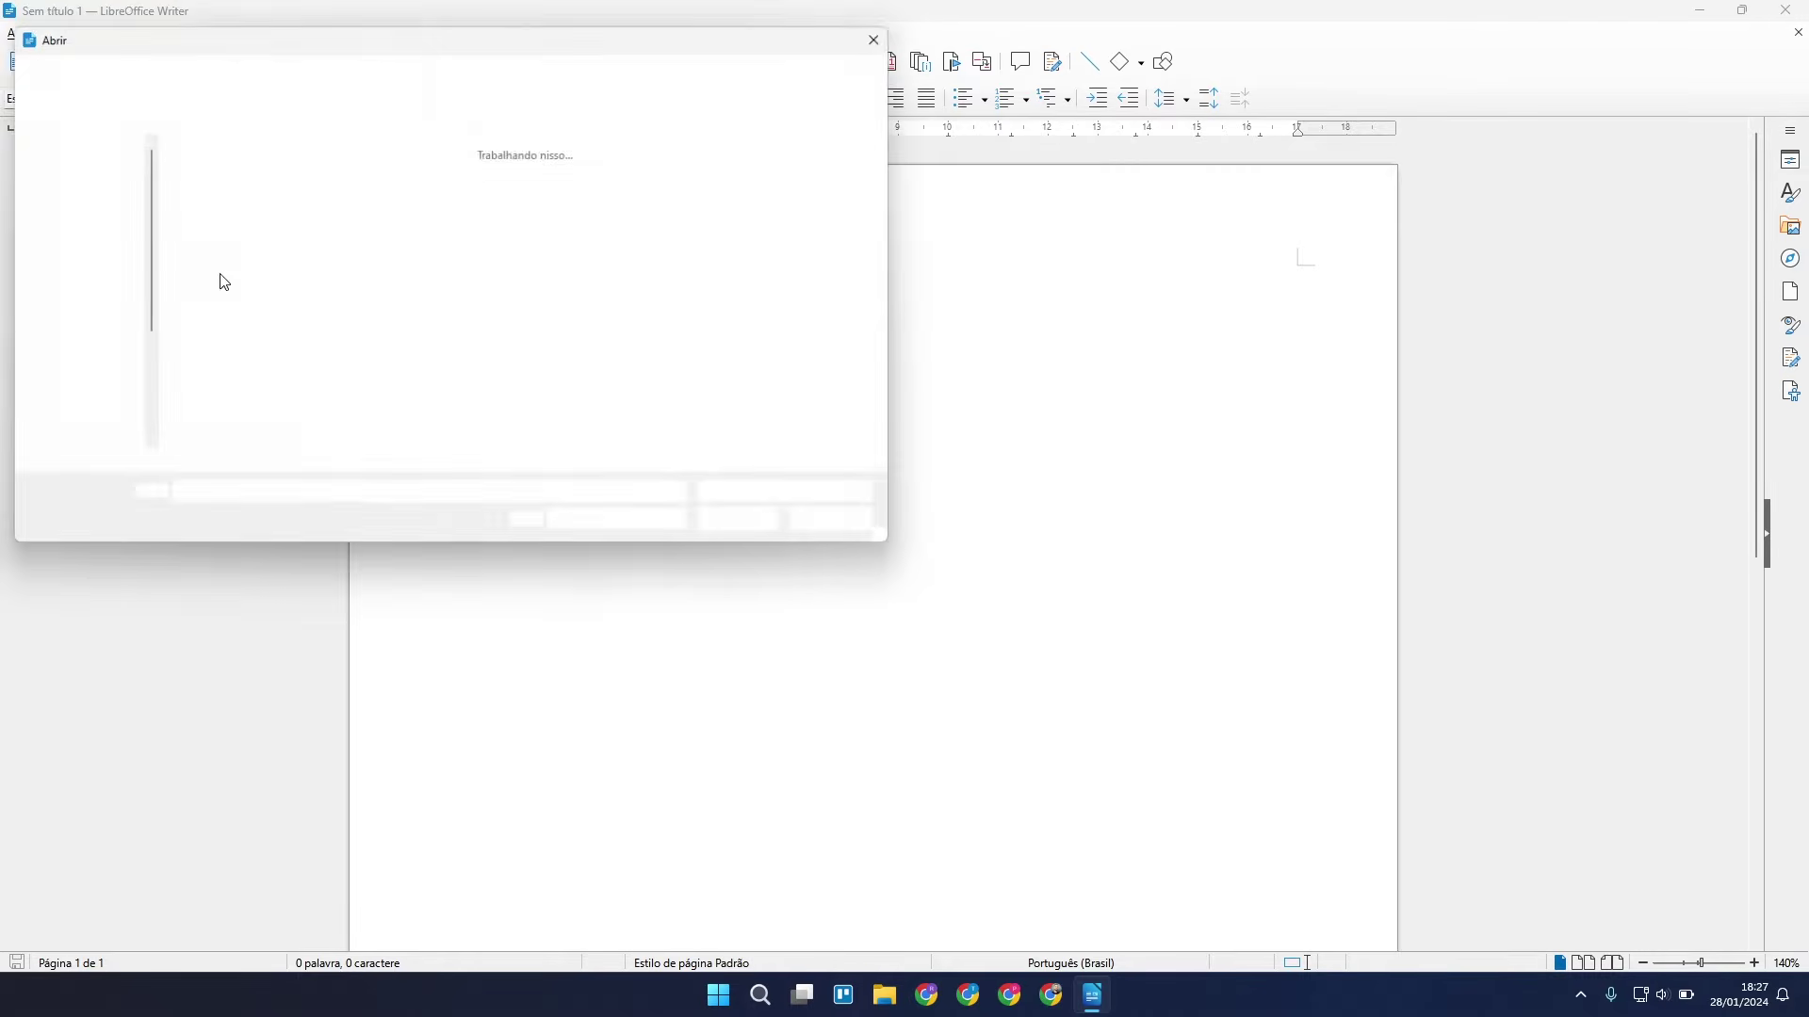
scroll(299, 412, "down", 1)
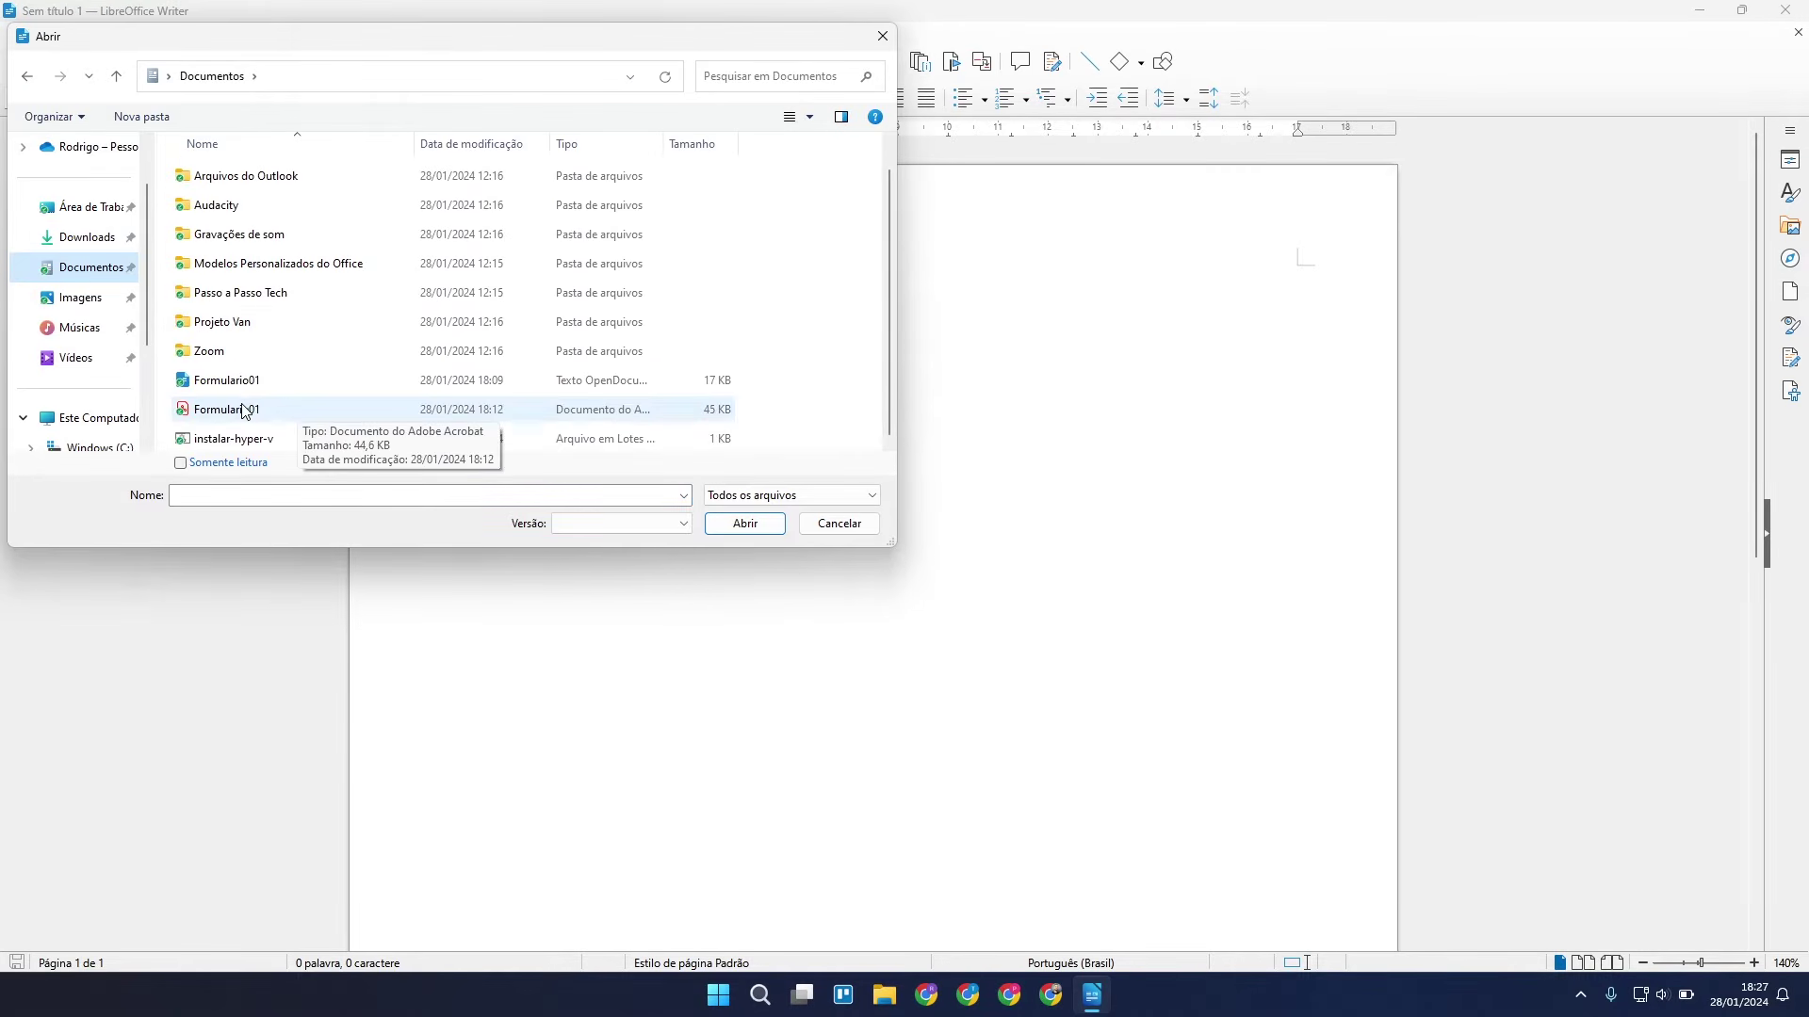
double_click(250, 374)
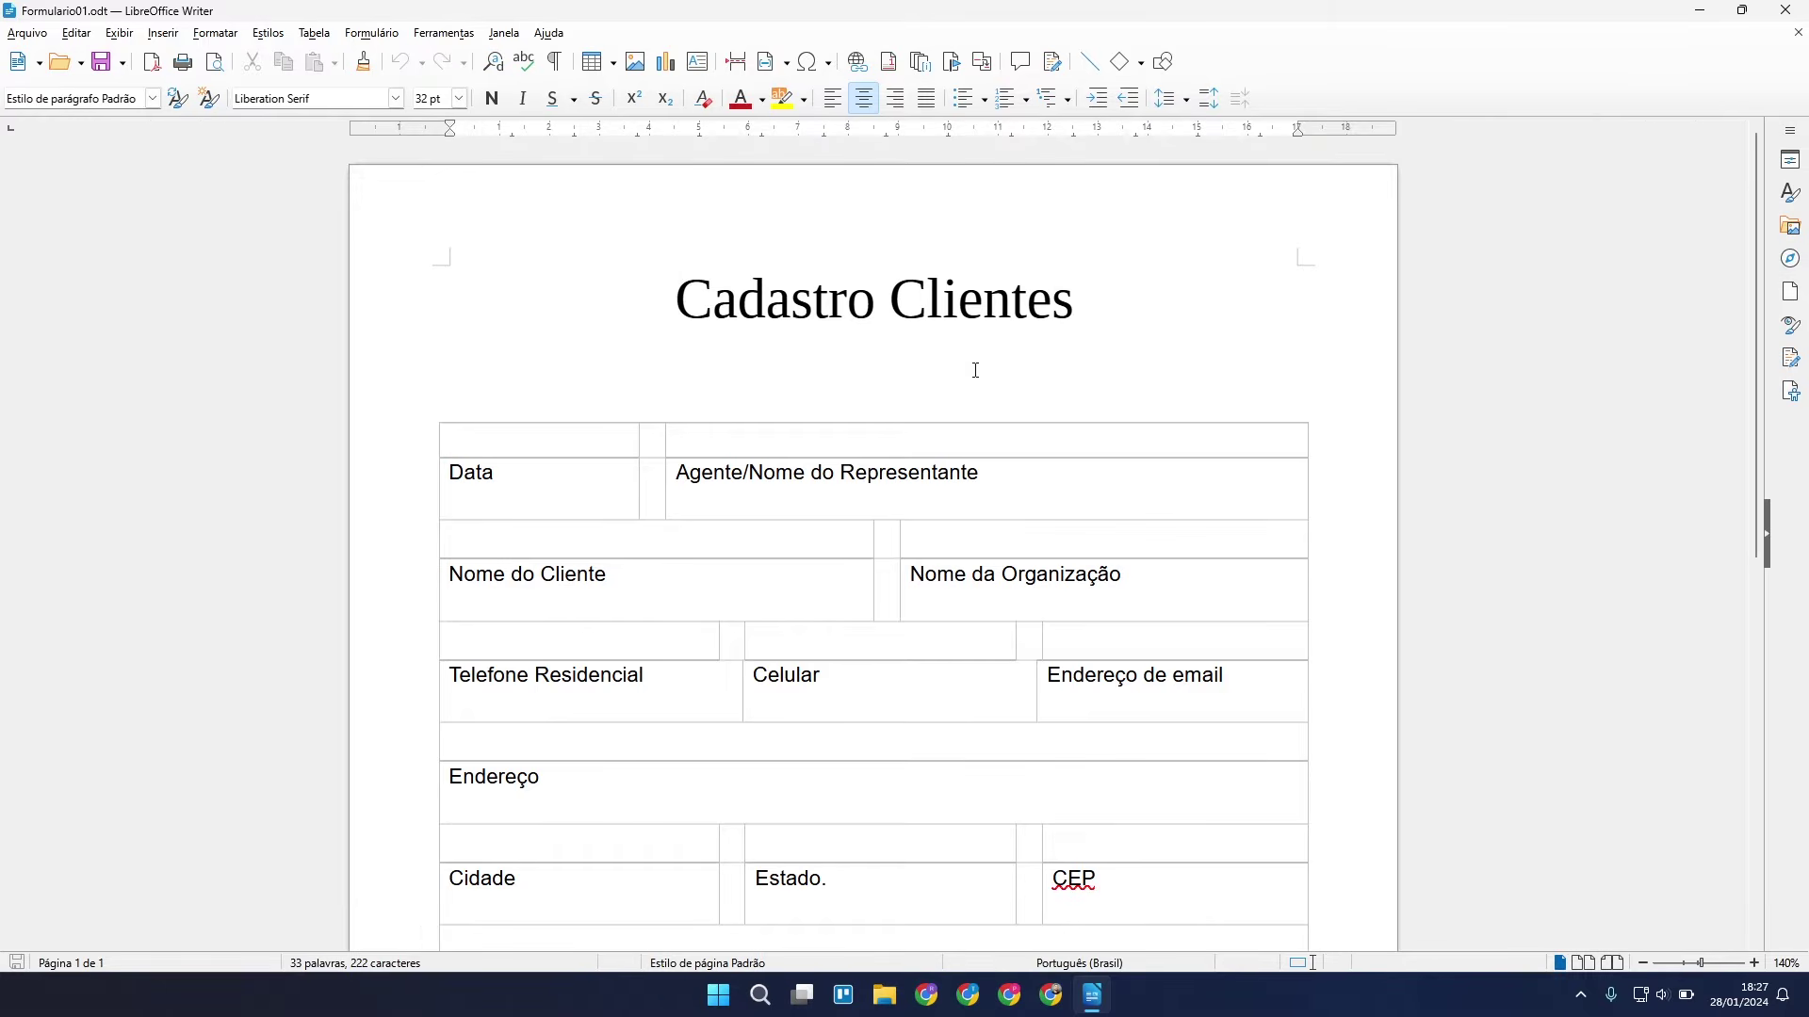
scroll(1041, 428, "down", 5)
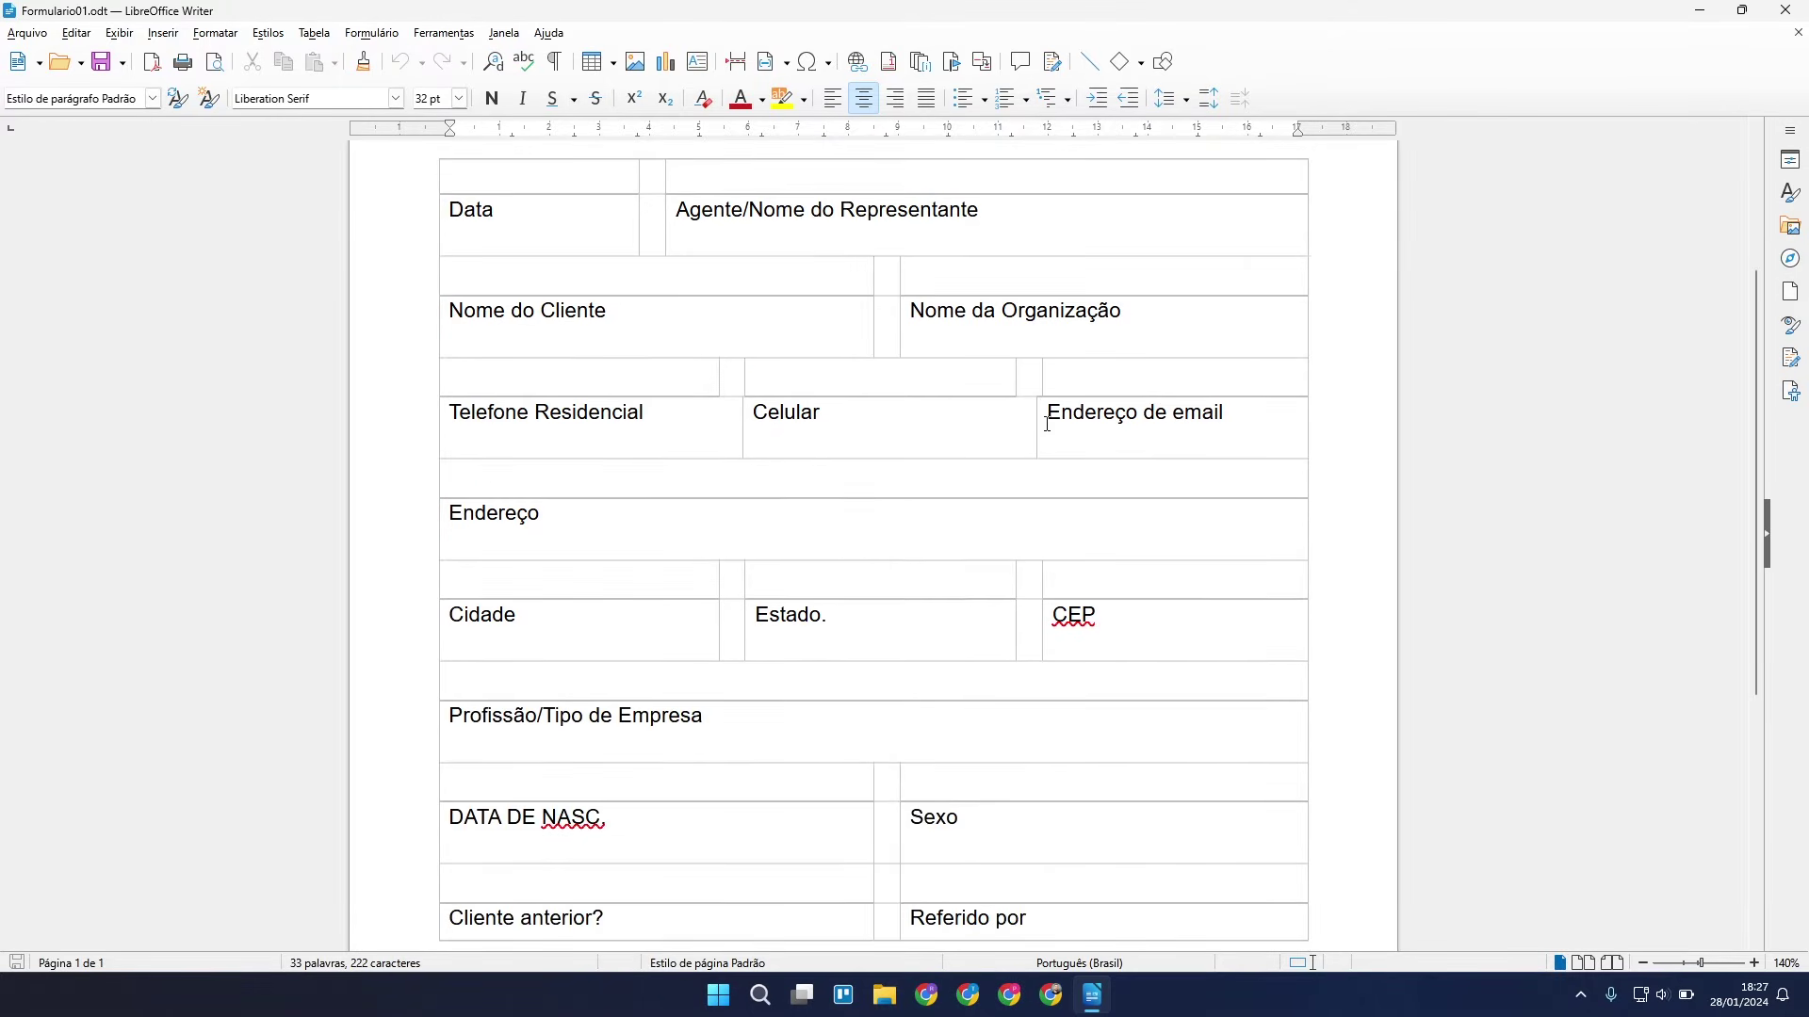
scroll(1009, 488, "up", 5)
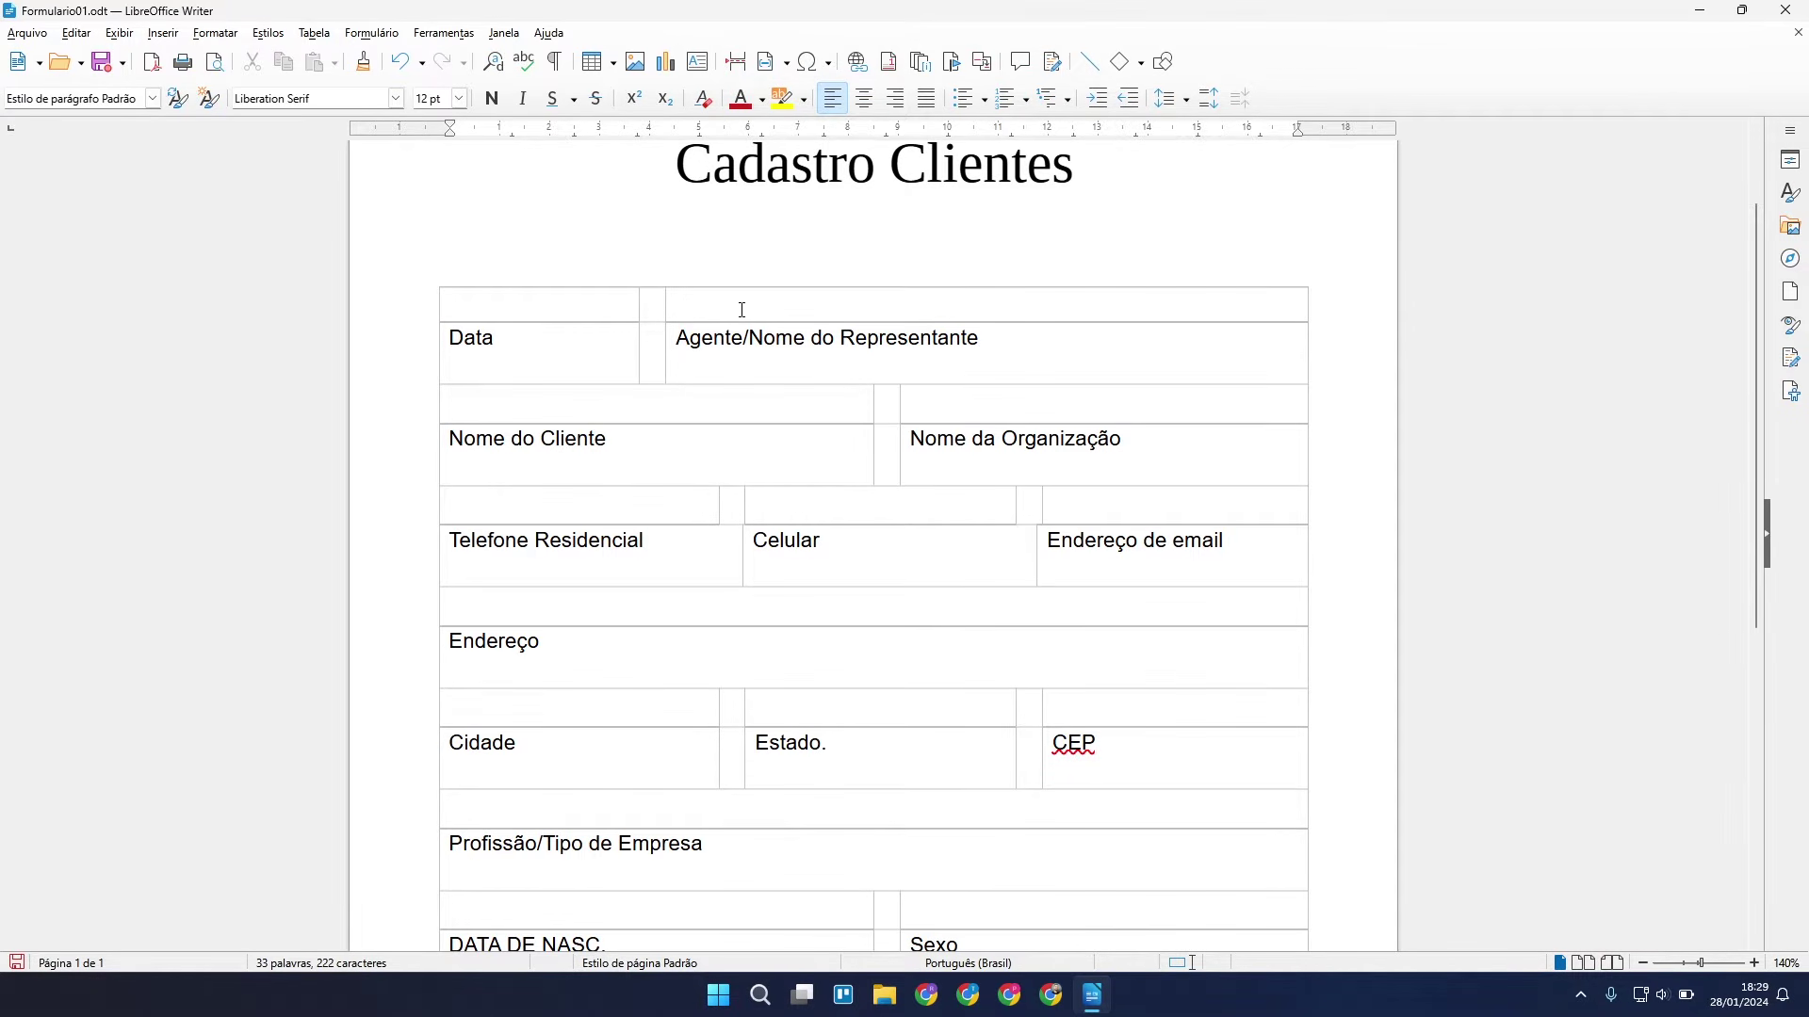
Insert a form text box about 12.4 × 0.5 cm in the empty cell above Agente/Nome do Representante.
left_click(374, 34)
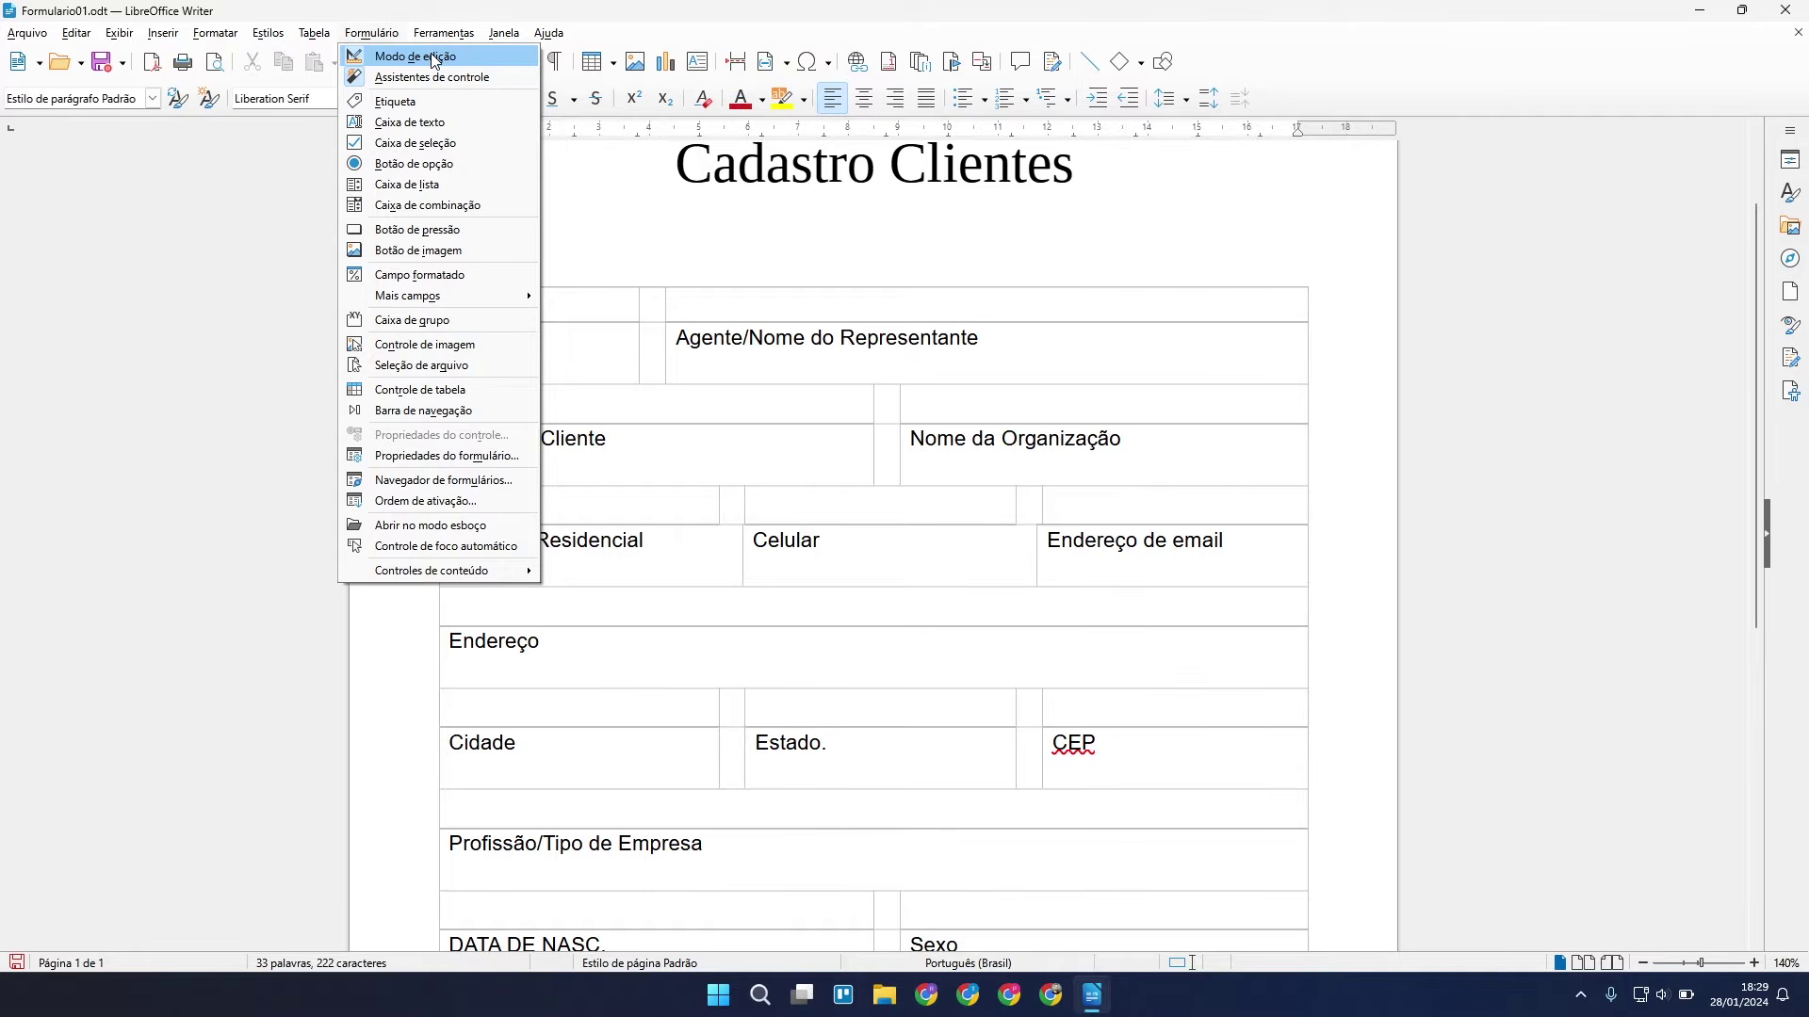
left_click(421, 124)
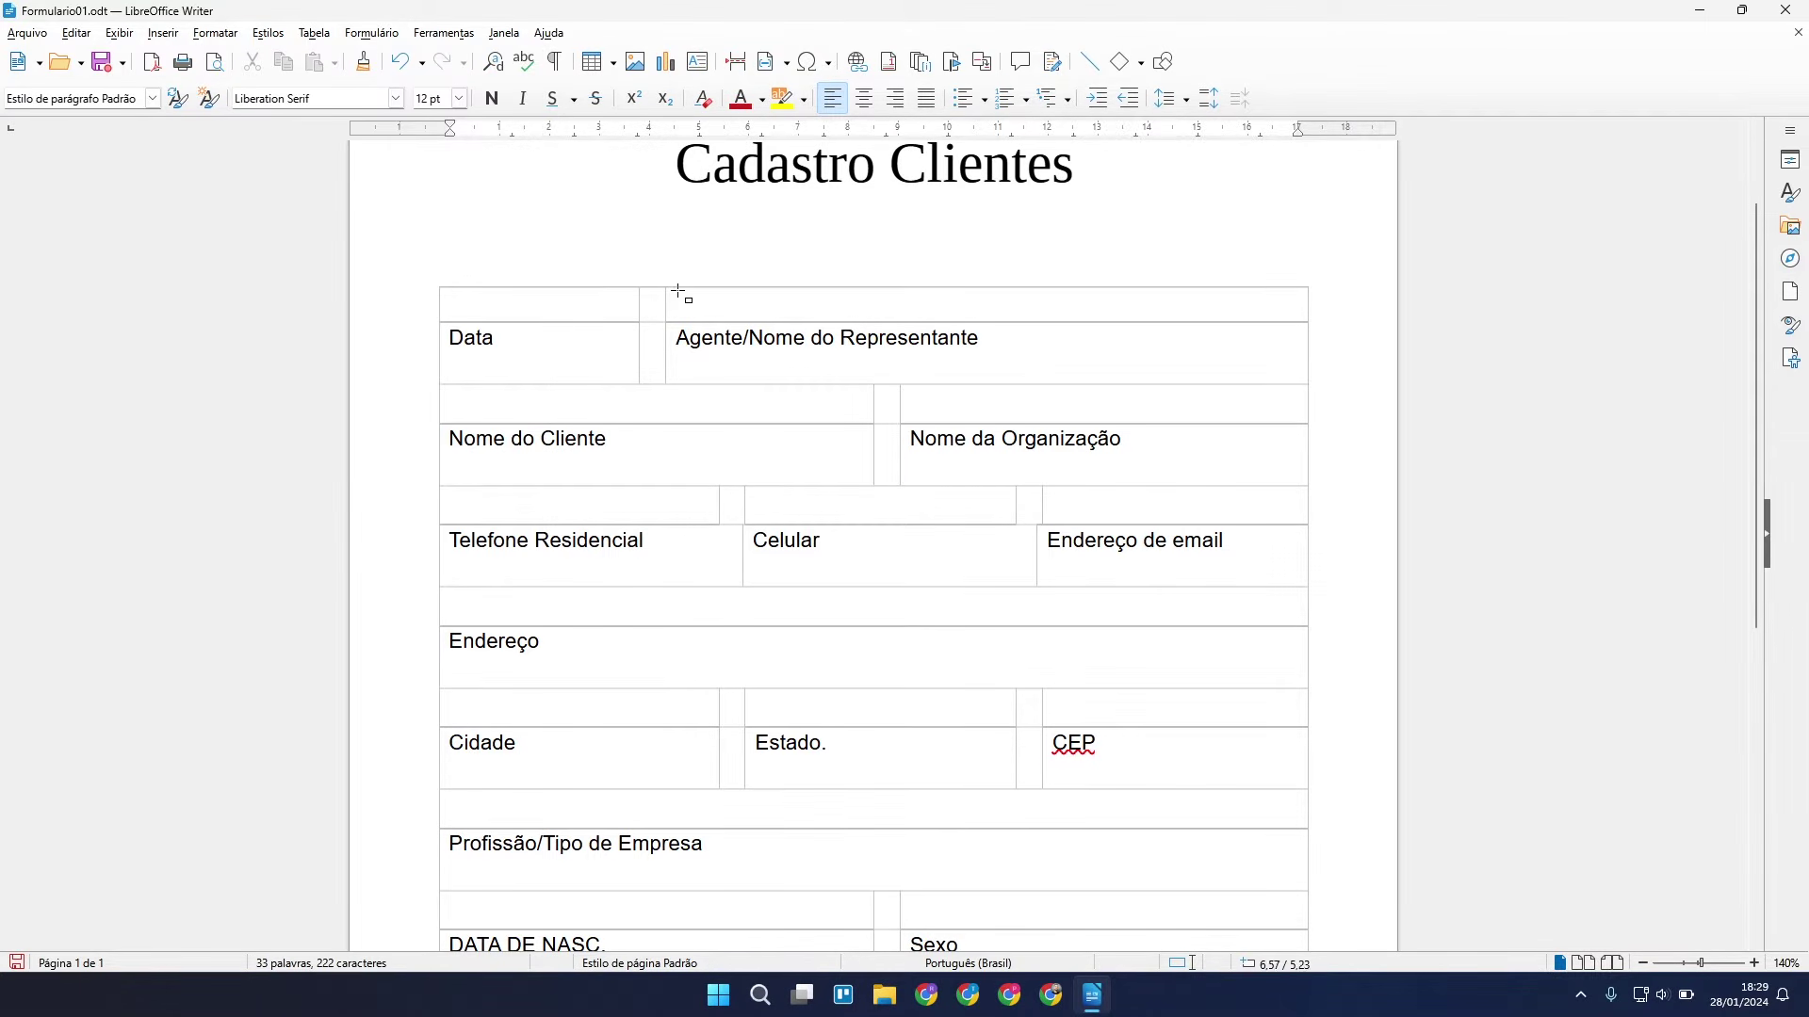
left_click_drag(675, 293, 1296, 317)
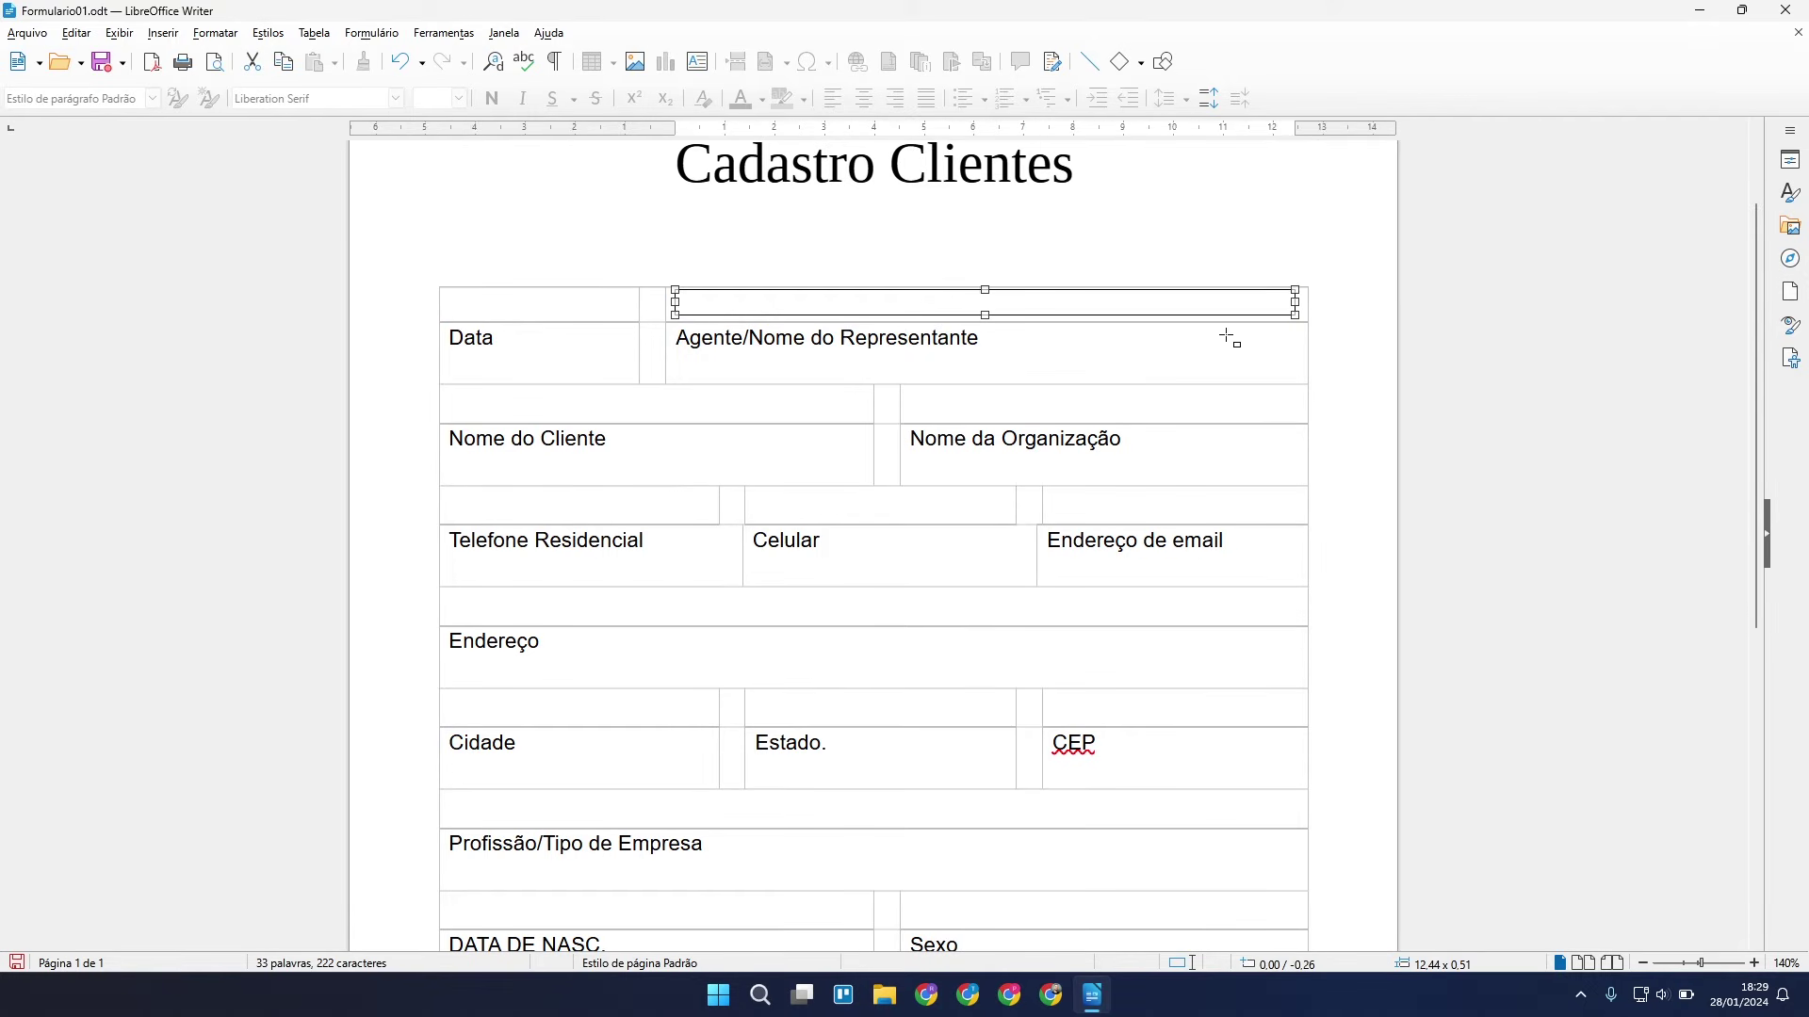
left_click_drag(445, 391, 816, 416)
key("Delete")
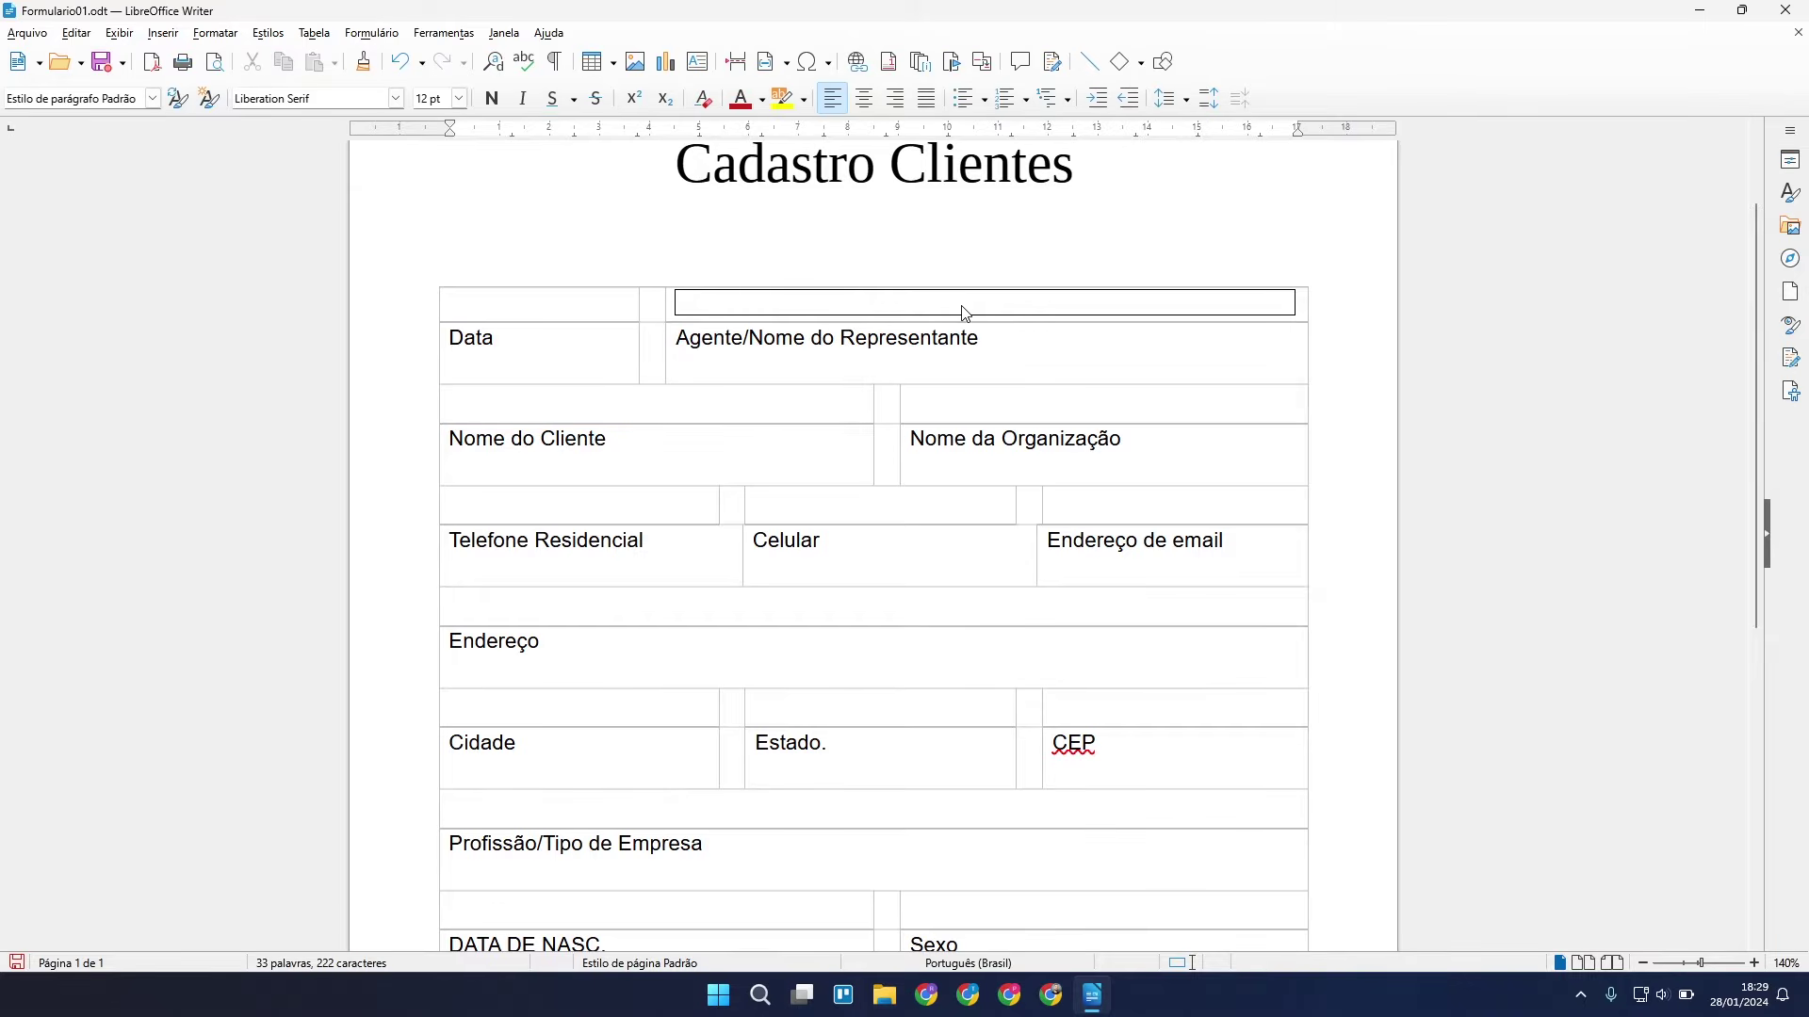
Set the default text of the text box above Agente/Nome do Representante to "teste" in its control properties.
left_click(961, 315)
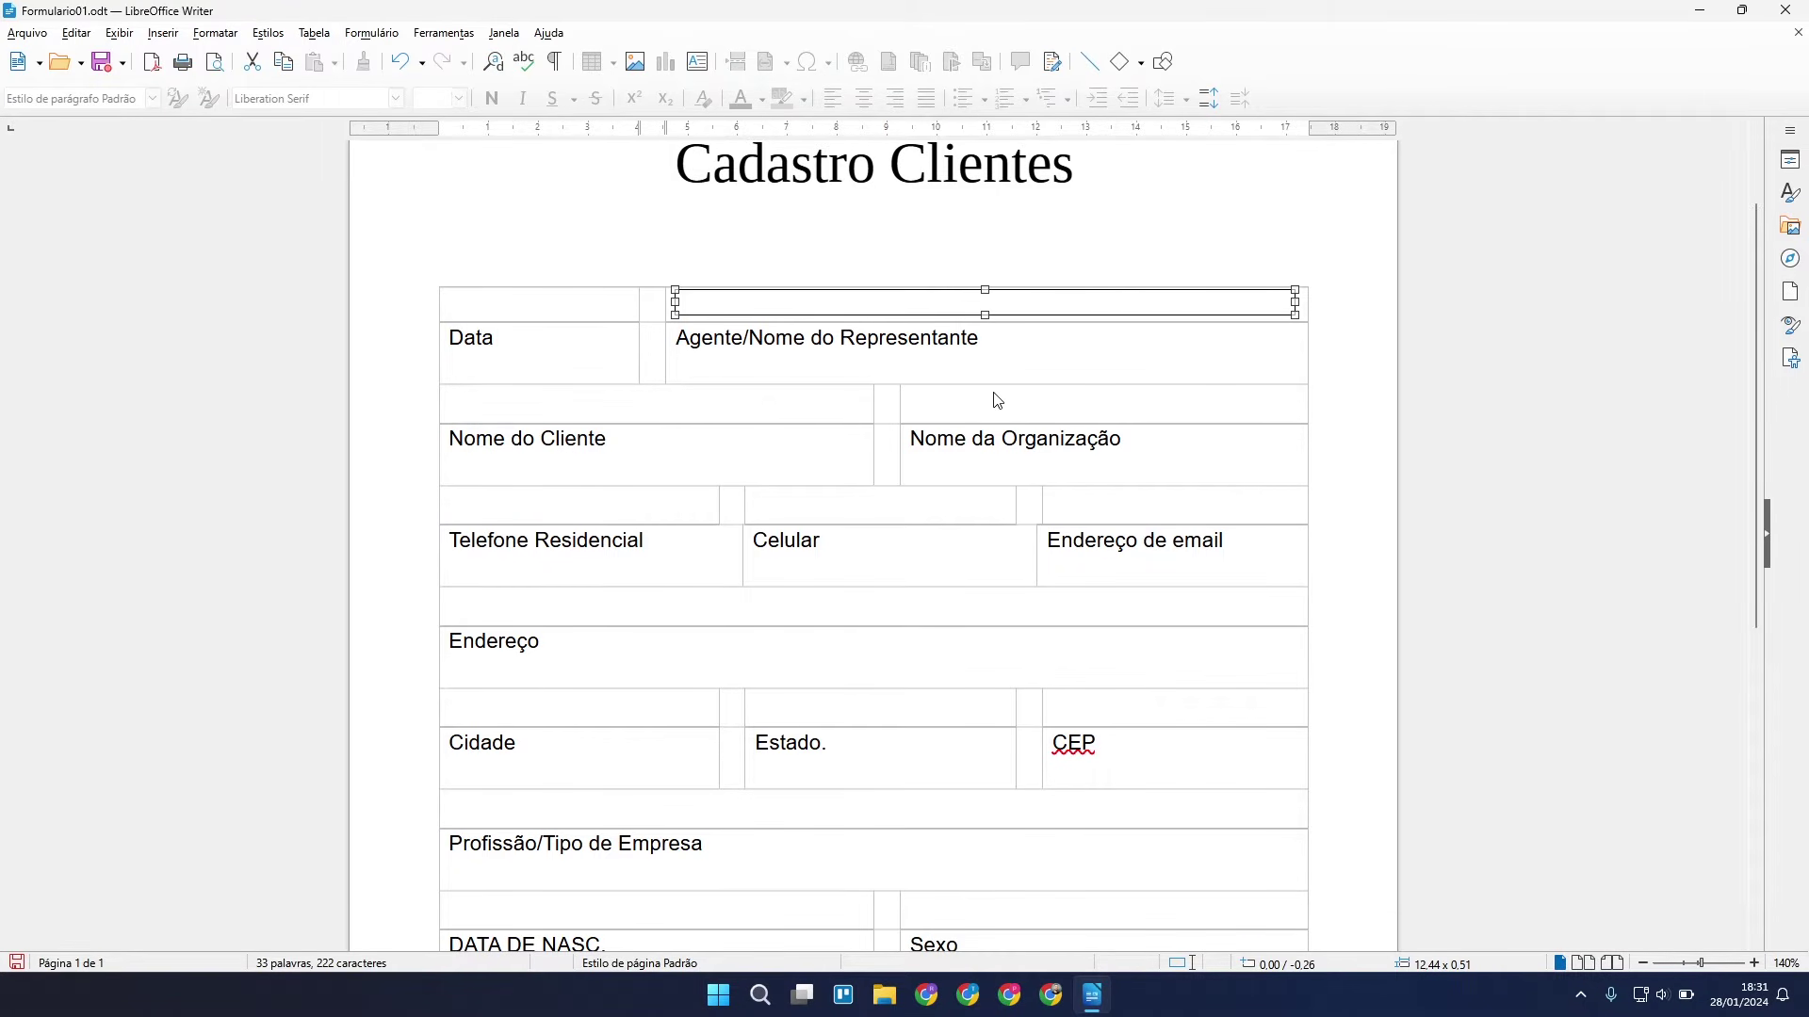
right_click(898, 300)
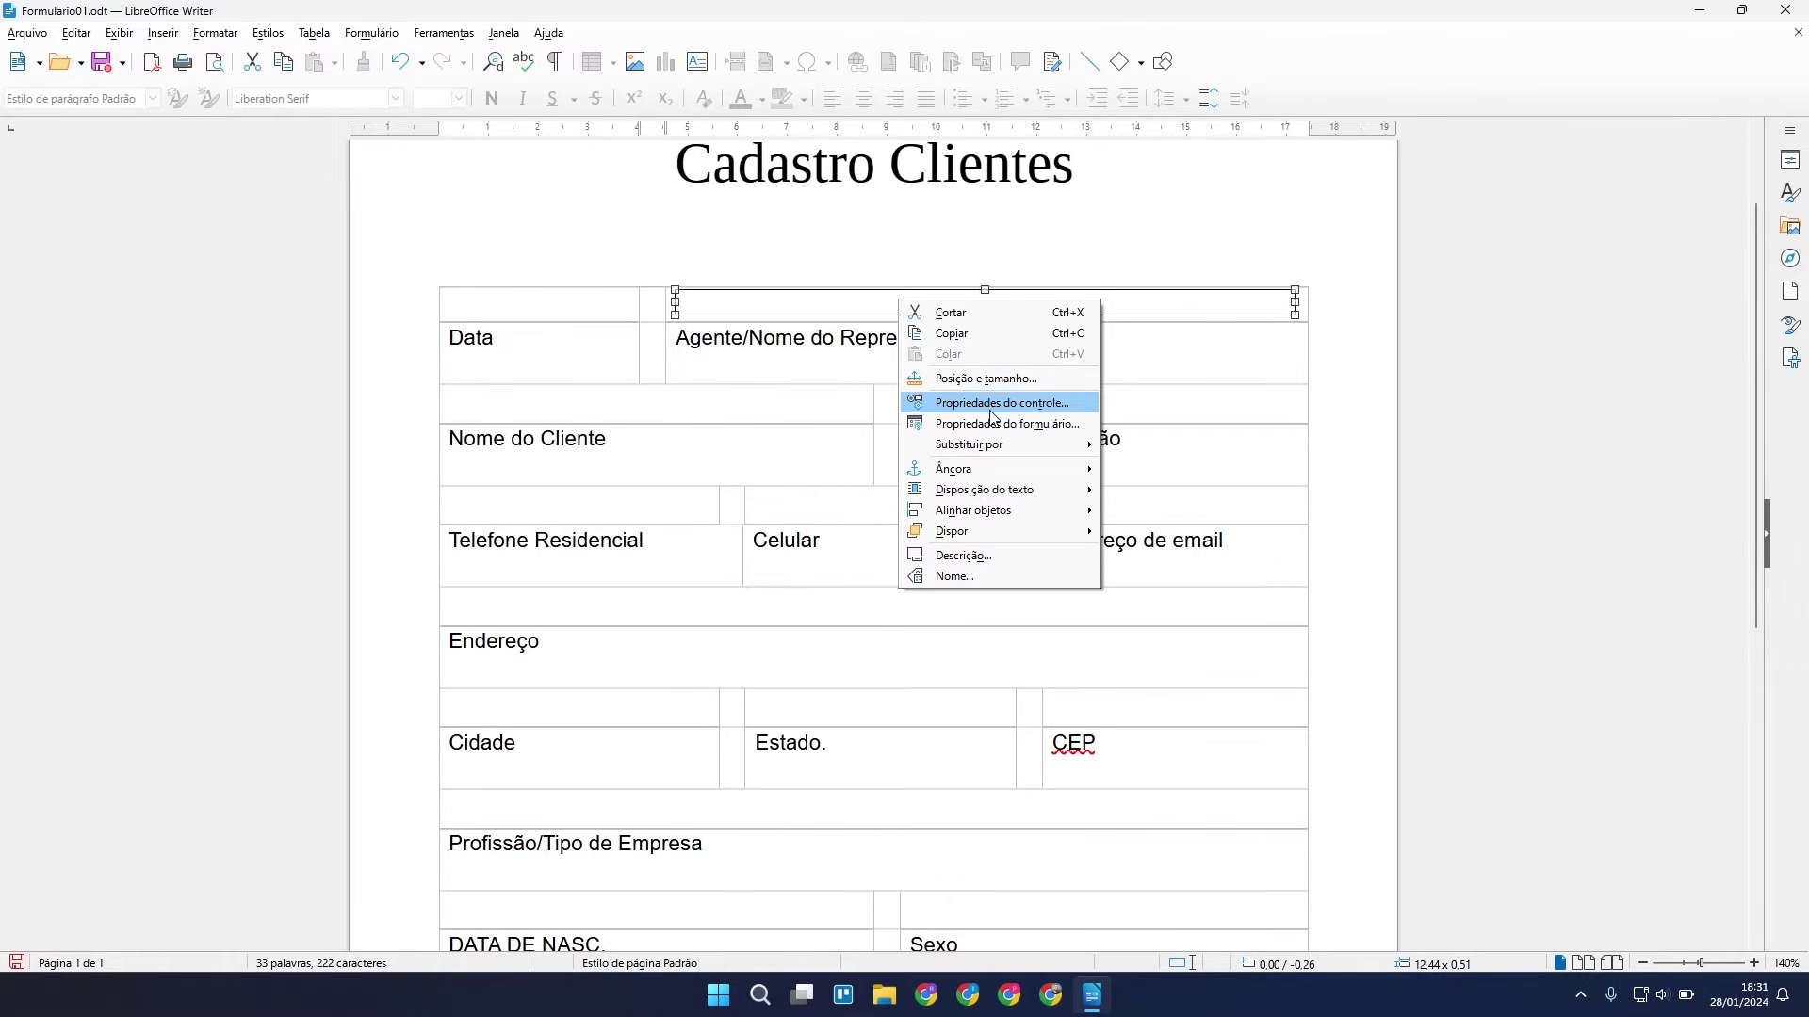
left_click(1027, 411)
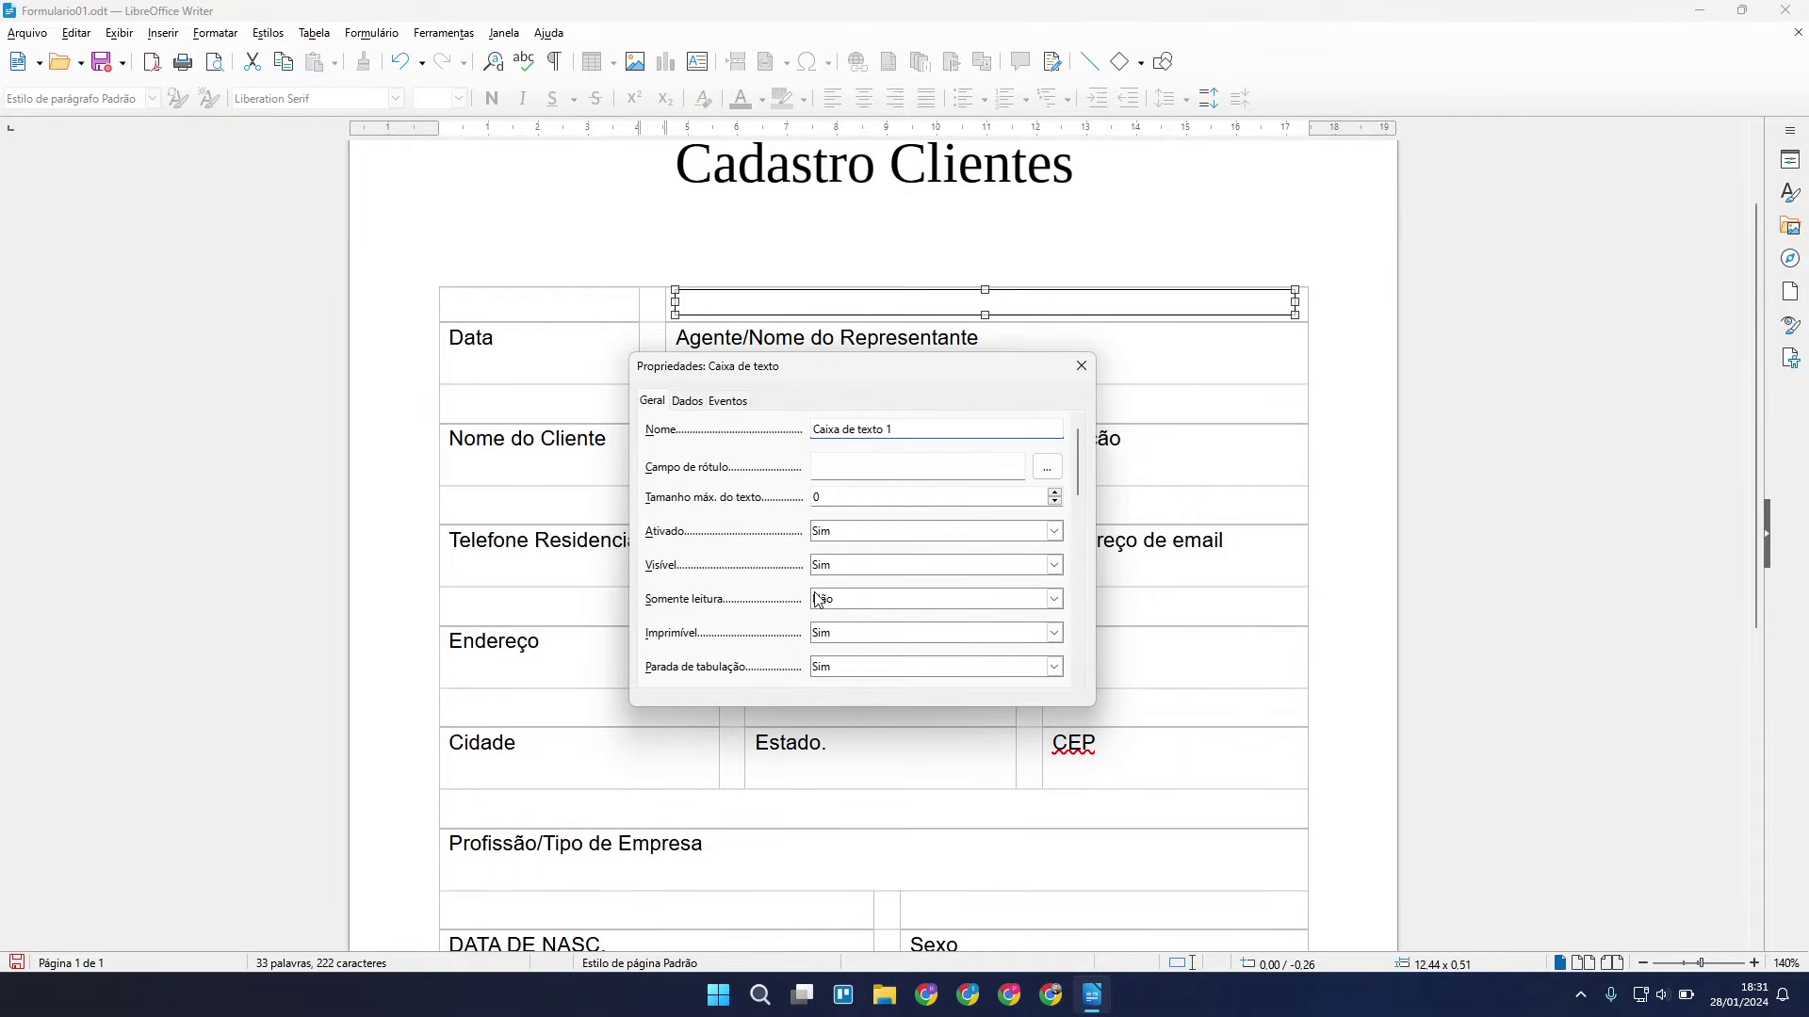
left_click(845, 492)
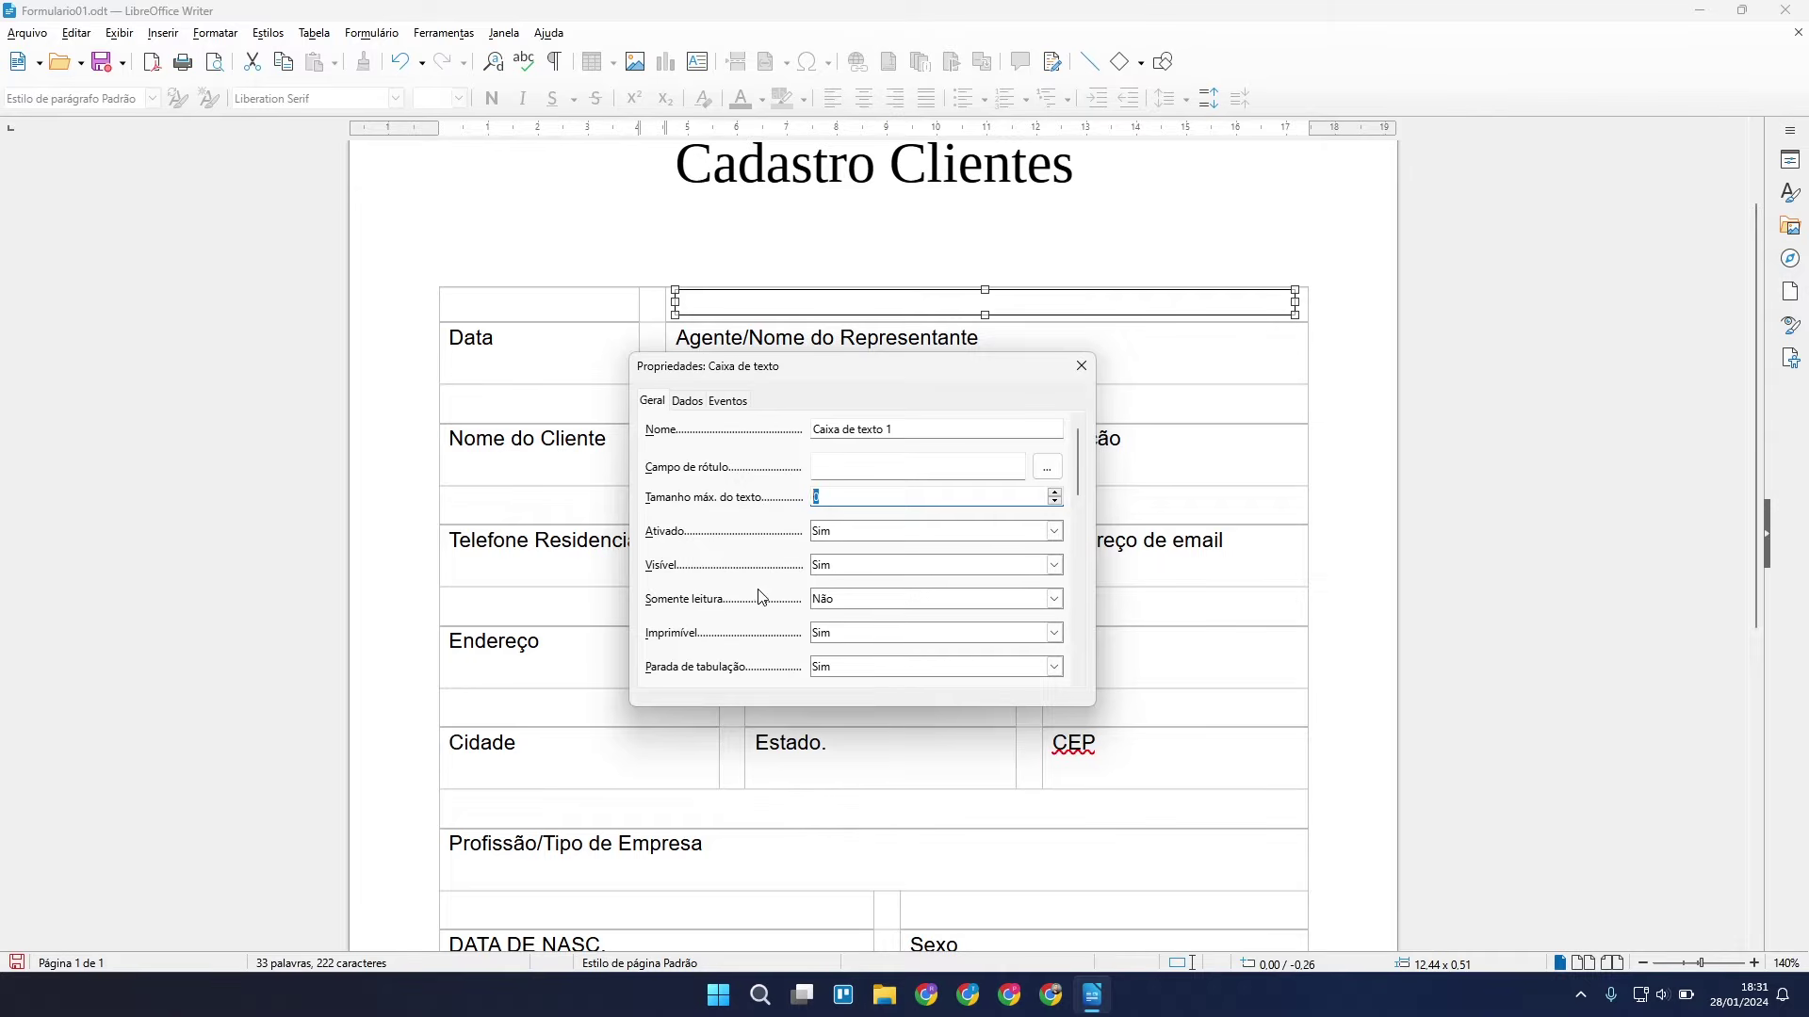
scroll(758, 593, "down", 1)
scroll(751, 550, "down", 1)
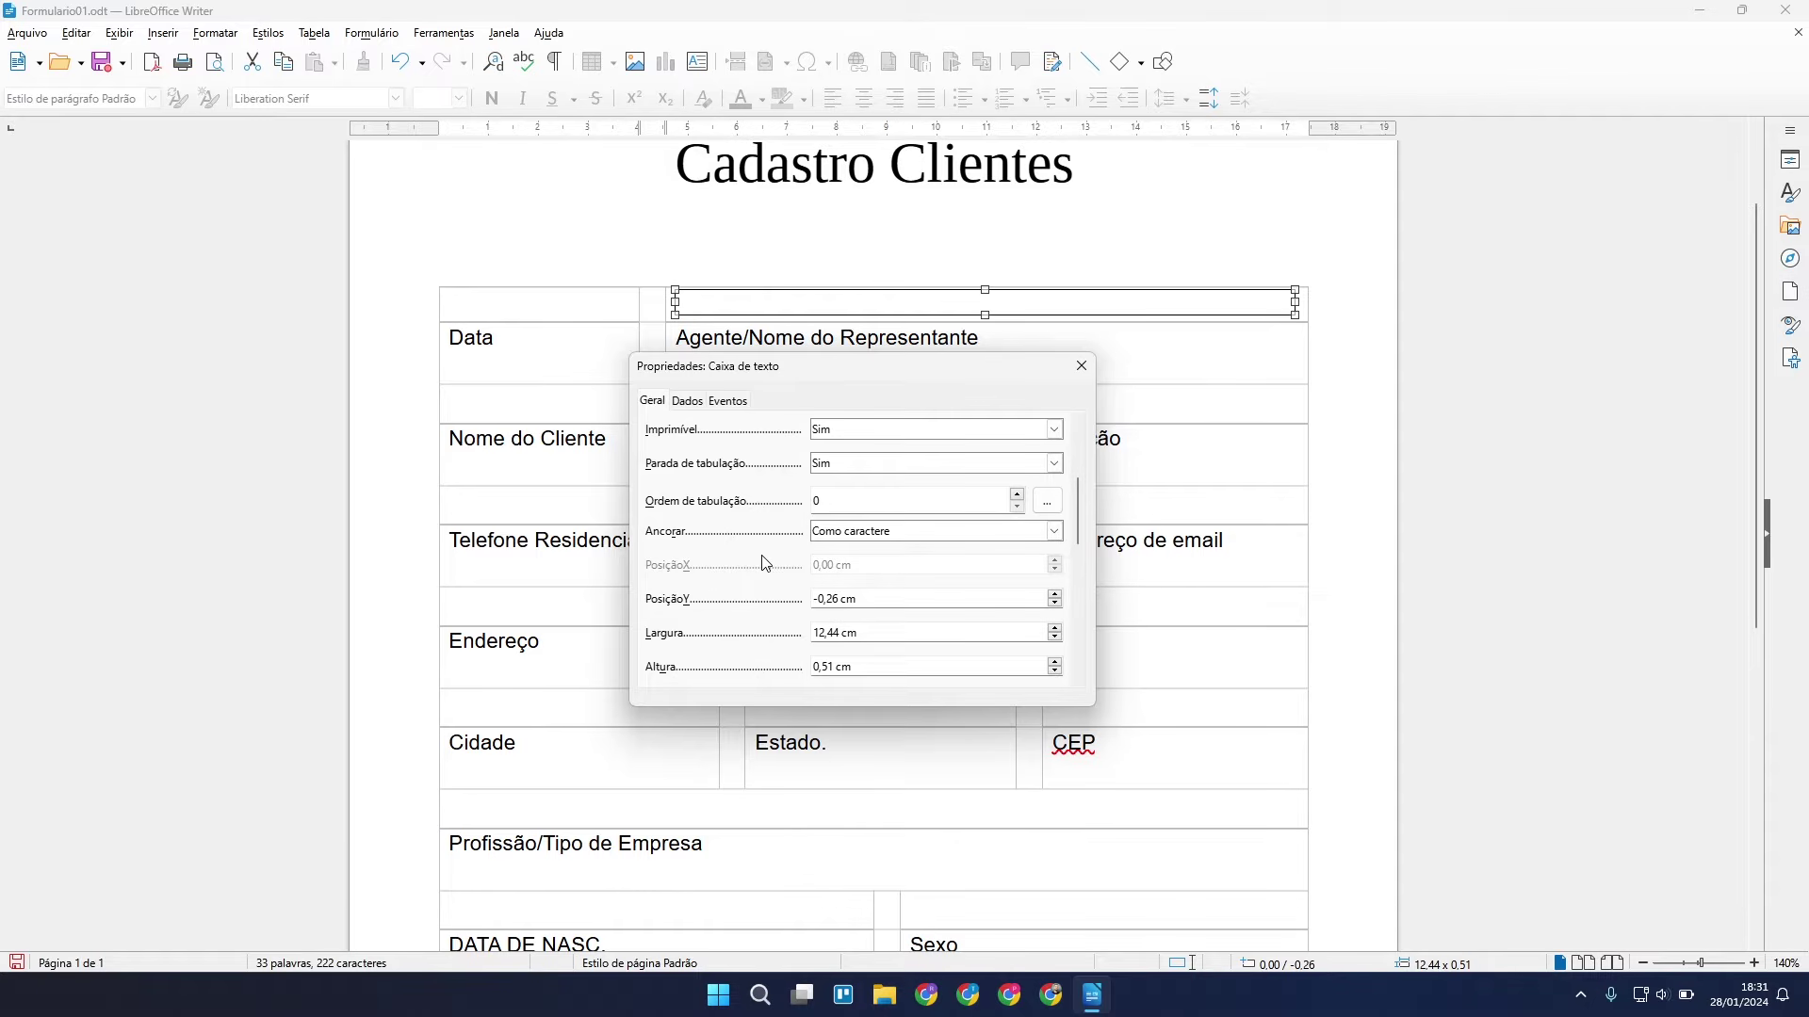
scroll(792, 537, "down", 2)
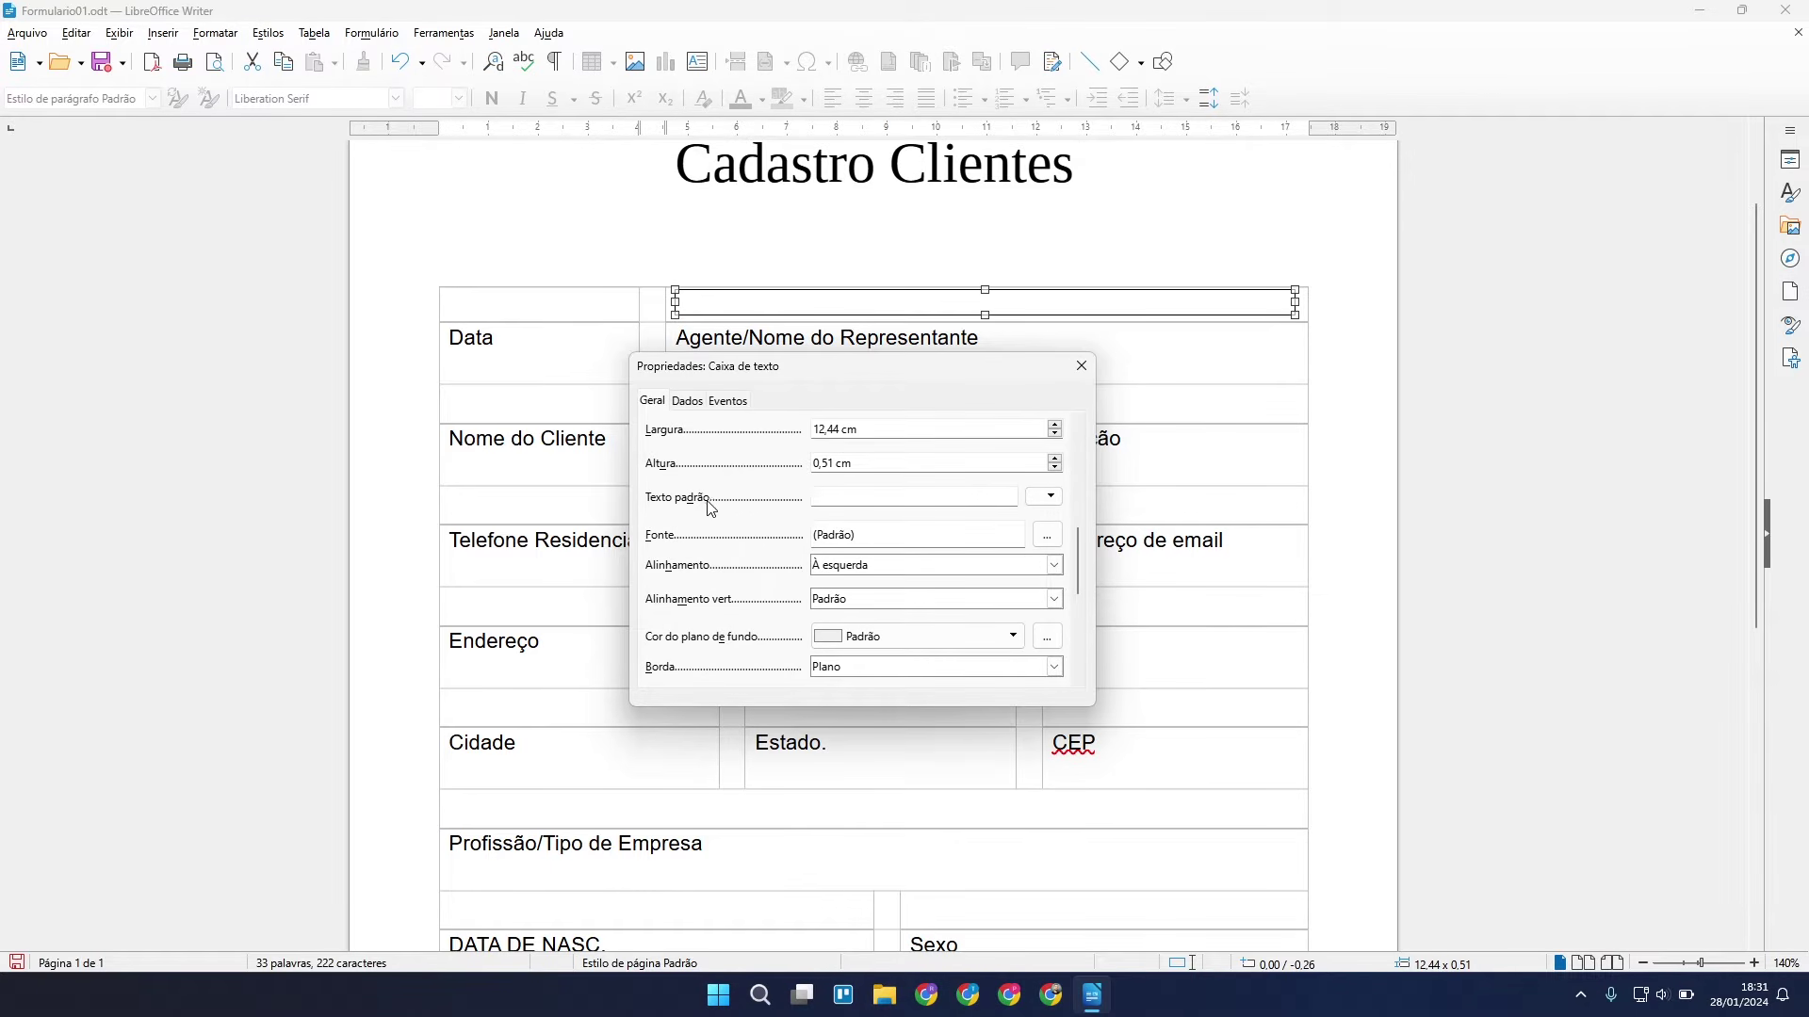
left_click(846, 502)
left_click(1081, 365)
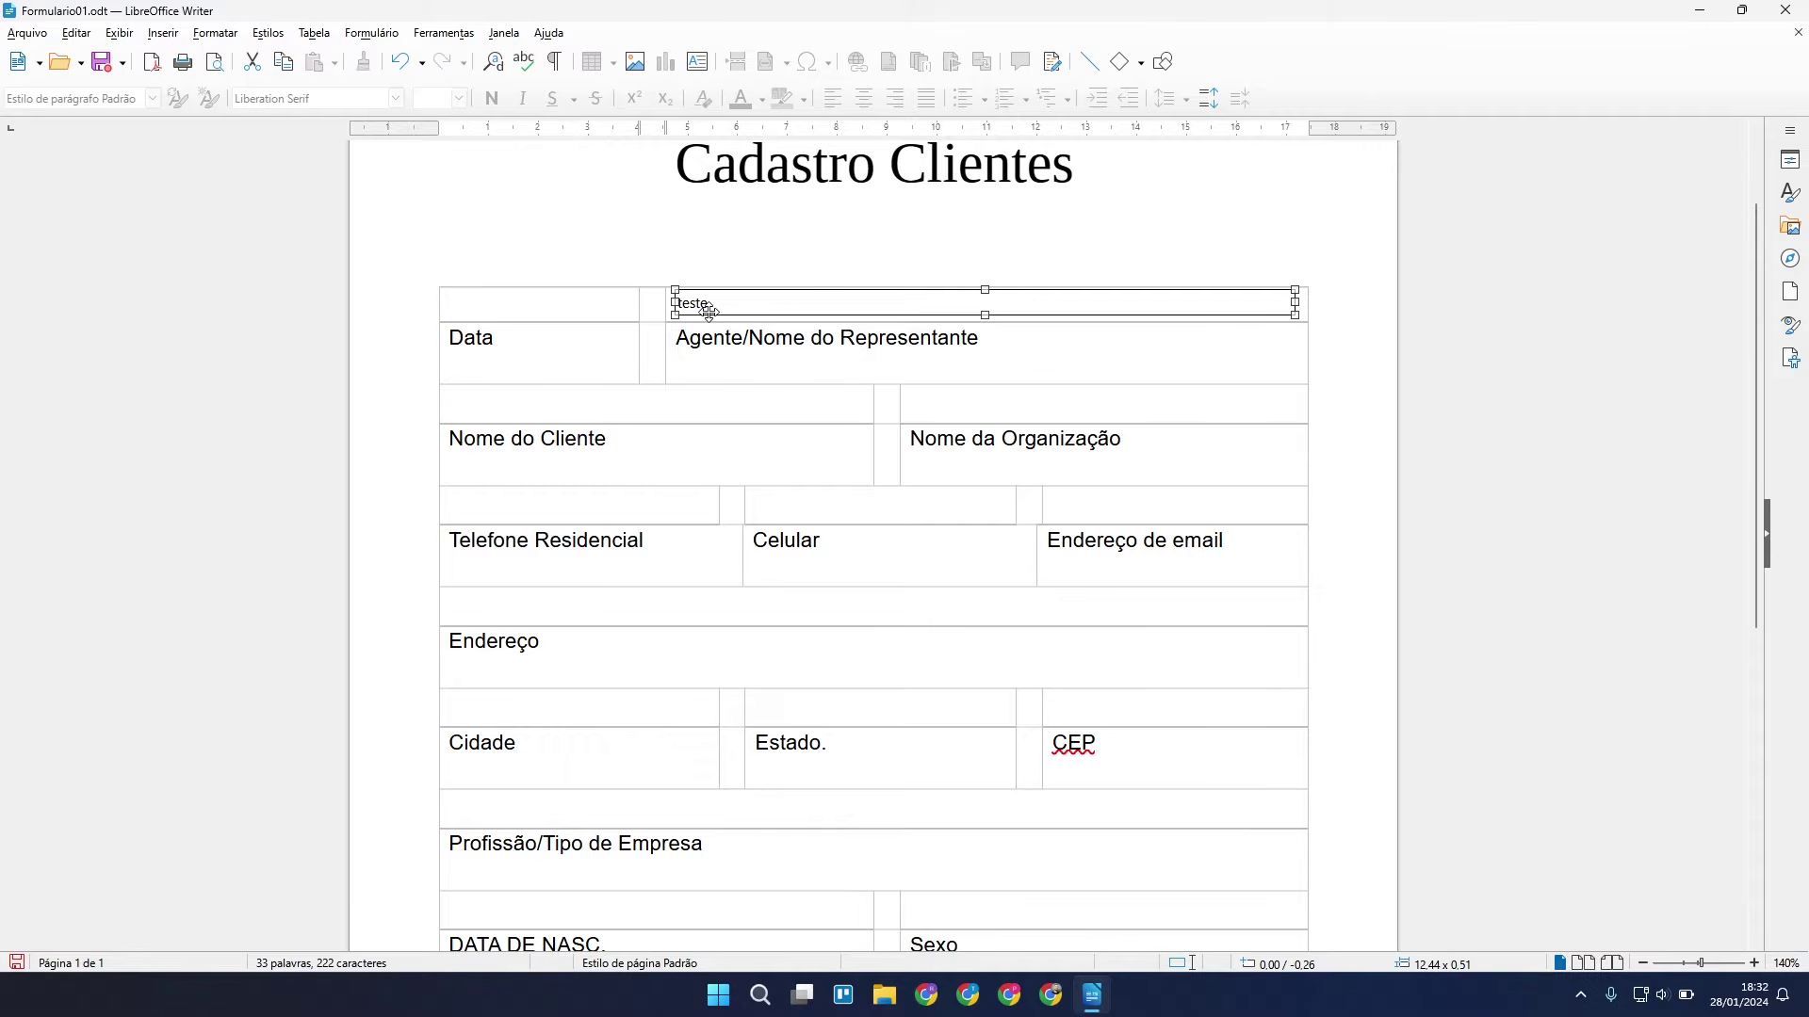
Reopen the text box's control properties and clear its default text.
right_click(988, 306)
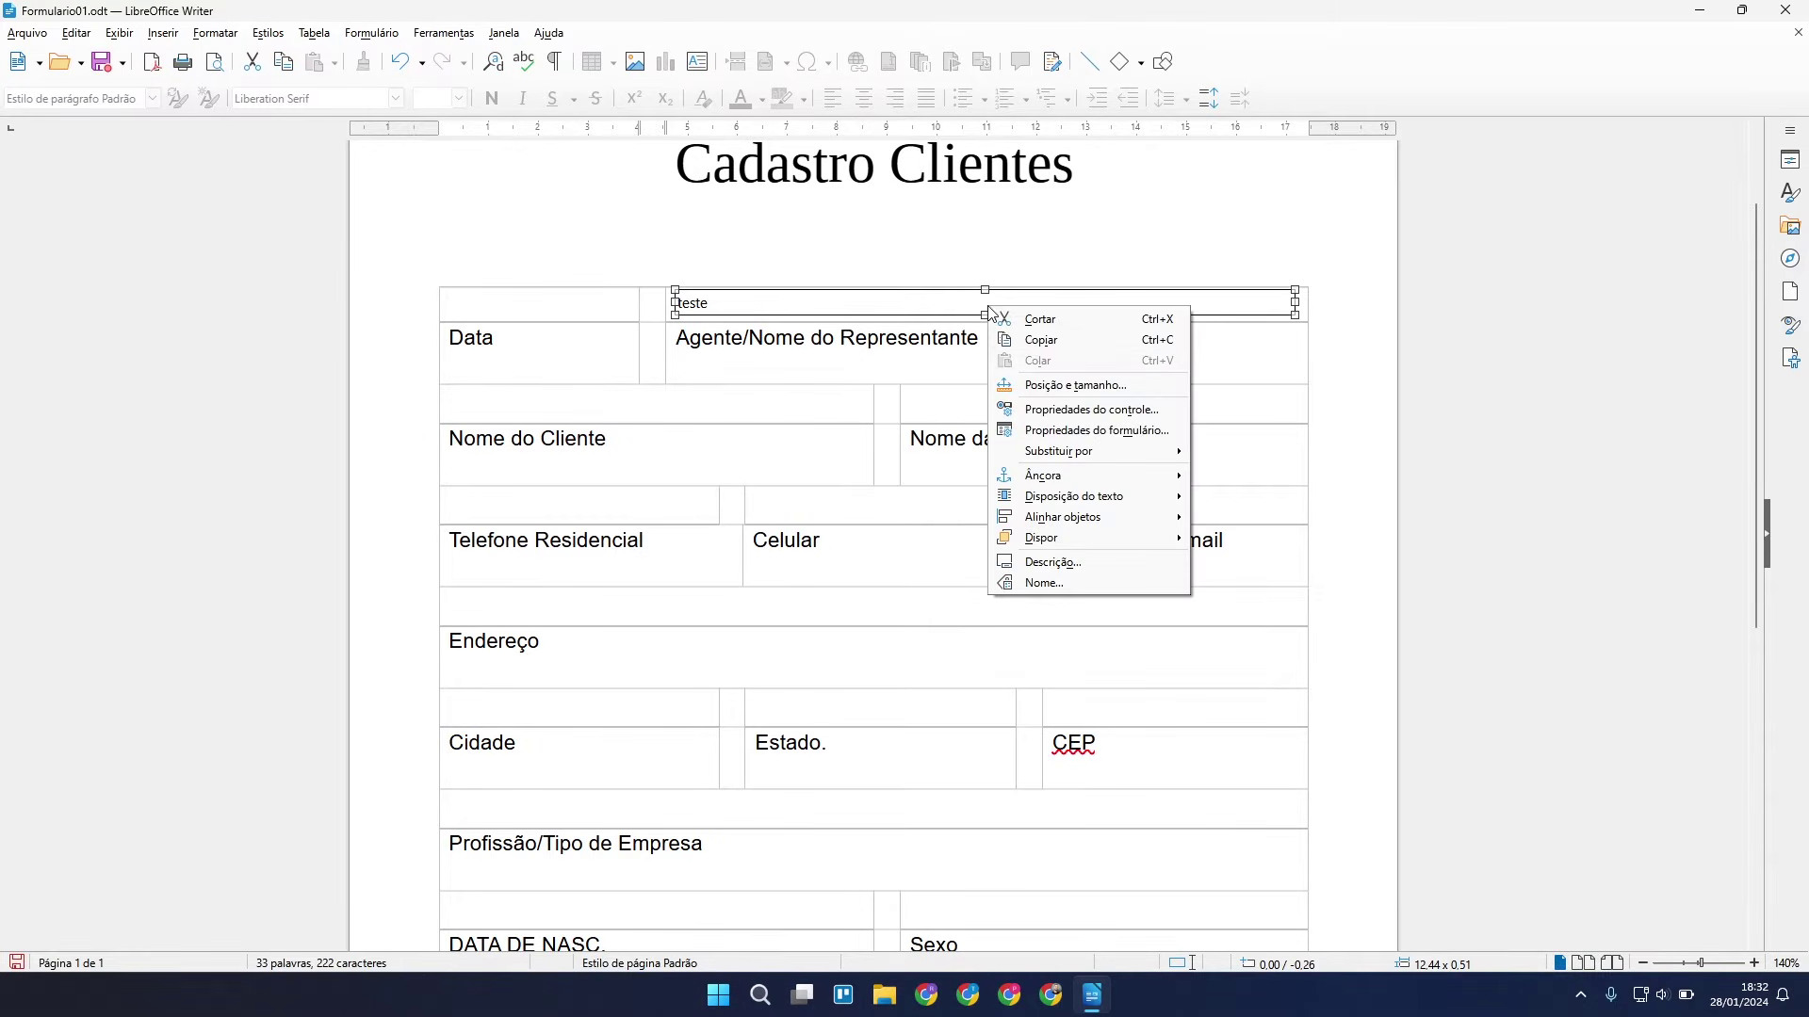
left_click(1055, 412)
scroll(880, 490, "down", 2)
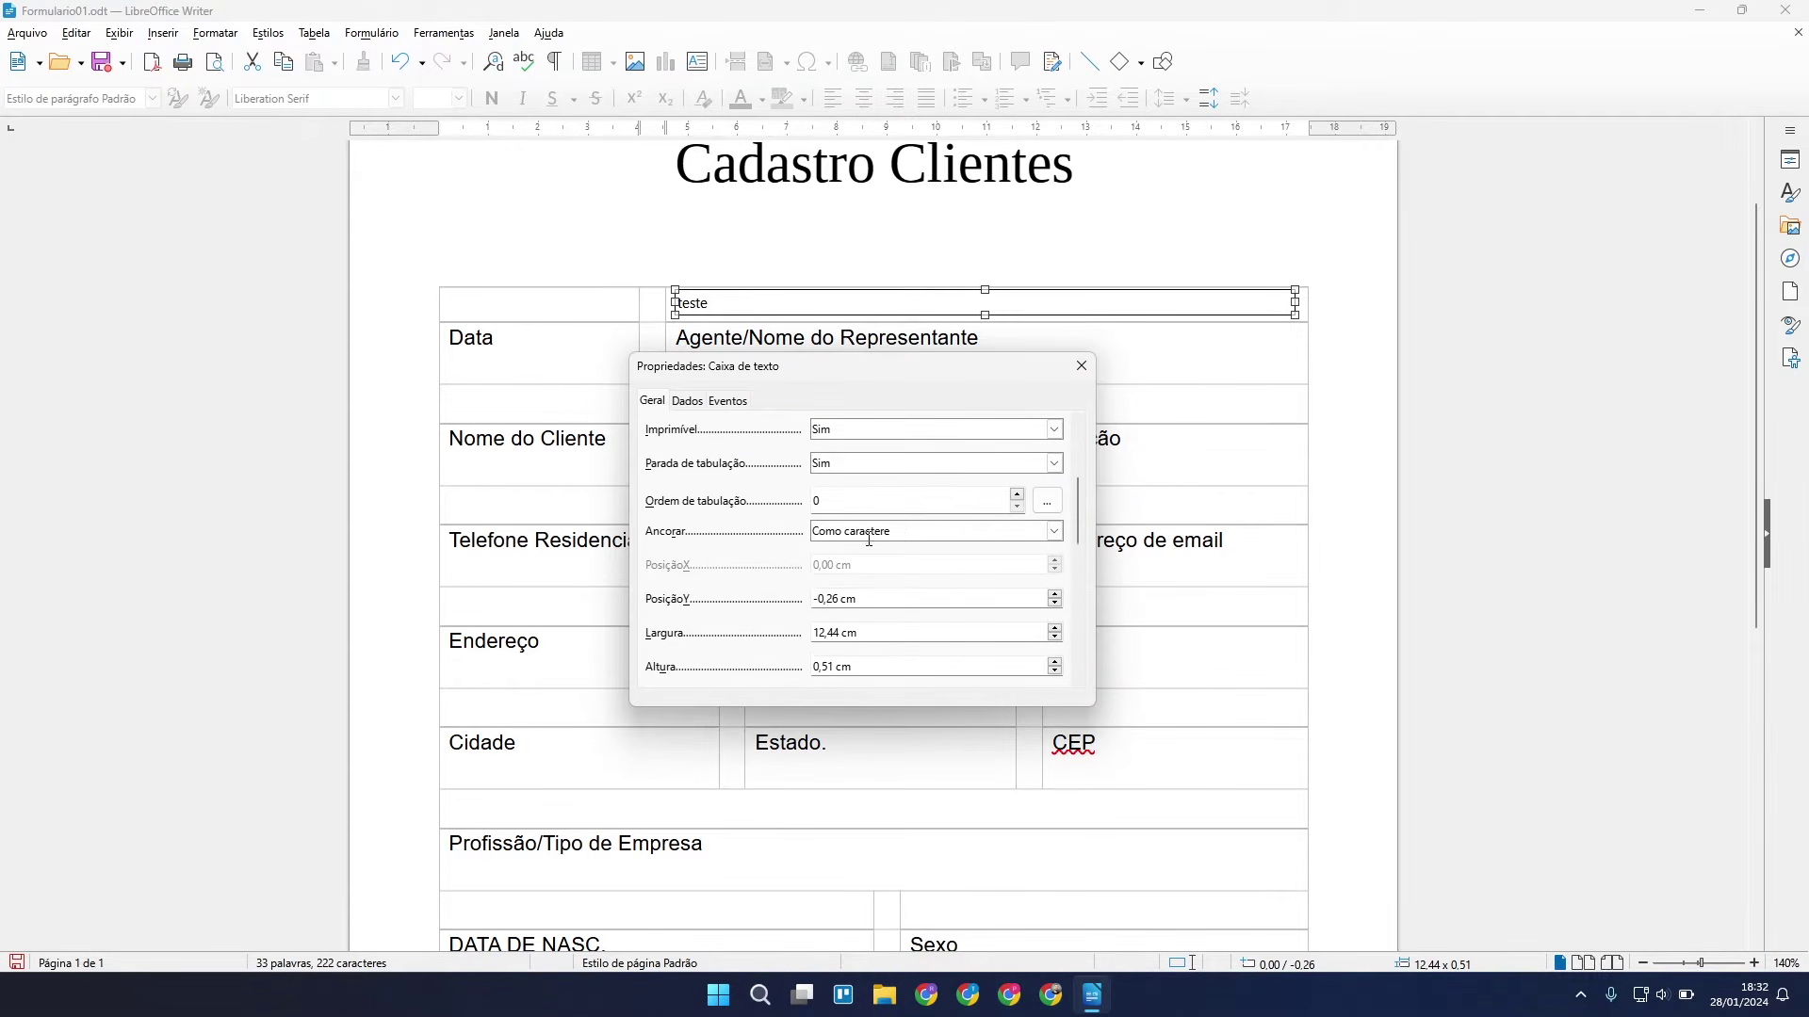
scroll(894, 543, "down", 2)
left_click(816, 595)
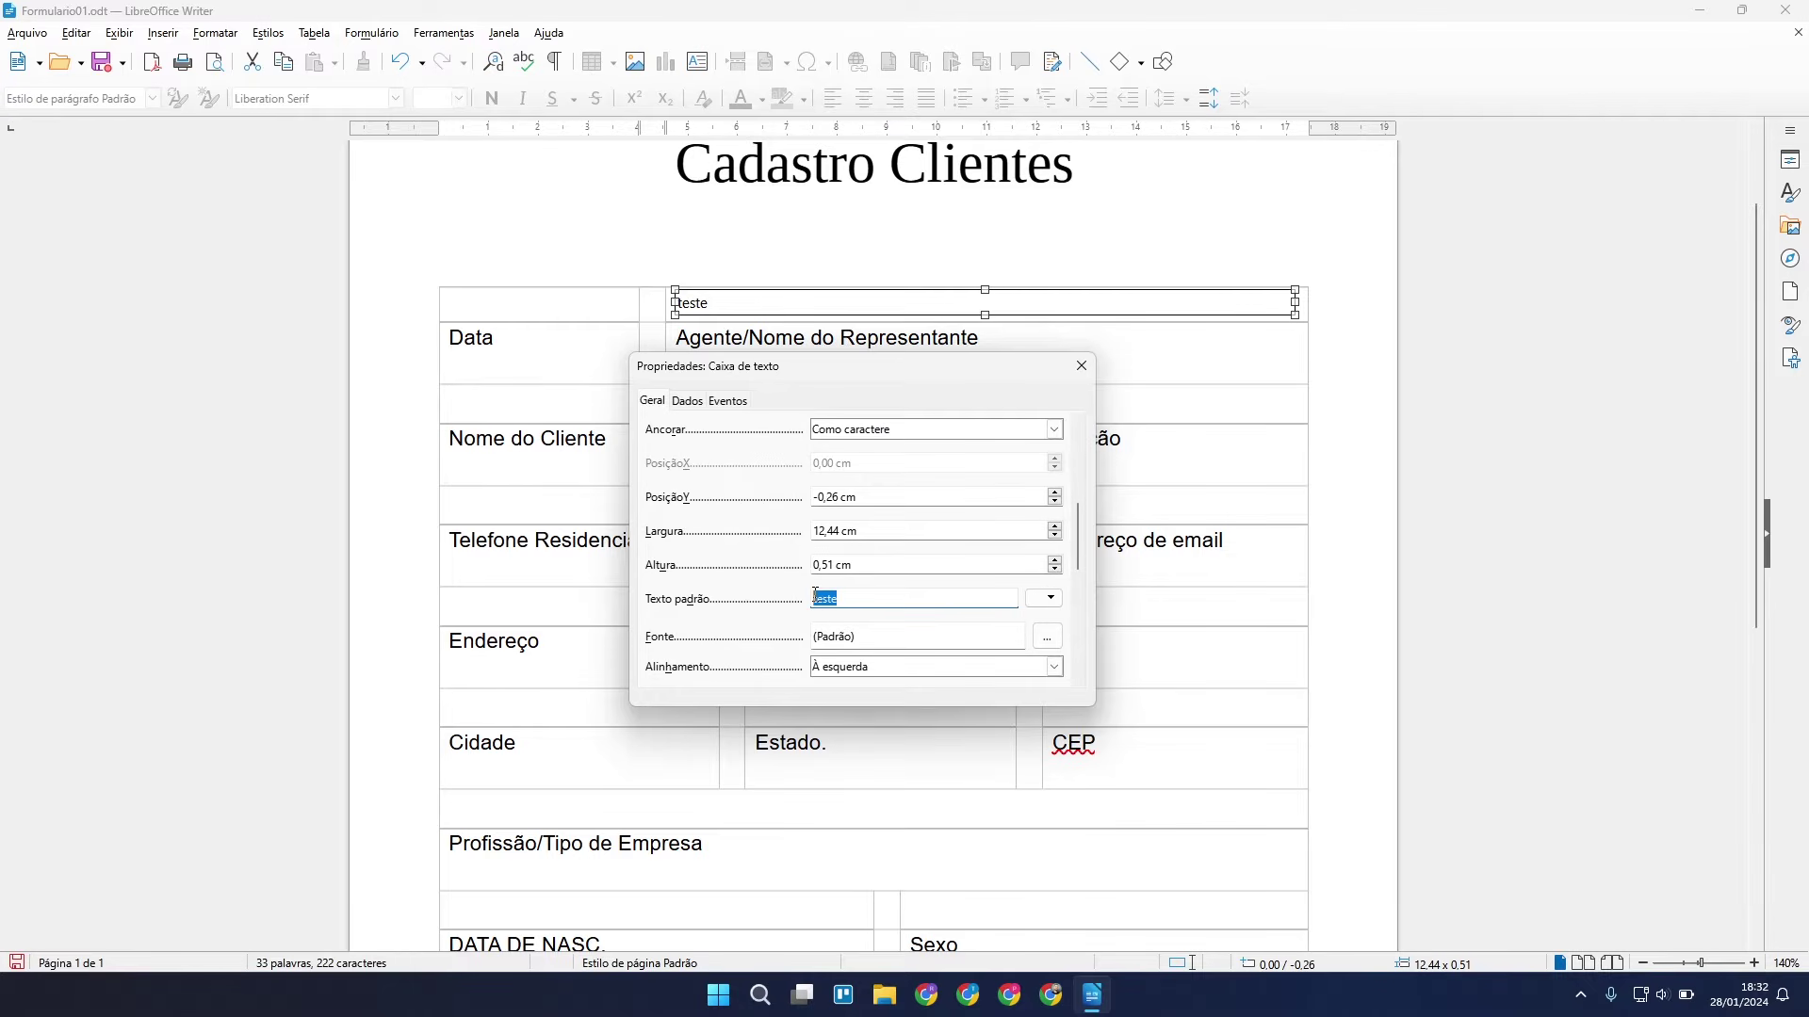
scroll(817, 670, "down", 2)
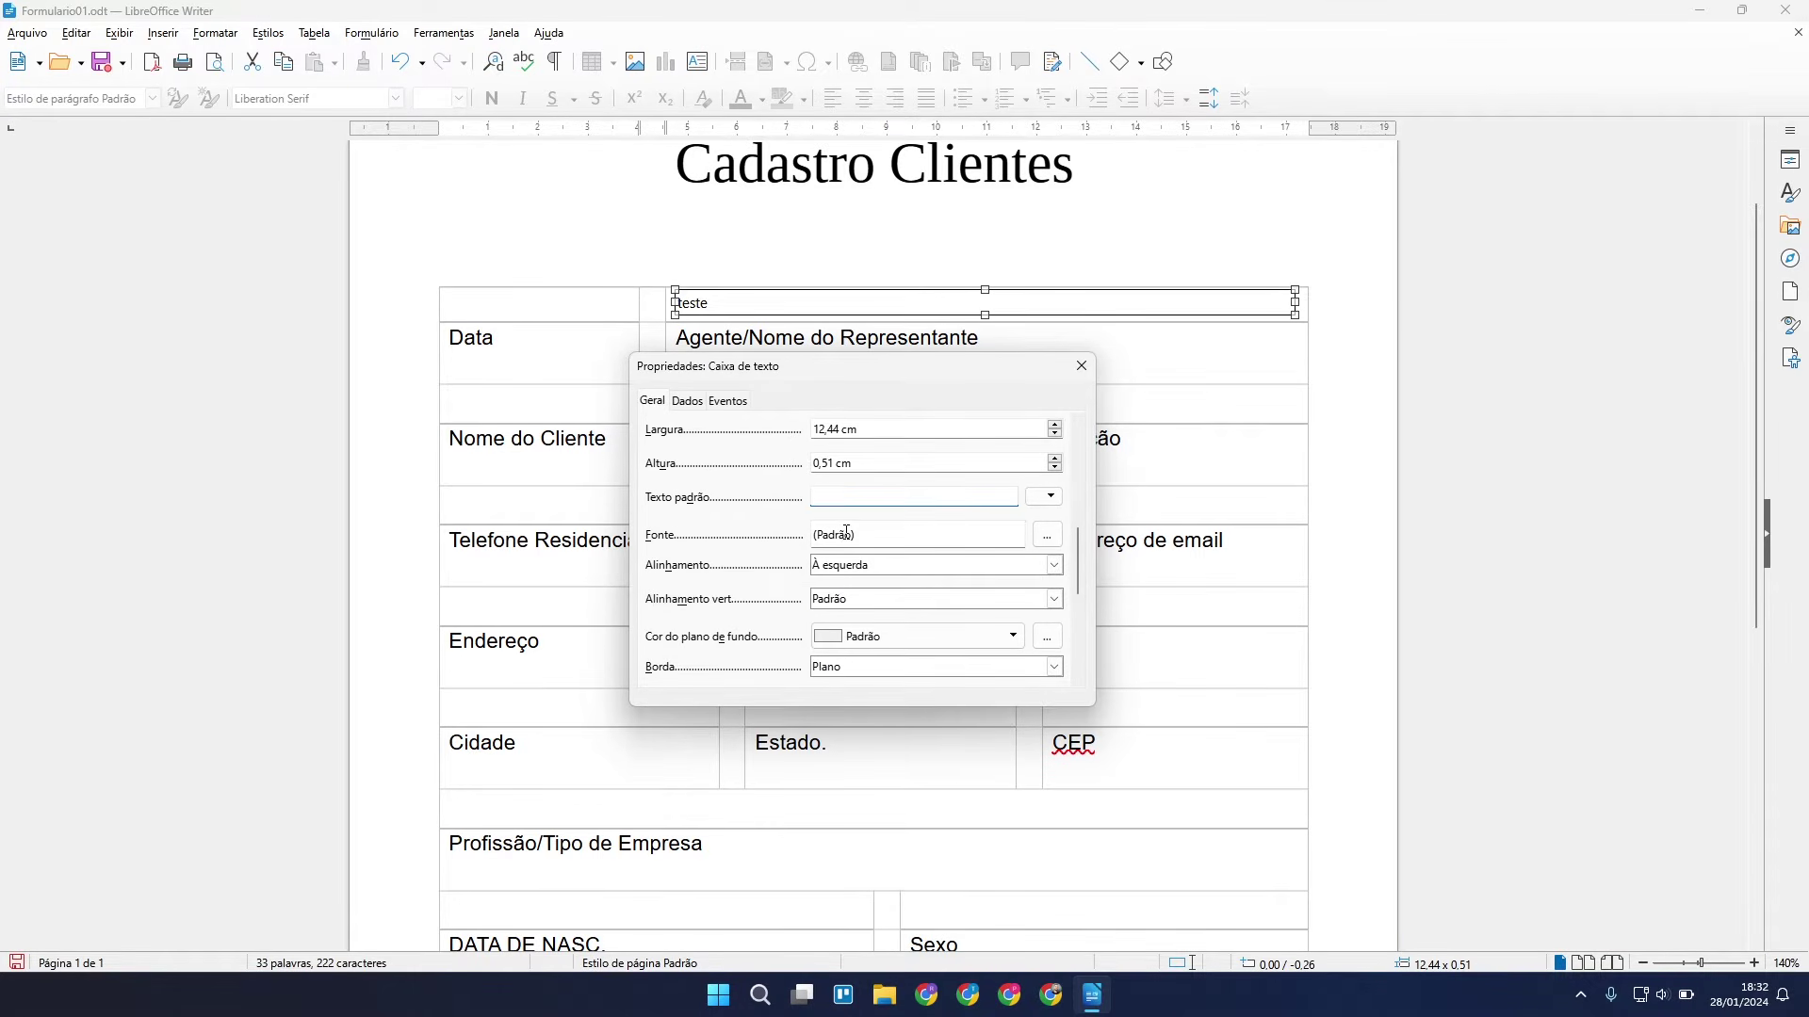
View the text box's font options without changing them, and set its alignment to Padrão after trying No centro.
left_click(1048, 535)
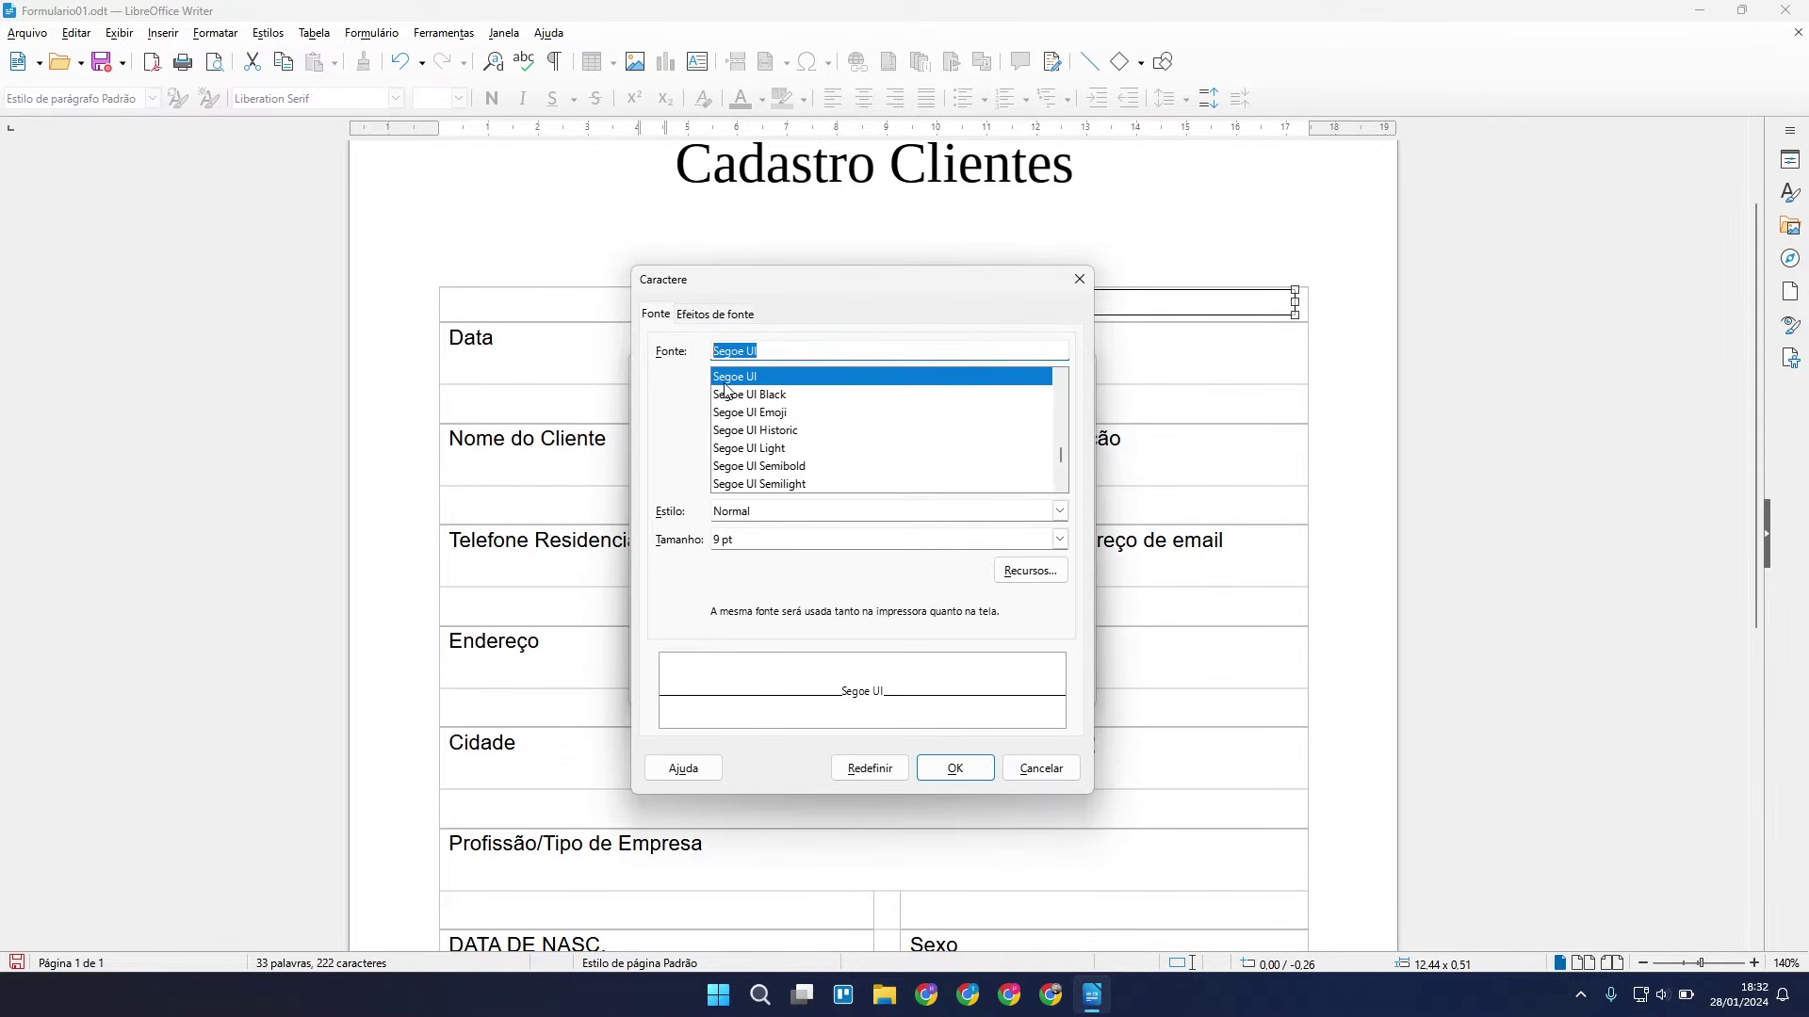
left_click(1041, 767)
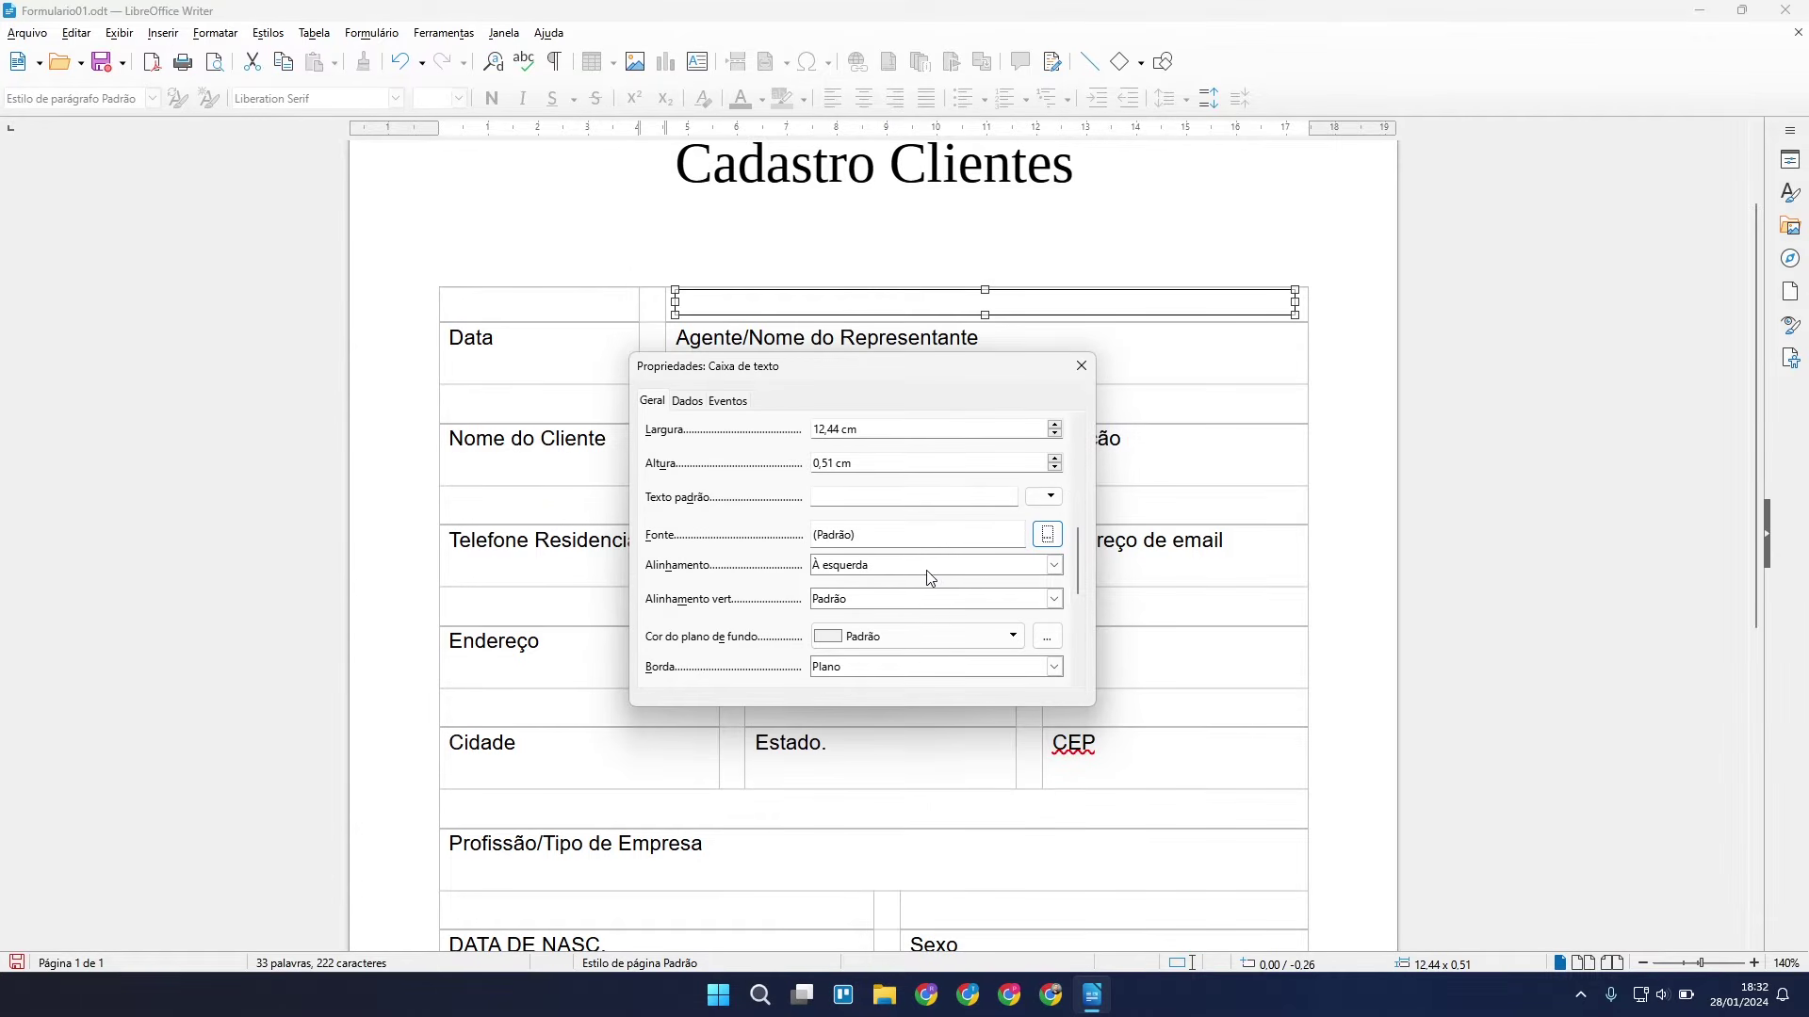
left_click(927, 569)
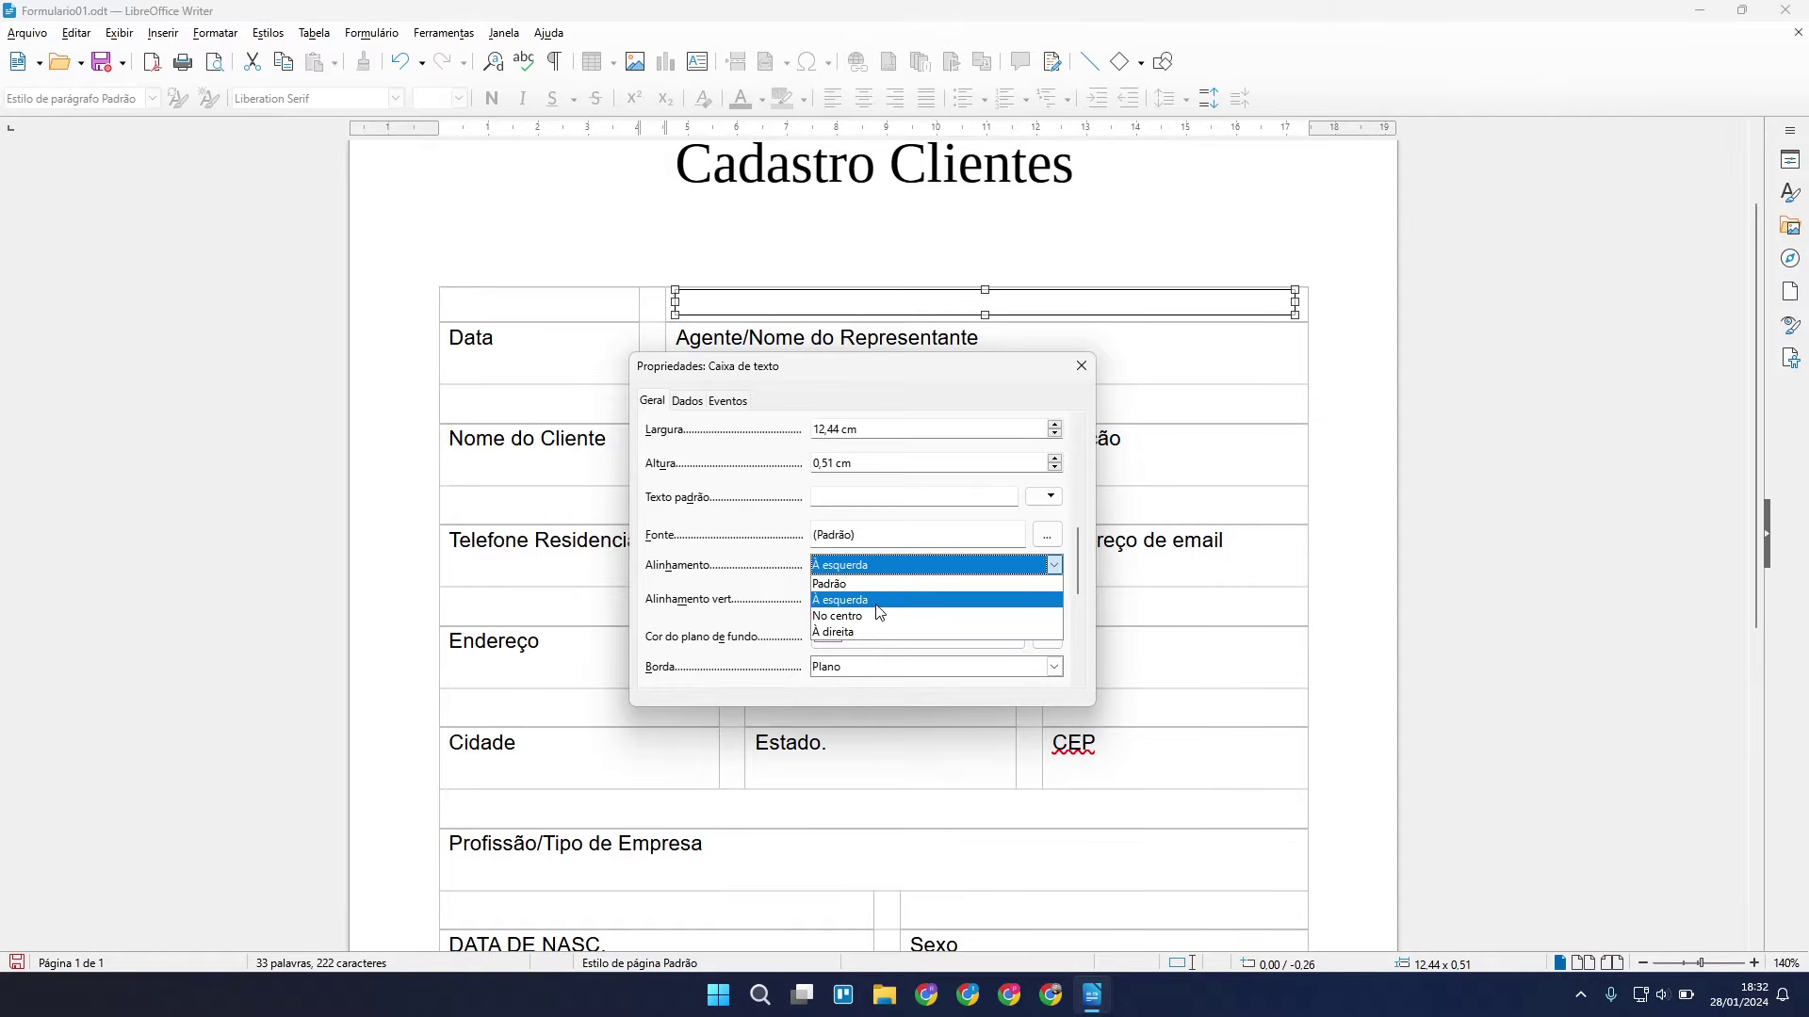
left_click(877, 616)
left_click(902, 569)
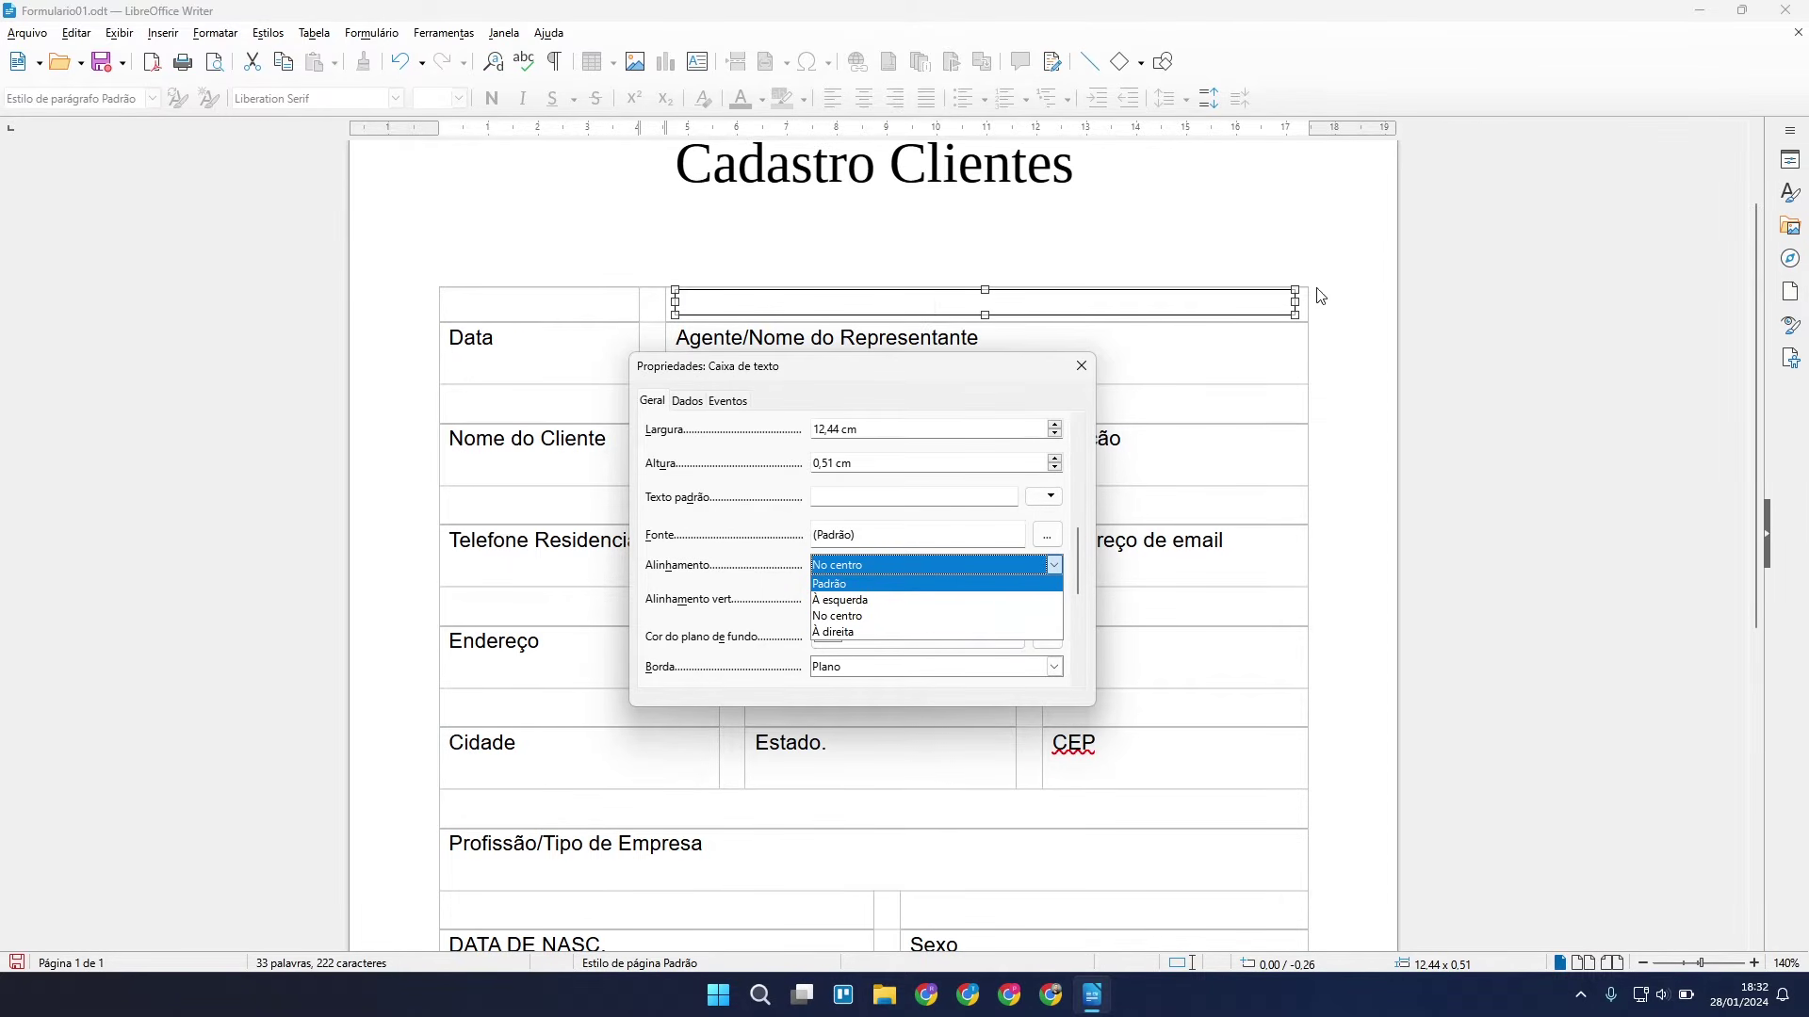
left_click(859, 584)
scroll(792, 534, "down", 2)
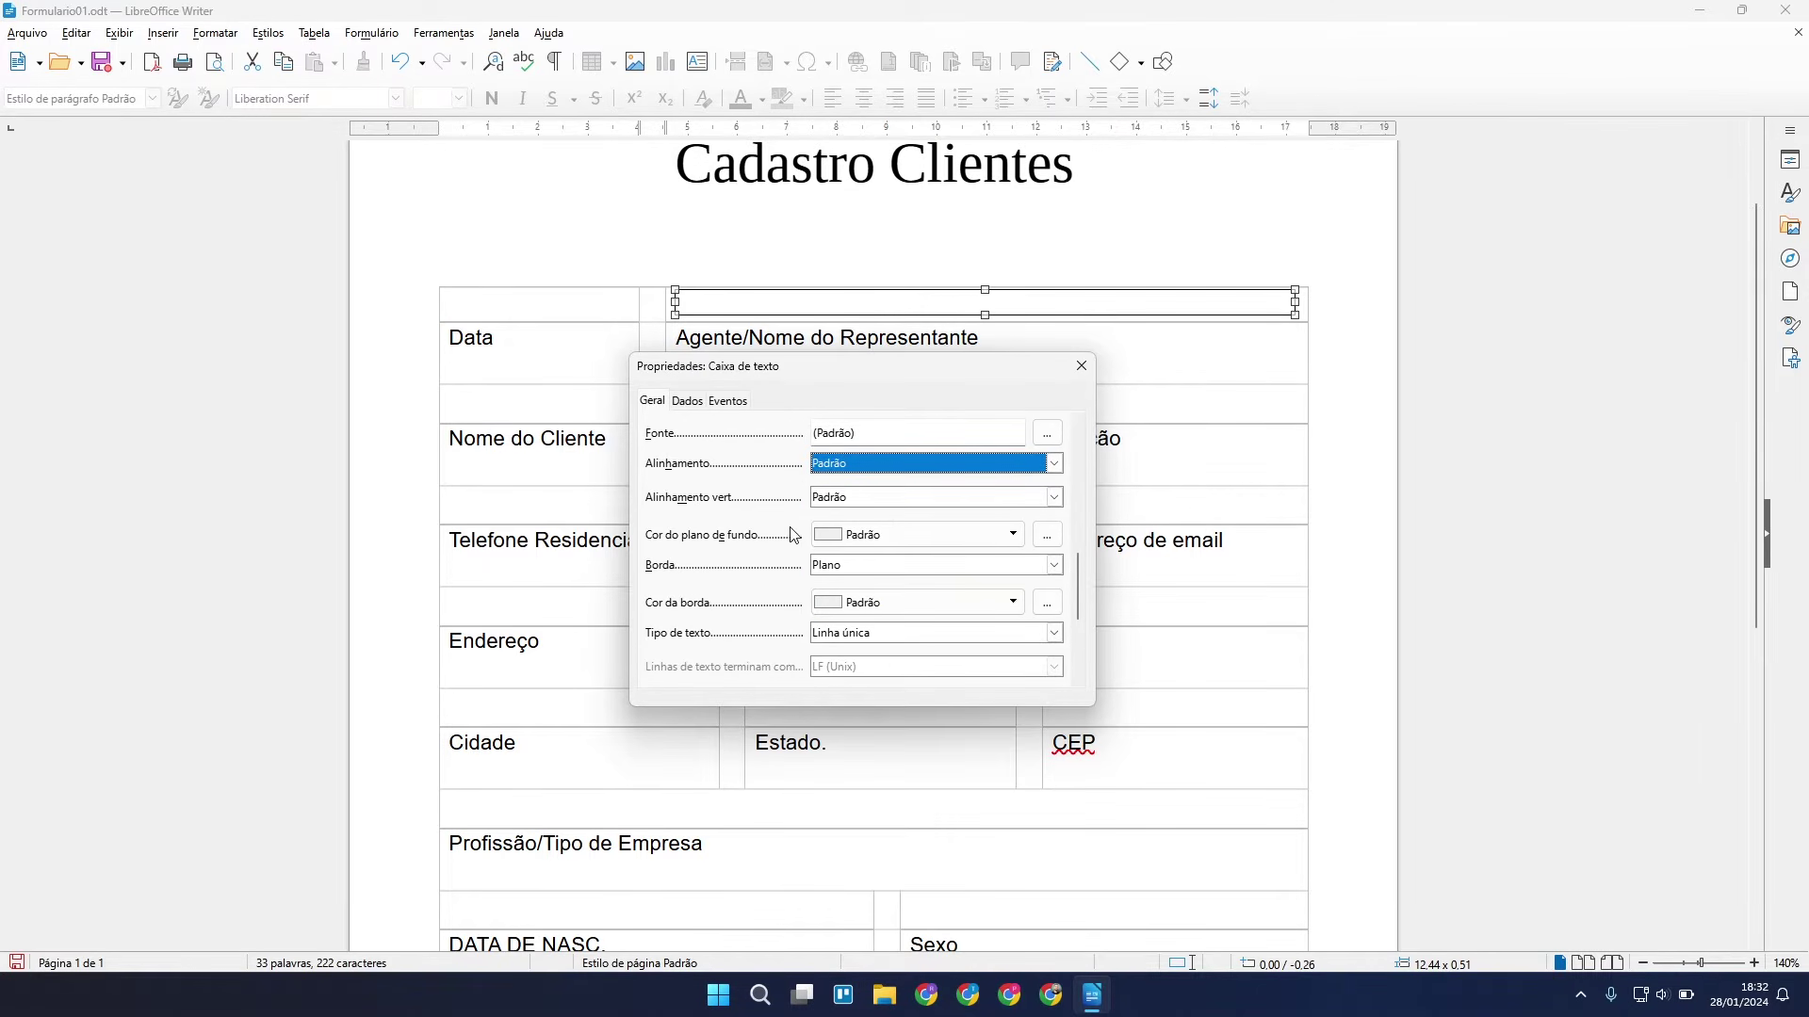
Set the background colour of the text box above Agente/Nome do Representante to Cinza claro 5, after trying Vermelho claro 2.
left_click(1013, 534)
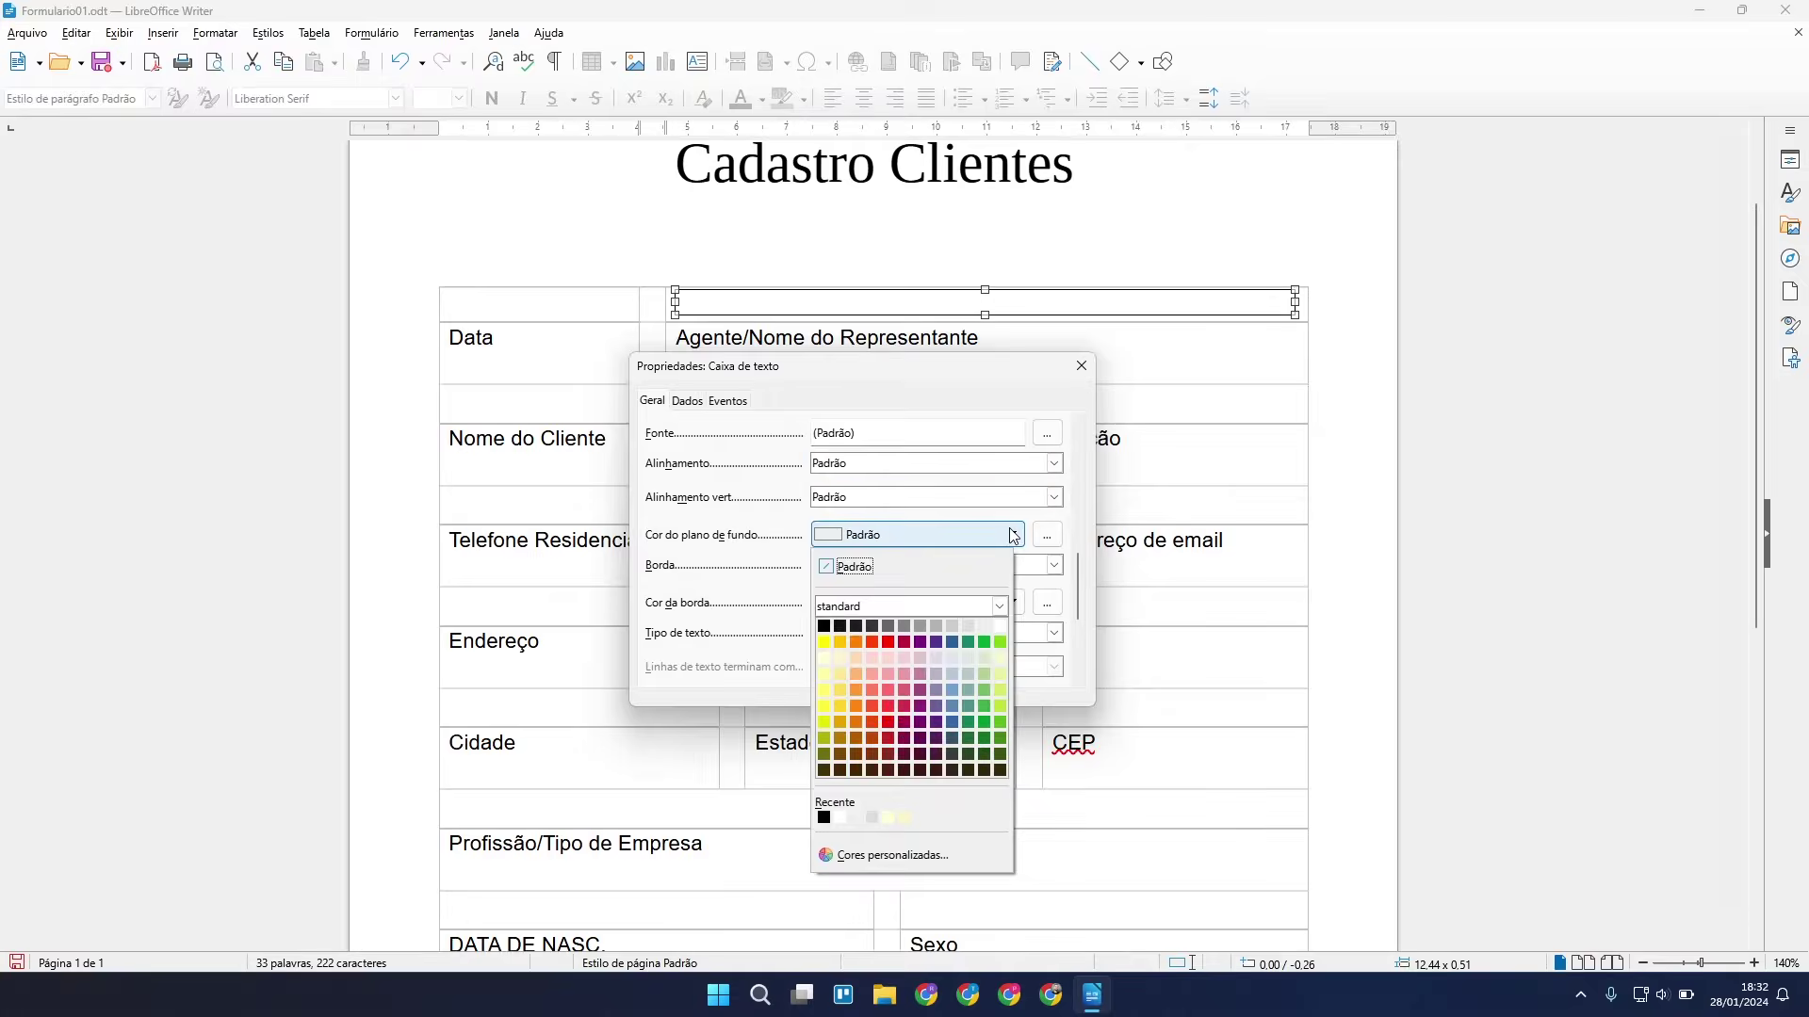
left_click(985, 628)
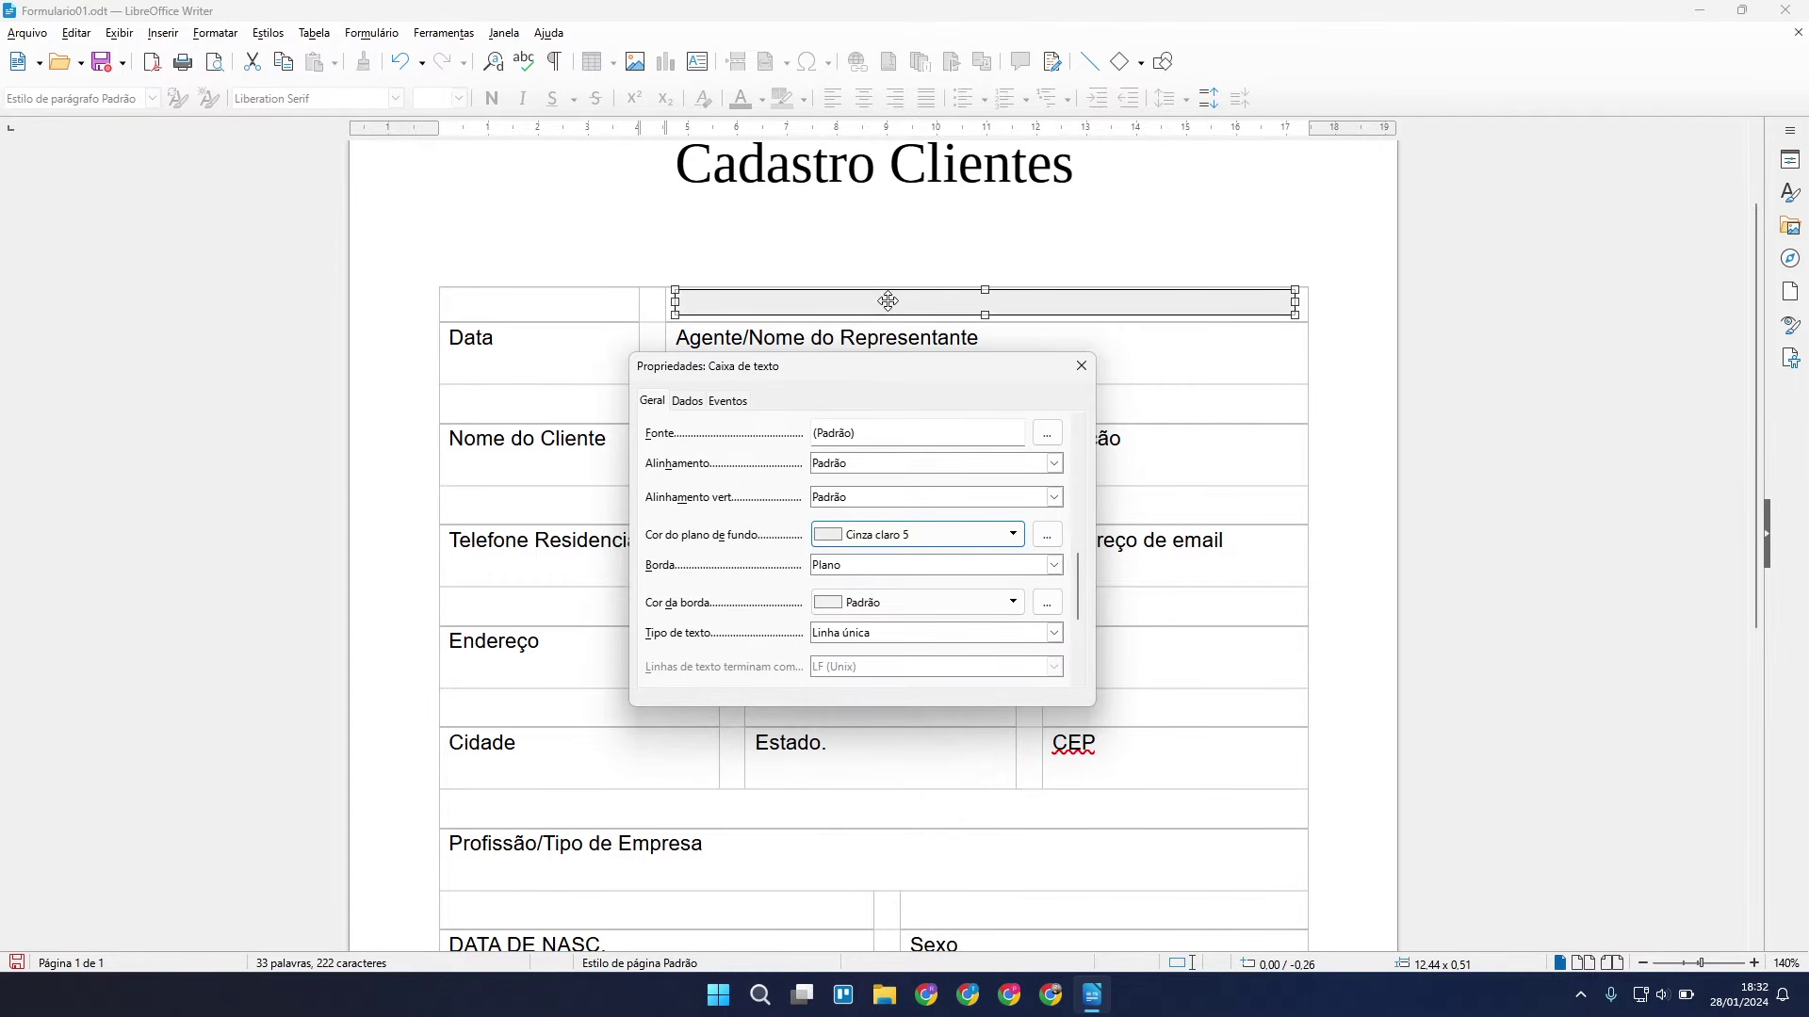
left_click(1006, 534)
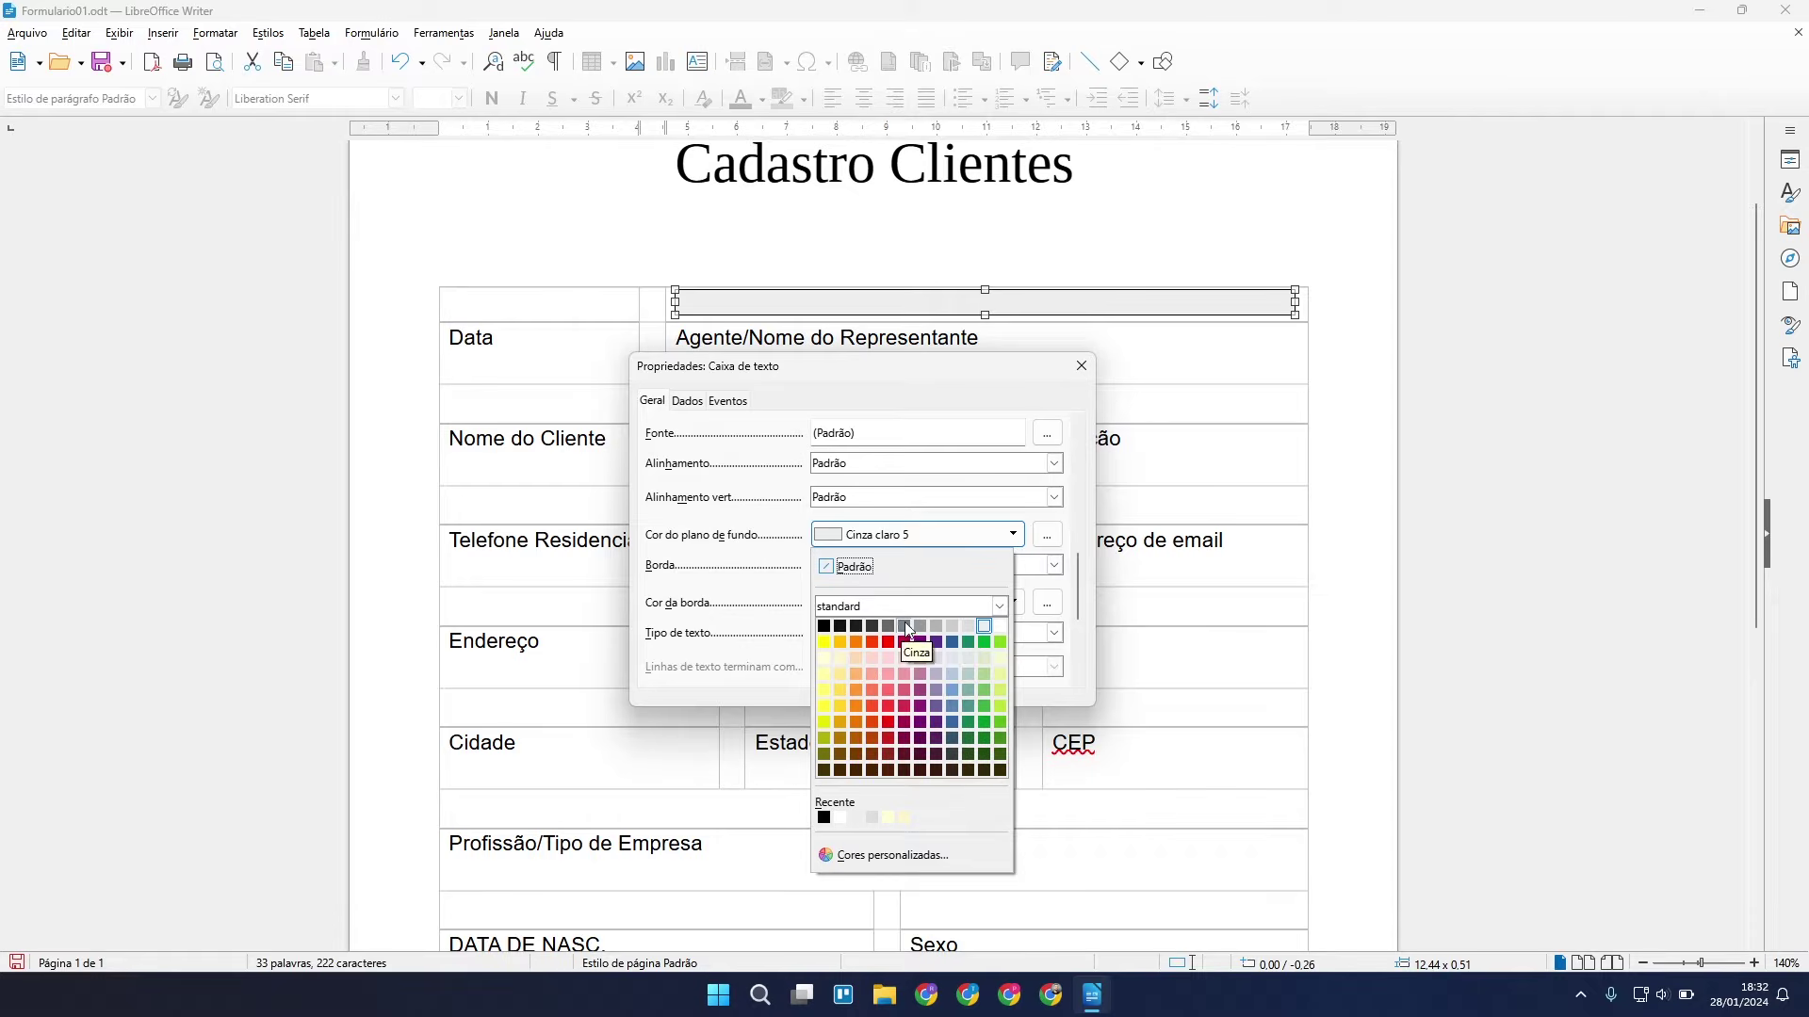
left_click(886, 692)
left_click(1010, 534)
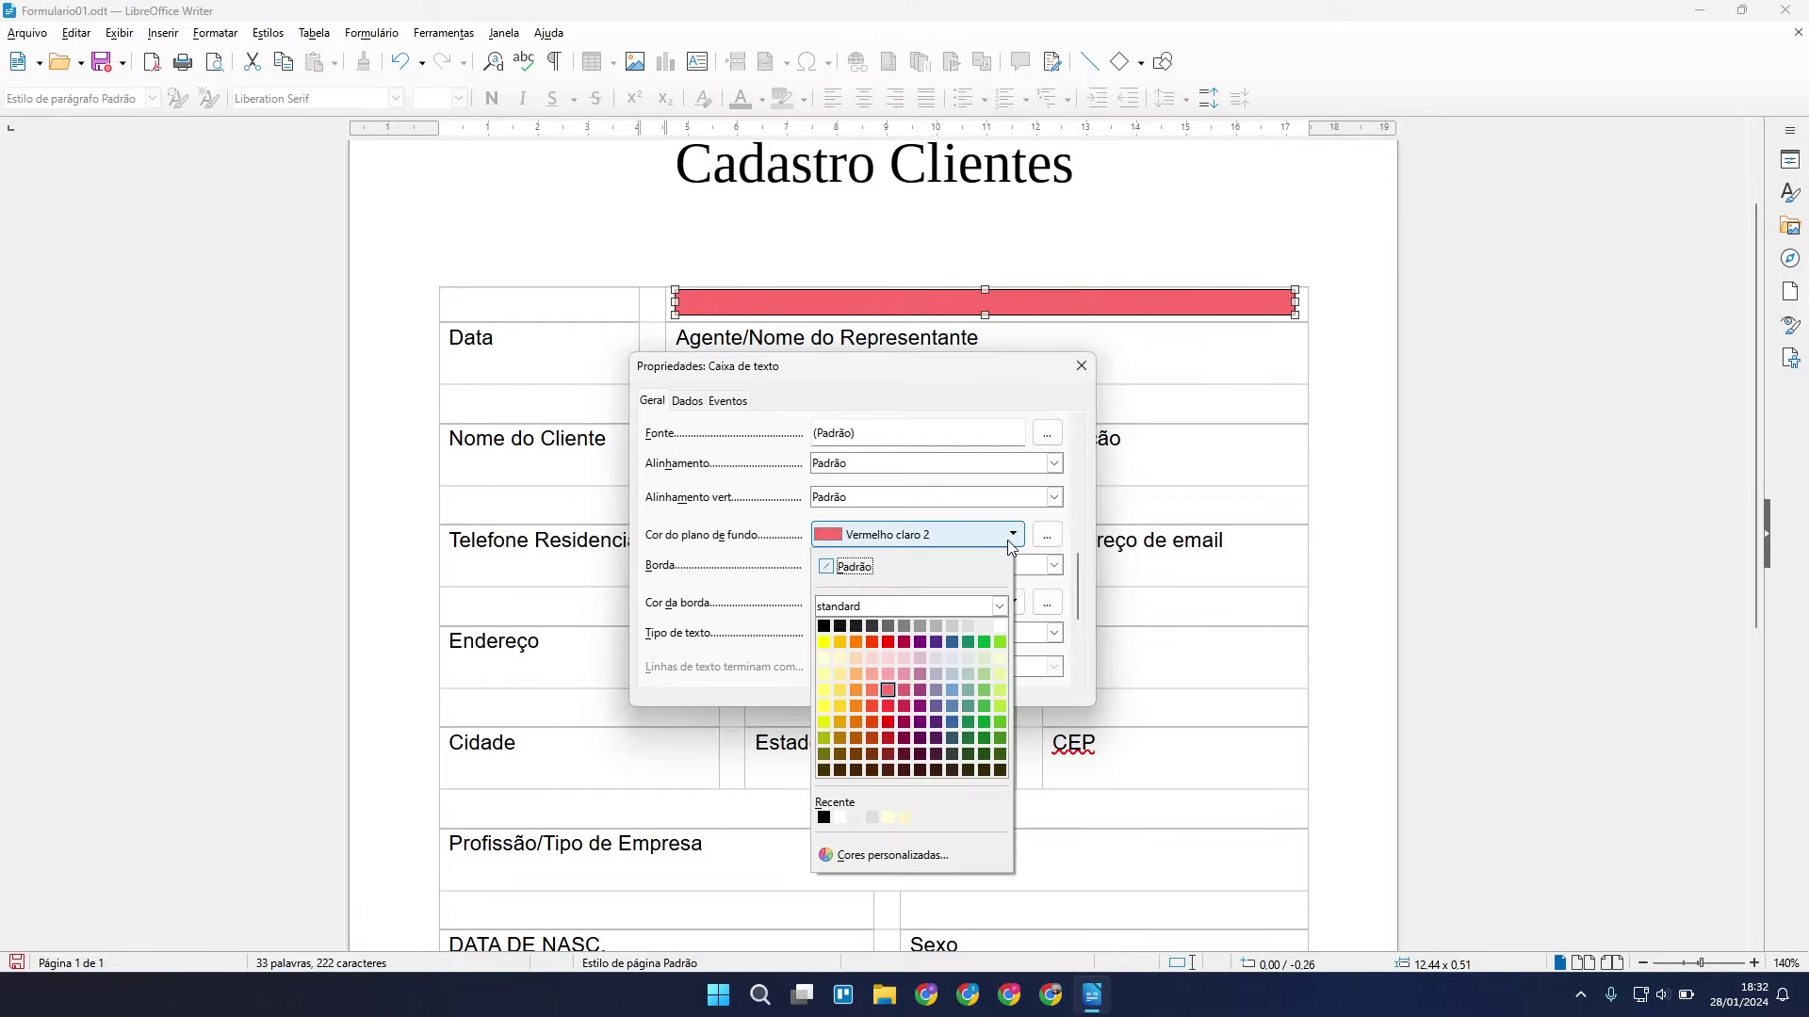
left_click(986, 629)
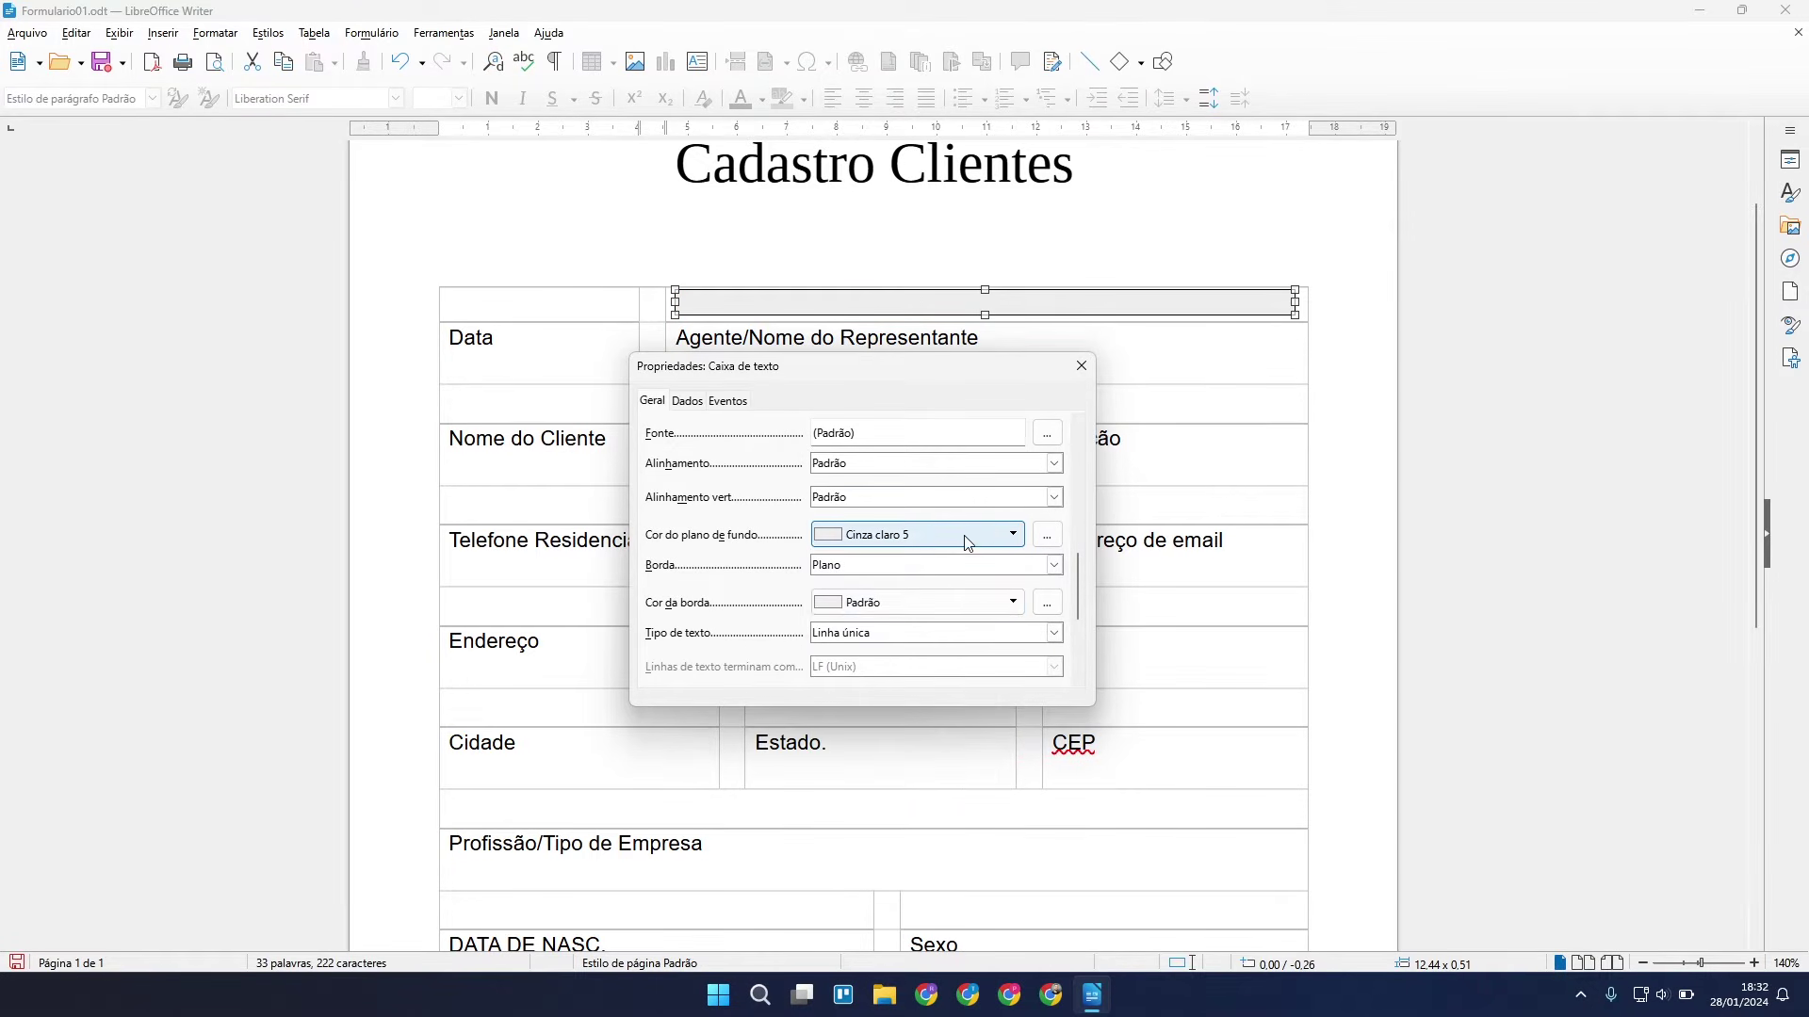
Try the Aparência 3D border on the text box and close its control properties to view it.
left_click(971, 568)
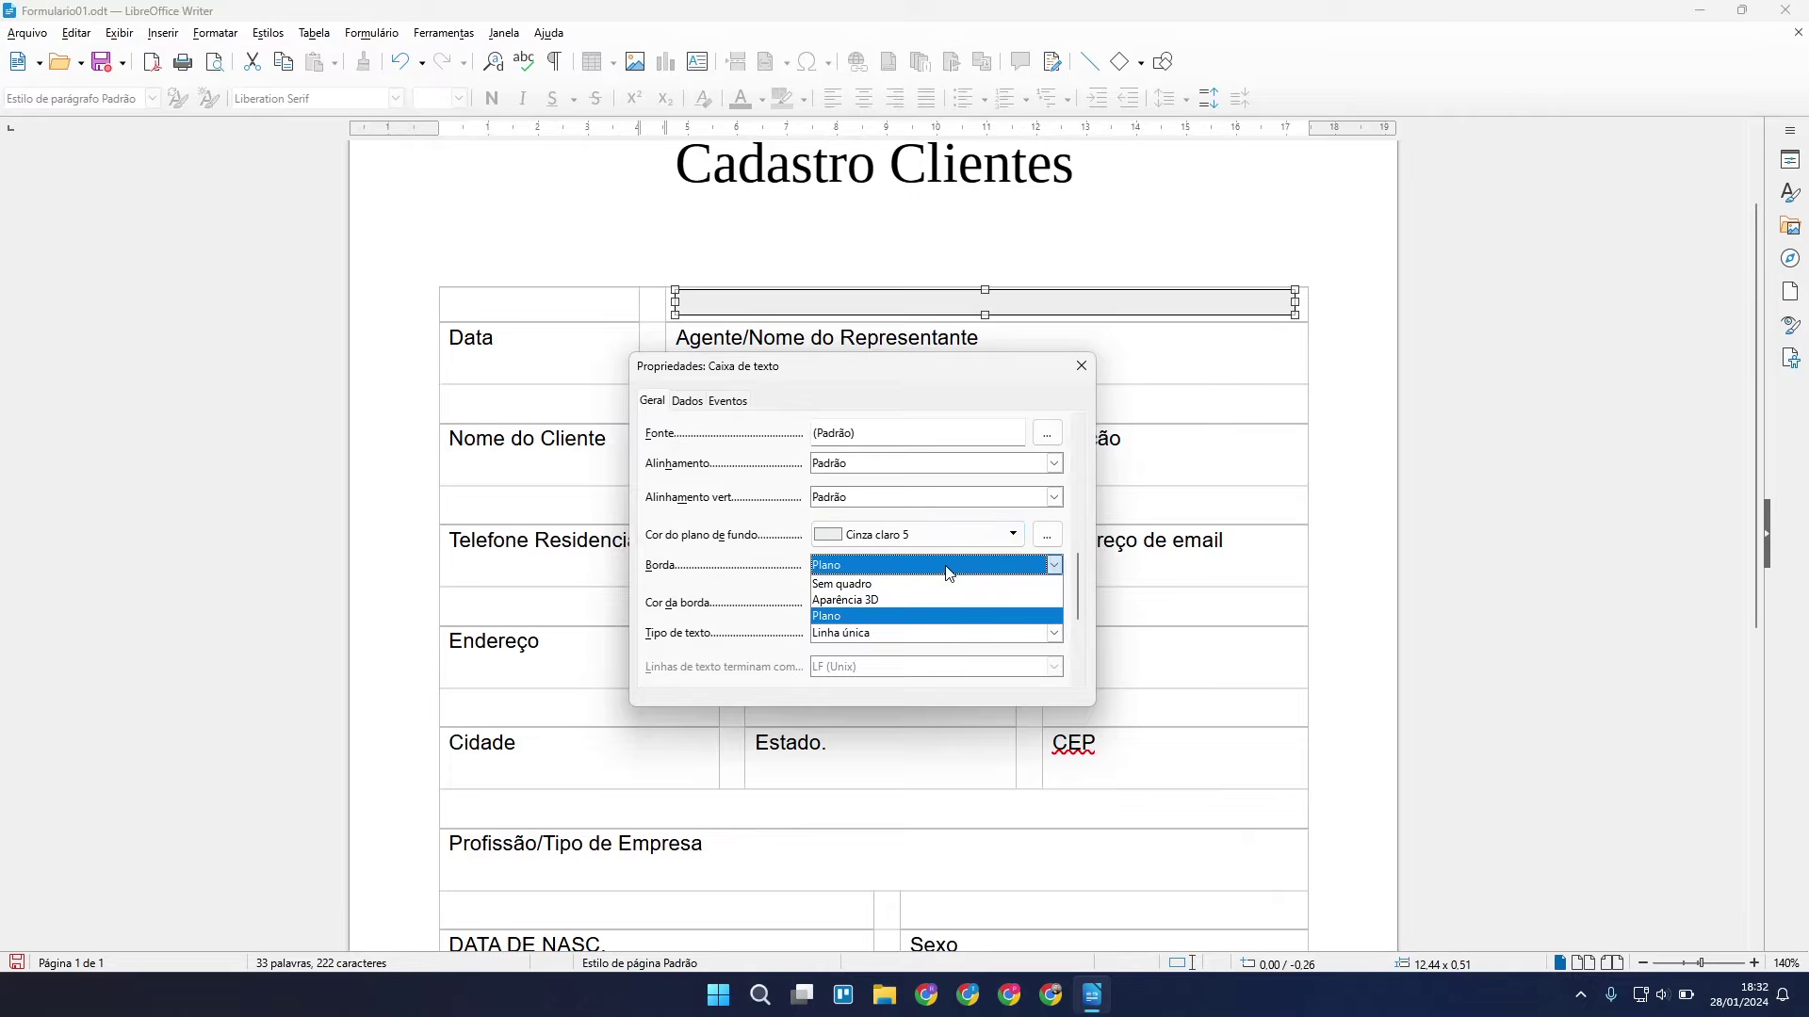
left_click(897, 604)
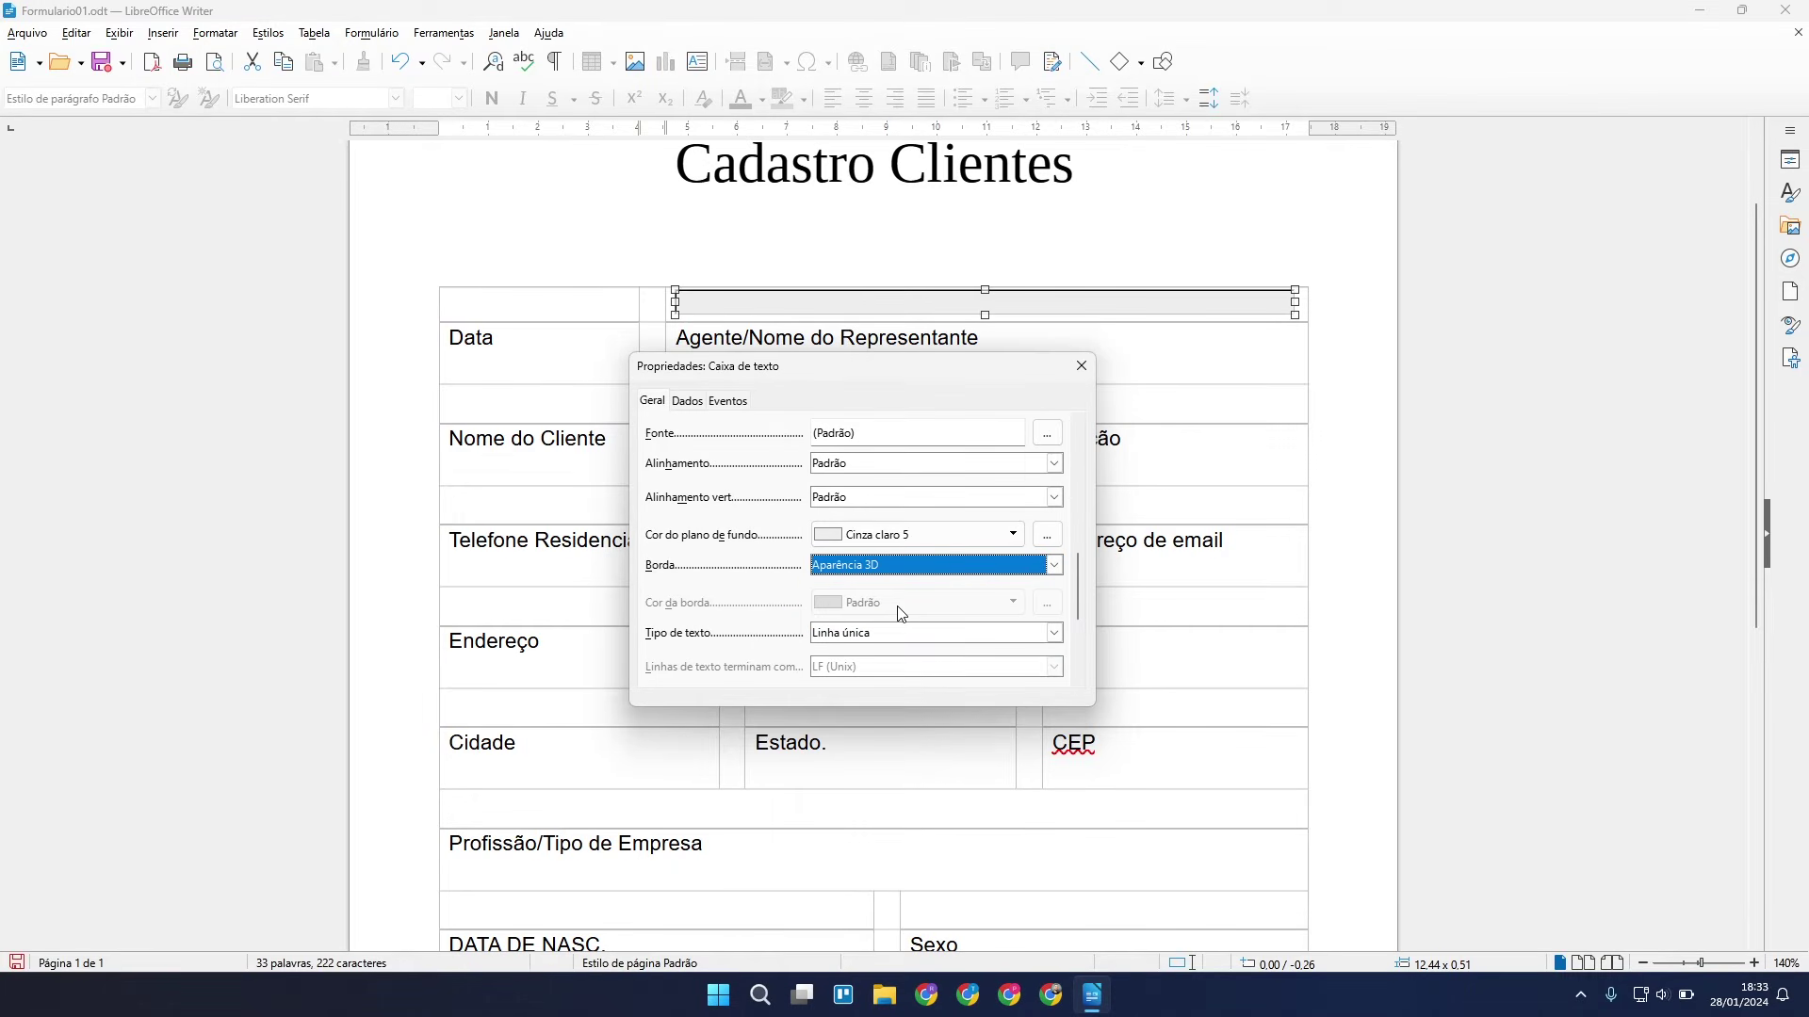
key("Escape")
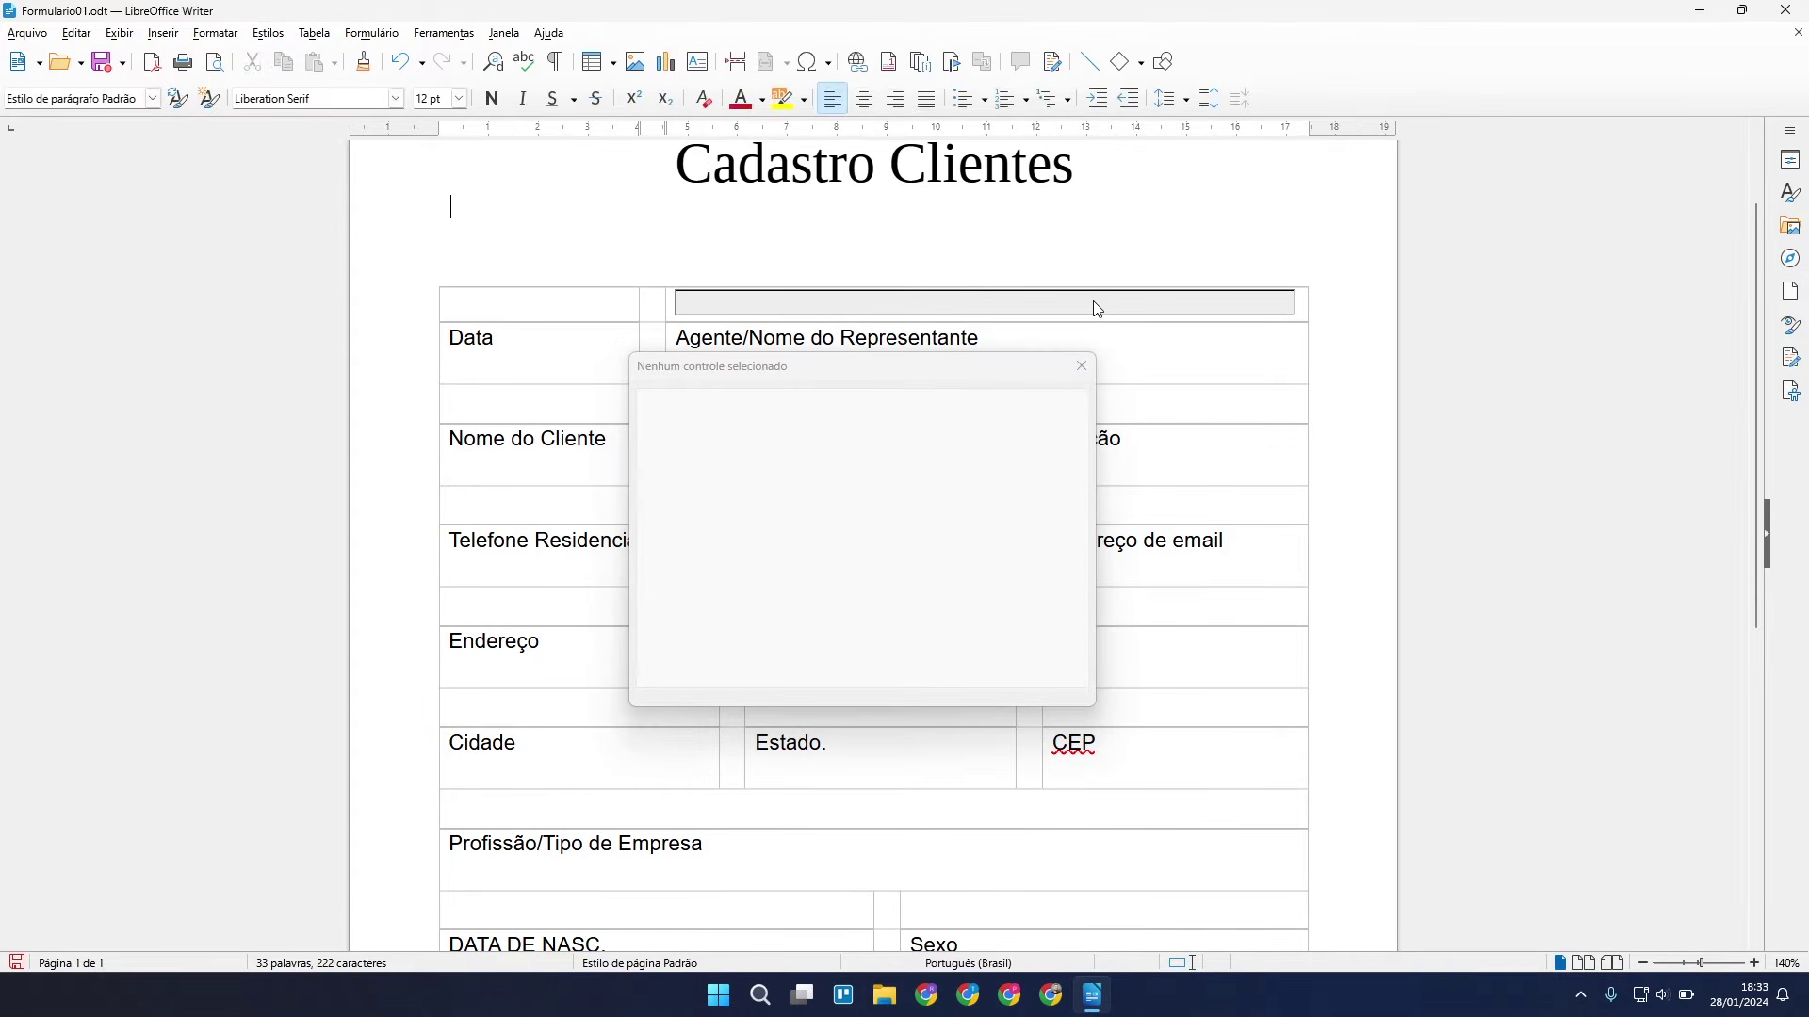
left_click(1080, 366)
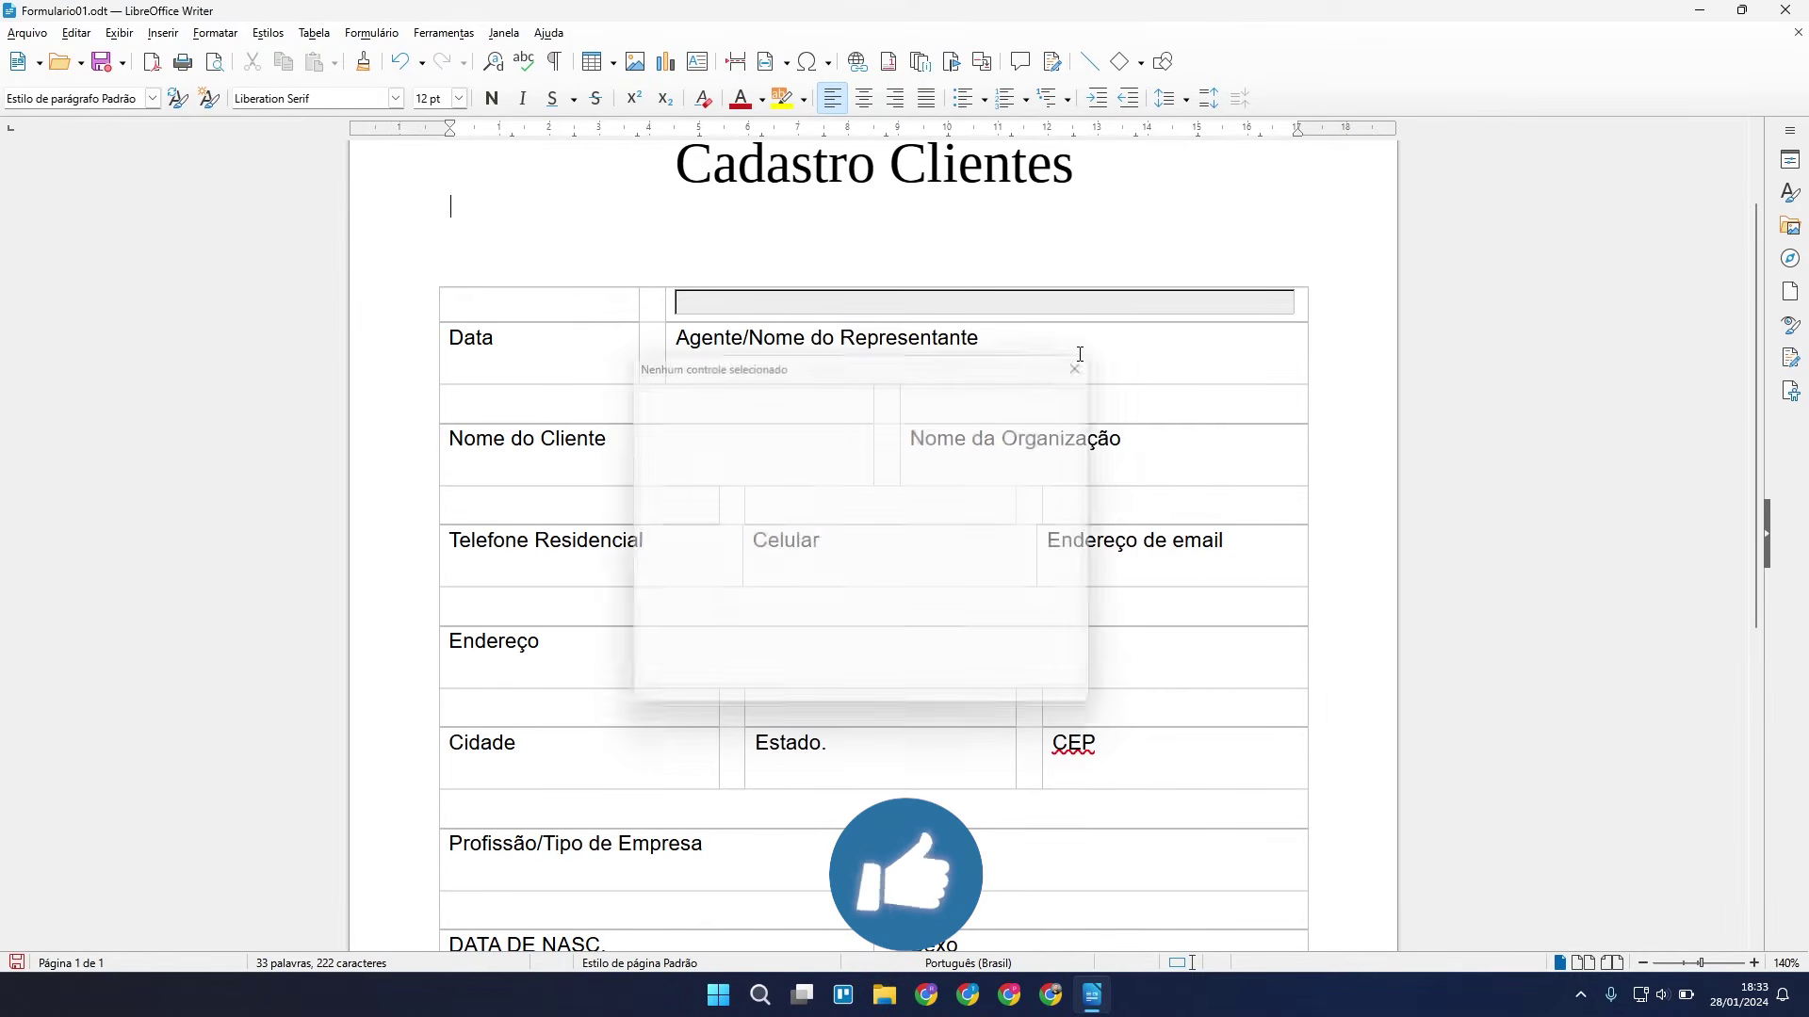
Reopen the control properties of the text box above Agente/Nome do Representante and set its border to Sem quadro.
right_click(1046, 311)
left_click(1130, 405)
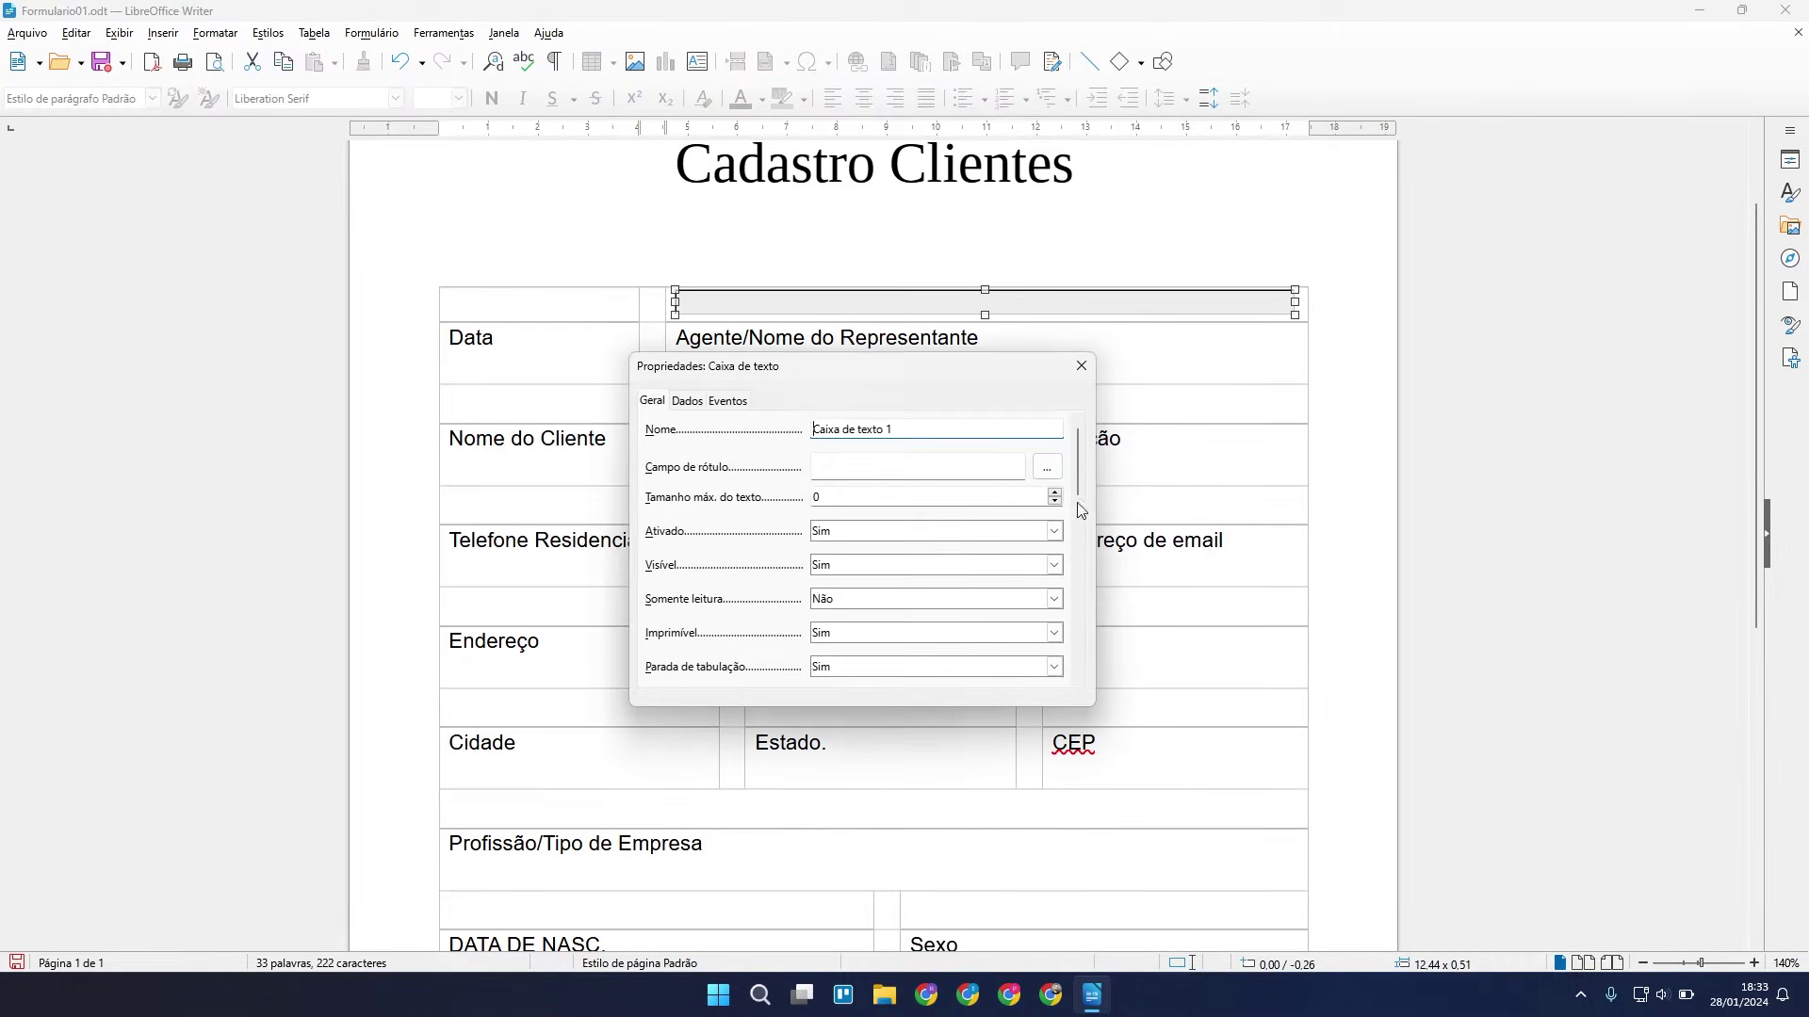
scroll(985, 570, "down", 3)
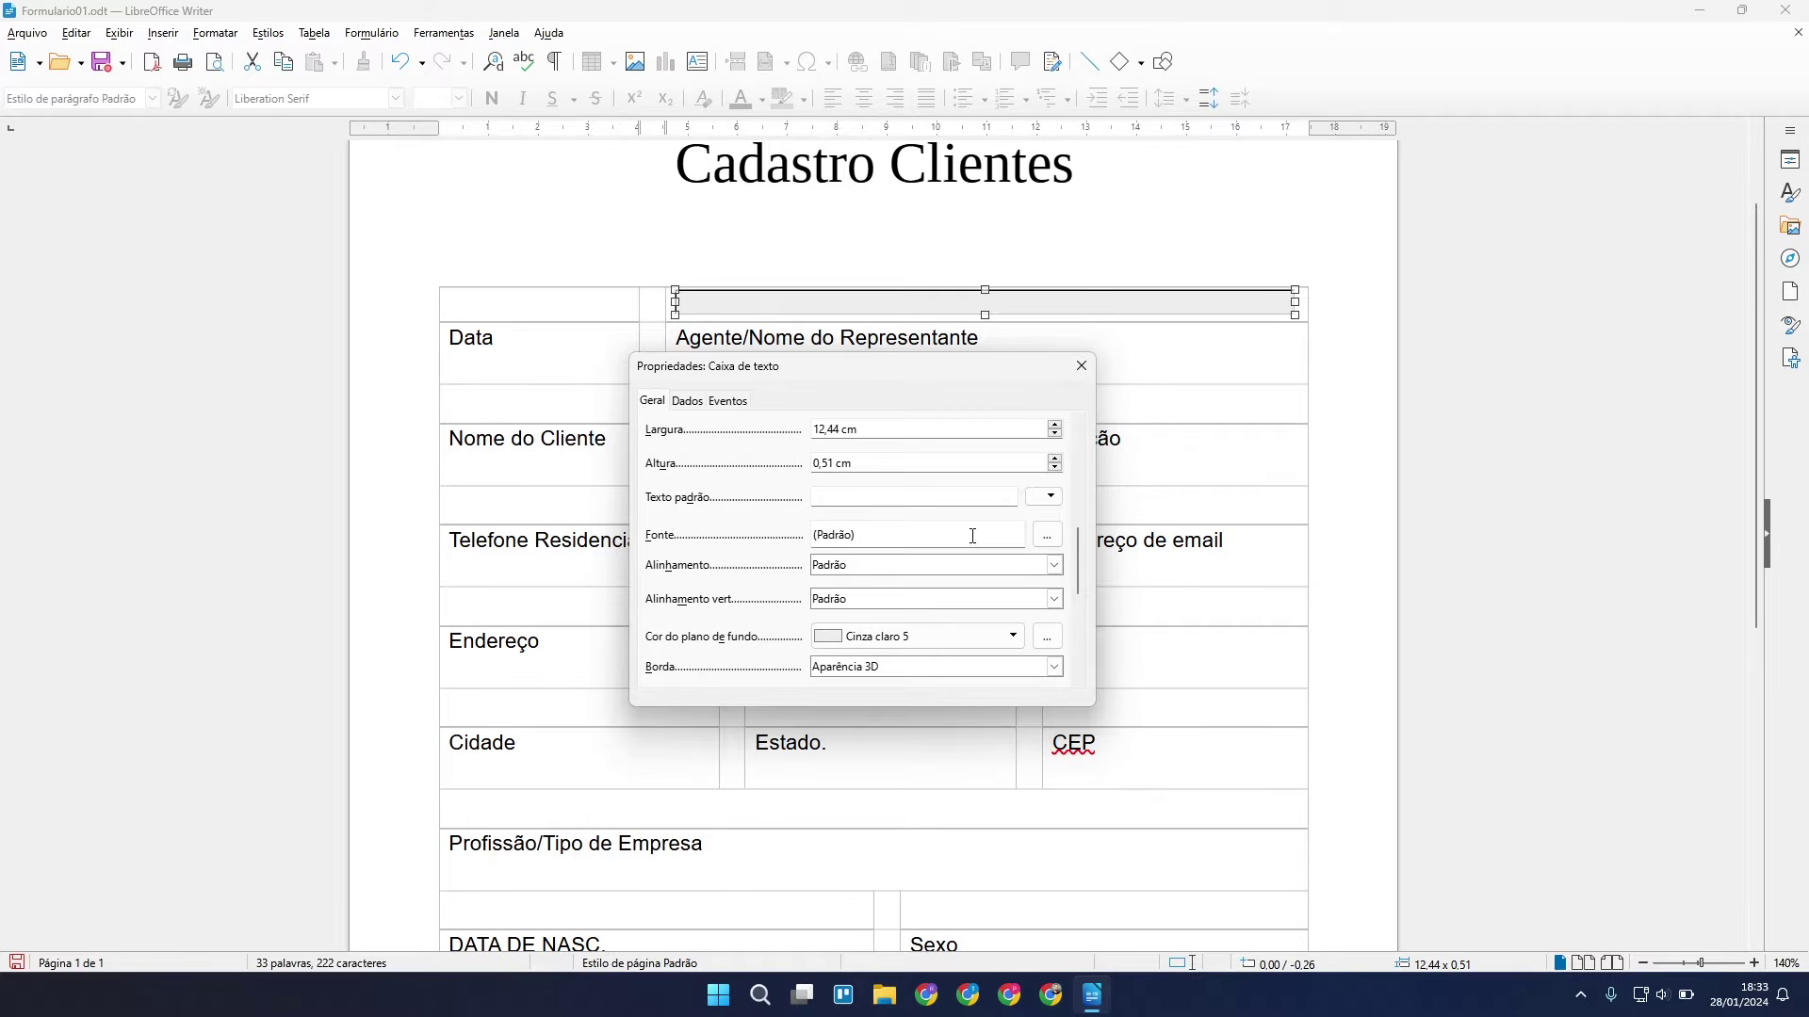
left_click(949, 565)
scroll(948, 569, "down", 3)
left_click(949, 566)
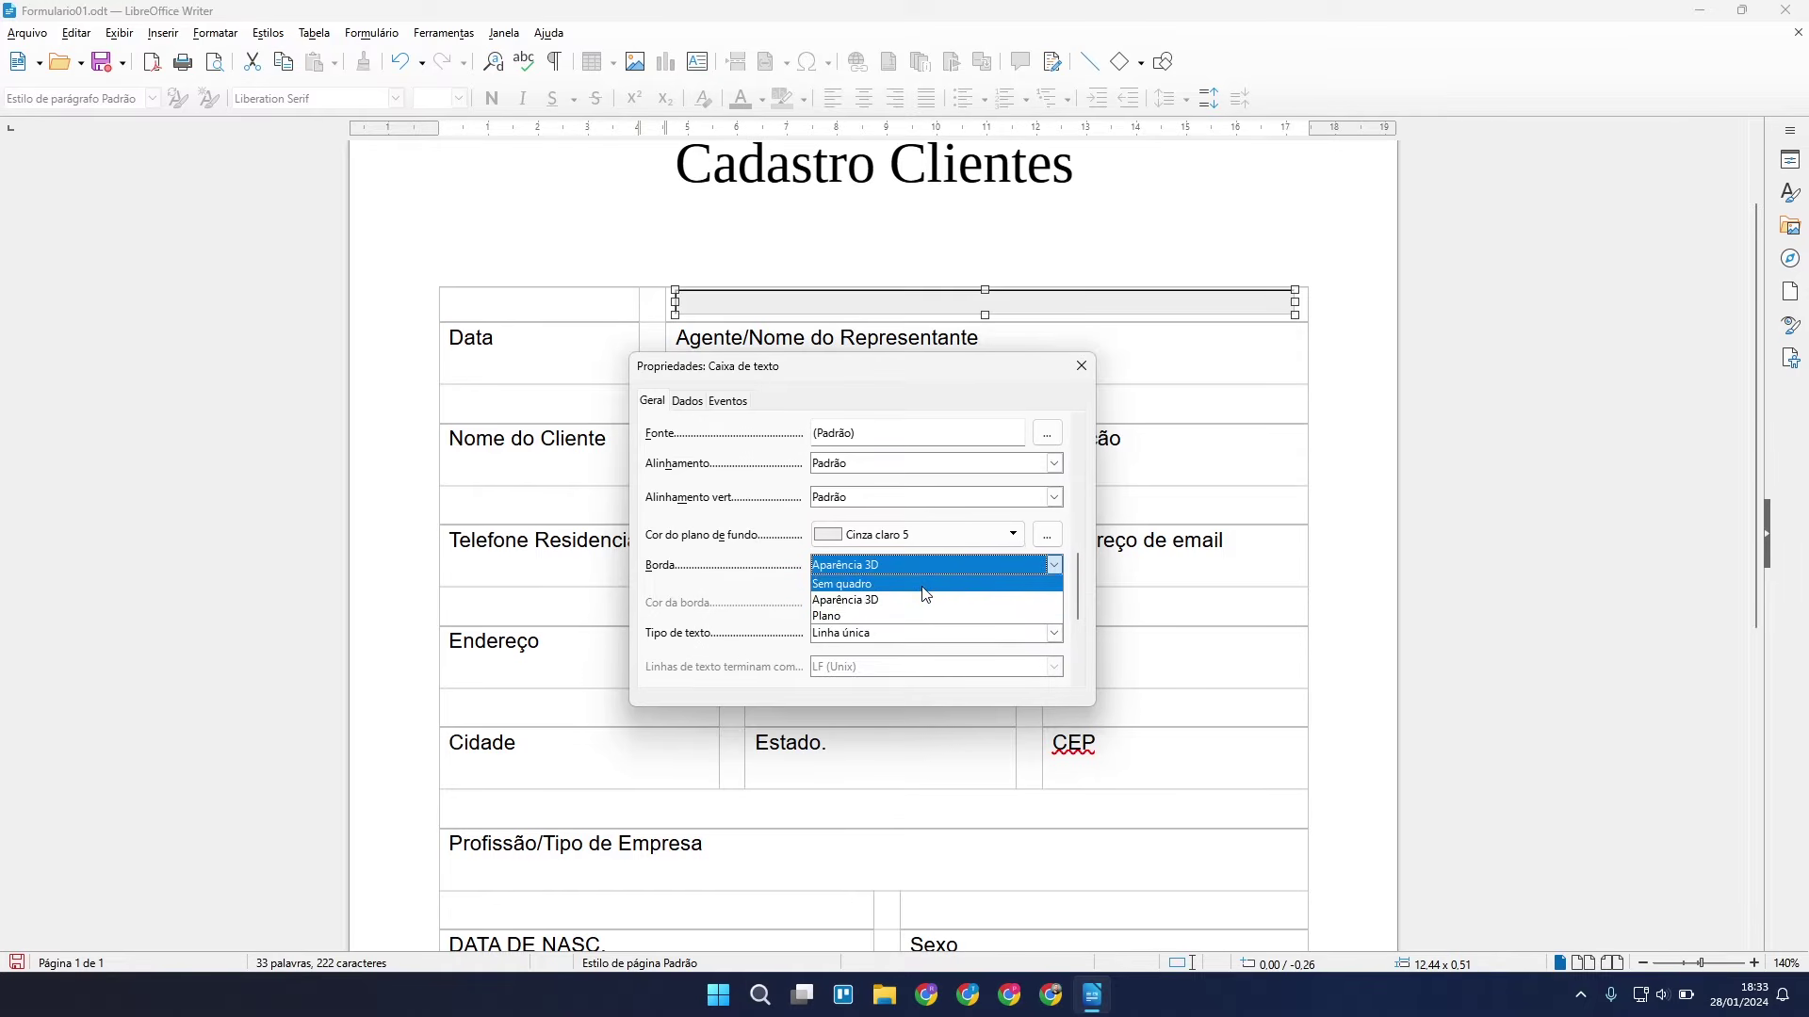
left_click(924, 585)
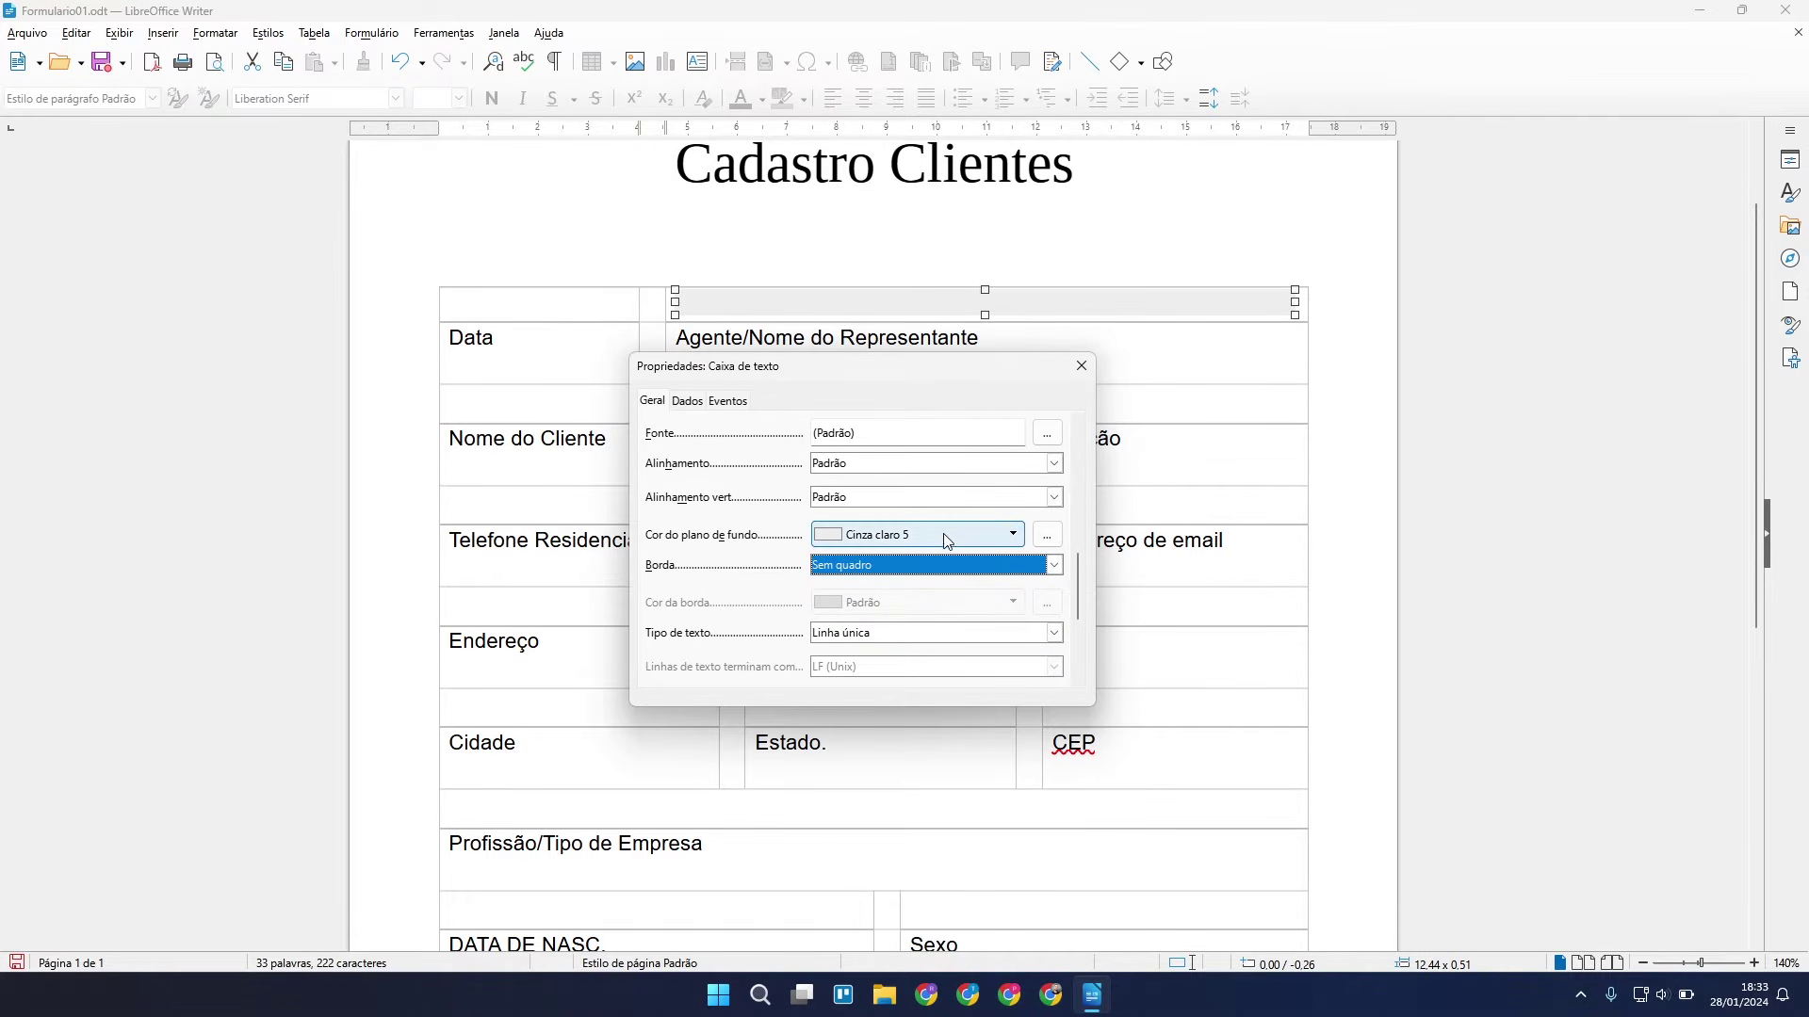
Try the Plano border on the text box, return it to Sem quadro, and leave the control properties.
left_click(941, 567)
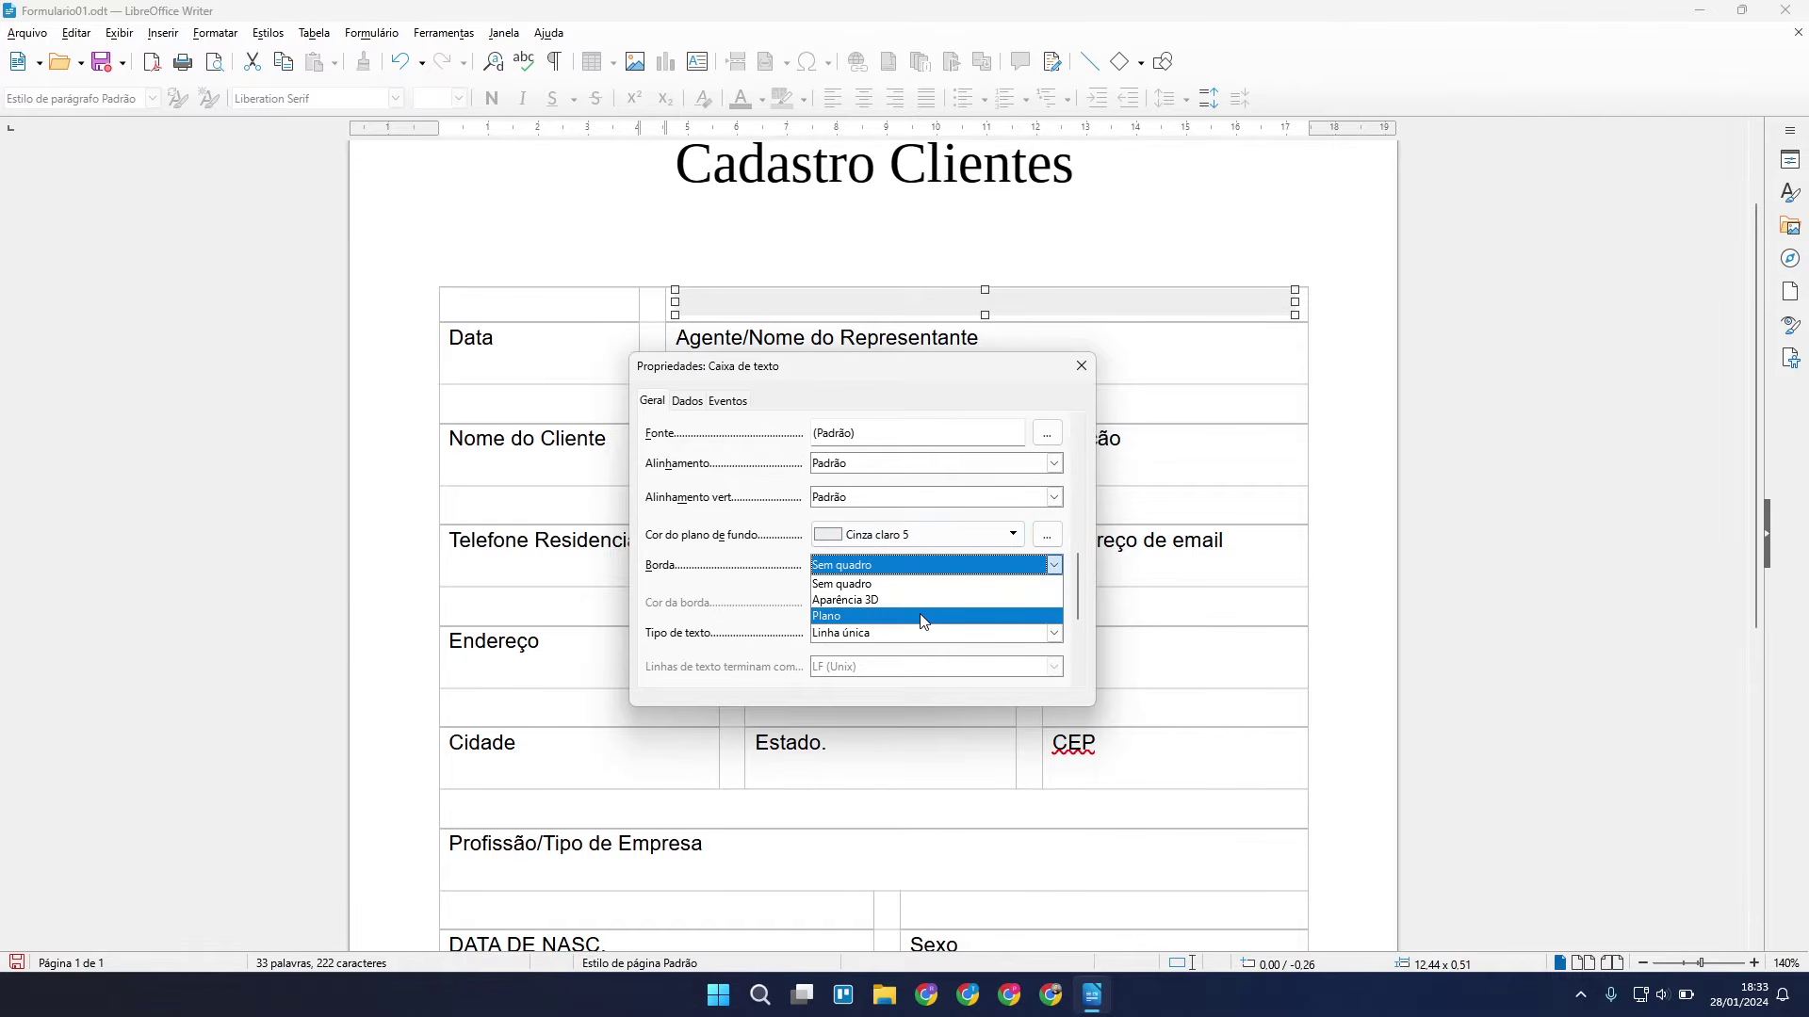
left_click(923, 617)
left_click(920, 593)
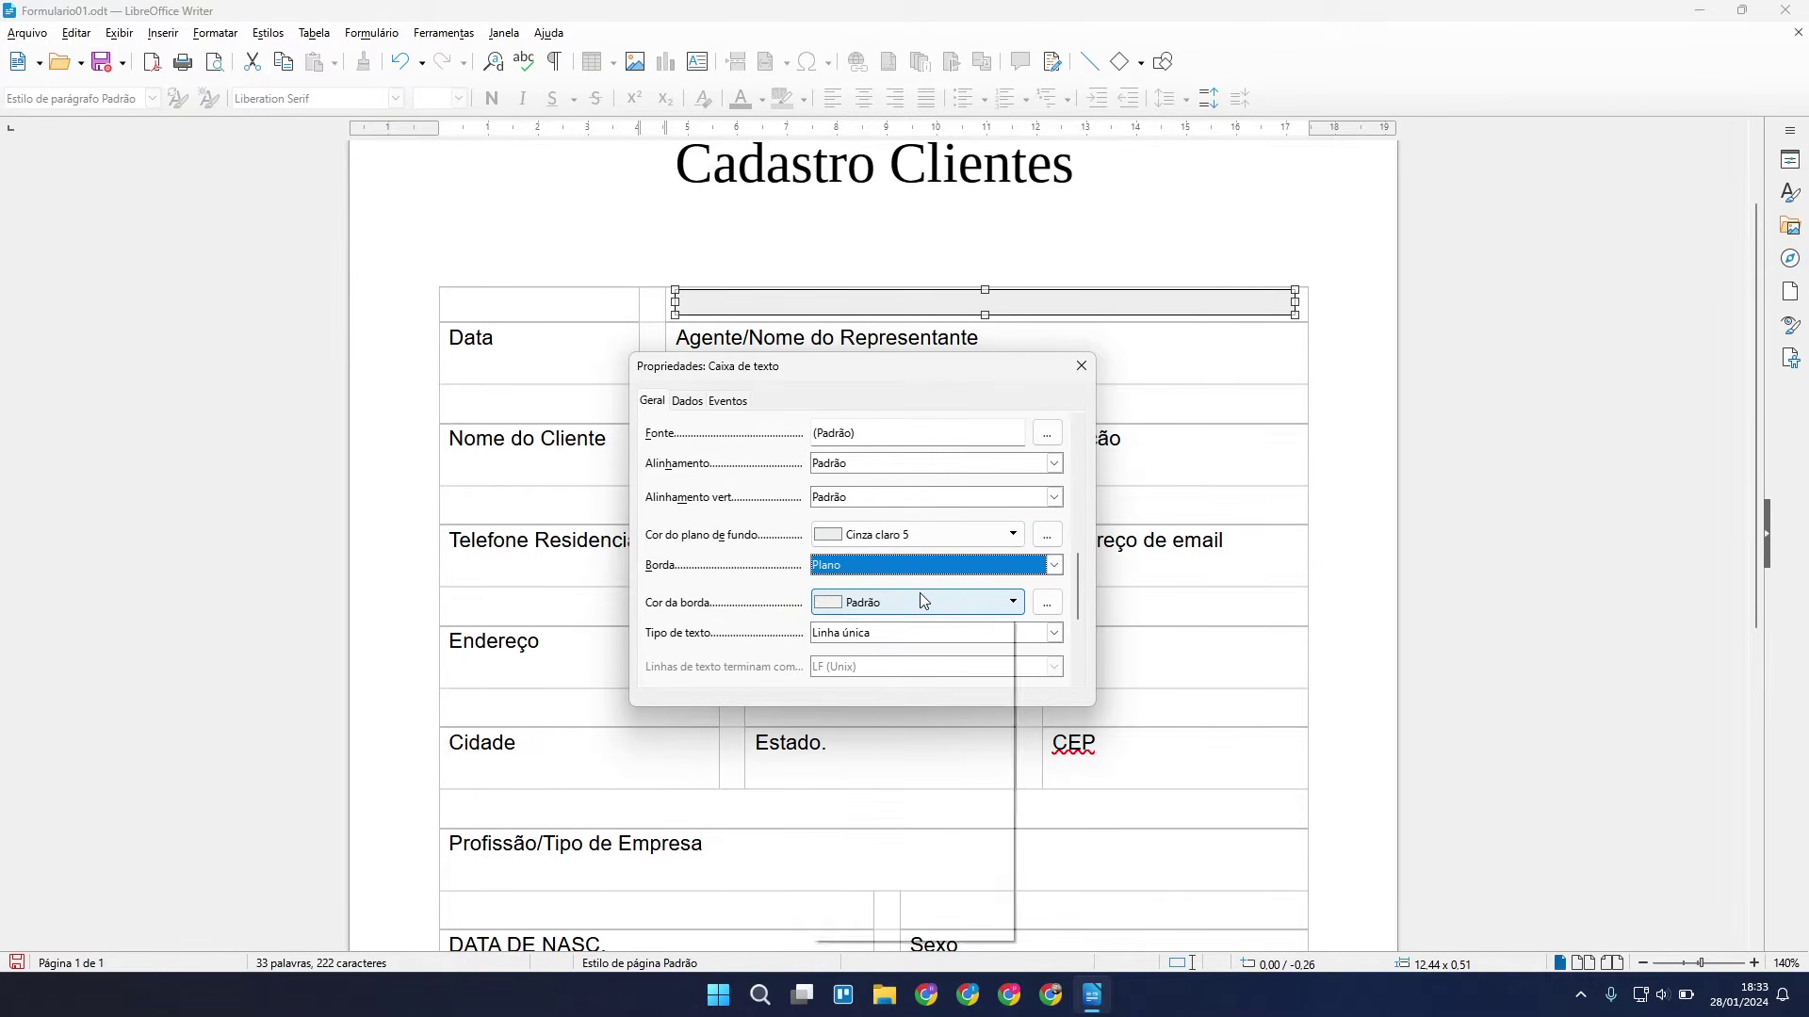
left_click(931, 566)
left_click(931, 568)
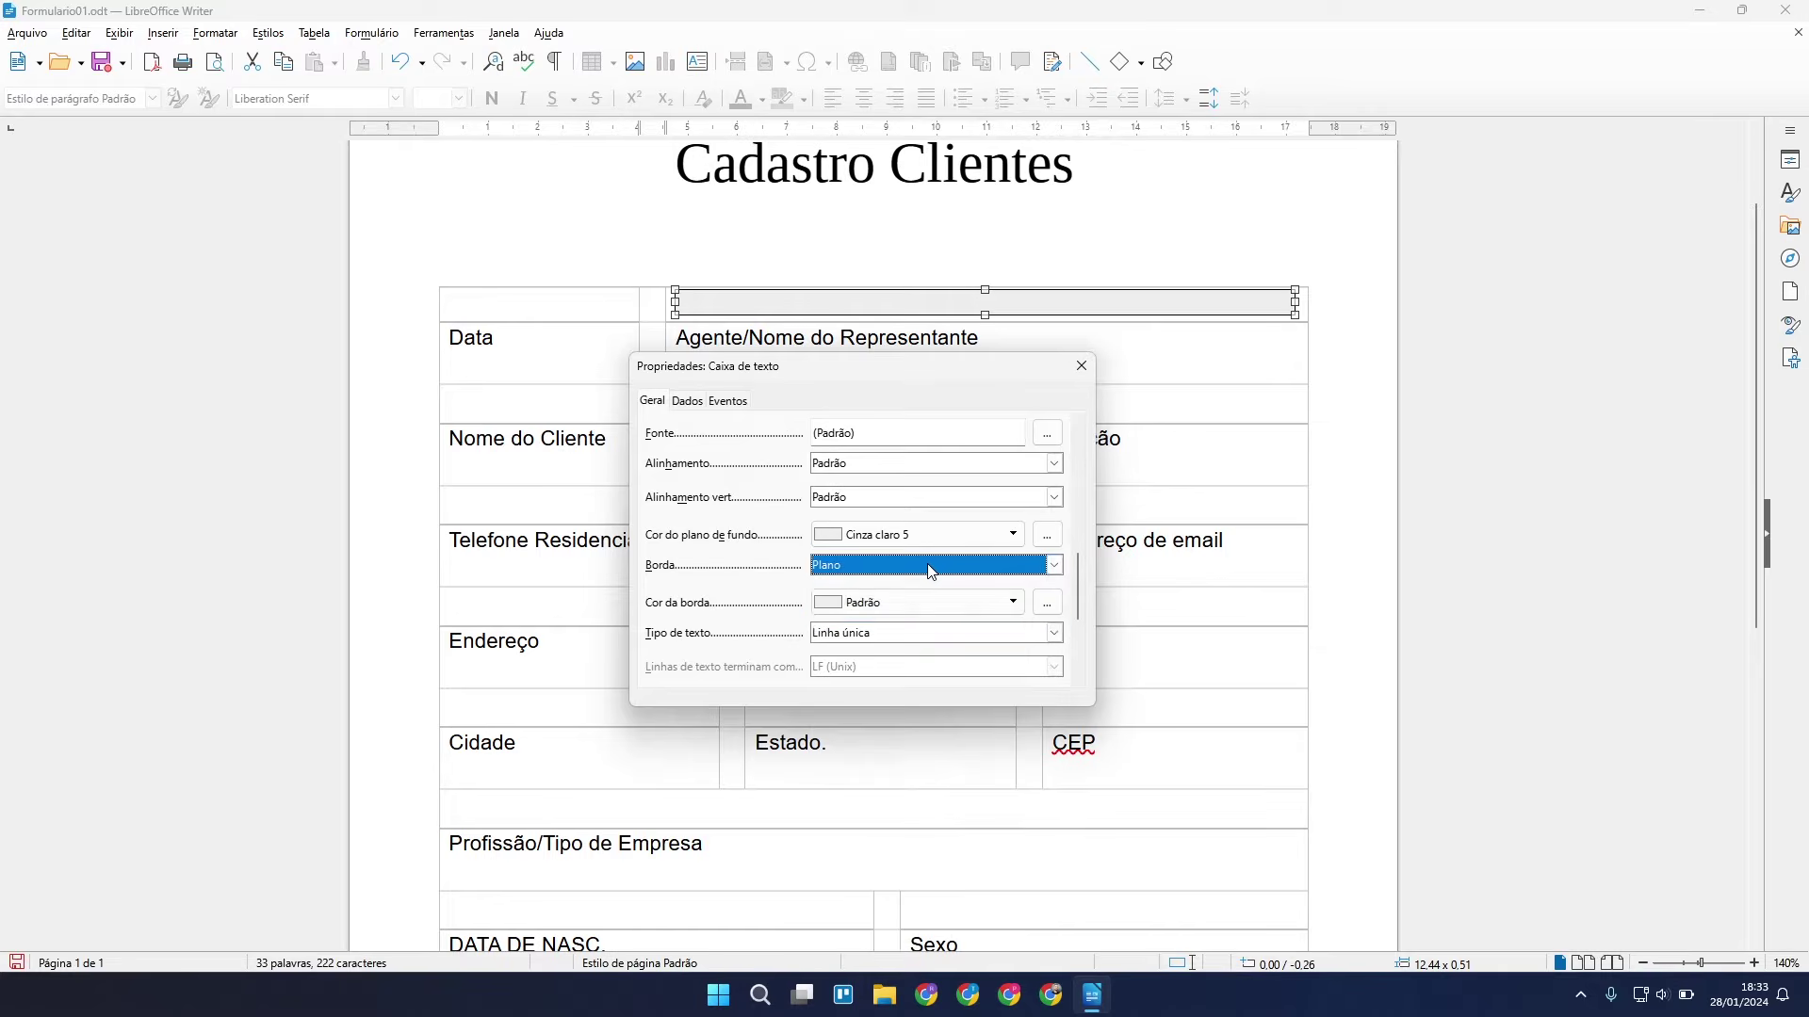
left_click(930, 568)
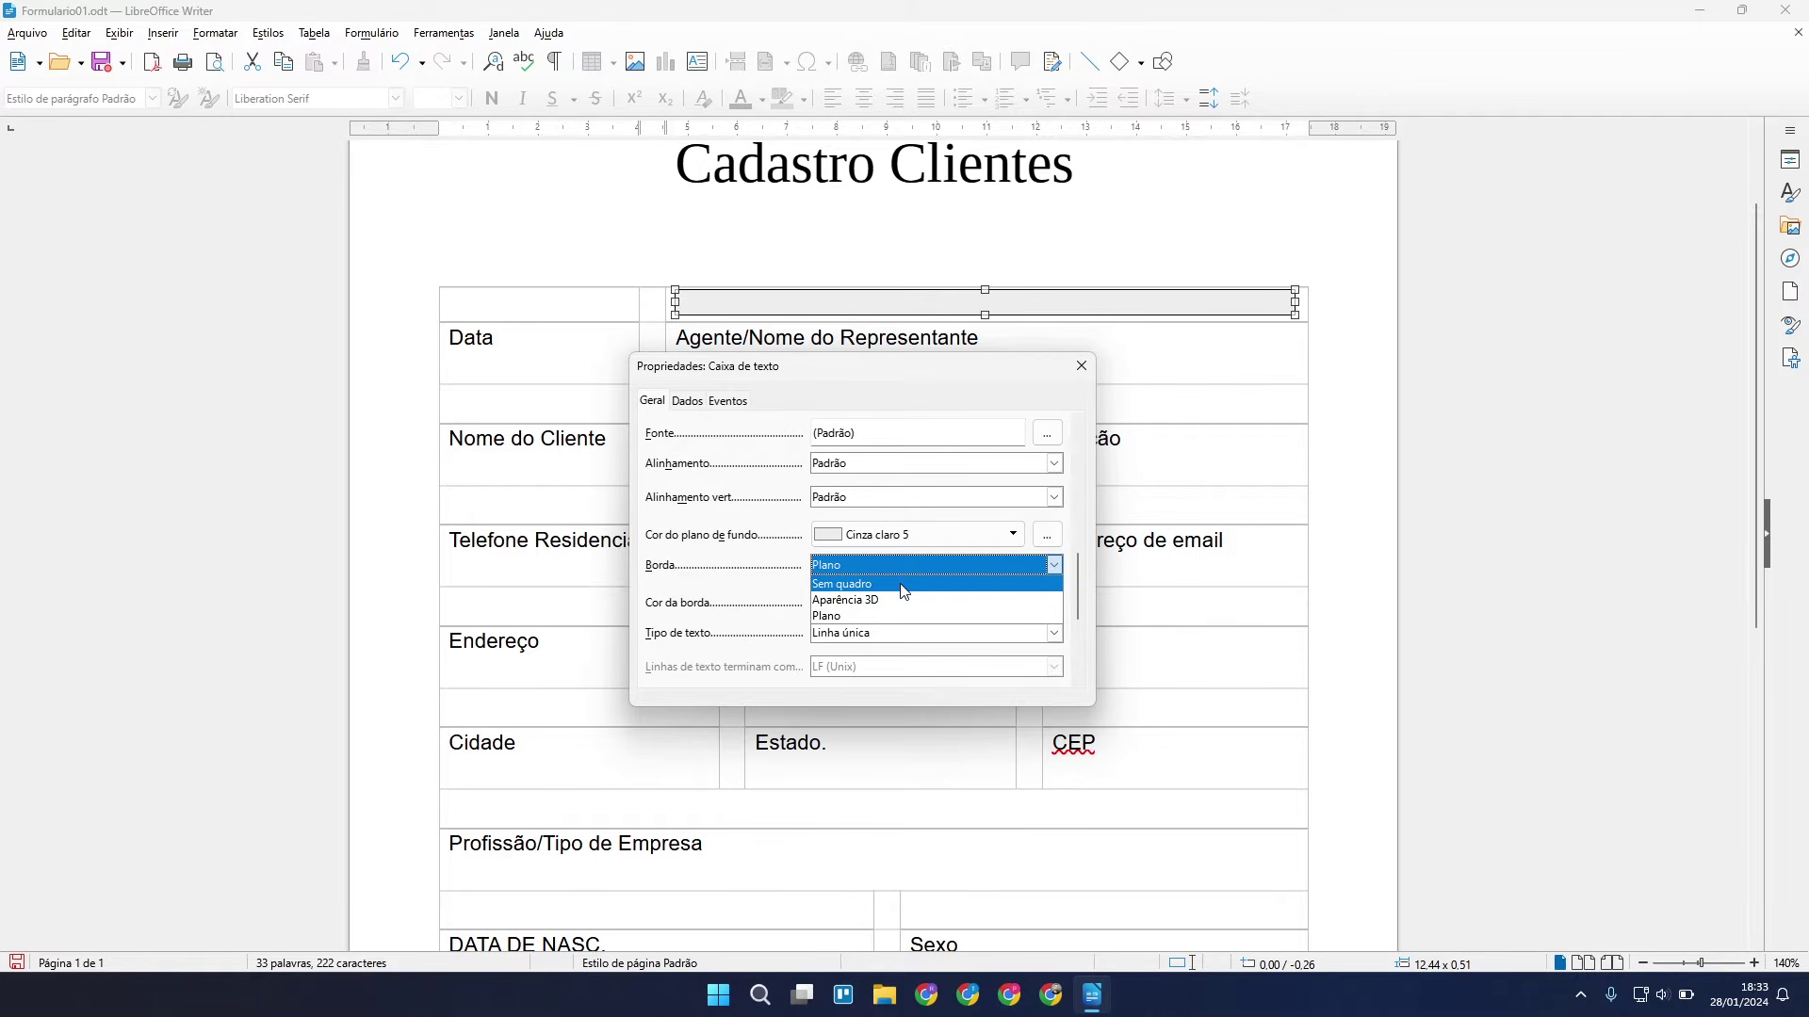
left_click(902, 585)
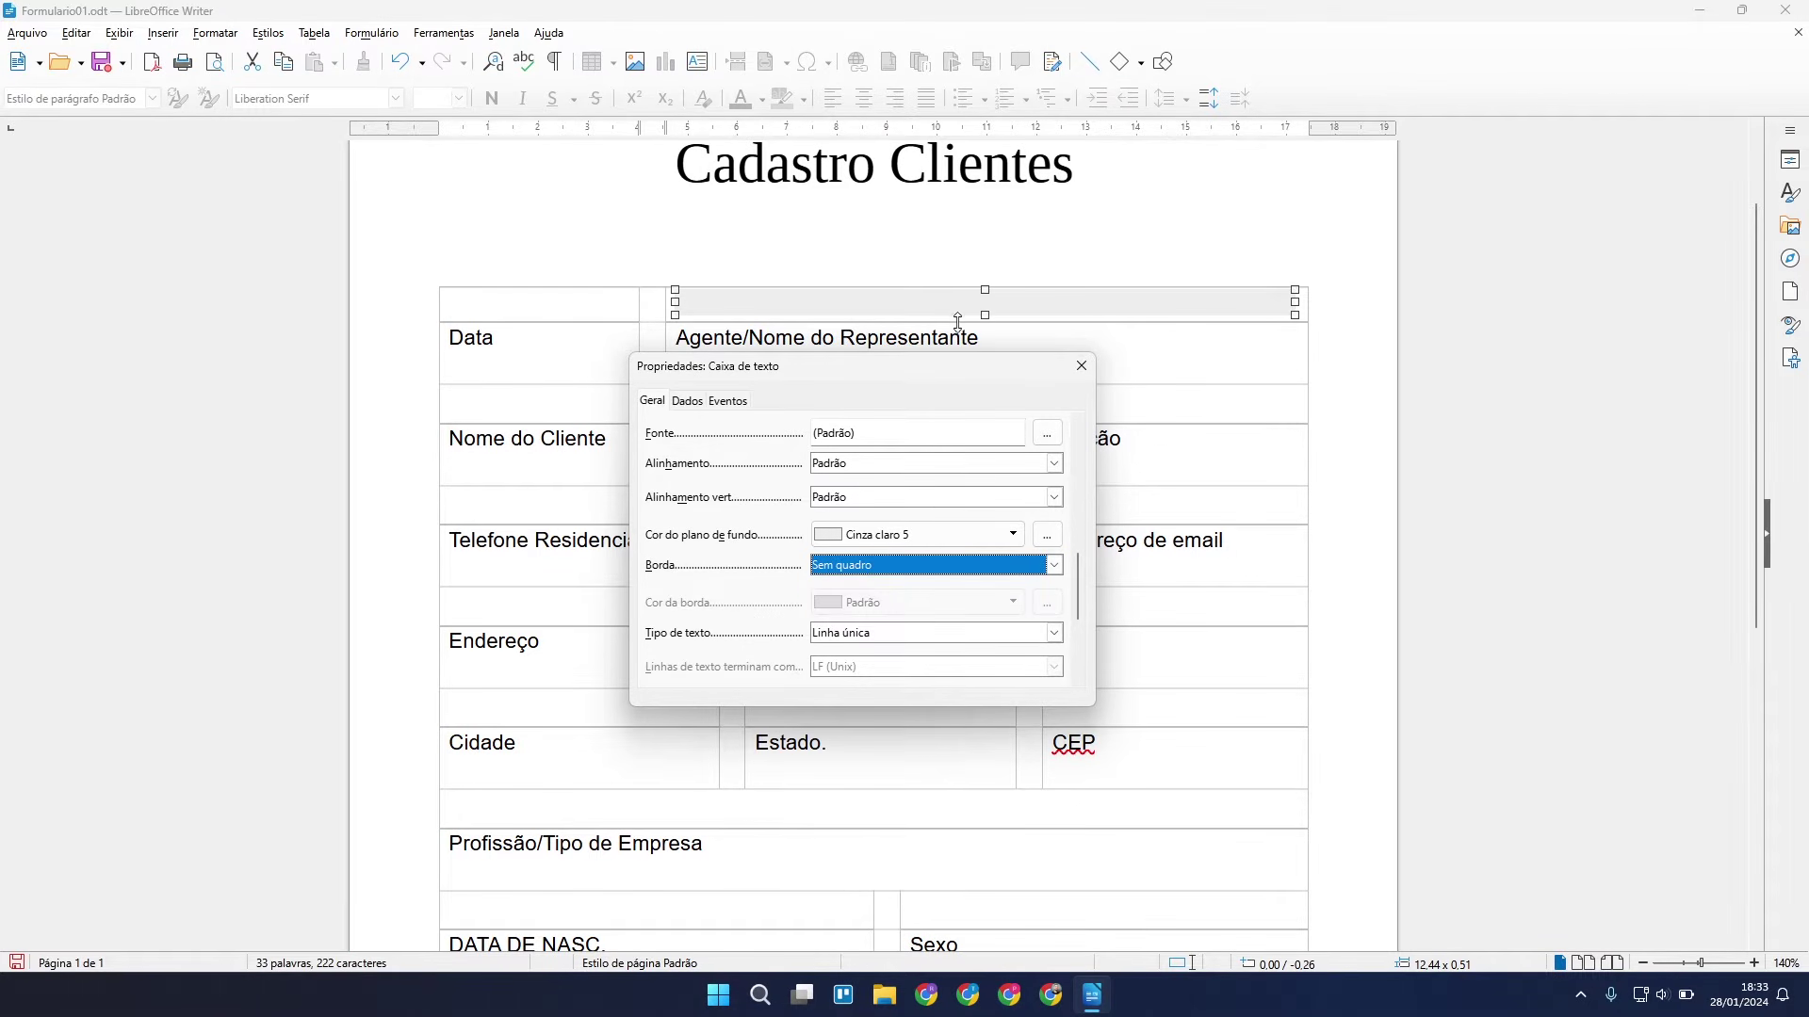
left_click(1140, 359)
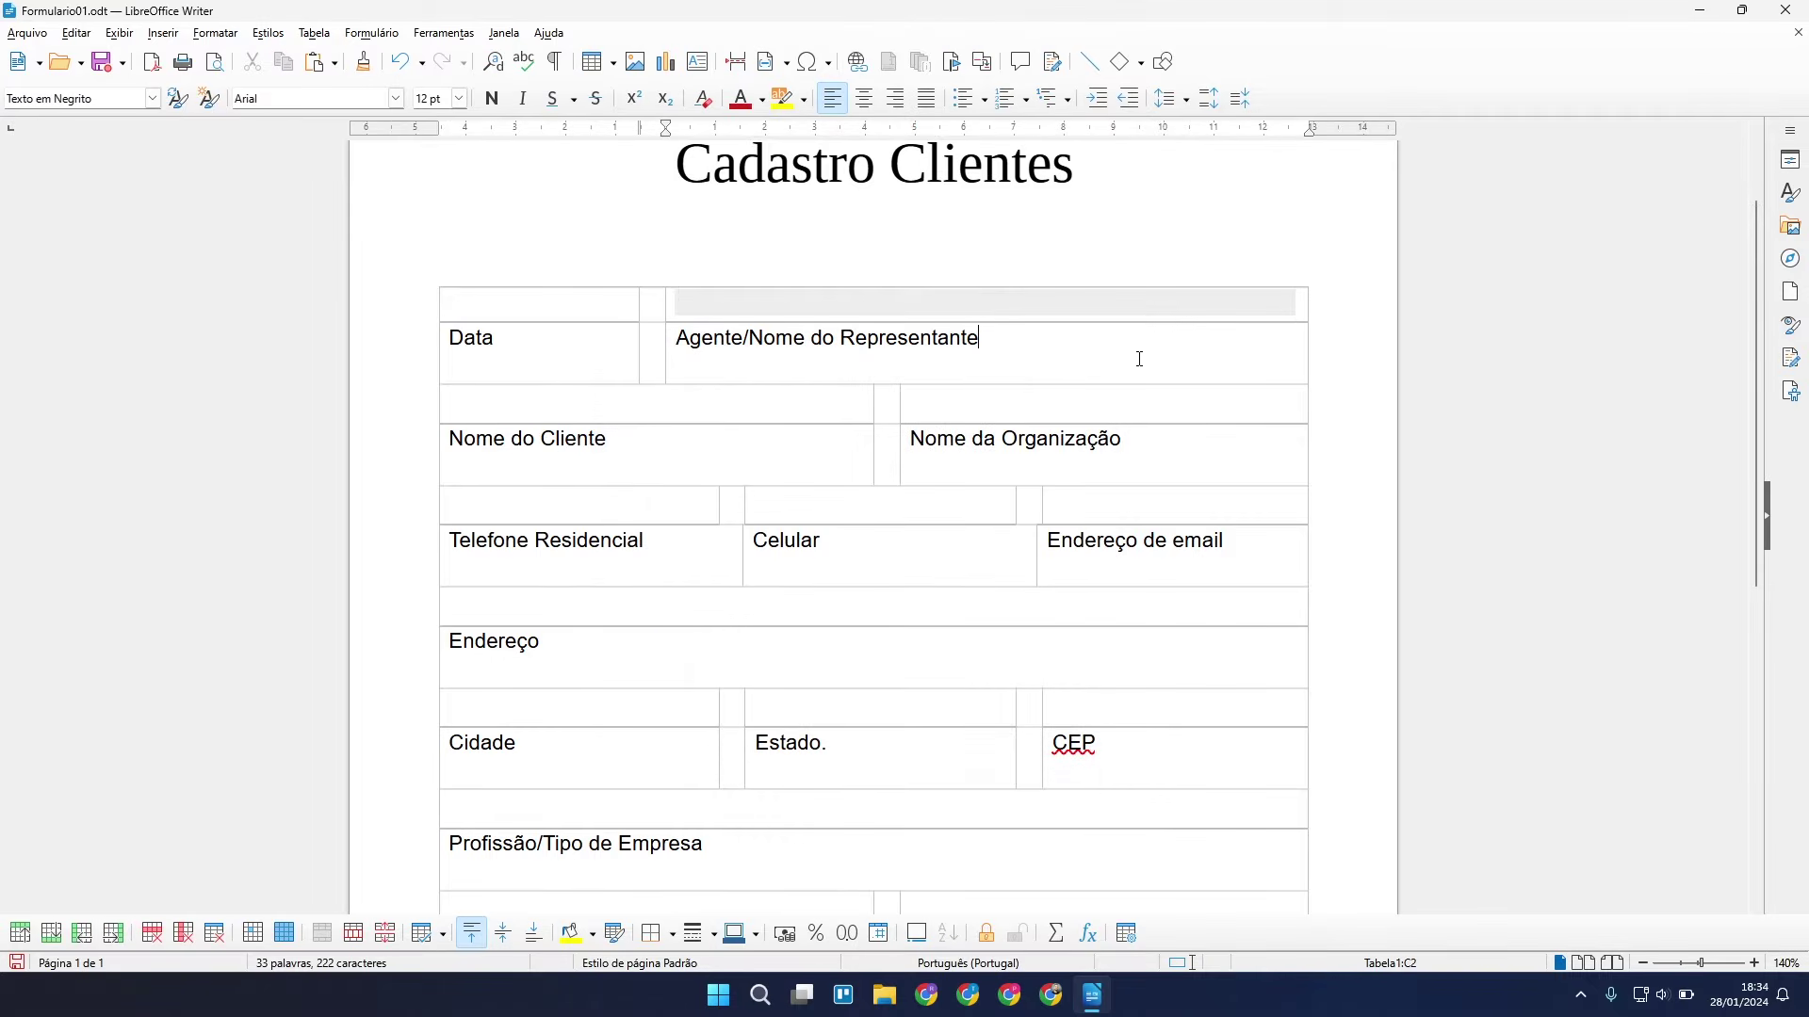
Copy the text box above Agente/Nome do Representante into the cell above Nome do Cliente and narrow it to about 8.4 cm.
left_click(1122, 304)
right_click(1122, 304)
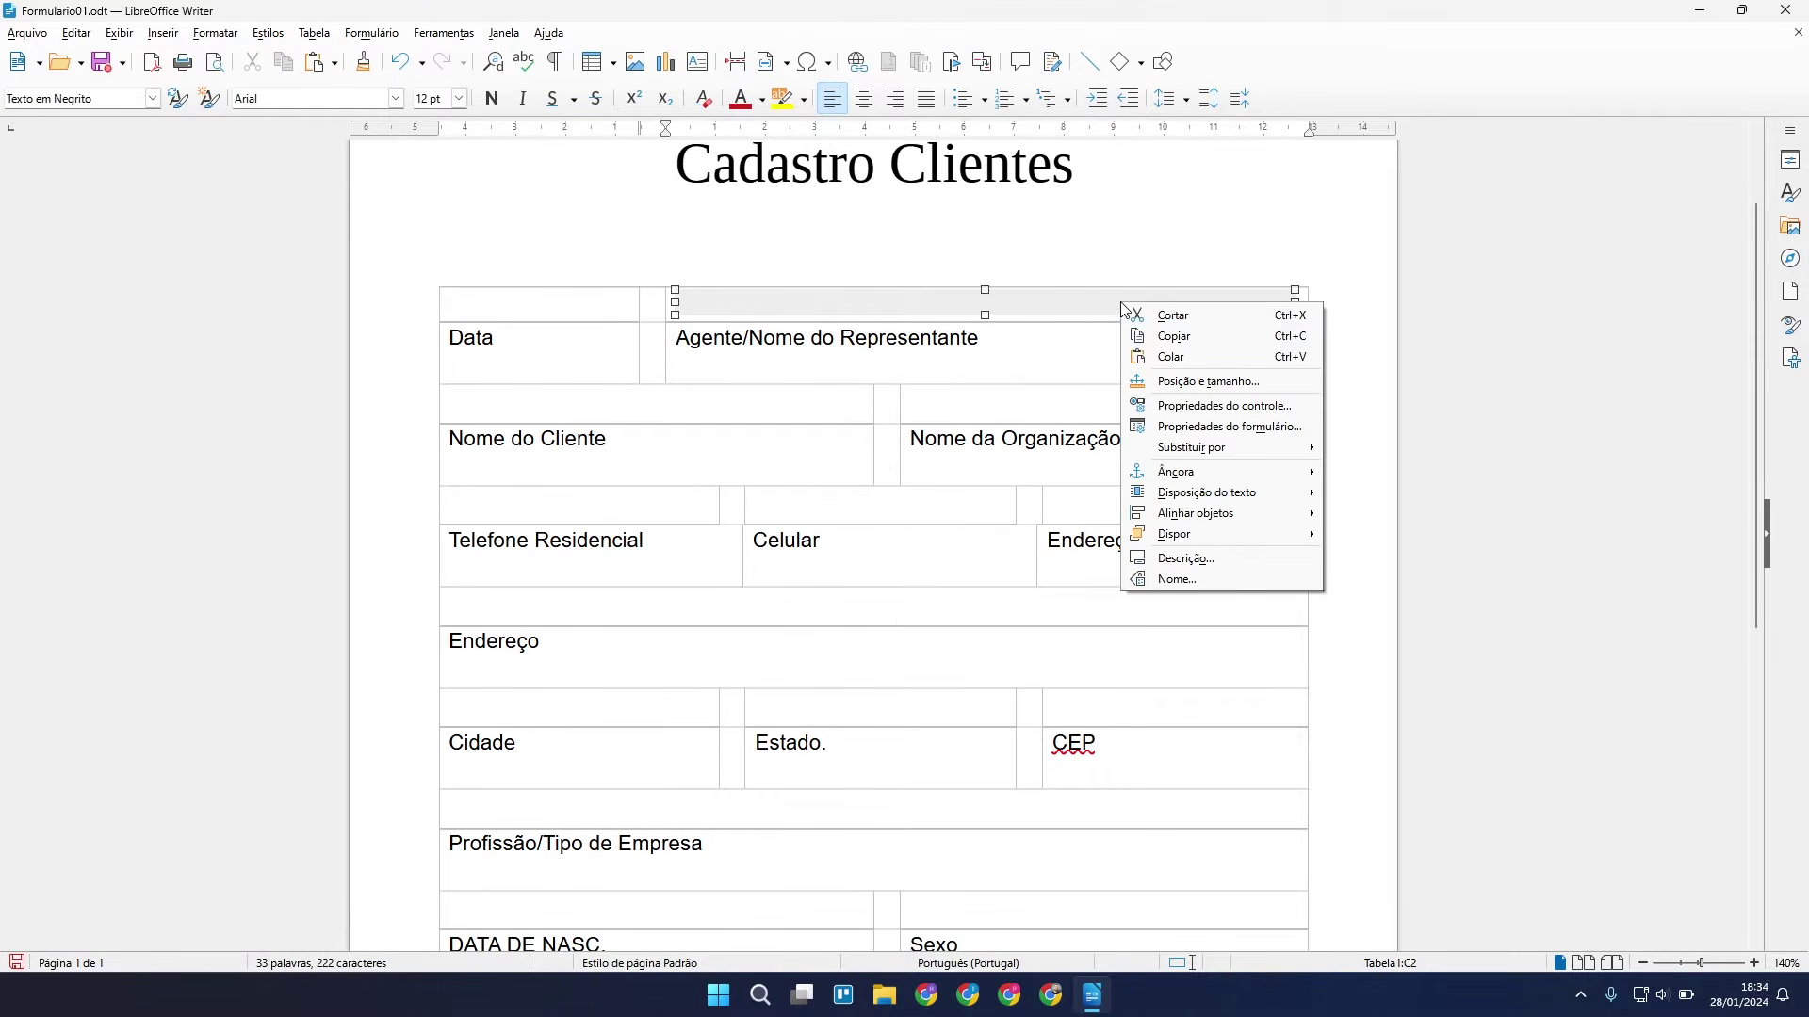
left_click(1176, 348)
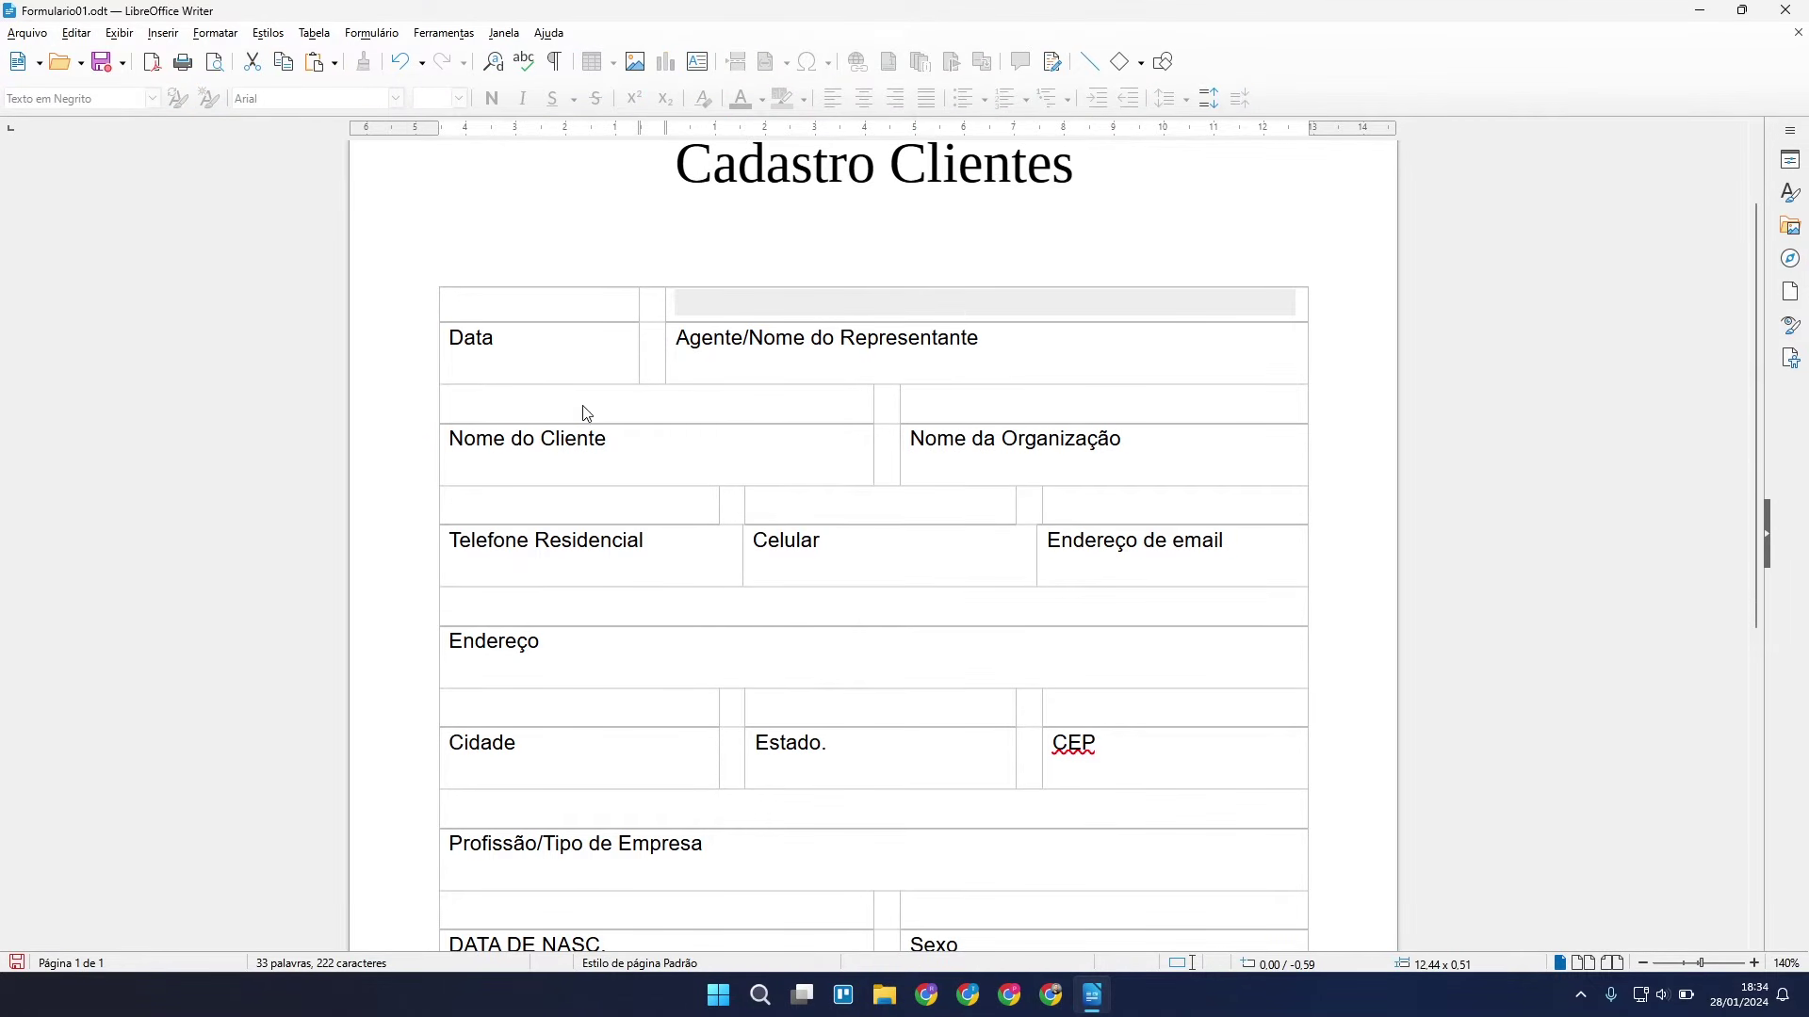
left_click(510, 401)
right_click(509, 401)
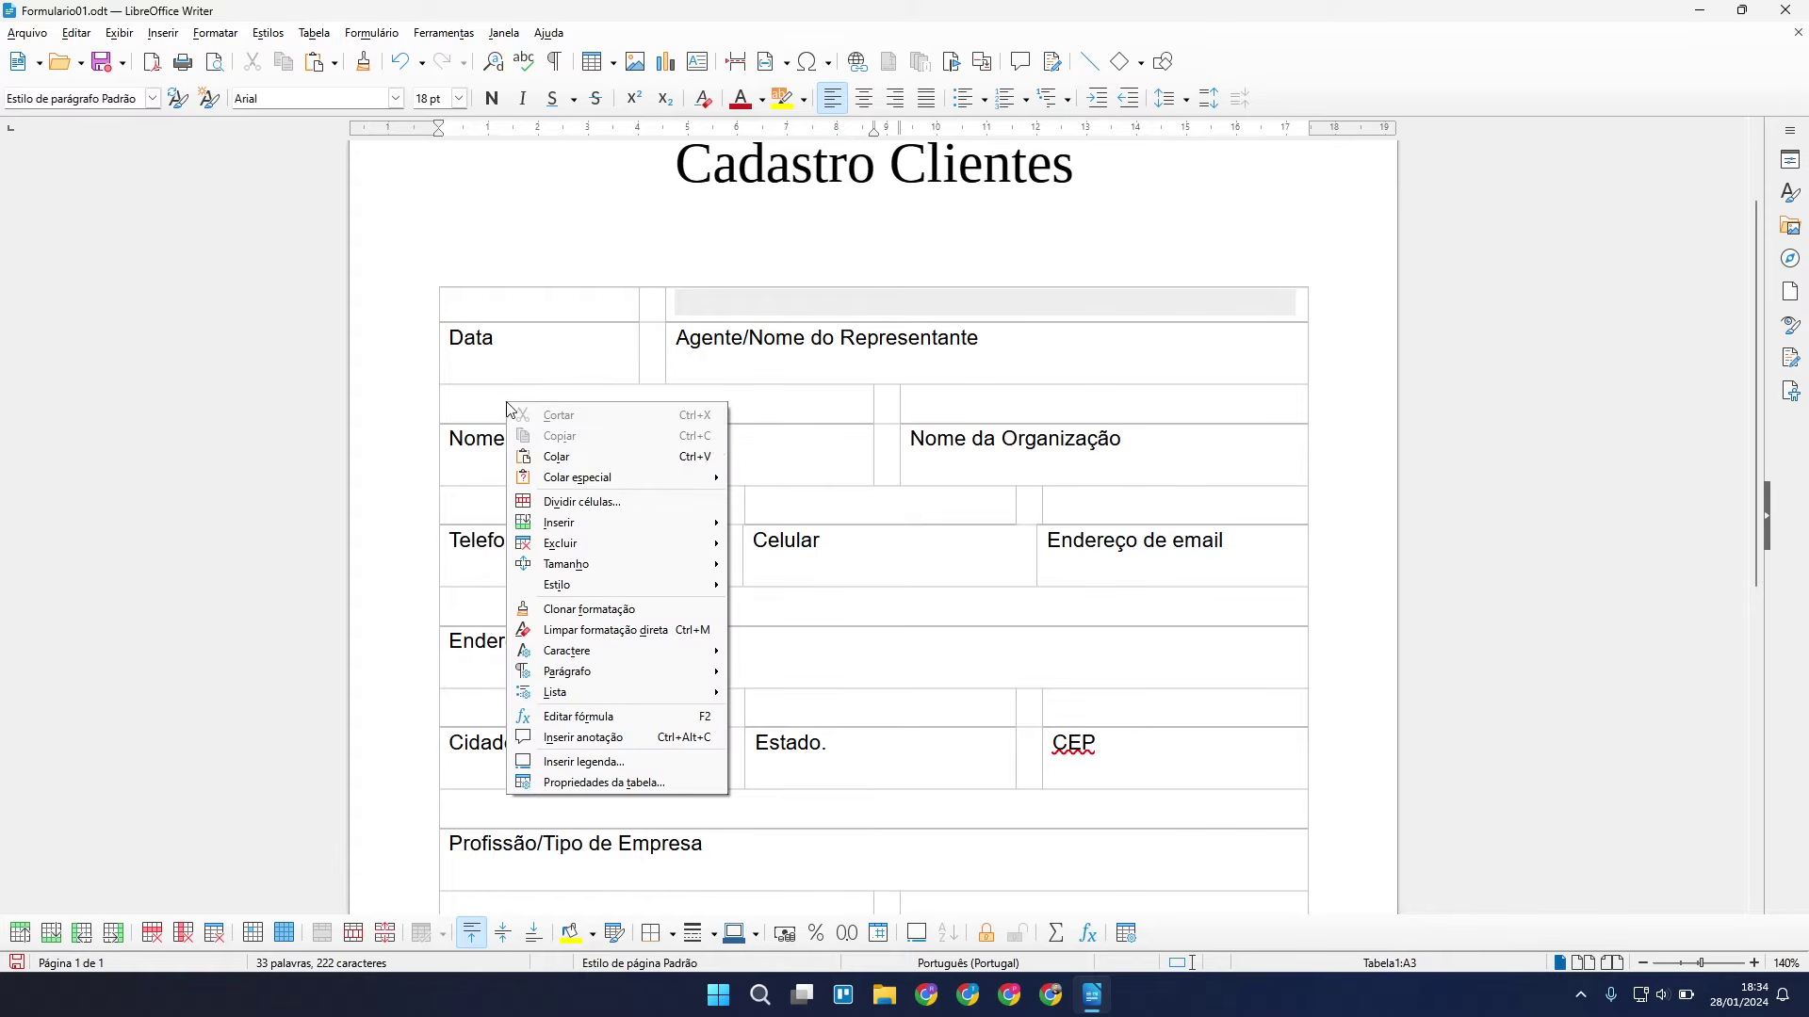
left_click(568, 456)
left_click(796, 402)
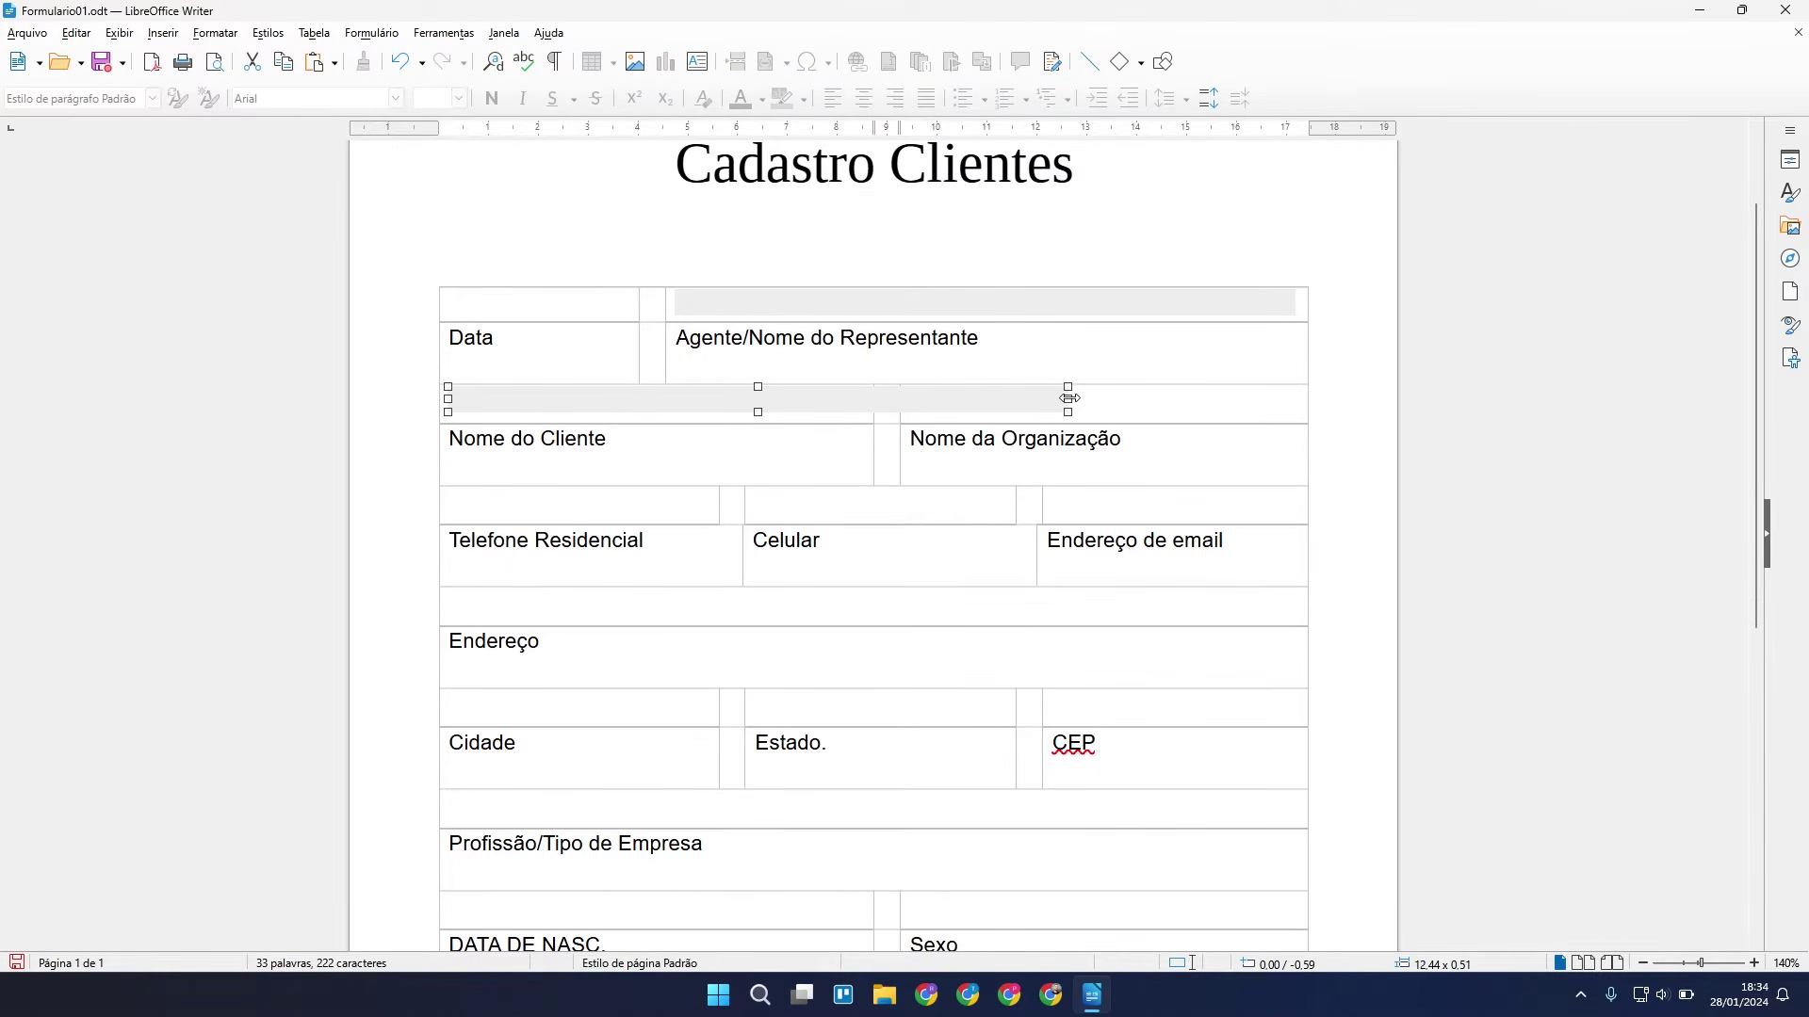
left_click_drag(1067, 400, 859, 396)
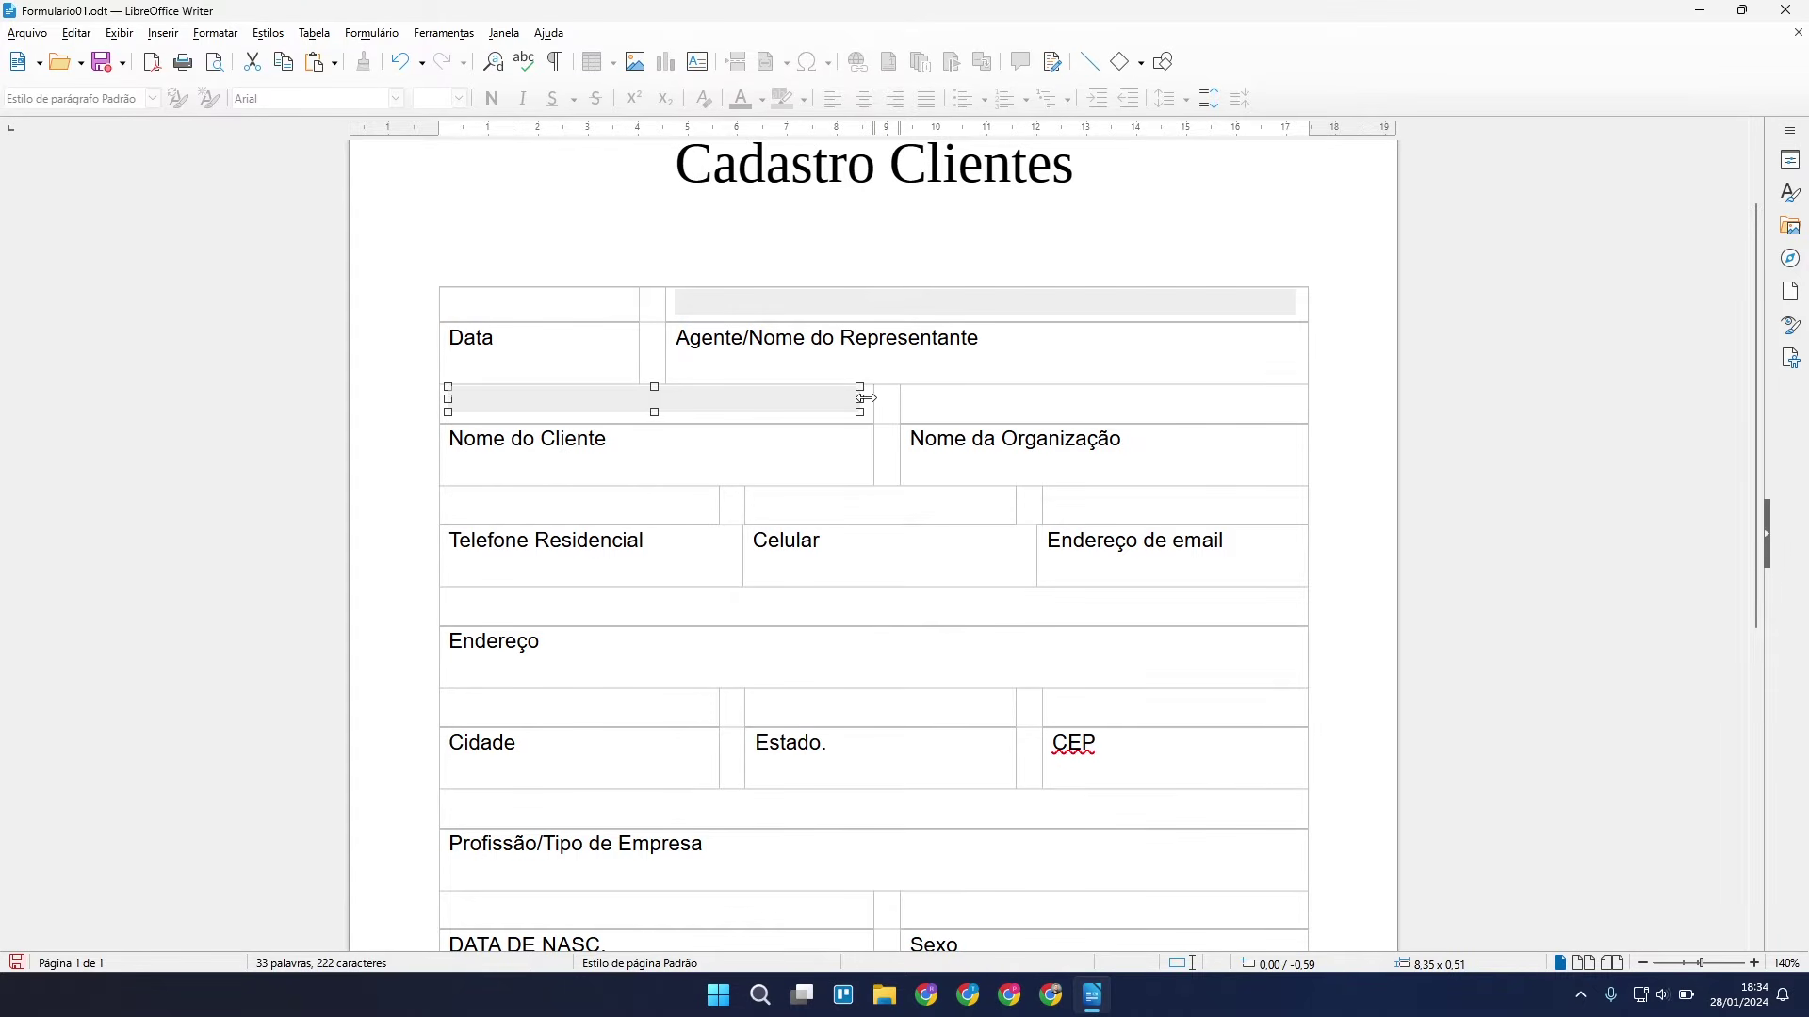
Copy the Nome do Cliente text box into the cell above Nome da Organização and narrow the copy to about 7.8 cm.
right_click(808, 403)
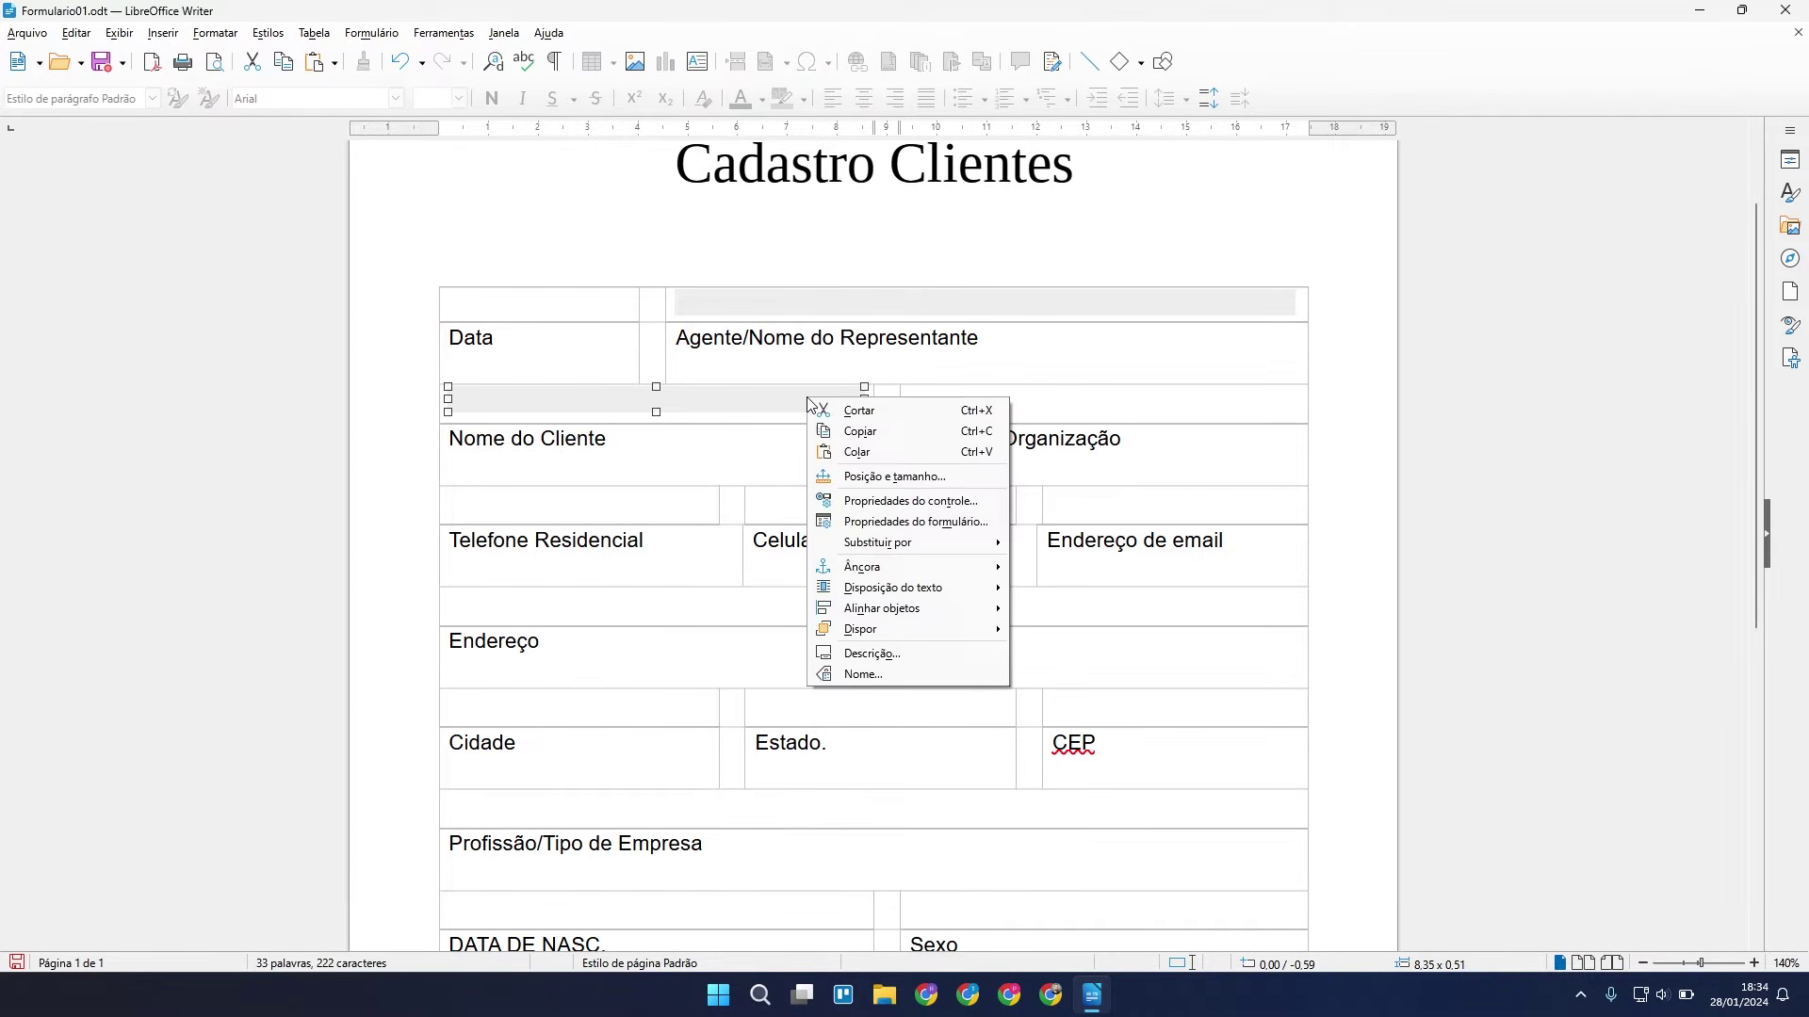
left_click(837, 452)
right_click(993, 403)
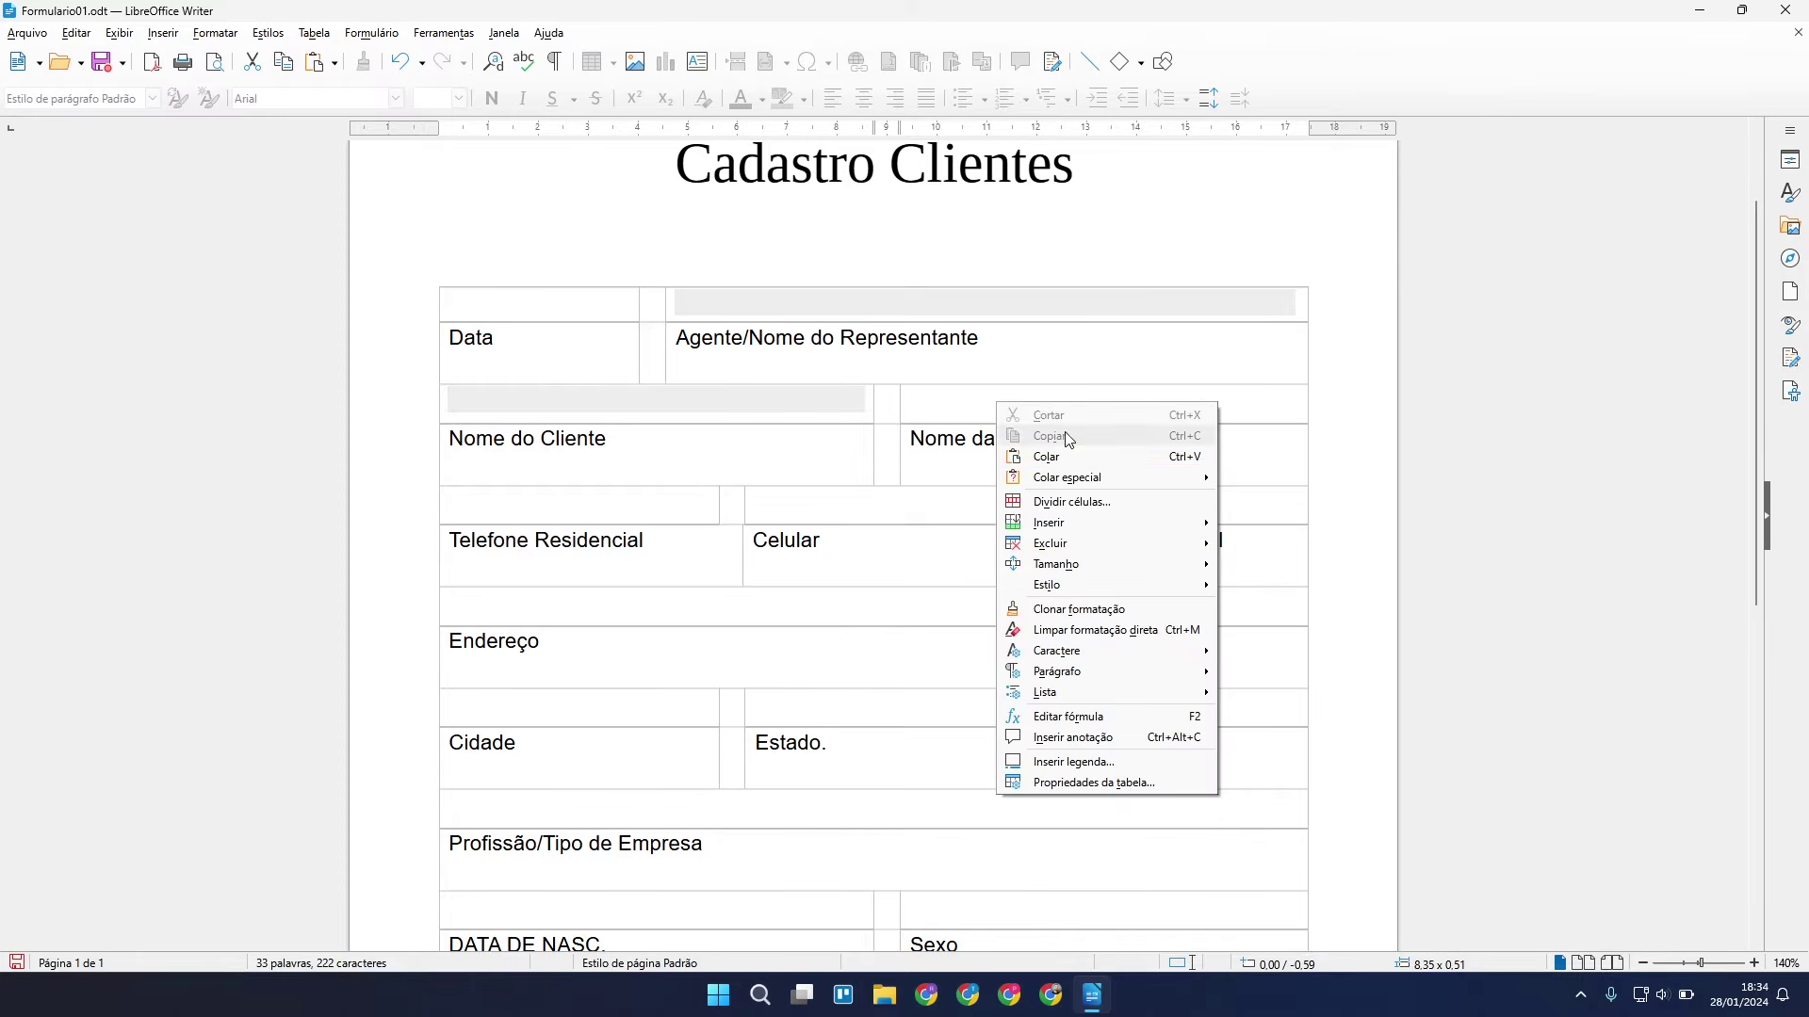
left_click(1322, 397)
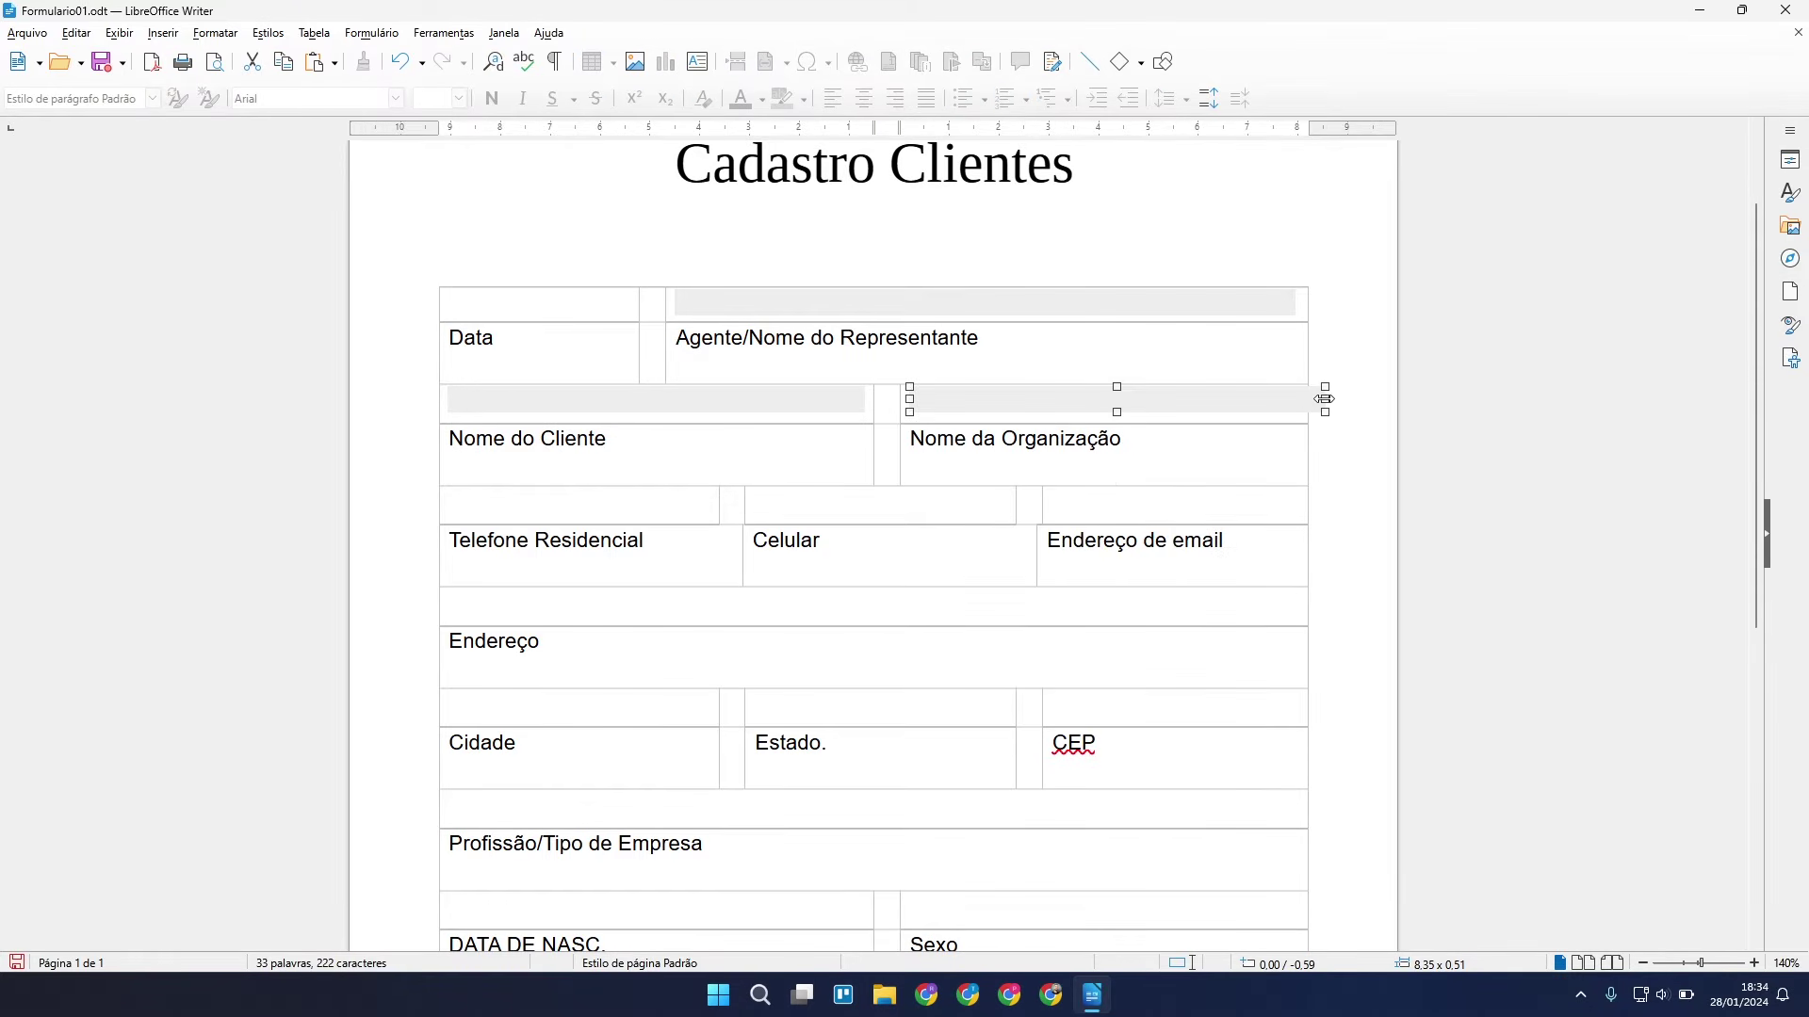
left_click_drag(1325, 399, 1292, 401)
key("Escape")
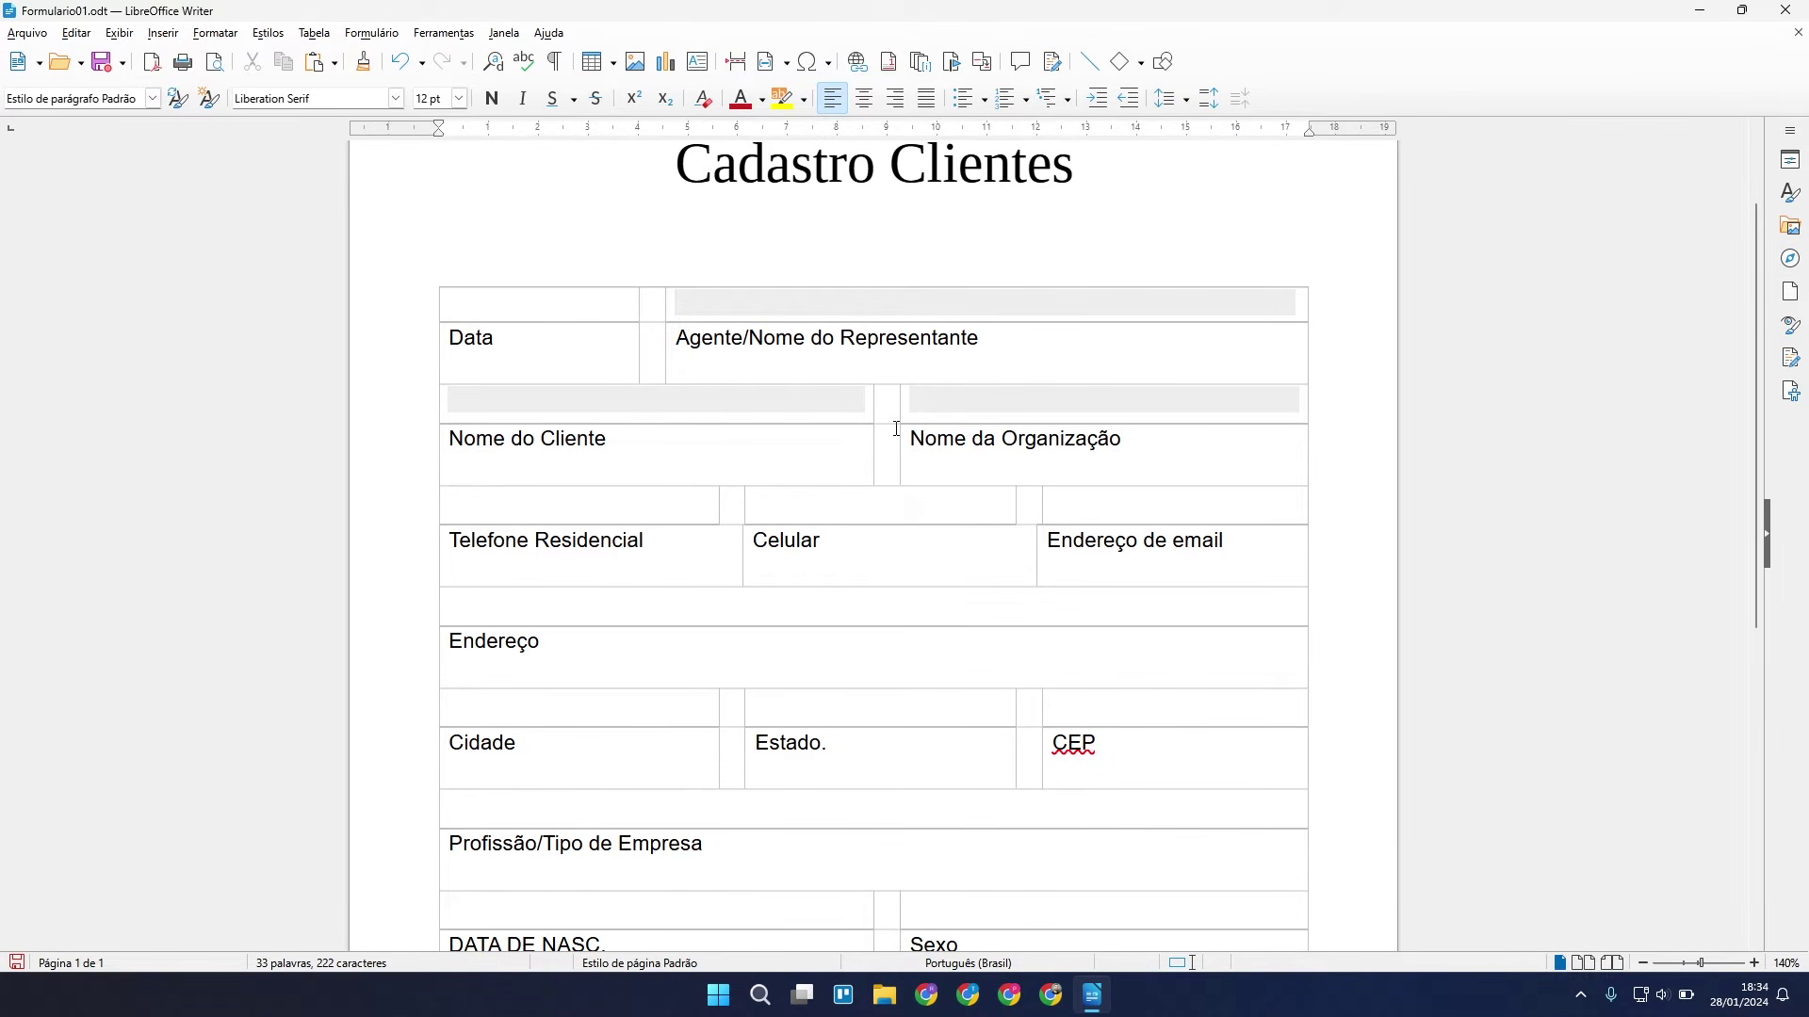
Copy the Nome da Organização text box into the cell above Endereço de email and narrow the copy to about 4.9 cm.
left_click(1166, 406)
right_click(1166, 405)
left_click(1235, 439)
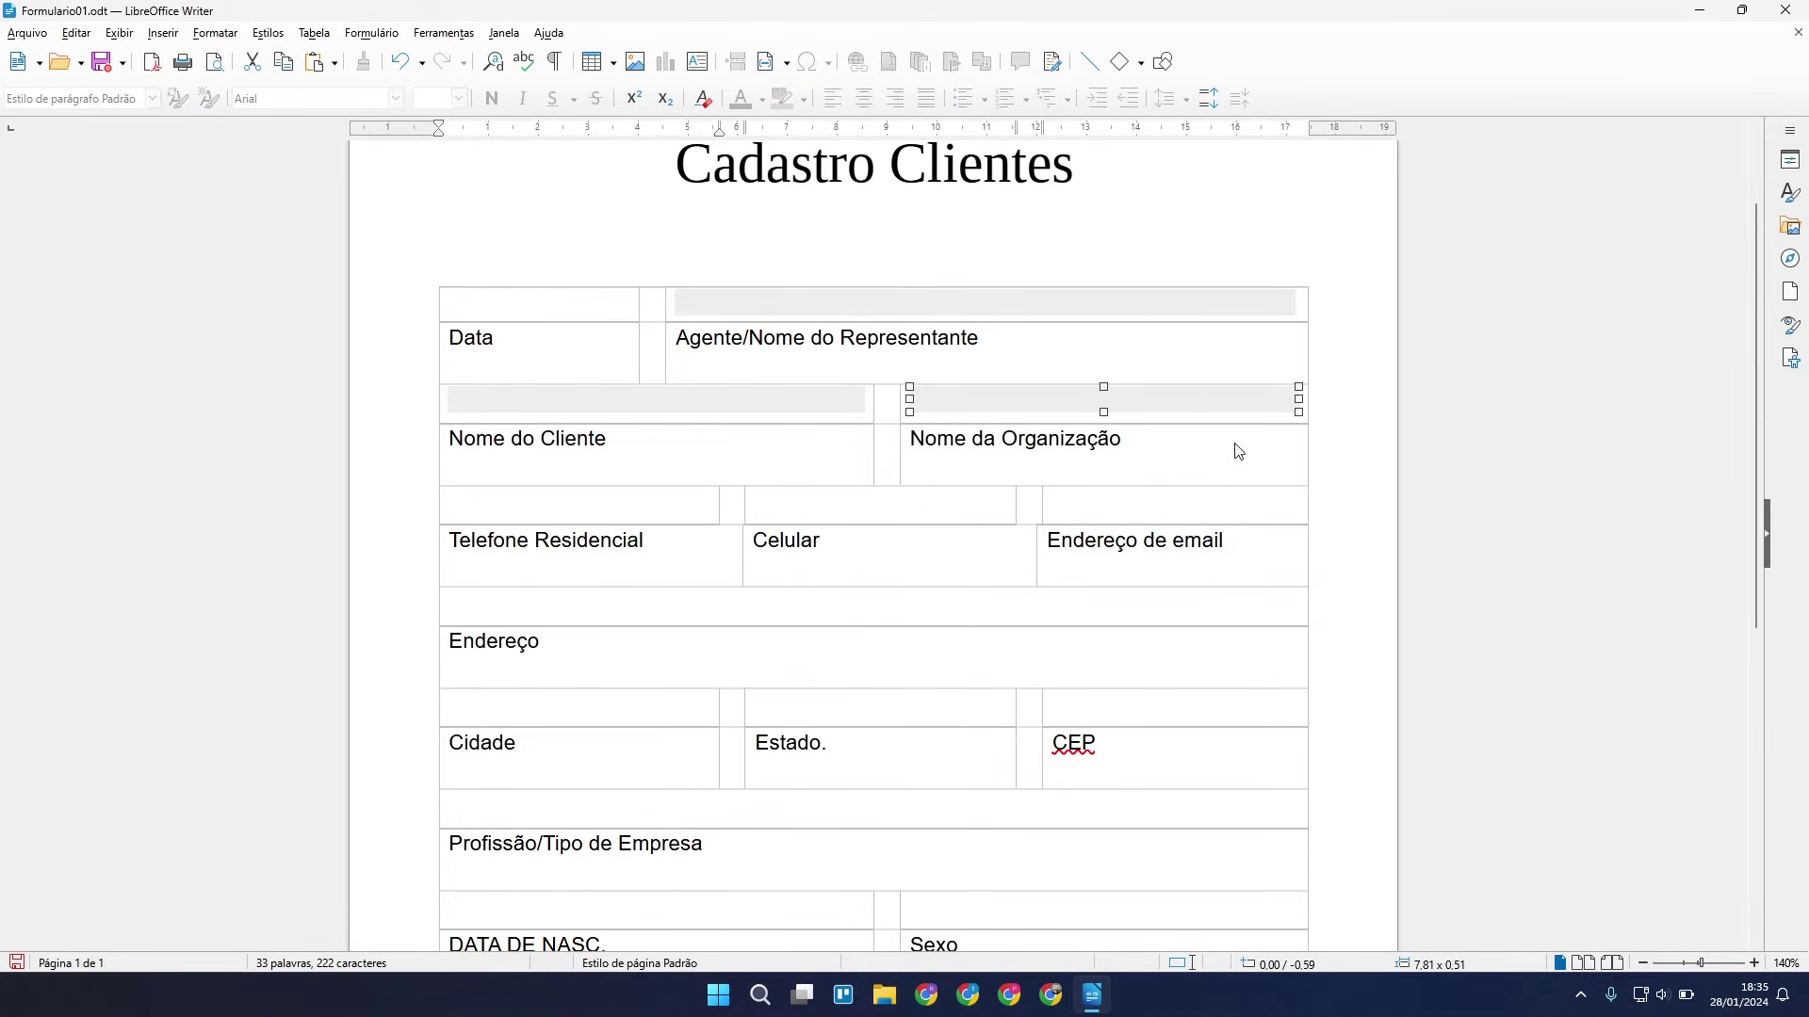
left_click(1145, 498)
right_click(1145, 498)
left_click(1215, 562)
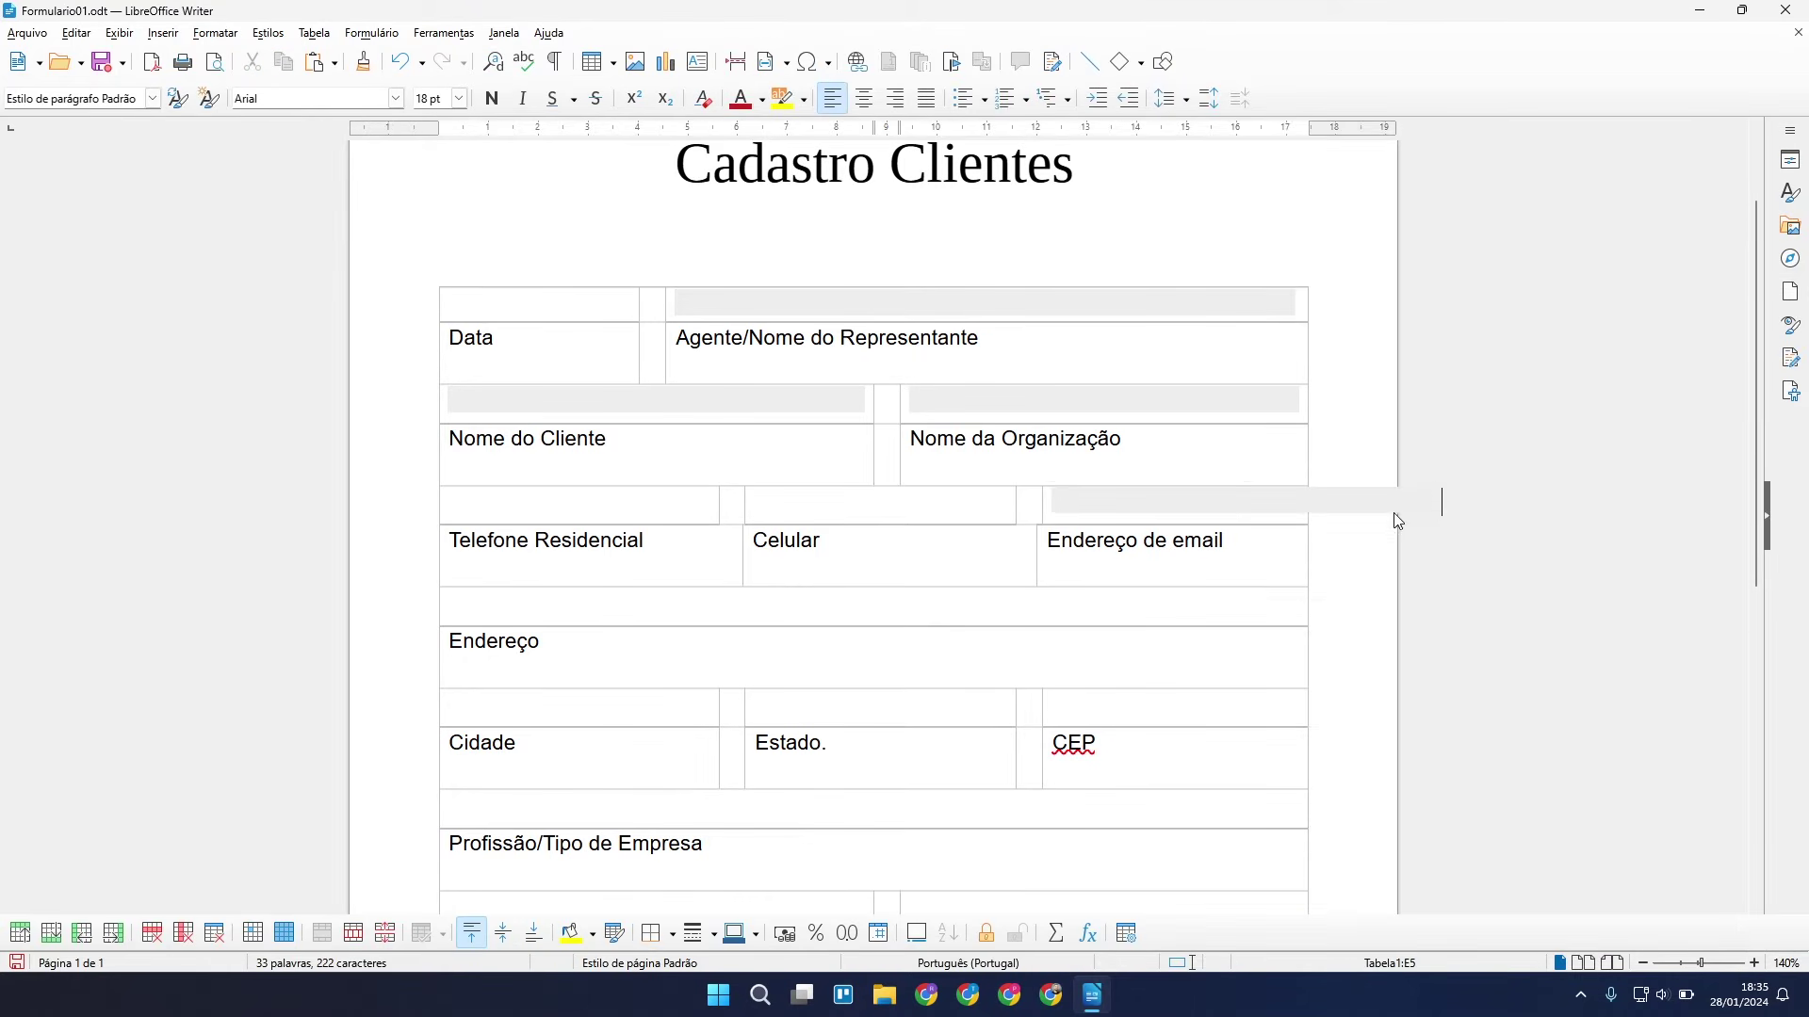
left_click_drag(1442, 506, 1296, 506)
Copy the text box above Agente/Nome do Representante into the empty cell above Endereço.
left_click(658, 605)
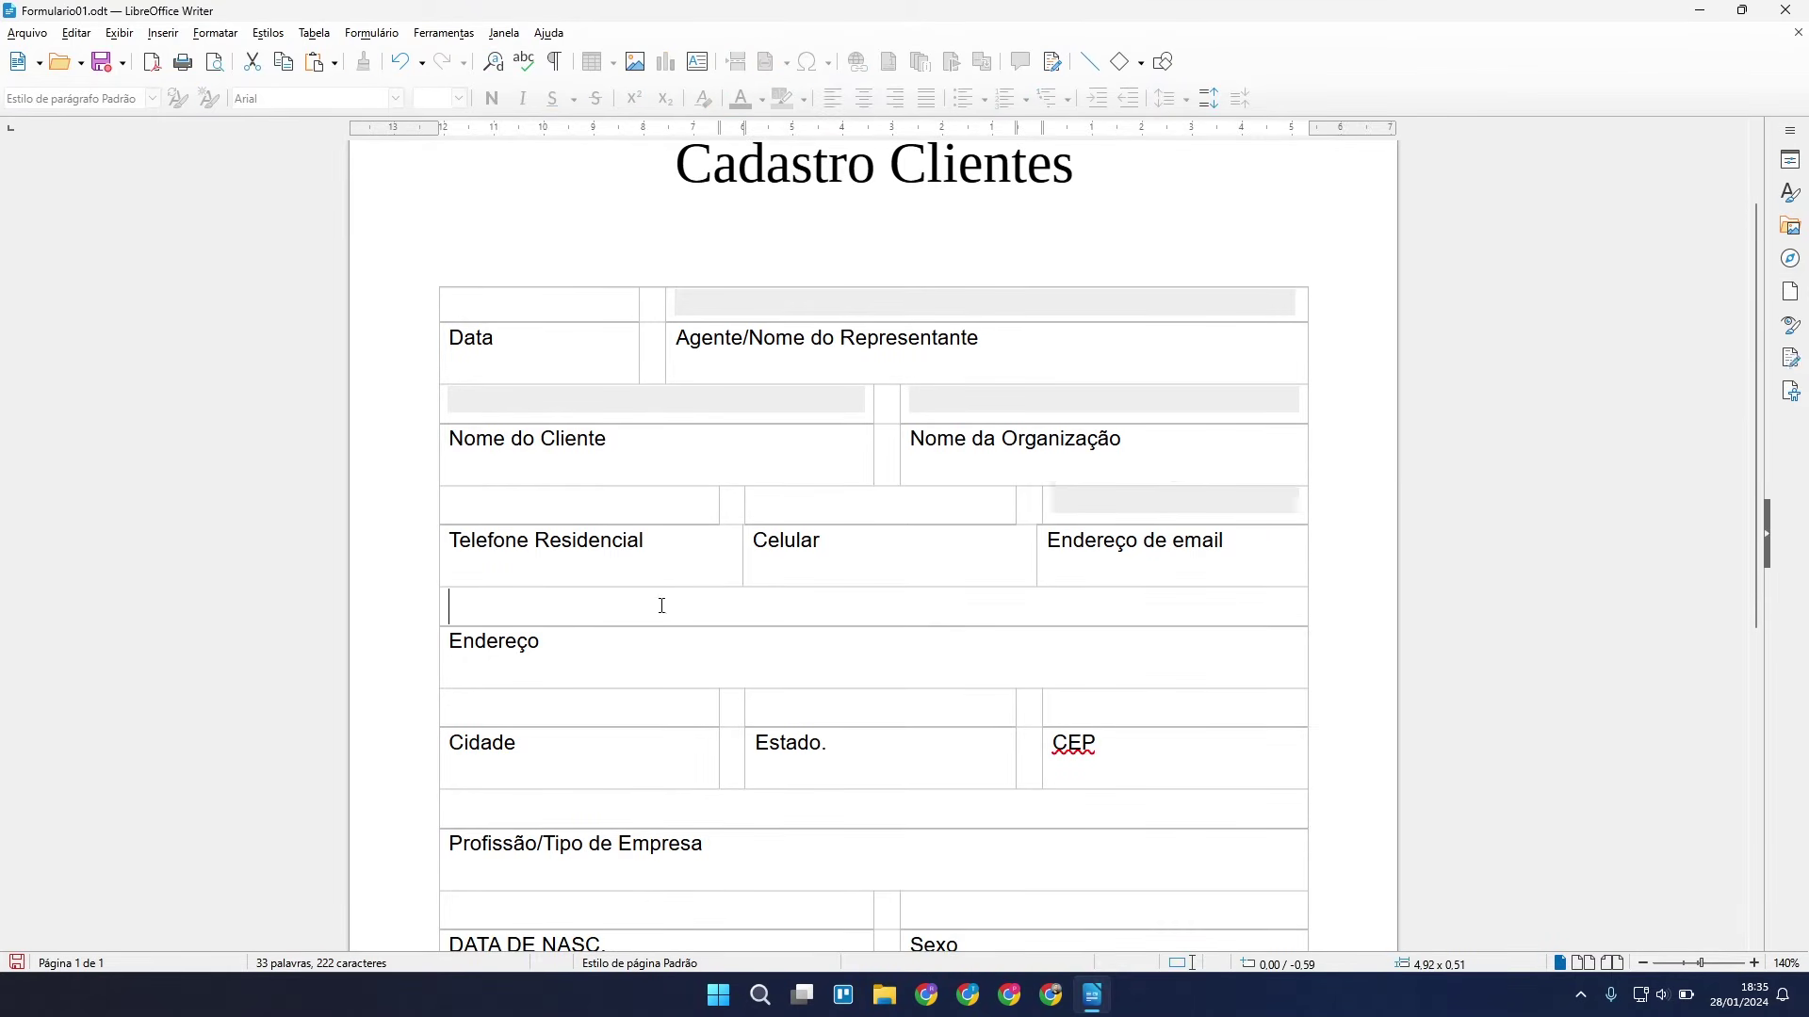
left_click(1106, 311)
left_click(589, 611)
right_click(590, 610)
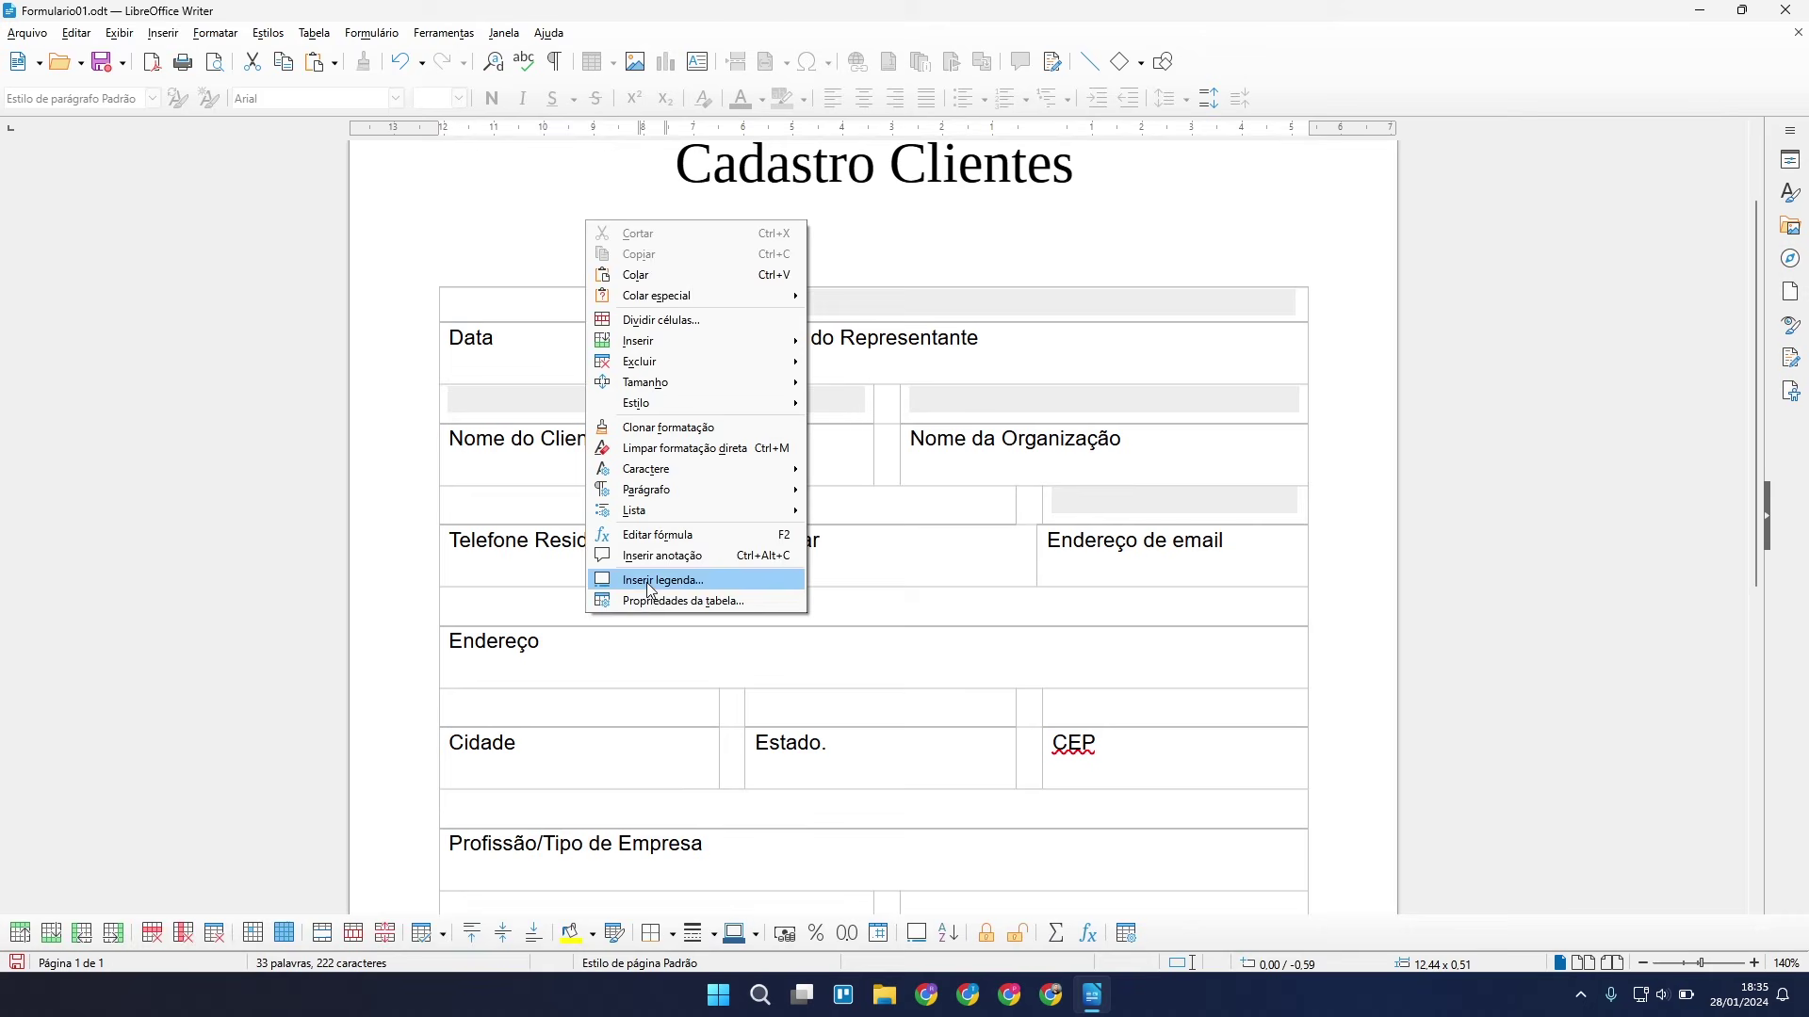
left_click(622, 280)
left_click(932, 623)
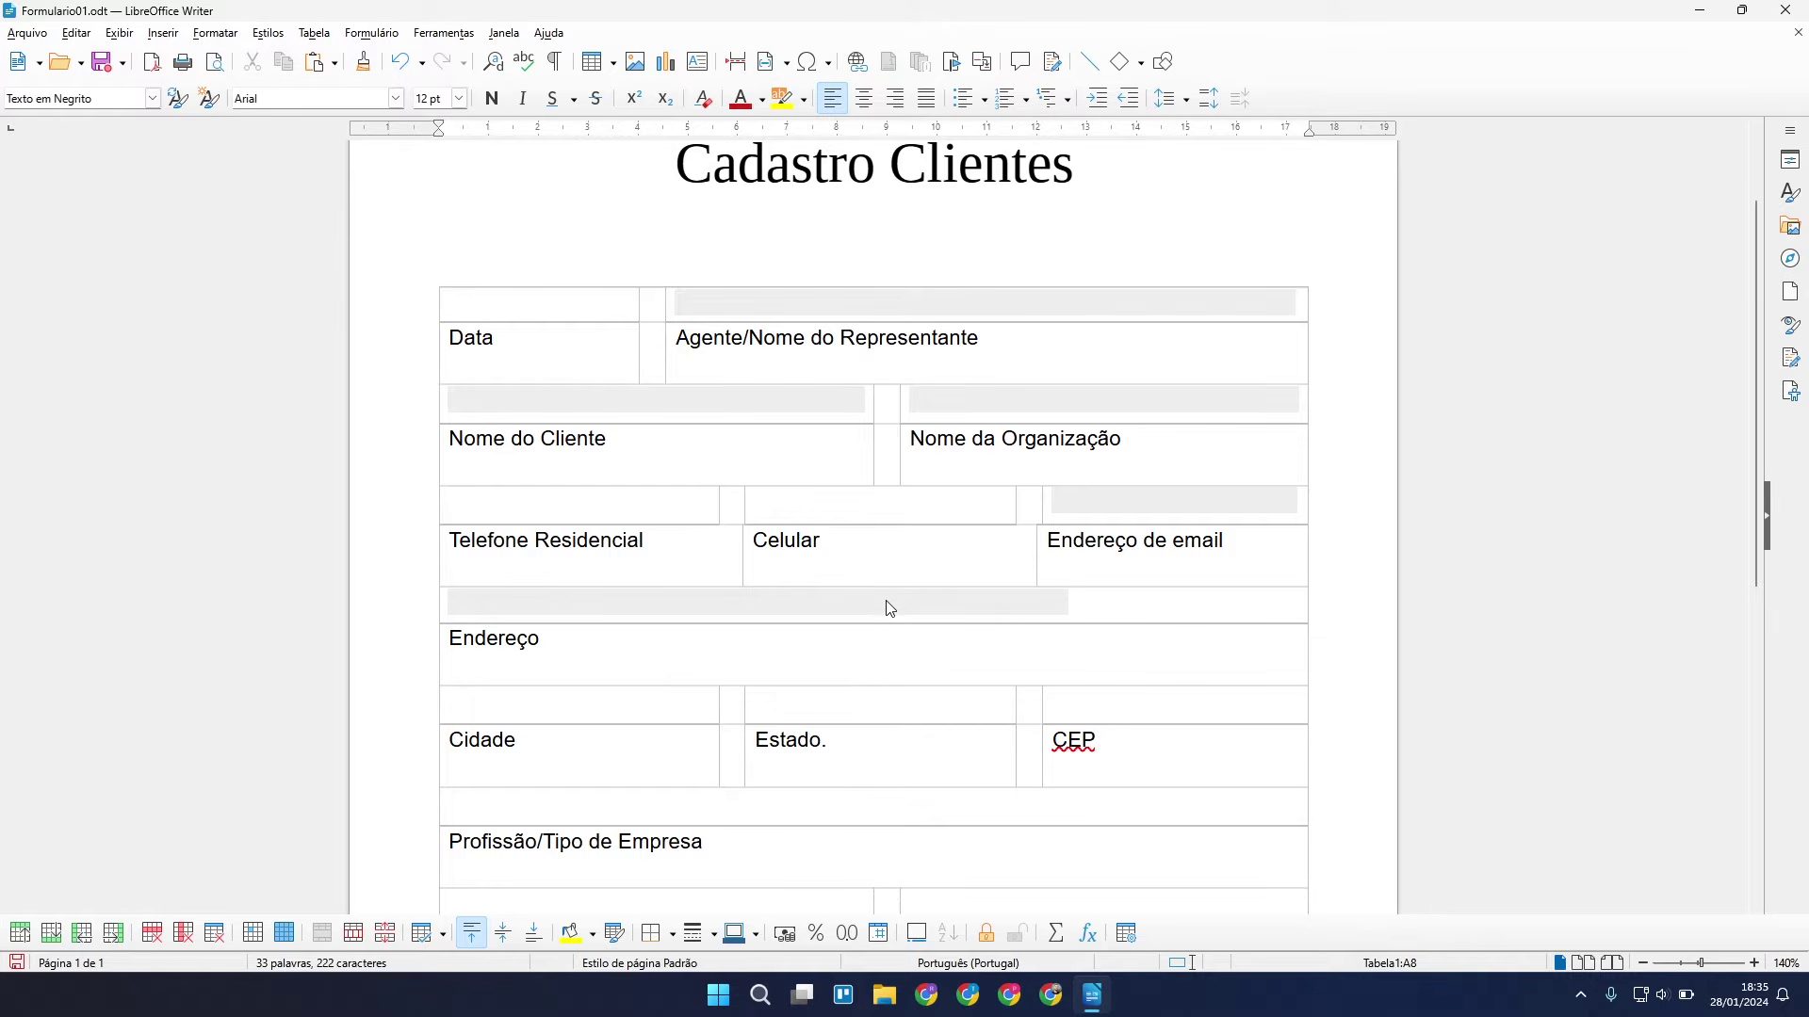
Insert a date field about 3.5 cm wide and 0.5 cm high in the empty cell above Data.
left_click(569, 309)
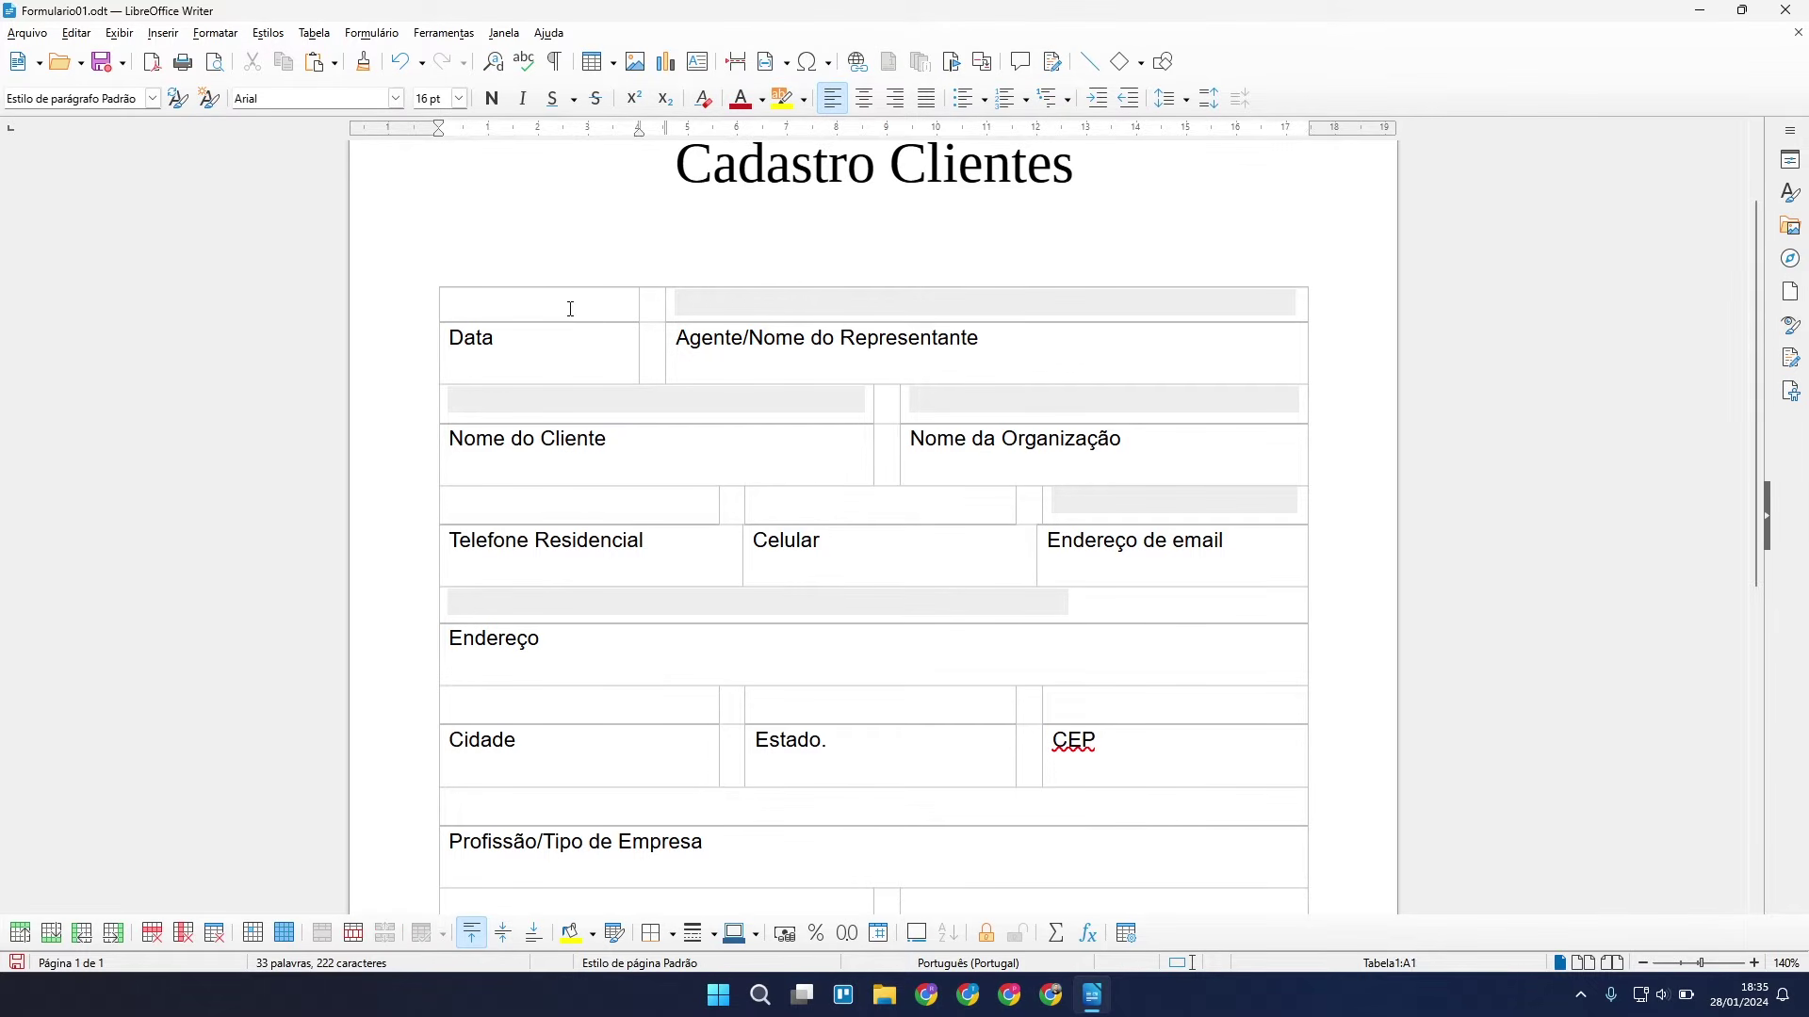
left_click(371, 33)
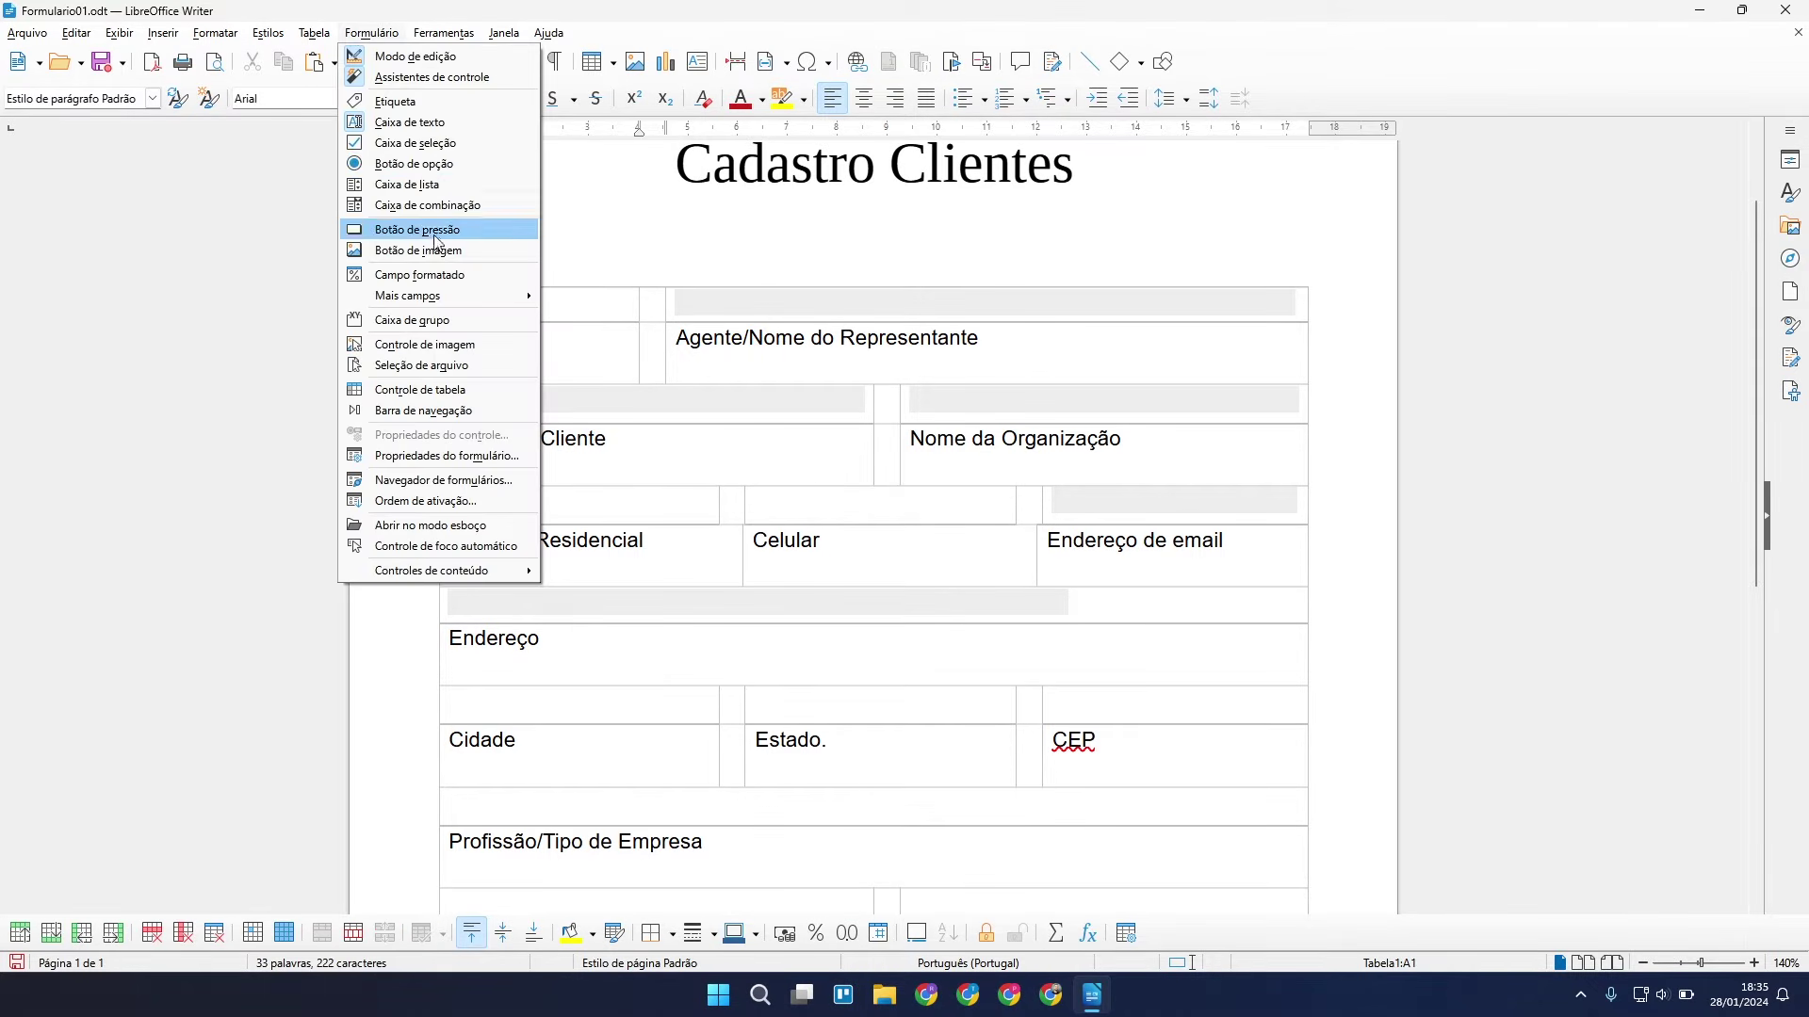
mouse_move(475, 296)
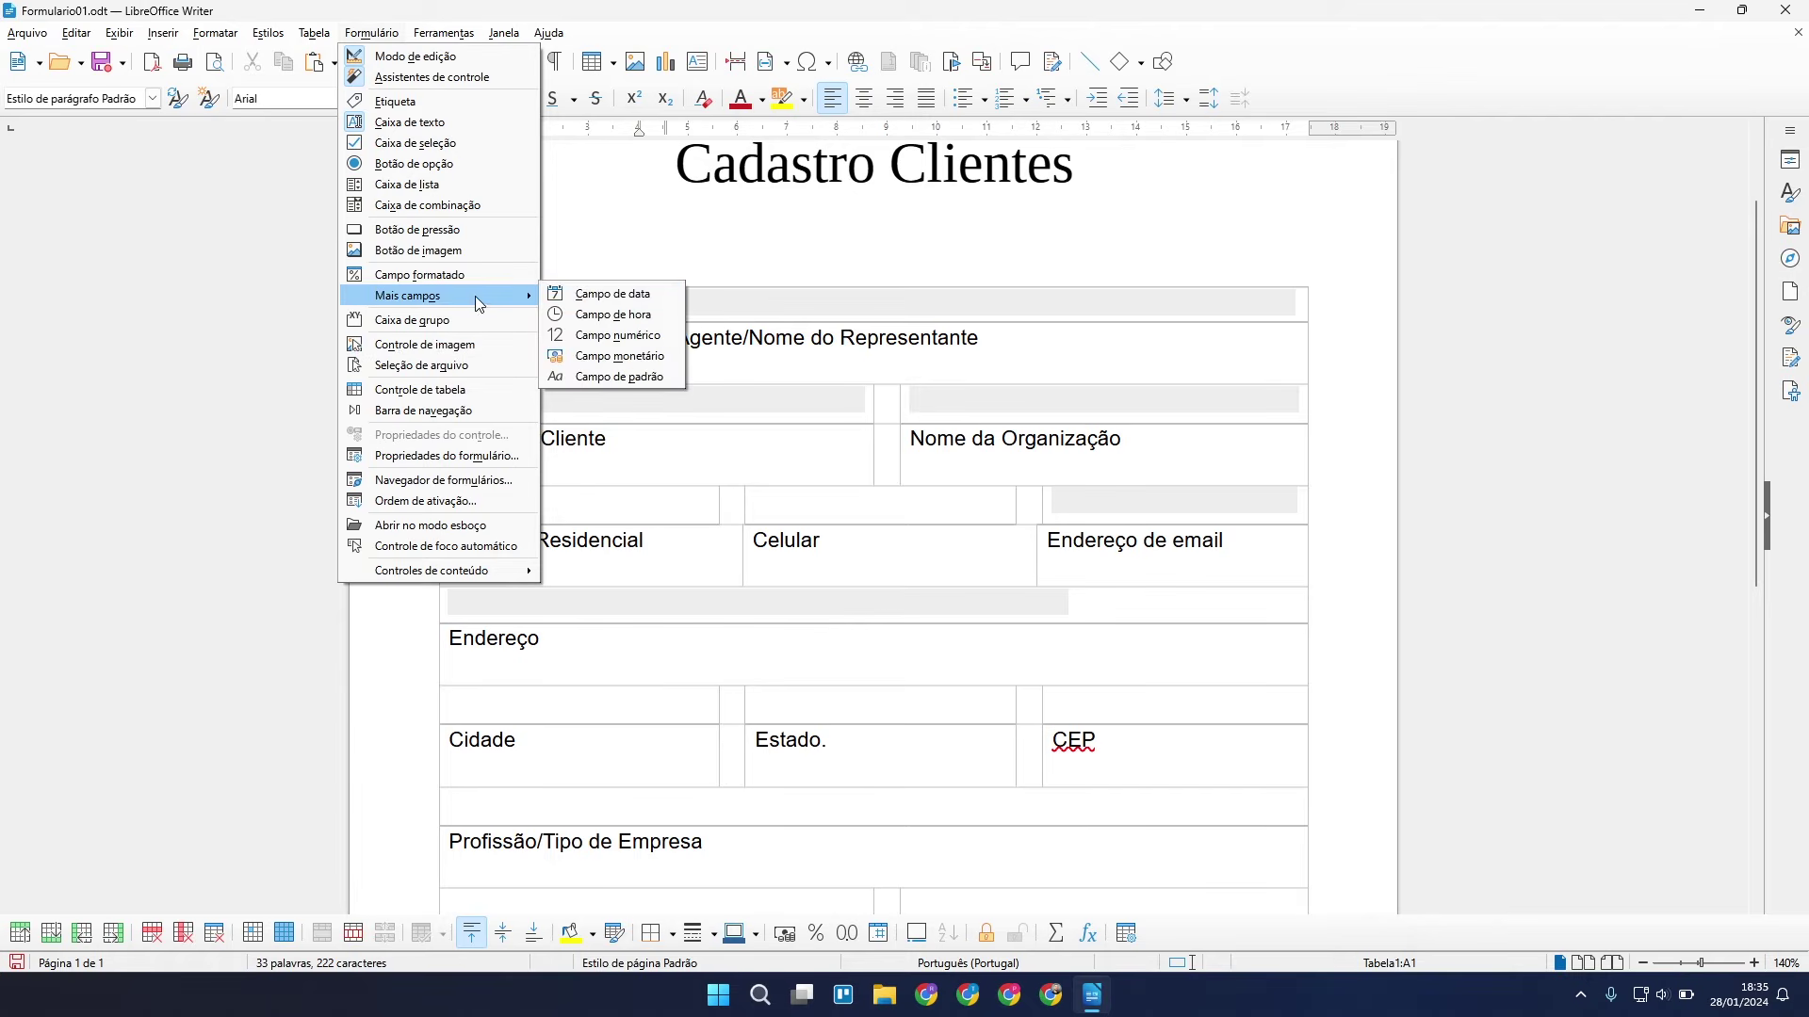
left_click(633, 297)
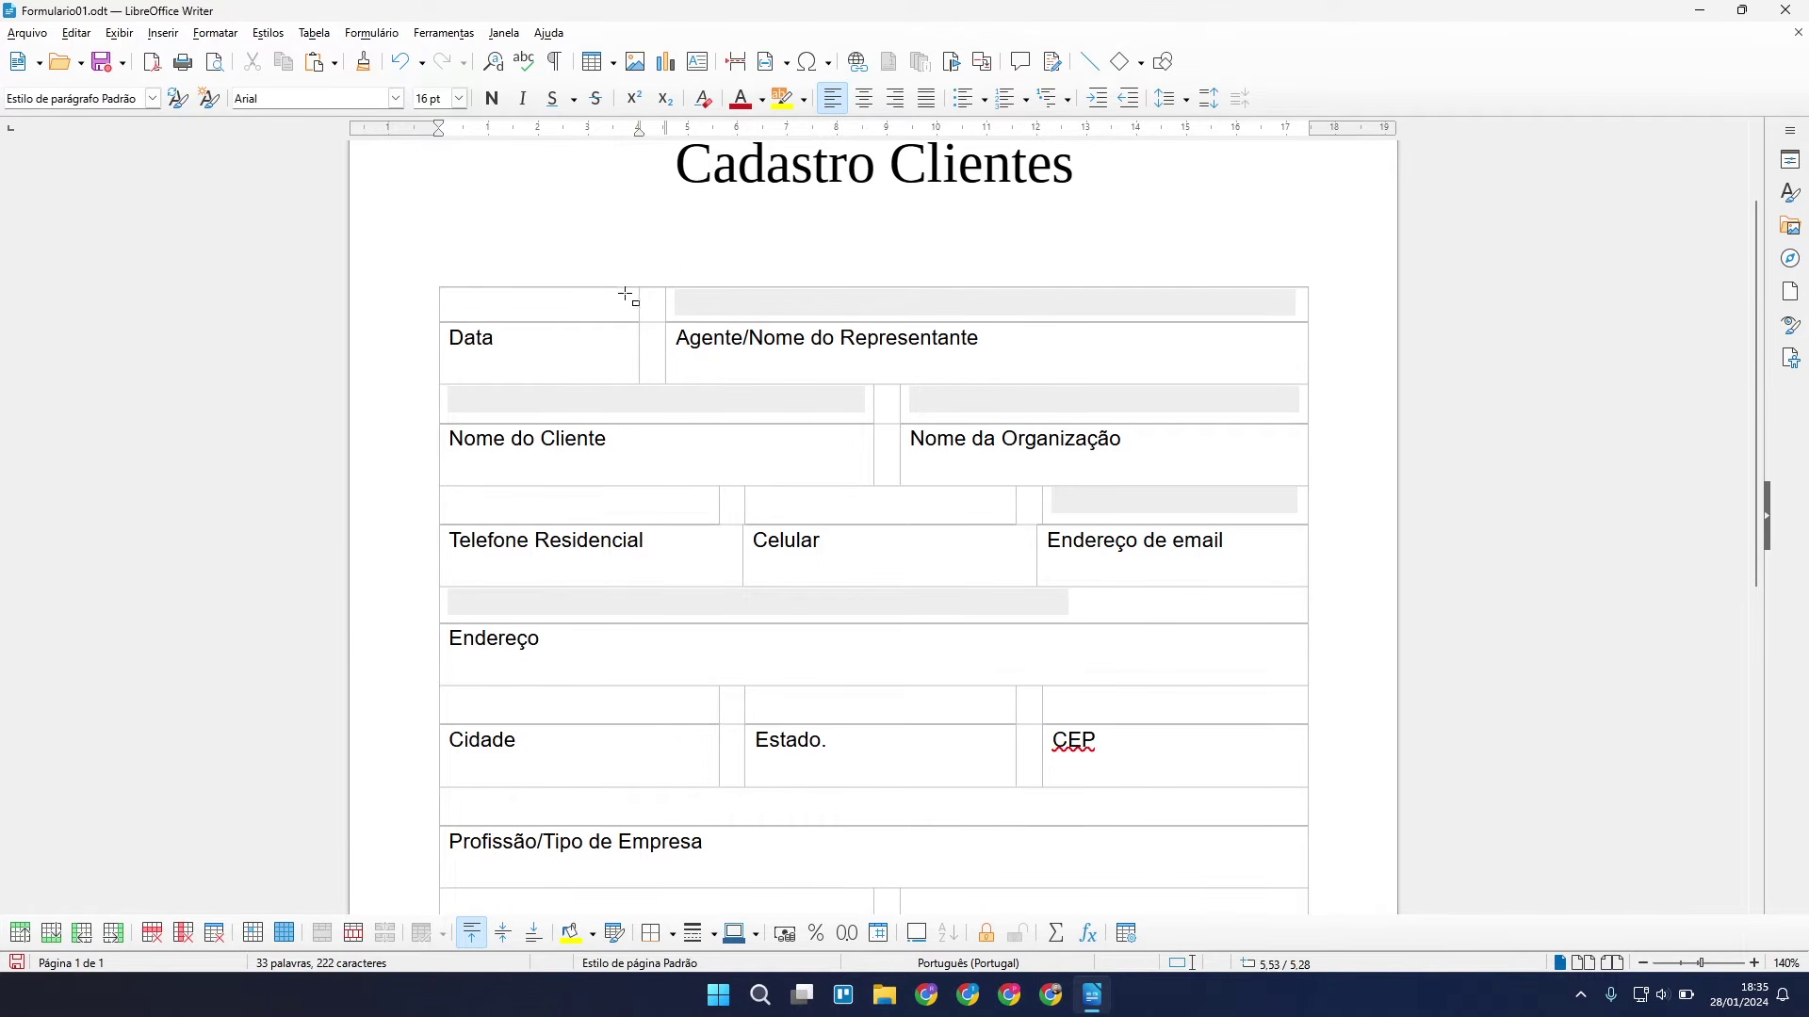
left_click_drag(449, 293, 624, 316)
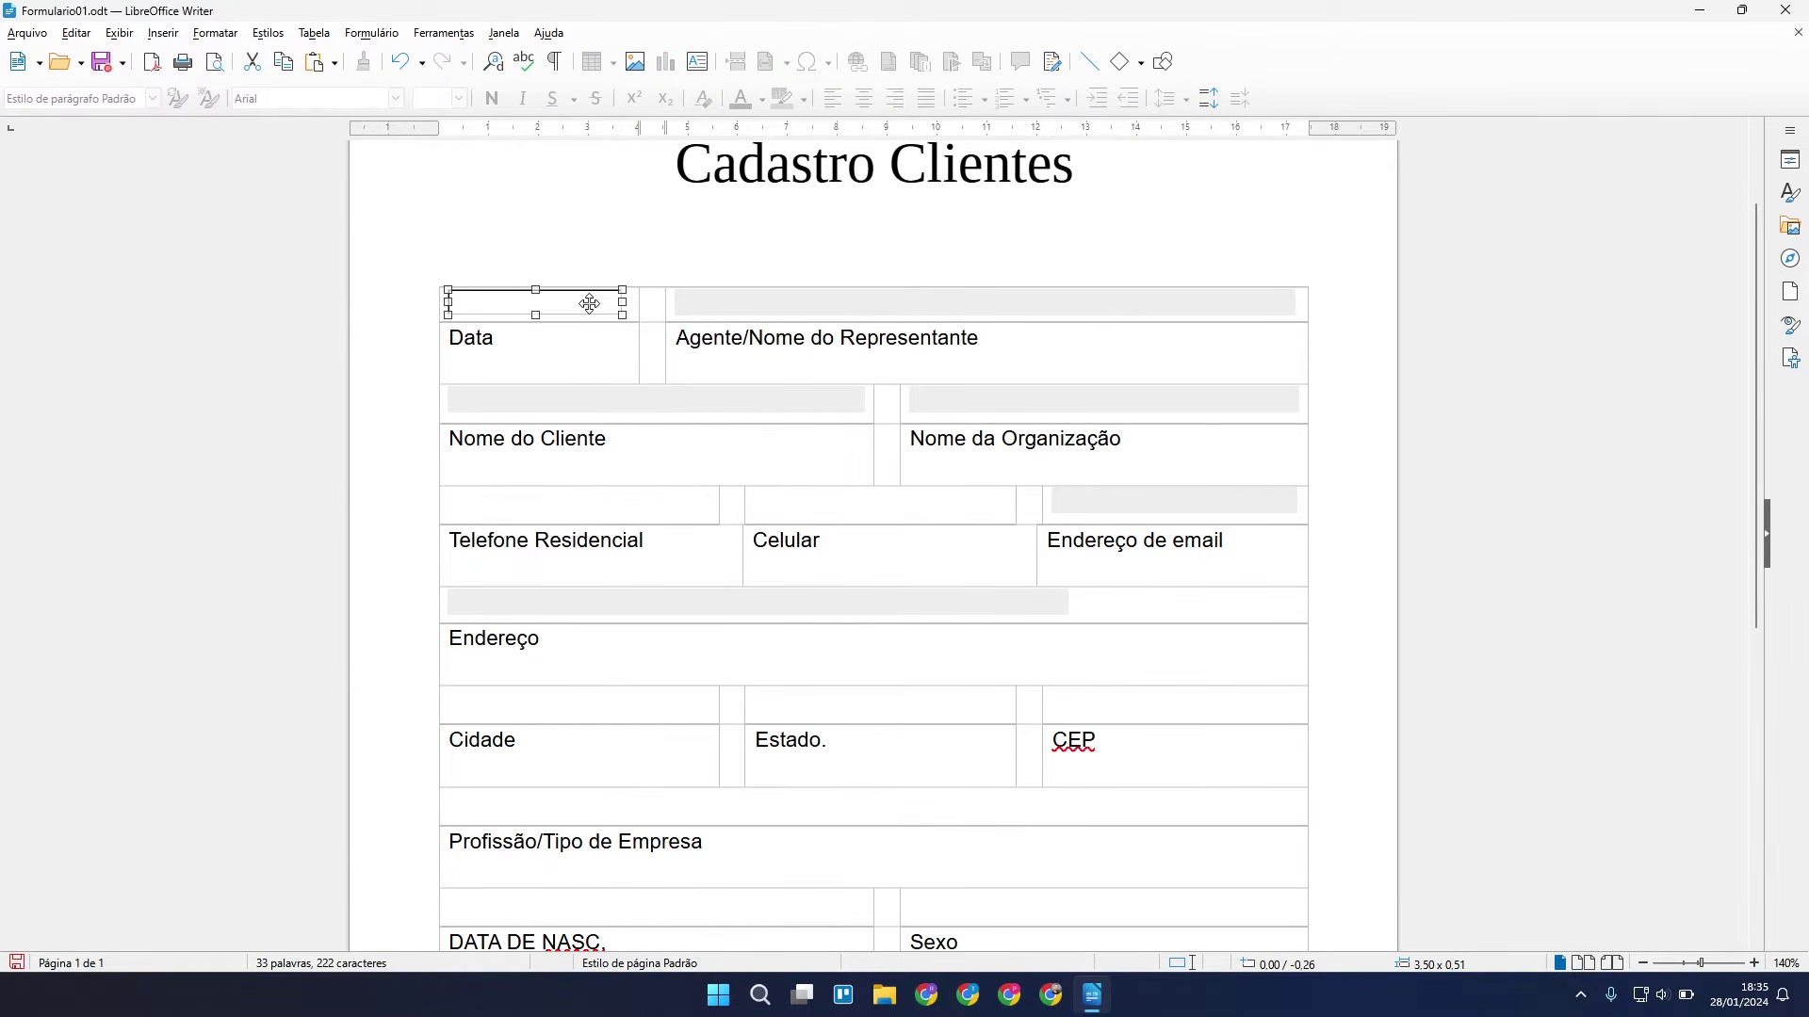
Set the date format of the field above Data to DD/MM/AA in its control properties.
right_click(546, 302)
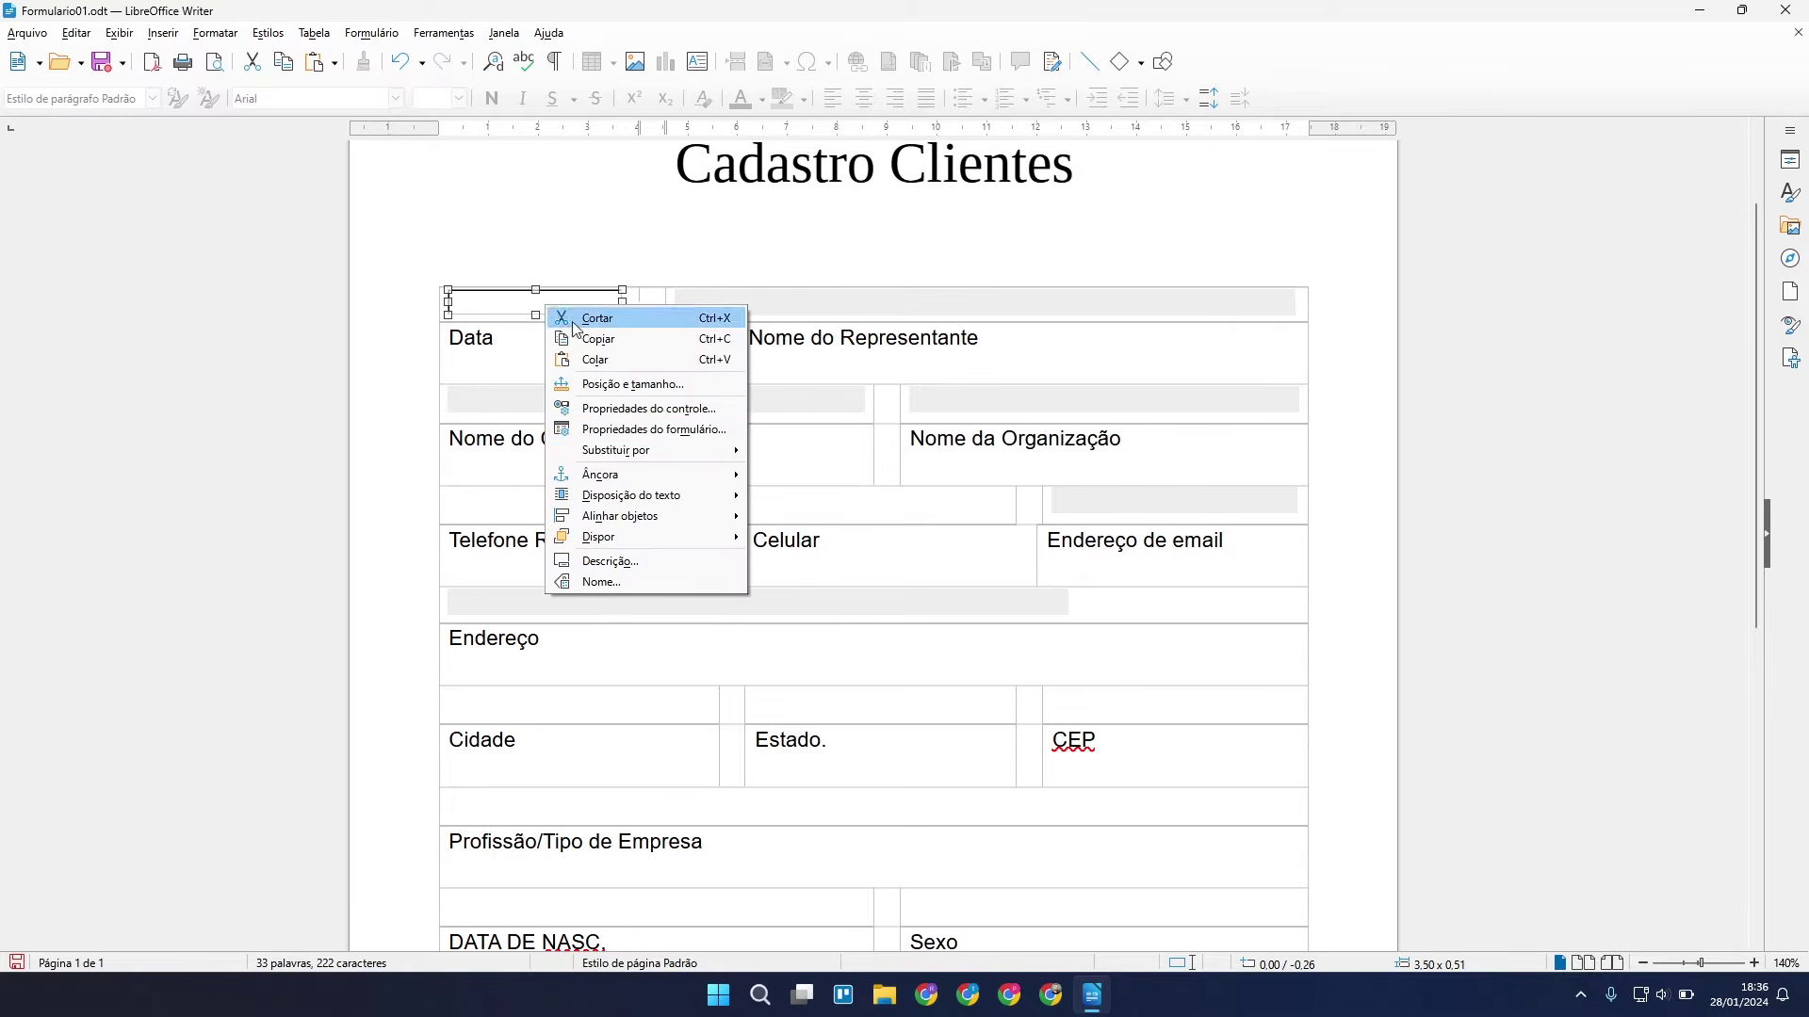
left_click(635, 418)
scroll(888, 519, "down", 5)
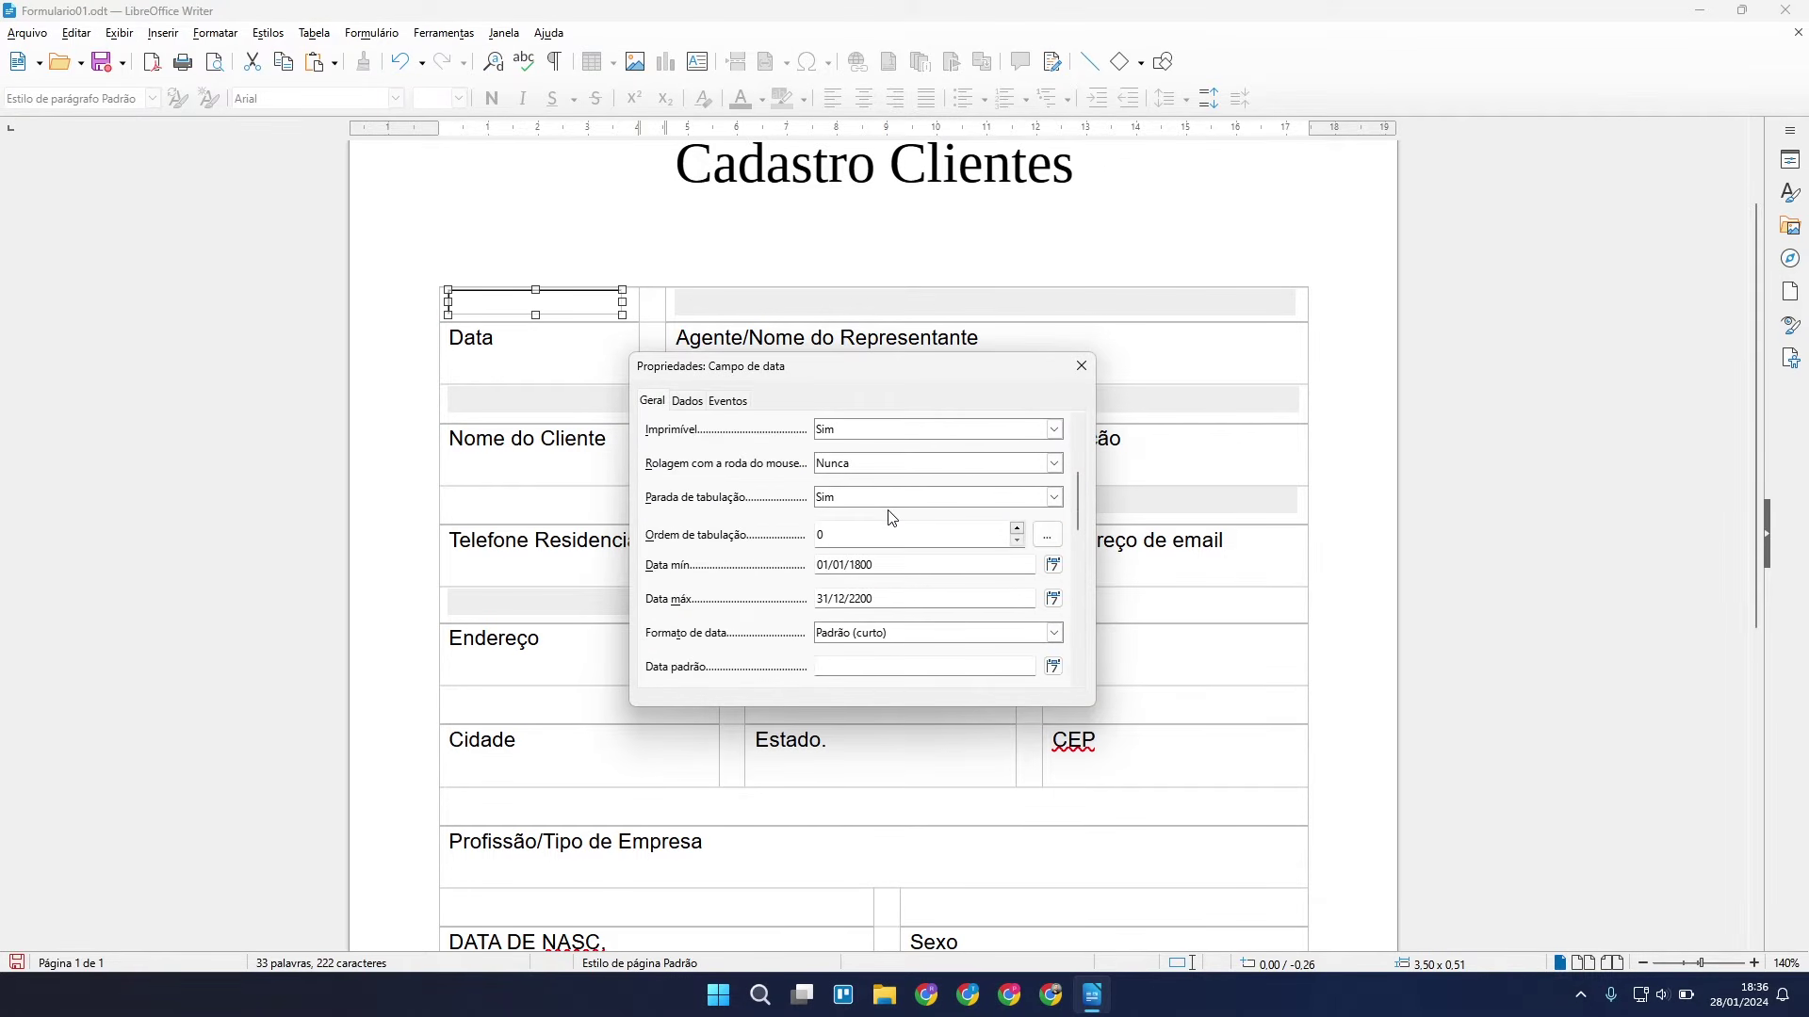
left_click_drag(887, 463, 804, 486)
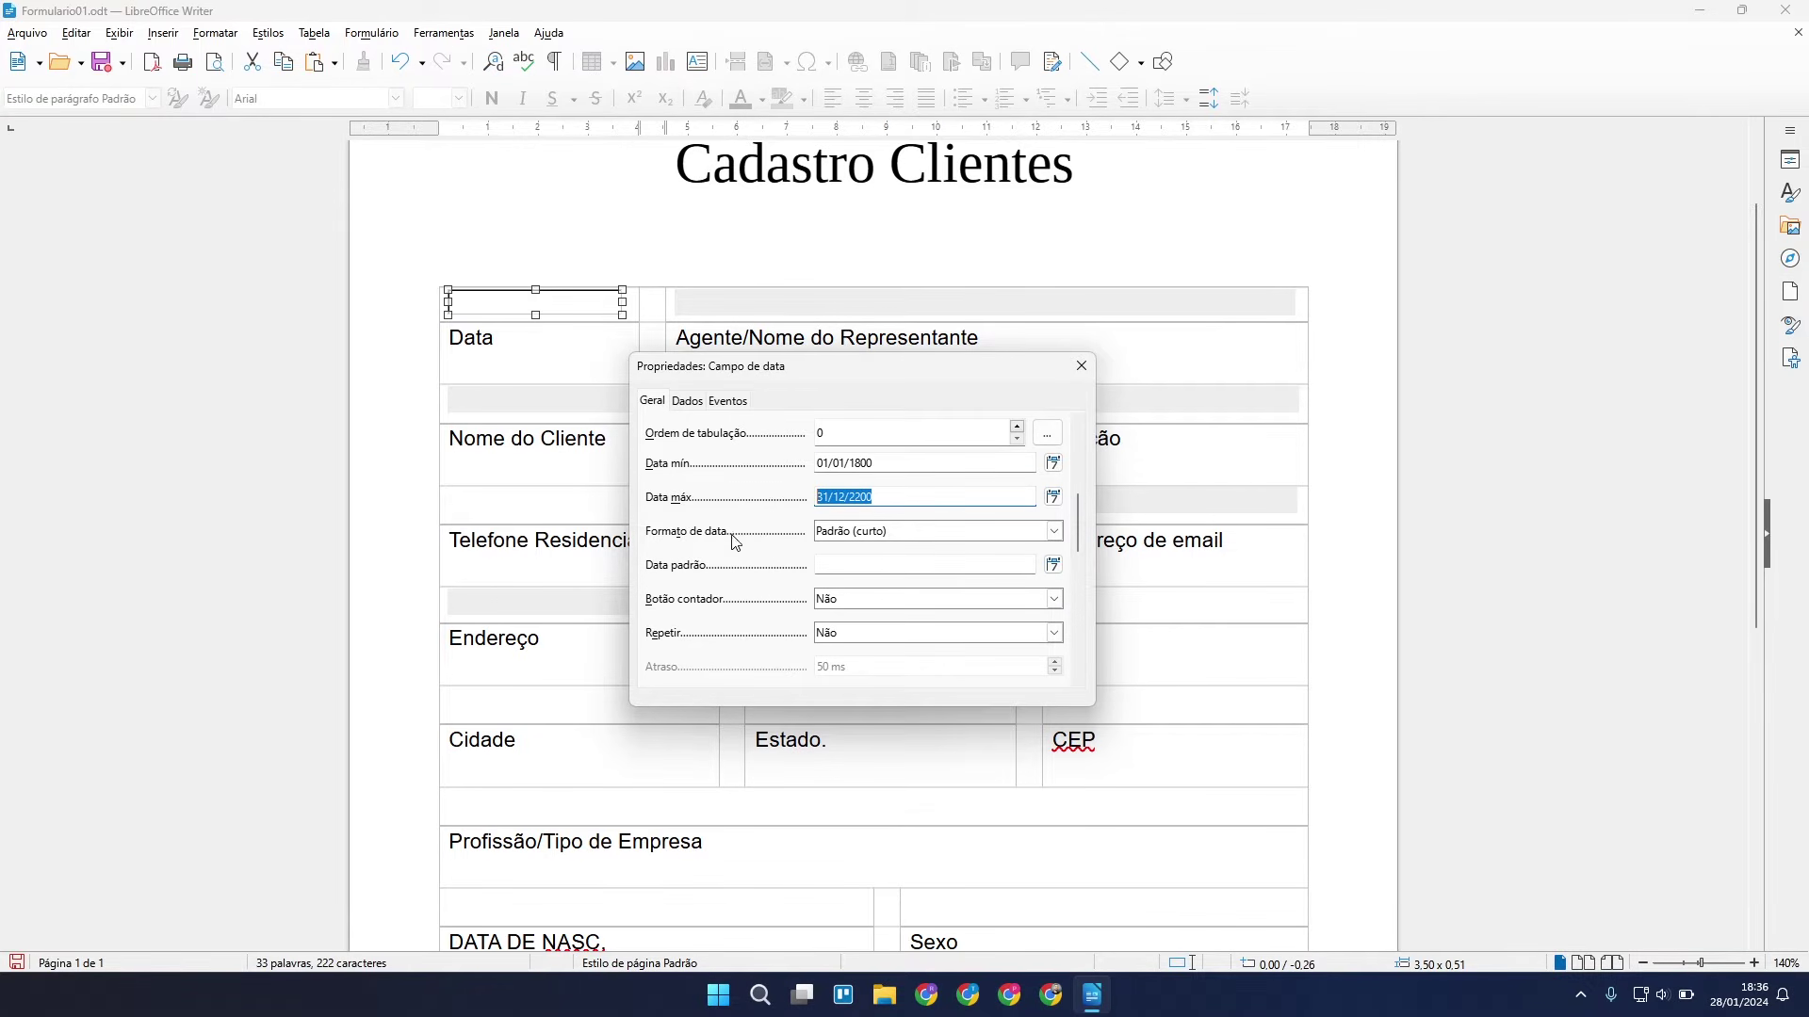
left_click(884, 534)
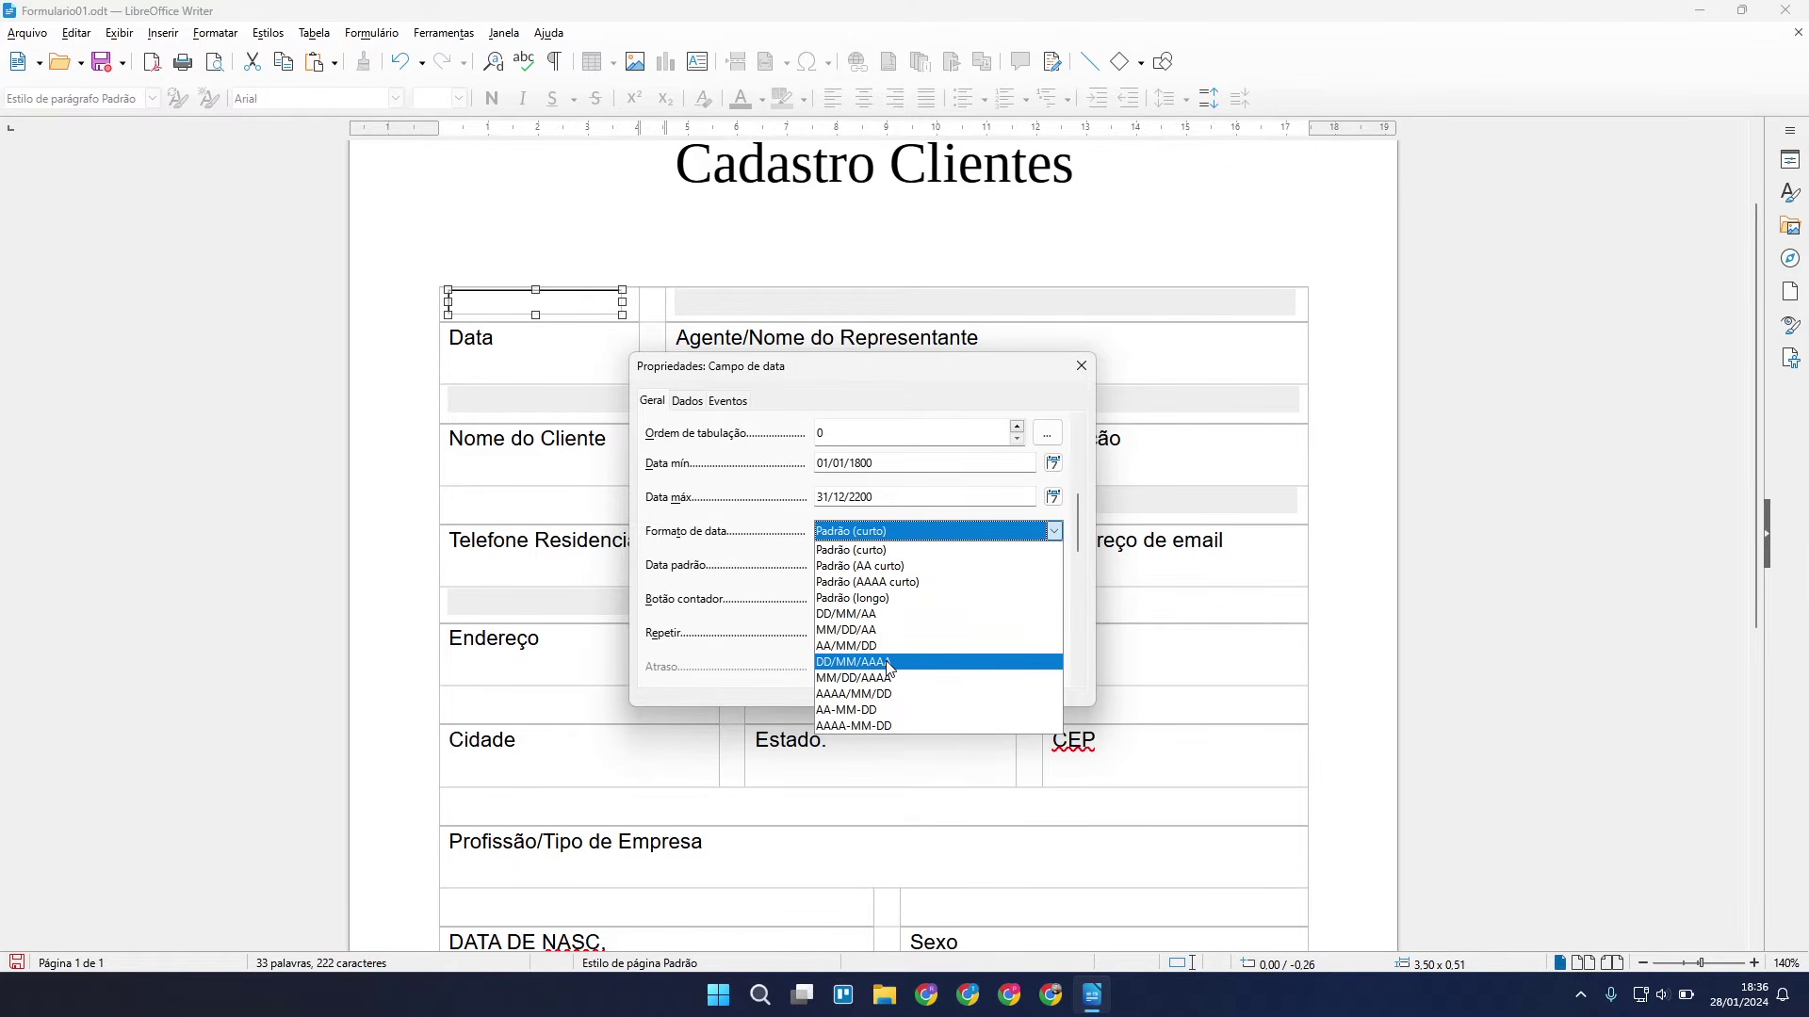
left_click(875, 614)
left_click(1083, 363)
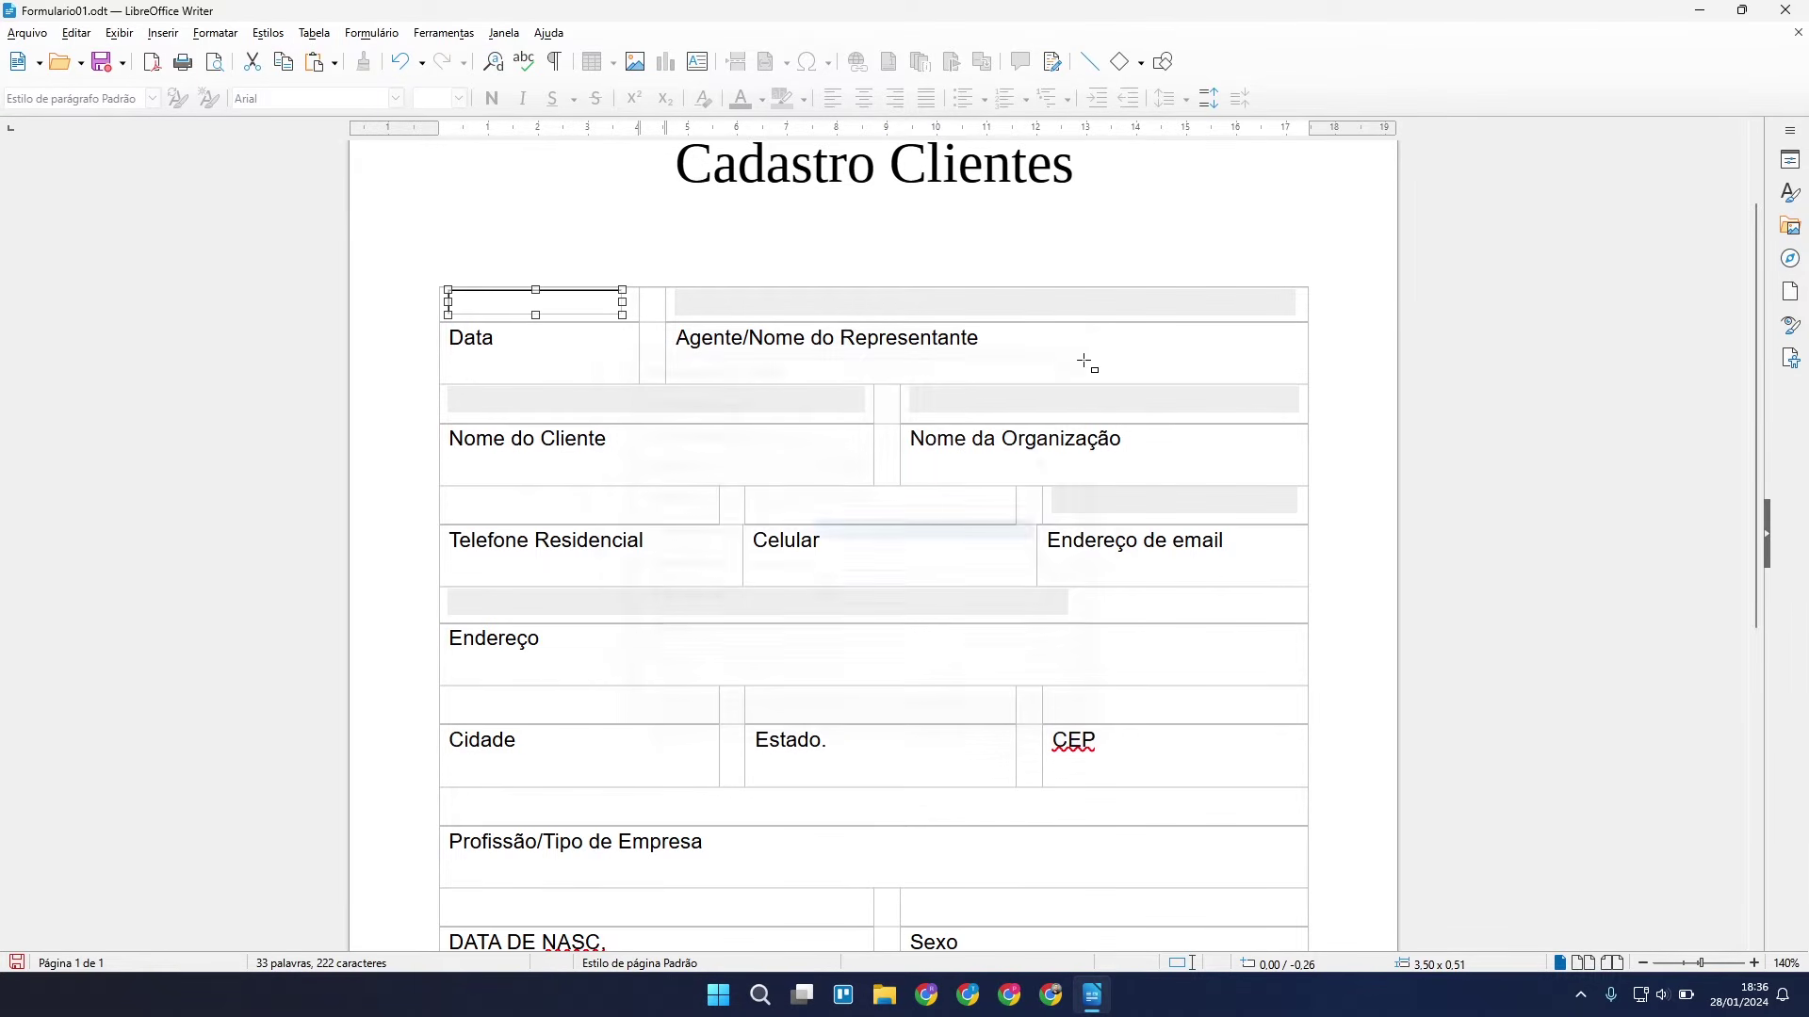
left_click(880, 219)
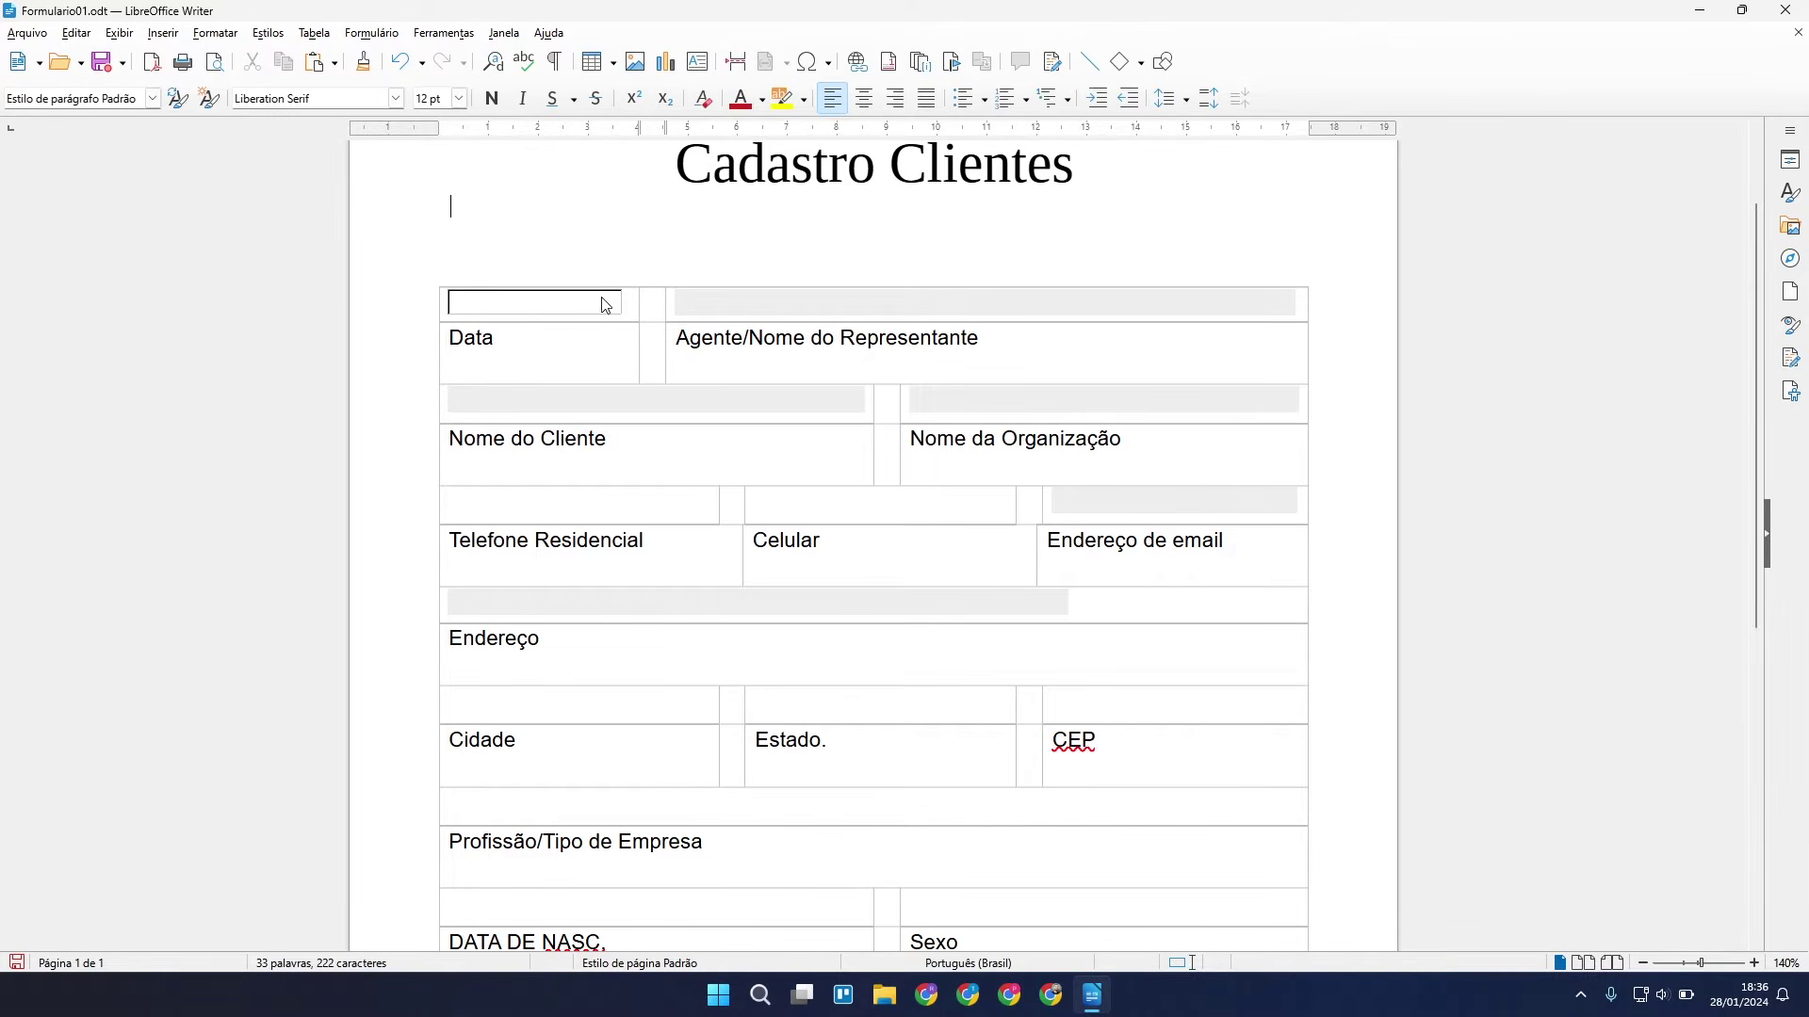
Turn off design mode and try entering a date beginning with 28-01- in the date field above Data.
left_click(382, 36)
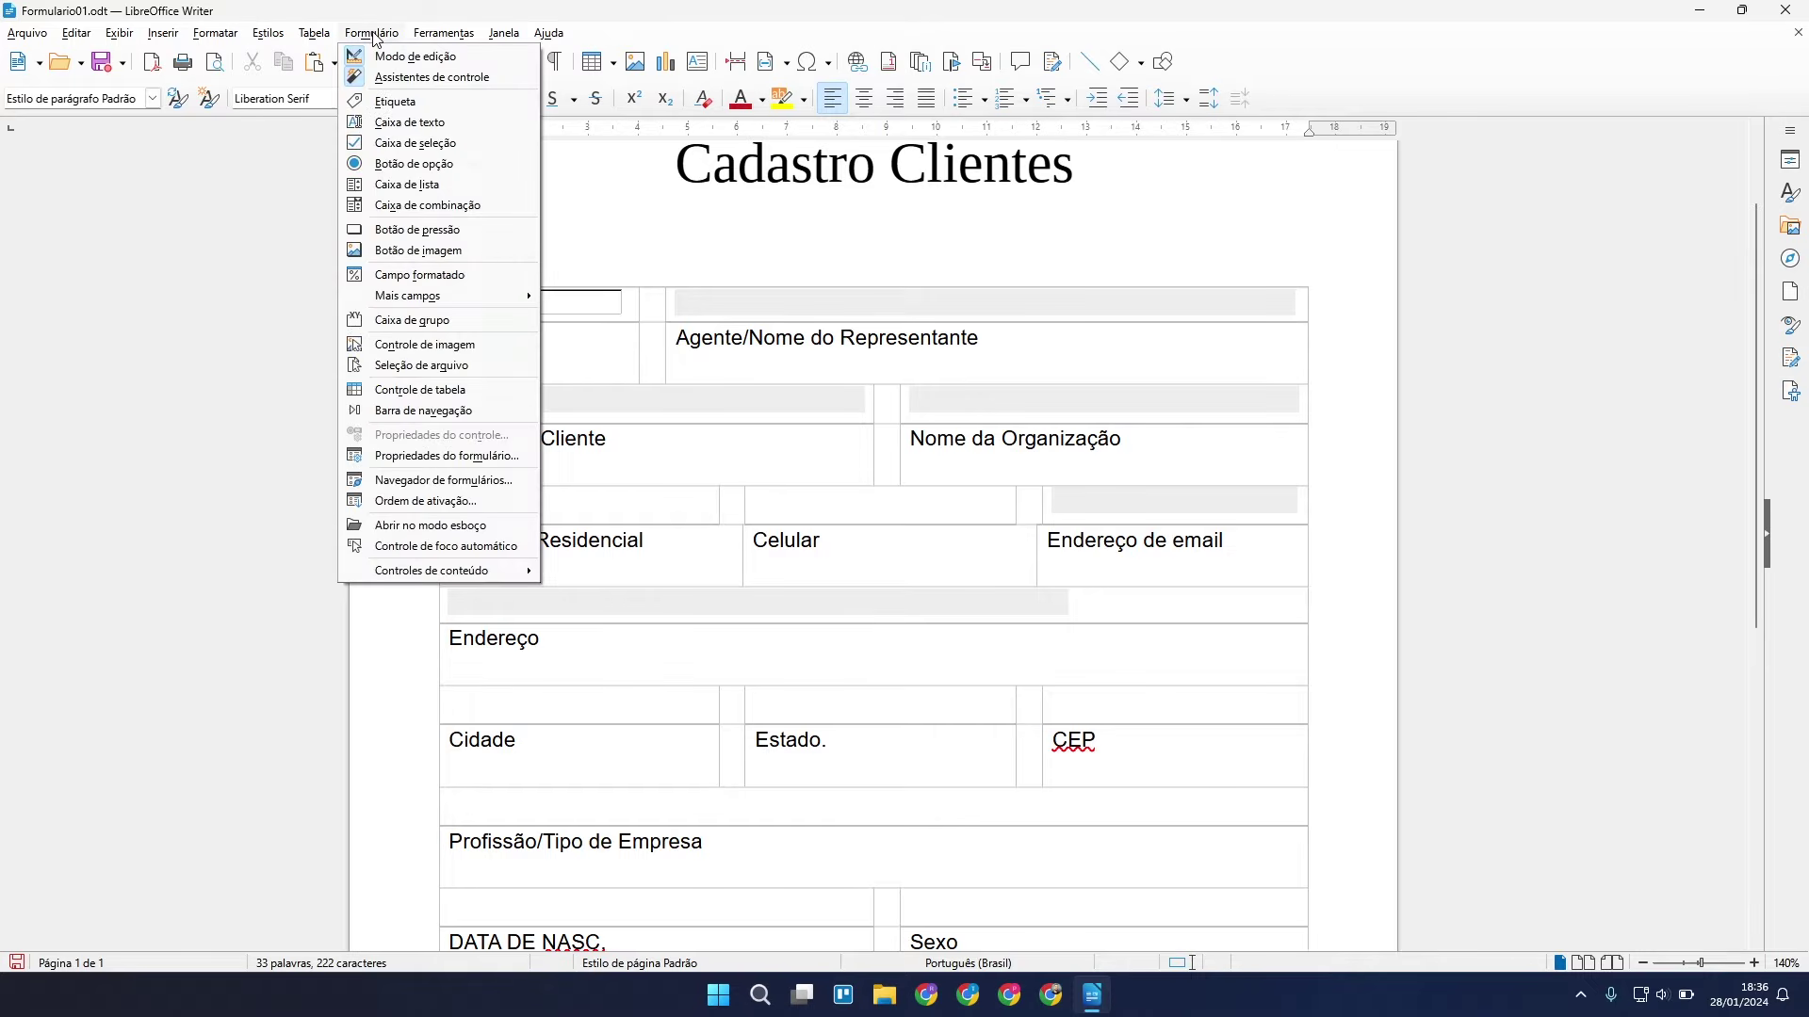
left_click(418, 59)
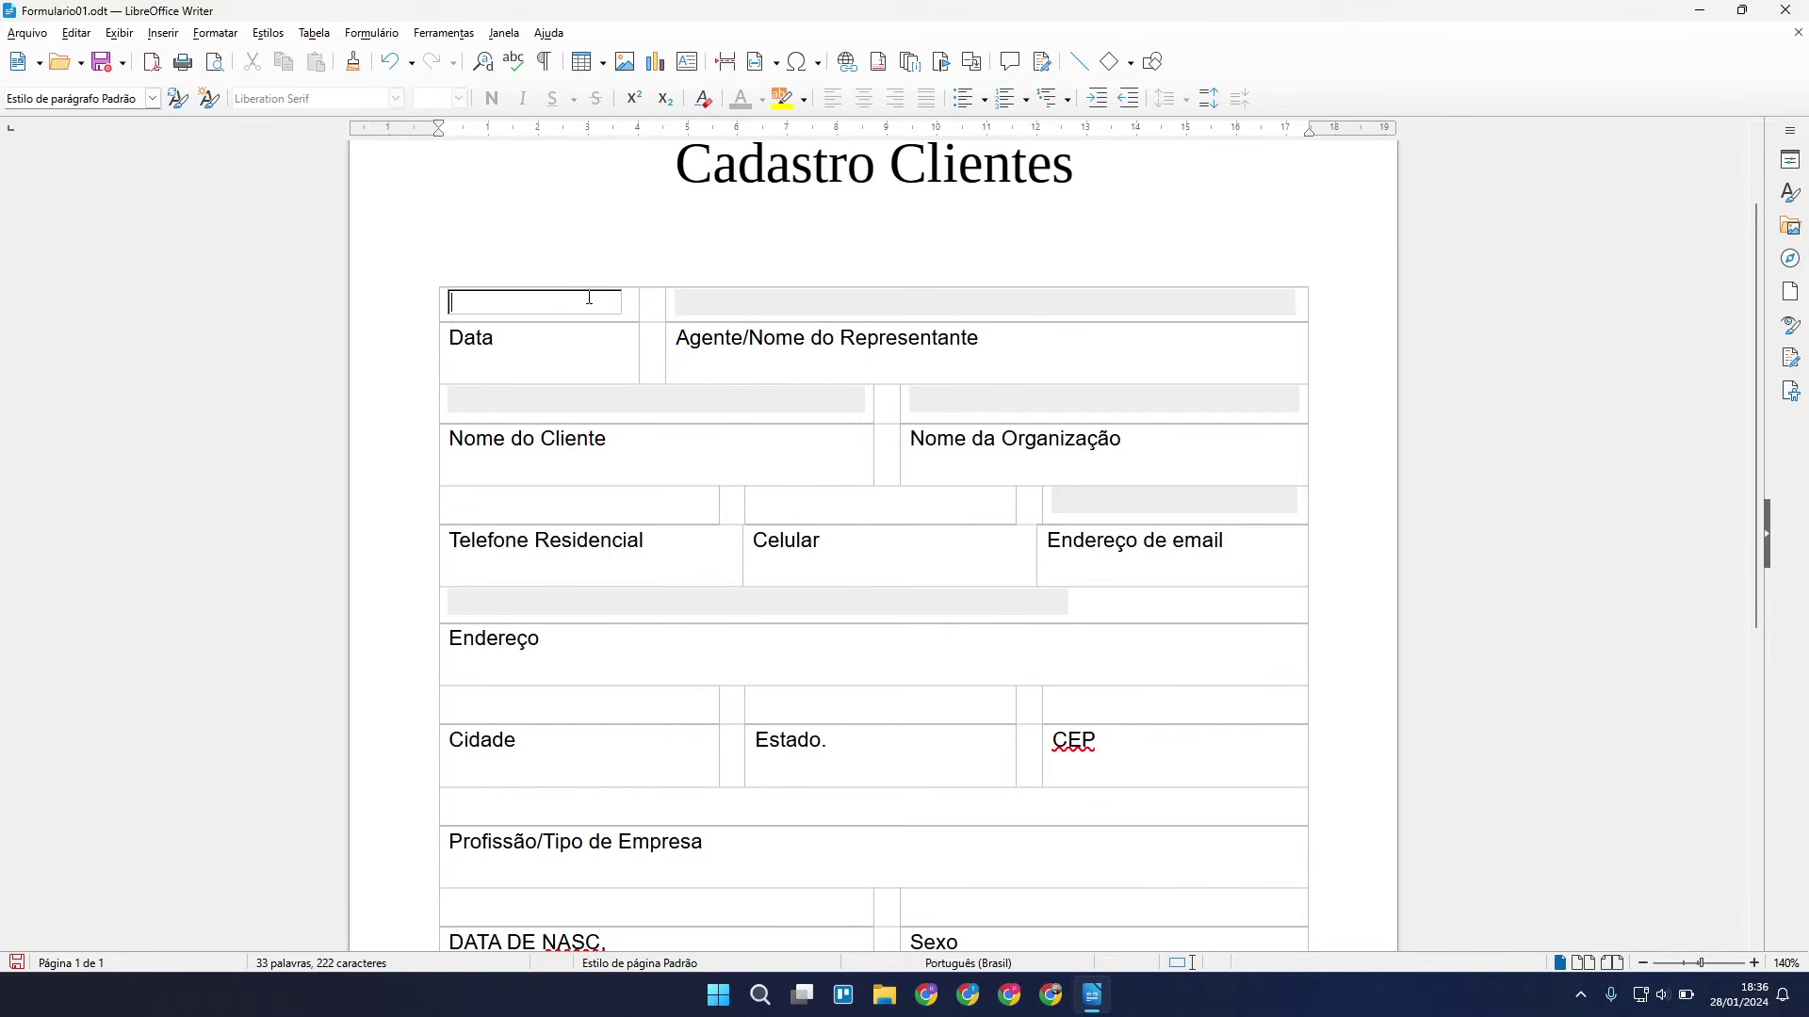
type("28")
type("-01-")
Undo the trial date entry and turn design mode back on.
left_click(393, 61)
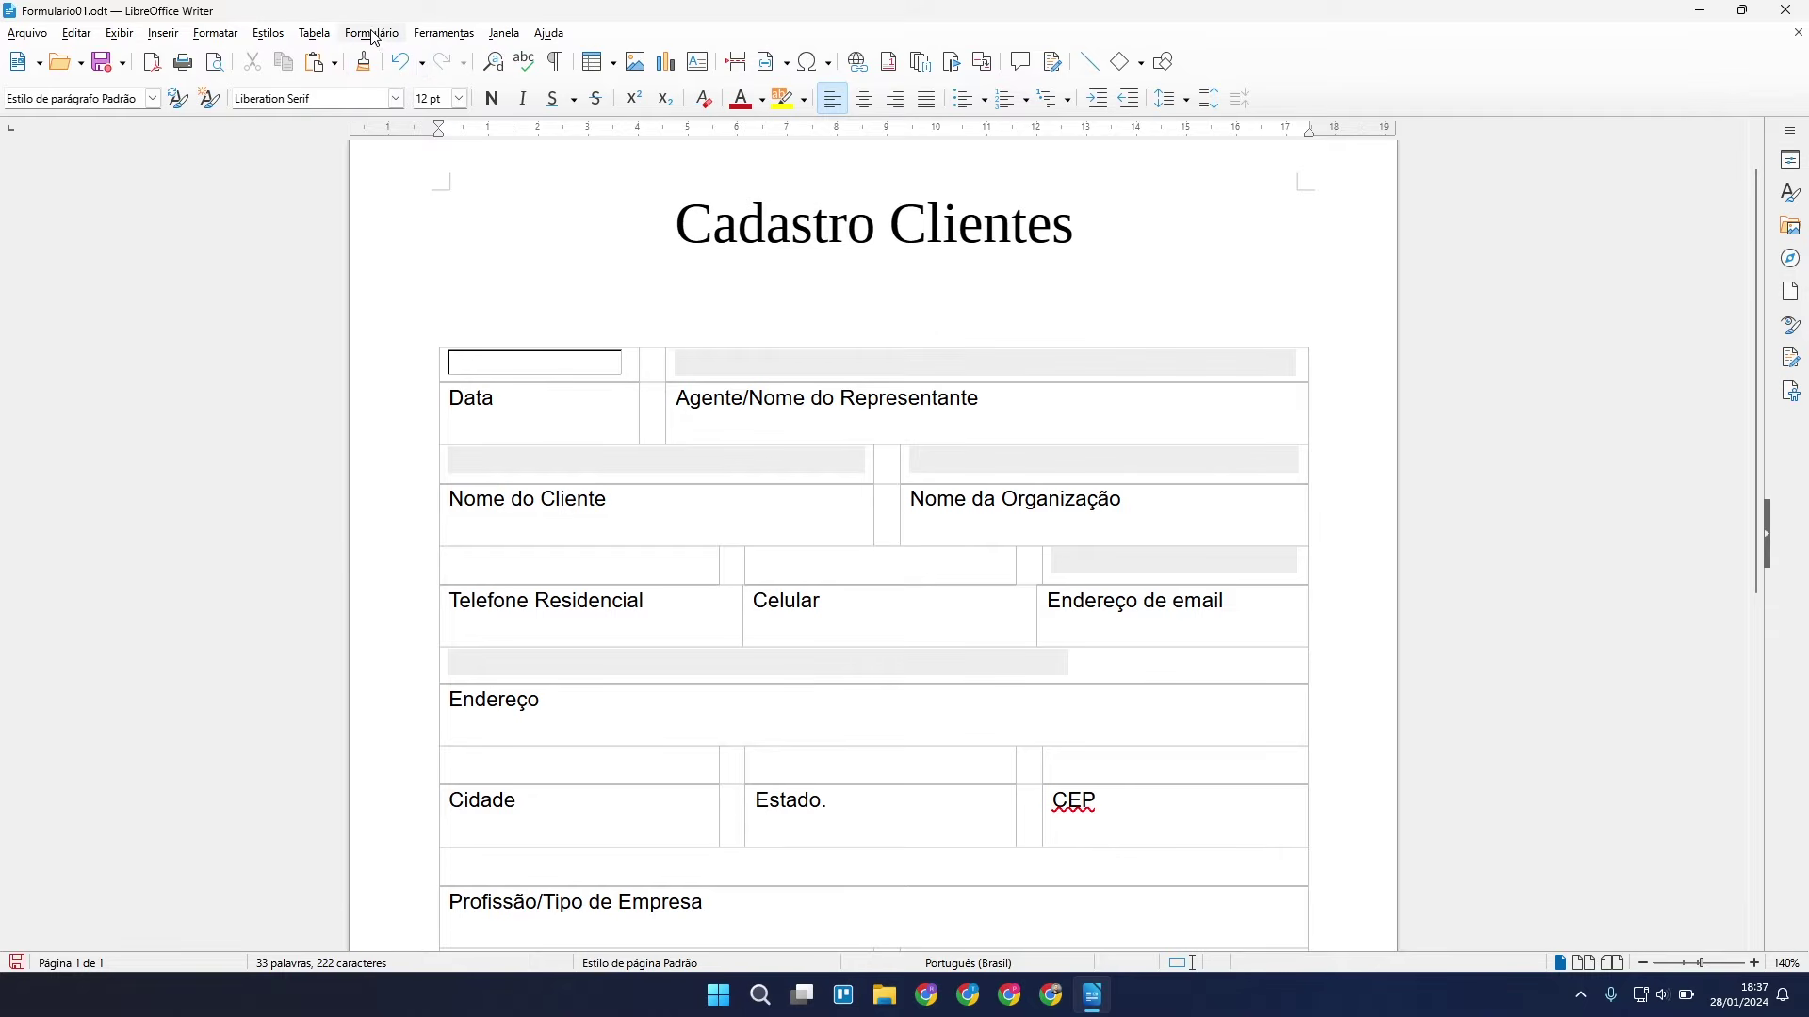
left_click(372, 33)
left_click(412, 59)
Insert a numeric field about 5.2 cm wide and 0.6 cm high in the empty cell above Telefone Residencial.
left_click(384, 36)
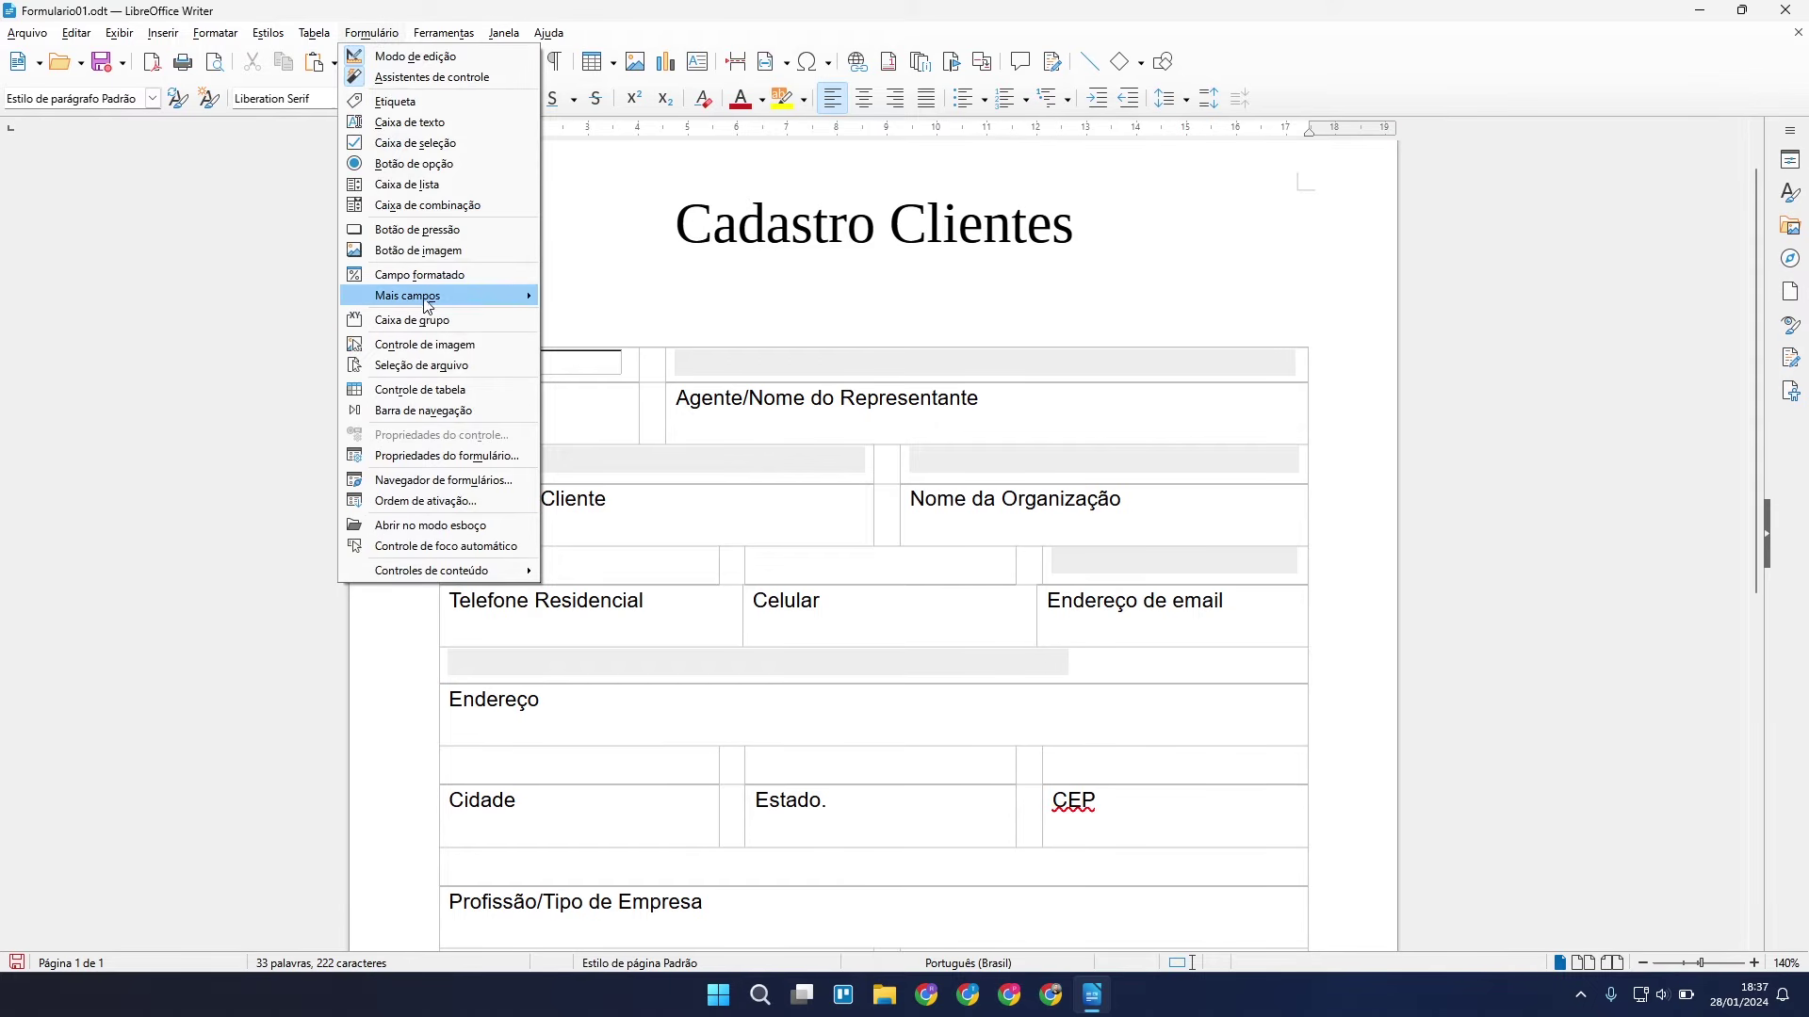
mouse_move(421, 302)
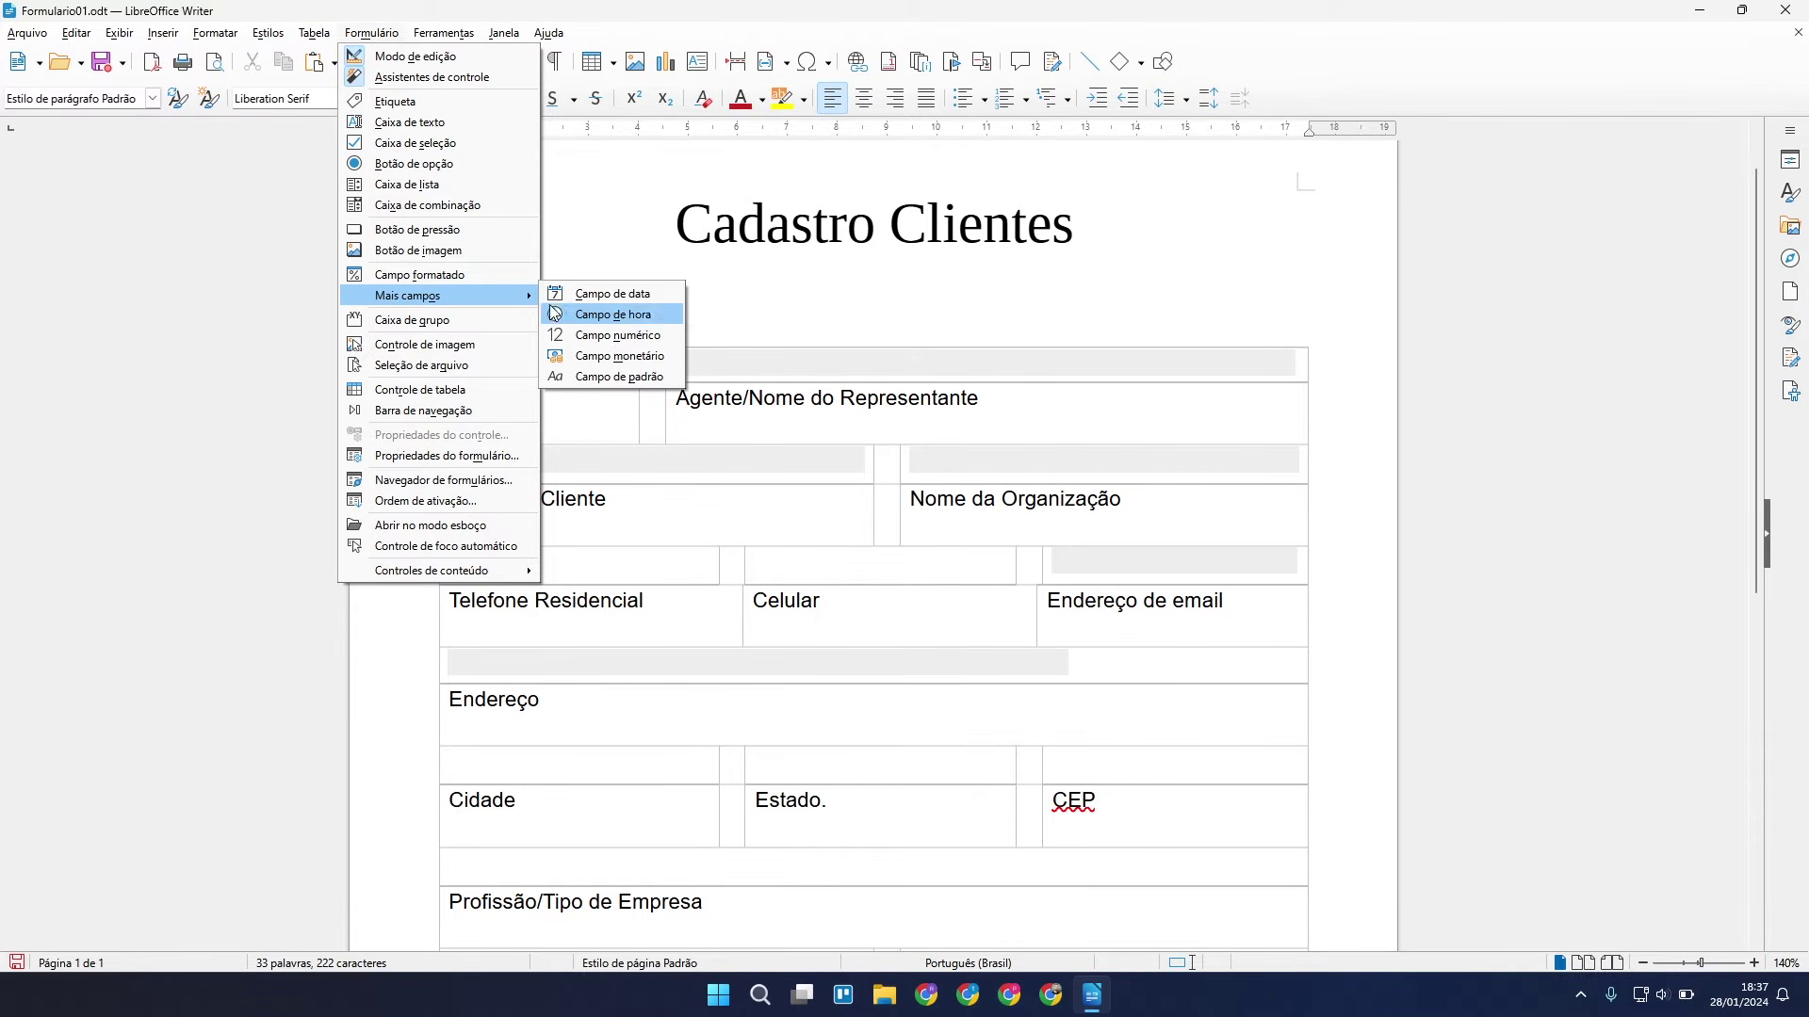
left_click(663, 340)
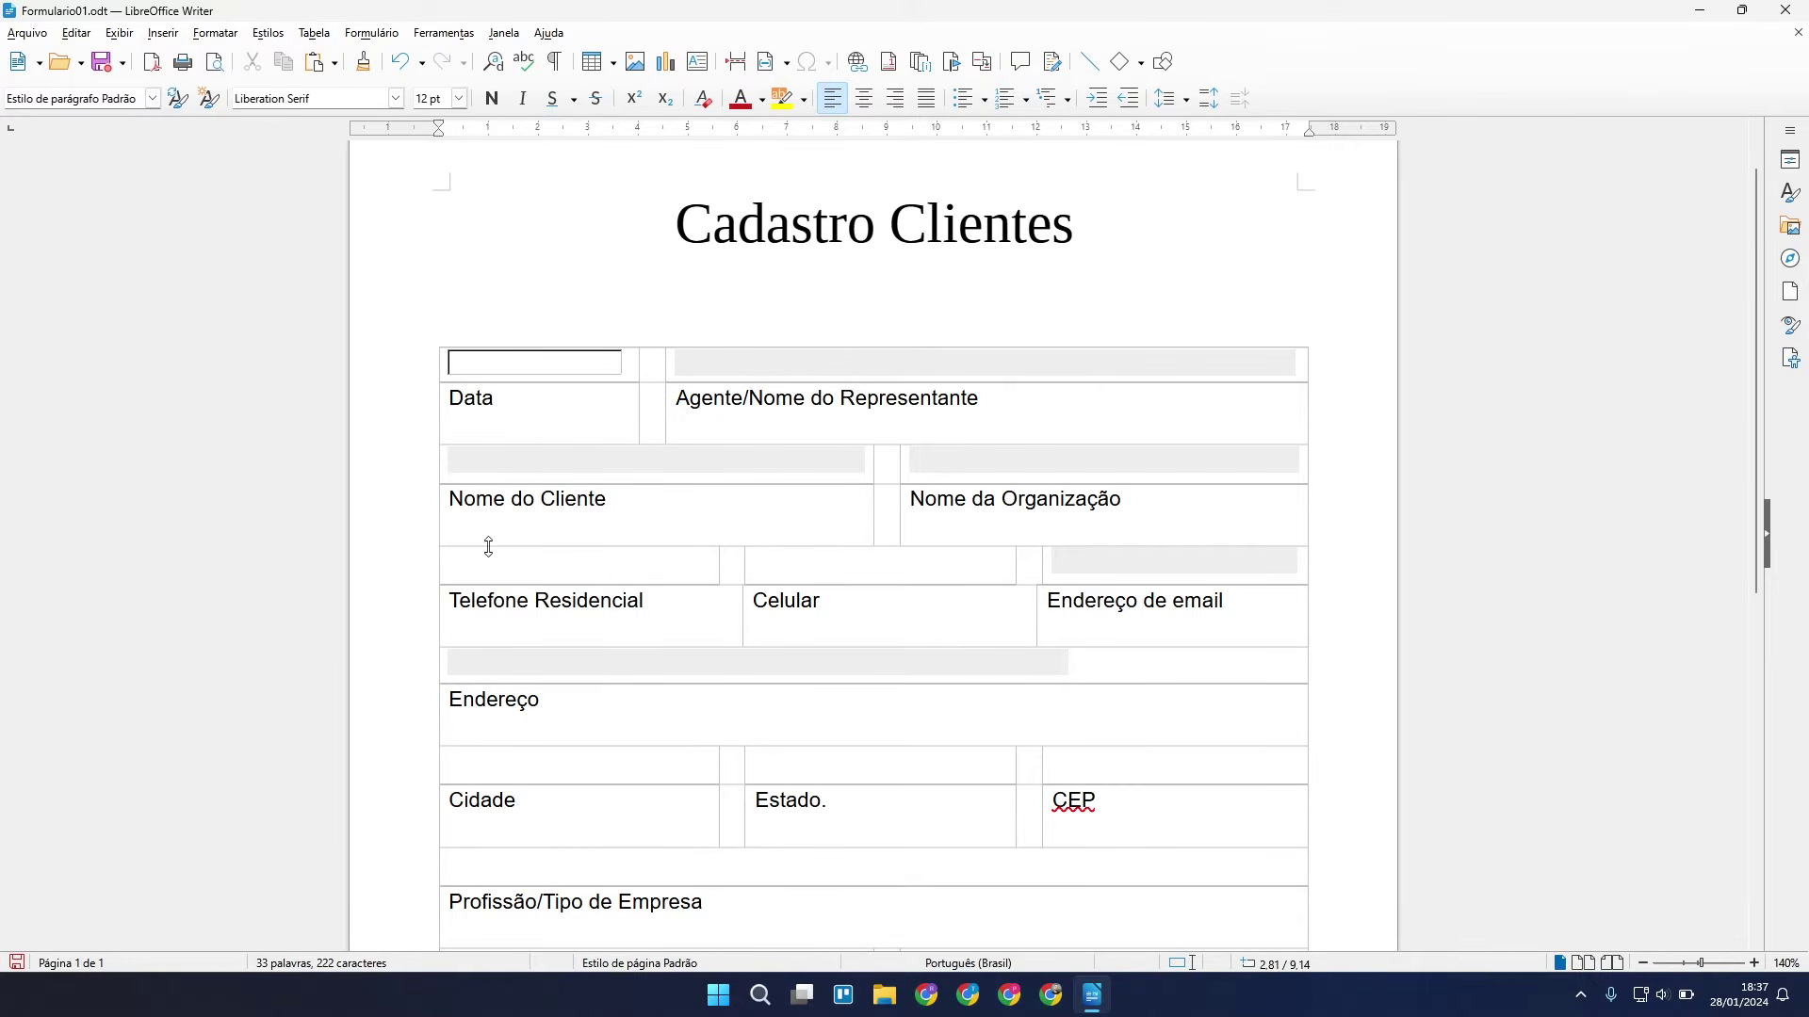
mouse_move(449, 551)
left_mouse_down()
mouse_move(551, 585)
mouse_move(715, 589)
mouse_move(707, 577)
left_mouse_up()
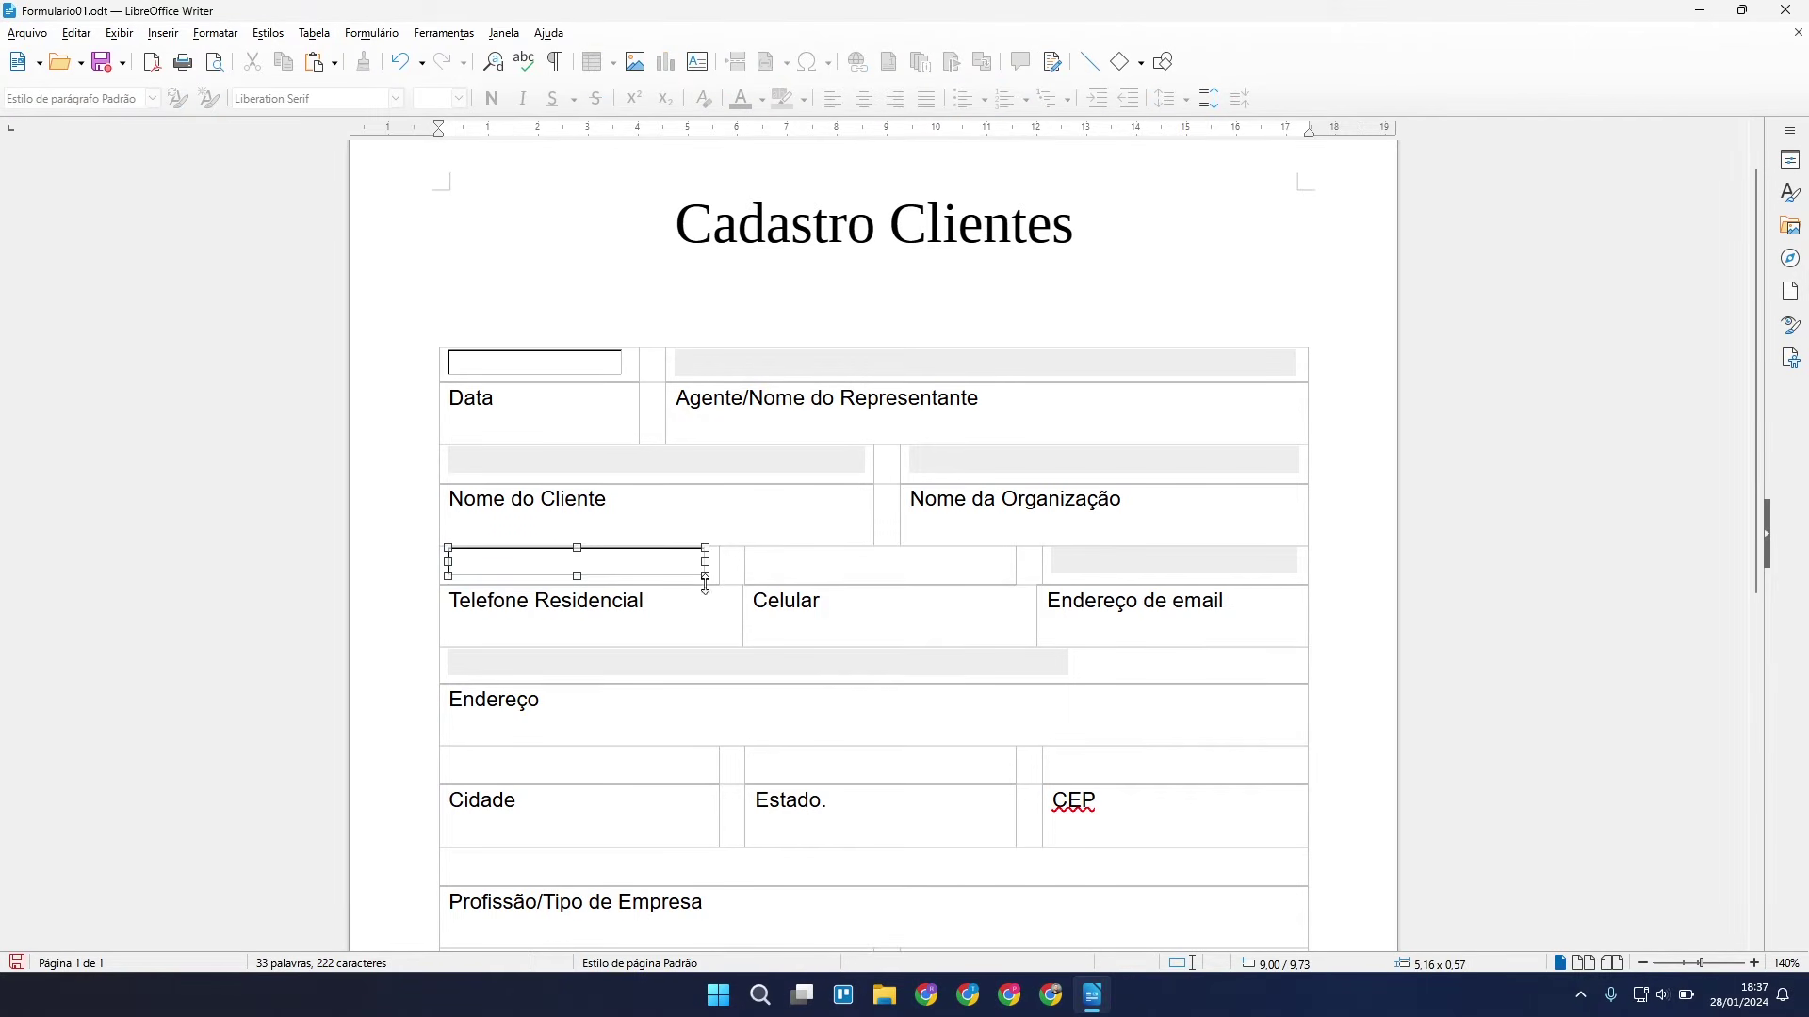
Give the numeric field above Telefone Residencial the background colour Cinza claro 5 and the border setting Sem quadro.
right_click(647, 566)
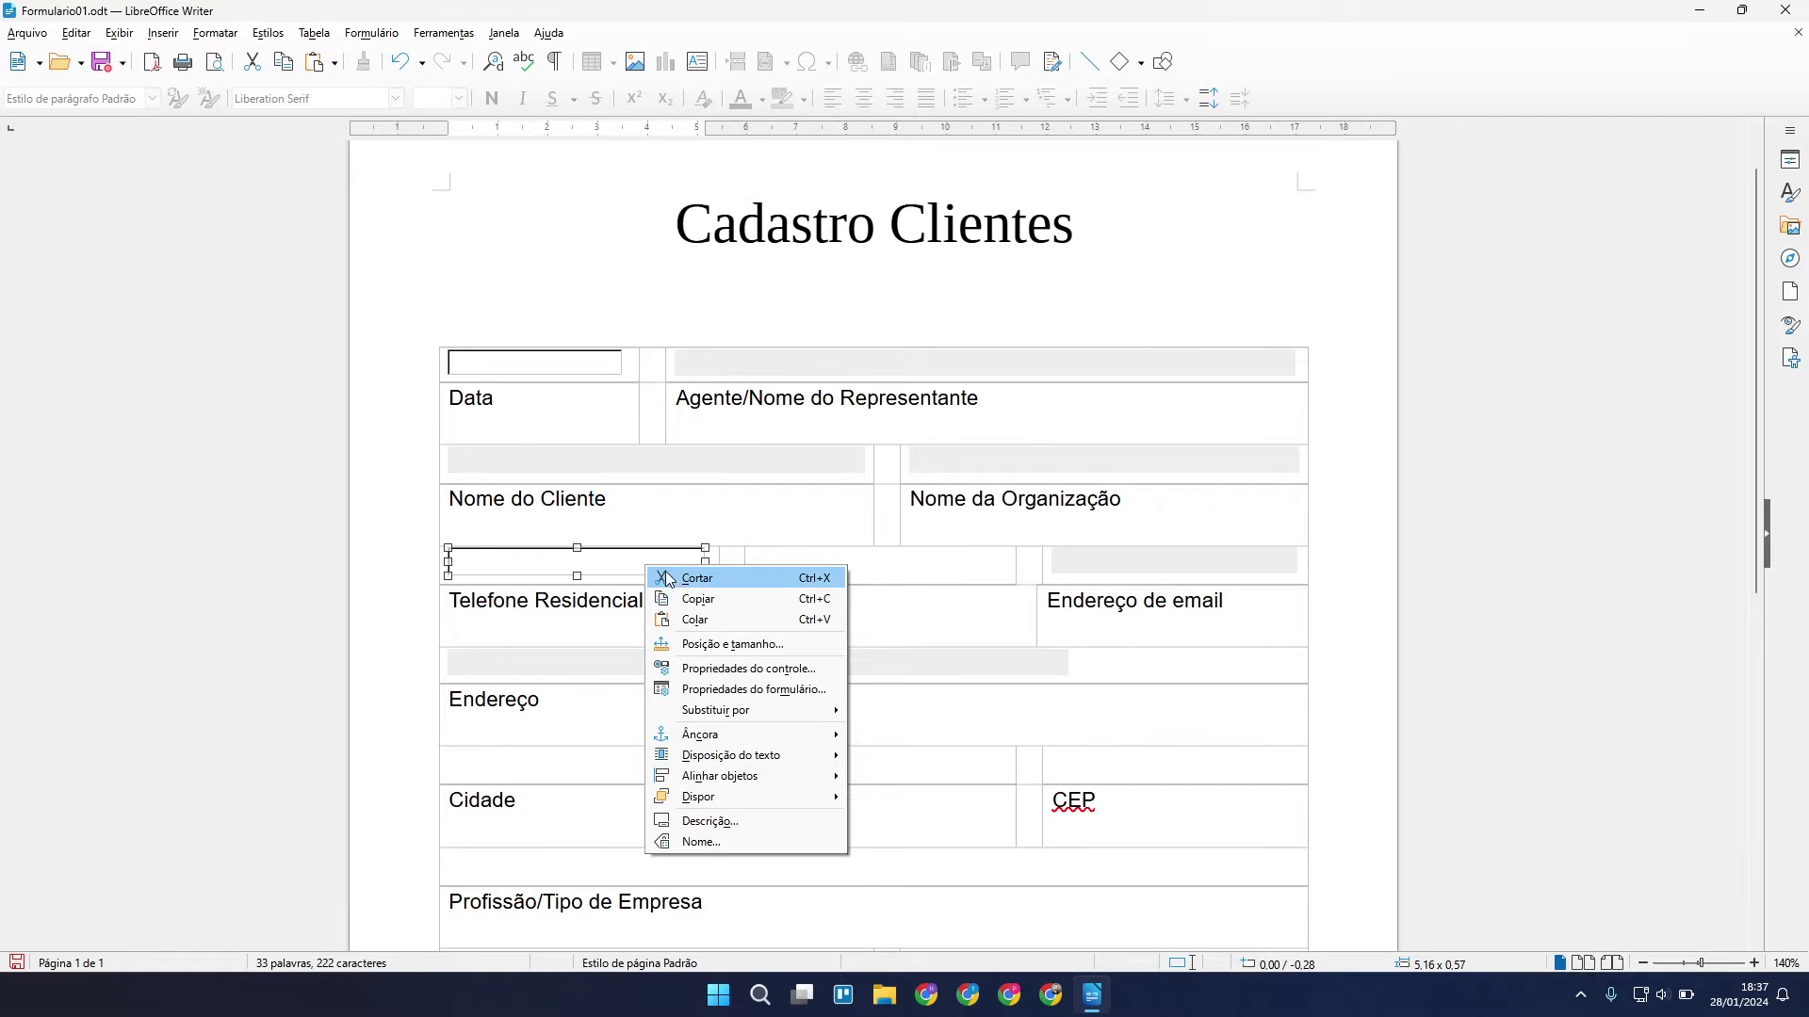
left_click(748, 671)
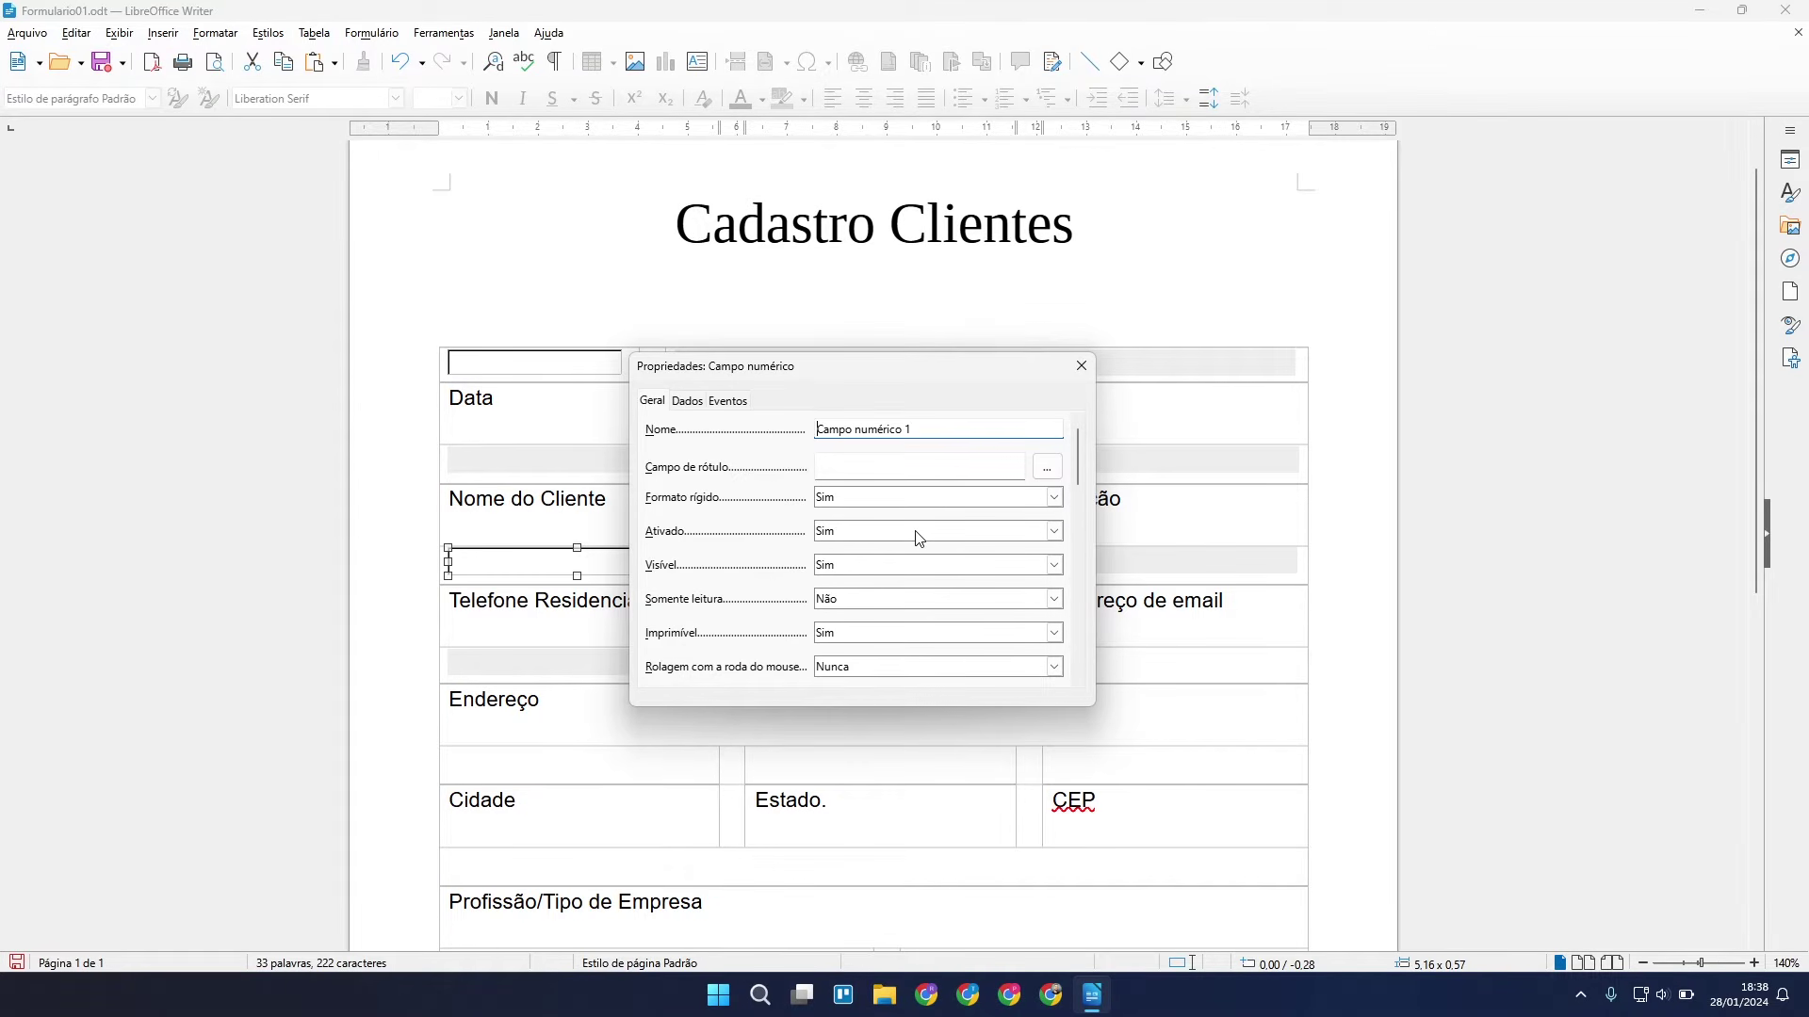
scroll(919, 538, "down", 5)
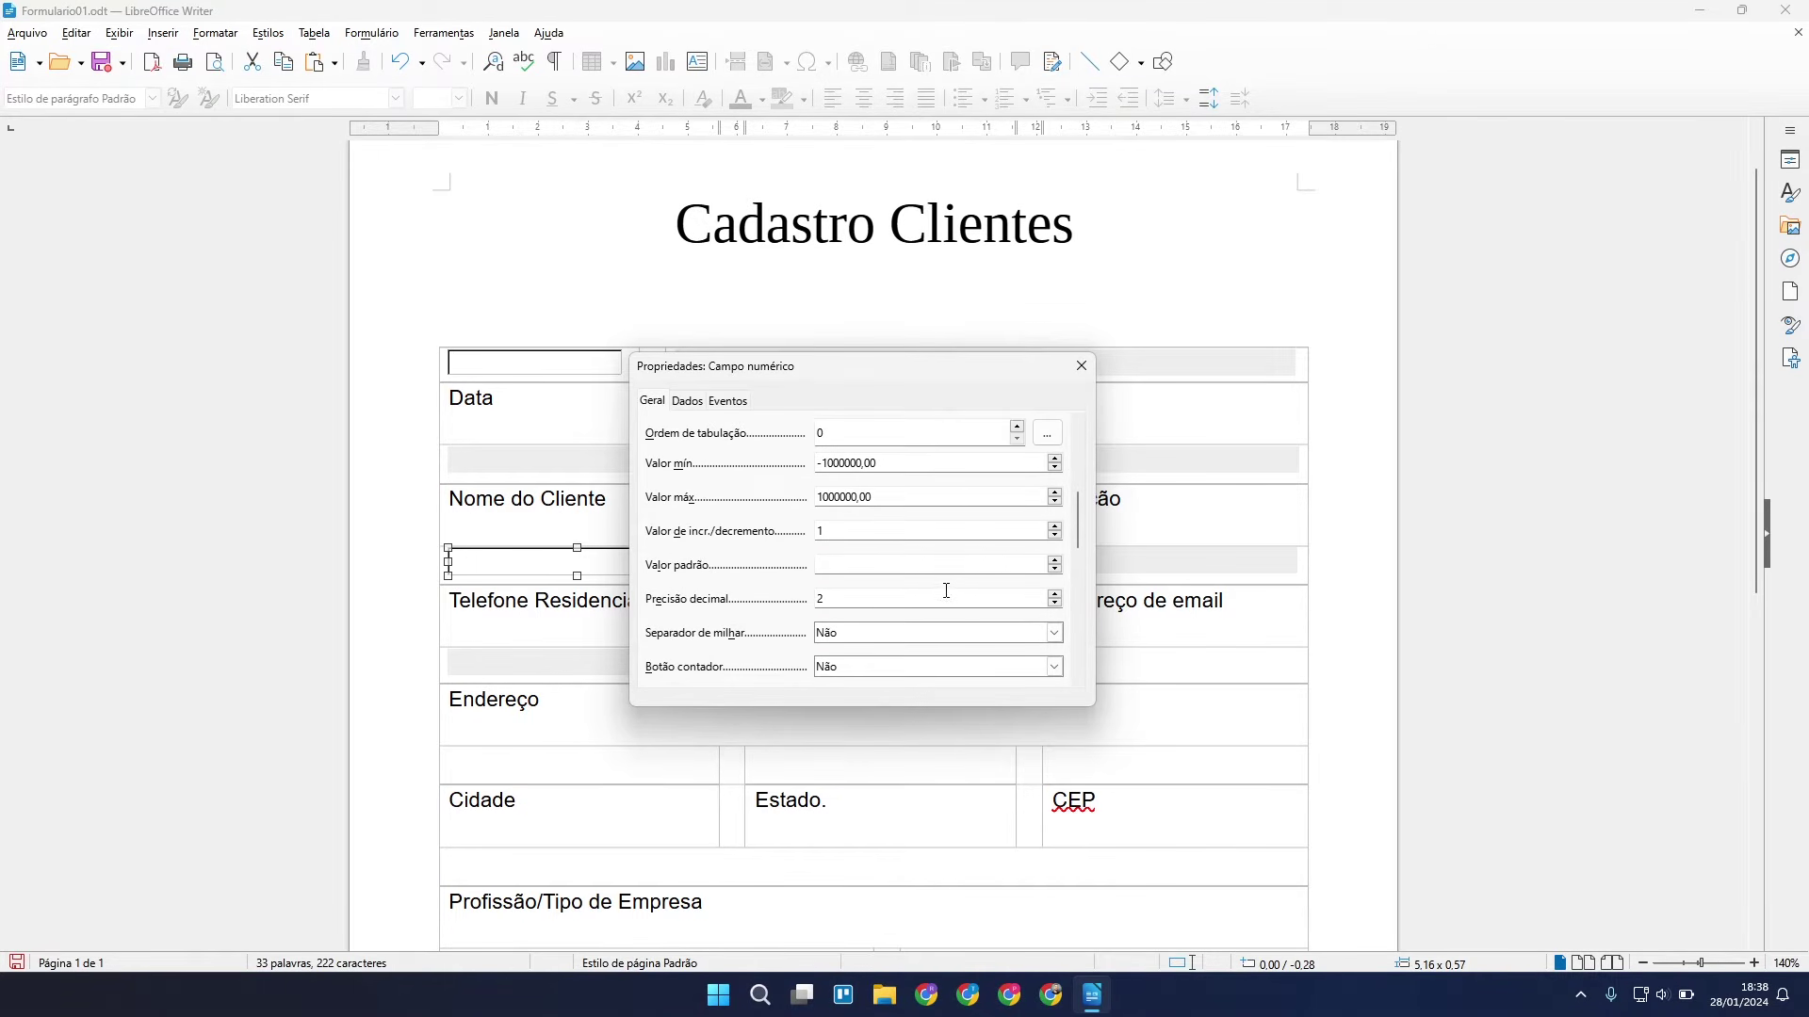
scroll(948, 591, "down", 1)
scroll(905, 546, "up", 1)
scroll(914, 565, "down", 1)
left_click(876, 531)
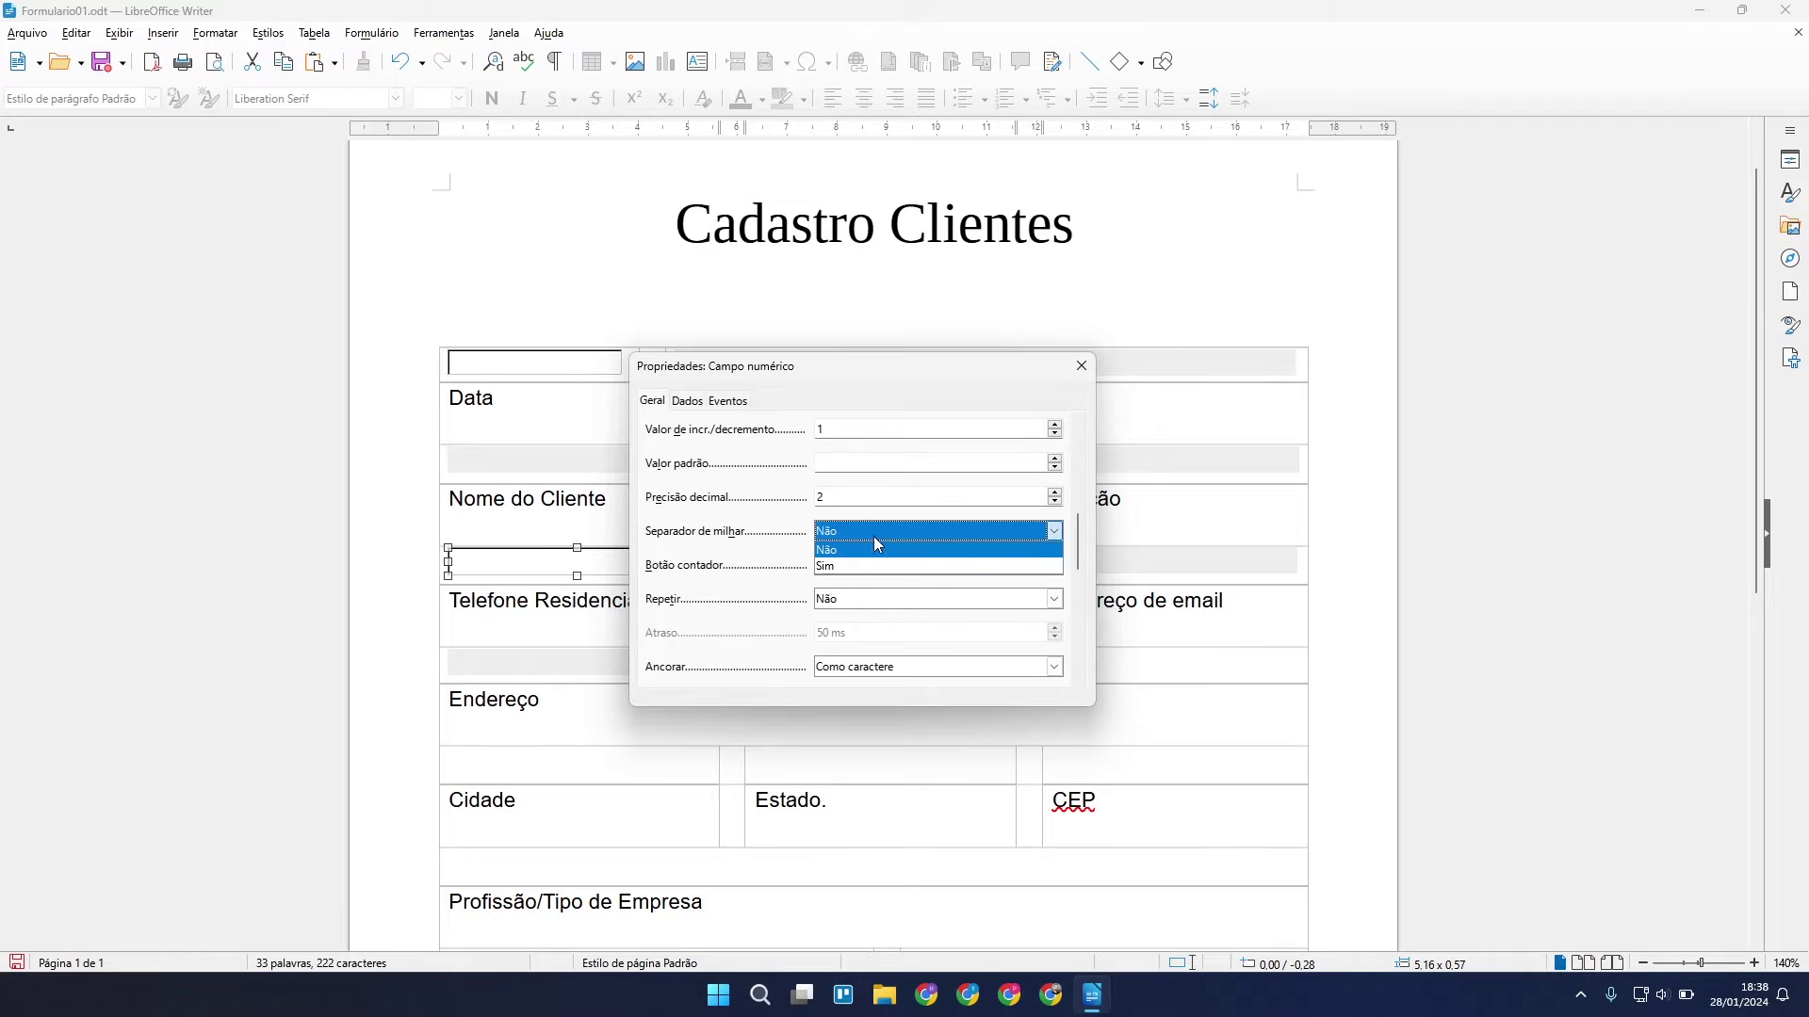
left_click(805, 530)
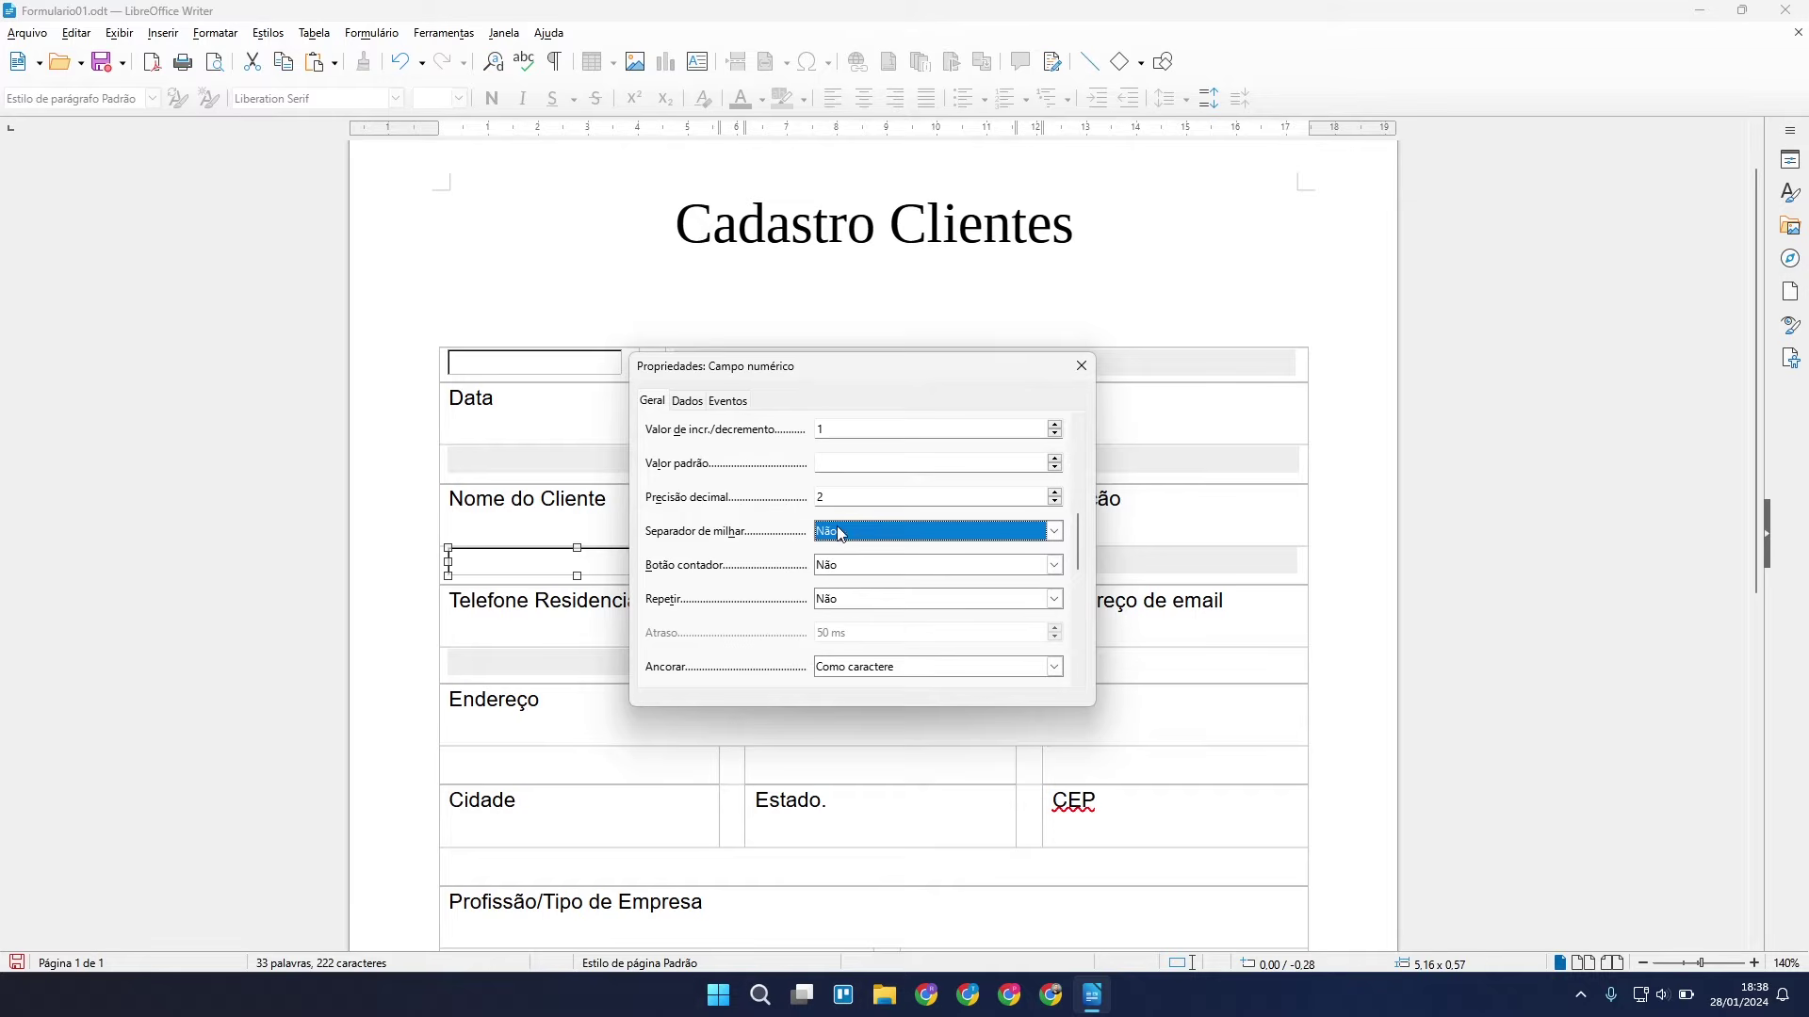
scroll(912, 575, "down", 3)
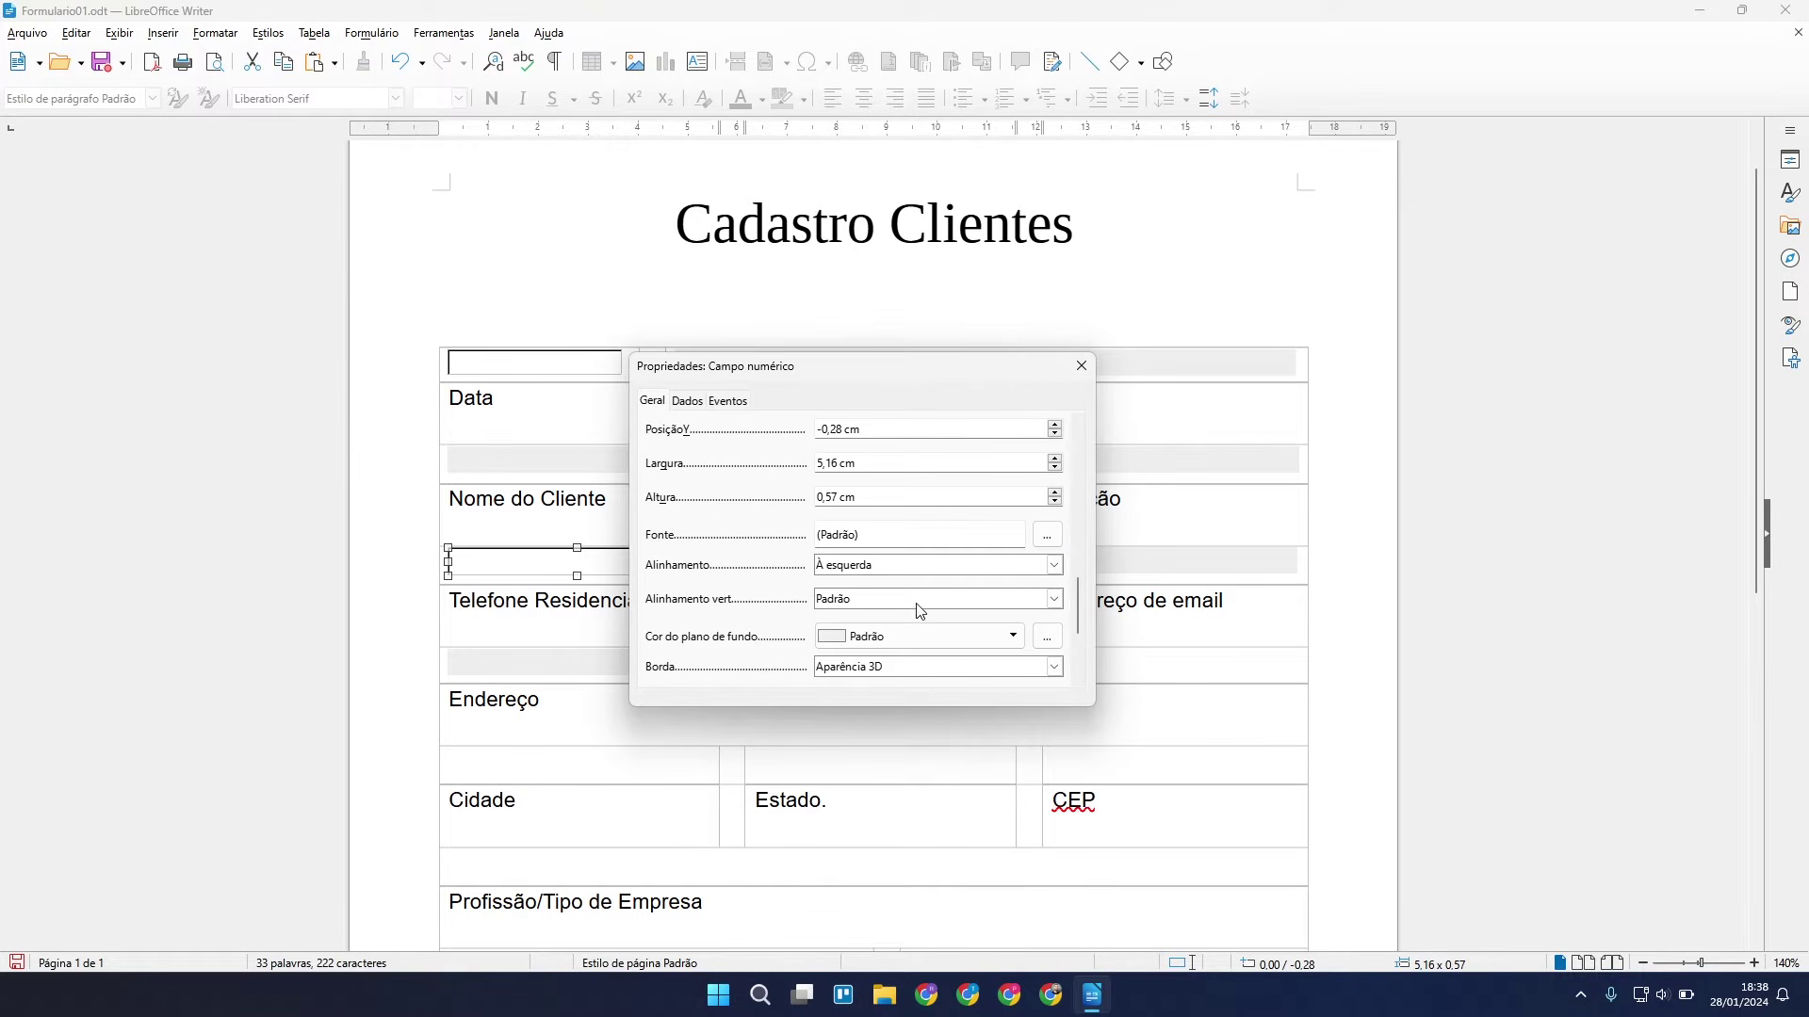
scroll(935, 637, "down", 1)
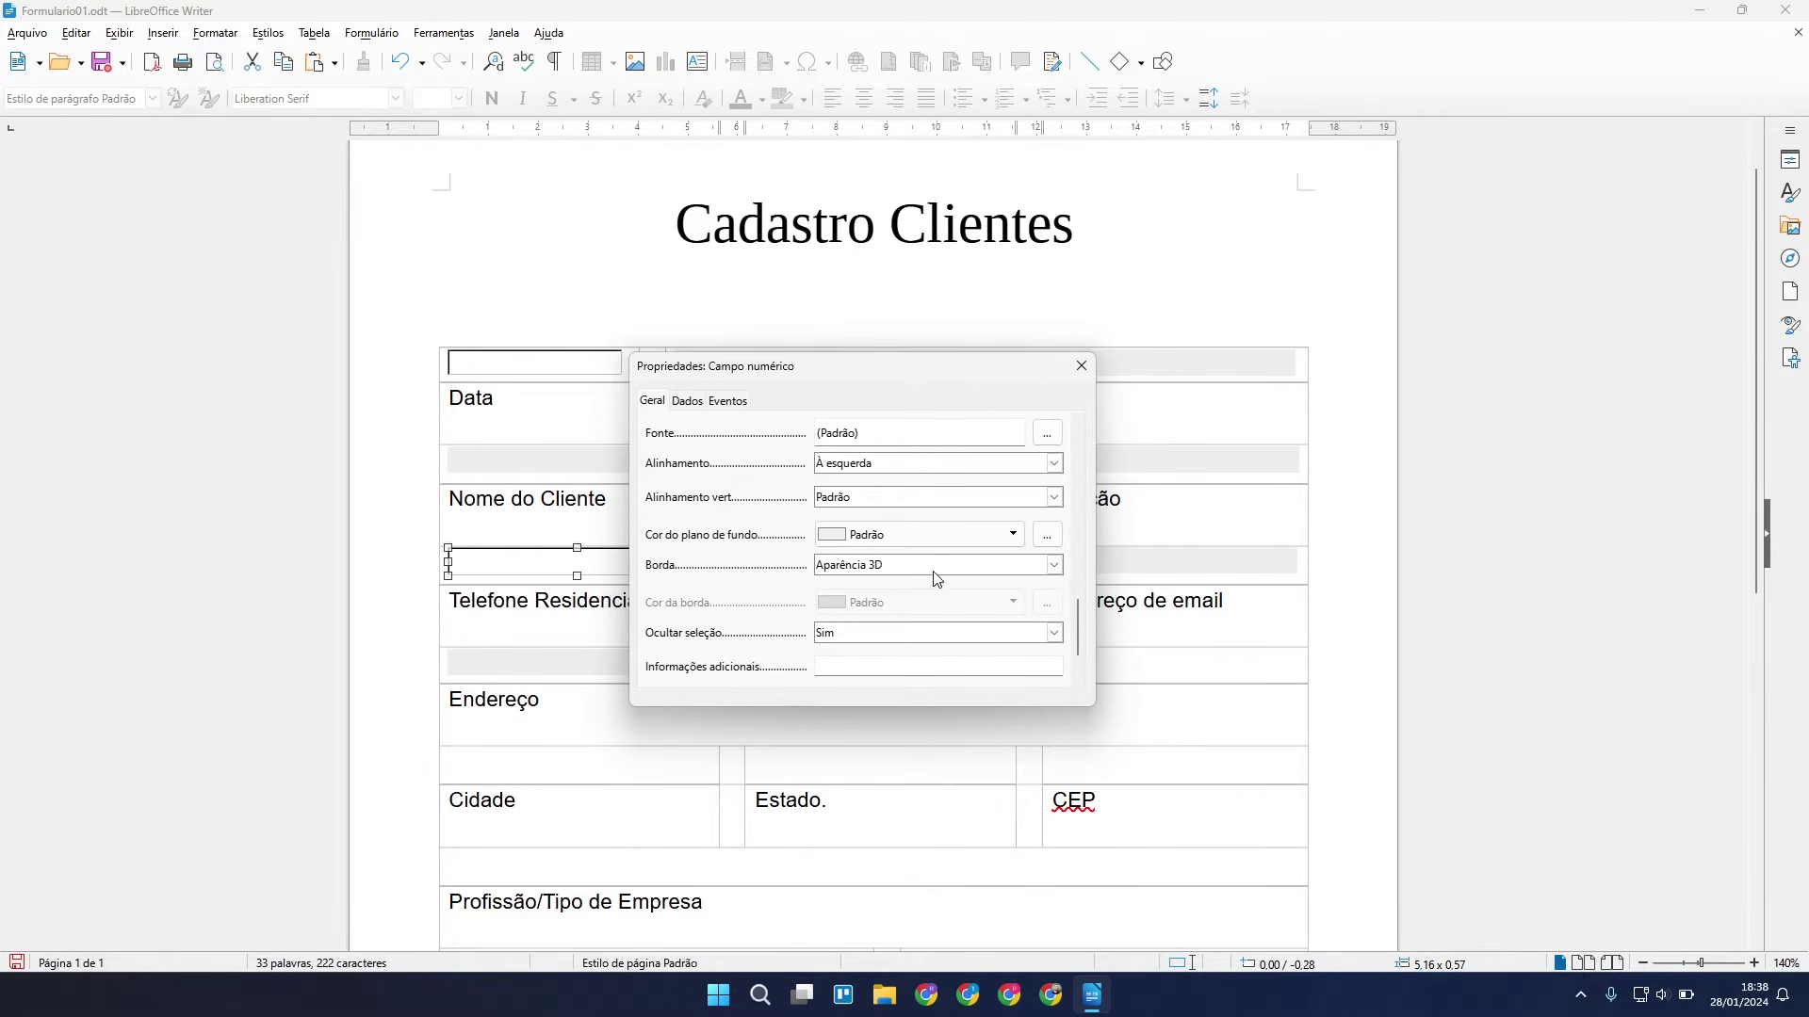
left_click(938, 535)
left_click(987, 626)
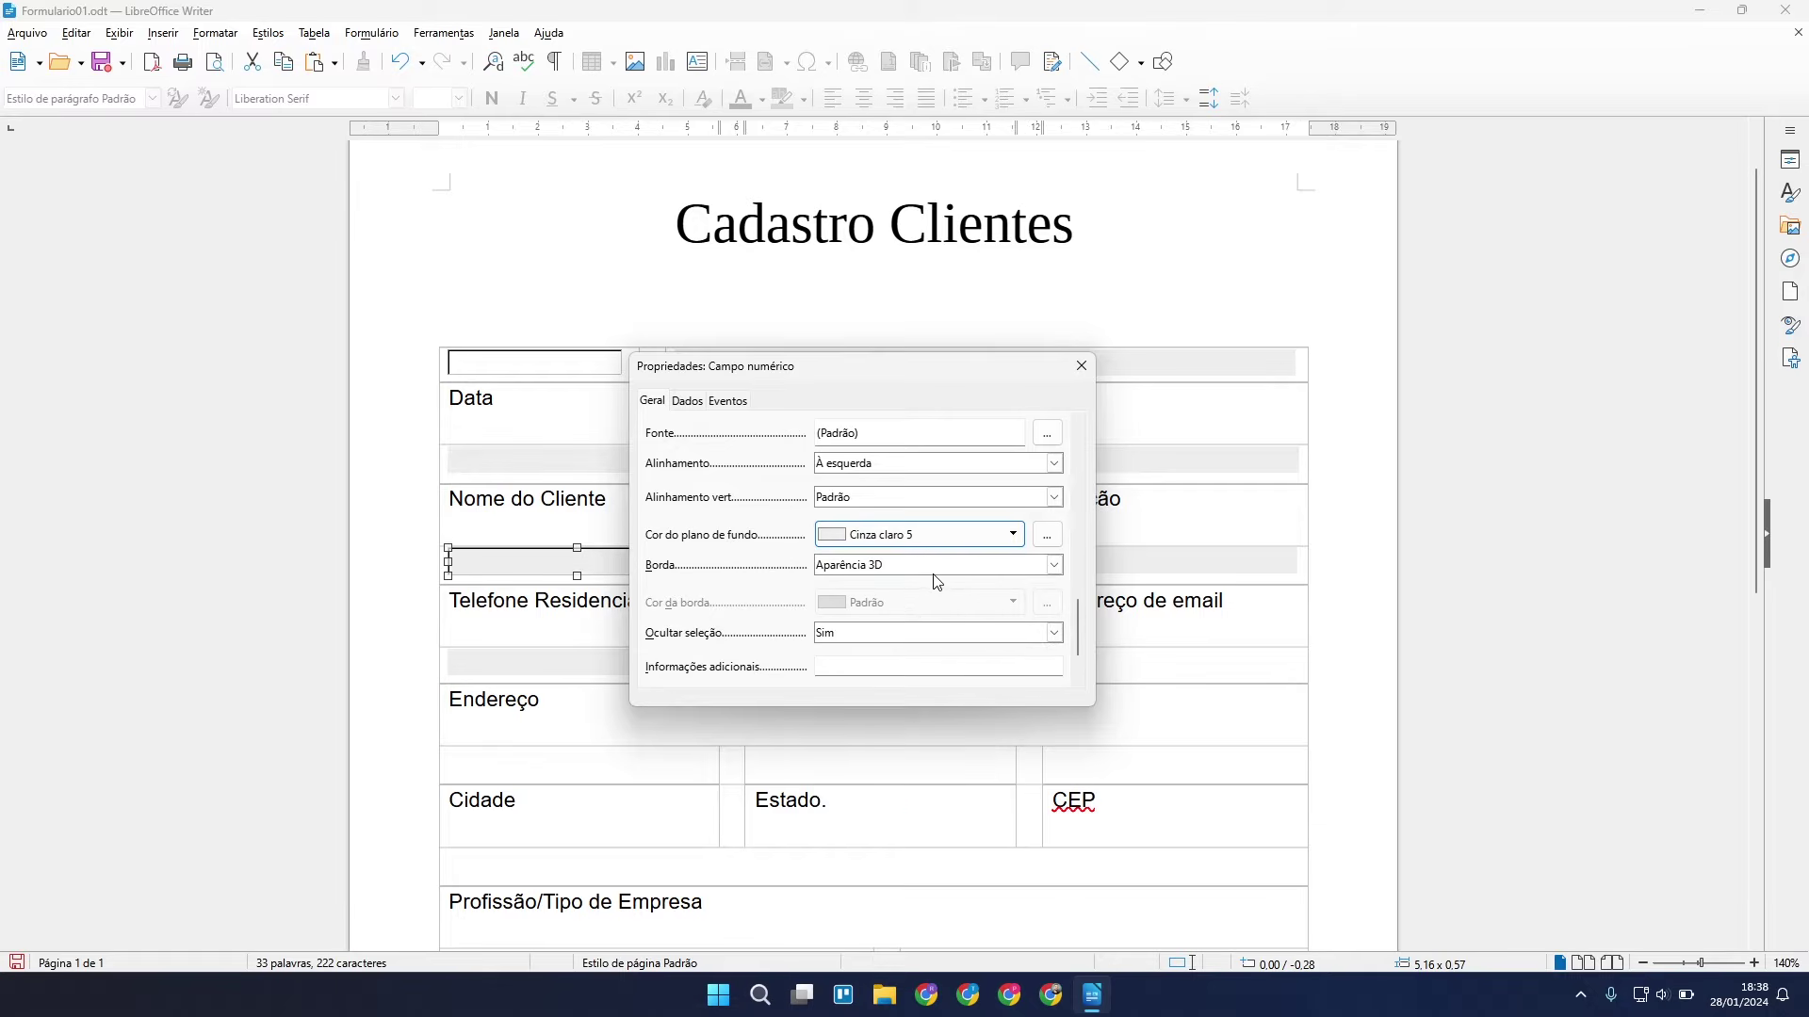
left_click(935, 572)
left_click(911, 583)
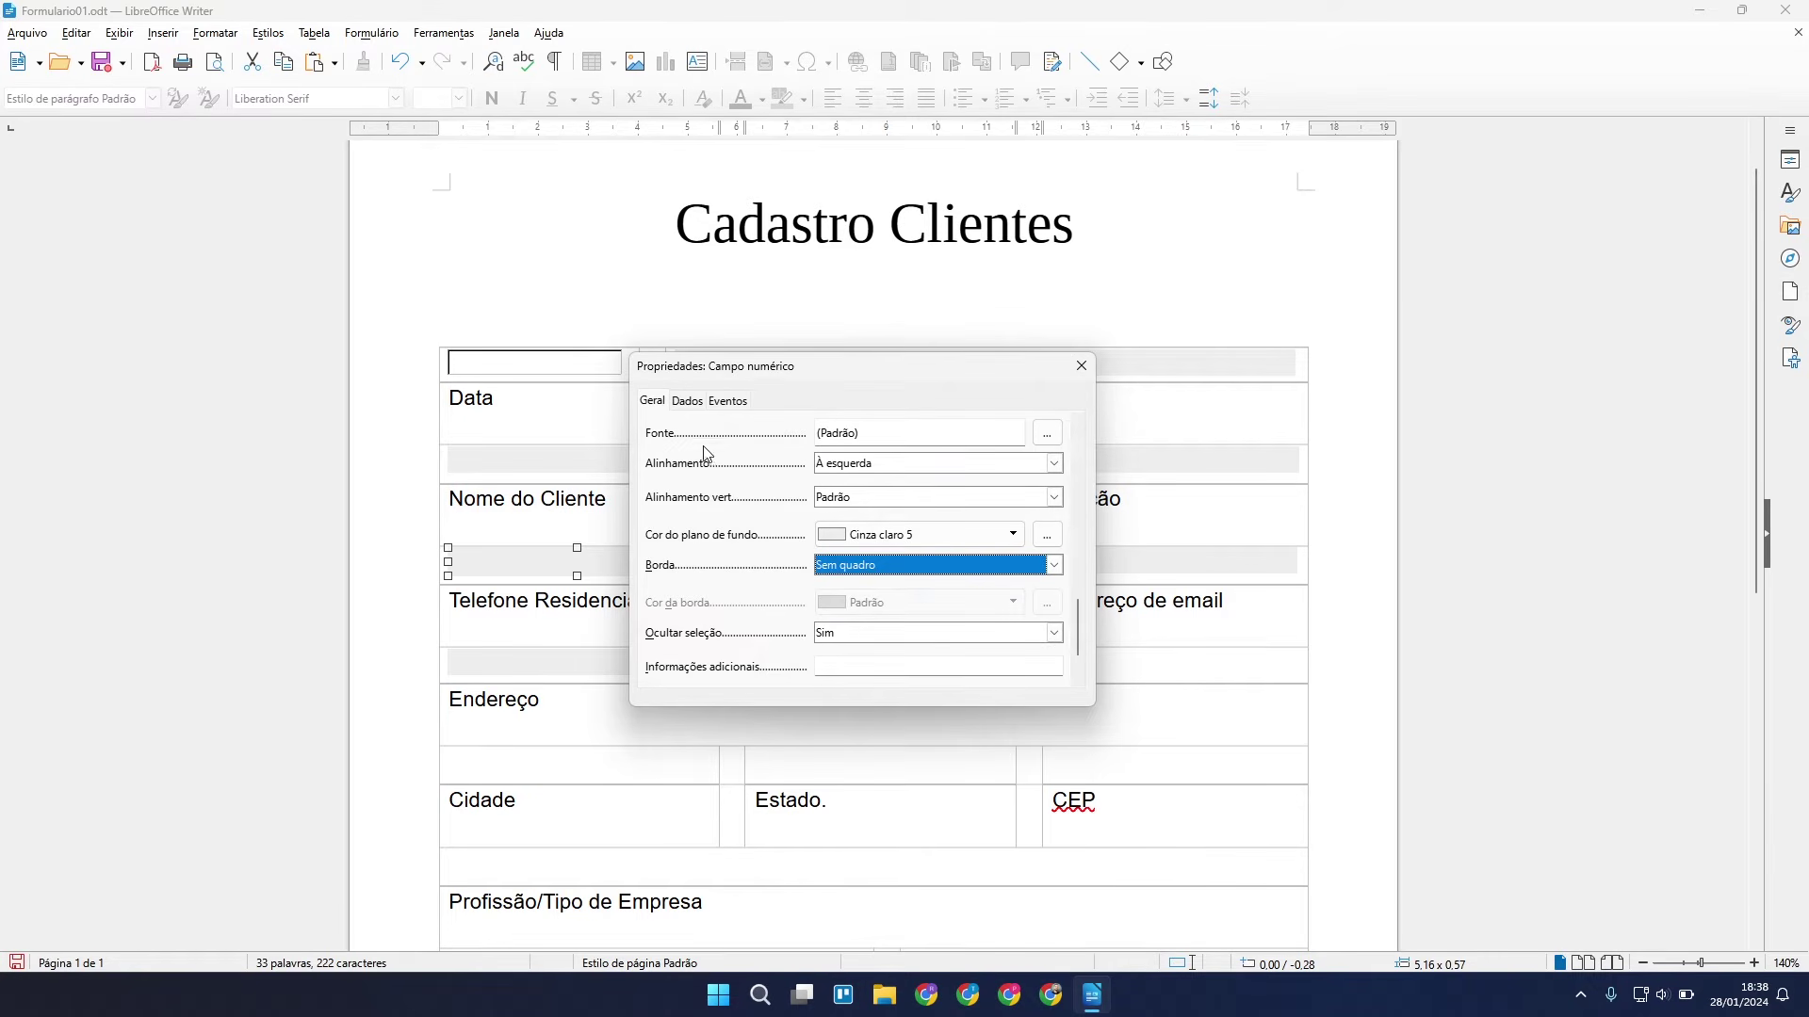
left_click(1081, 365)
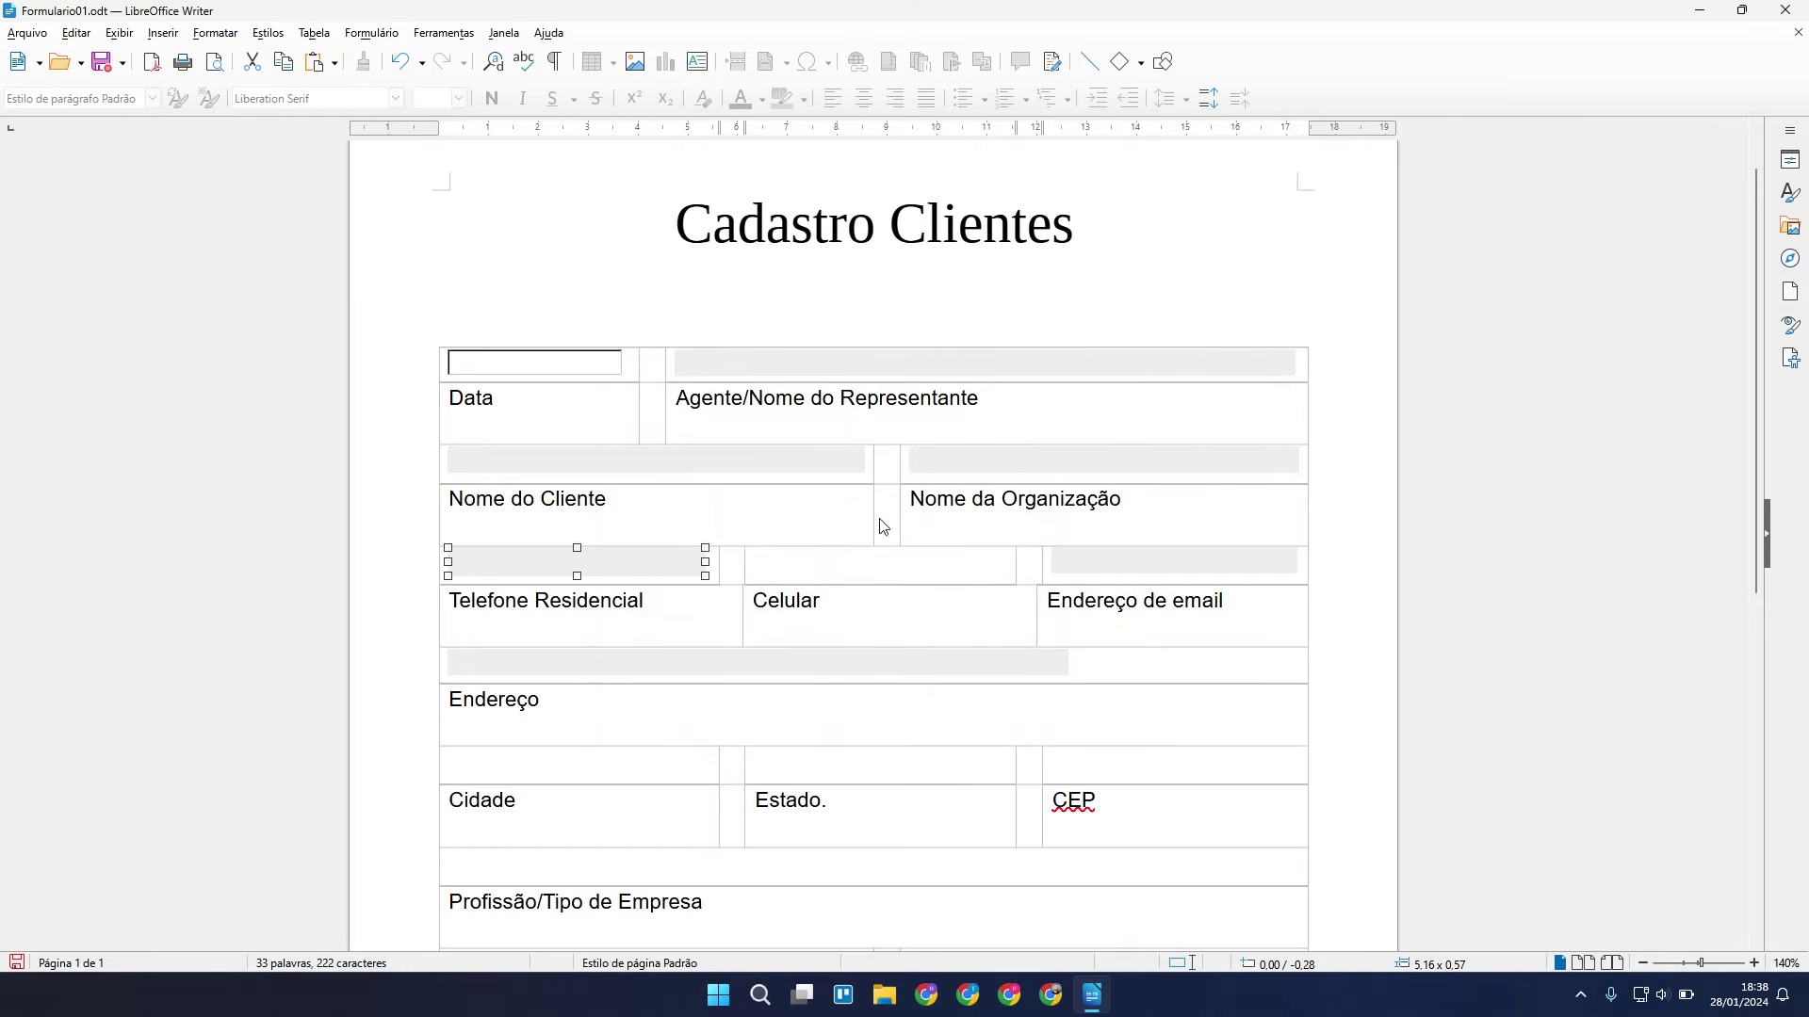
Copy the numeric field above Telefone Residencial into the empty cell above Celular.
left_click(779, 562)
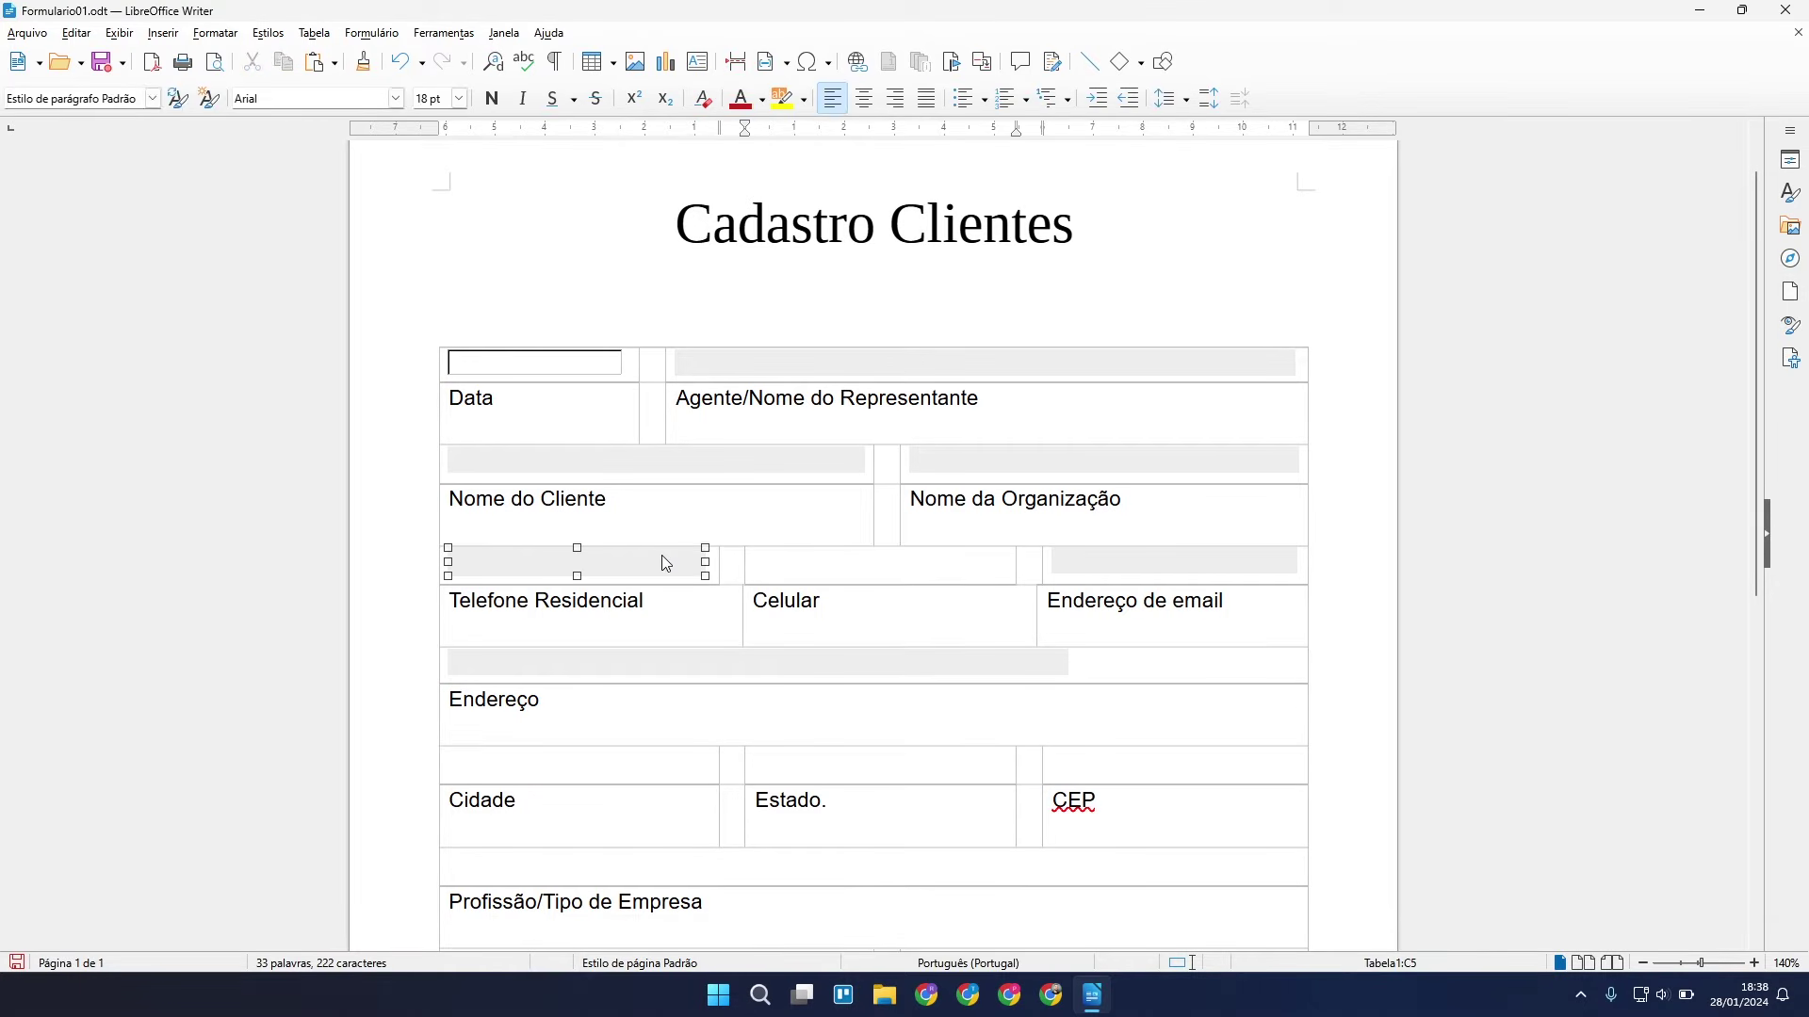
right_click(661, 563)
left_click(819, 569)
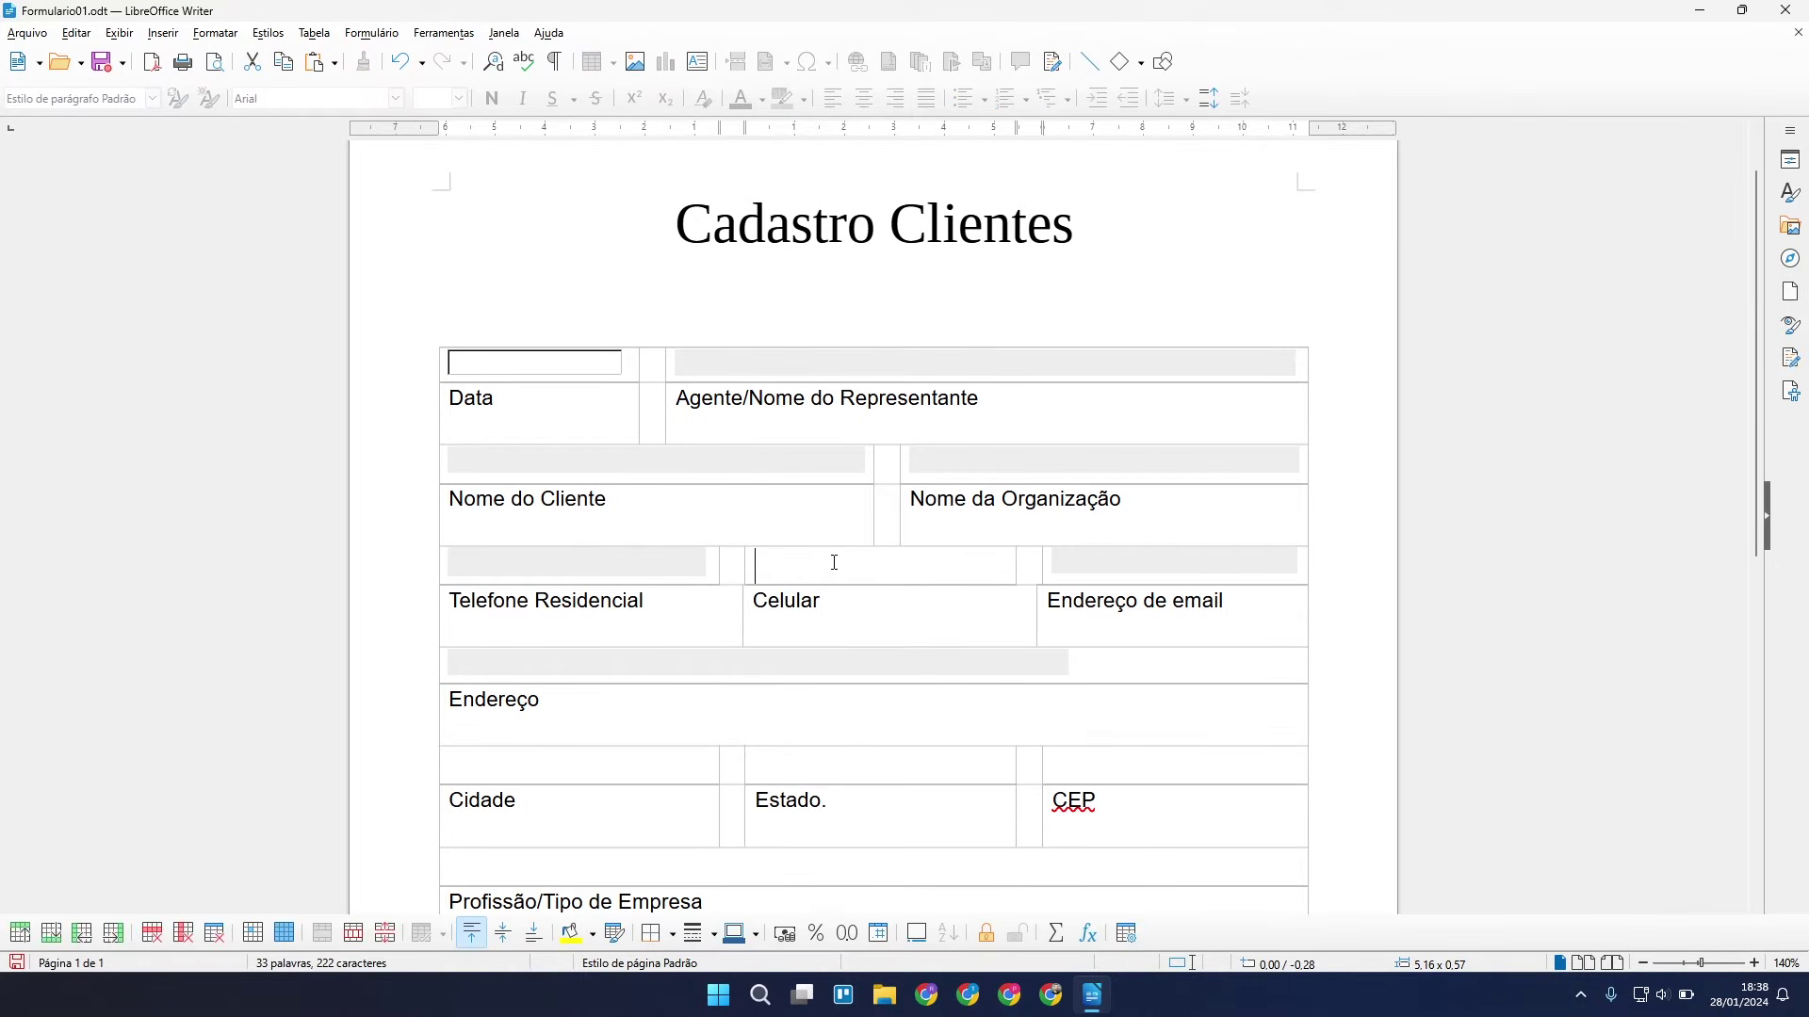
key("ctrl+v")
key("Escape")
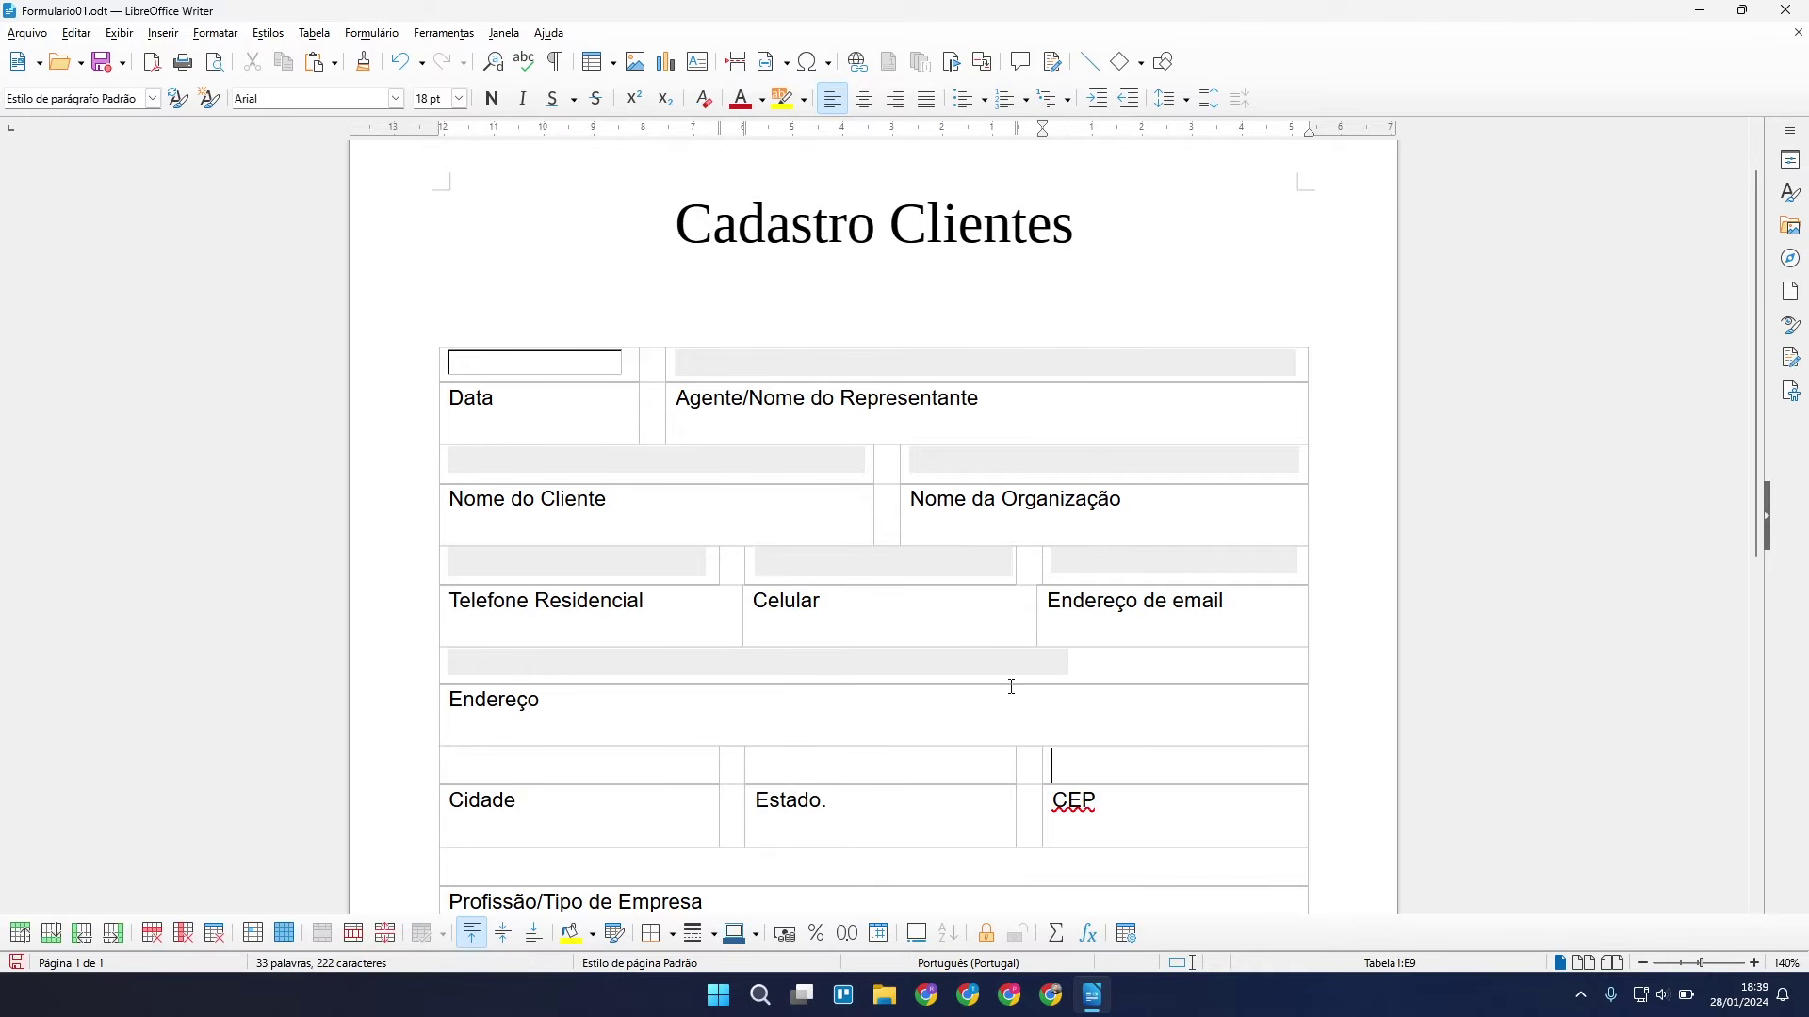
Copy the text box above Endereço de email into the empty cell above Cidade.
scroll(977, 704, "down", 3)
left_click(577, 648)
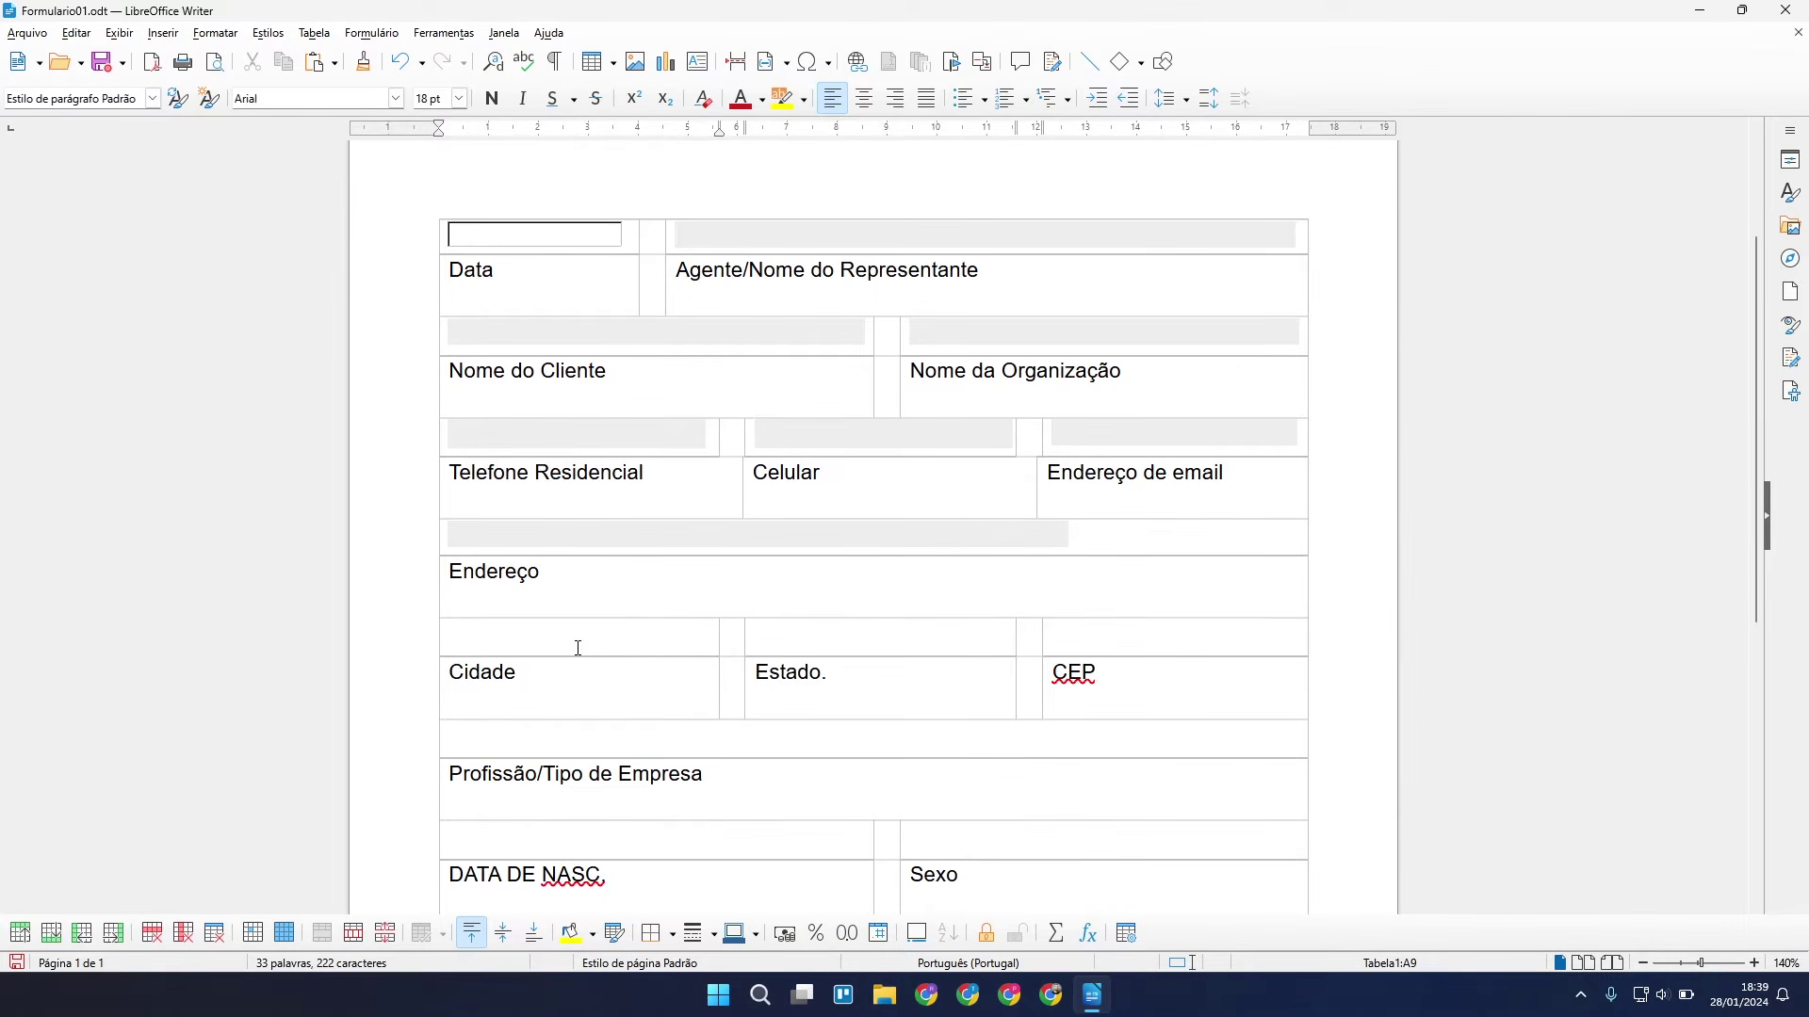
left_click(1096, 434)
key("ctrl+c")
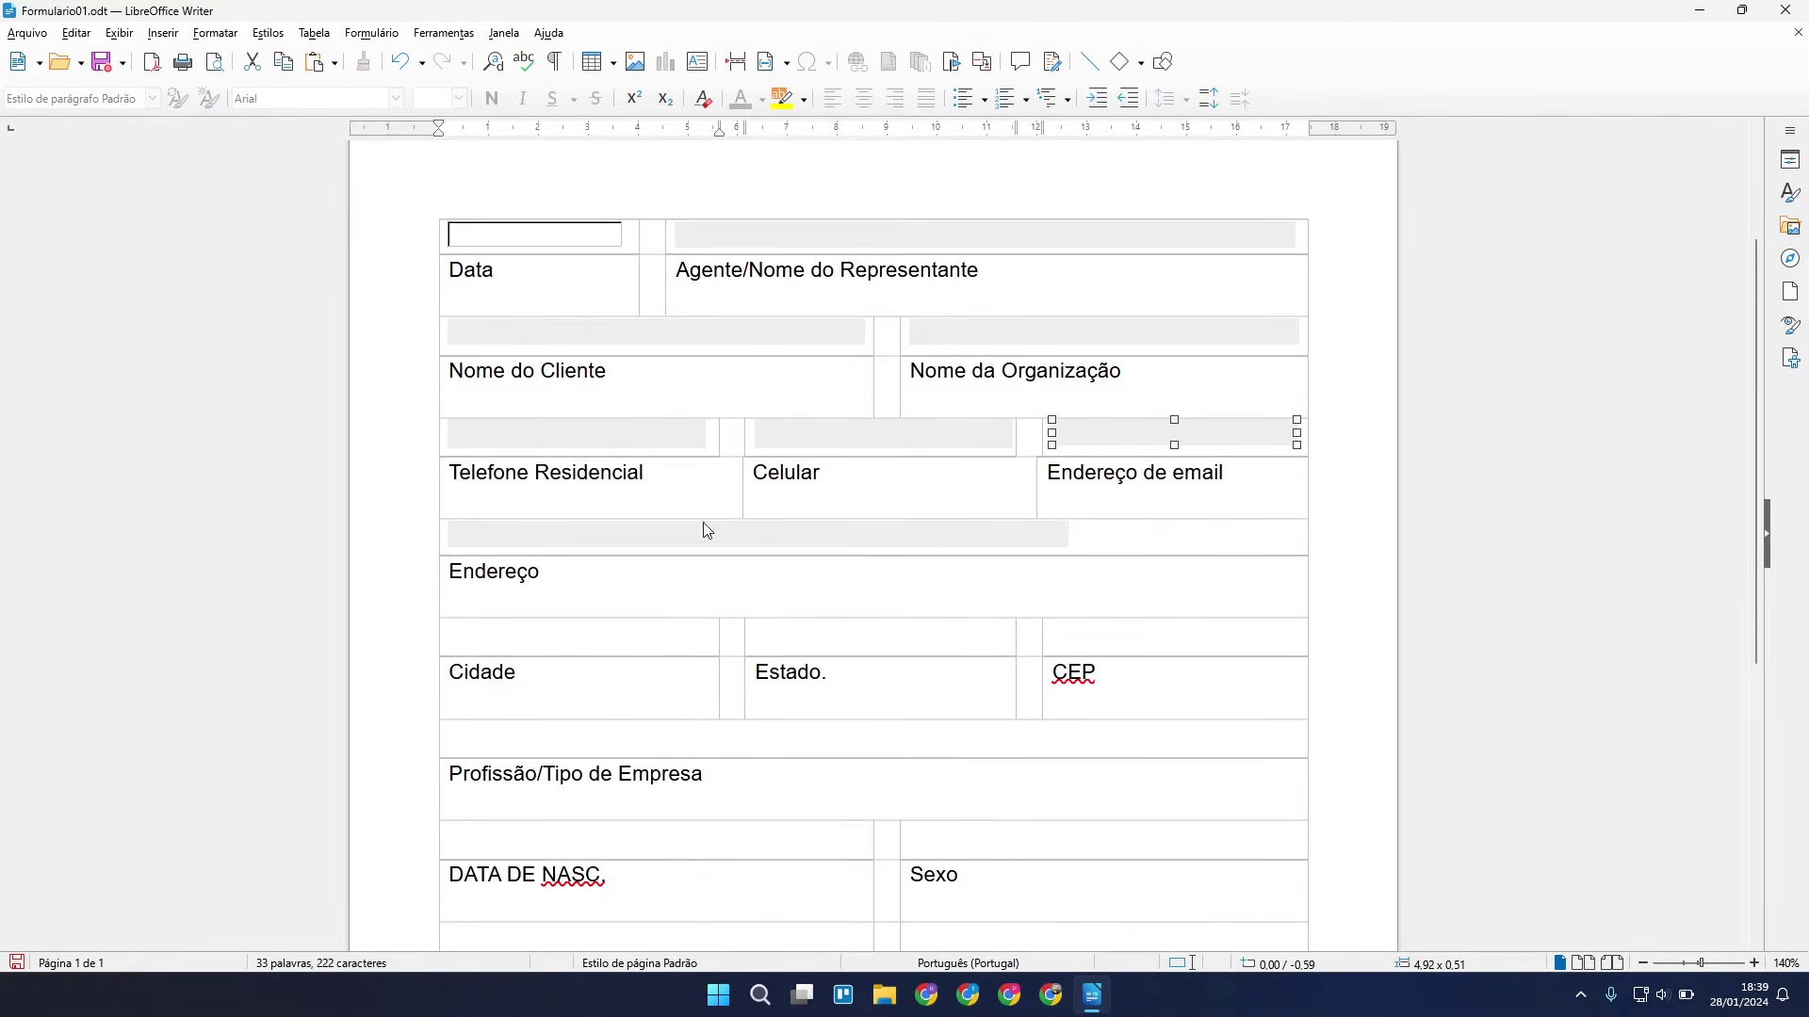
left_click(557, 634)
key("ctrl+v")
Insert a list box about 5 cm wide and 0.5 cm high in the empty cell above Estado, without linking a data source.
left_click(849, 622)
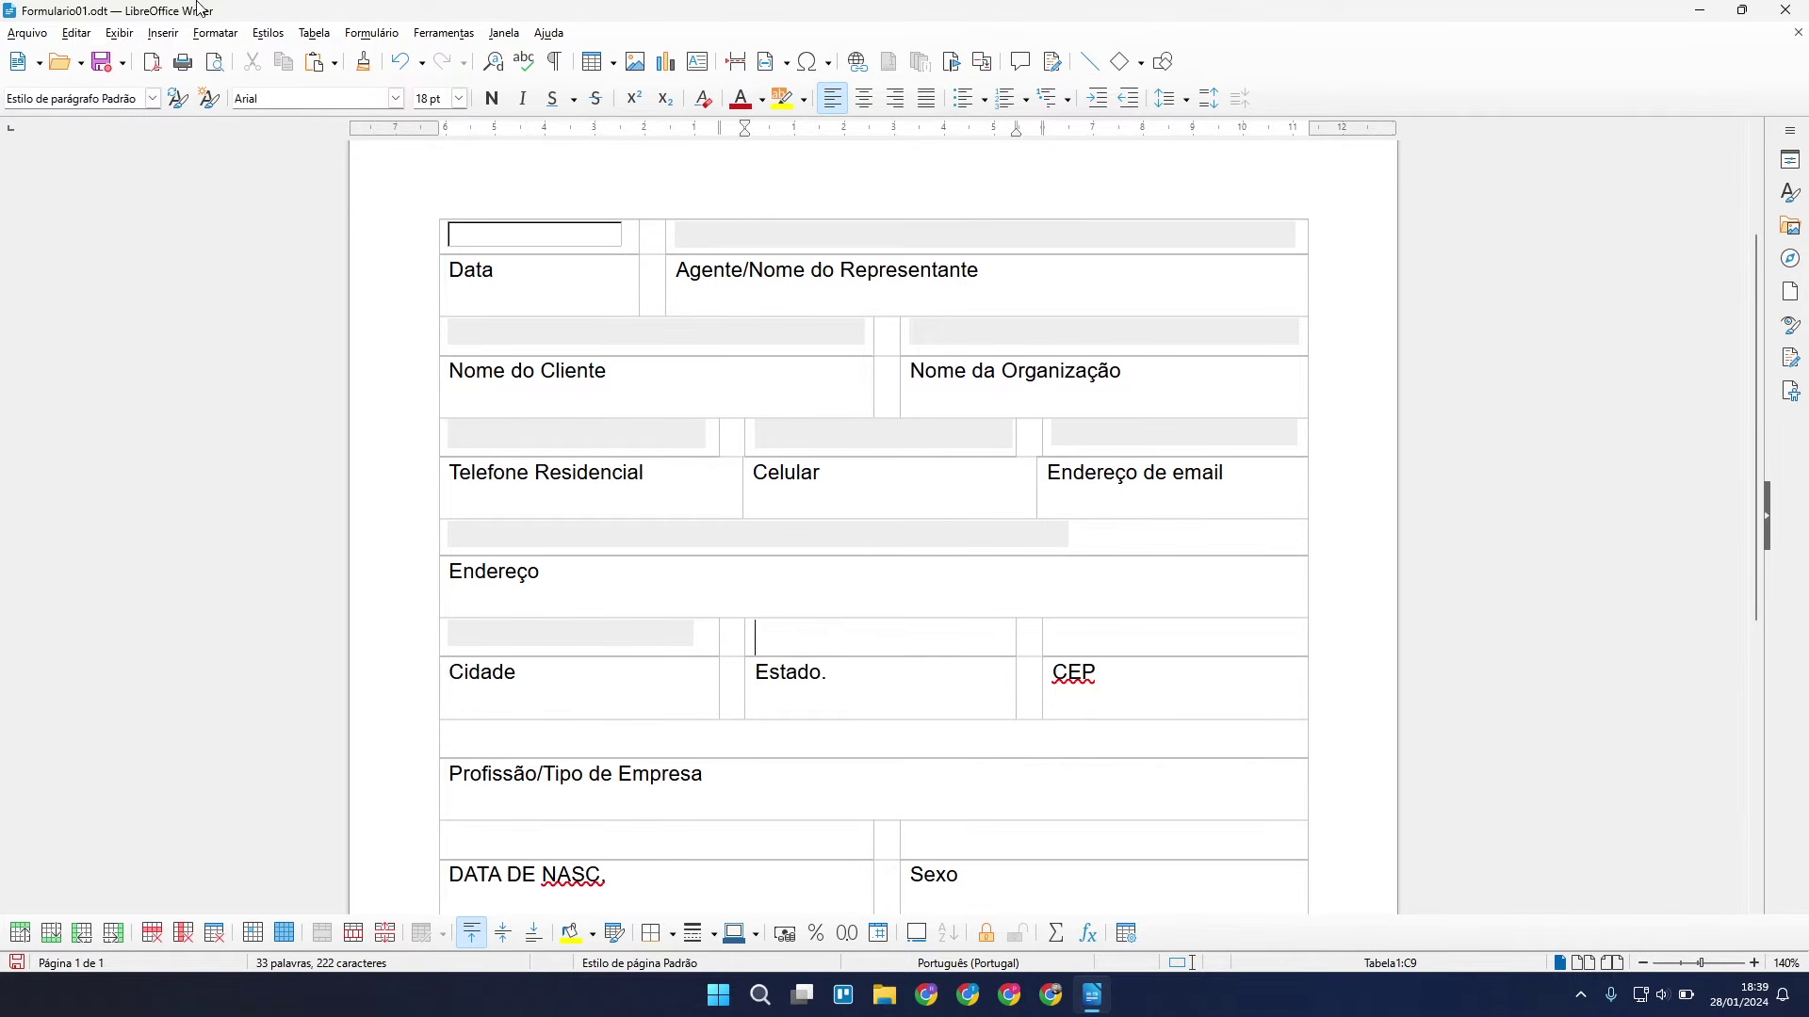
left_click(377, 34)
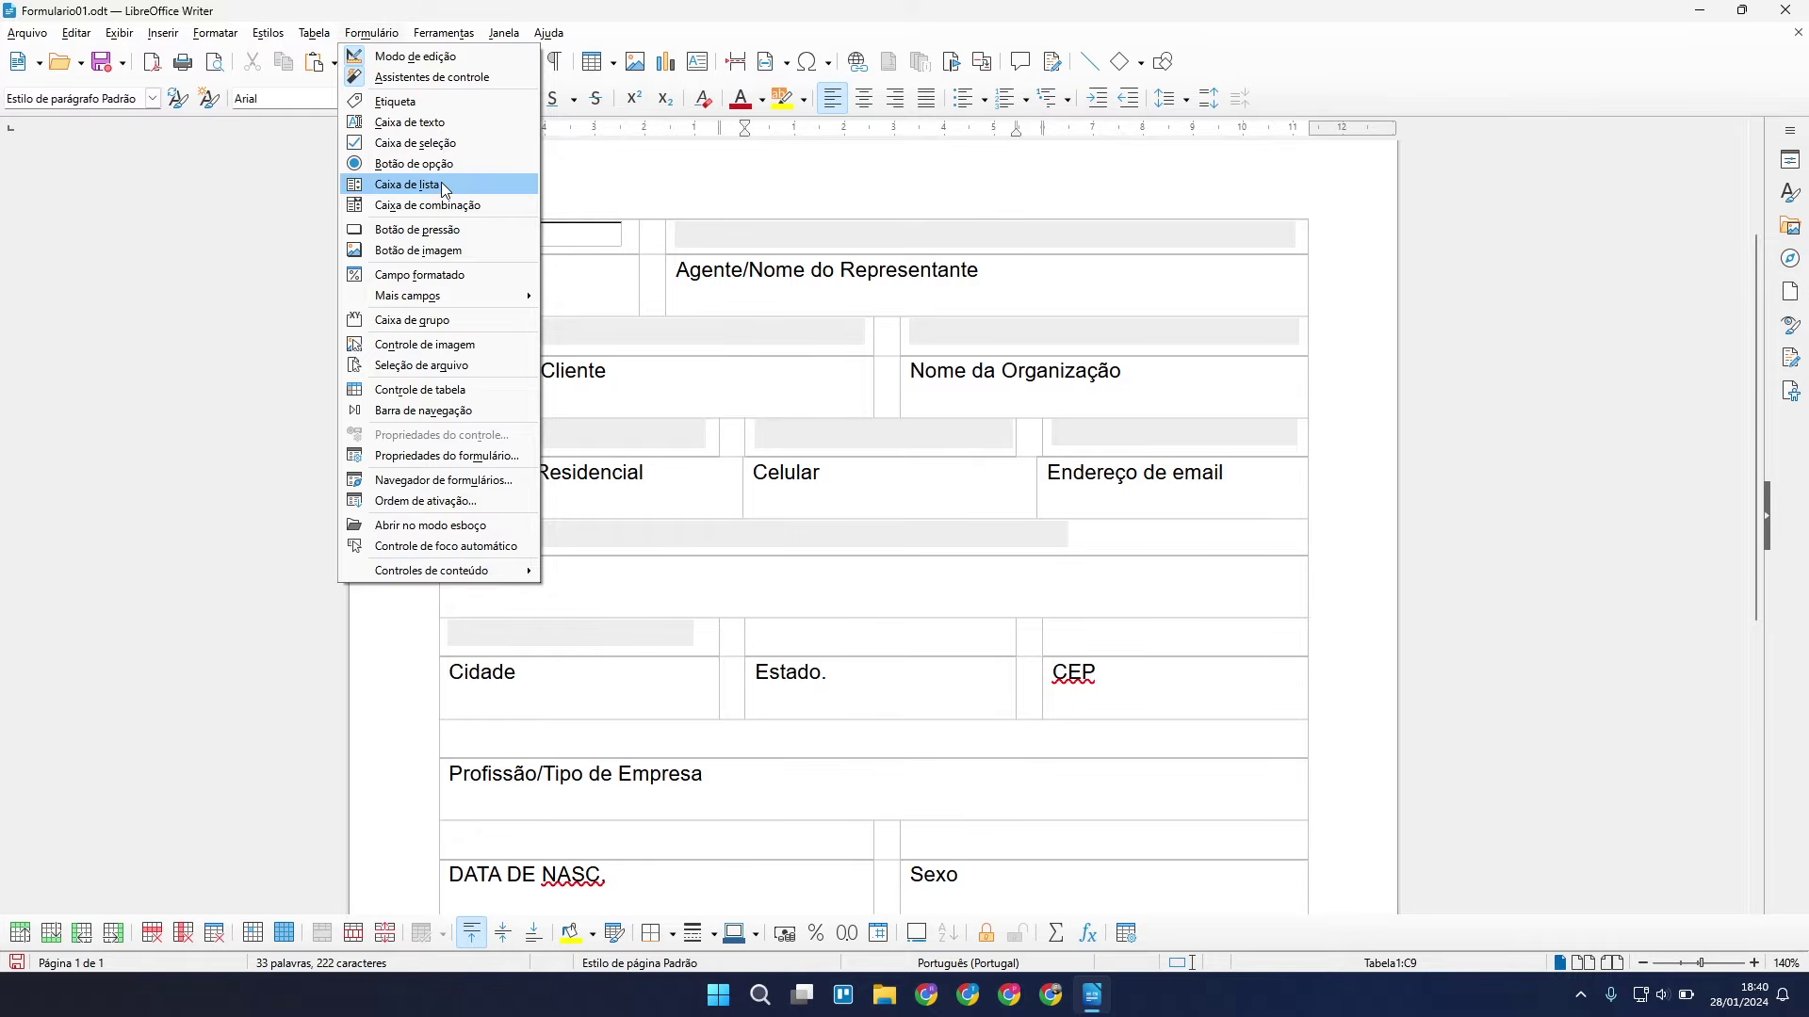
left_click(442, 188)
left_click_drag(754, 625, 1006, 649)
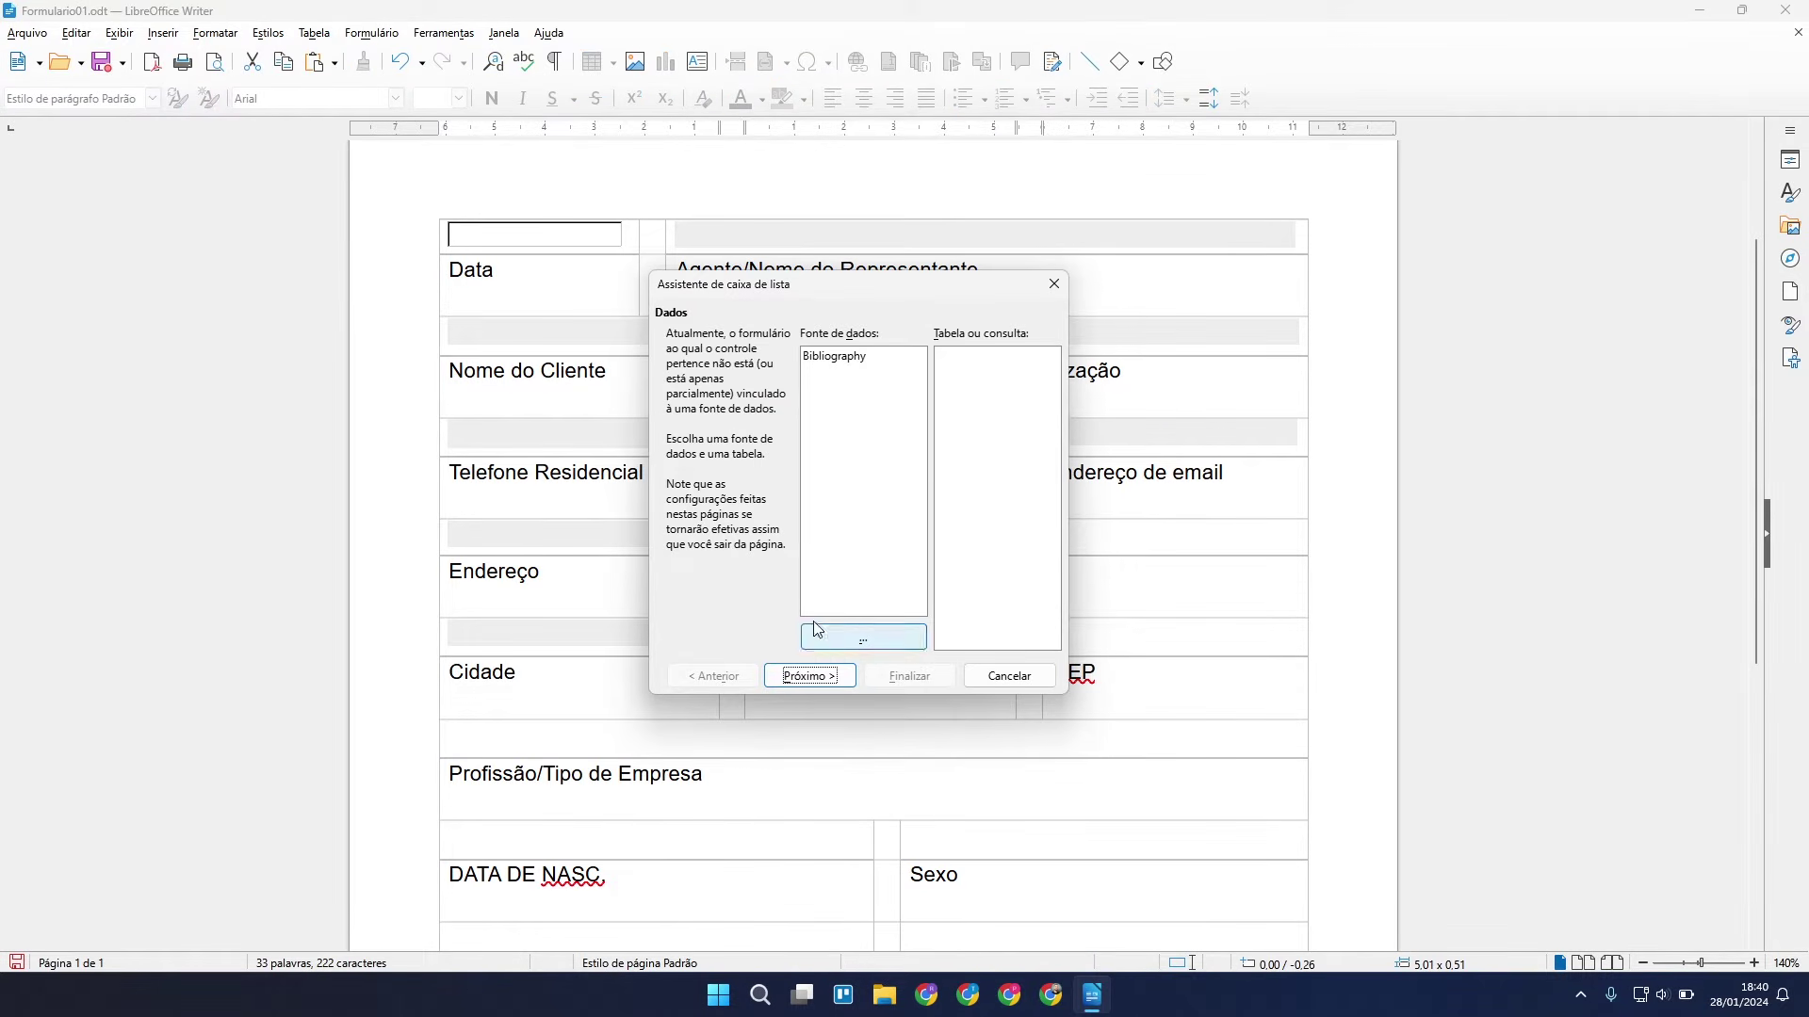
left_click(1008, 675)
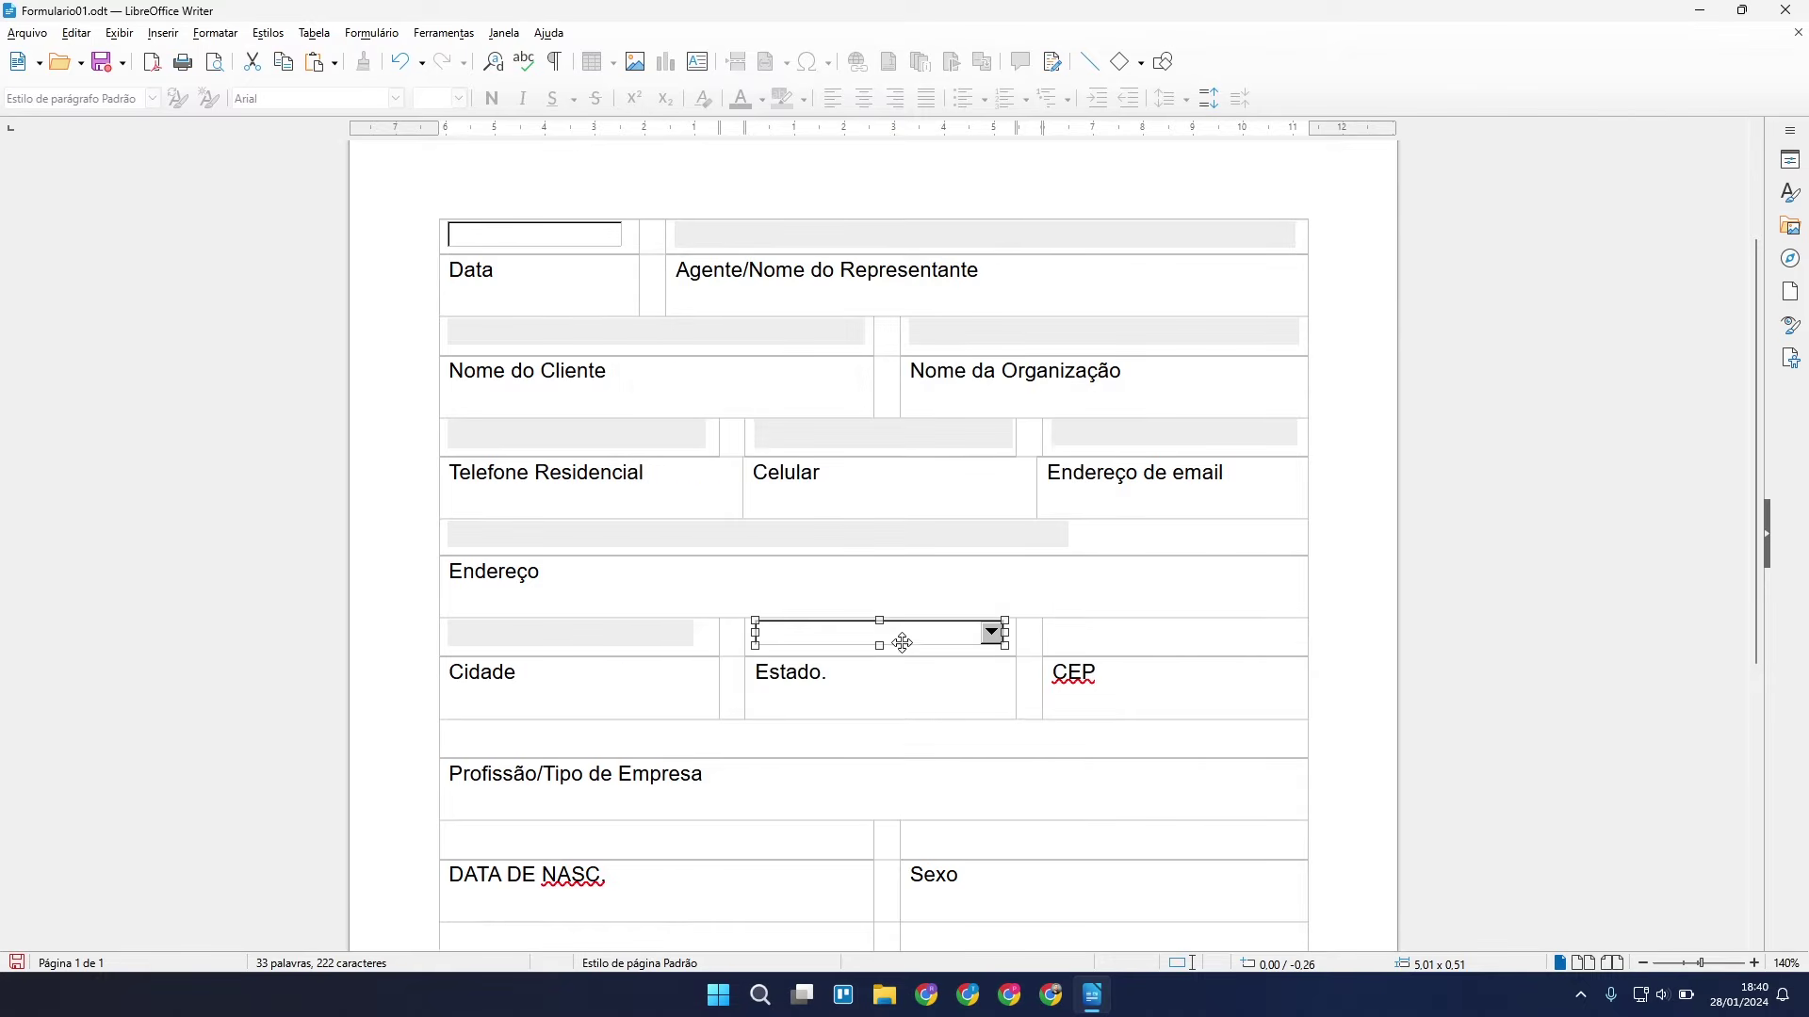
Add the list entries SC, PR, SP, RJ and BA to the list box above Estado.
right_click(902, 644)
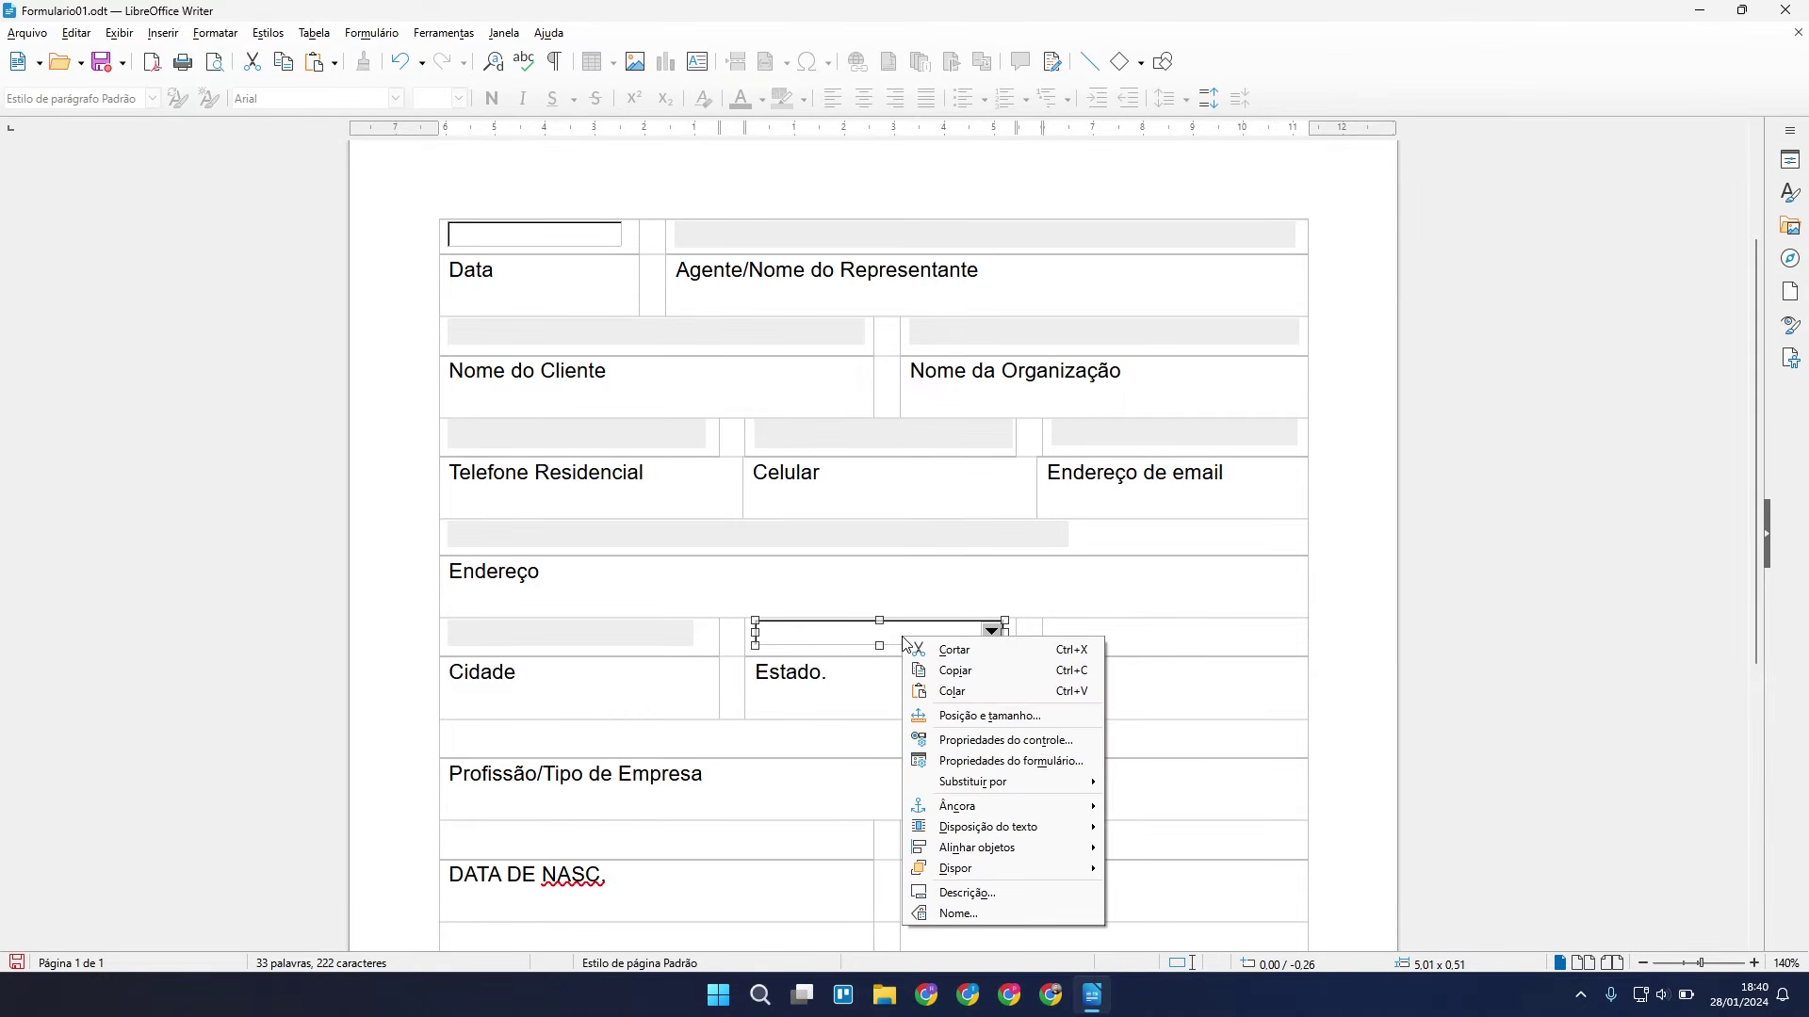
left_click(1004, 741)
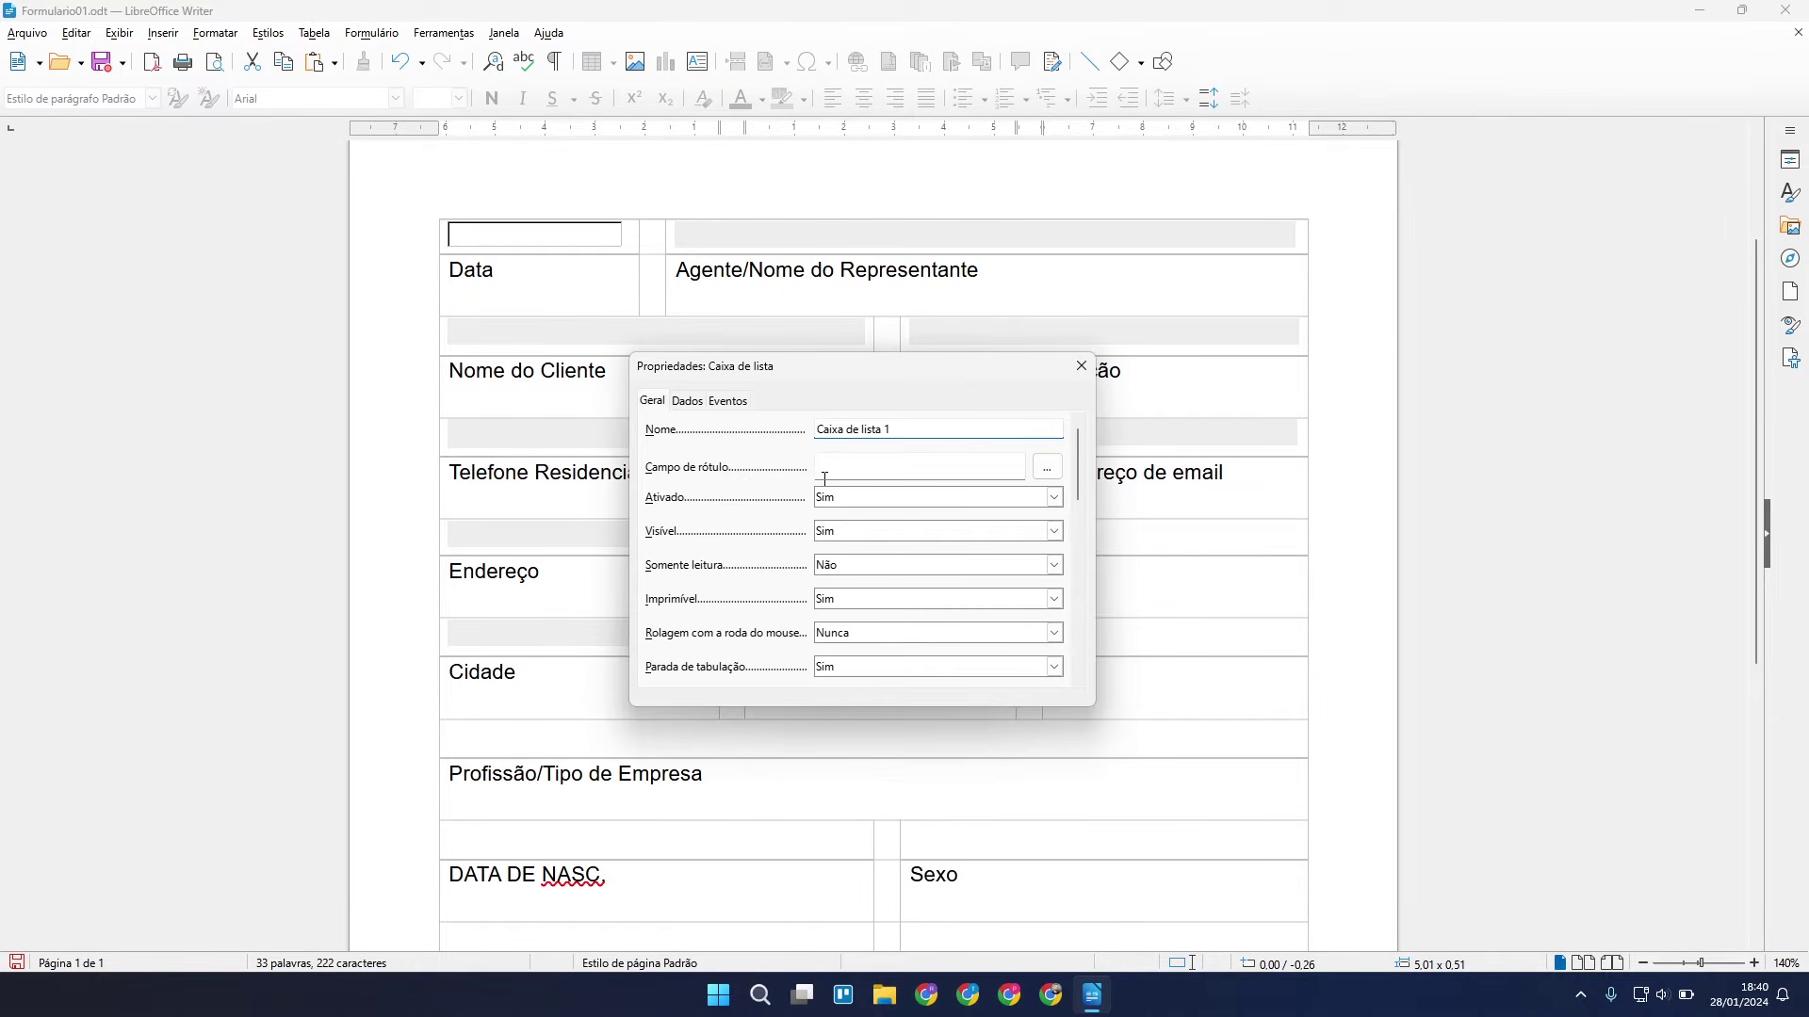
scroll(922, 572, "down", 5)
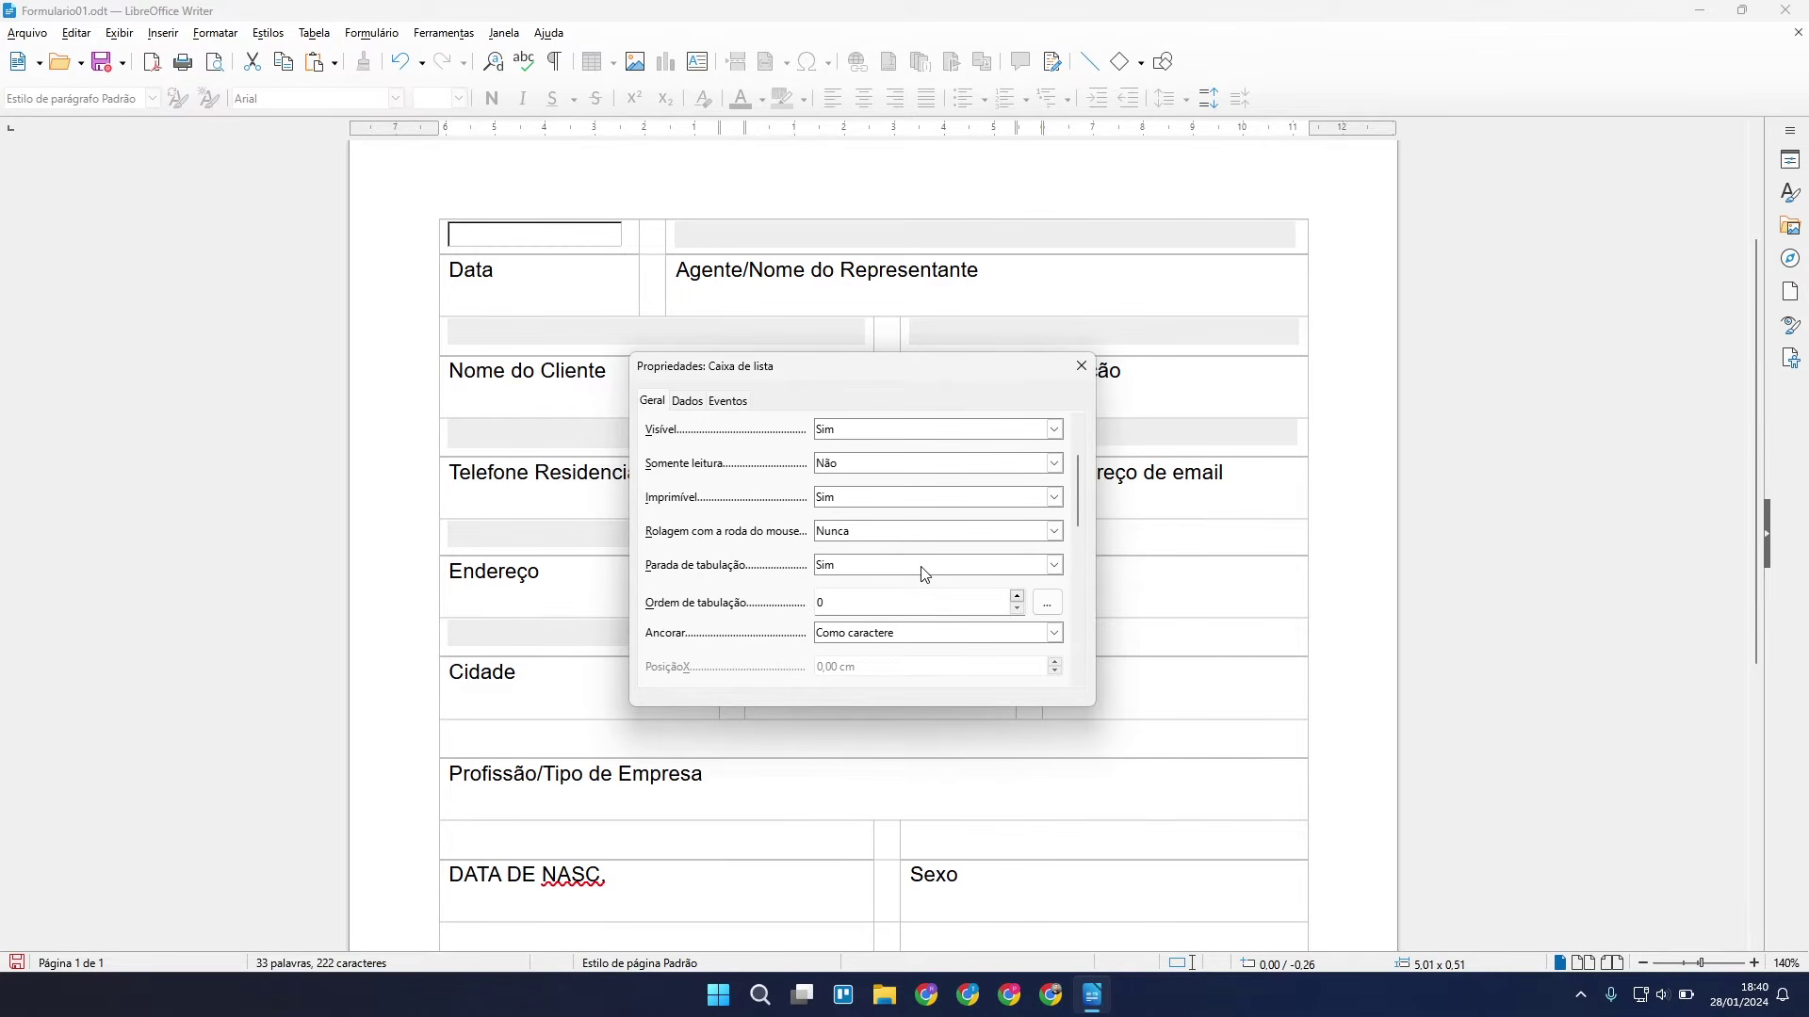
scroll(926, 575, "down", 2)
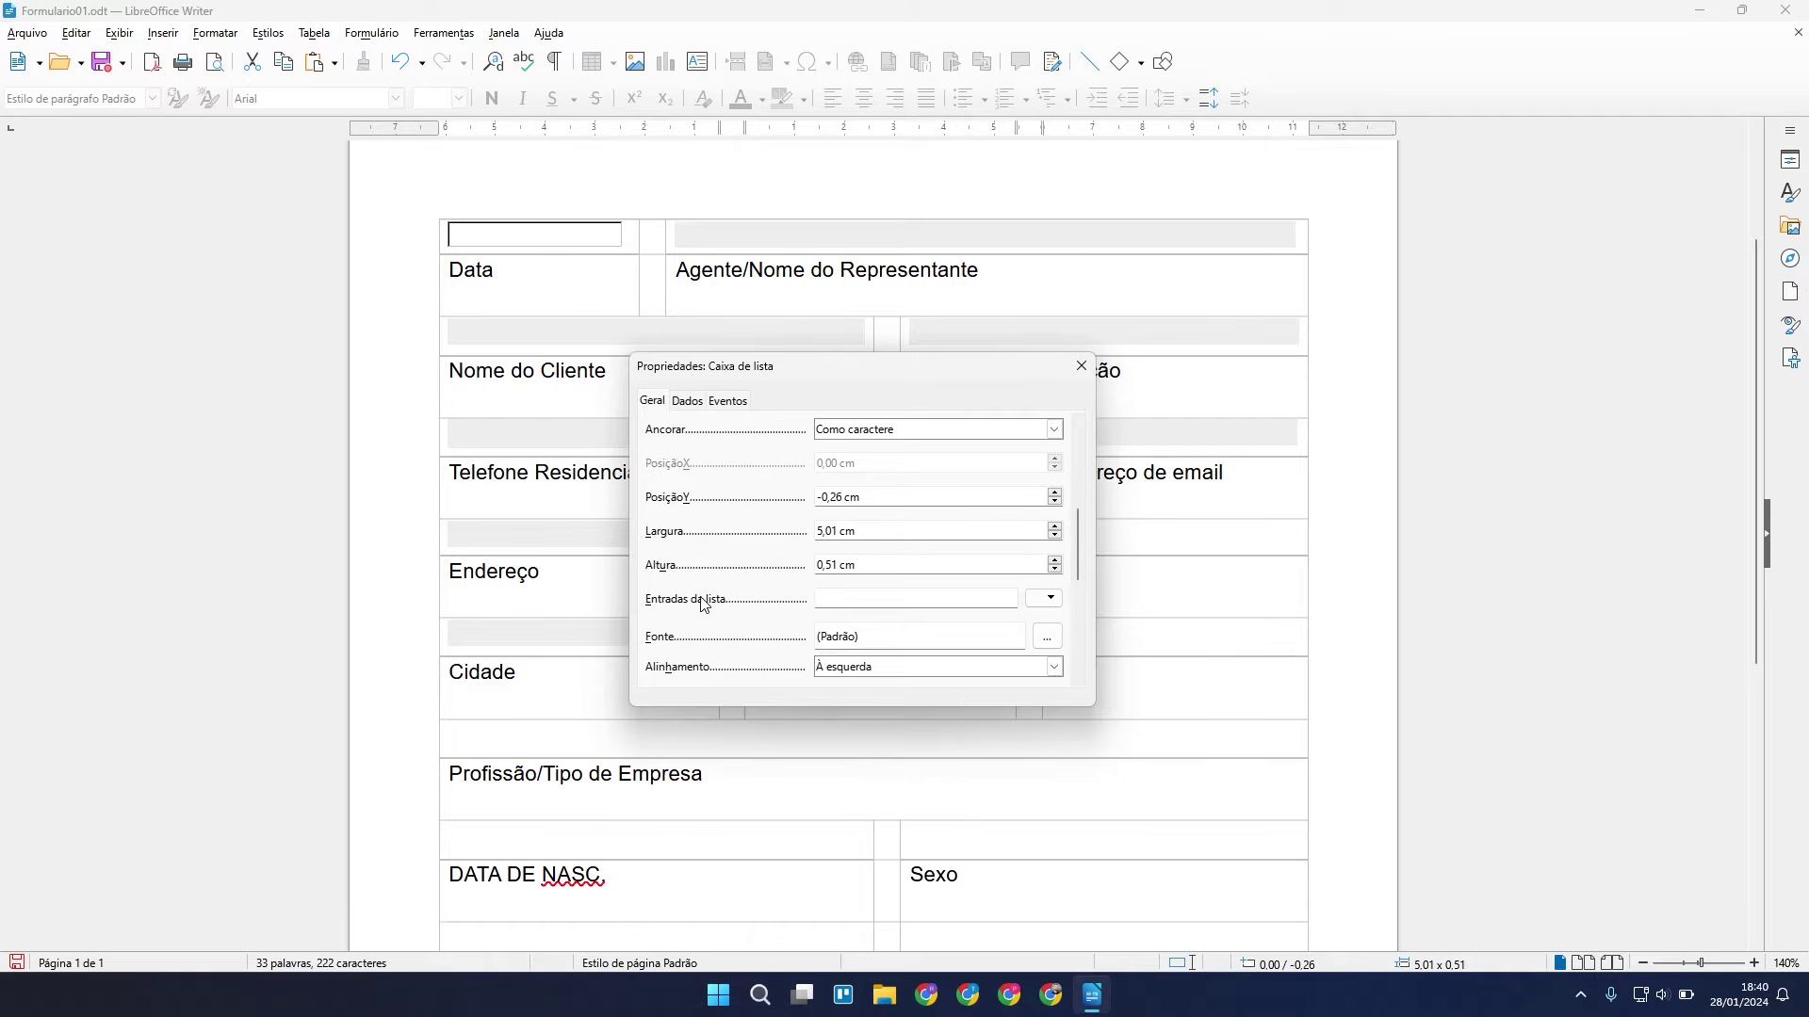
left_click(1051, 600)
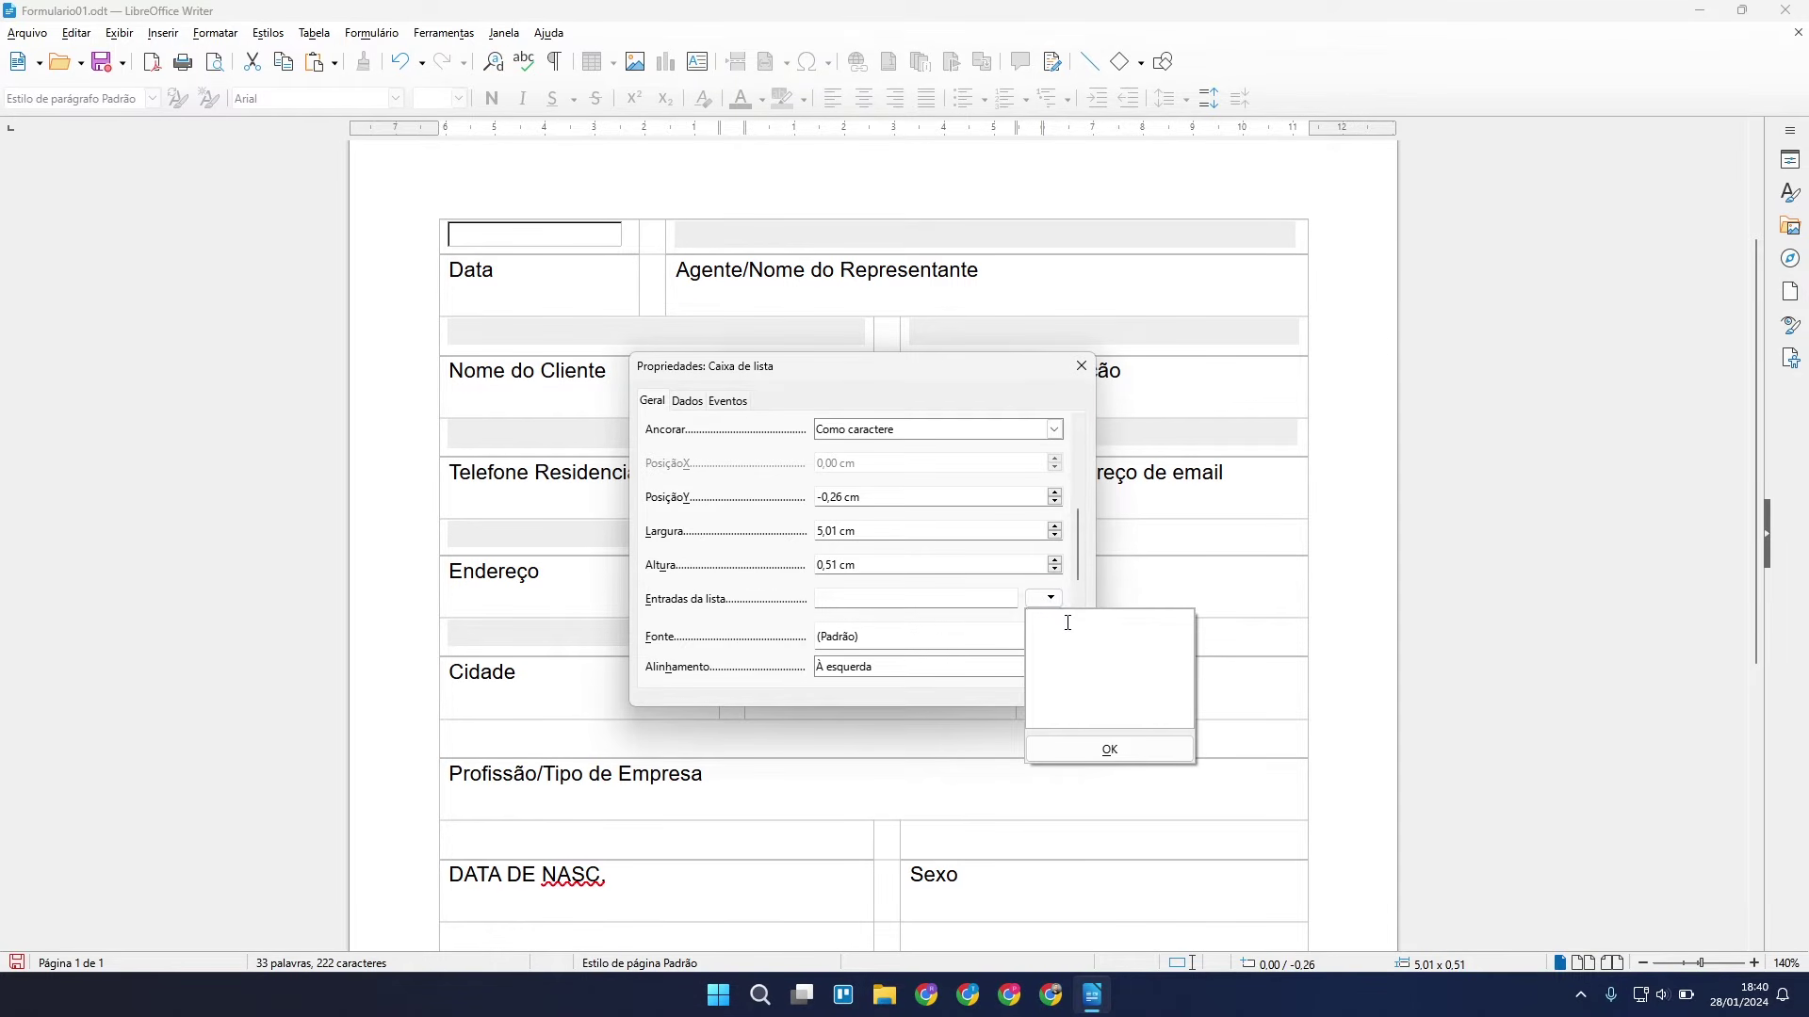
type("SC")
key("Return")
type("PR ")
type("SP\";\"RJ\"")
key("Return")
type("BA")
left_click(1123, 748)
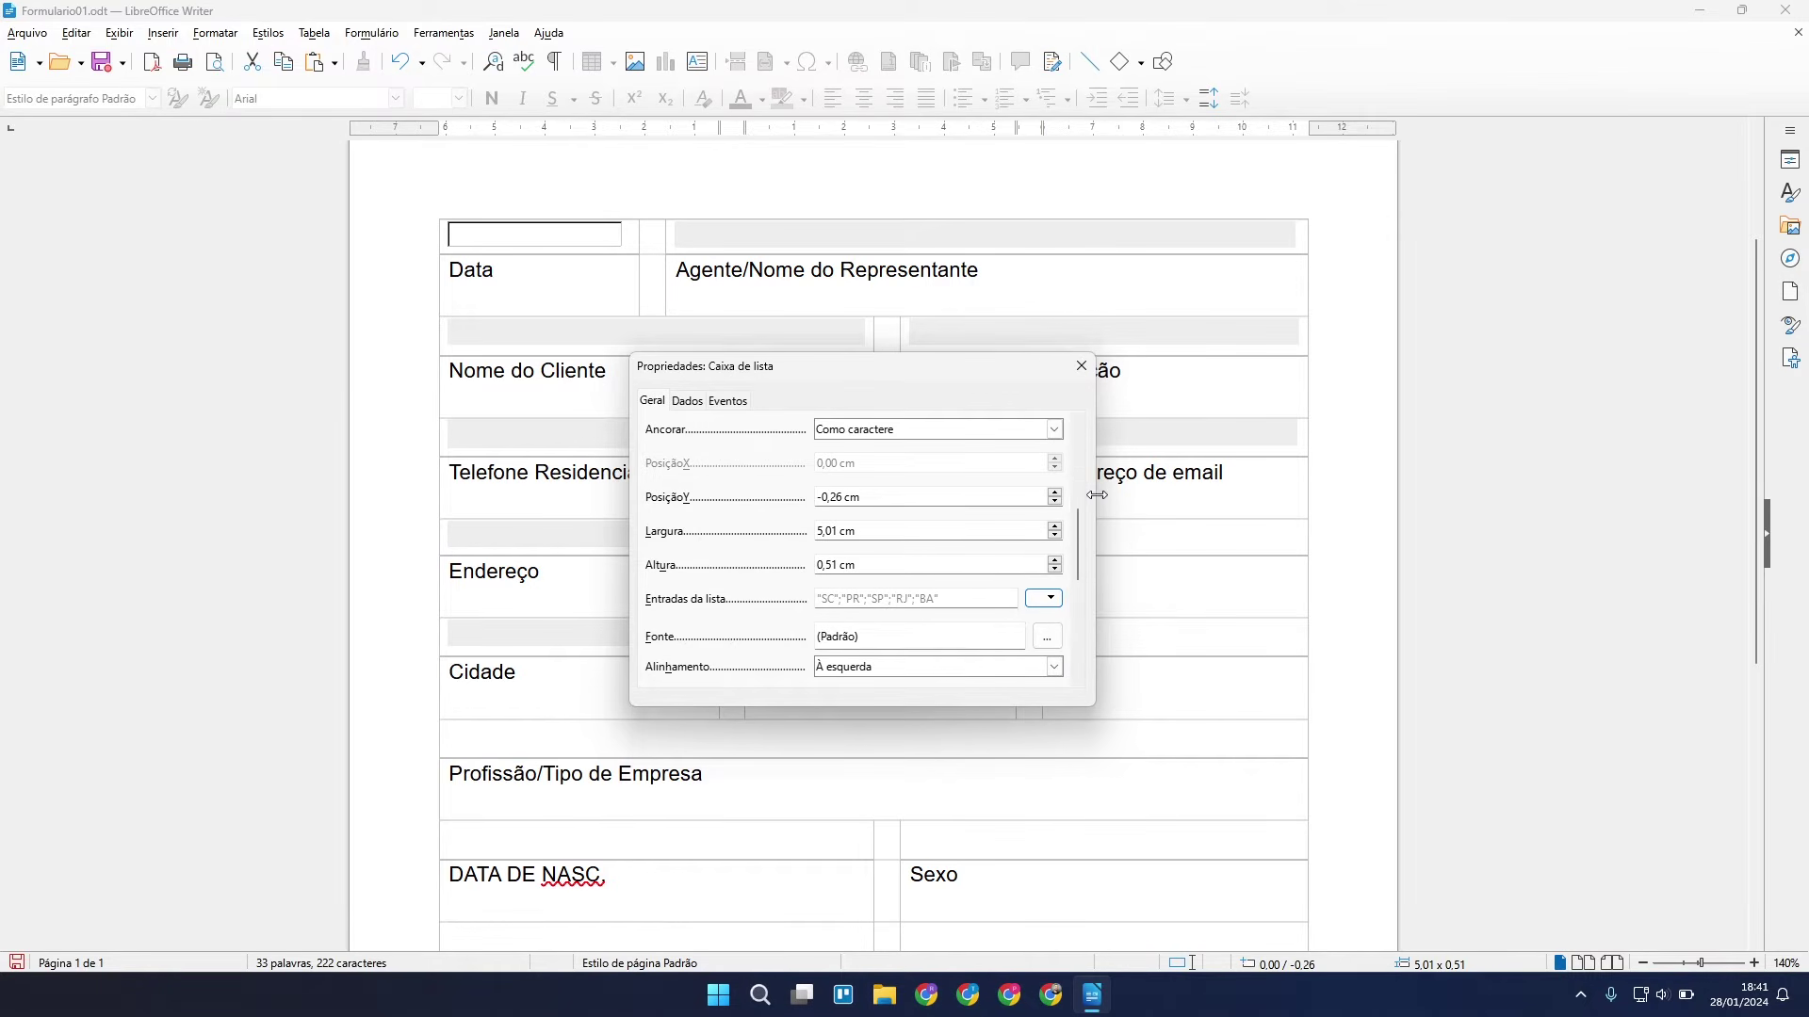
Give the list box above Estado the border setting Sem quadro and the background colour Cinza claro 5.
left_click_drag(1083, 534, 1095, 601)
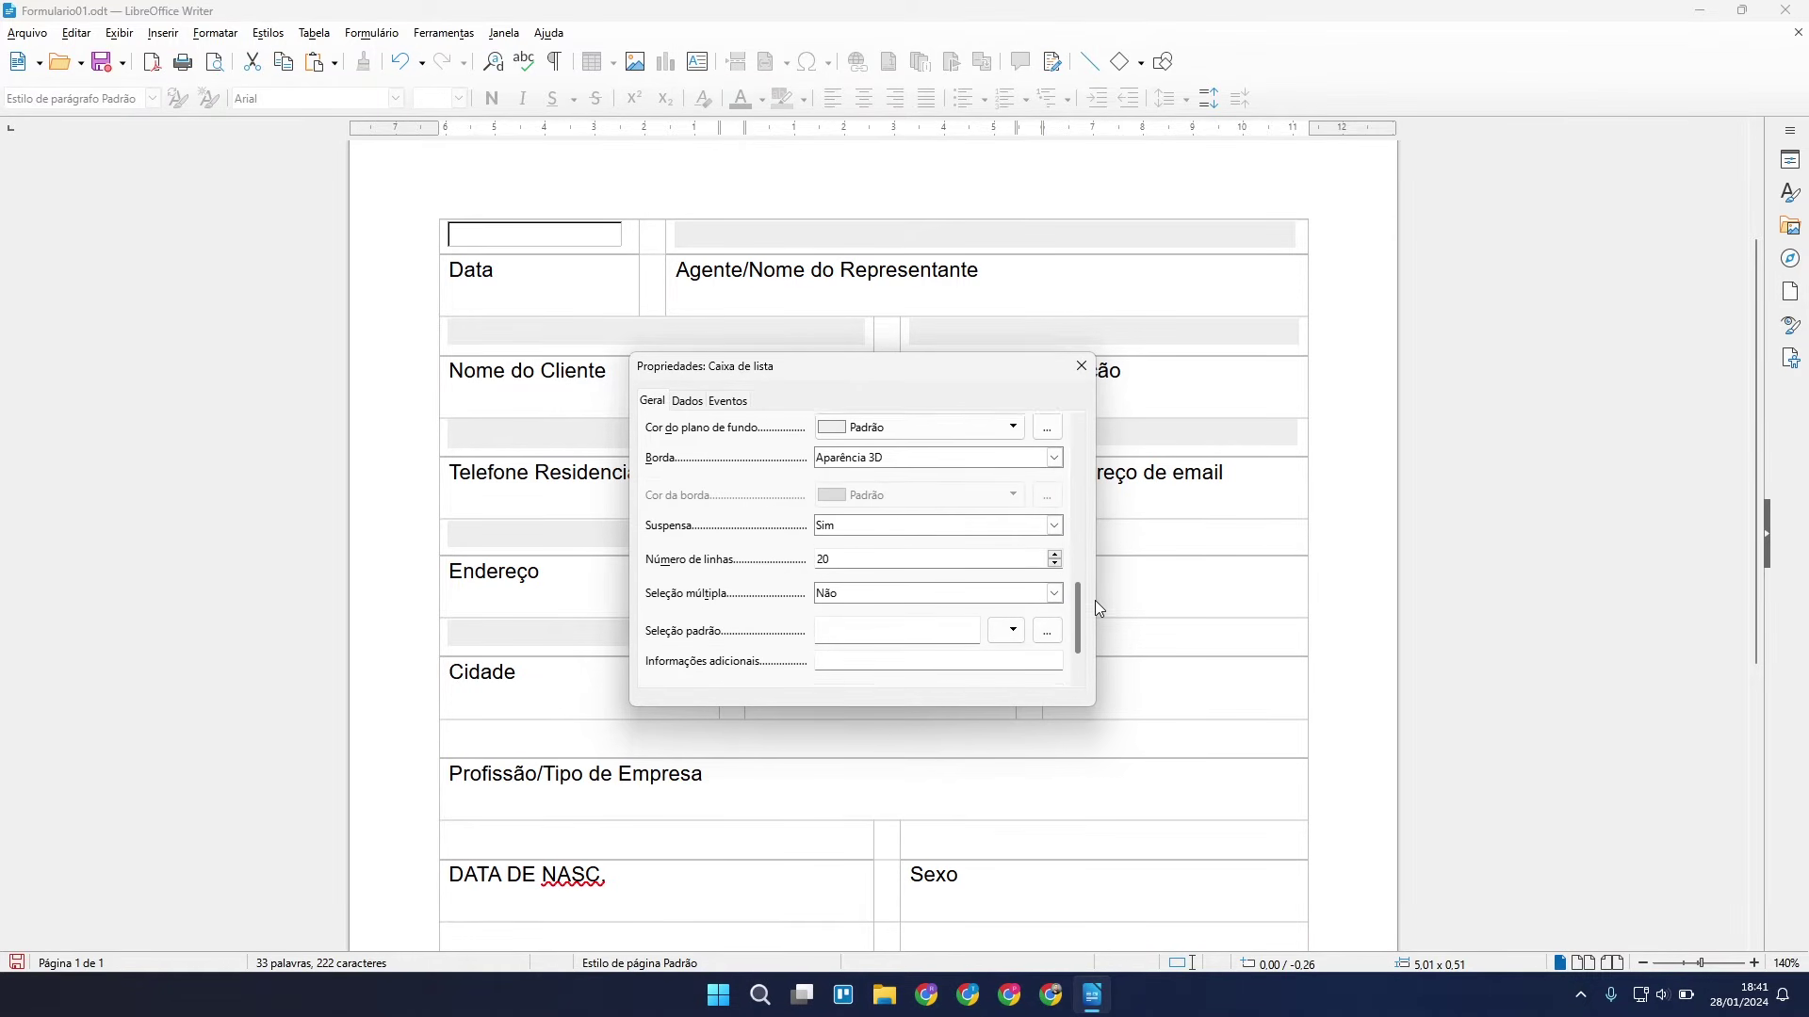
left_click(879, 458)
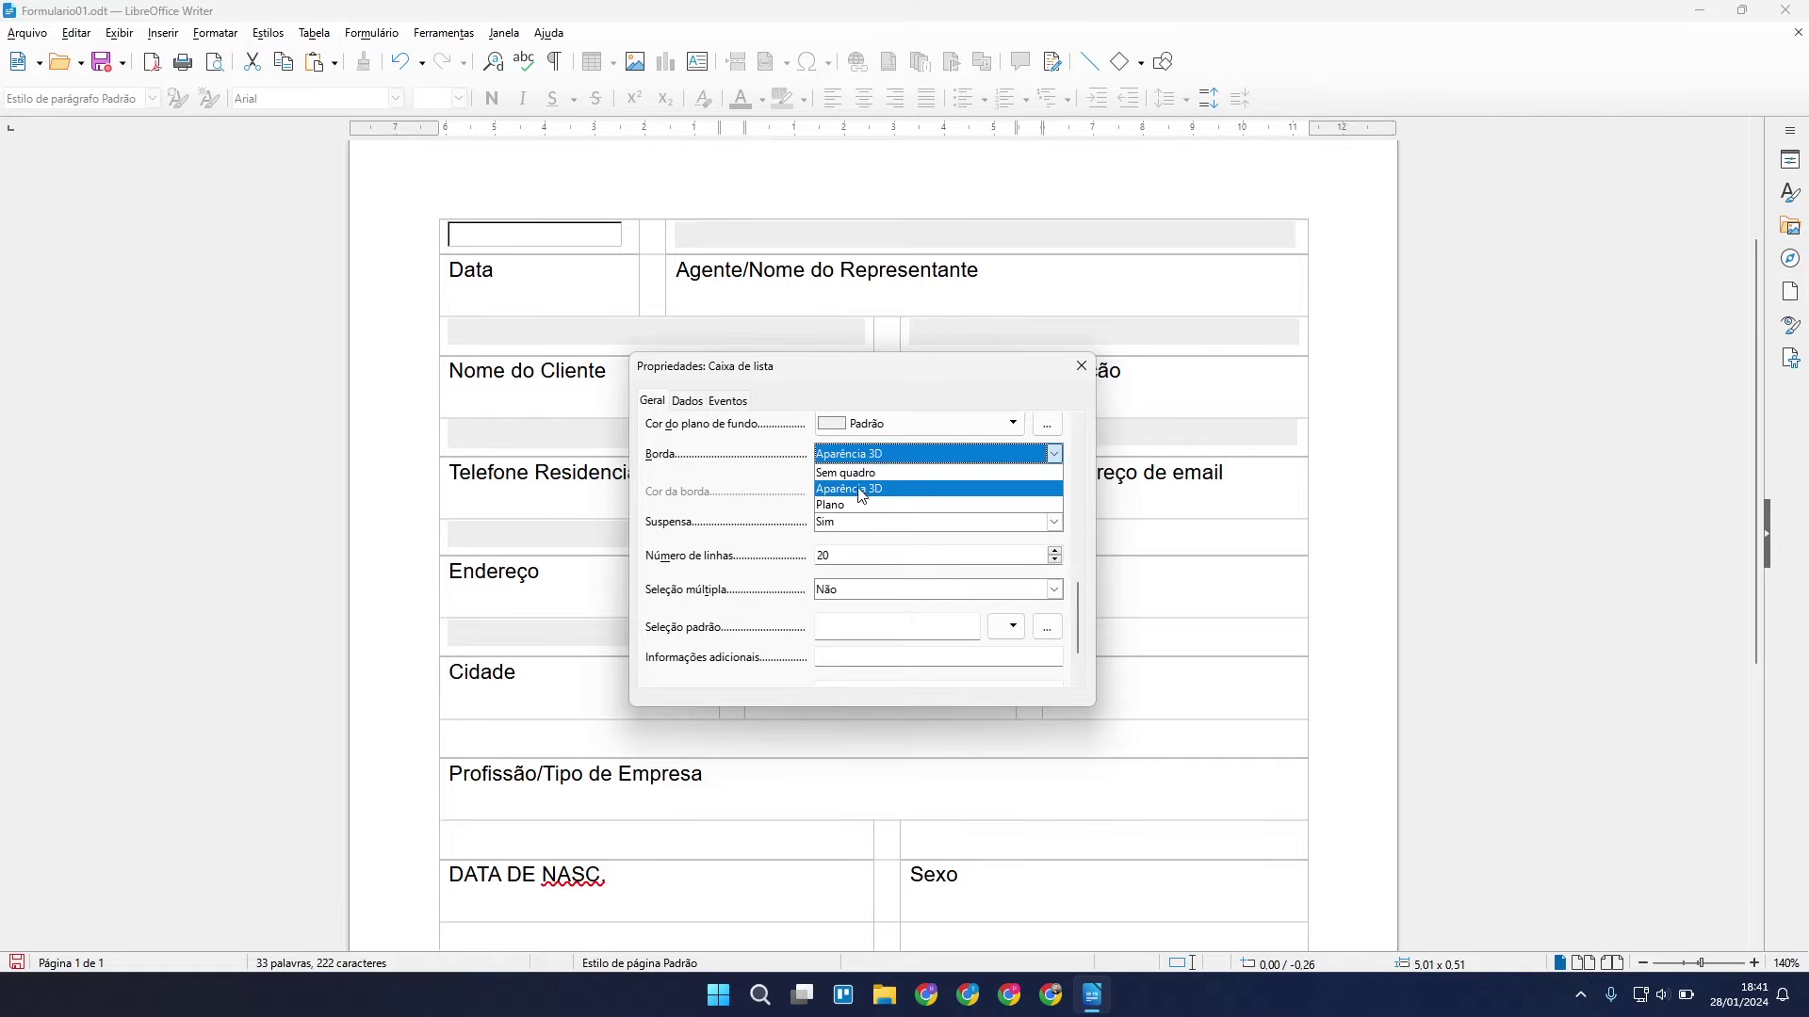
left_click(900, 476)
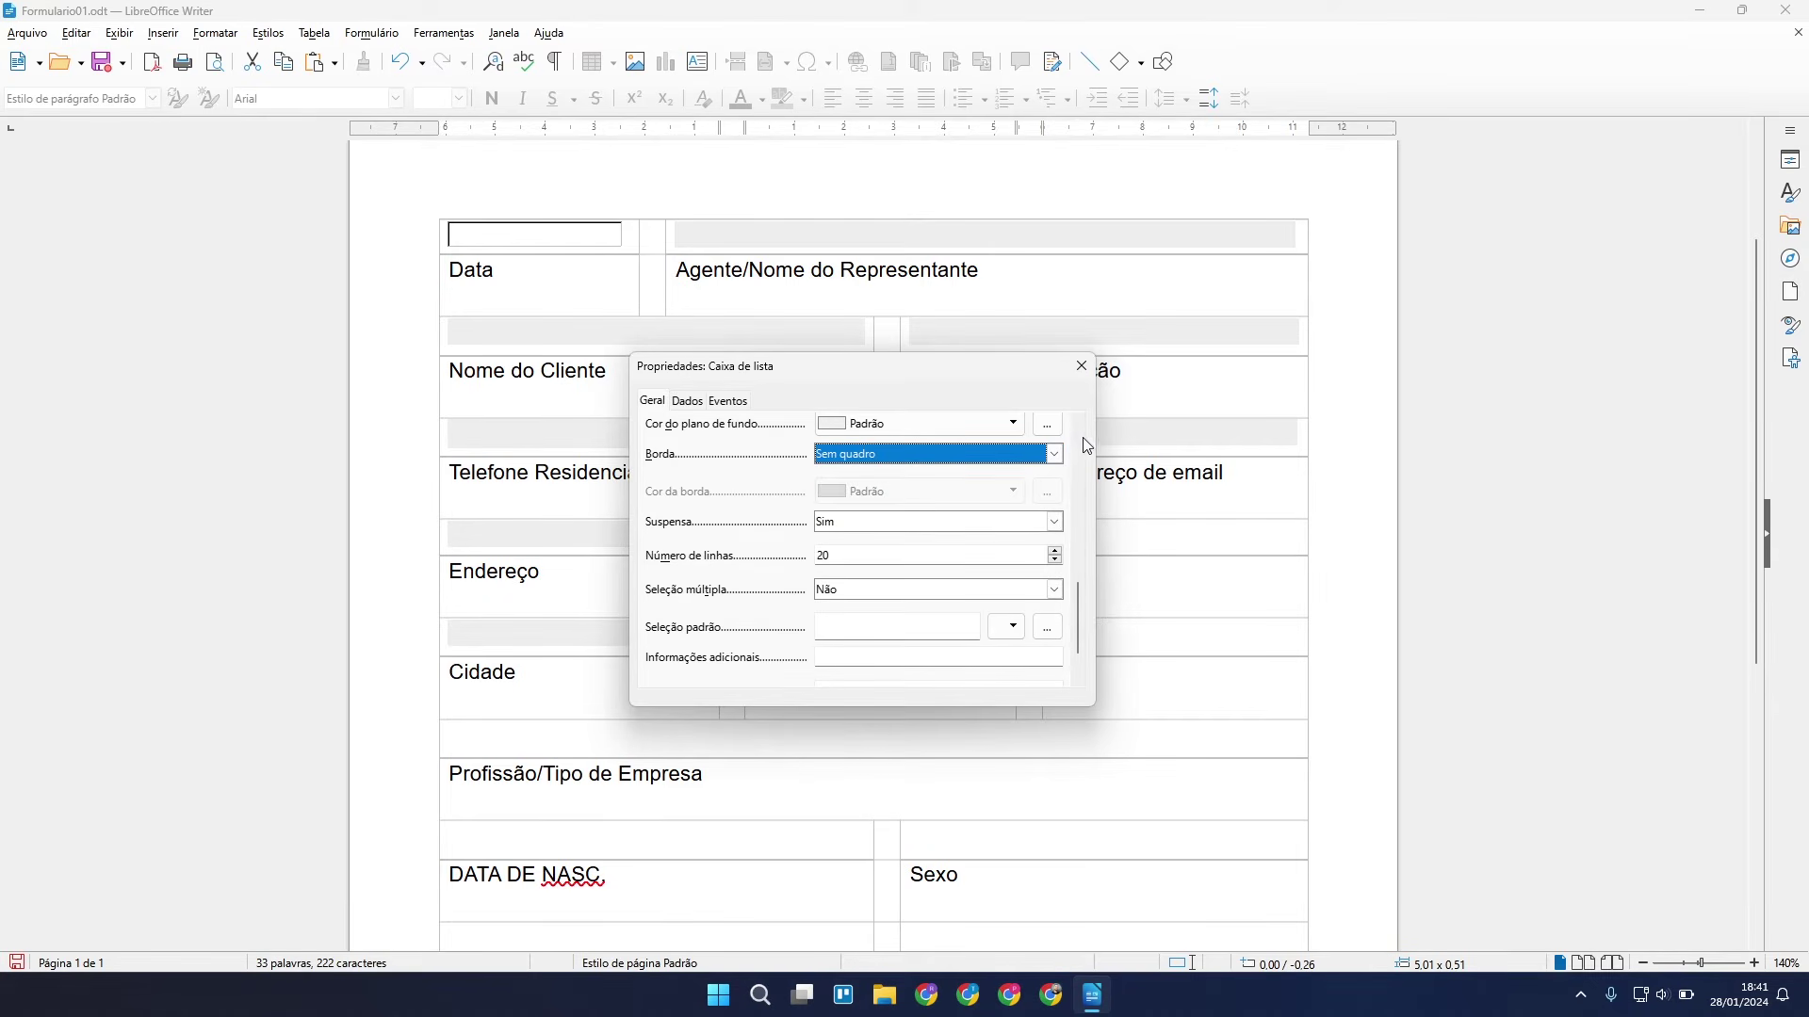
left_click_drag(1088, 620, 1077, 603)
left_click(1000, 469)
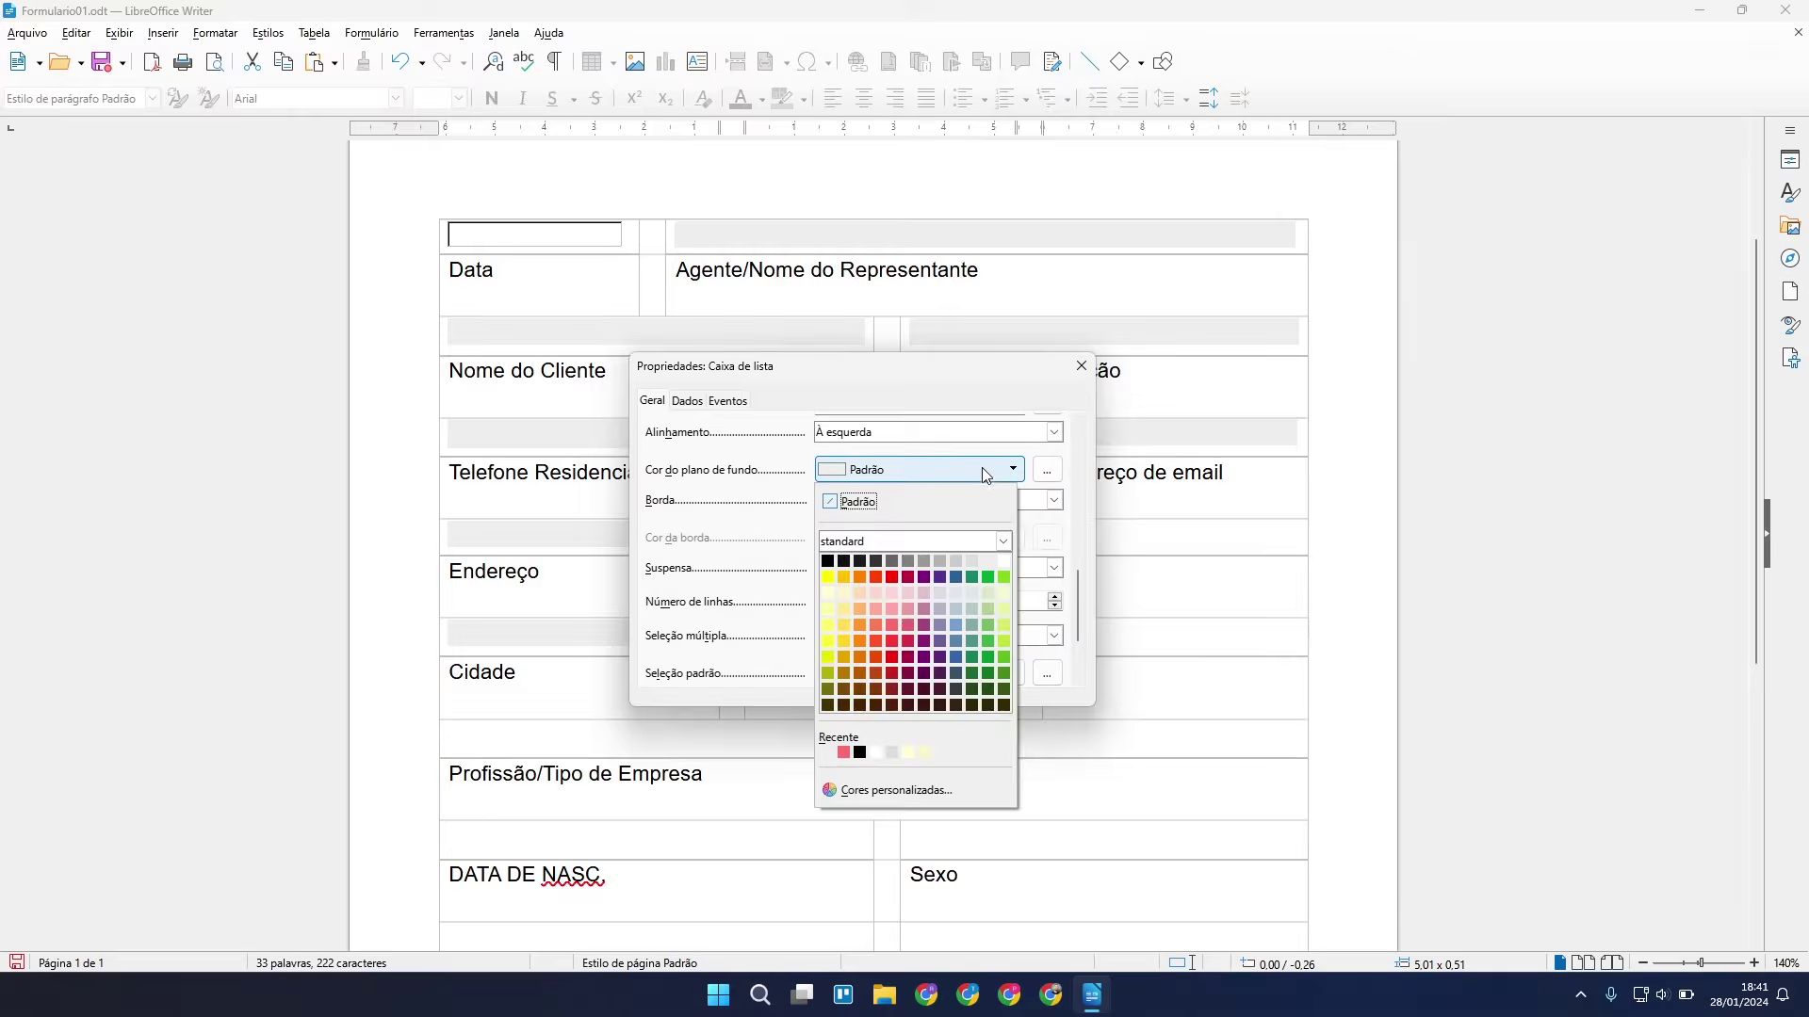
left_click(987, 560)
left_click(1080, 366)
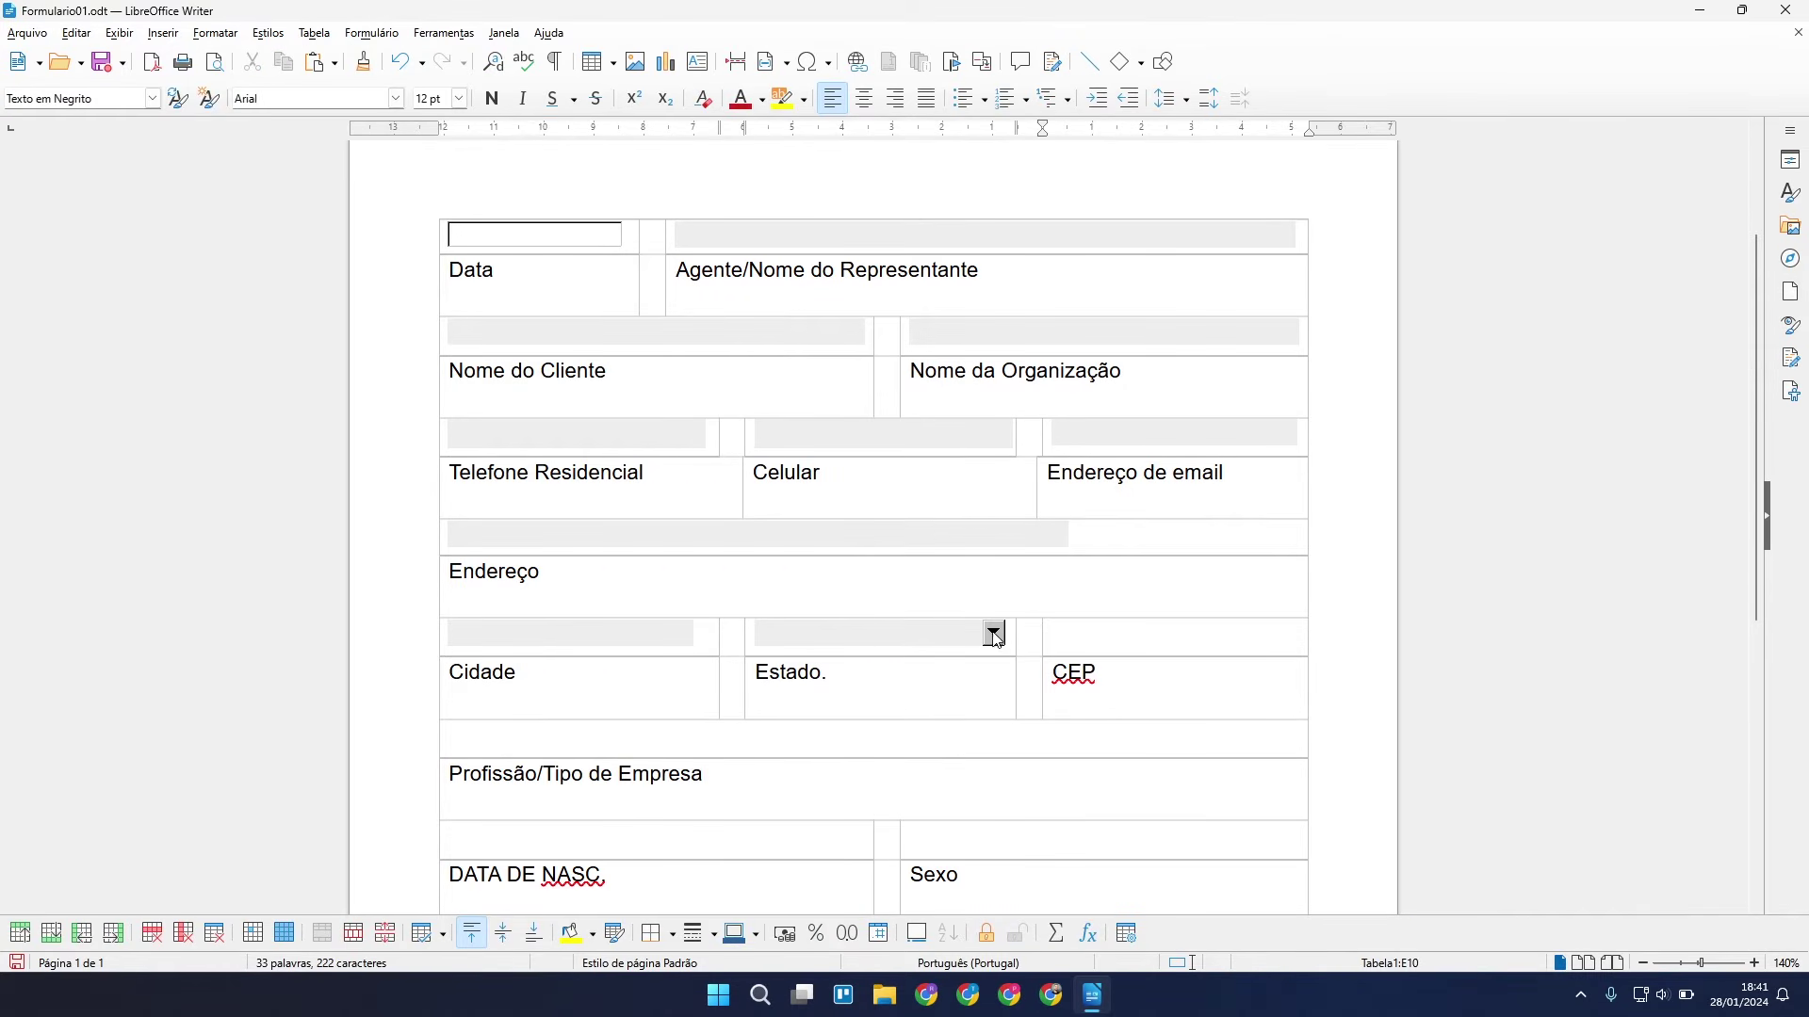
Turn off Design Mode and try out the Estado list box by selecting SC, SP and BA.
left_click(372, 33)
left_click(372, 33)
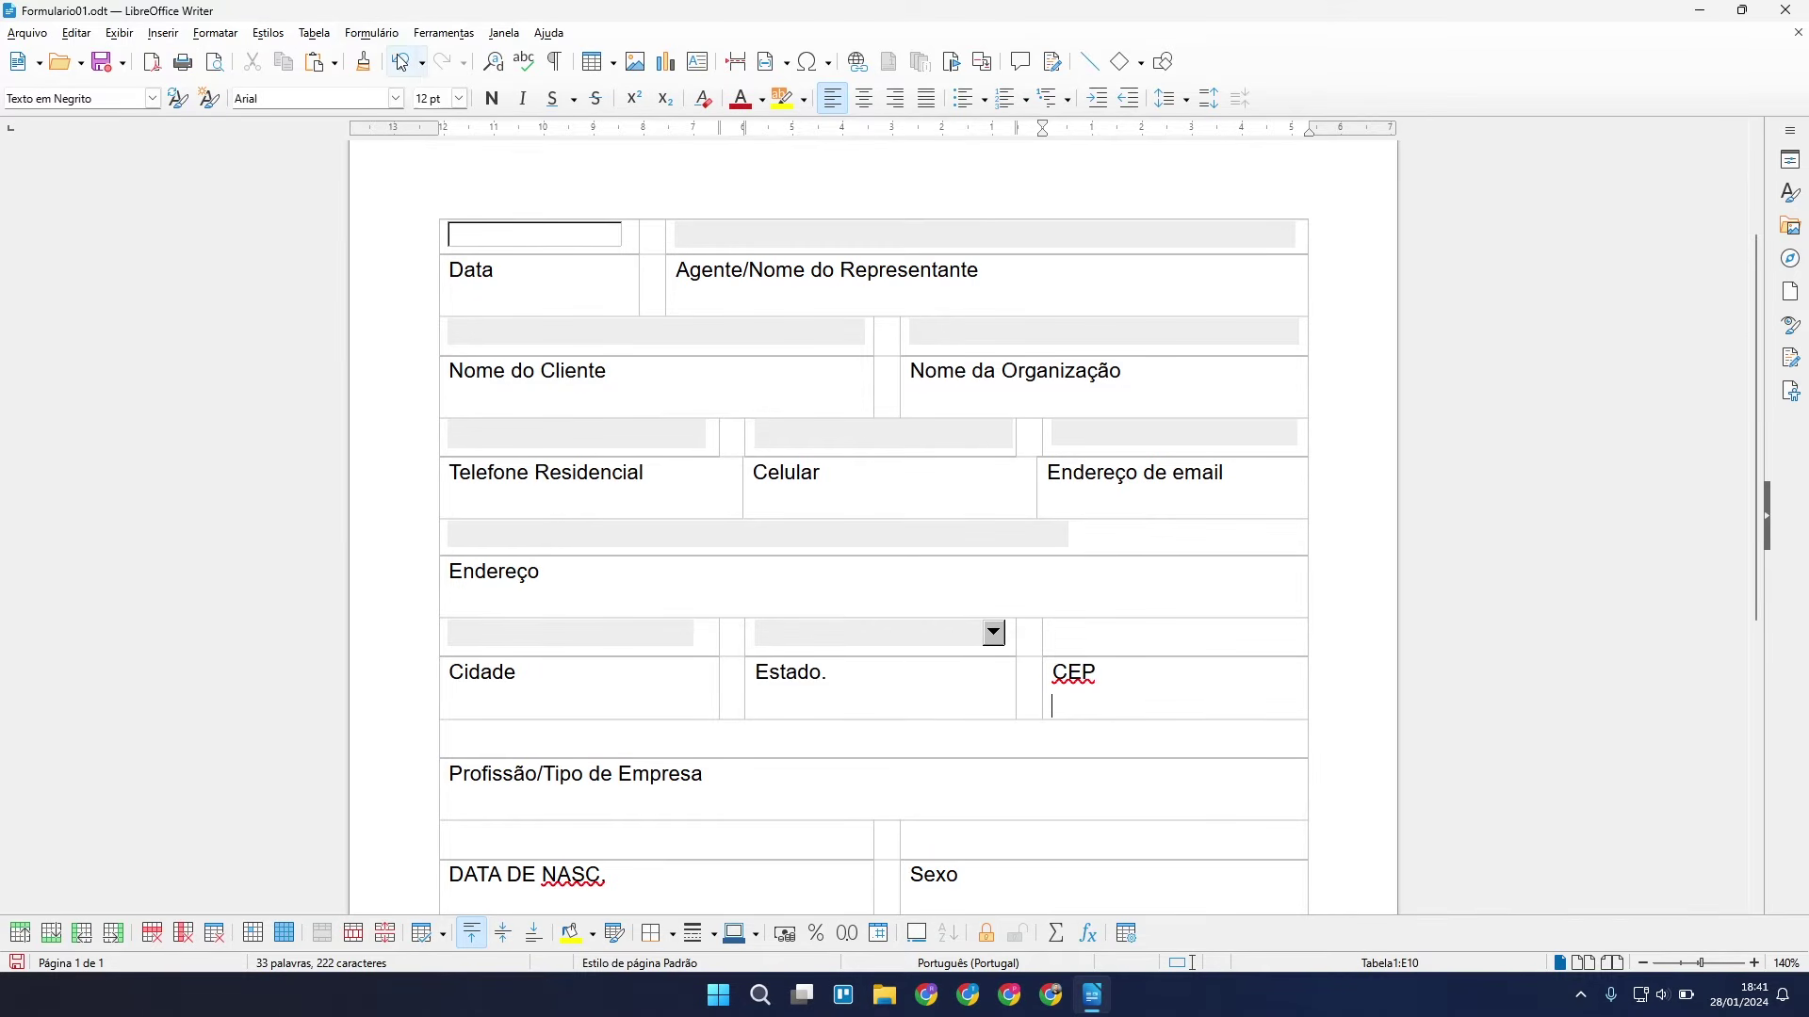
left_click(995, 633)
left_click(933, 641)
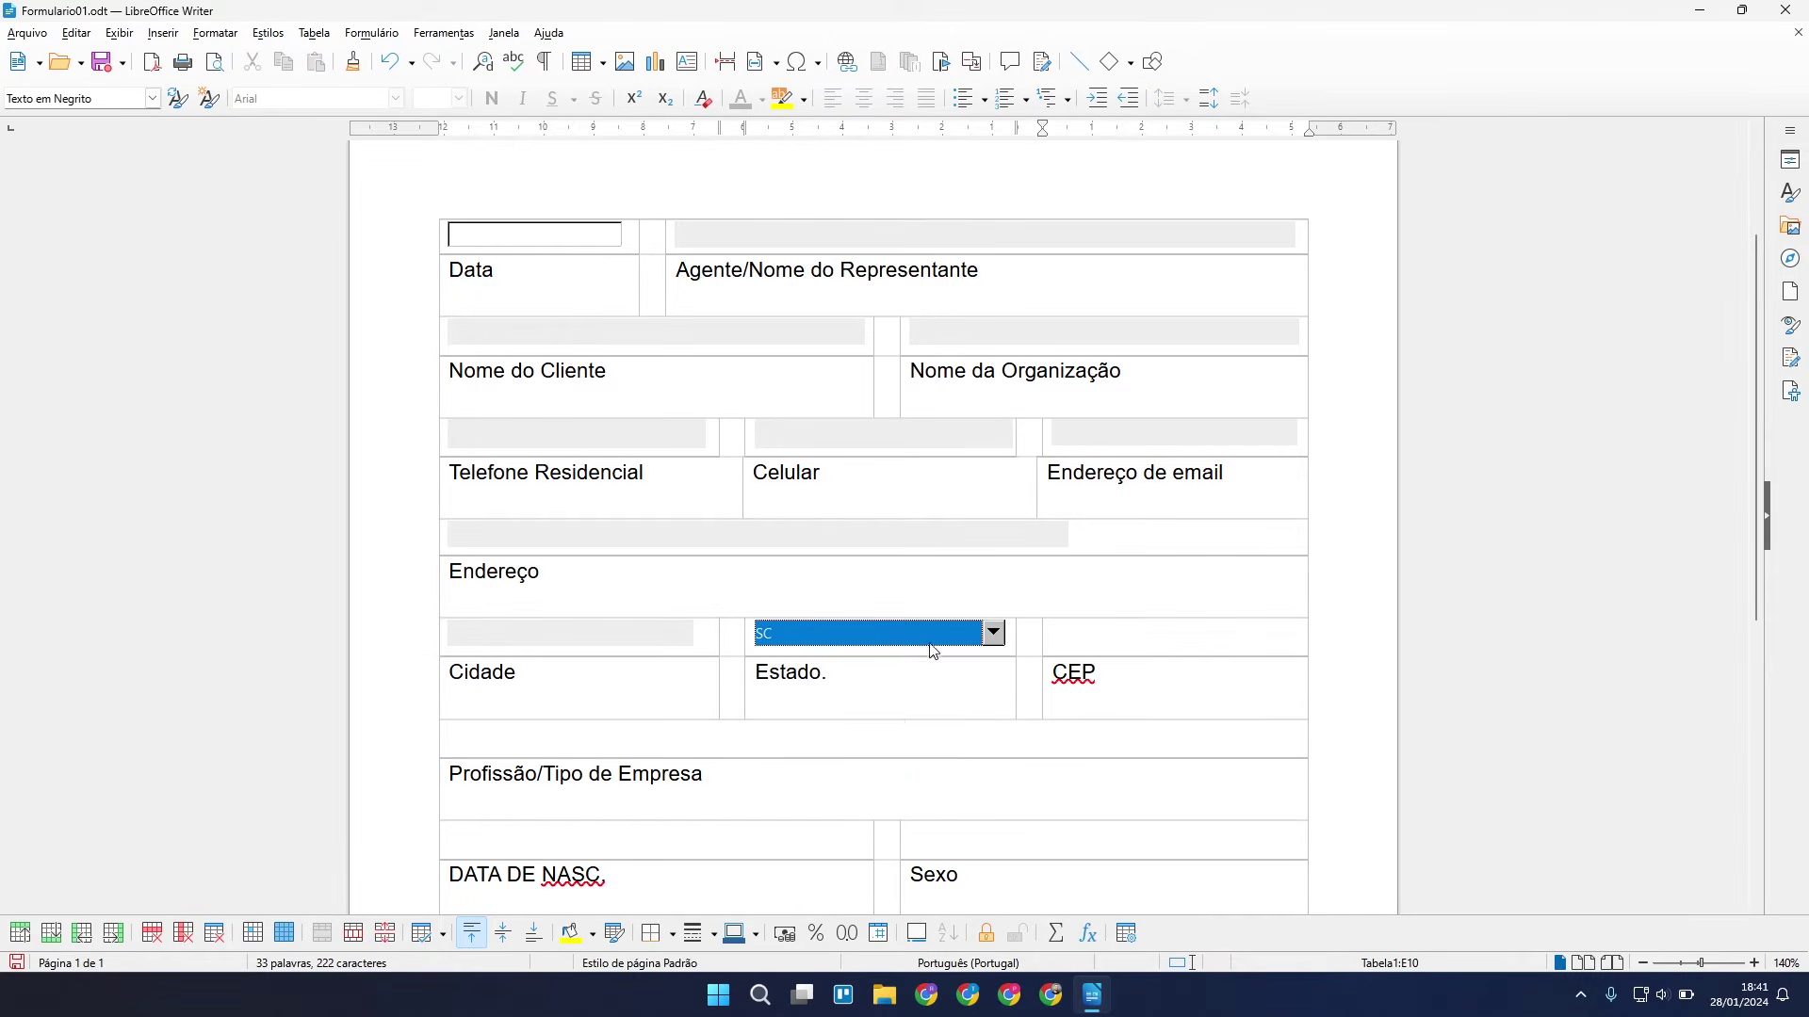
left_click(933, 640)
left_click(885, 701)
left_click(995, 633)
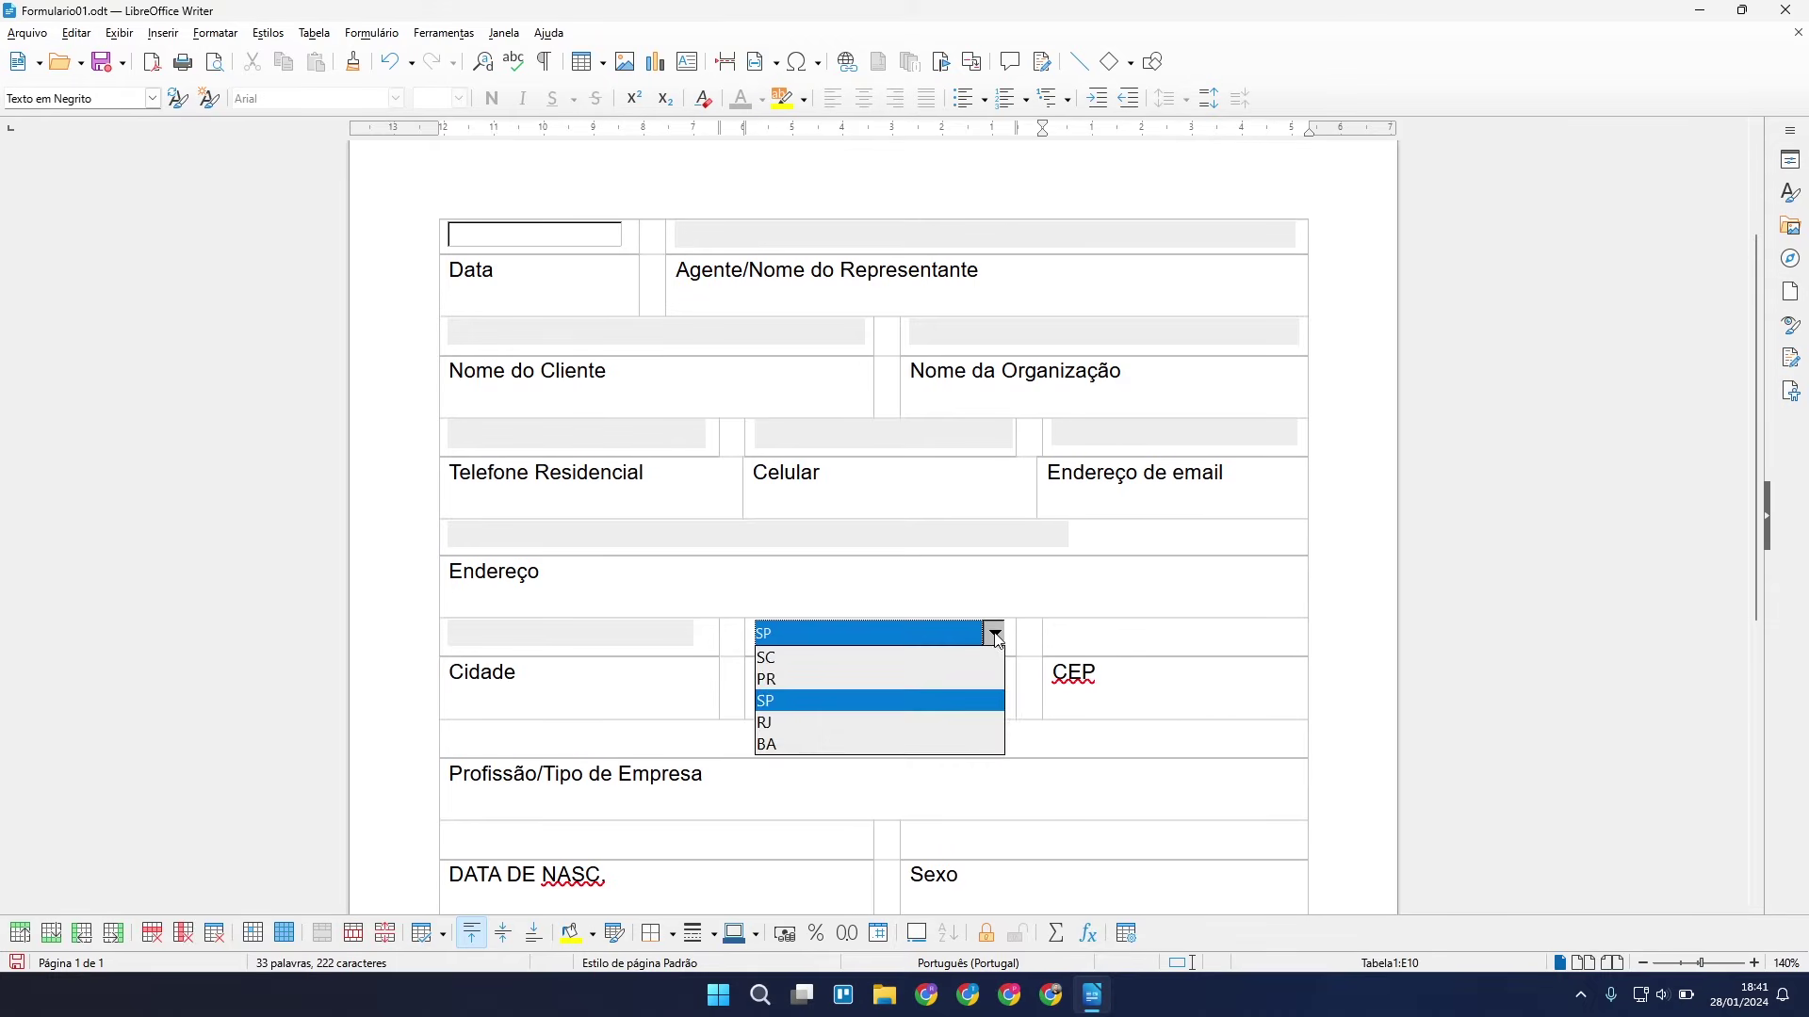
left_click(904, 738)
Replace the text box above Cidade with a combo box about 5 cm wide and 0.55 cm high, without linking a data source.
left_click(651, 639)
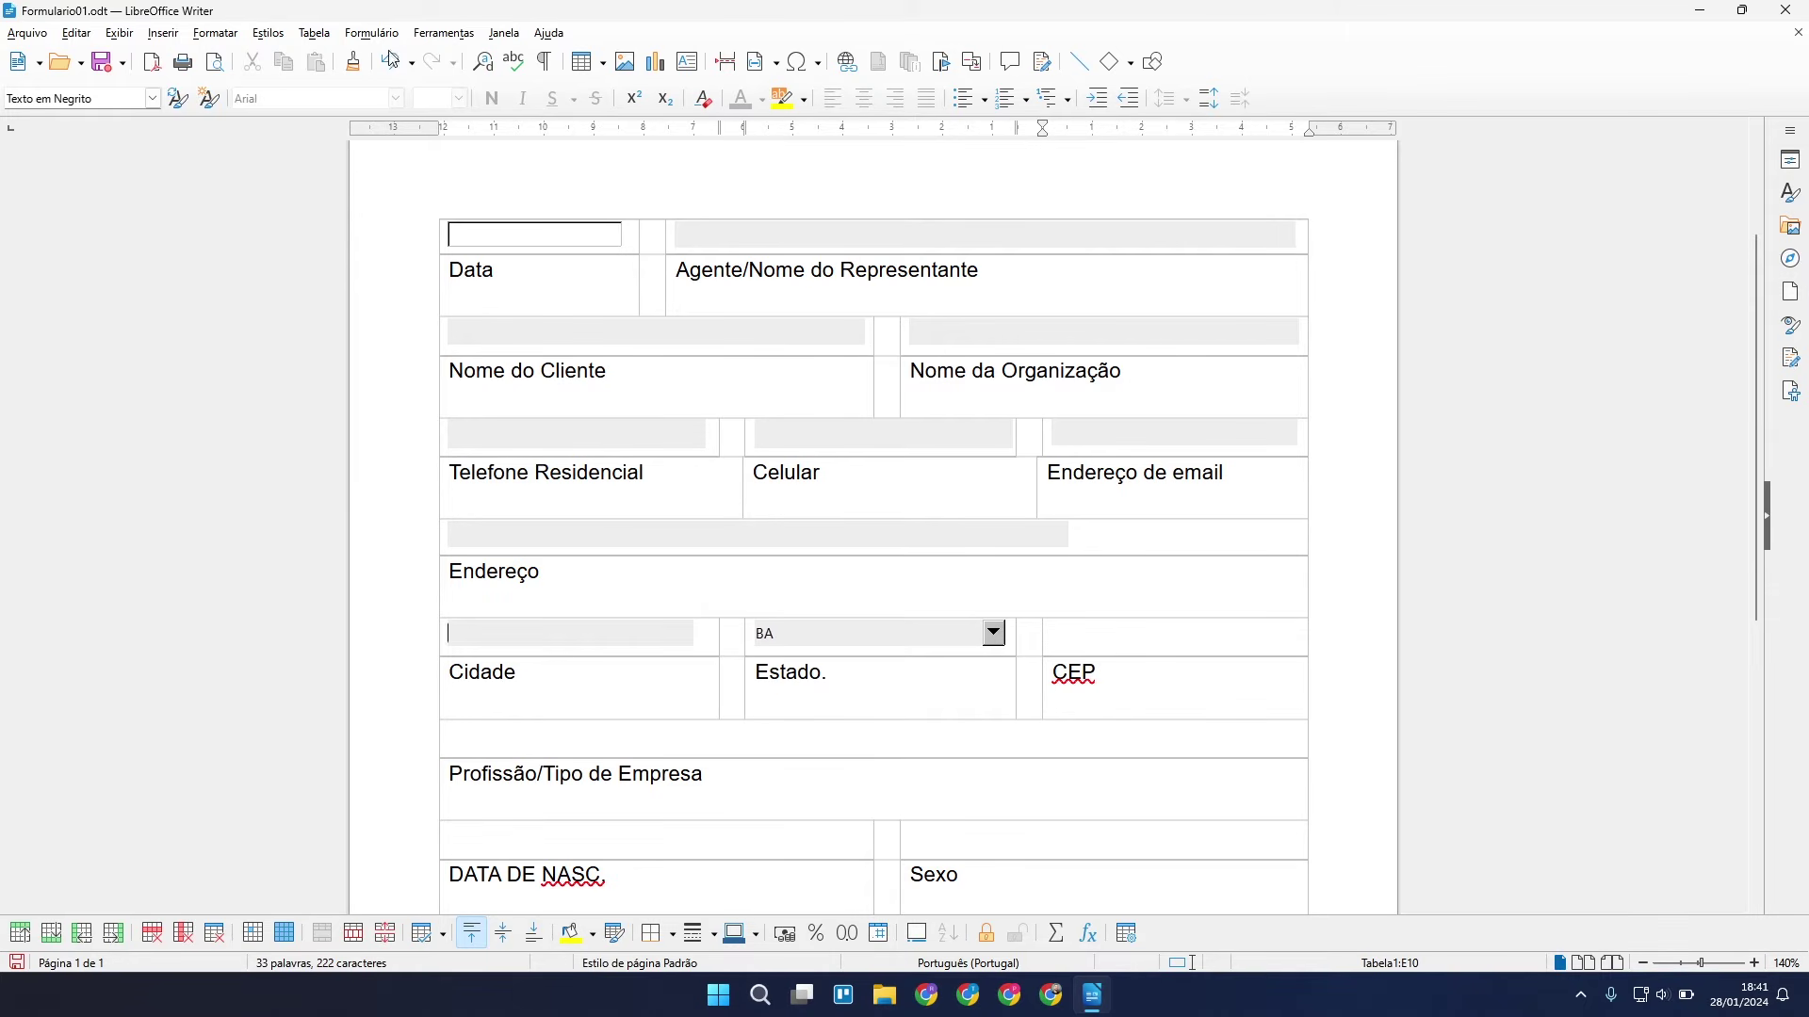
left_click(650, 629)
key("Escape")
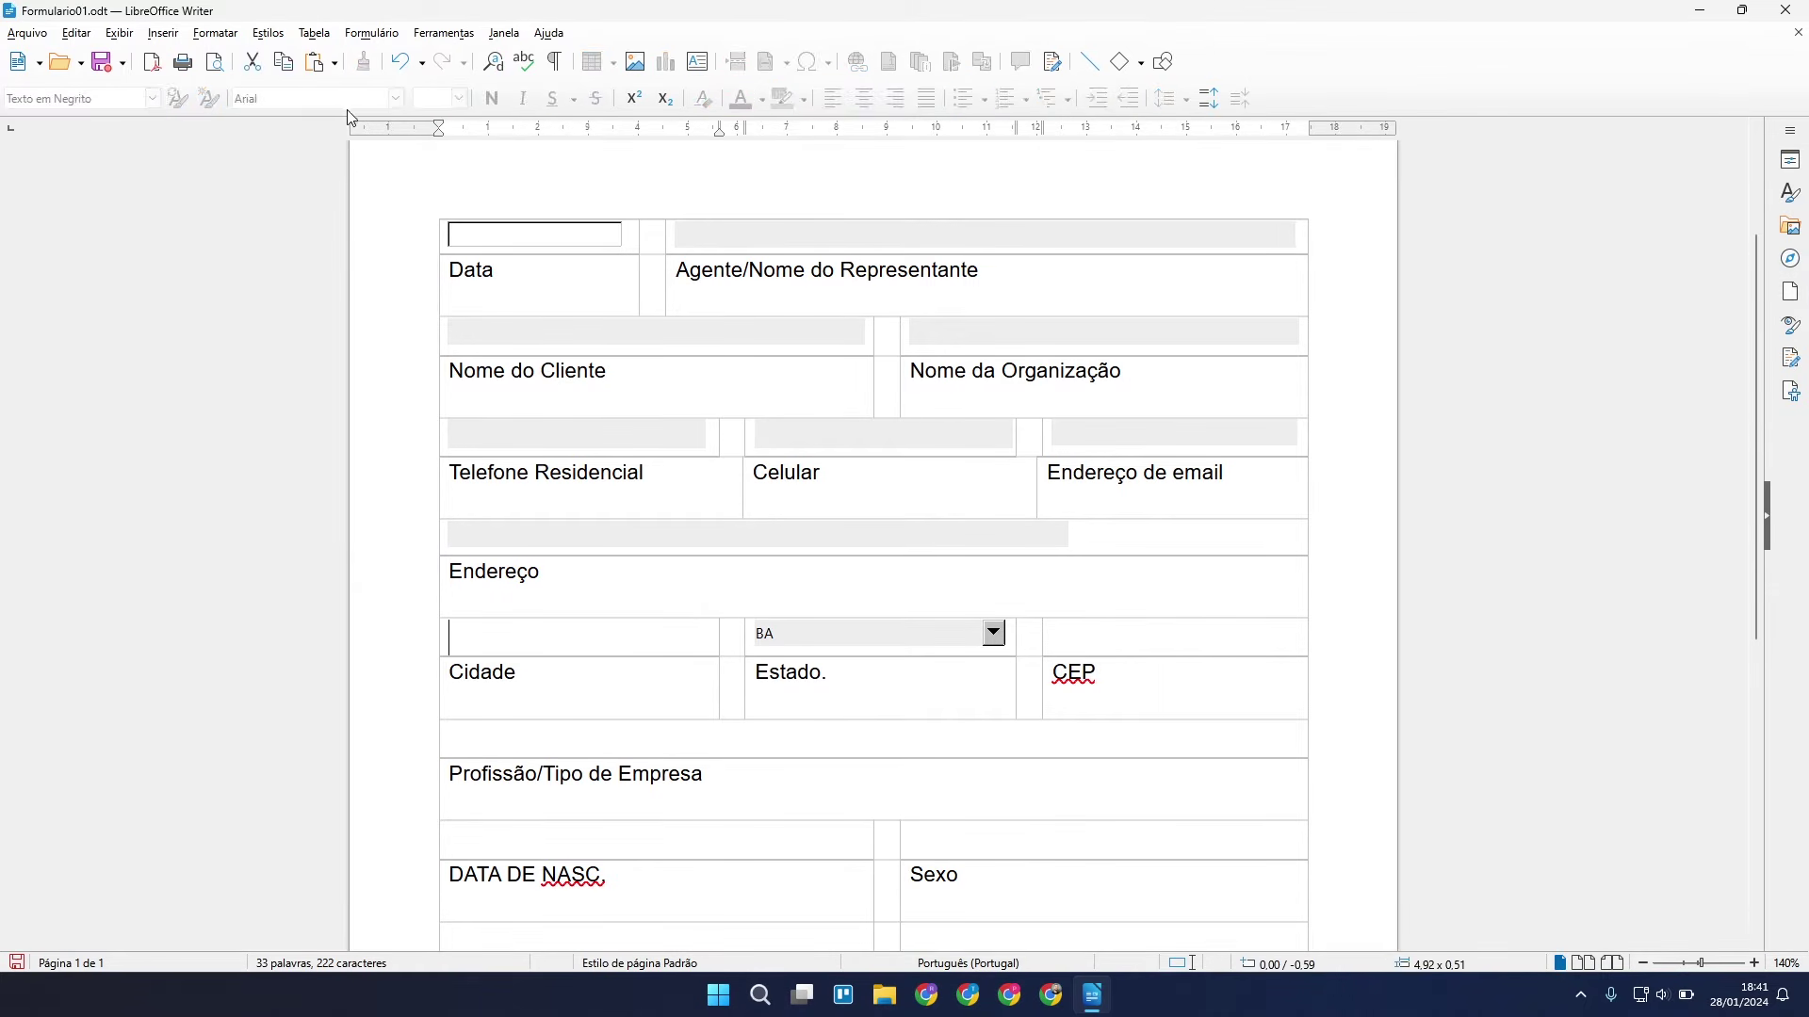
left_click(371, 32)
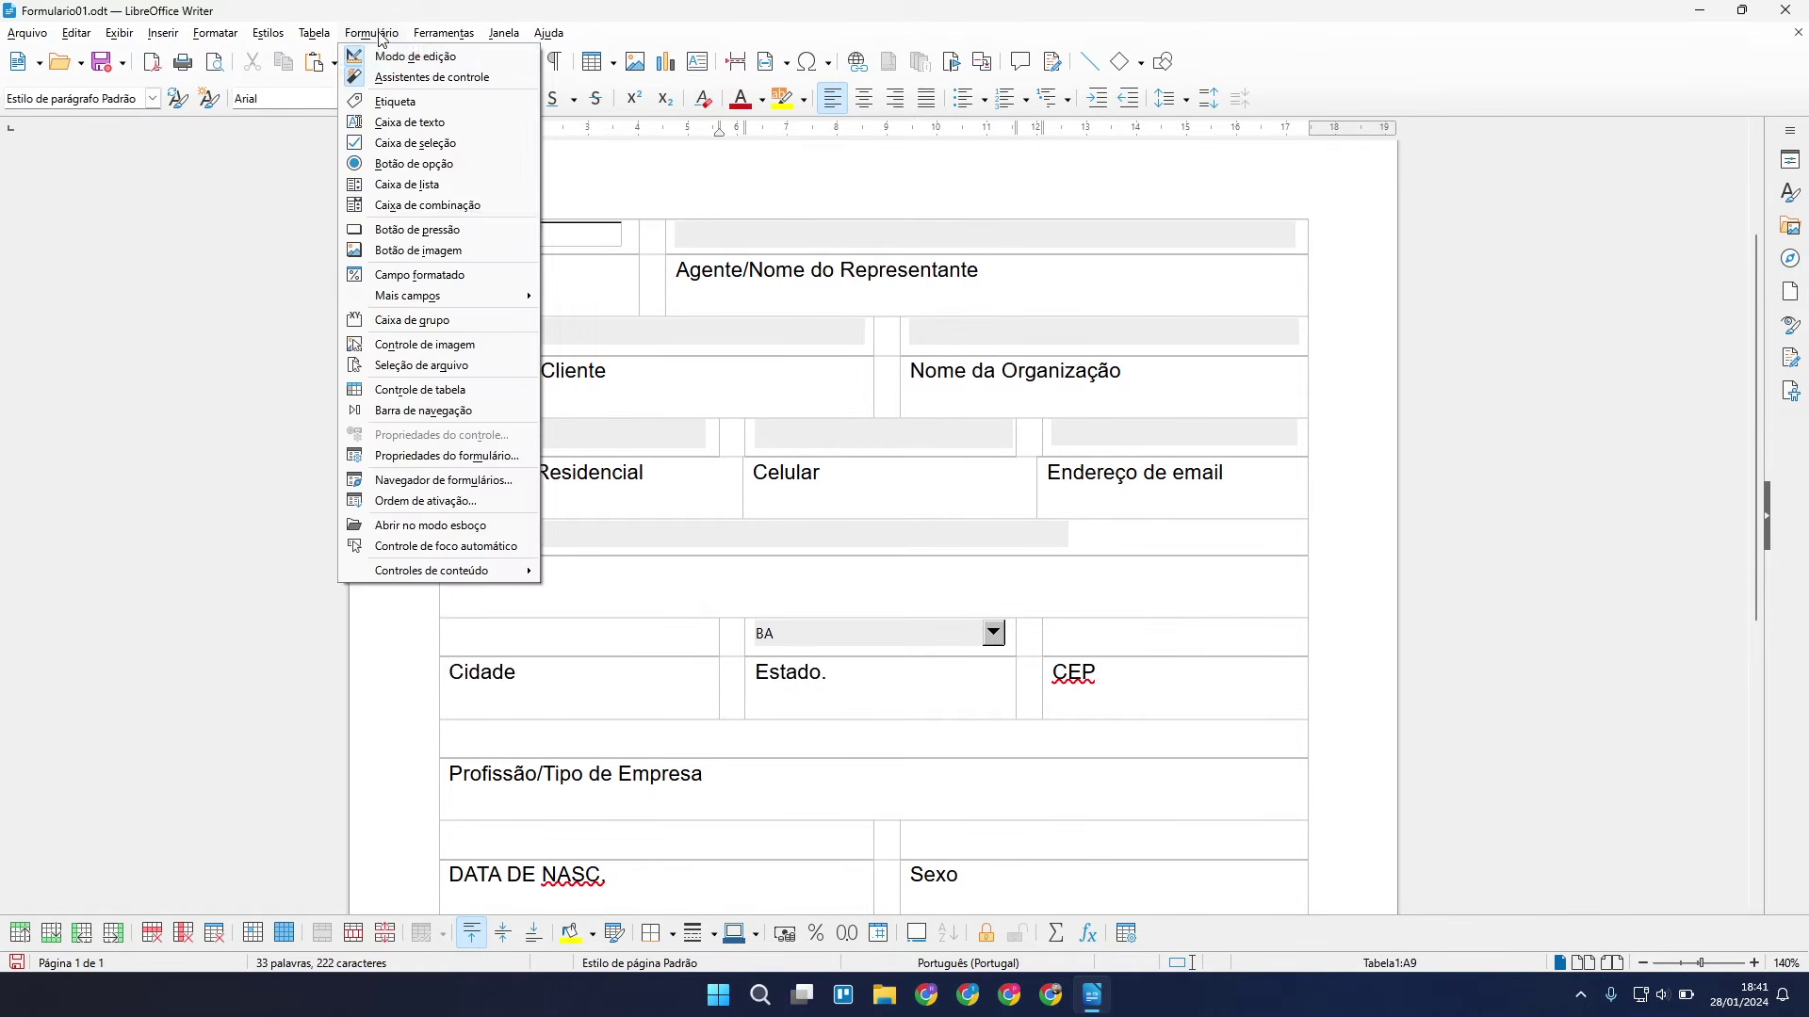
left_click(450, 206)
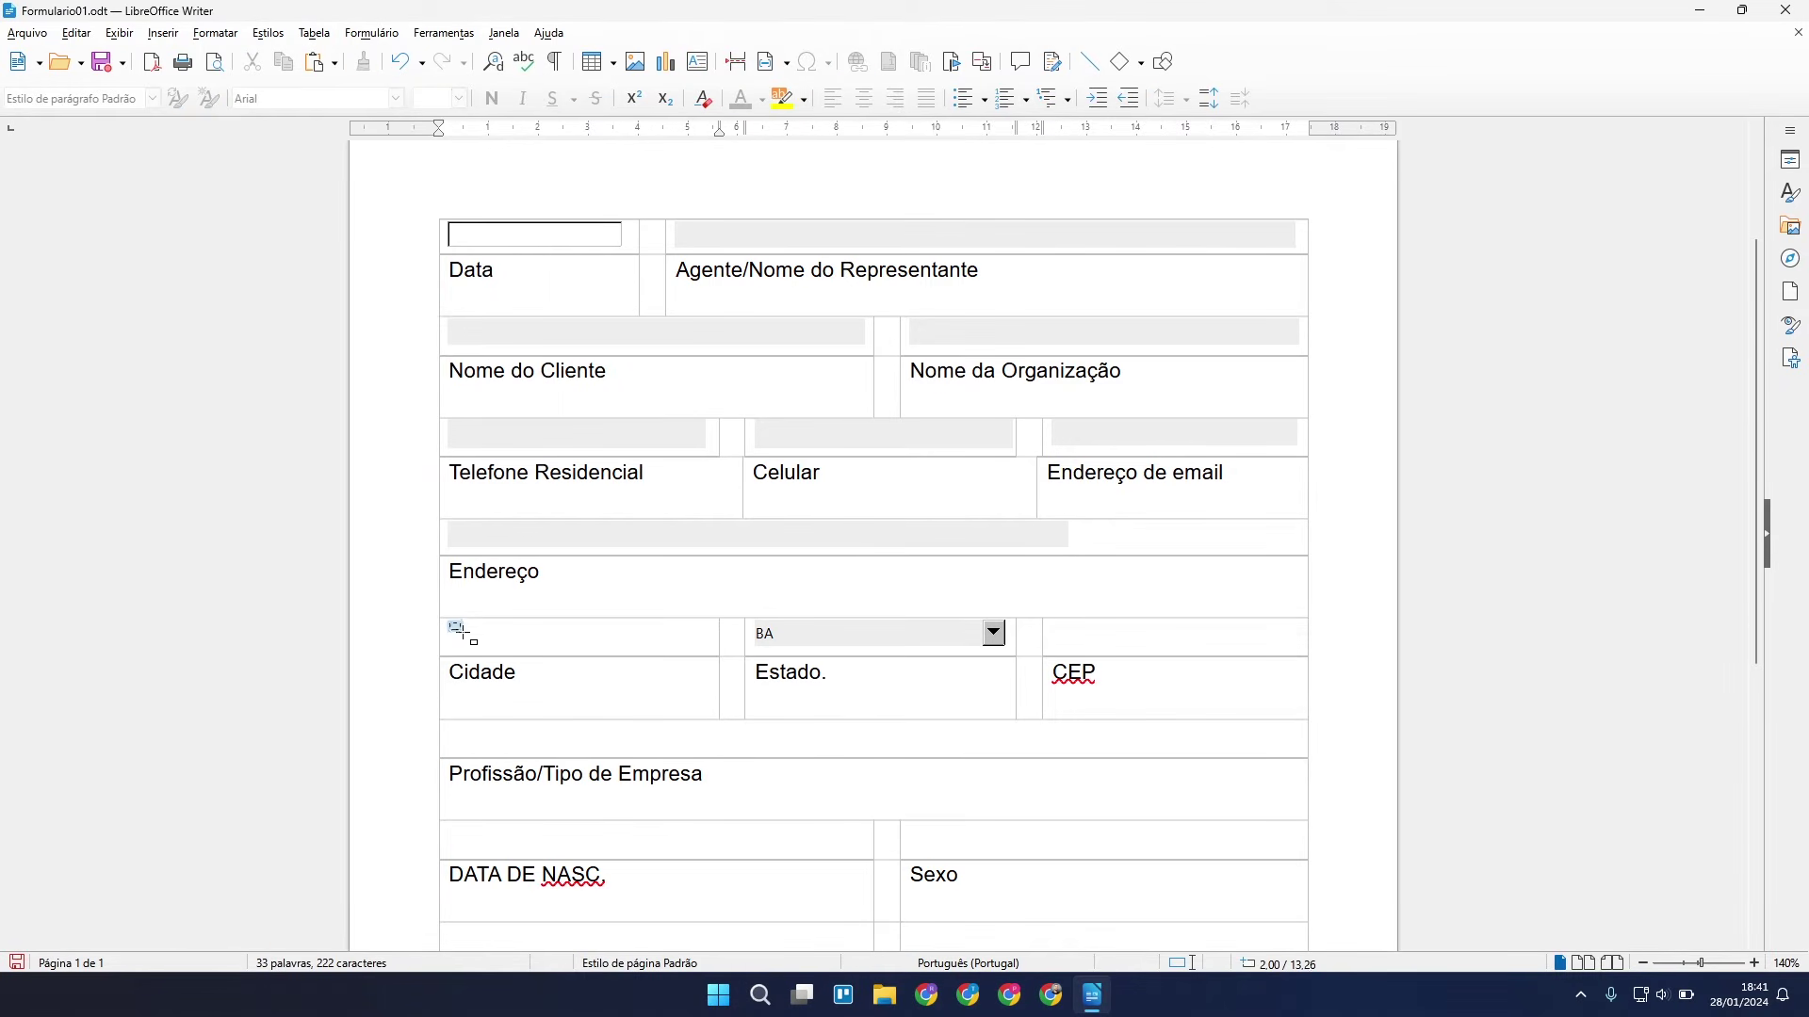
left_click_drag(450, 623, 699, 650)
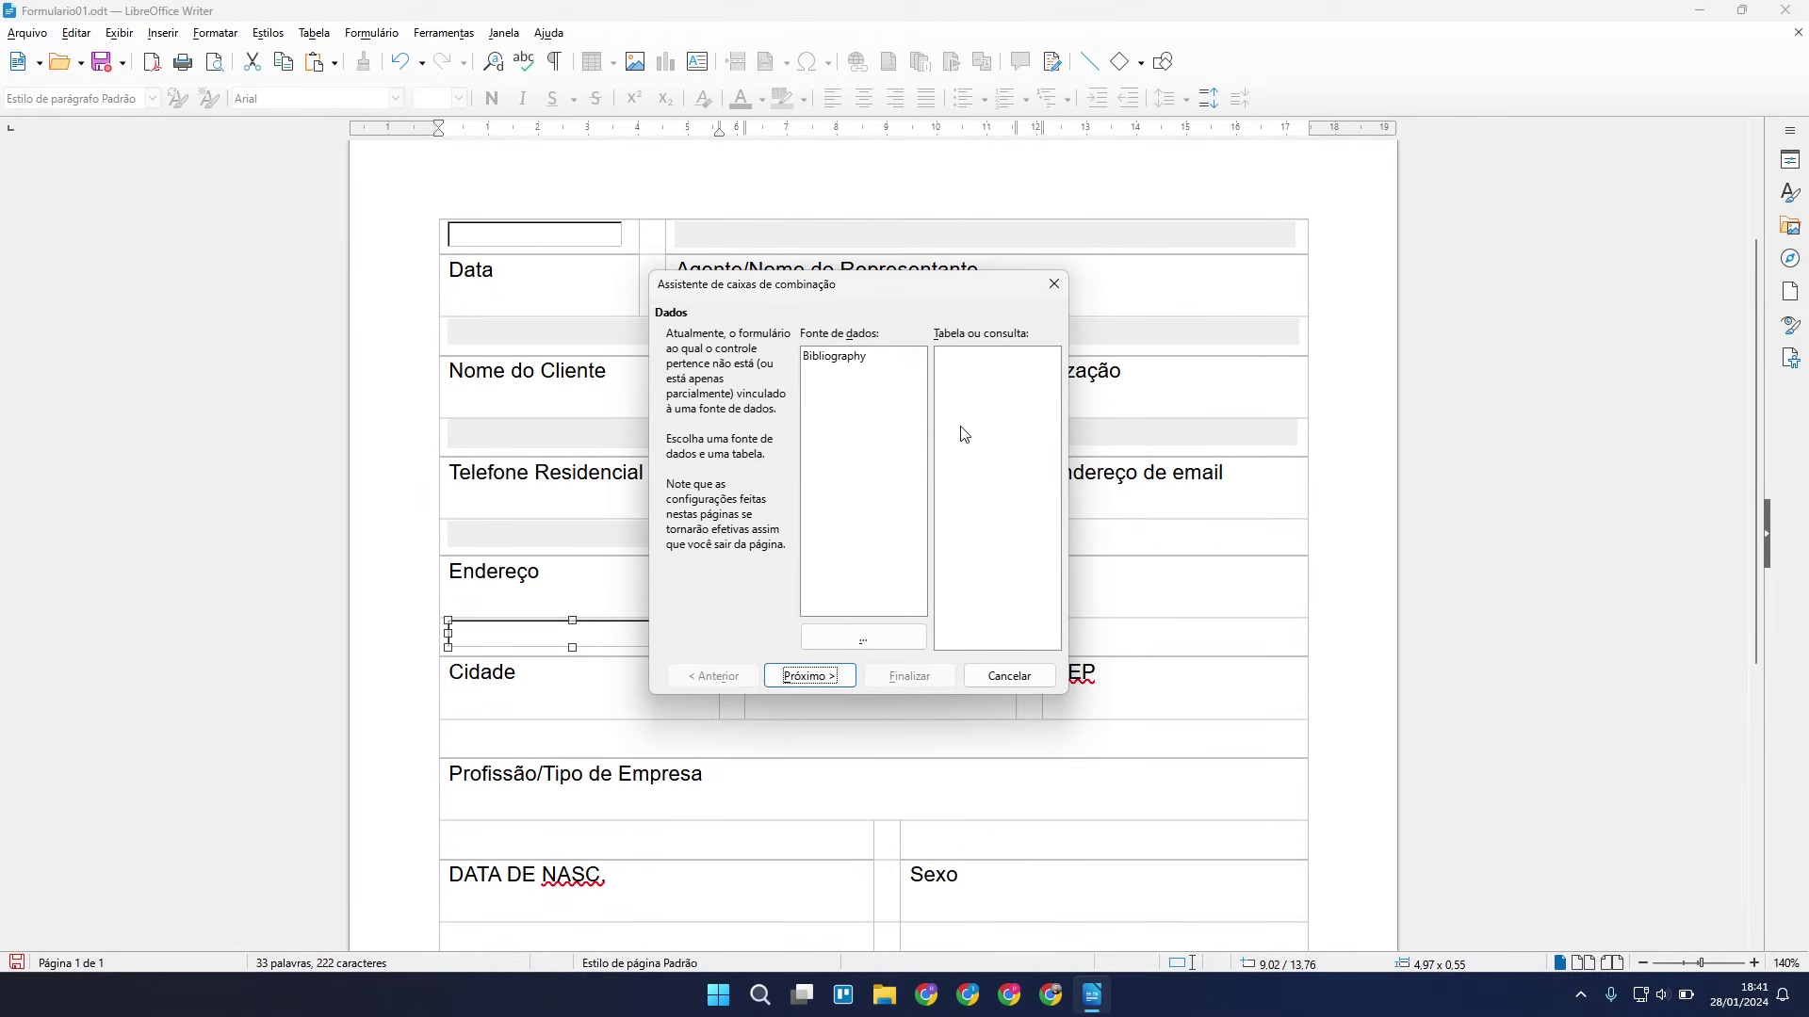
left_click(1008, 675)
Give the combo box above Cidade the border setting Sem quadro and the background colour Cinza claro 5.
right_click(659, 633)
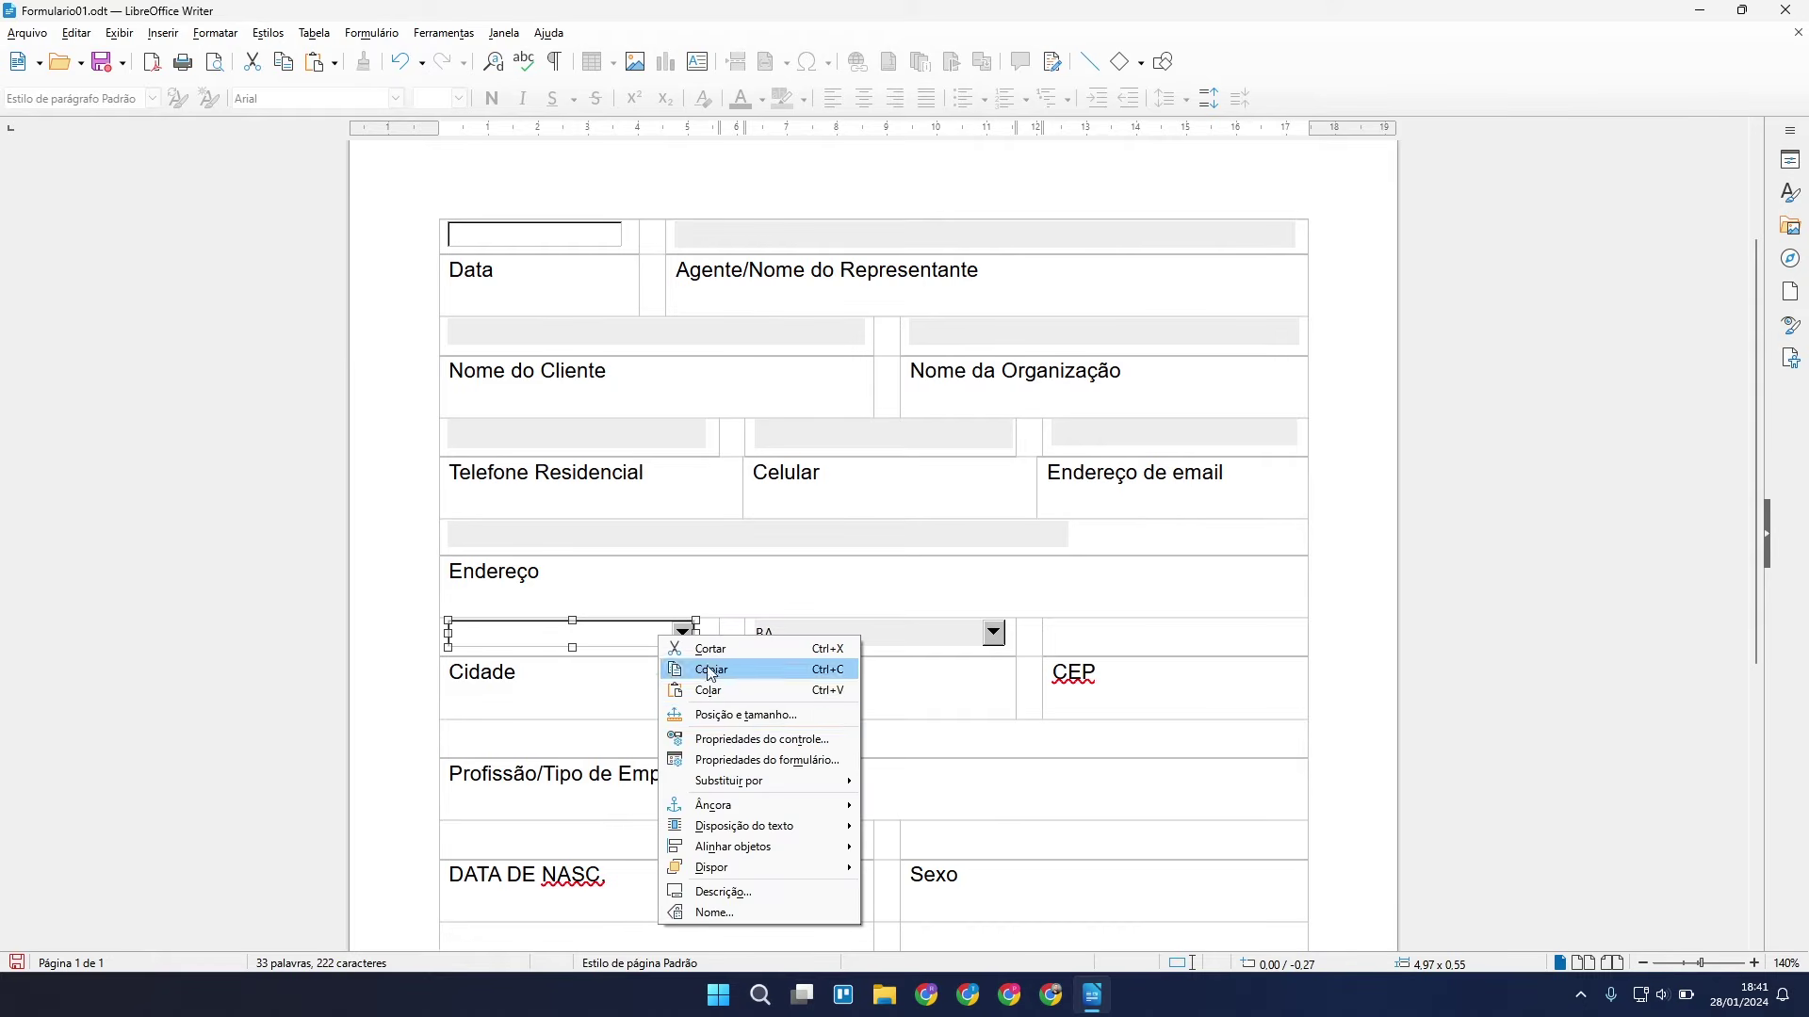
left_click(749, 731)
scroll(973, 549, "down", 8)
left_click(1052, 497)
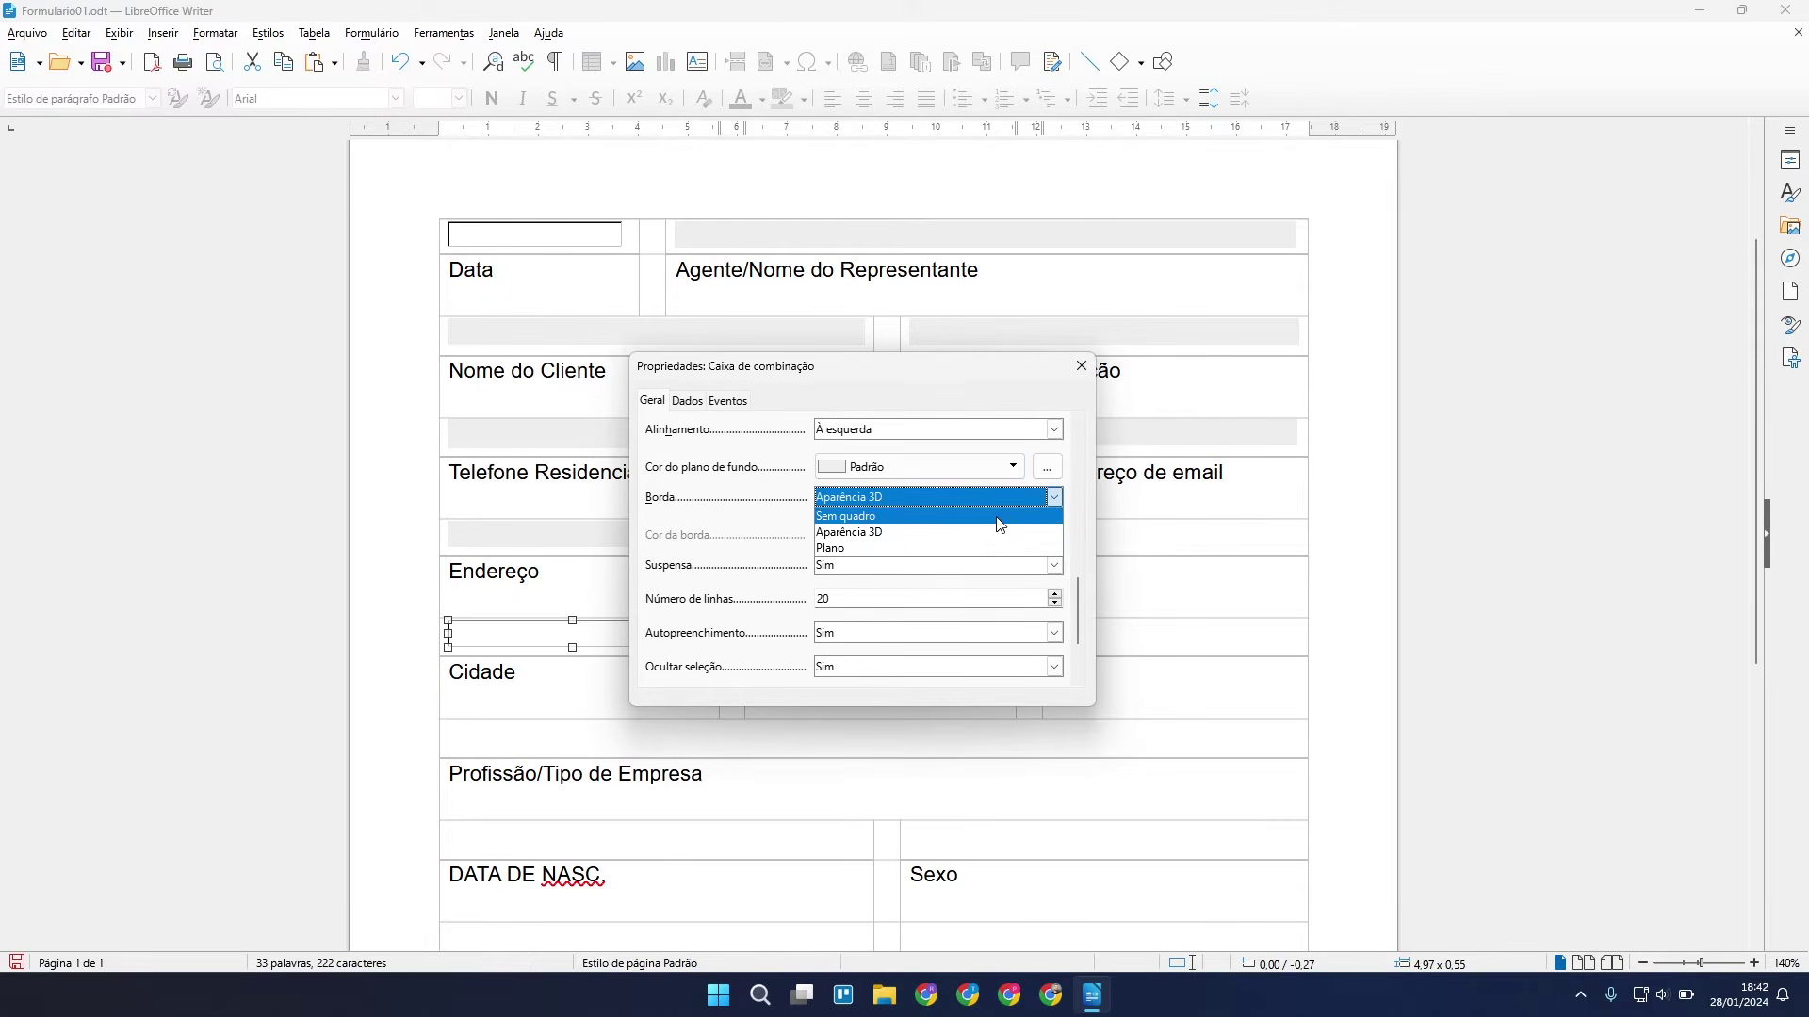
left_click(932, 513)
left_click(1011, 468)
left_click(991, 558)
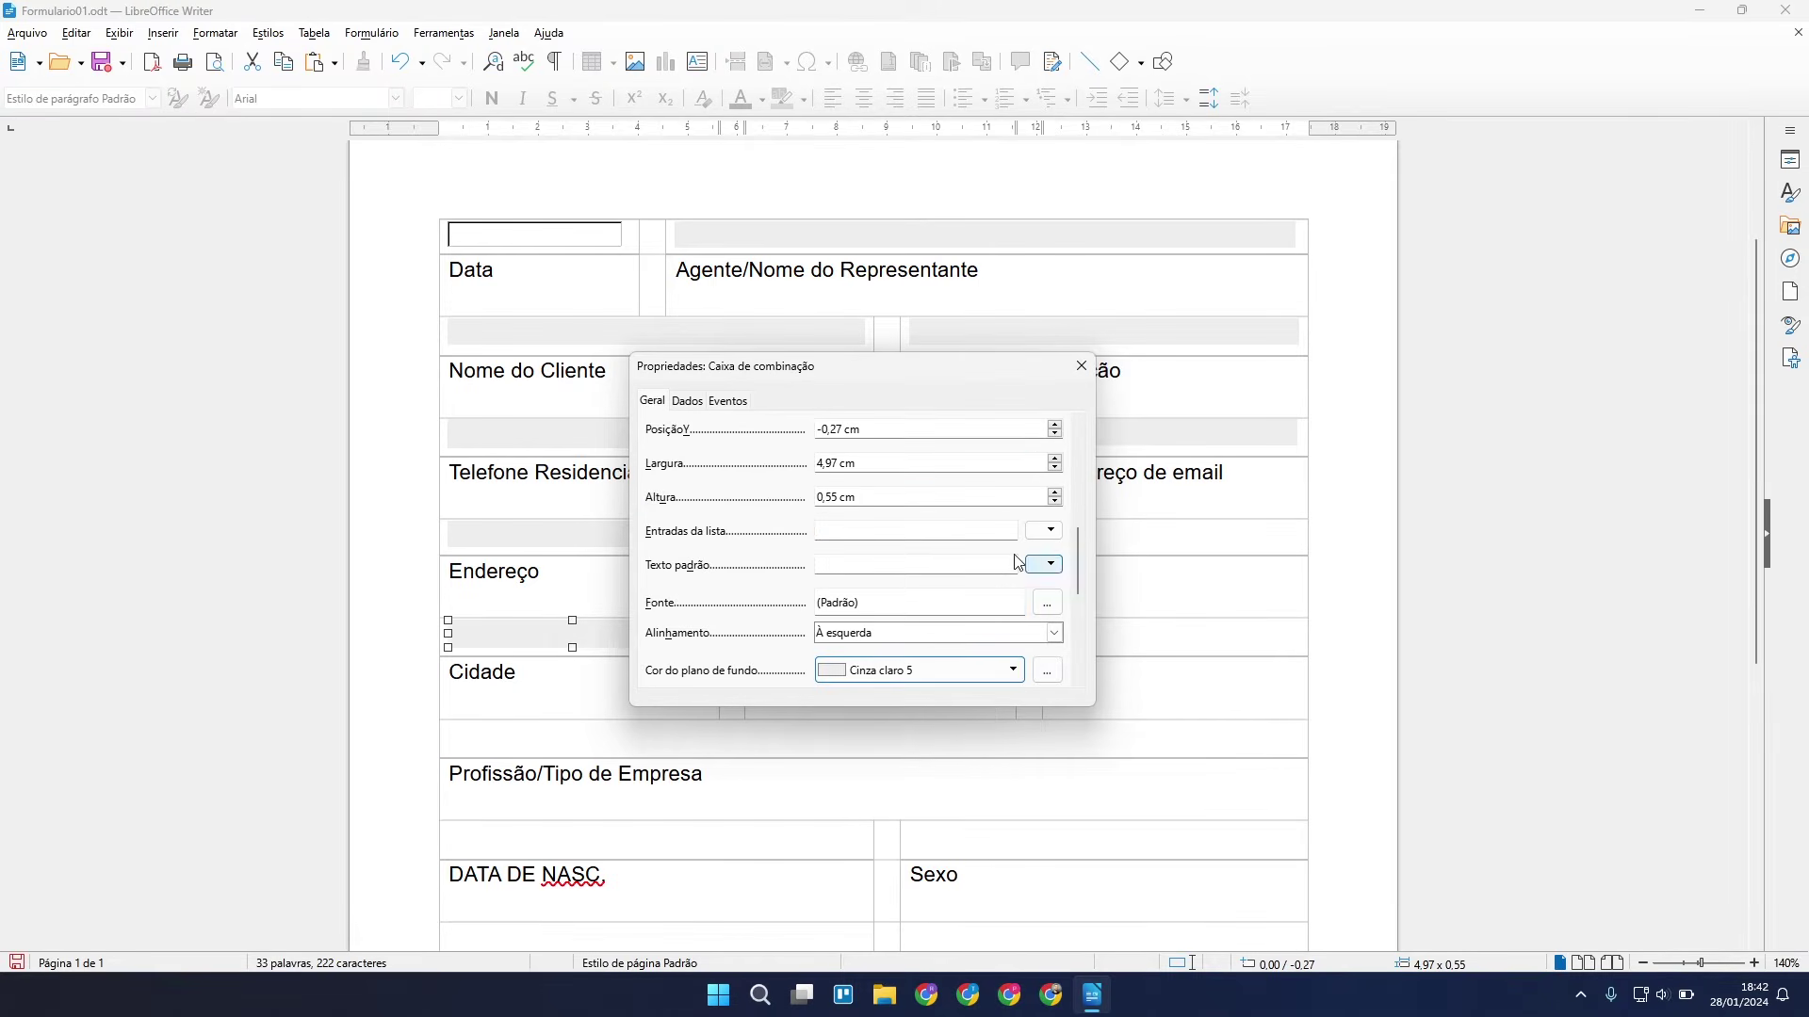
Add the list entries "cidade a", "cidade b" and "...." to the combo box above Cidade.
left_click(1051, 530)
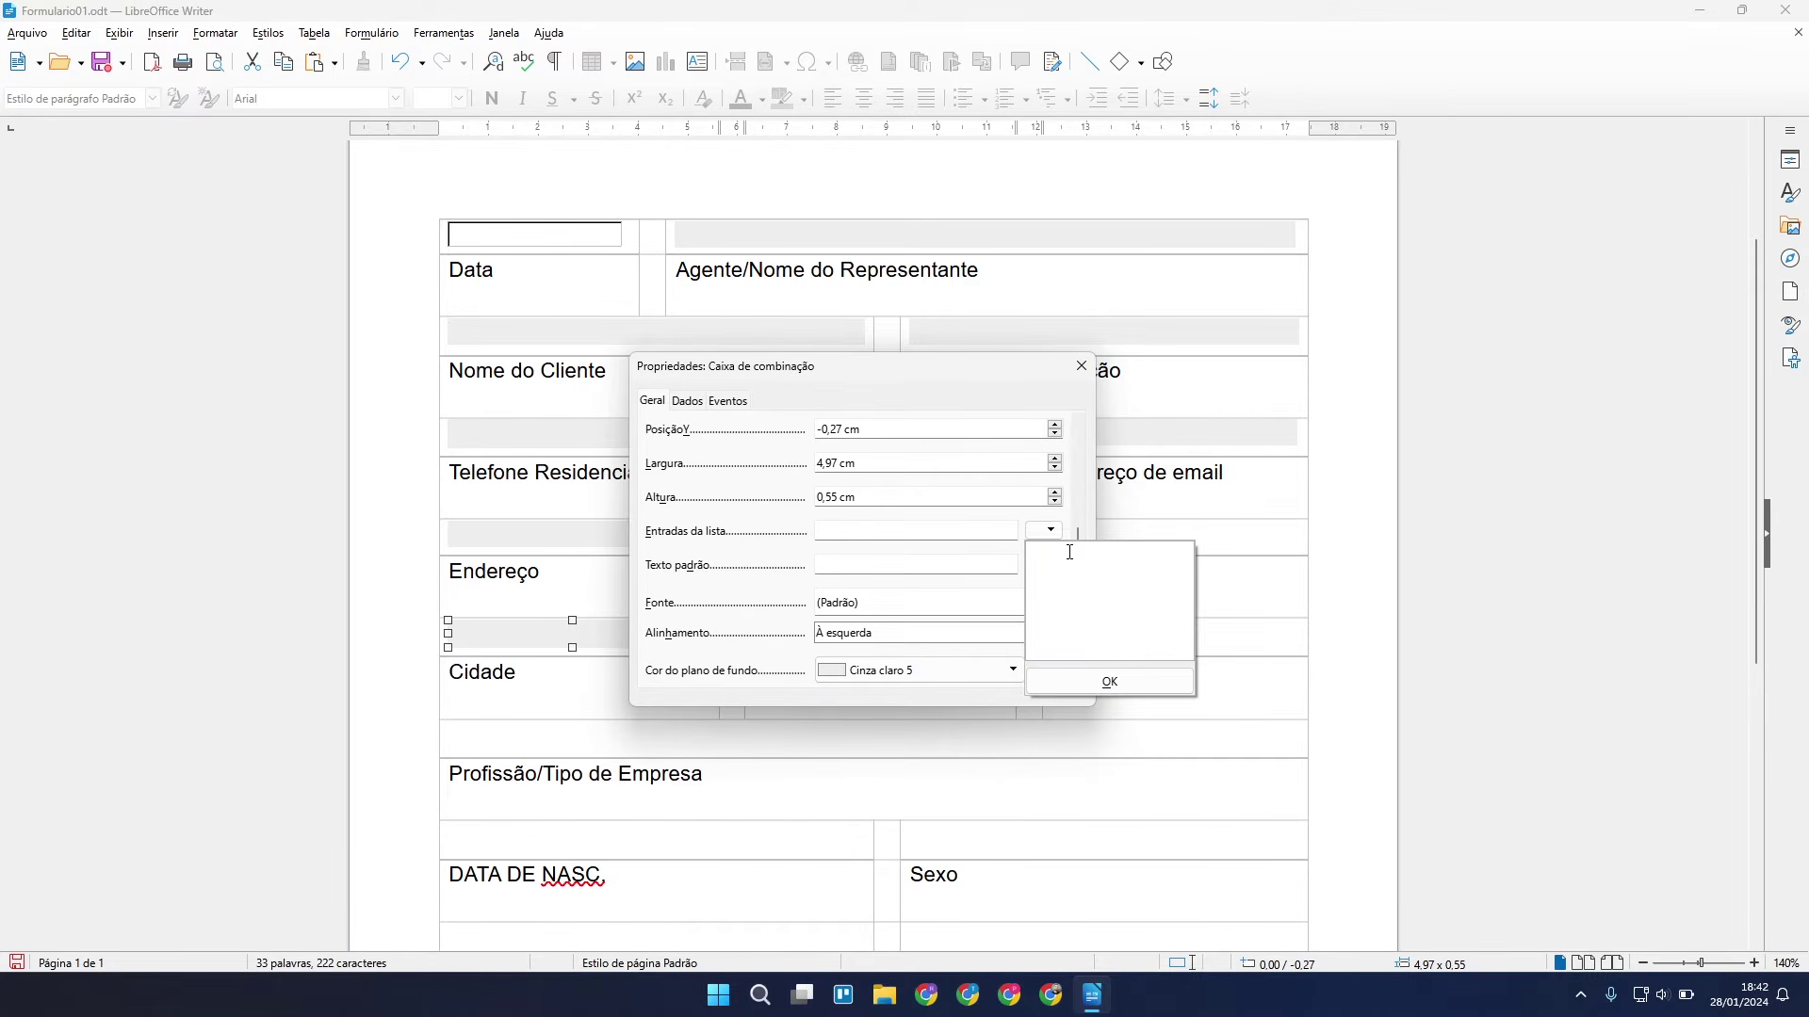
type("cidade a")
key("Return")
type("cidade b\";\"....\"")
left_click(1109, 681)
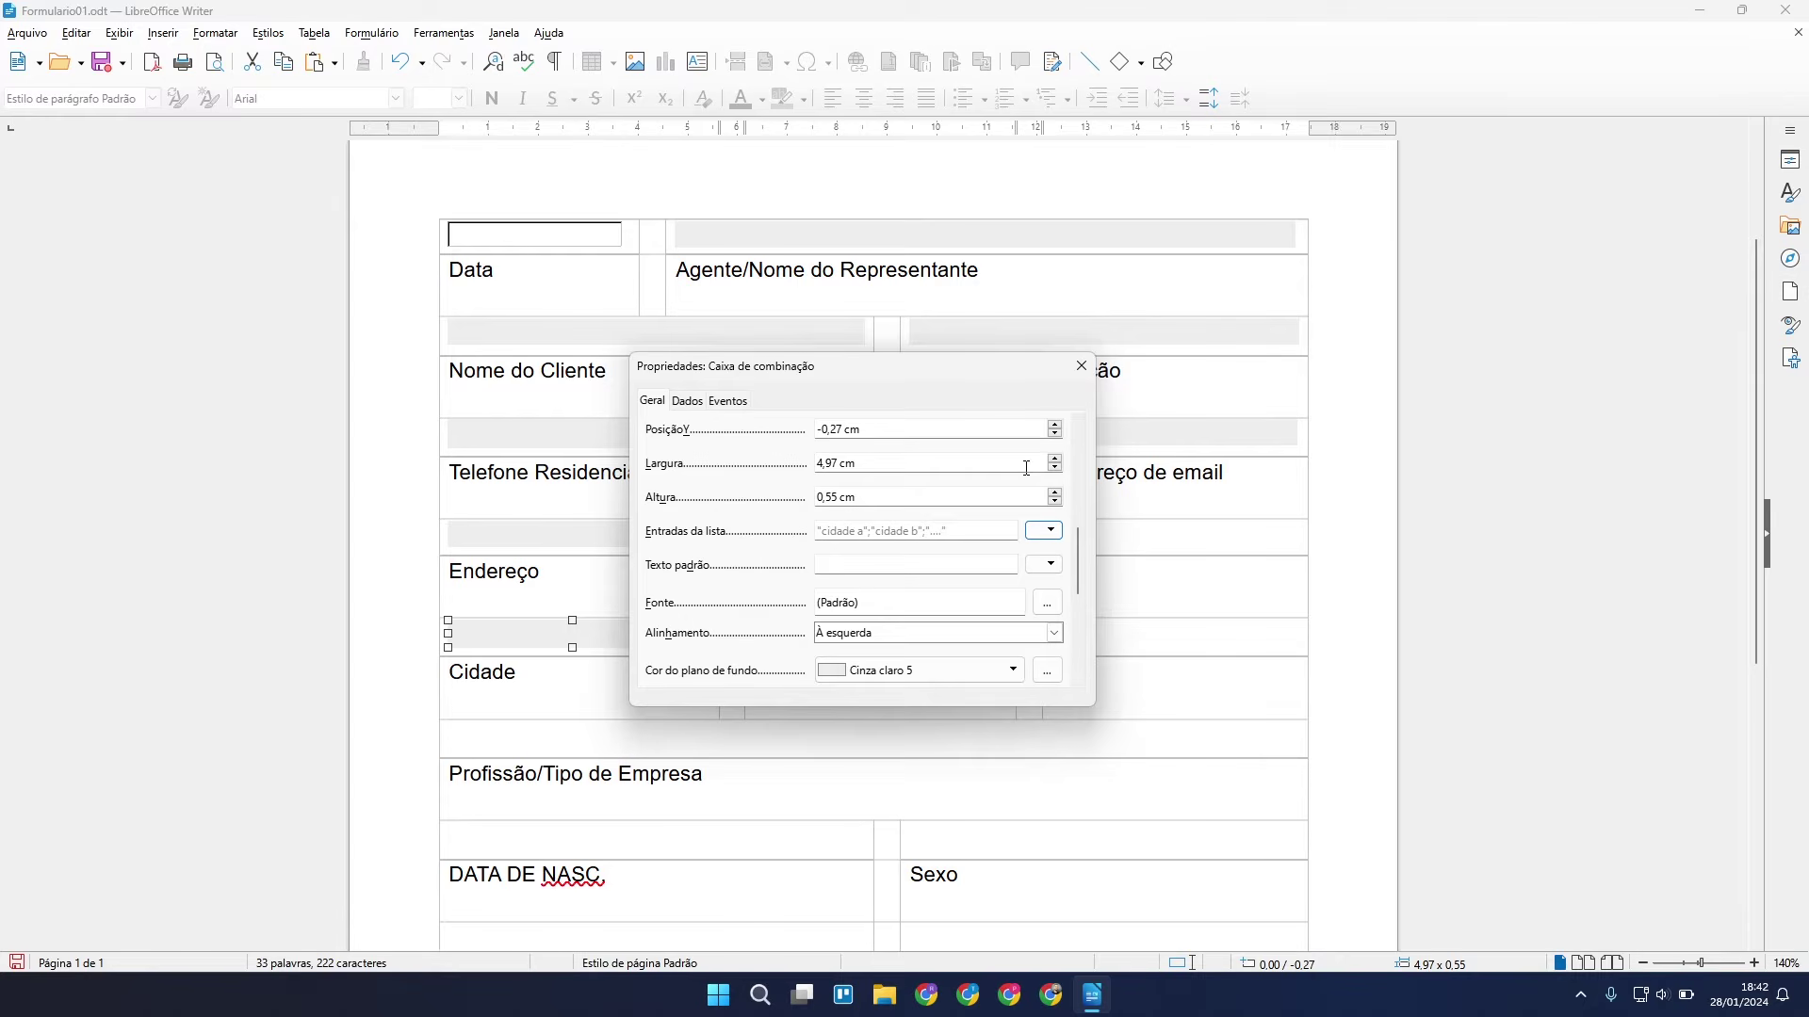
left_click(1081, 367)
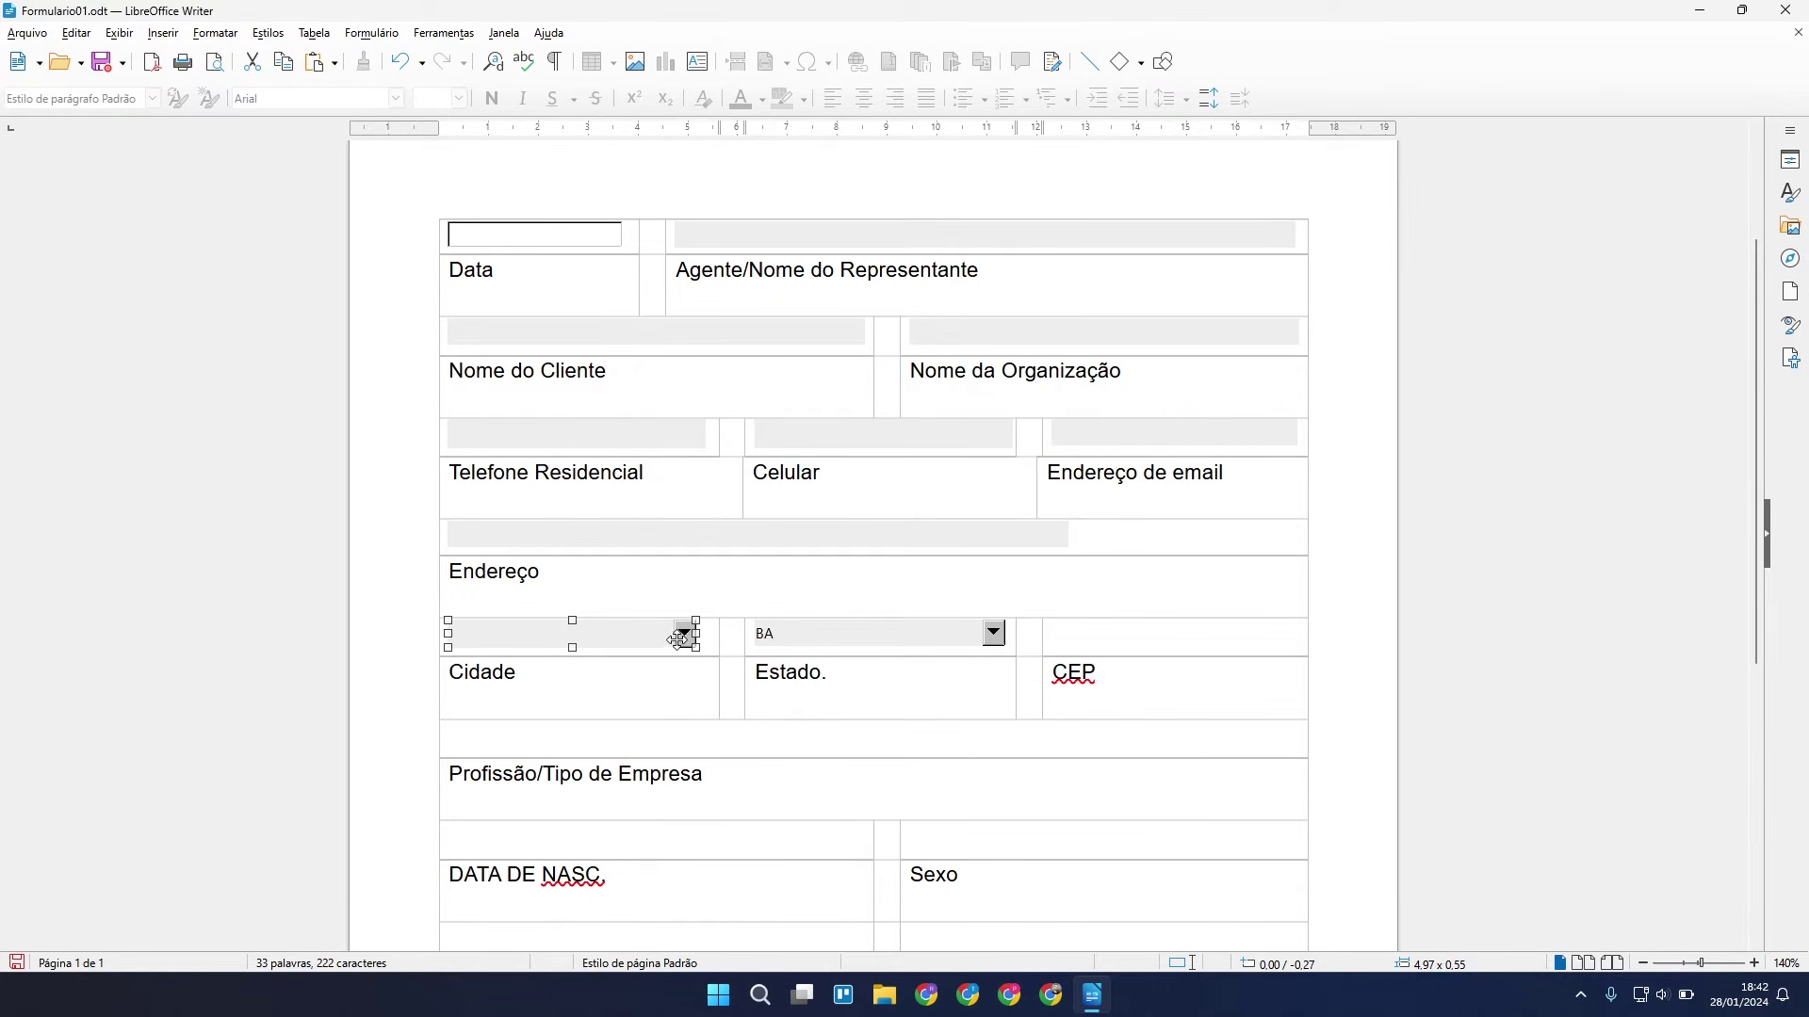
Turn off Design Mode and select PR in the list box above Estado.
left_click(344, 45)
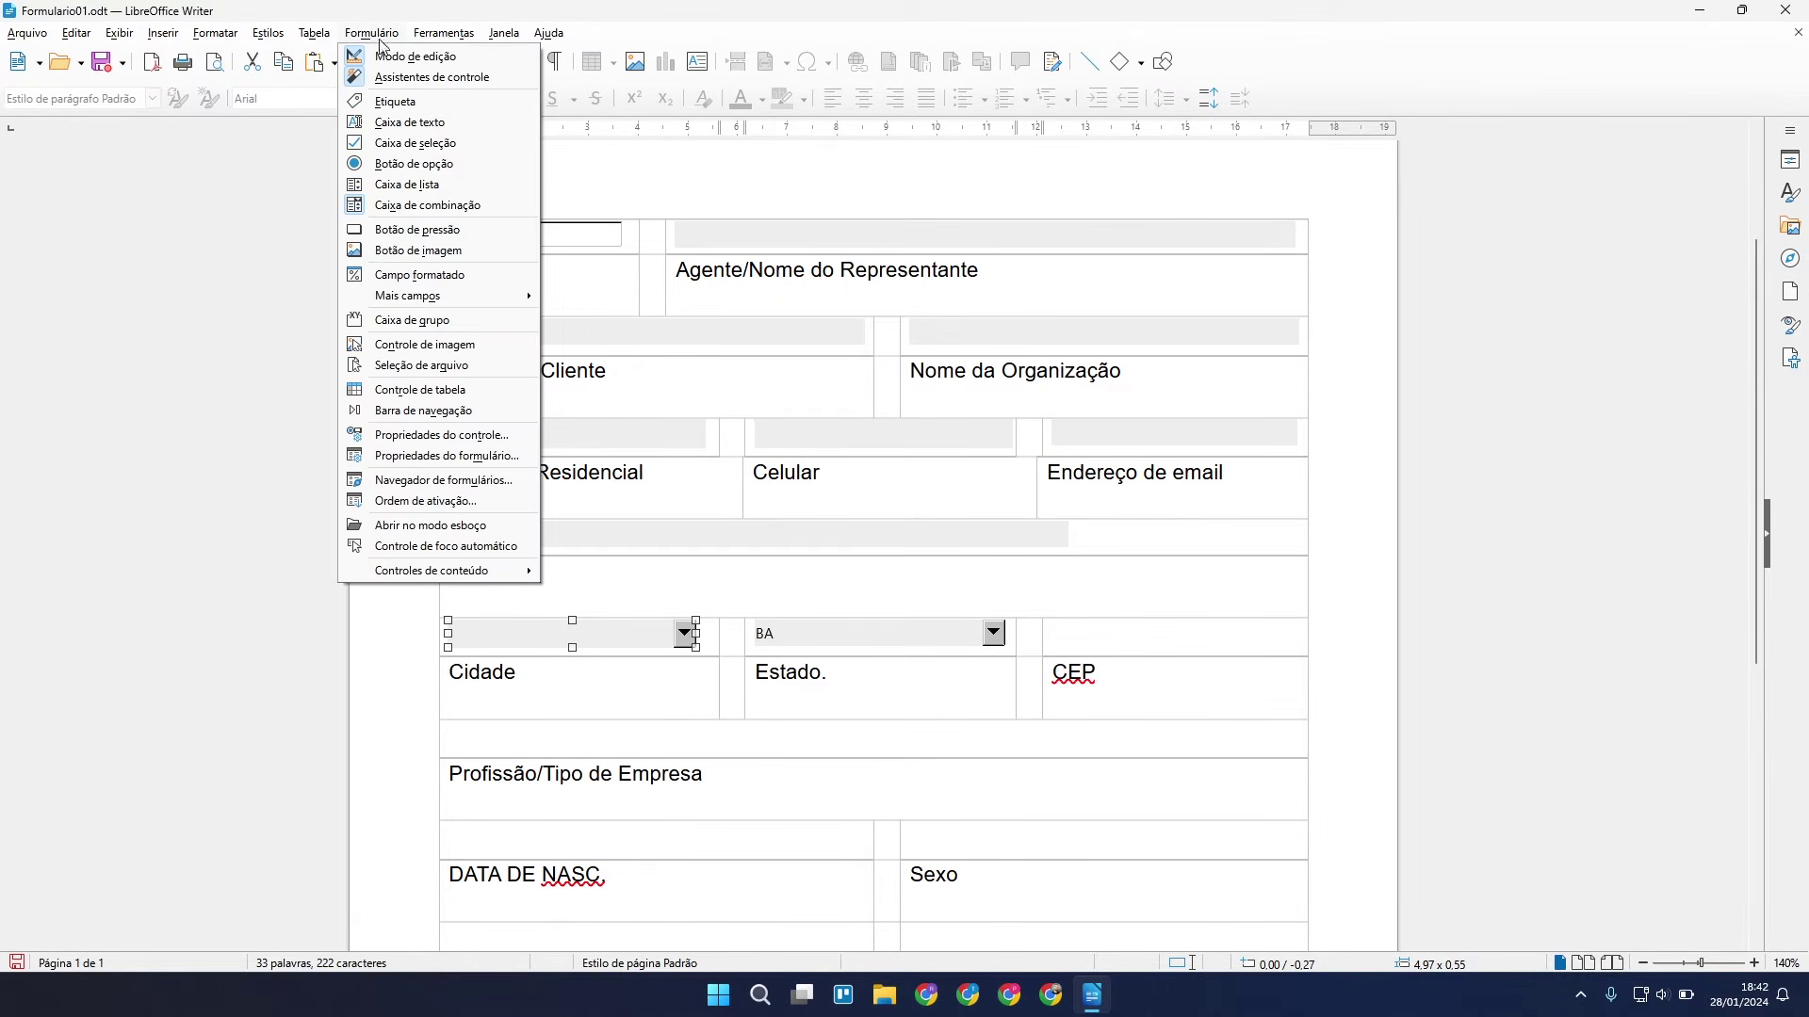
left_click(405, 52)
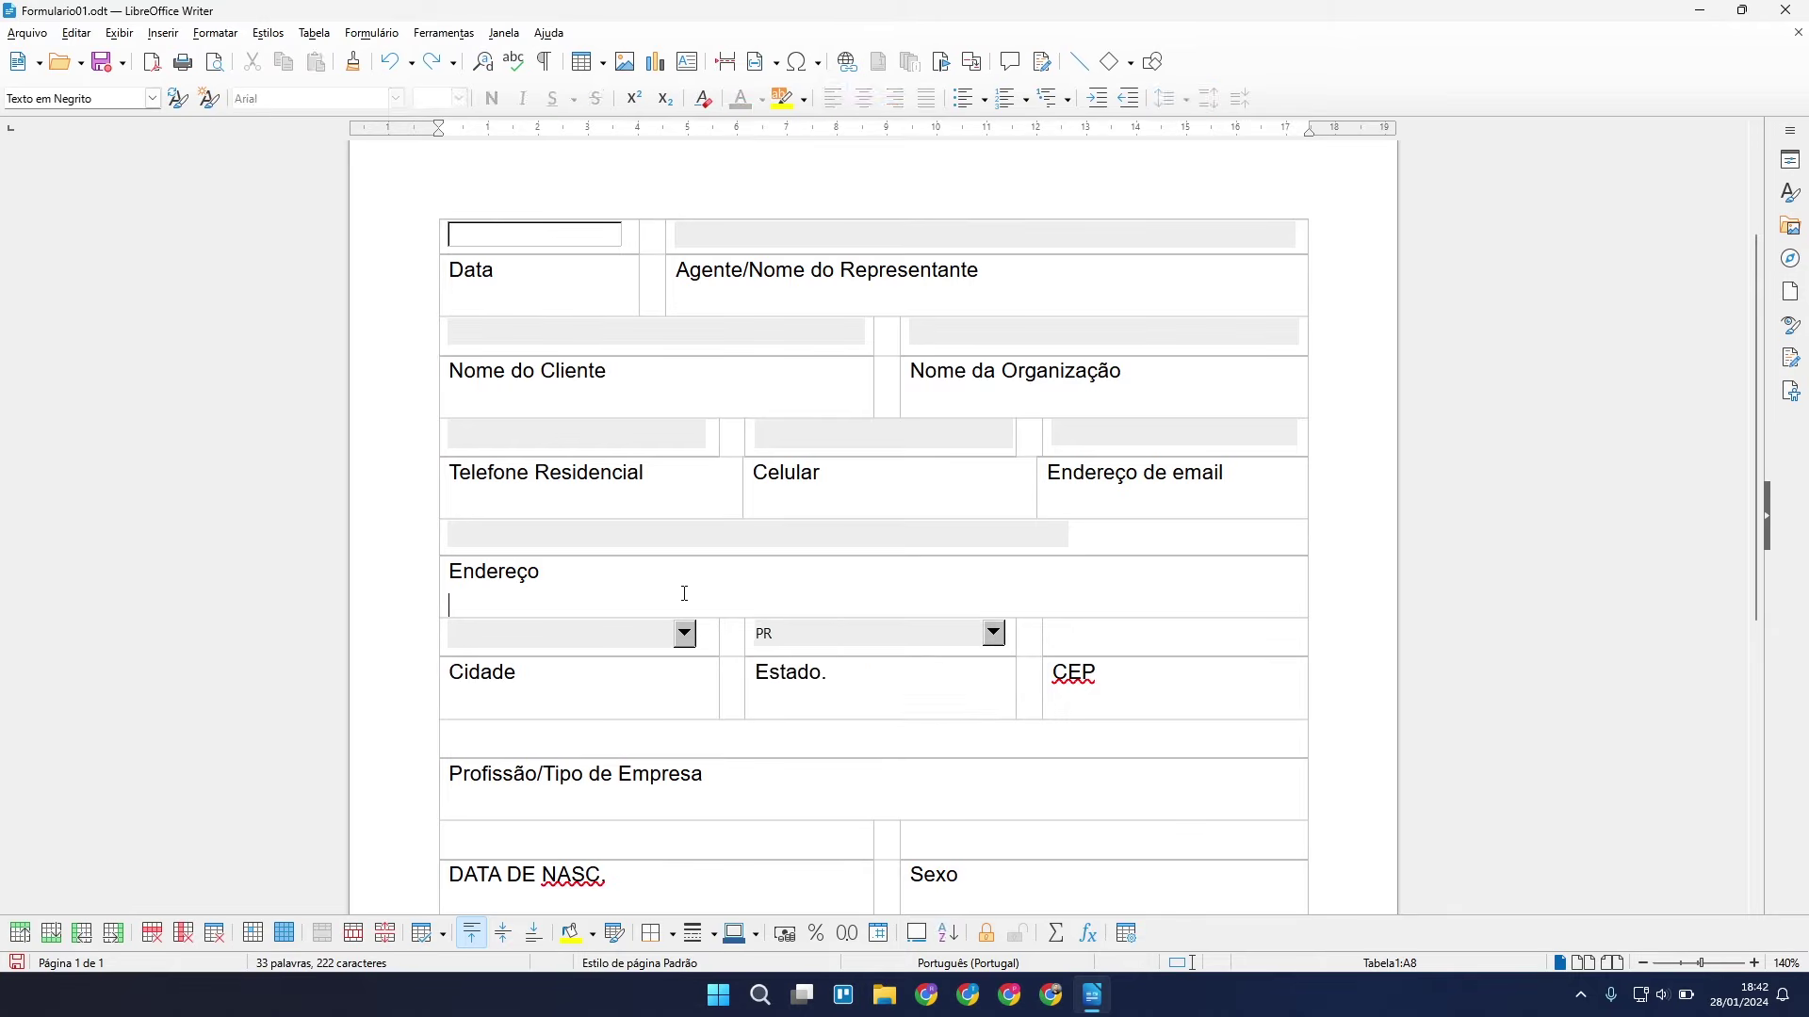
left_click(828, 634)
left_click(816, 673)
Try out the Cidade combo box by choosing "cidade a" and clearing the entry again.
left_click(619, 637)
left_click(681, 635)
left_click(588, 651)
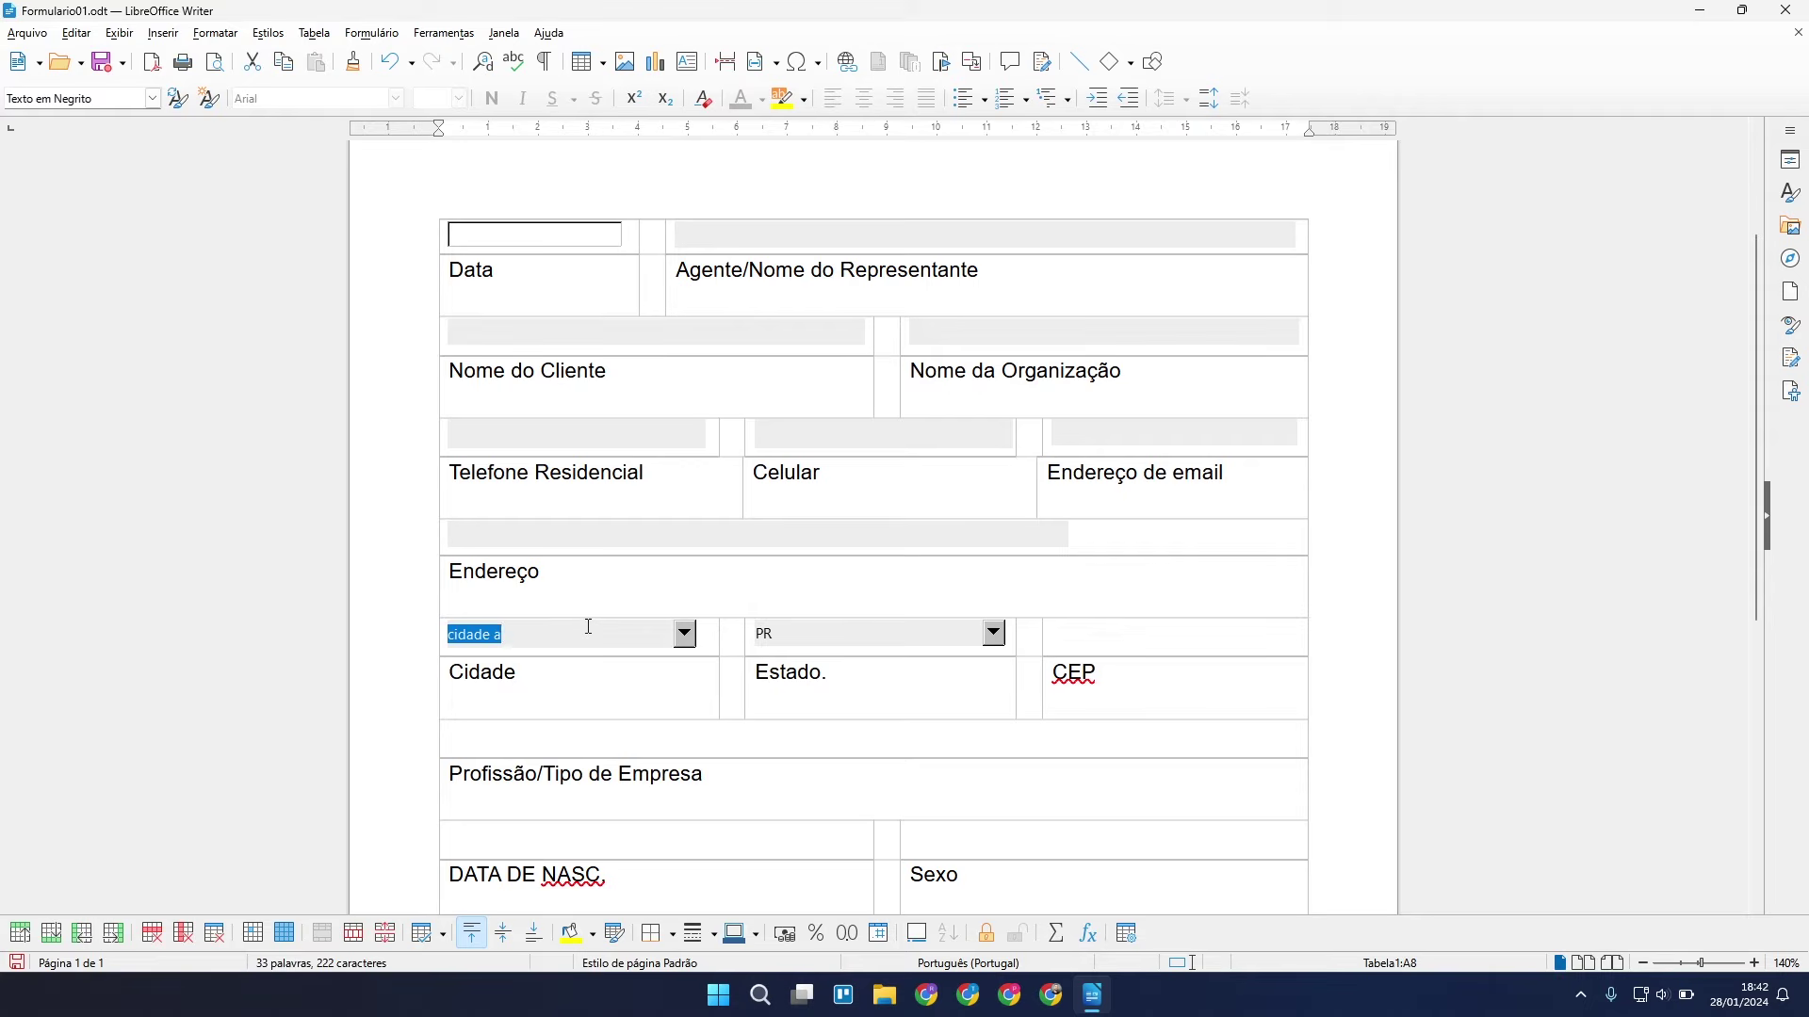
key("Delete")
left_click_drag(570, 637, 438, 643)
key("Delete")
Turn Design Mode back on and insert an option button about 1.8 cm wide and 0.6 cm high in the empty cell above Cliente anterior?
scroll(780, 575, "down", 2)
left_click(372, 33)
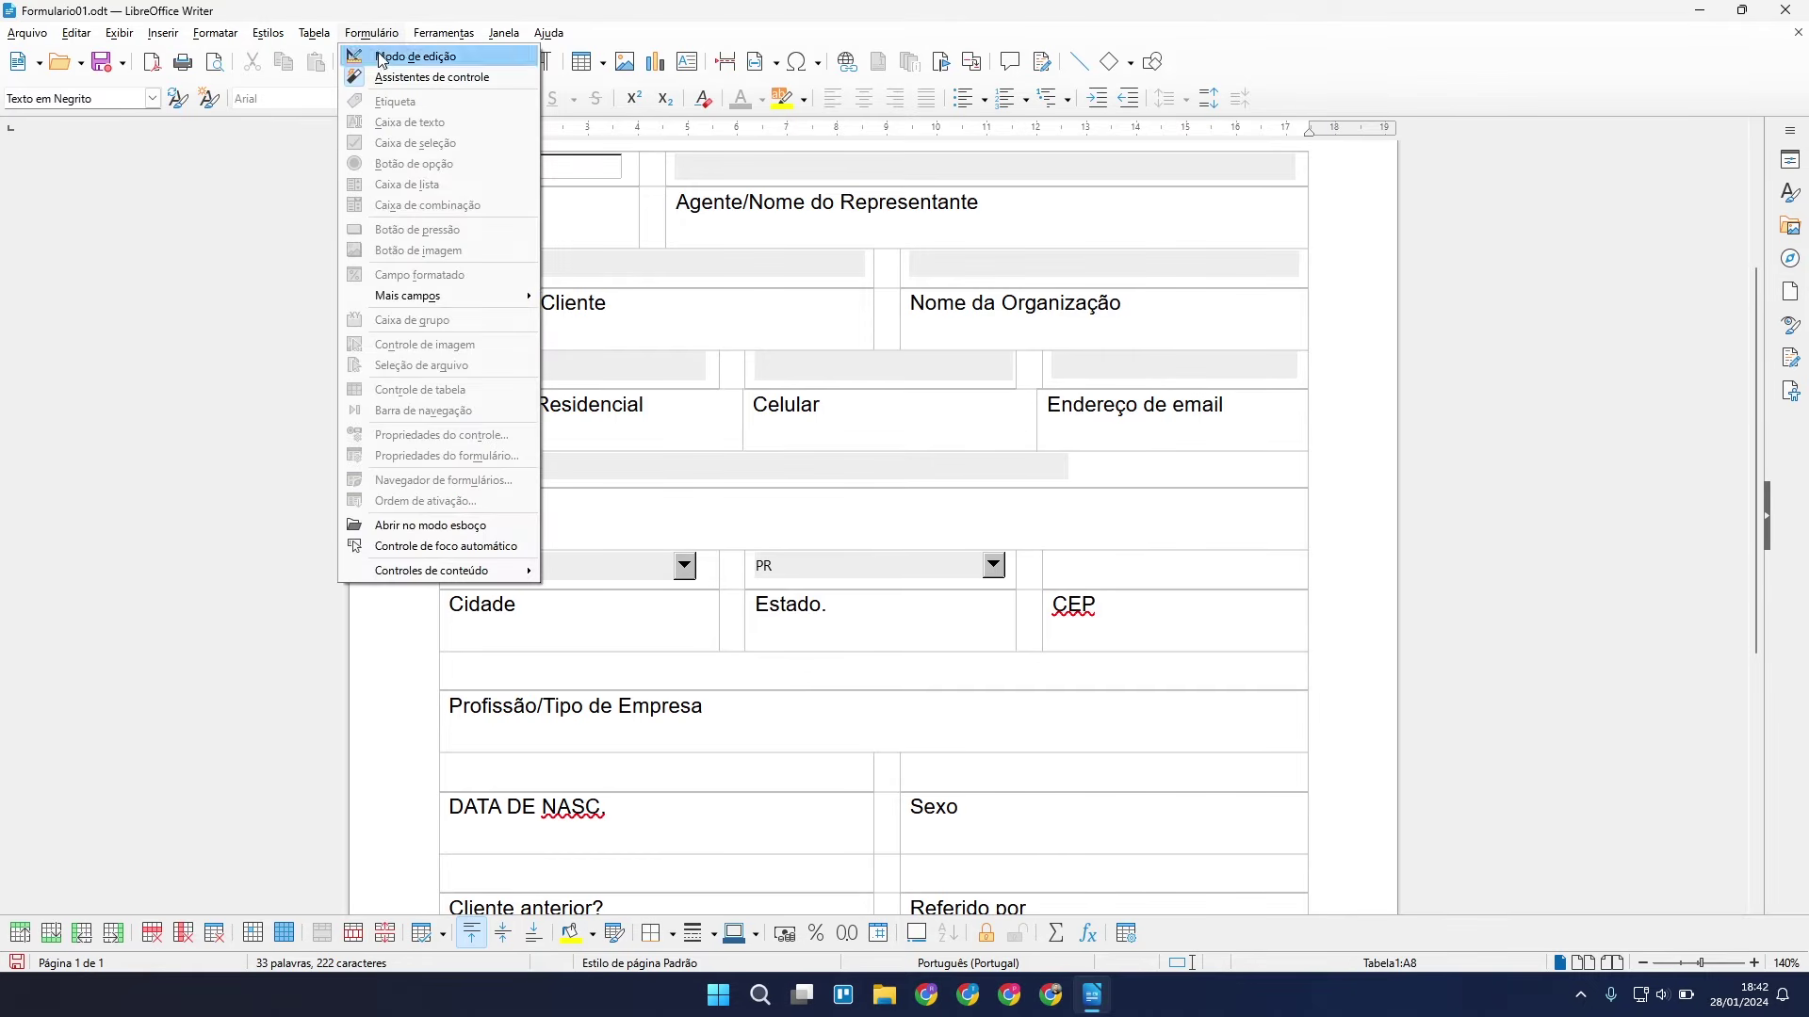
left_click(383, 55)
left_click(373, 34)
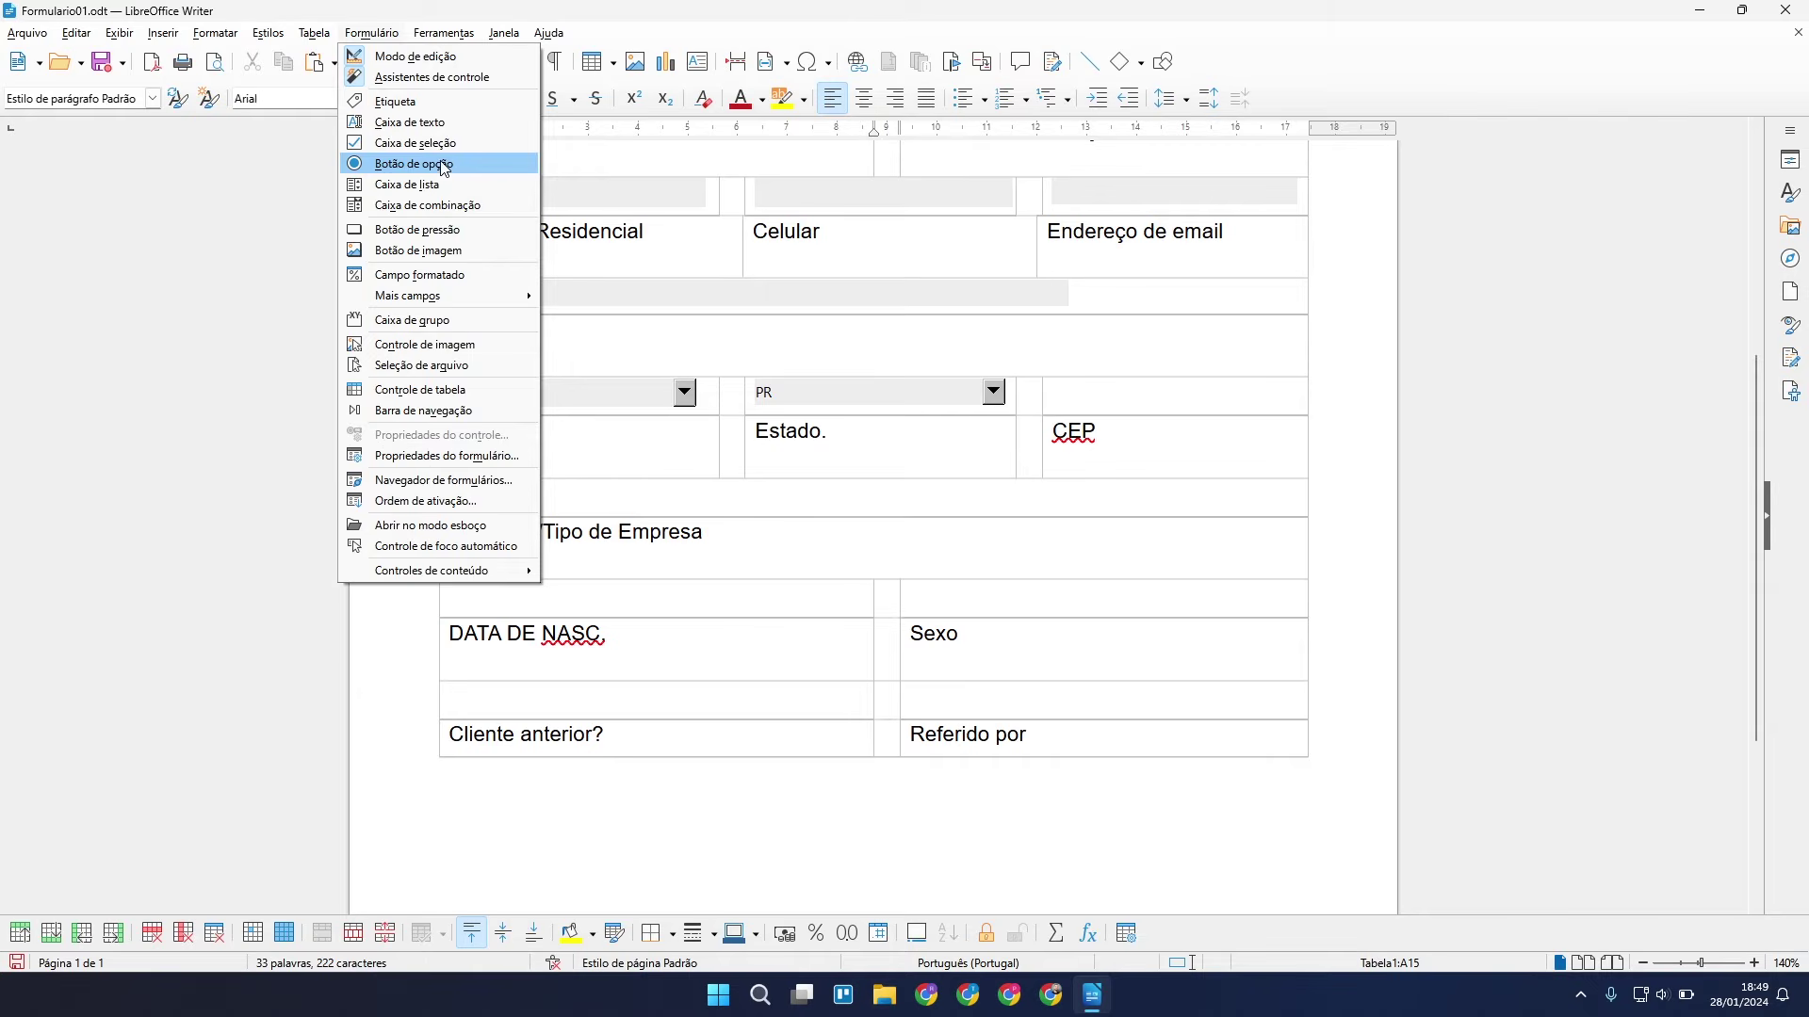
left_click(445, 168)
mouse_move(457, 687)
left_mouse_down()
mouse_move(485, 713)
mouse_move(537, 699)
left_mouse_up()
Label the option button above Cliente anterior? "SIM" and narrow it to about 1.4 cm.
right_click(497, 707)
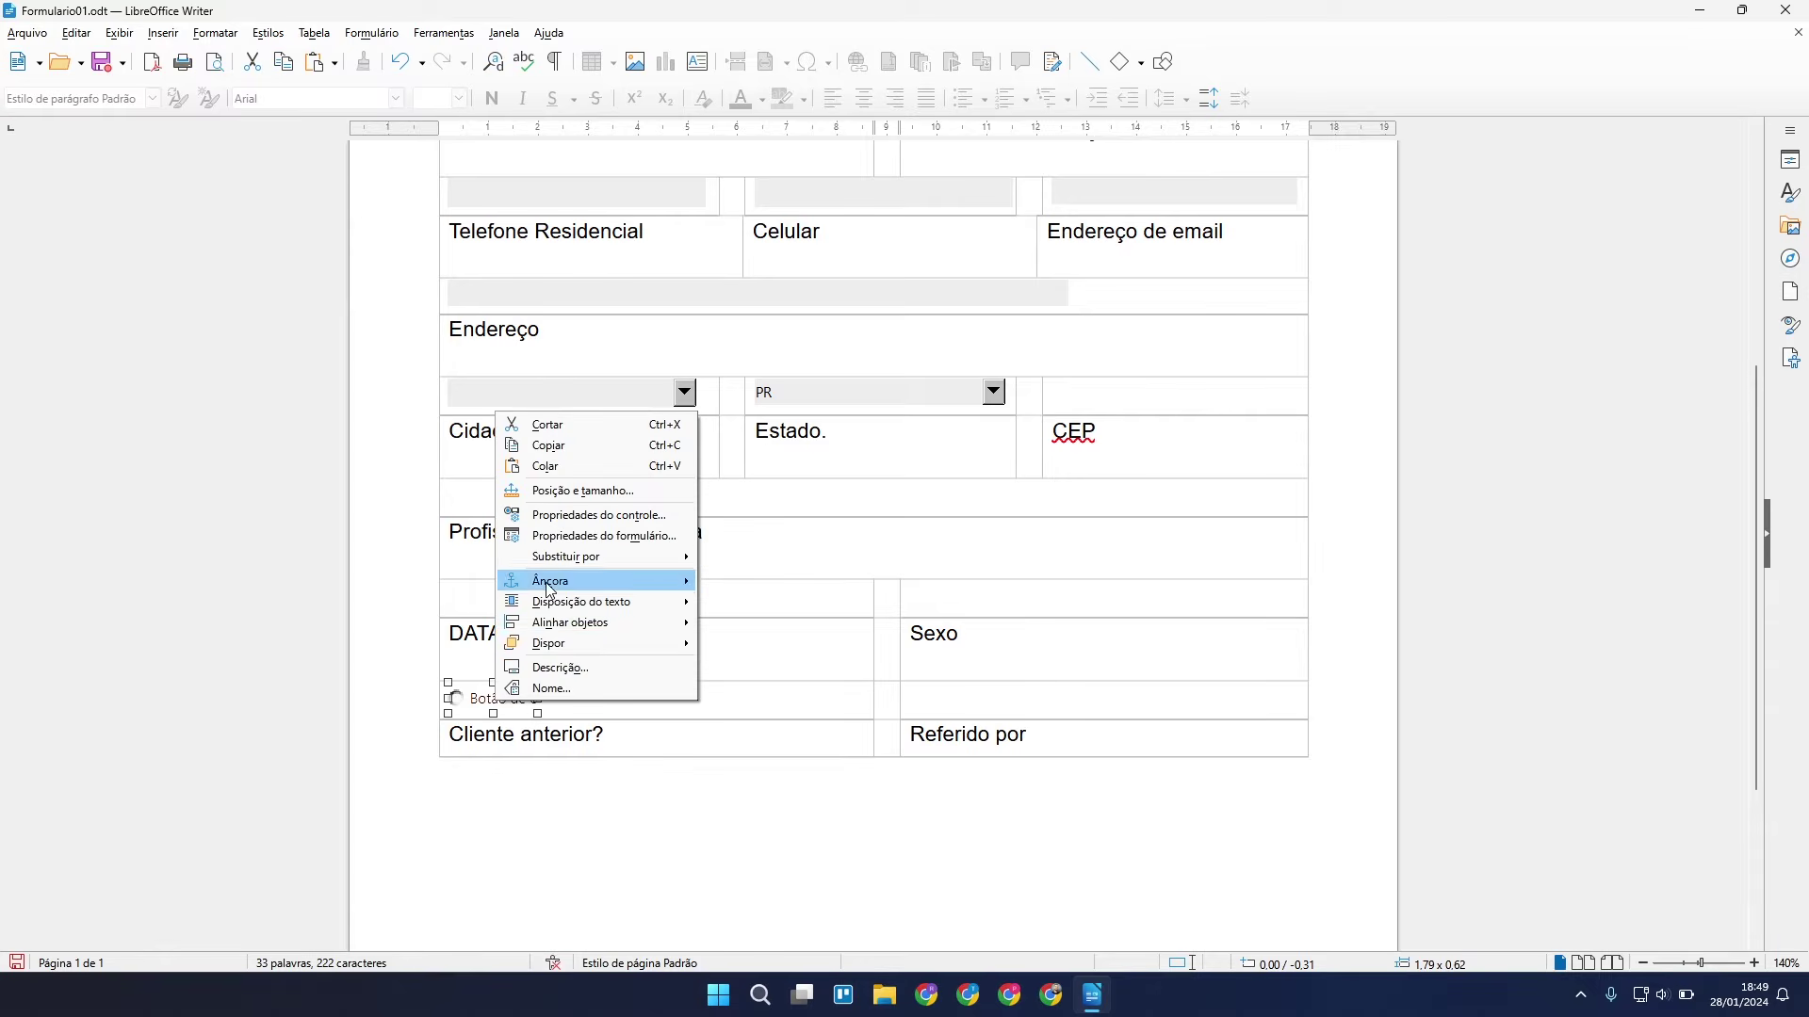
left_click(582, 517)
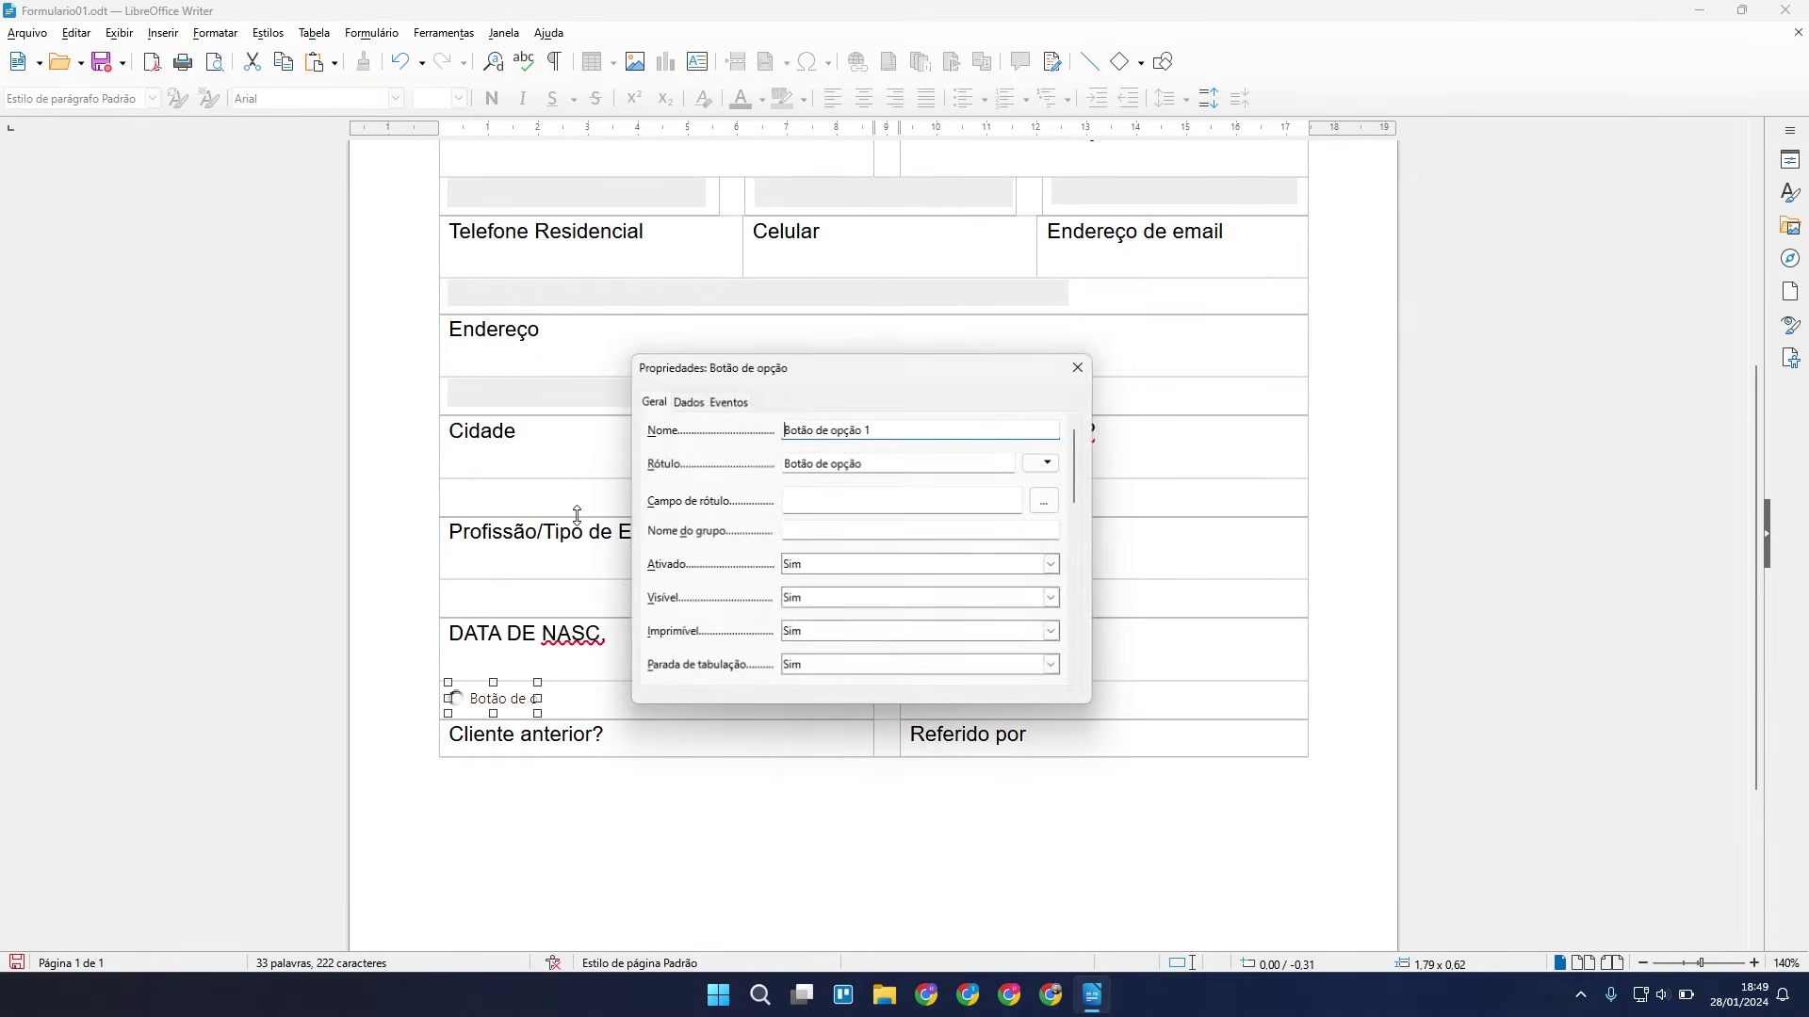
left_click_drag(891, 464, 768, 460)
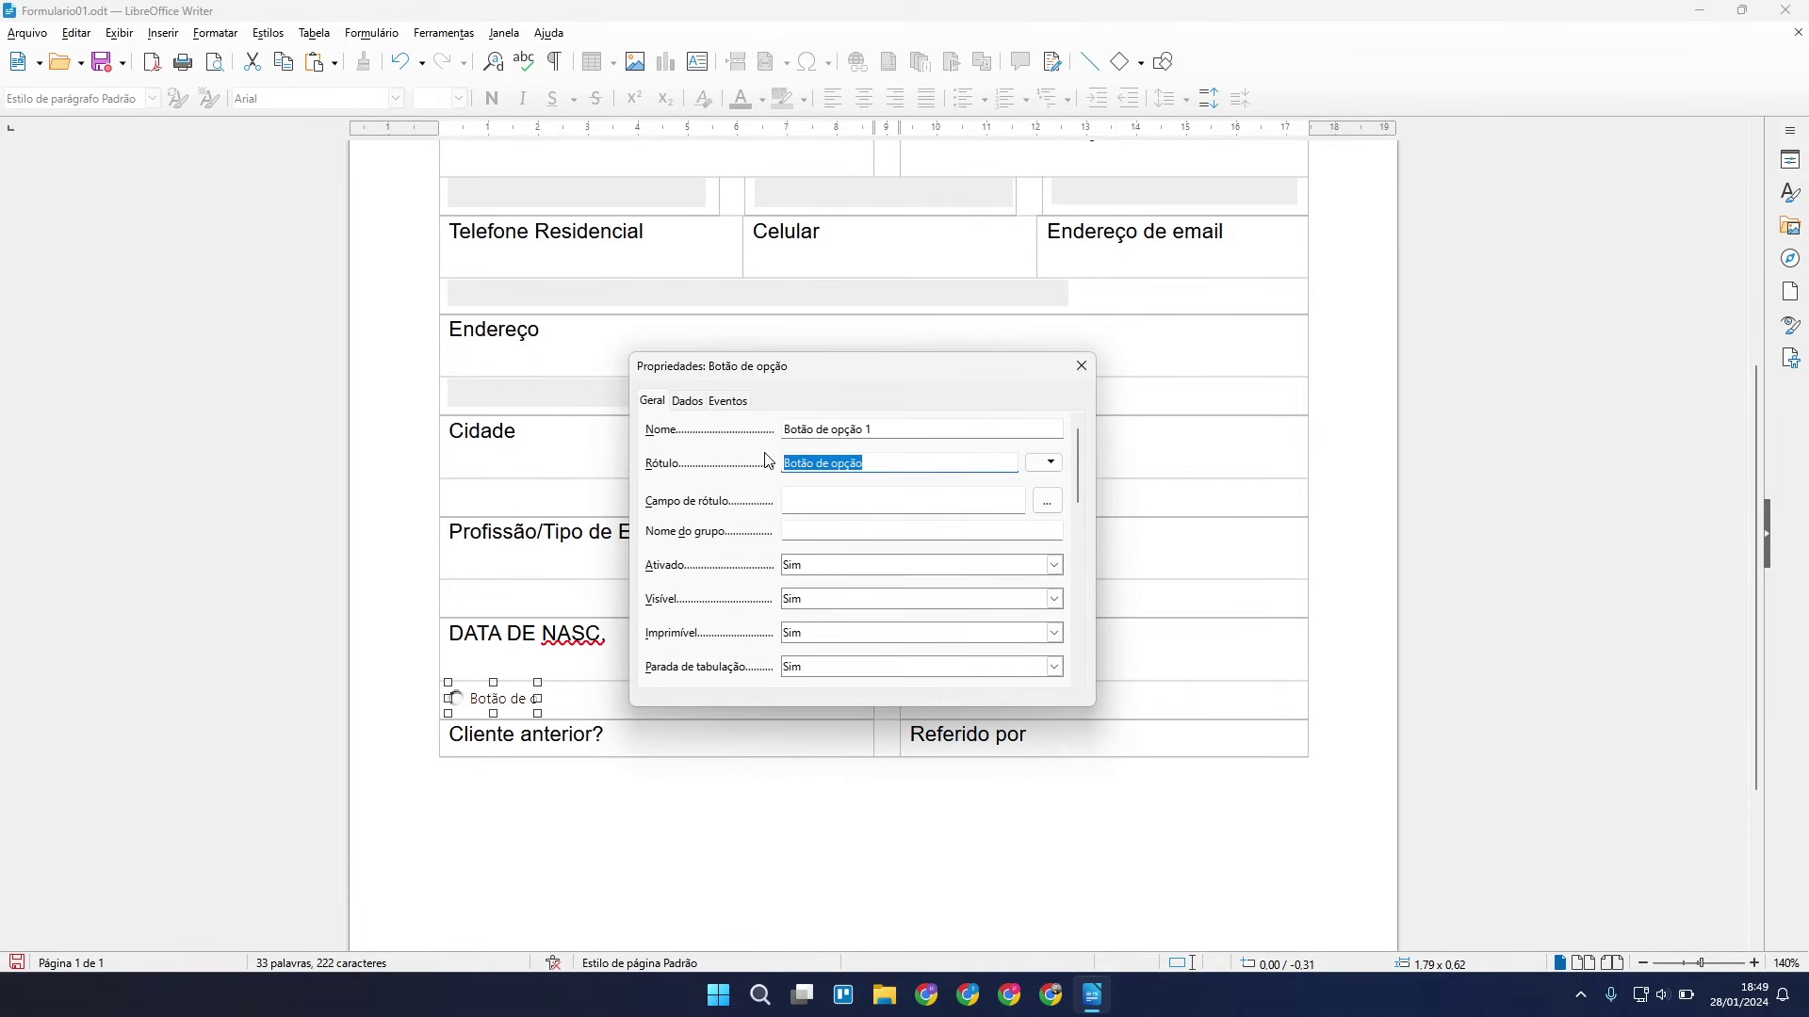
type("SIM")
key("Return")
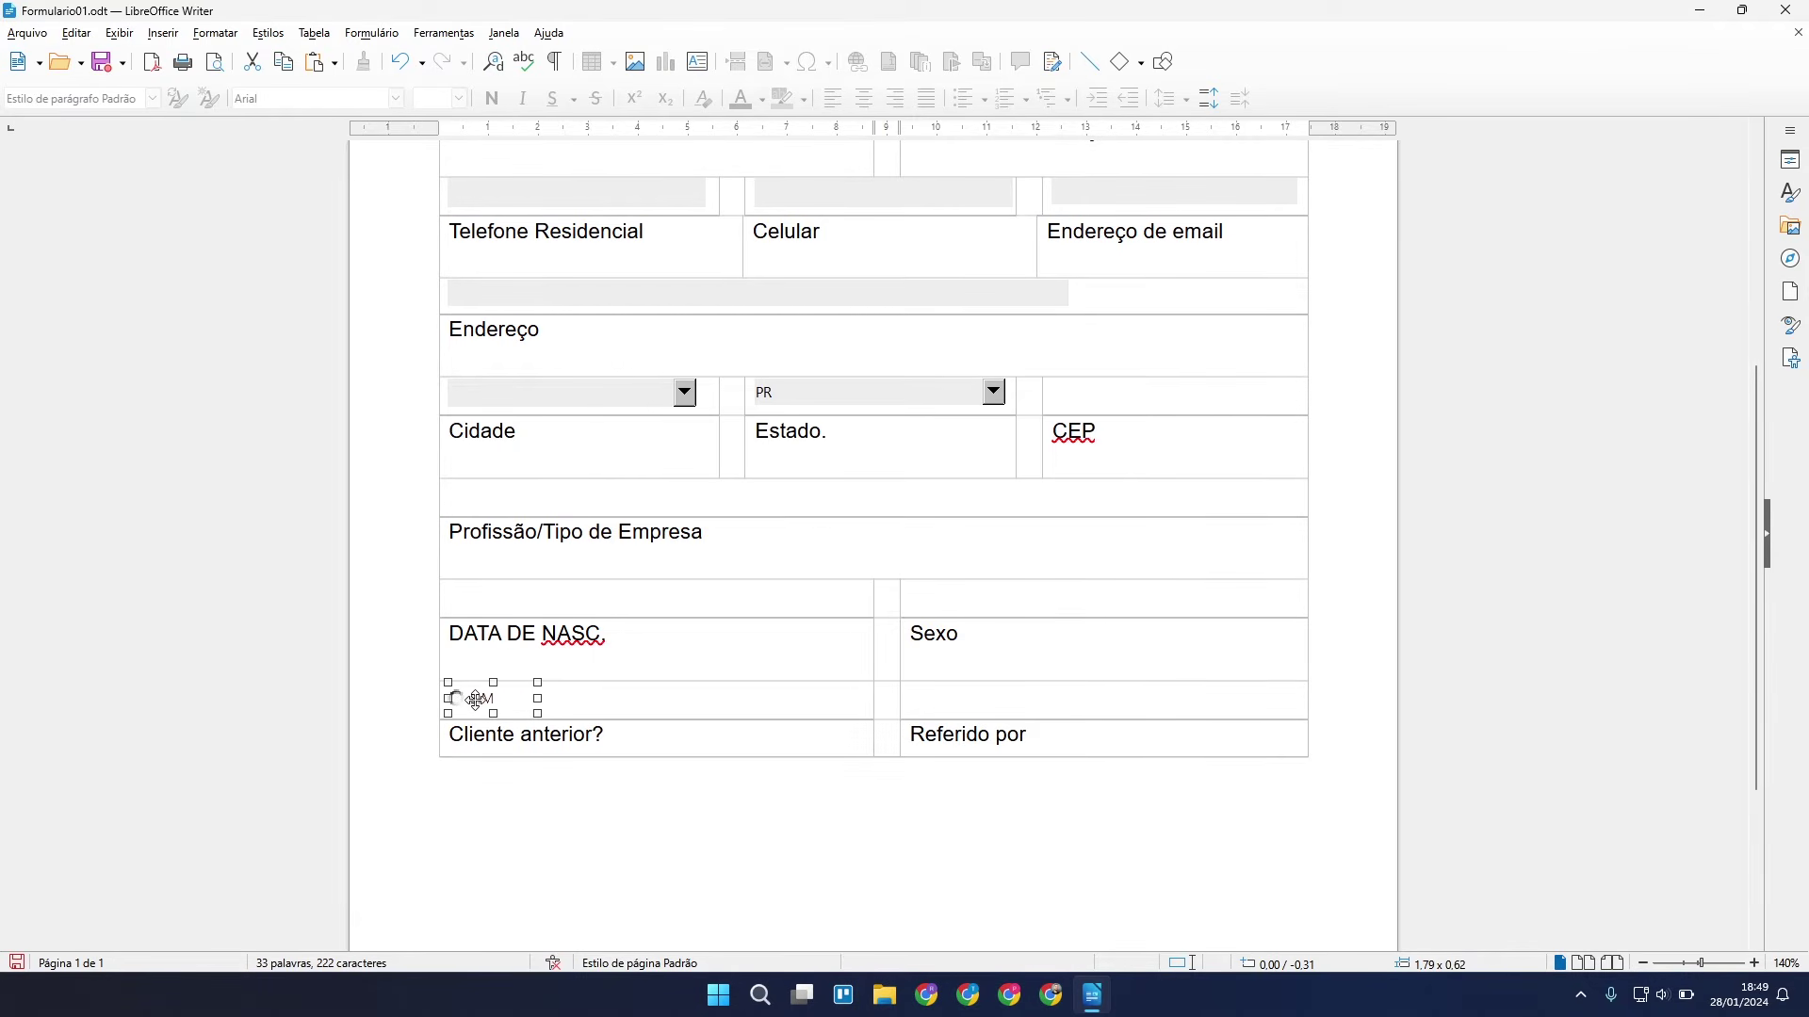
left_click_drag(540, 699, 518, 699)
Paste a copy of the SIM option button beside it and label the copy "NÃO".
left_click(581, 704)
key("ctrl+v")
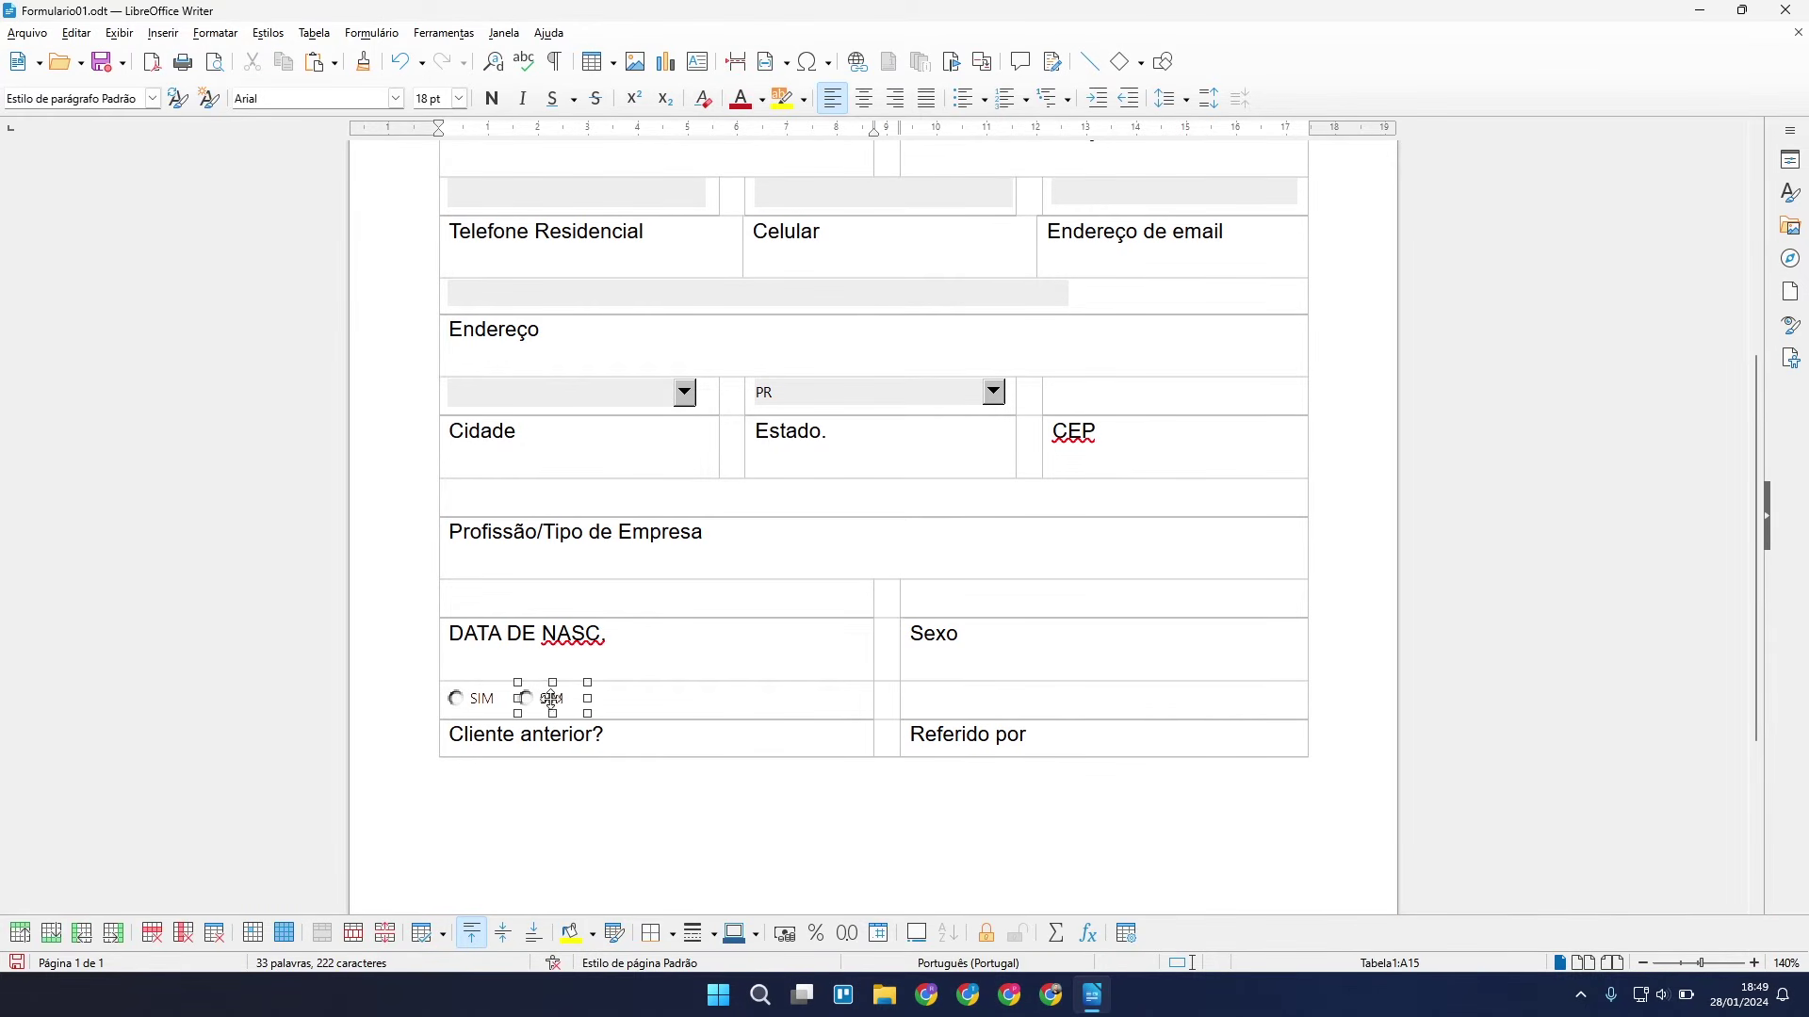
right_click(552, 699)
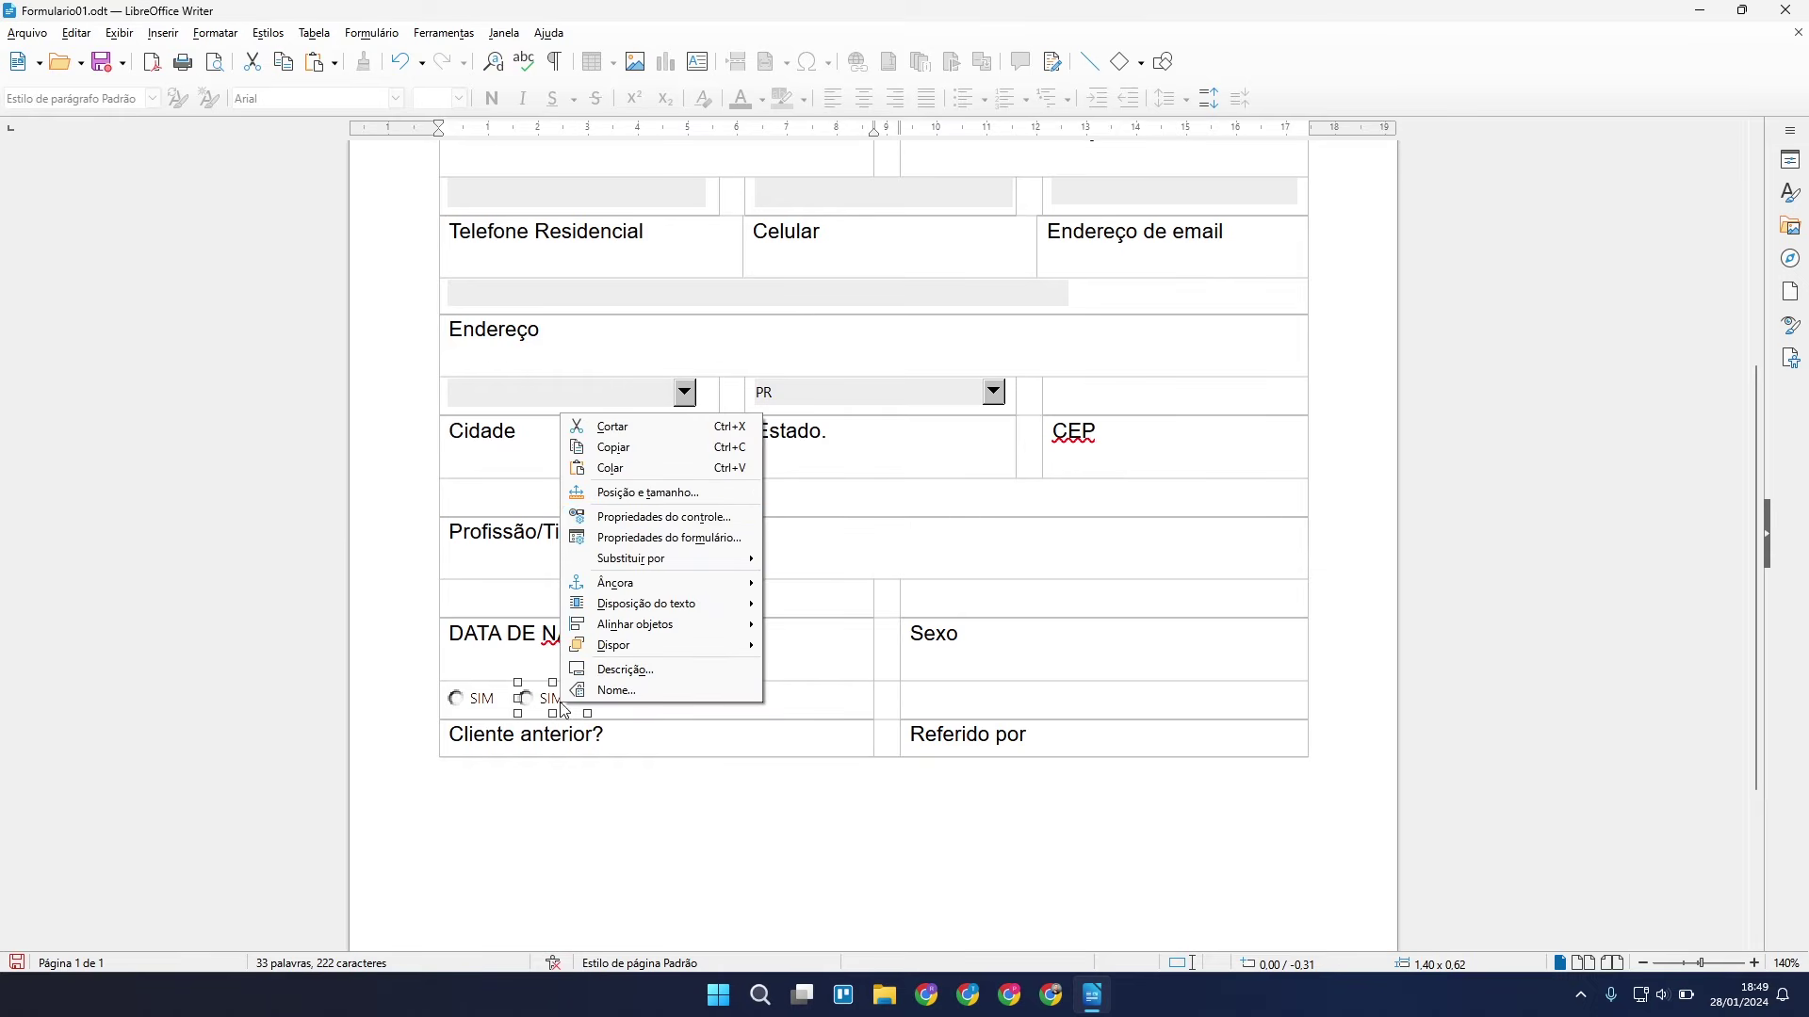
left_click(627, 517)
double_click(811, 463)
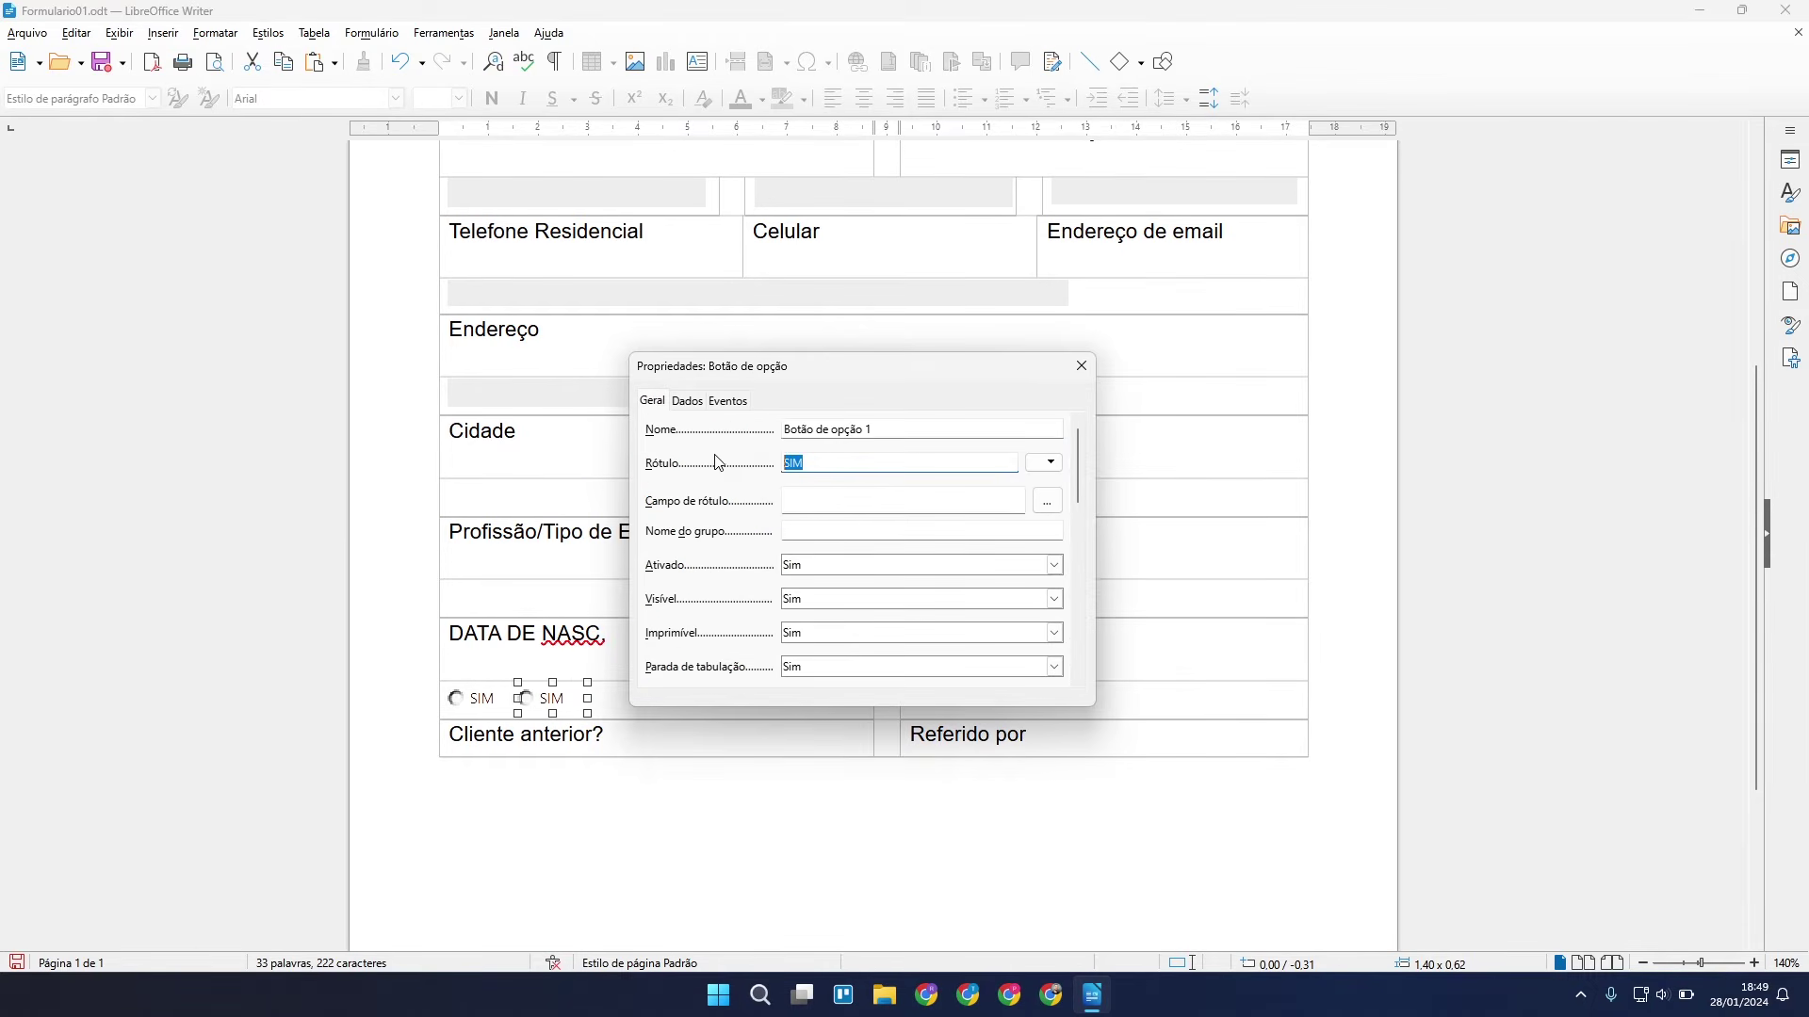
type("NÃO")
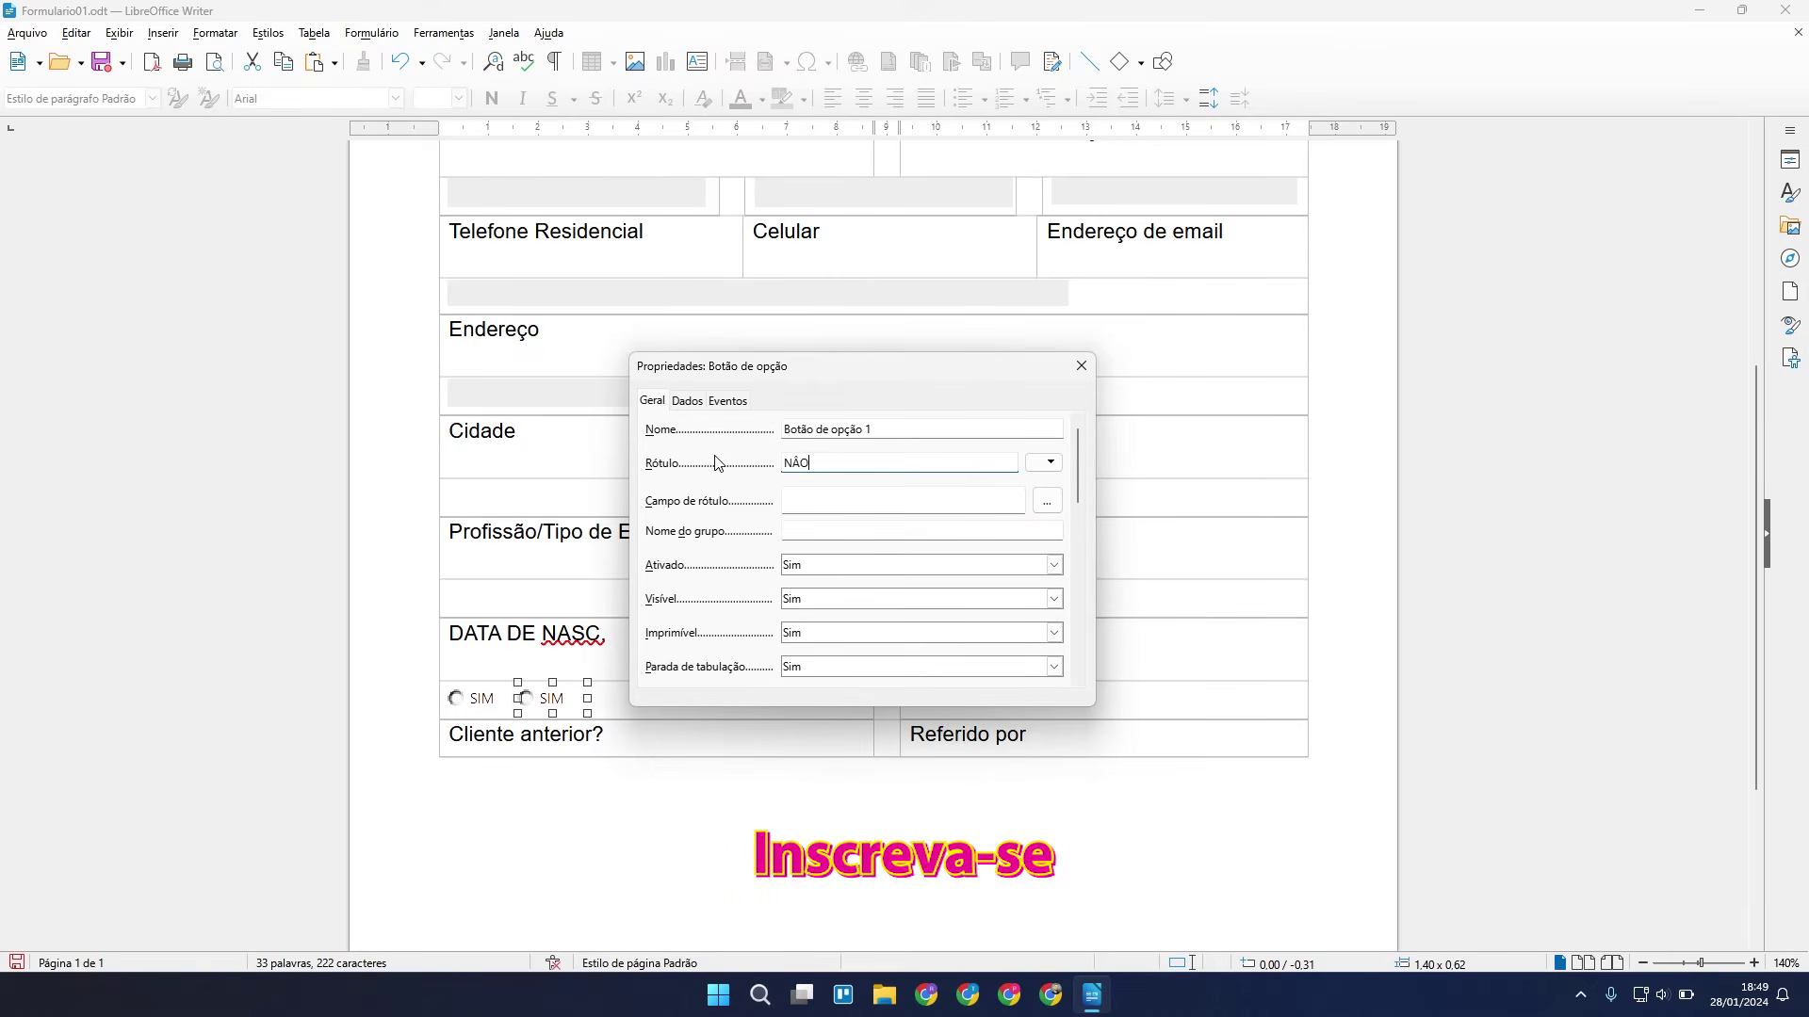
left_click(1081, 366)
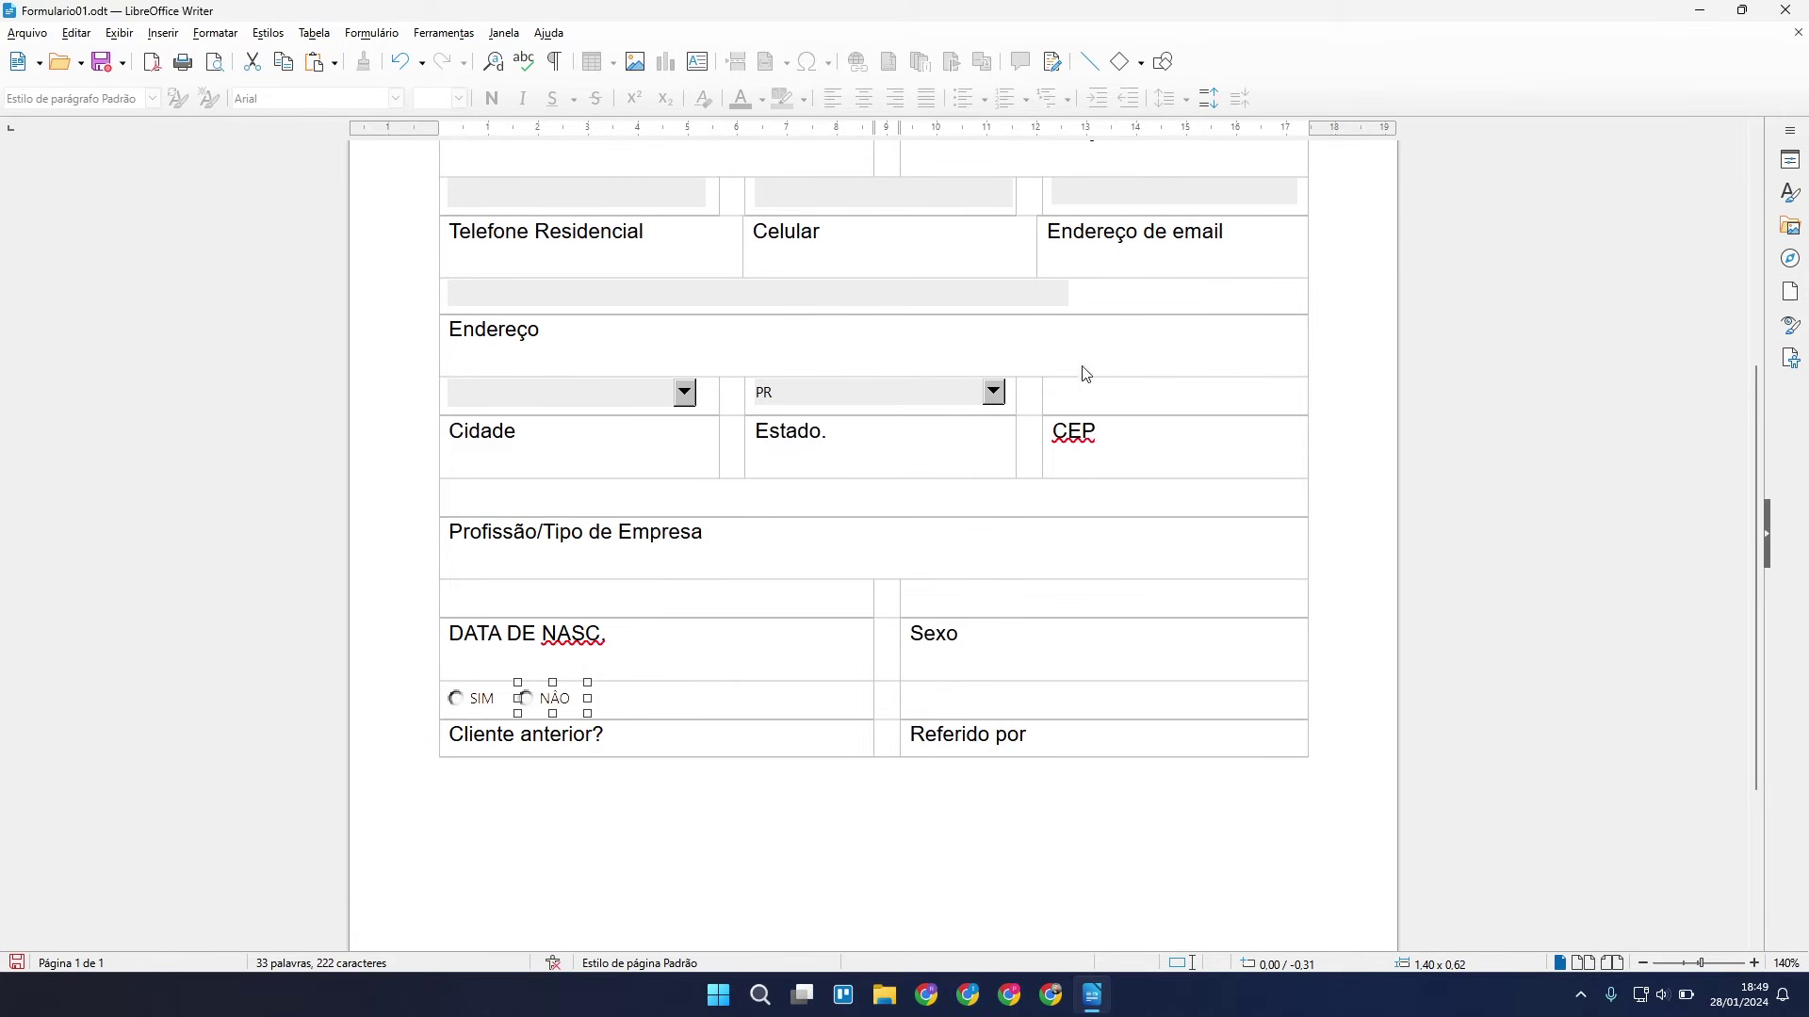
left_click(693, 708)
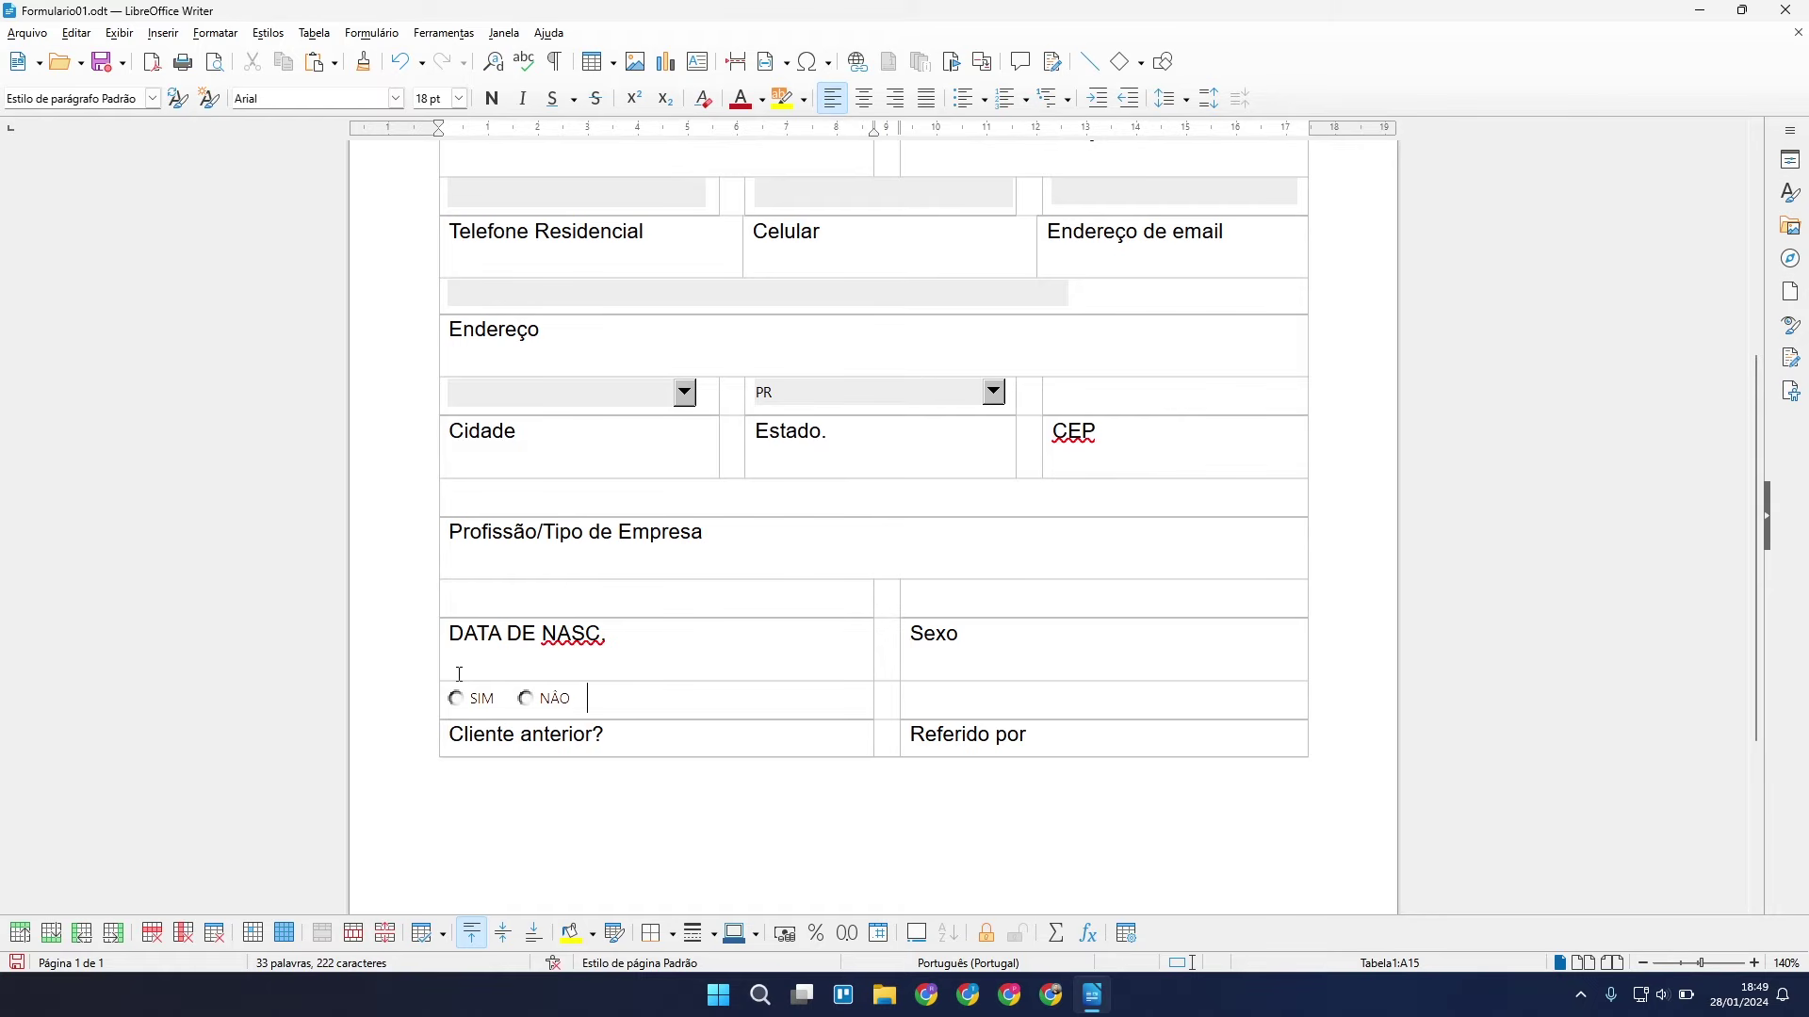
Turn off Design Mode and try out the SIM and NÃO option buttons, ending on SIM.
left_click(372, 33)
left_click(384, 53)
left_click(457, 700)
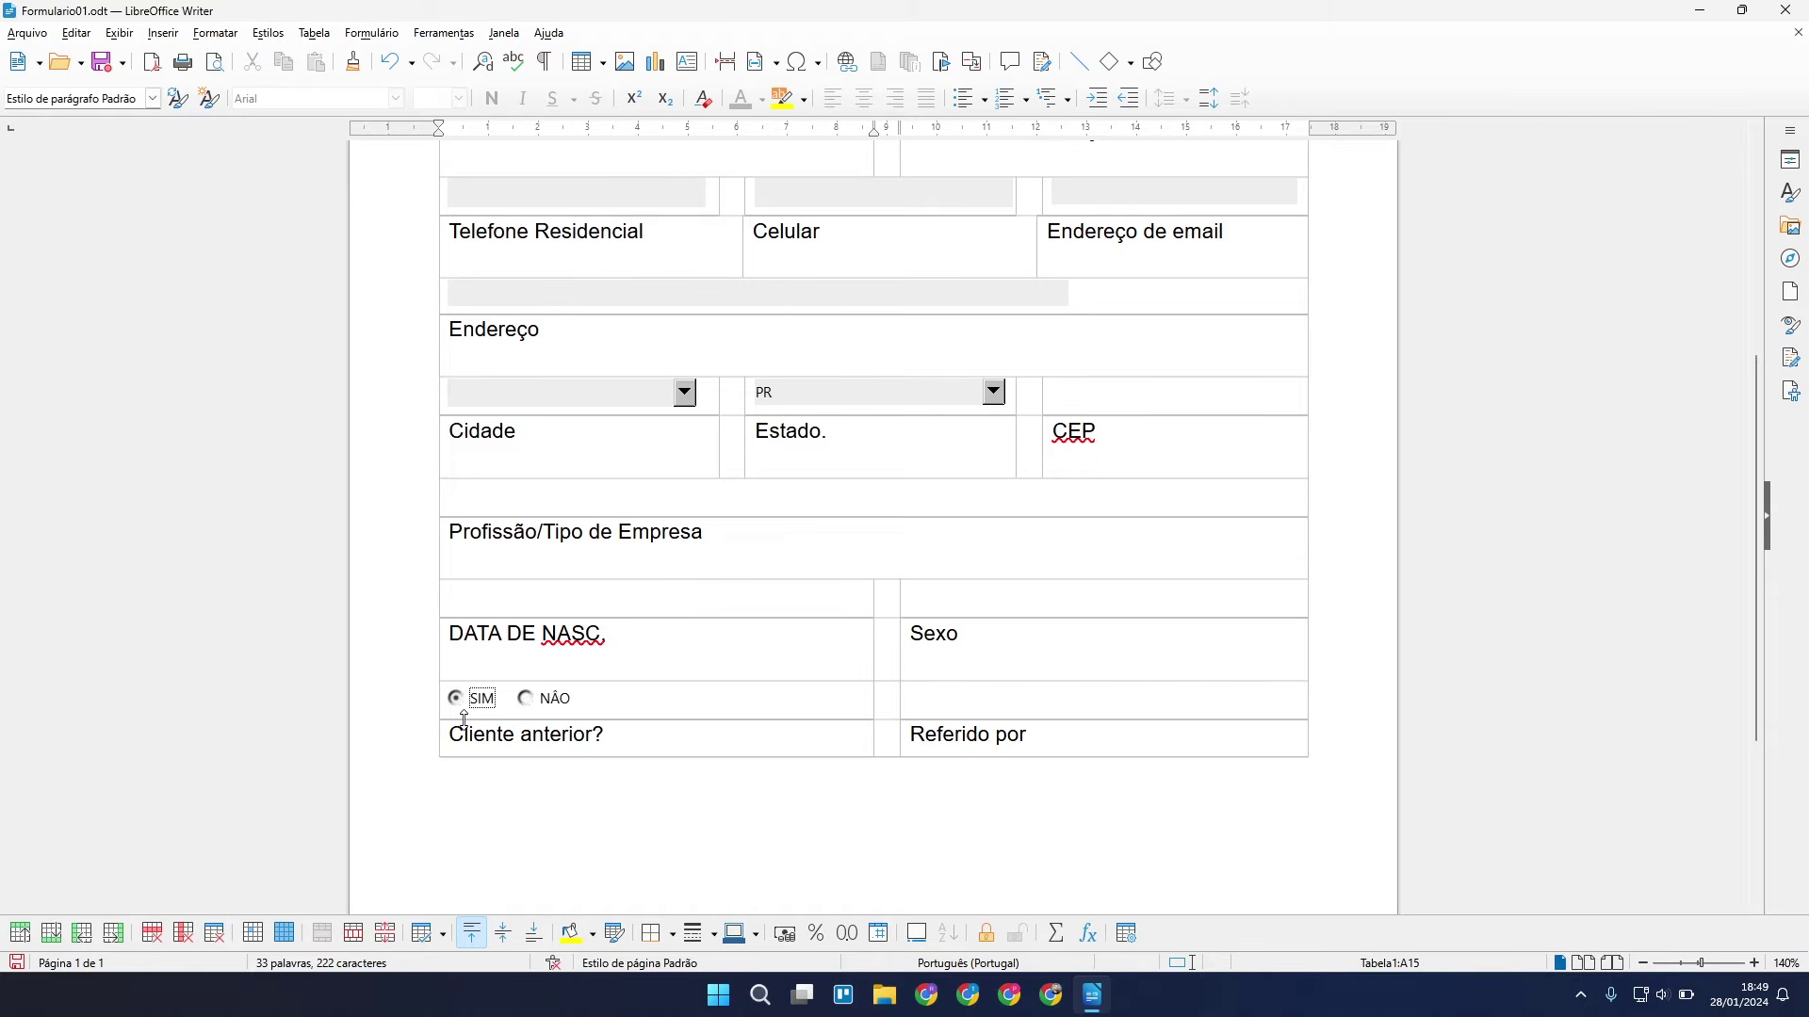
left_click(525, 698)
left_click(460, 699)
Turn Design Mode back on, paste a copy of the NÃO option button beside it and label the copy "OUTROS".
left_click(365, 34)
left_click(401, 52)
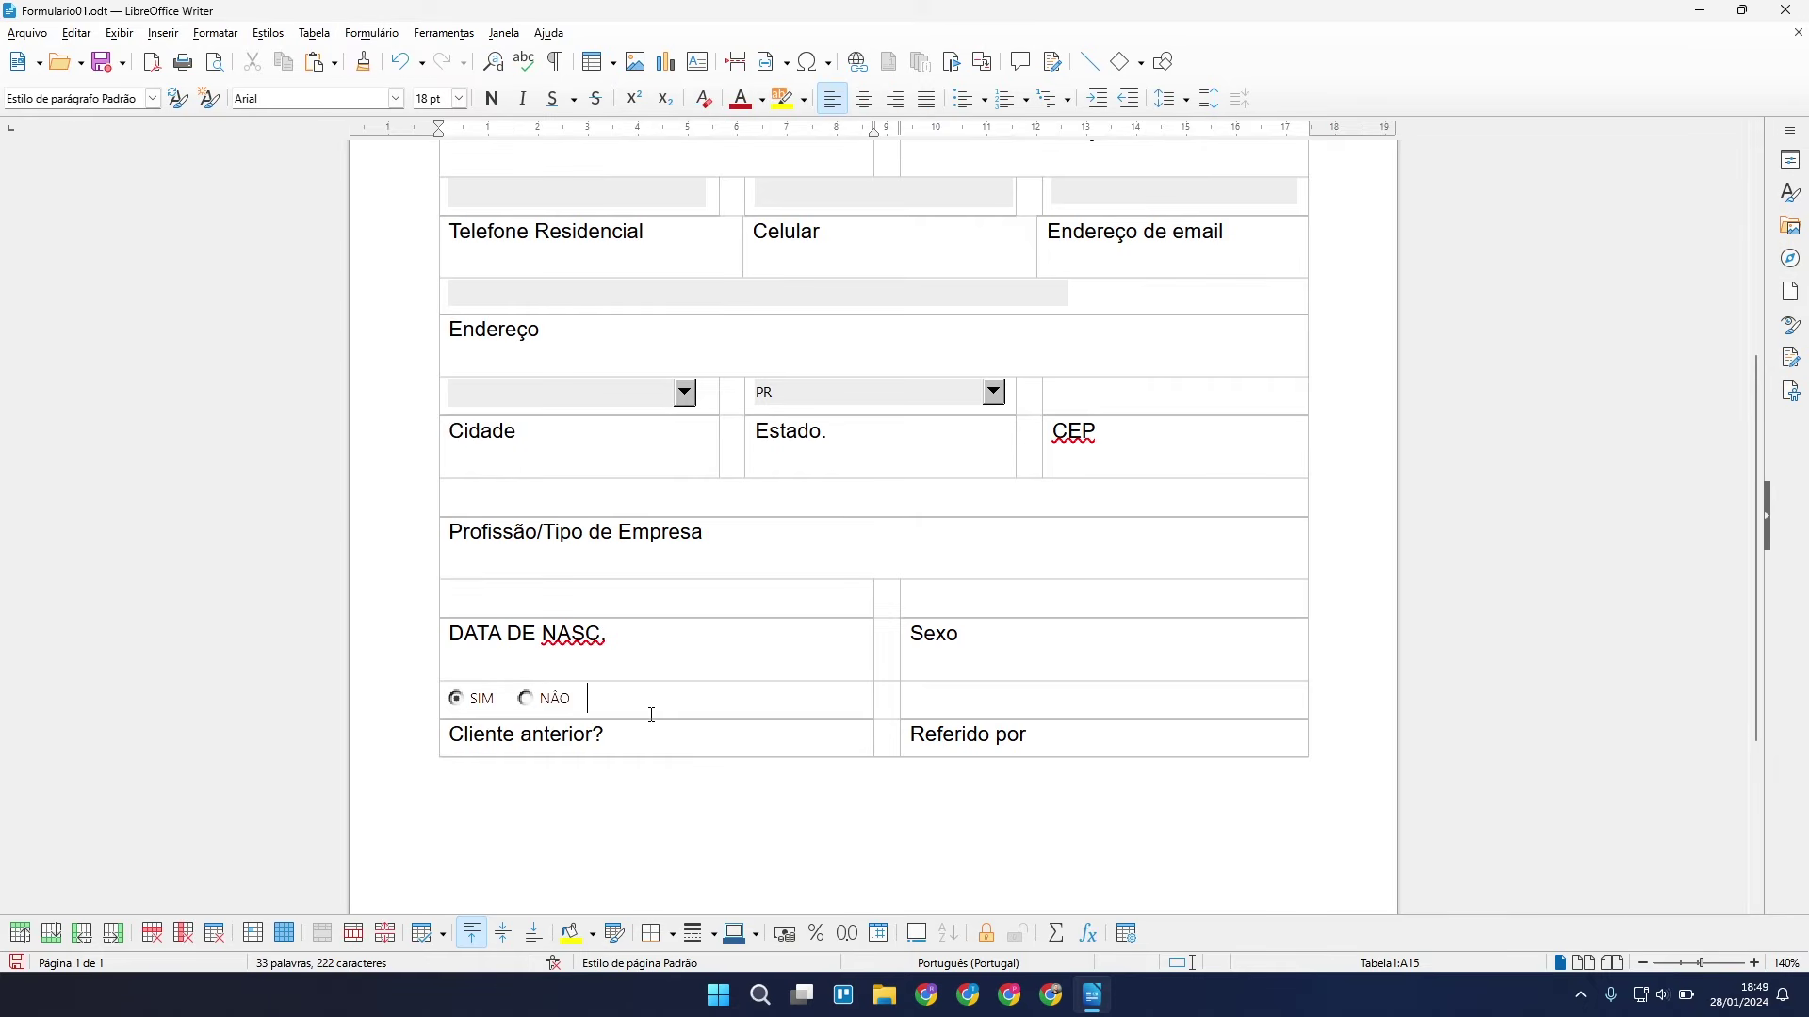
left_click(557, 688)
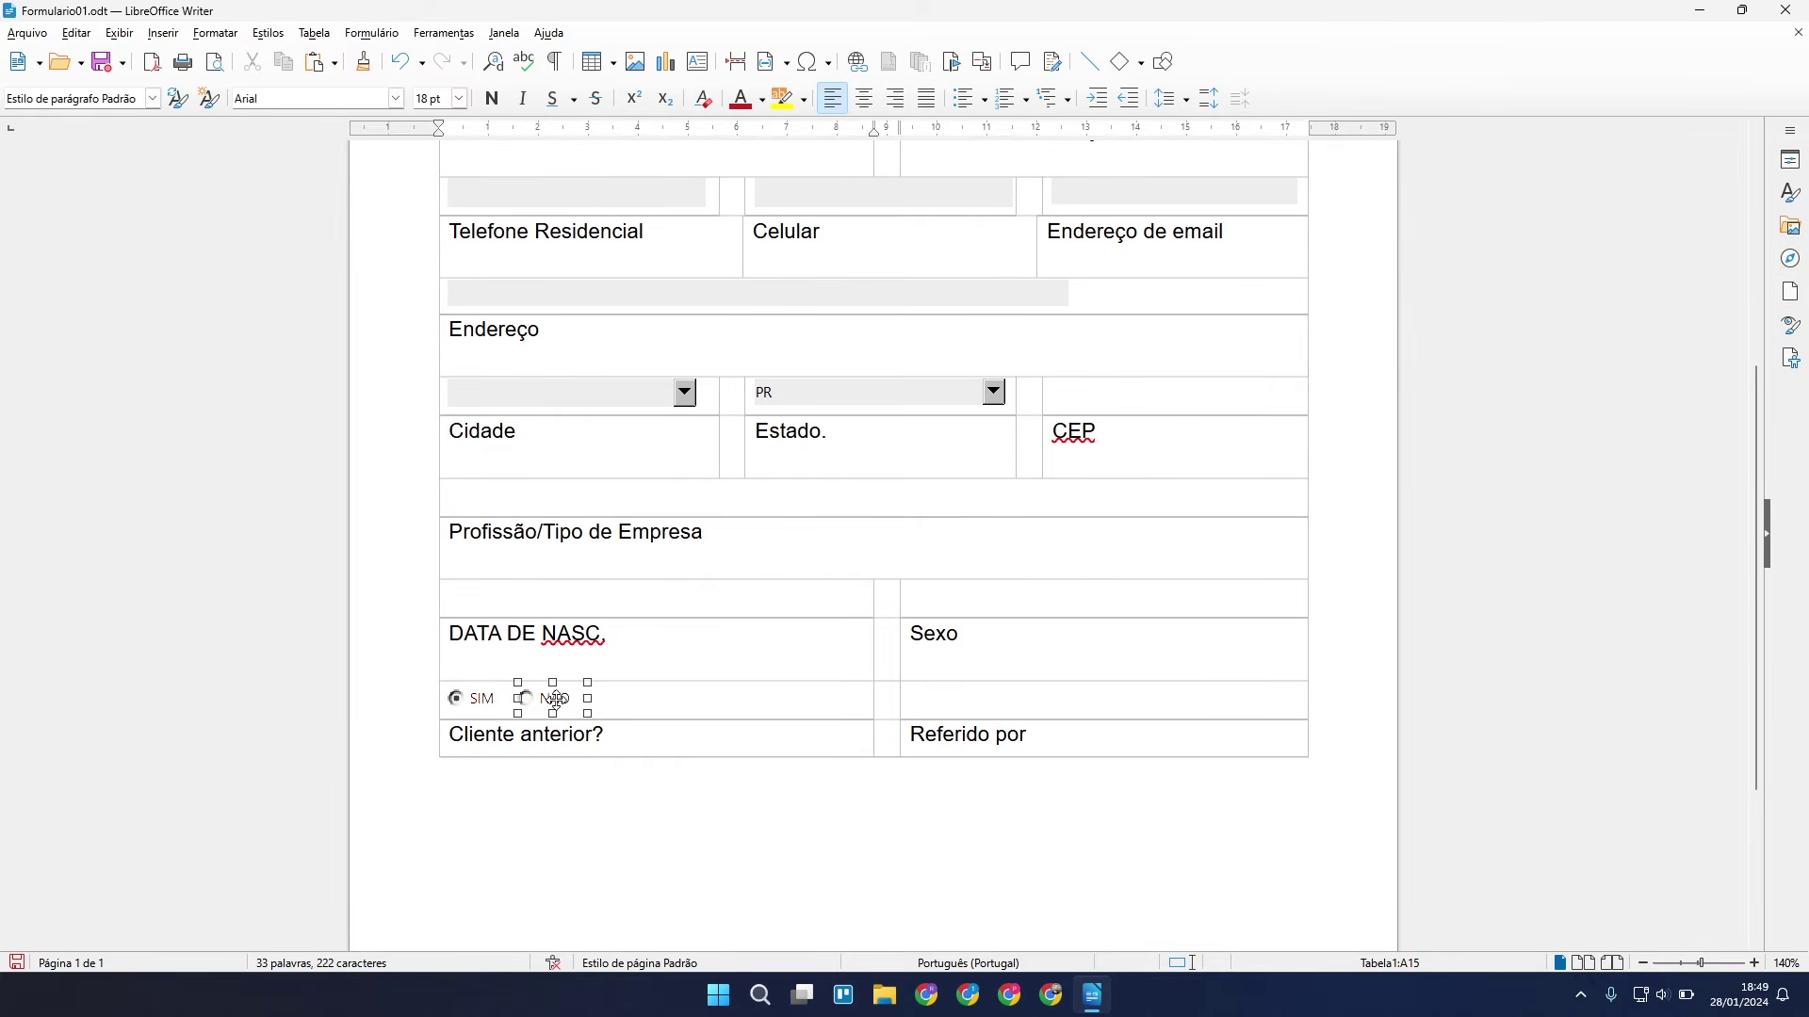
key("ctrl+v")
right_click(627, 698)
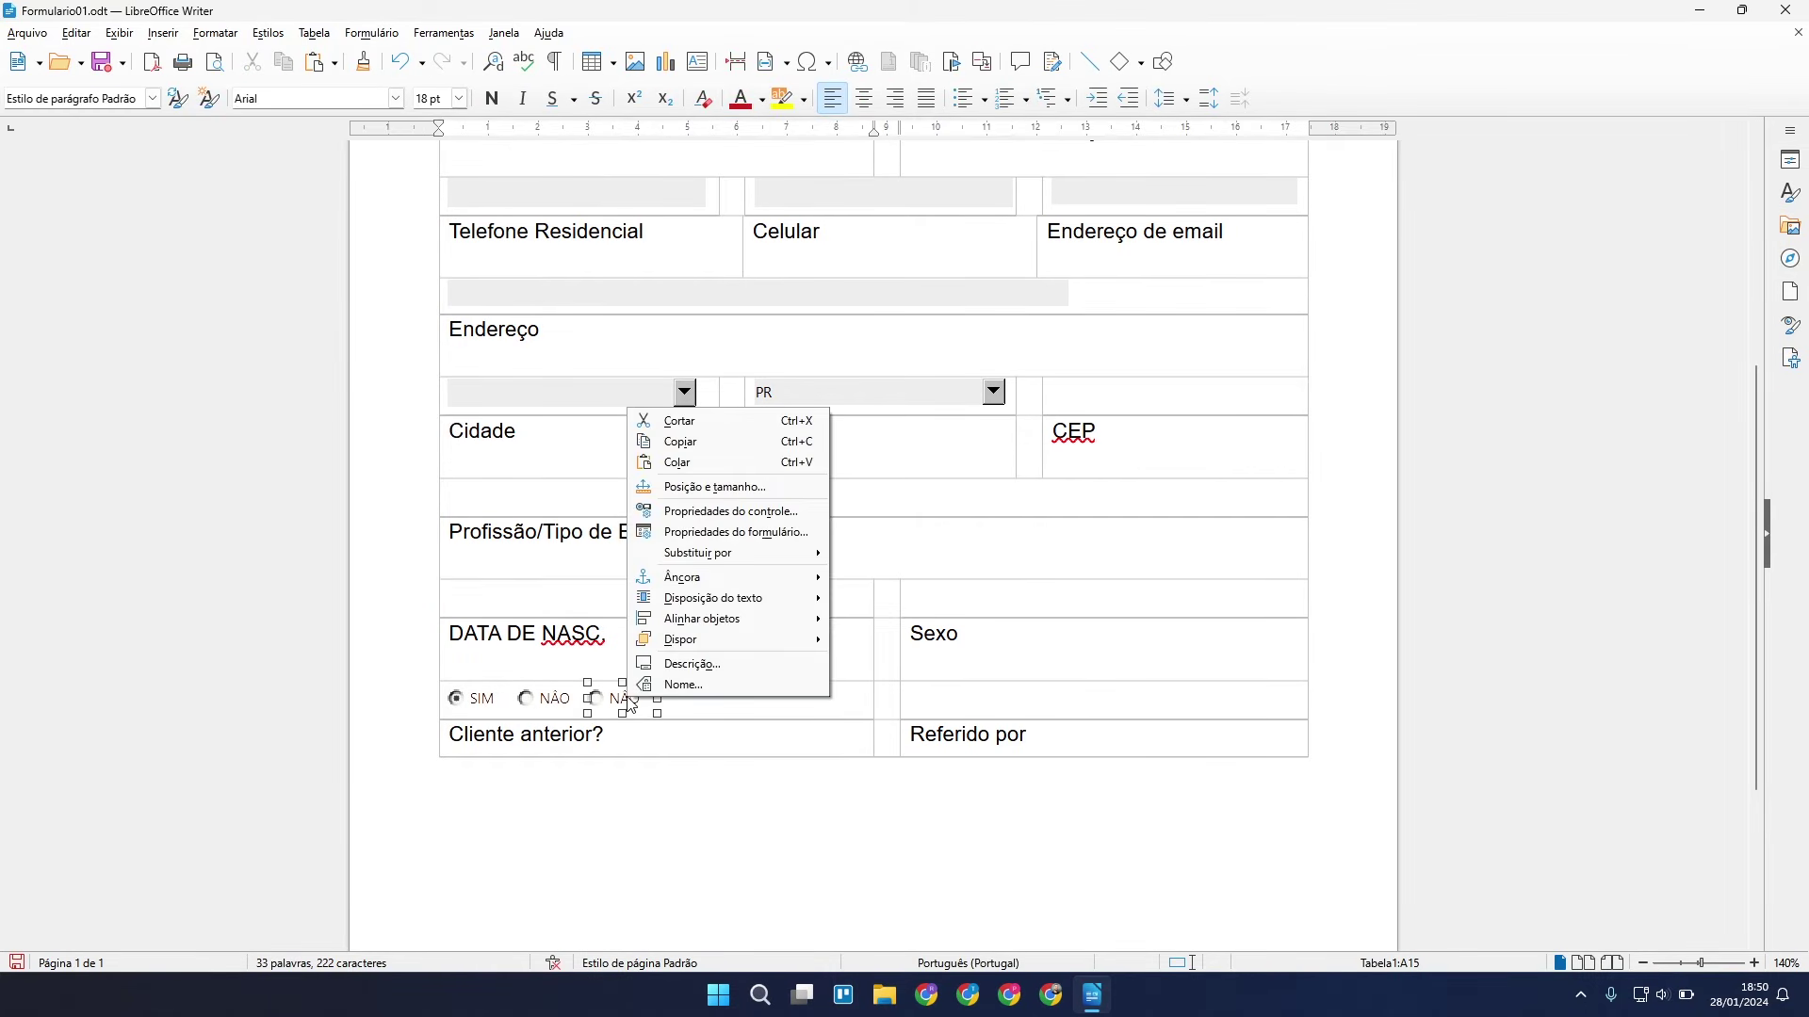
left_click(671, 510)
left_click(793, 462)
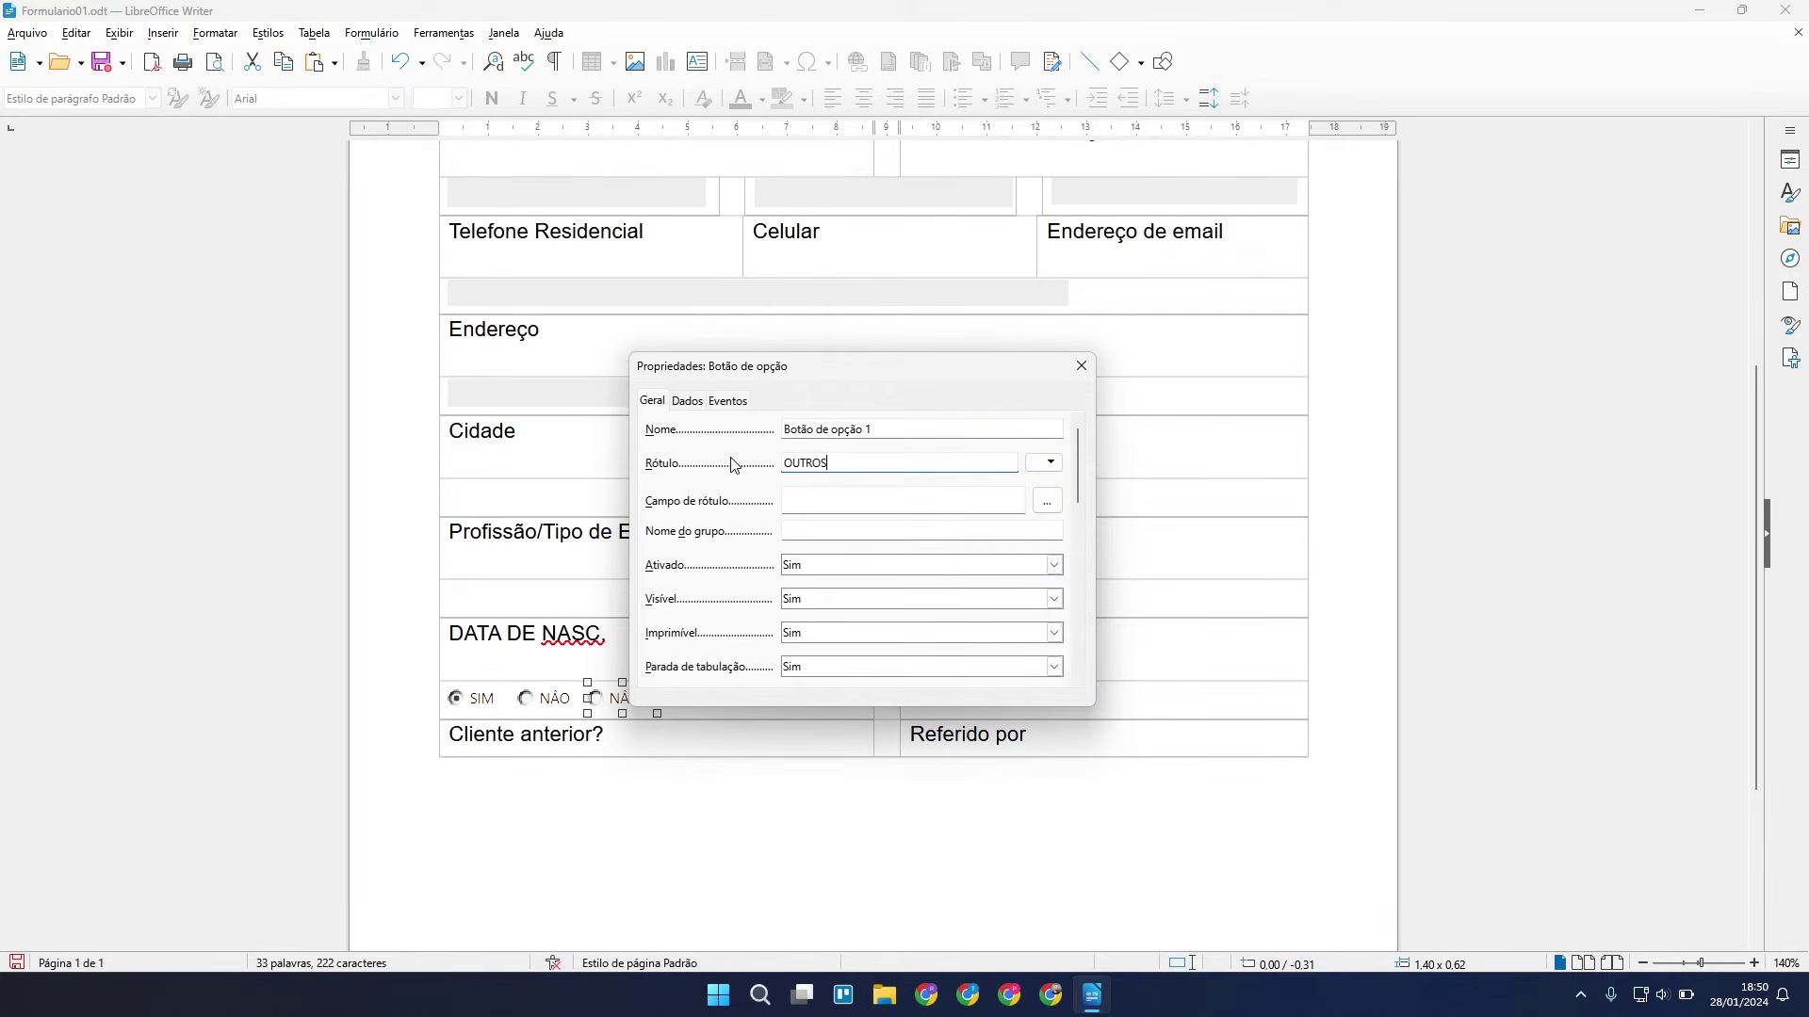
left_click(1082, 365)
left_click(659, 702)
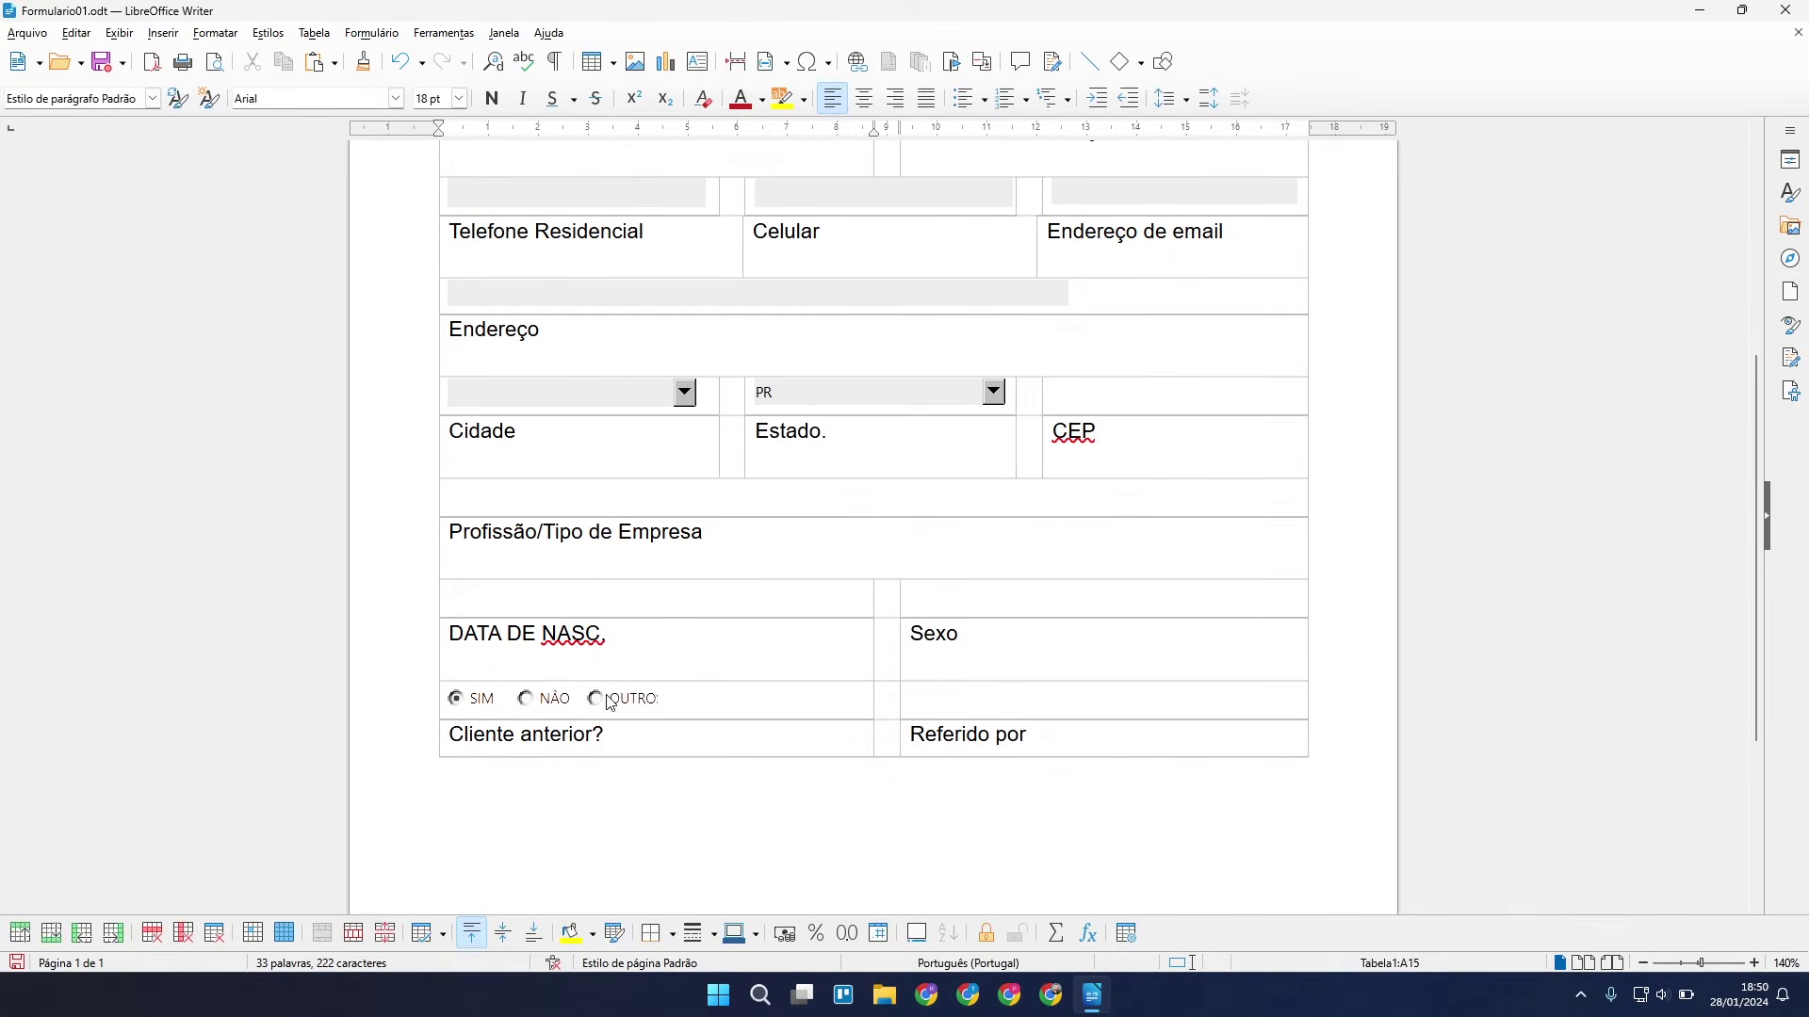
Turn off Design Mode and try out the SIM, NÃO and OUTROS option buttons, ending on OUTROS.
left_click(372, 33)
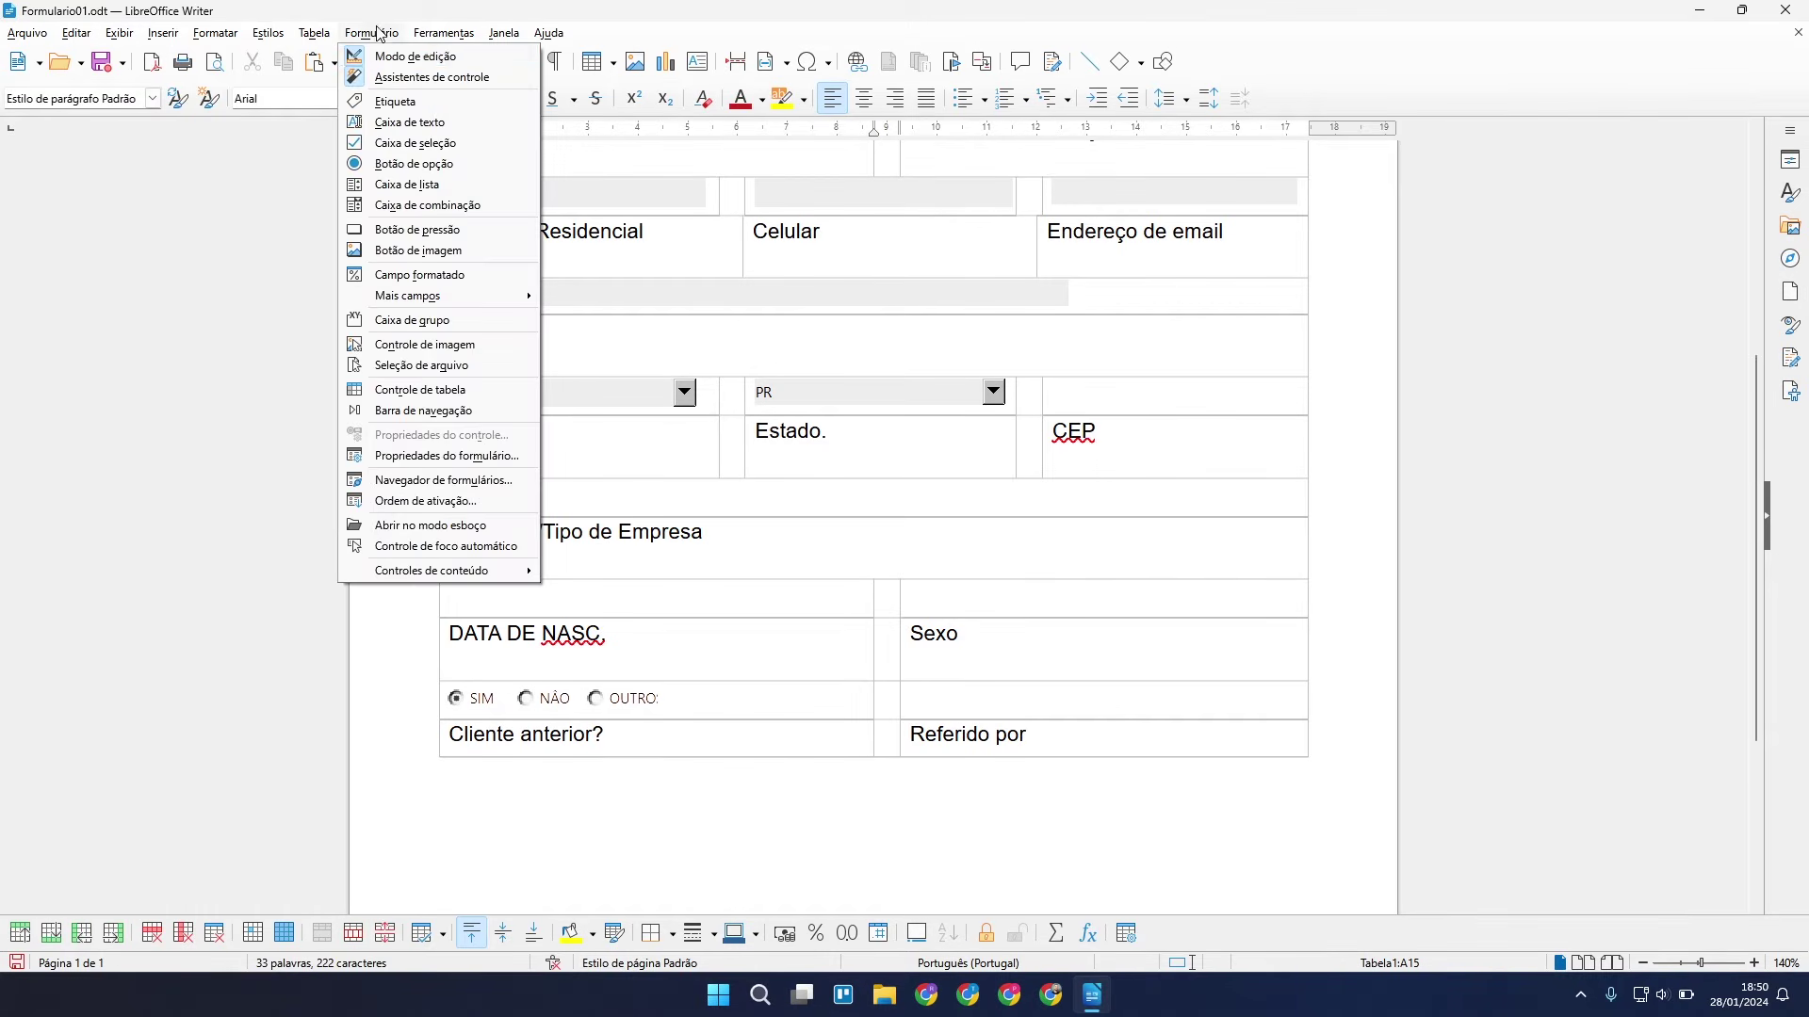
left_click(394, 72)
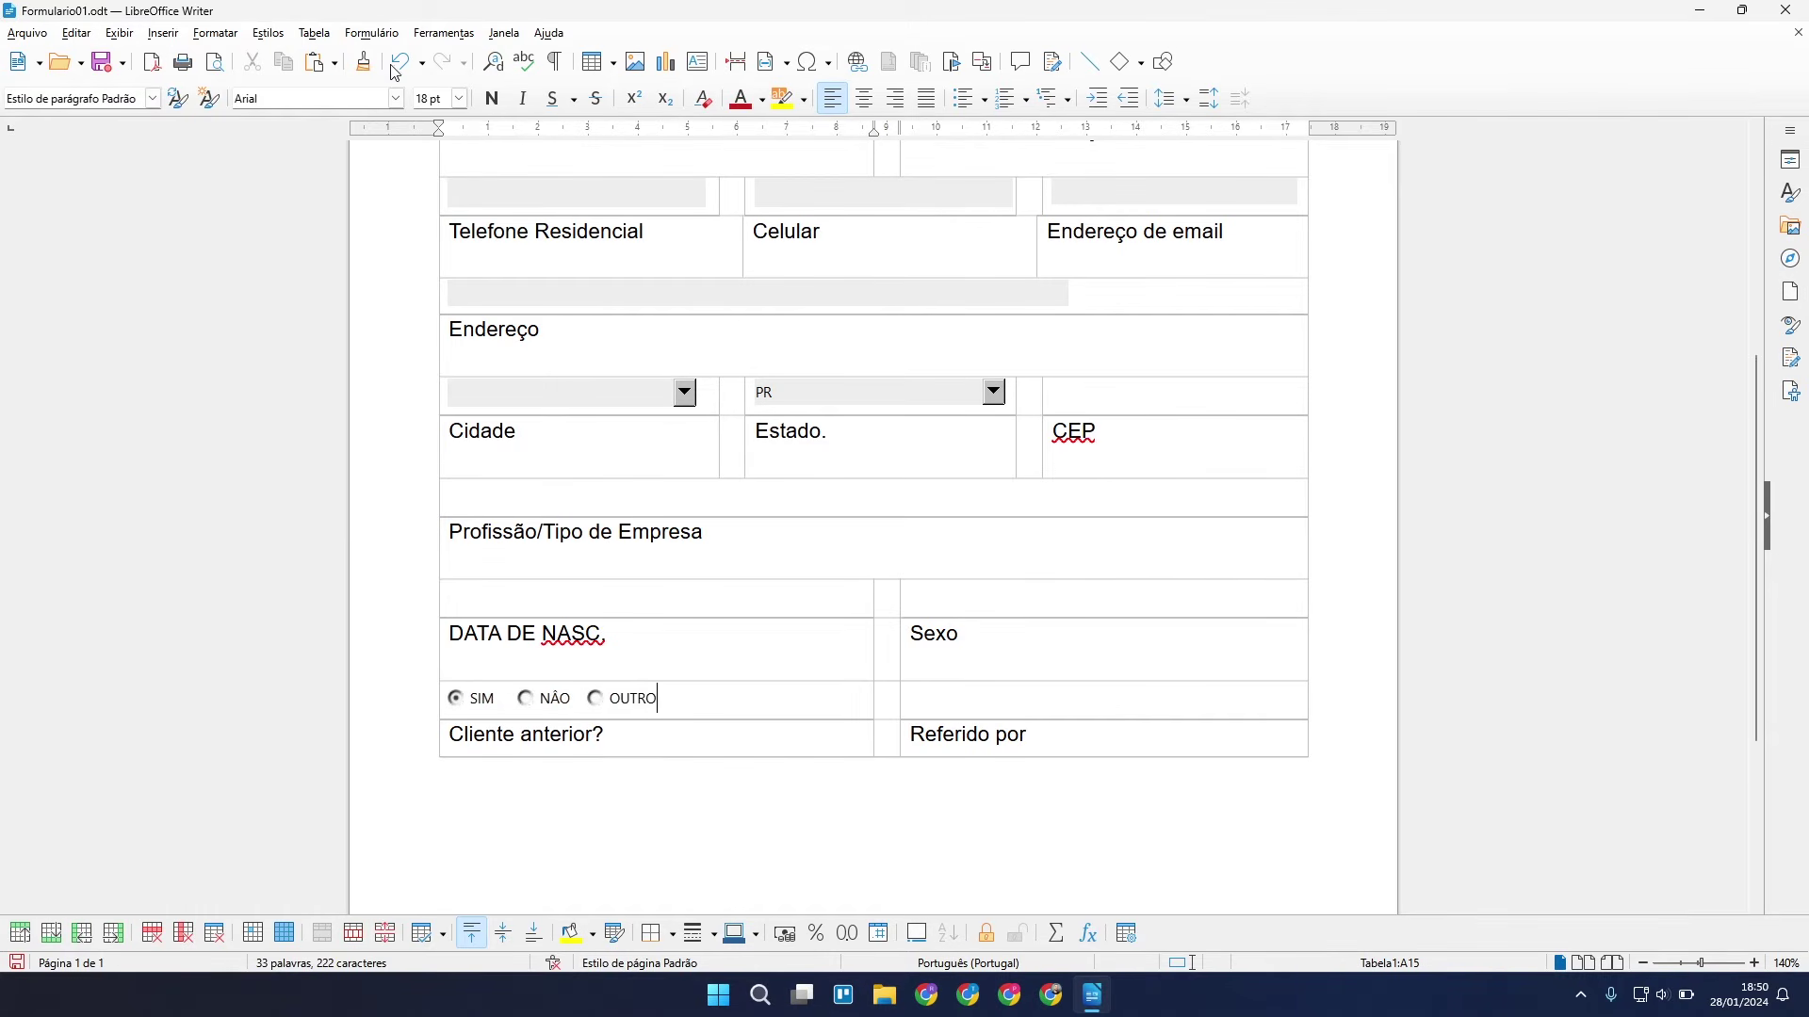
left_click(547, 700)
left_click(470, 702)
left_click(524, 701)
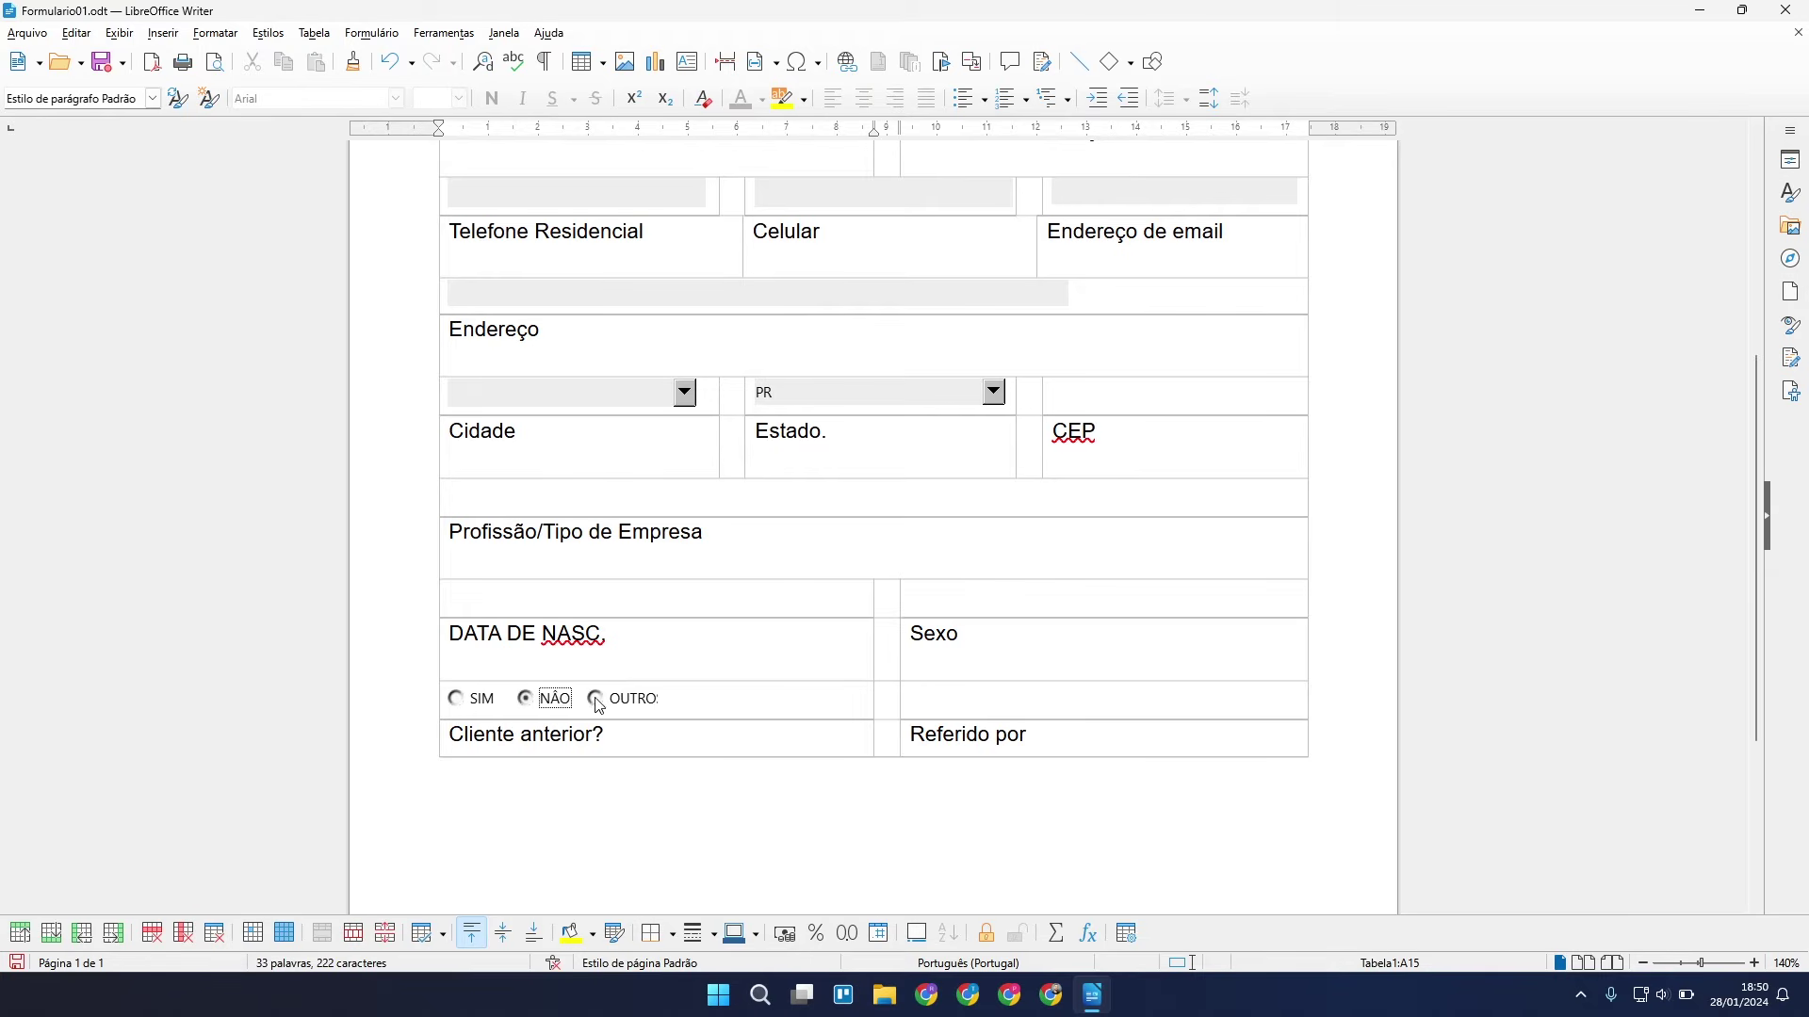
left_click(596, 700)
Turn Design Mode back on and add a vertical bar "|" as a separator after the OUTROS option button.
left_click(694, 699)
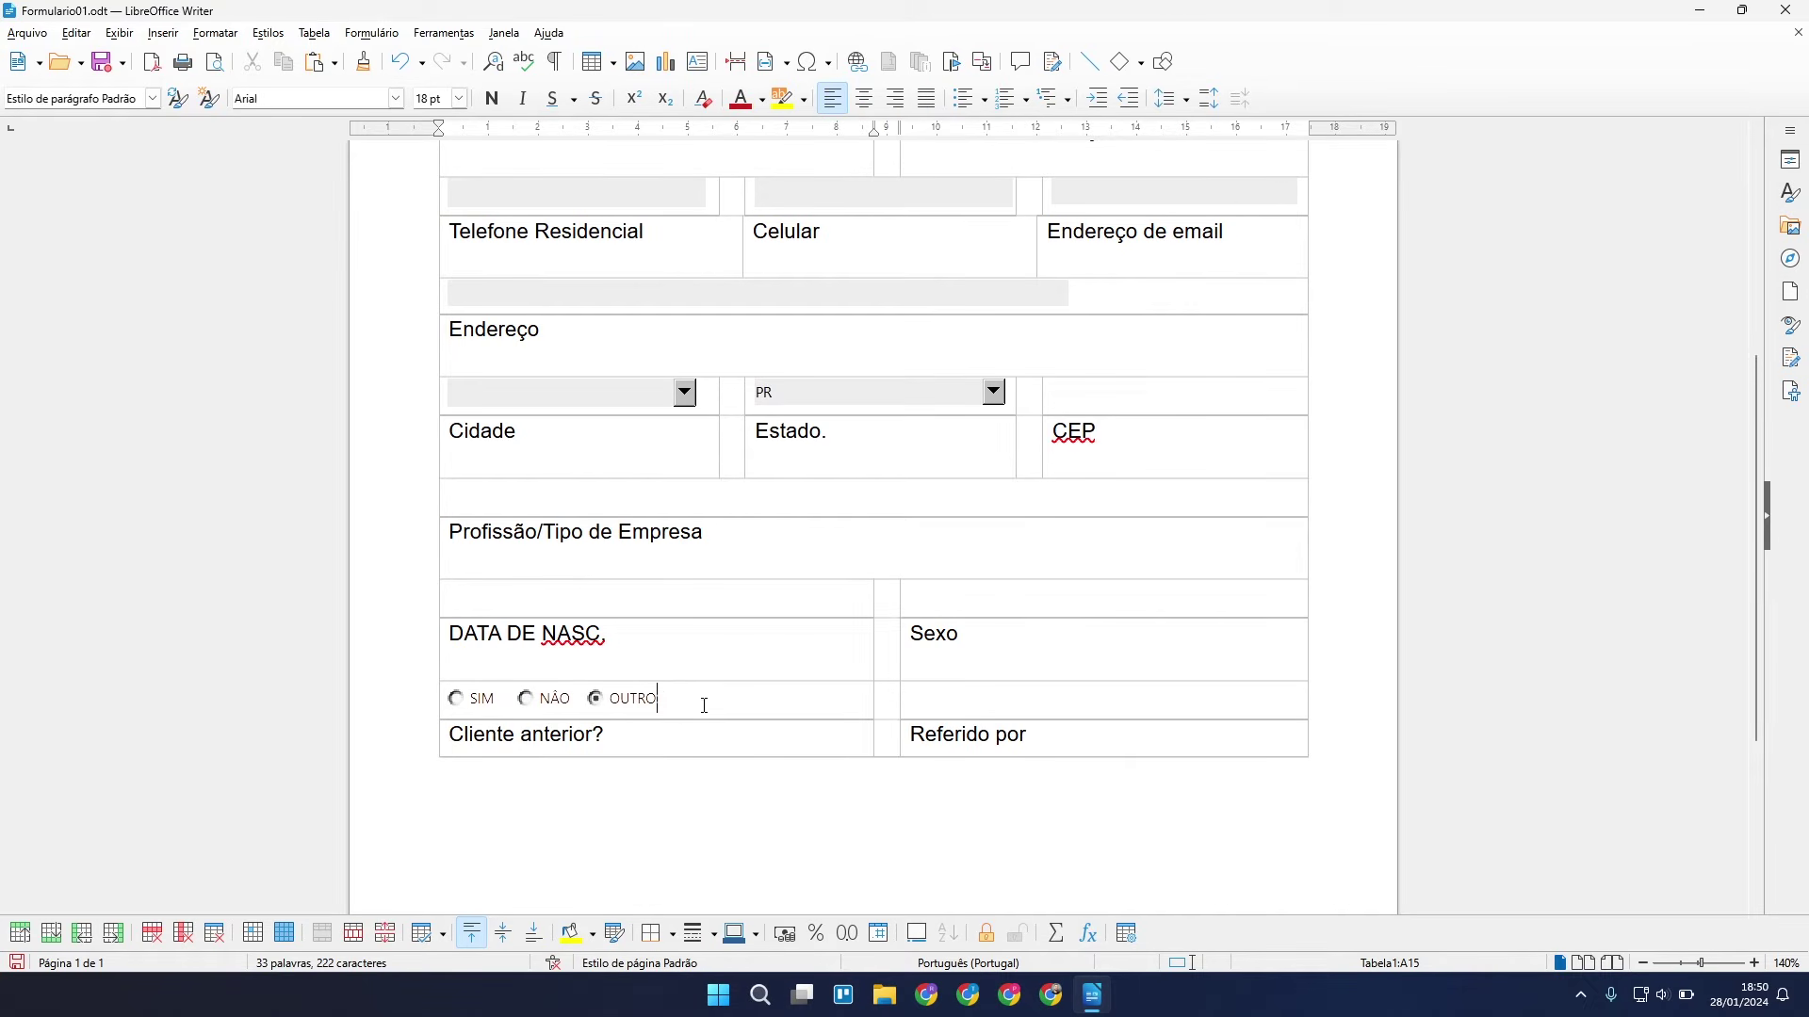
left_click(626, 698)
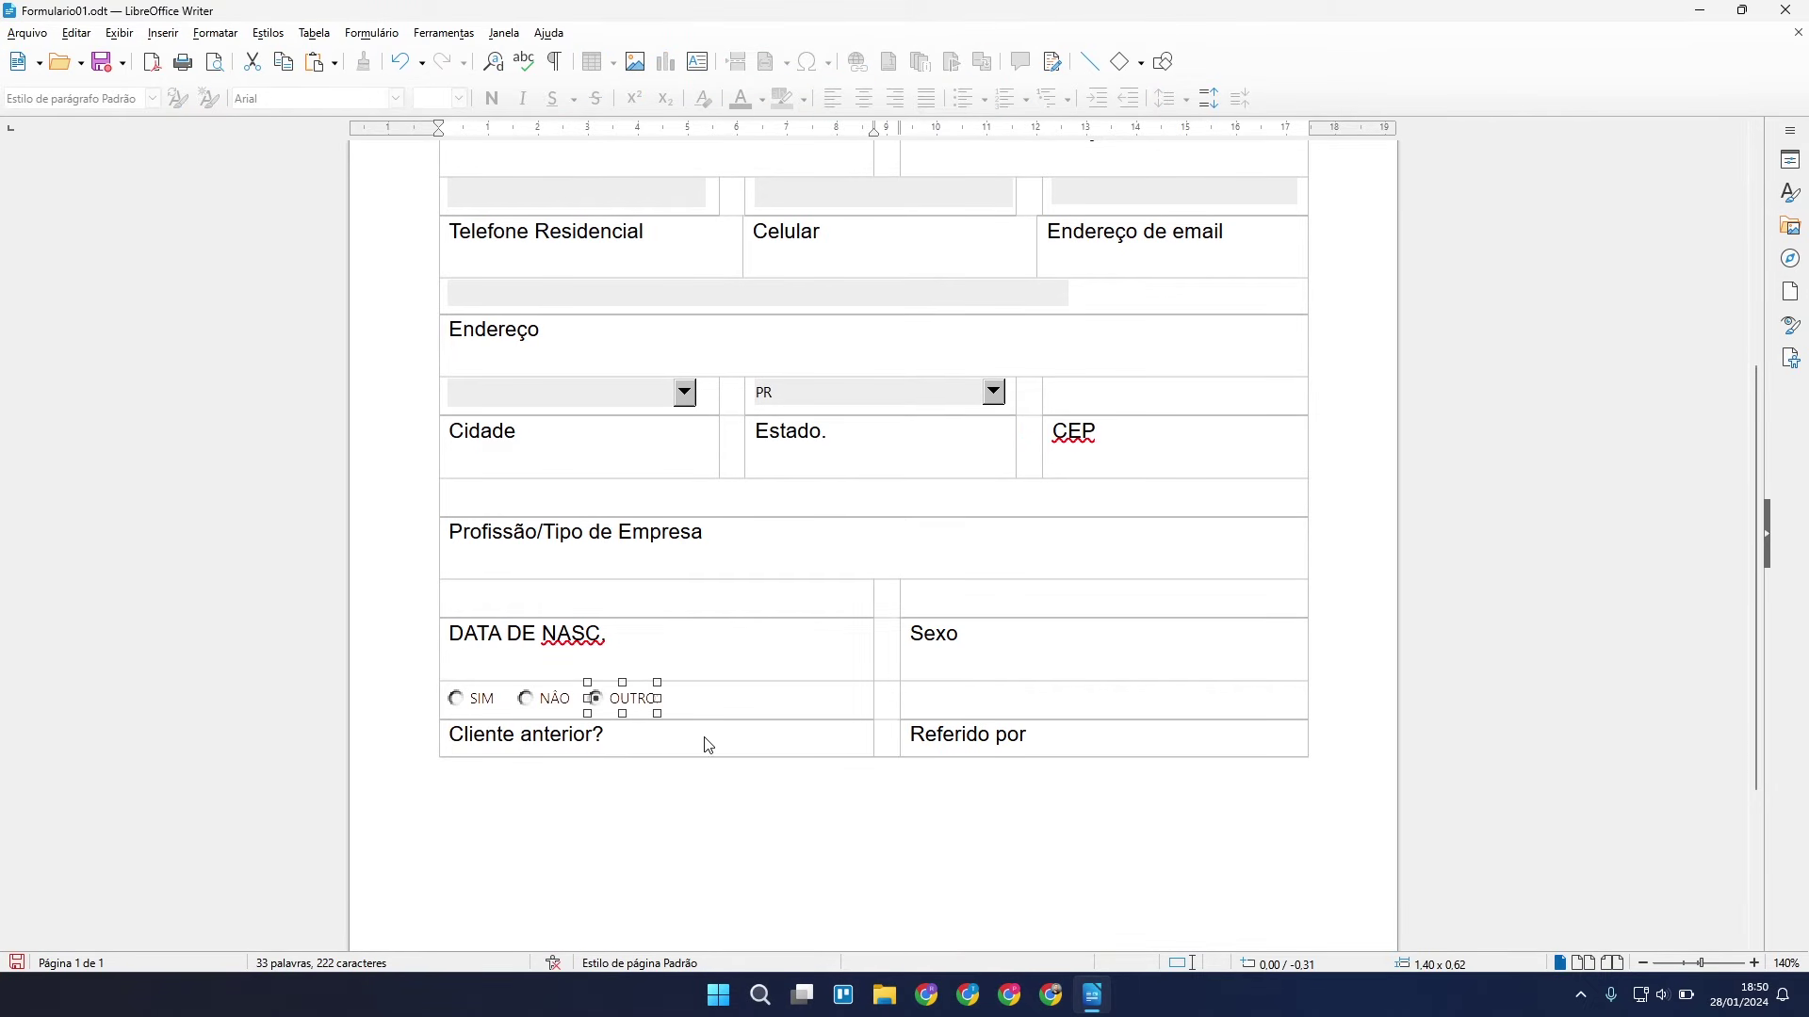
left_click(746, 743)
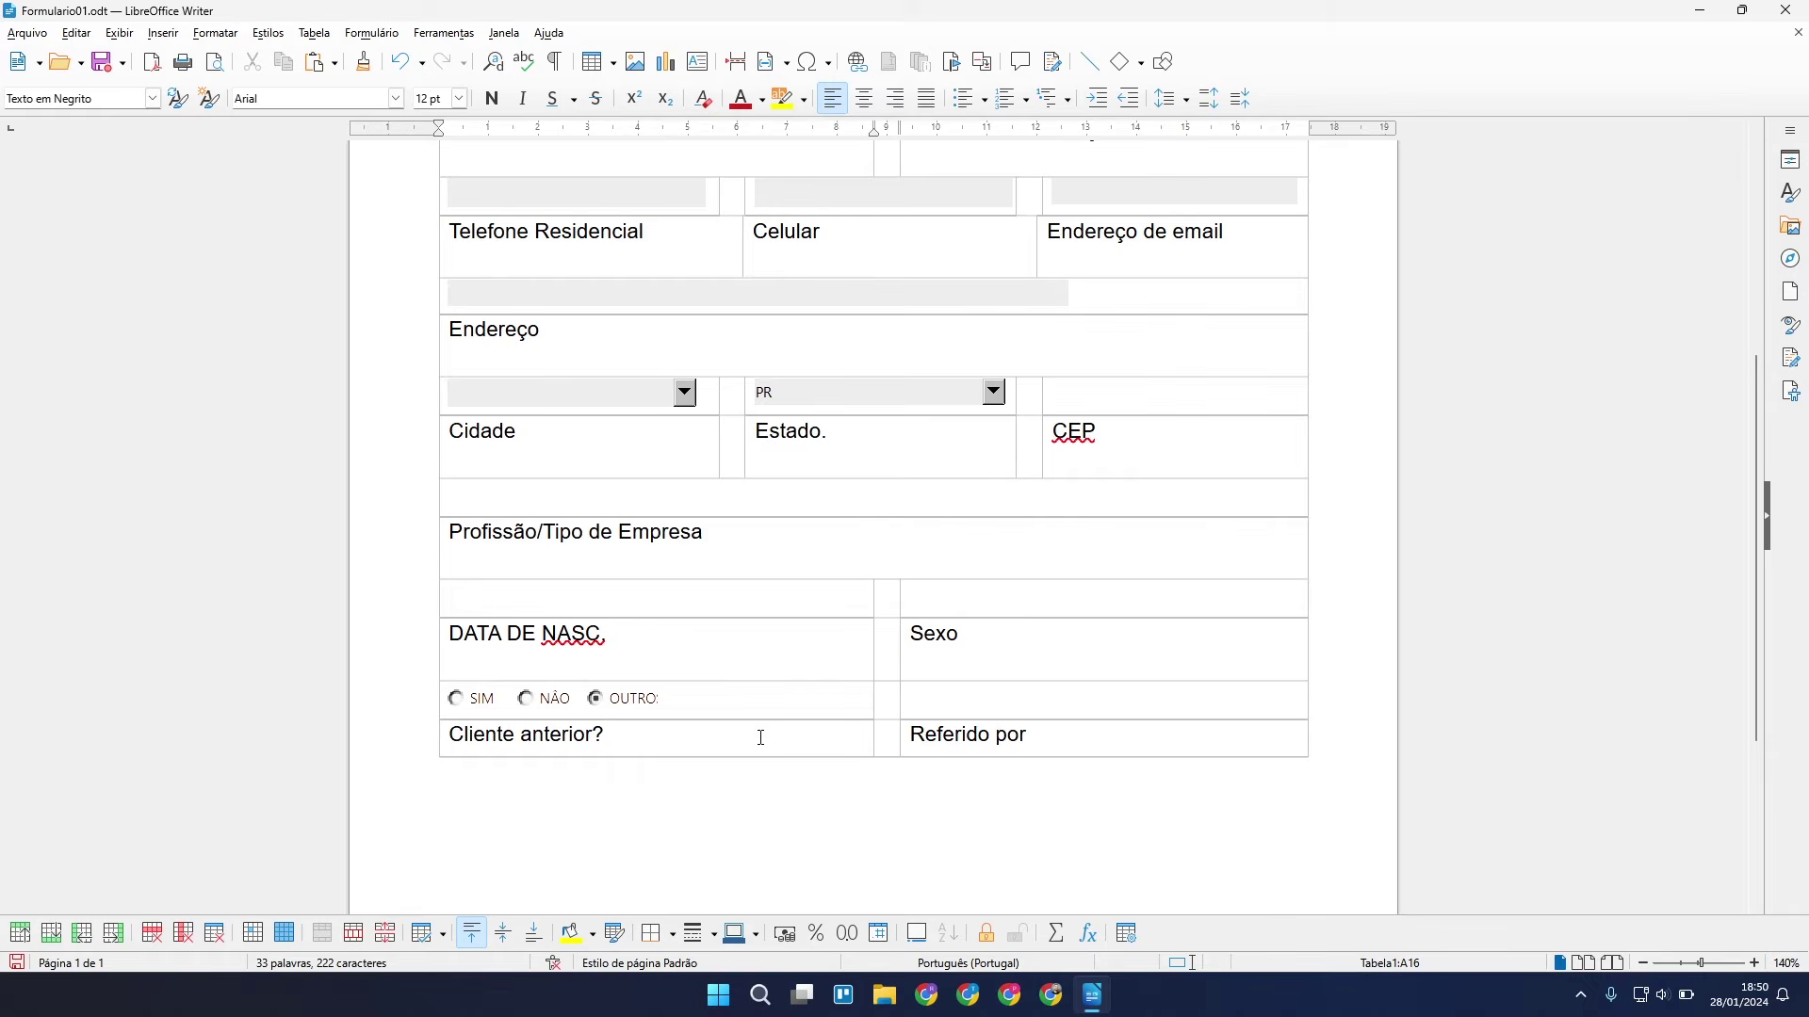
left_click(696, 699)
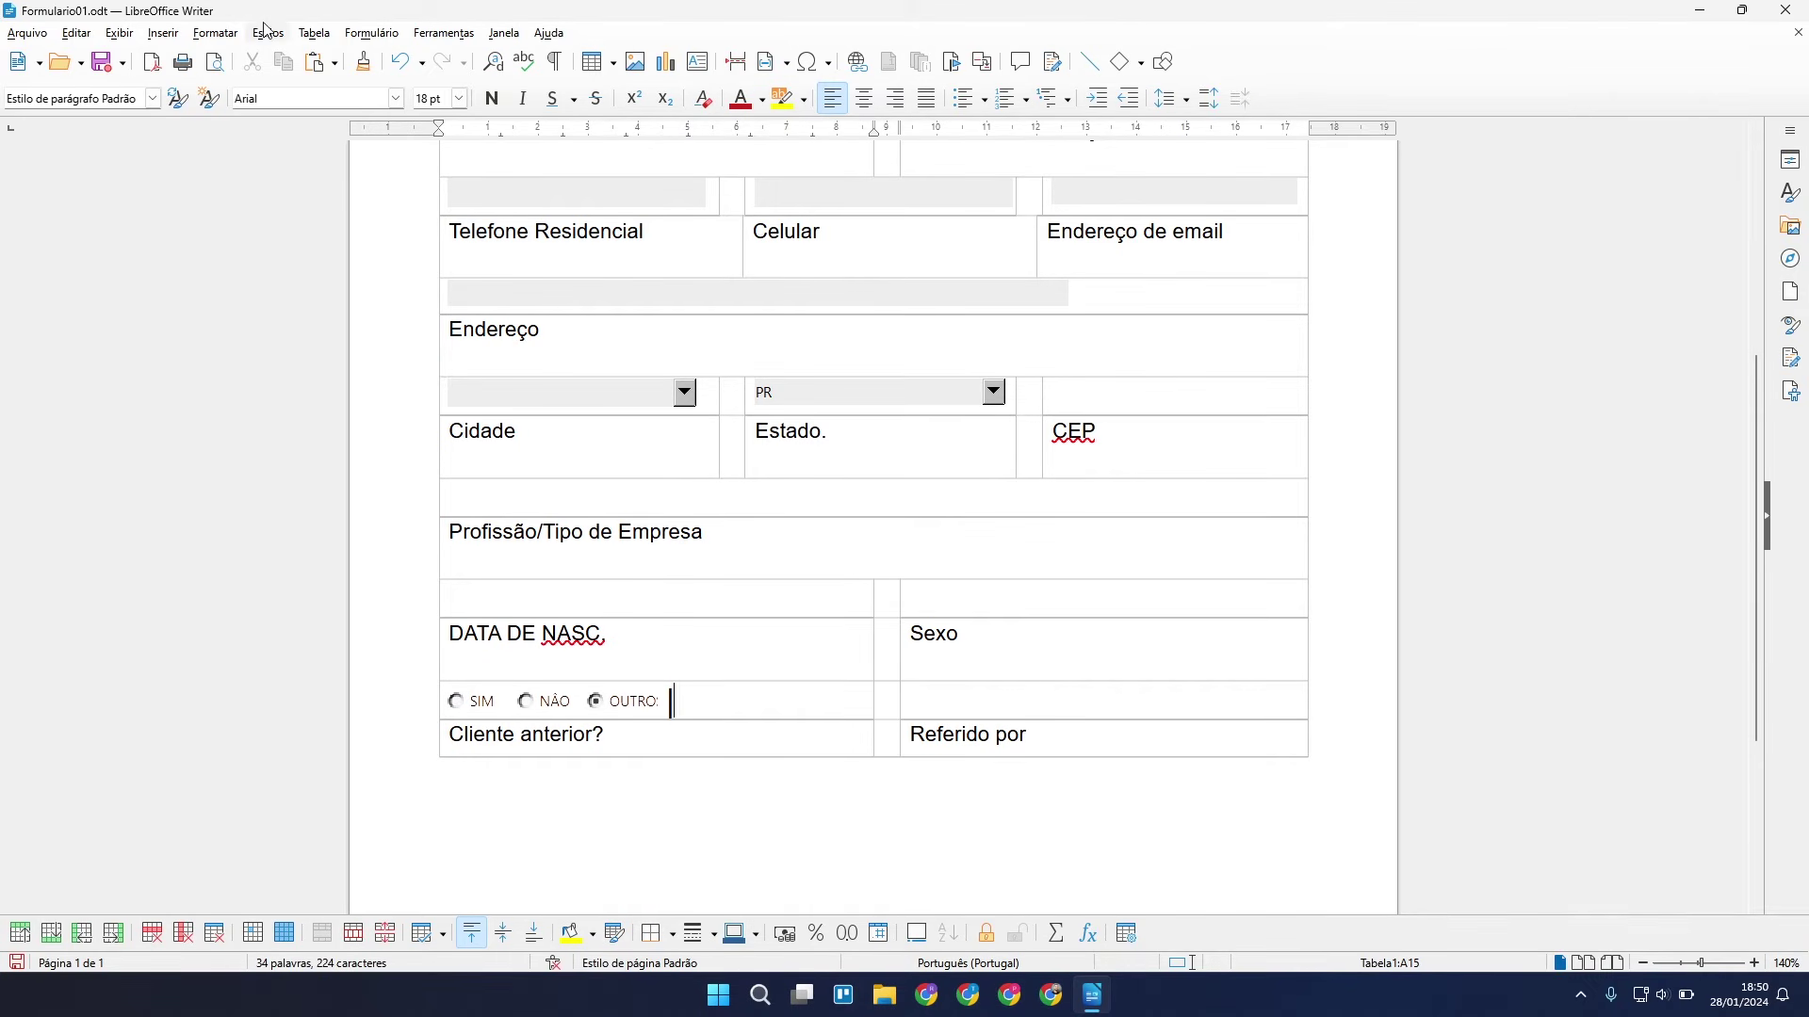
Paste a copy of the OUTROS option button after the vertical bar and label the copy "SIM".
left_click(643, 713)
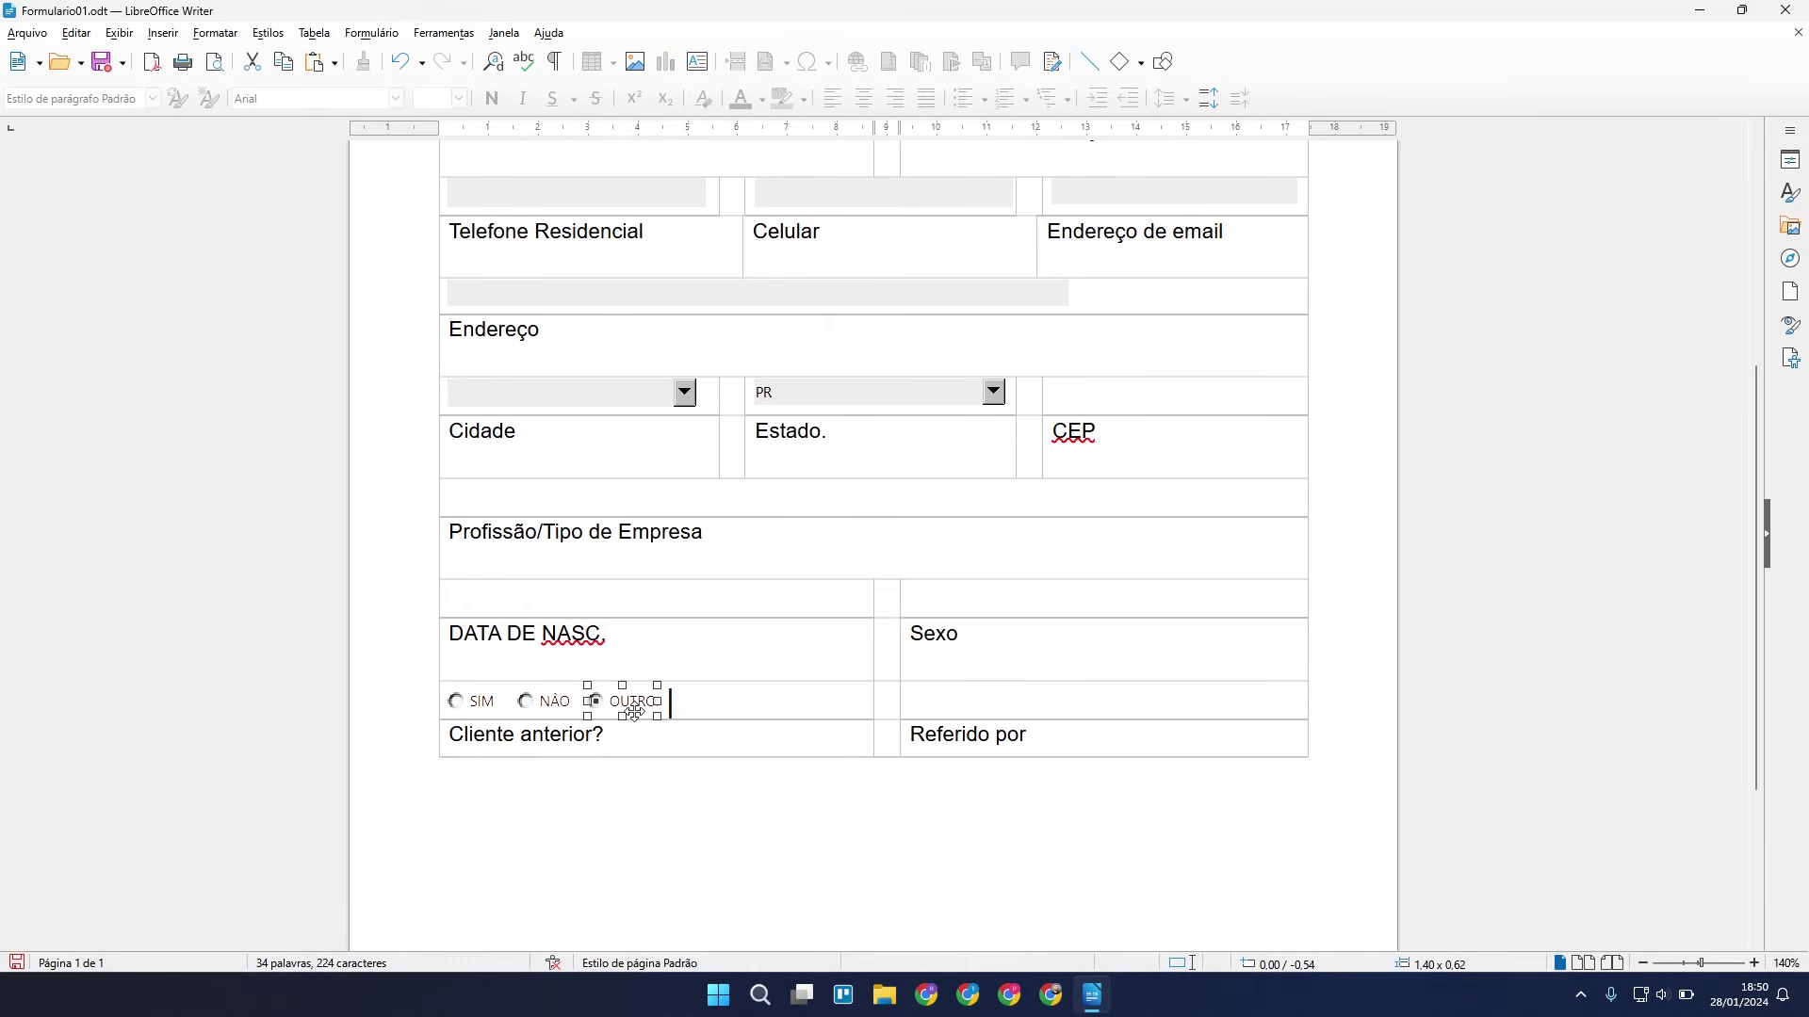
key("ctrl+v")
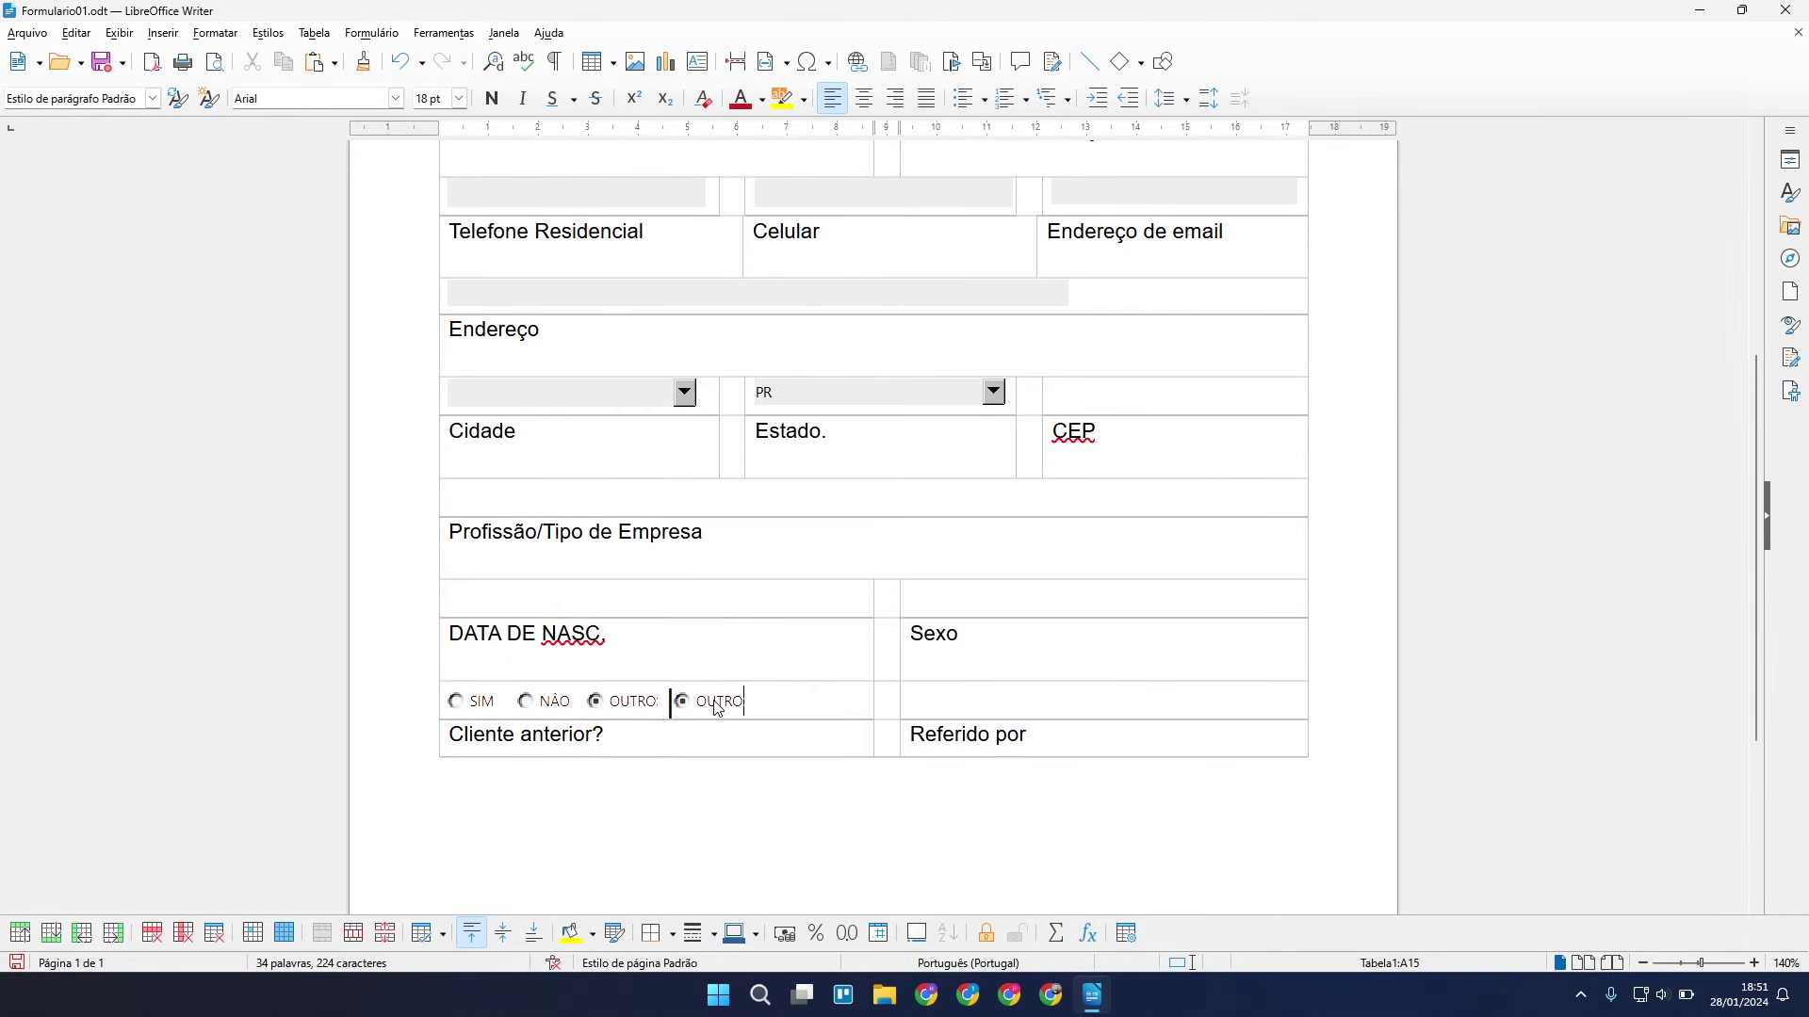
right_click(713, 705)
left_click(767, 515)
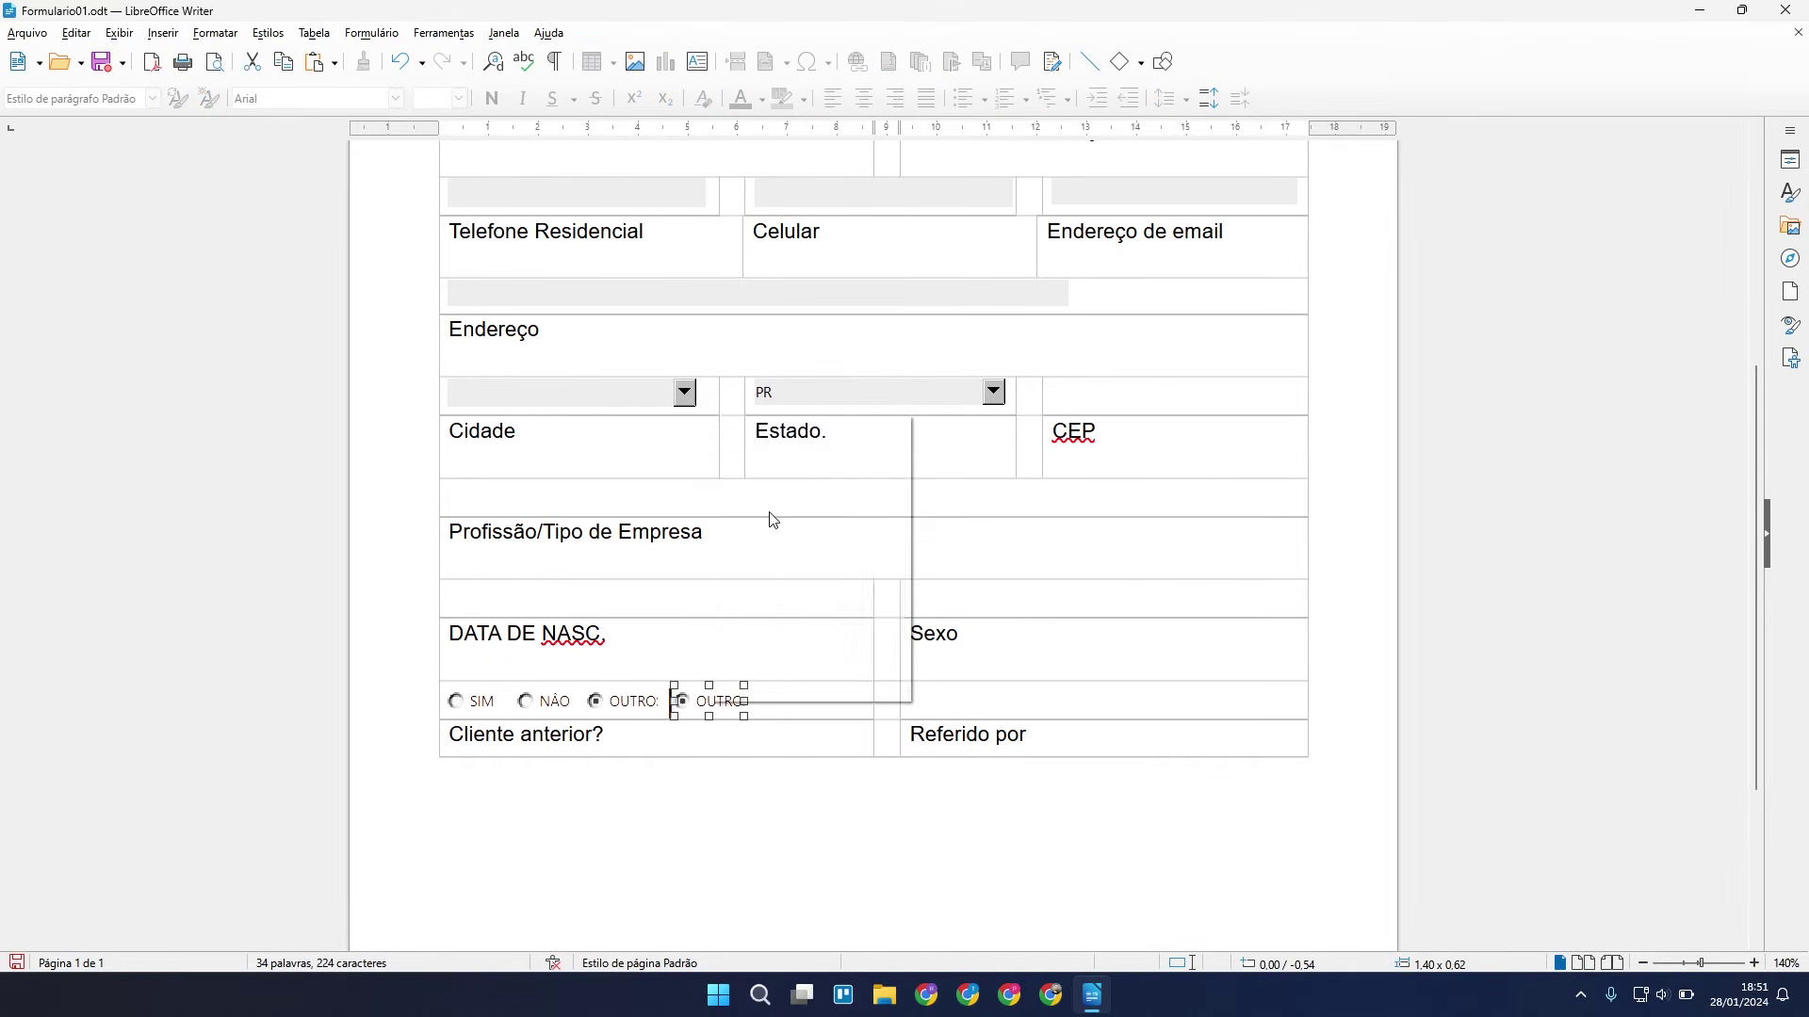
left_click_drag(838, 462, 784, 463)
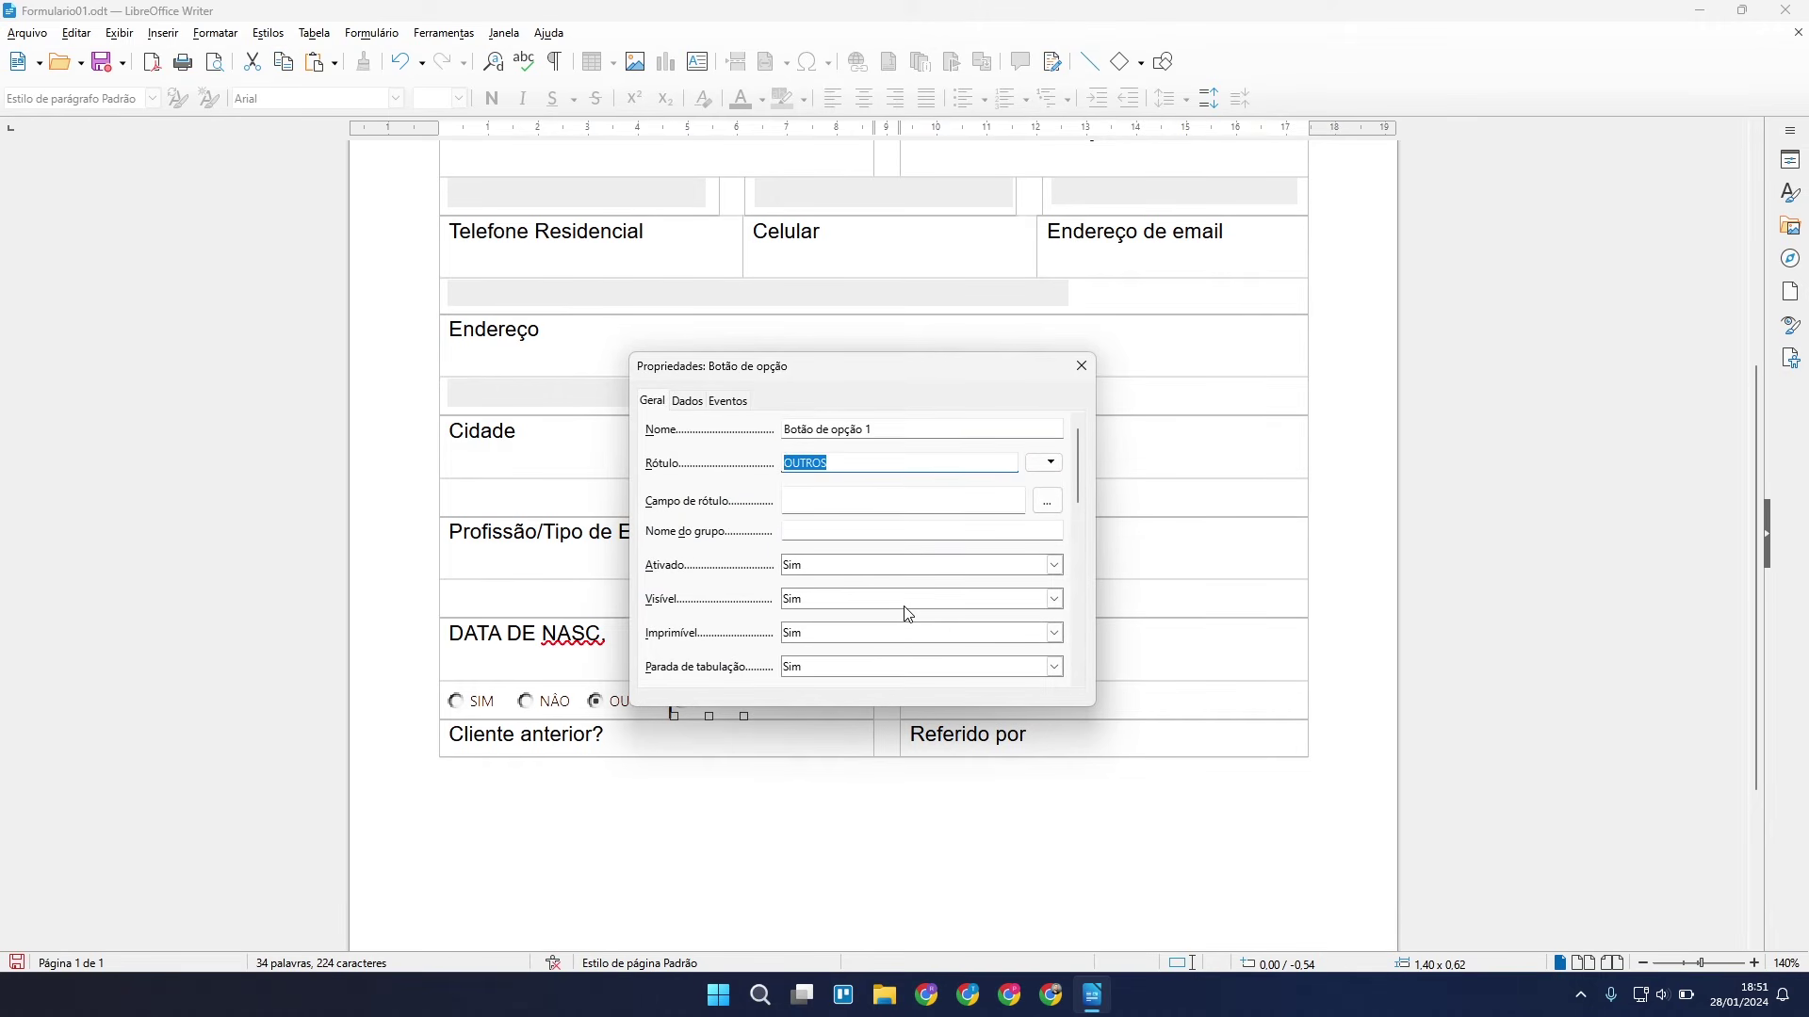
type("SIM")
left_click(1082, 366)
Paste a copy of the second SIM option button beside it and label the copy "NÃO".
left_click(719, 700)
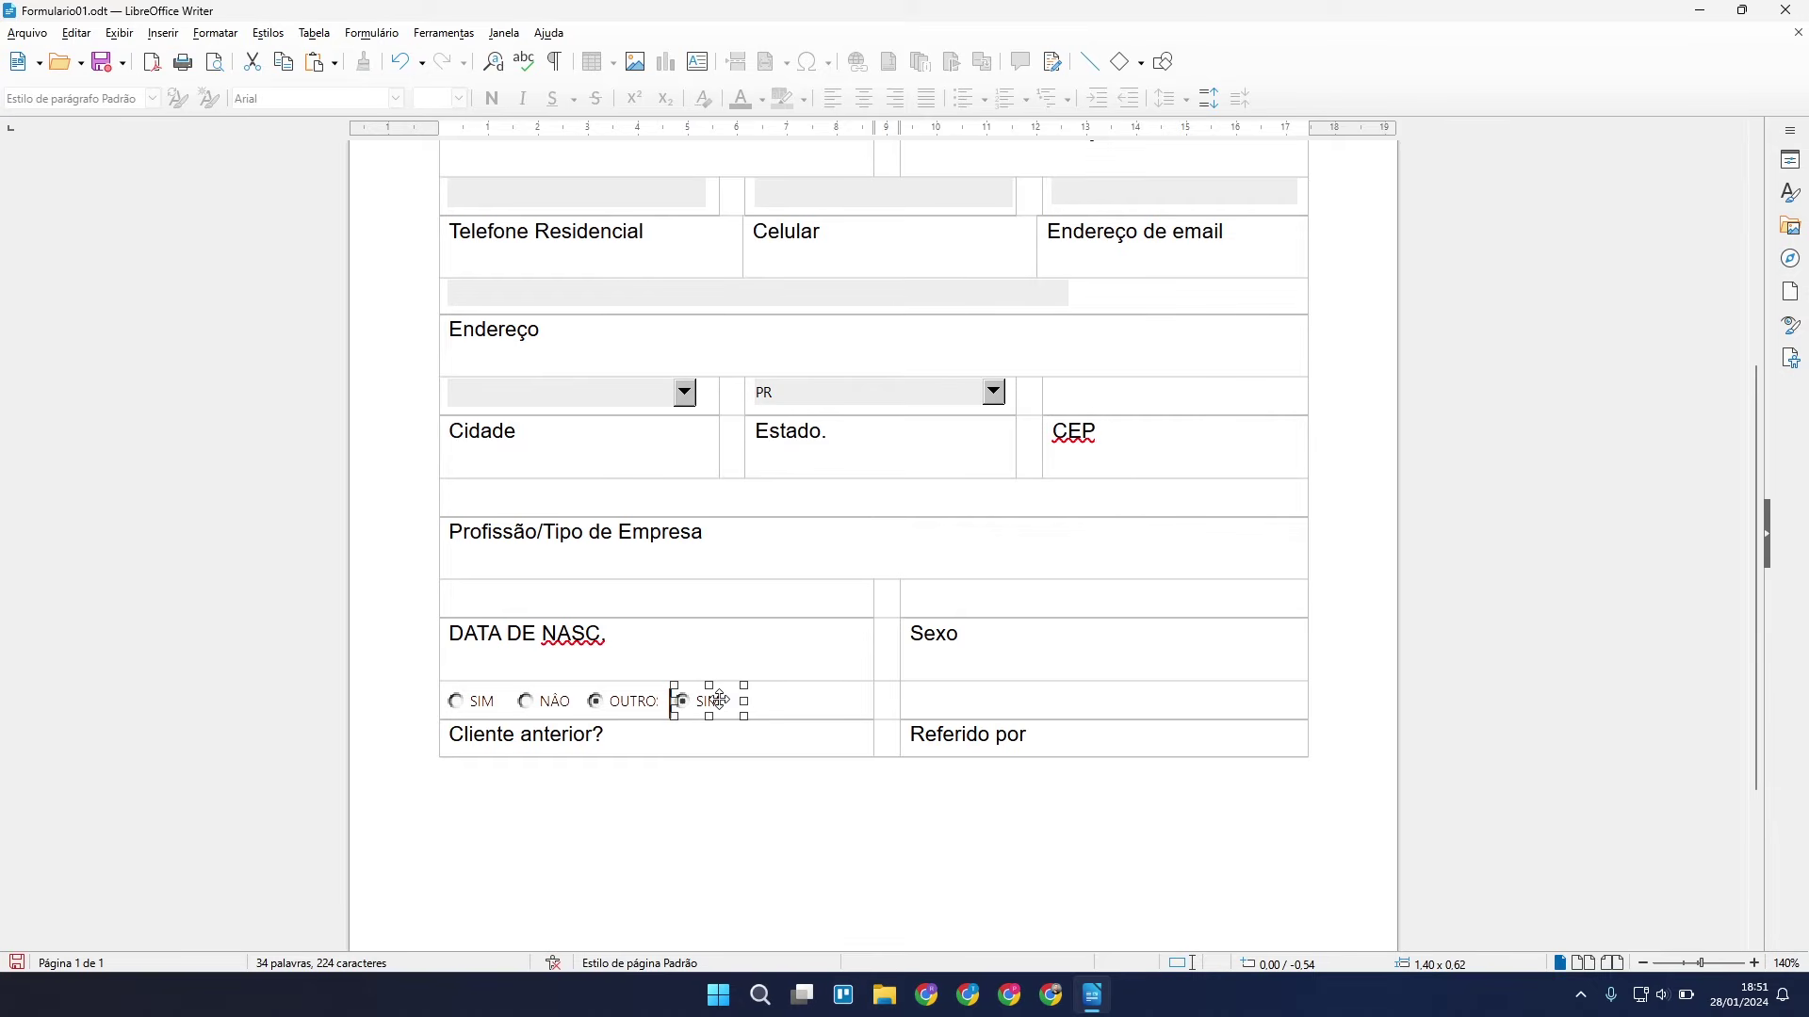
left_click(772, 698)
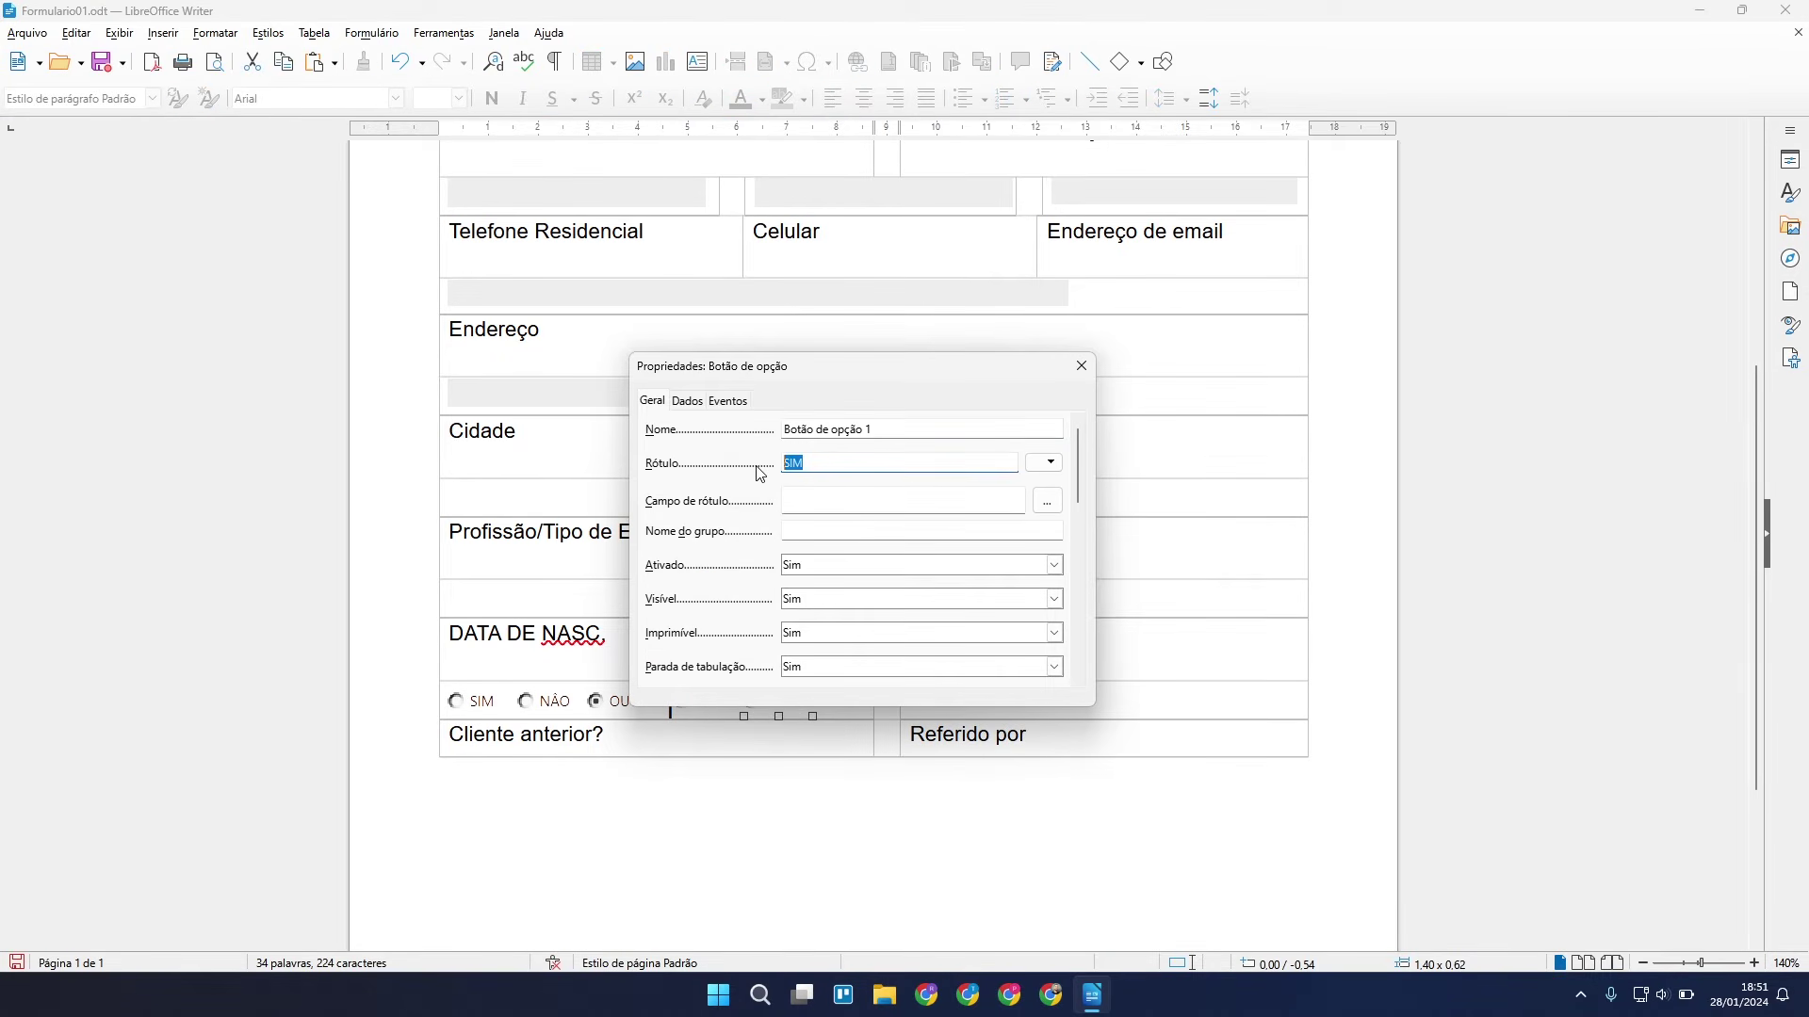
type("NÃO")
left_click(1081, 365)
Turn off Design Mode and try out all five option buttons on both sides of the bar, ending on the first SIM.
left_click(371, 33)
left_click(557, 262)
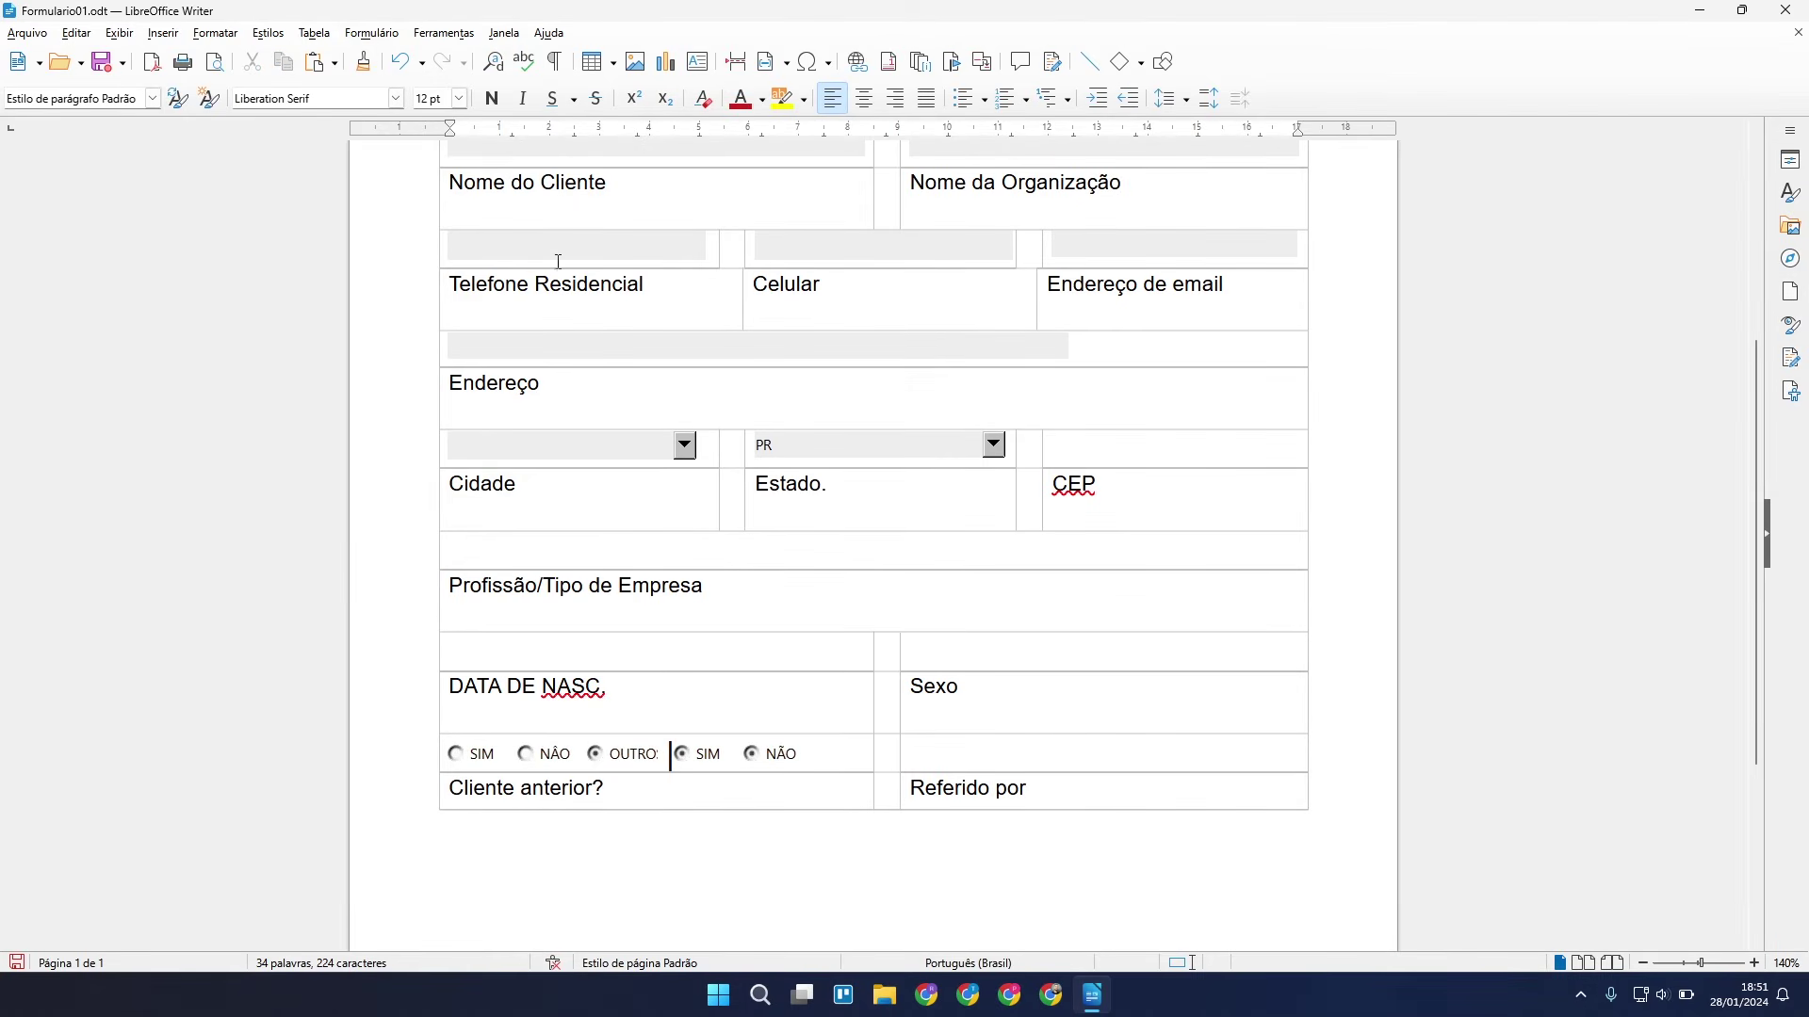
scroll(750, 824, "down", 3)
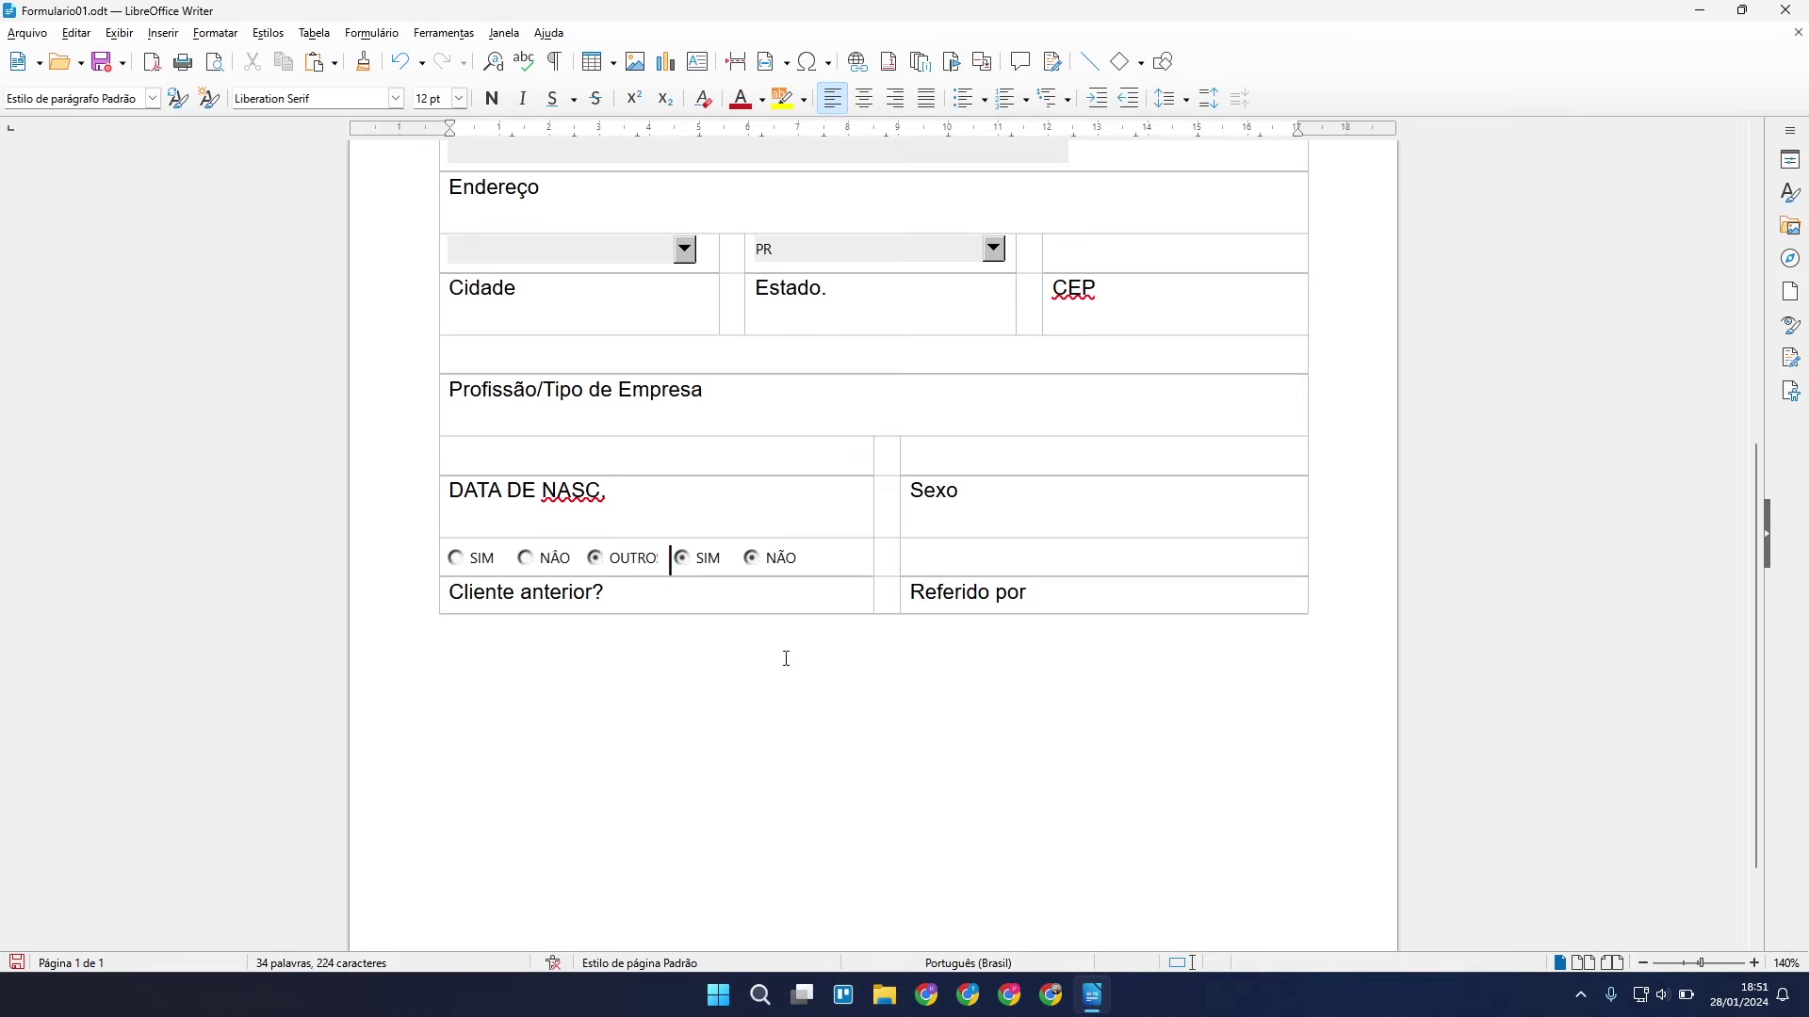
left_click(554, 560)
left_click(480, 560)
left_click(547, 561)
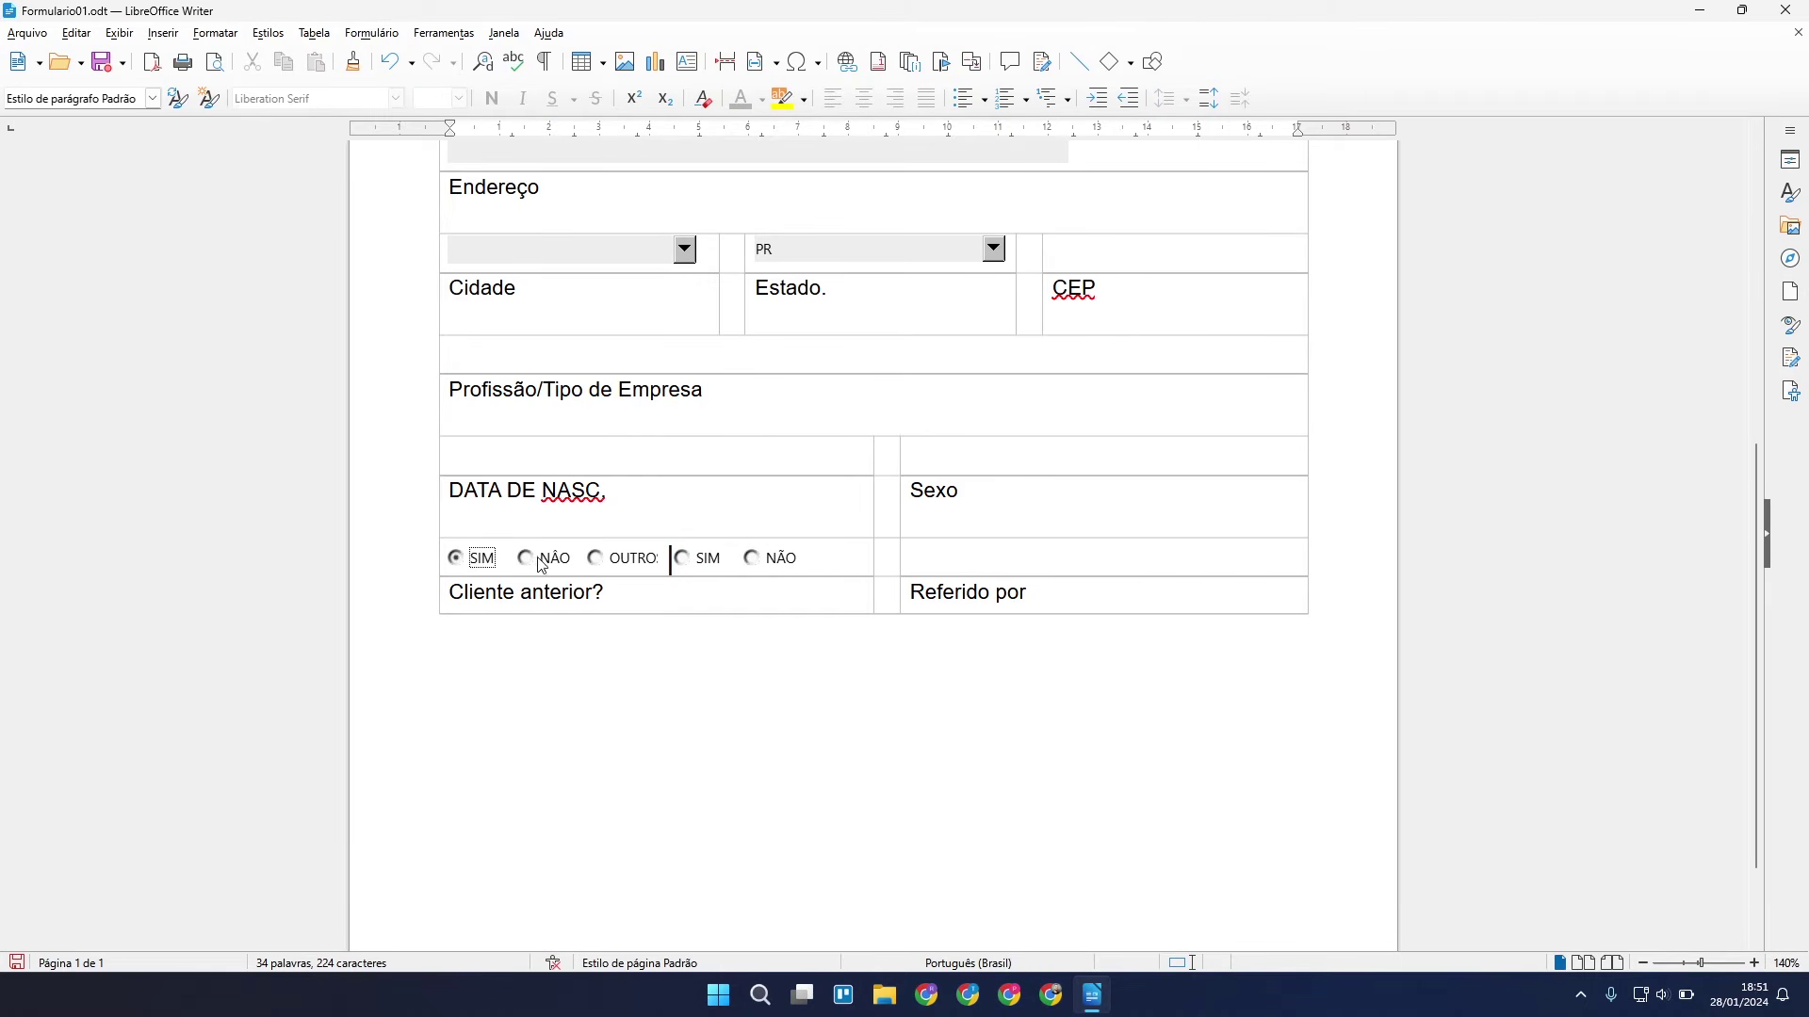
left_click(618, 564)
left_click(701, 564)
left_click(763, 564)
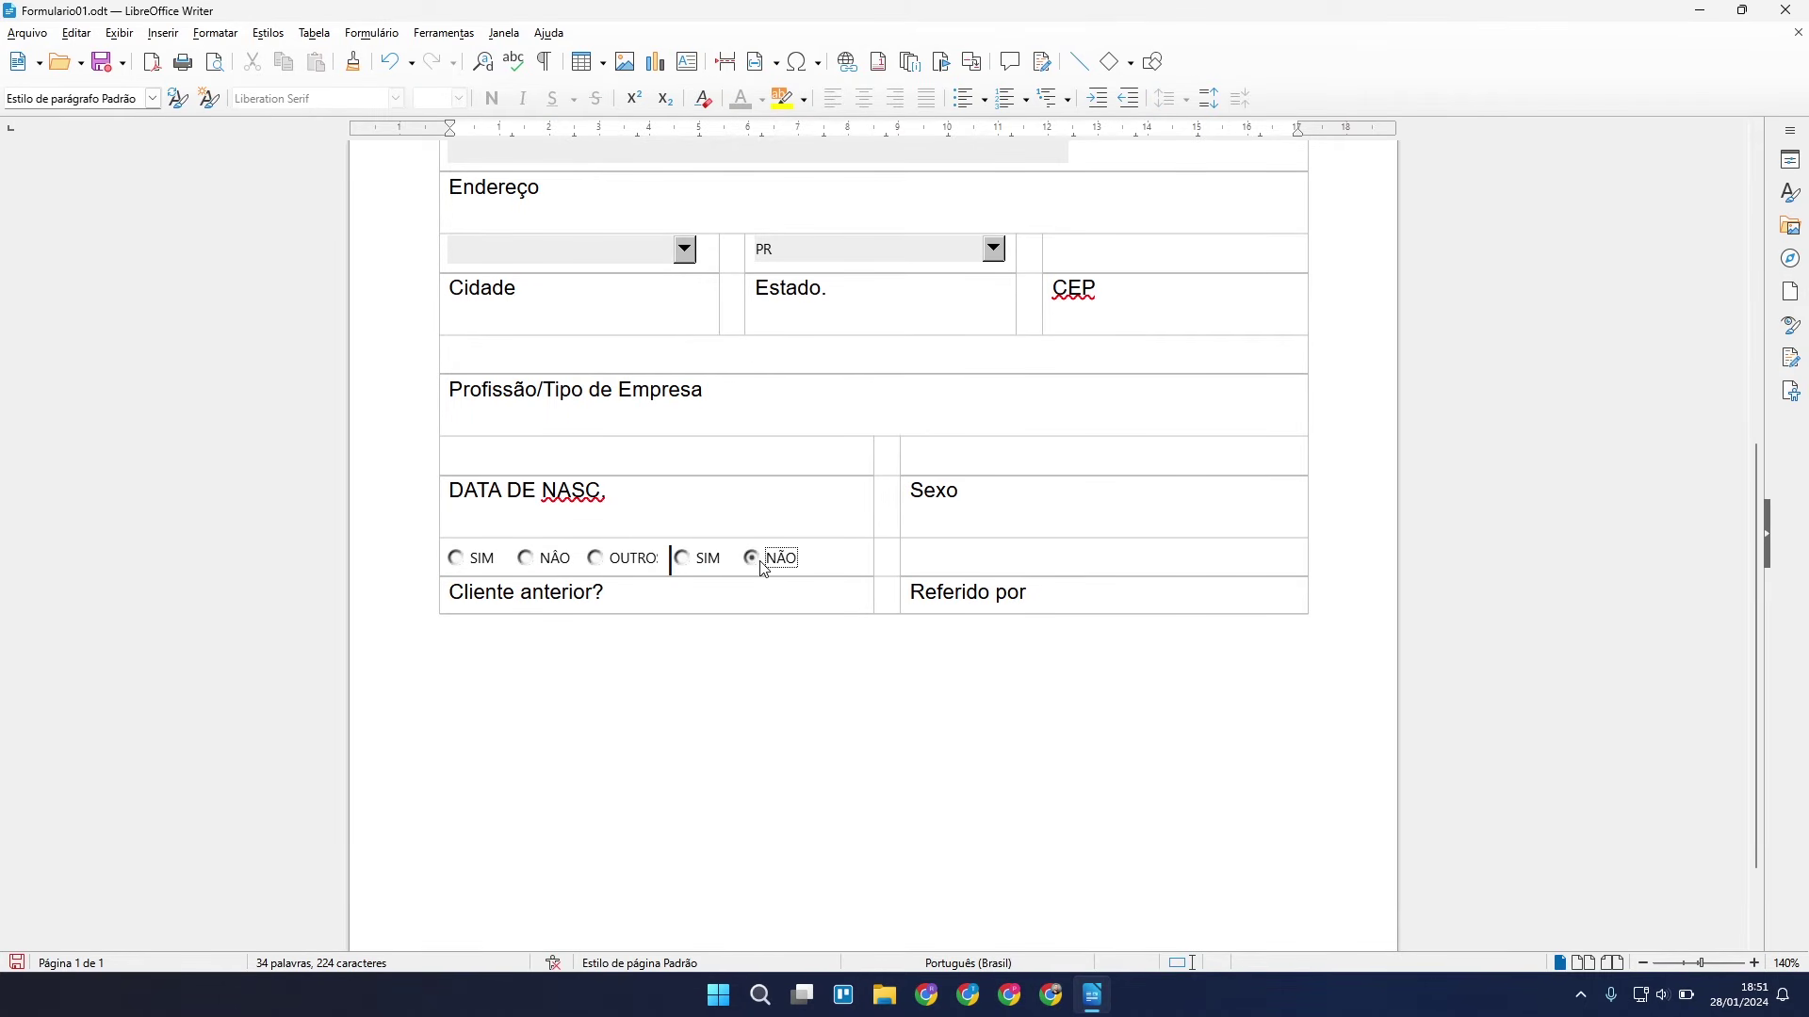
left_click(703, 562)
left_click(620, 562)
left_click(549, 562)
left_click(483, 561)
Turn Design Mode back on and set the group name of the first SIM option button to 1.
left_click(371, 33)
left_click(400, 54)
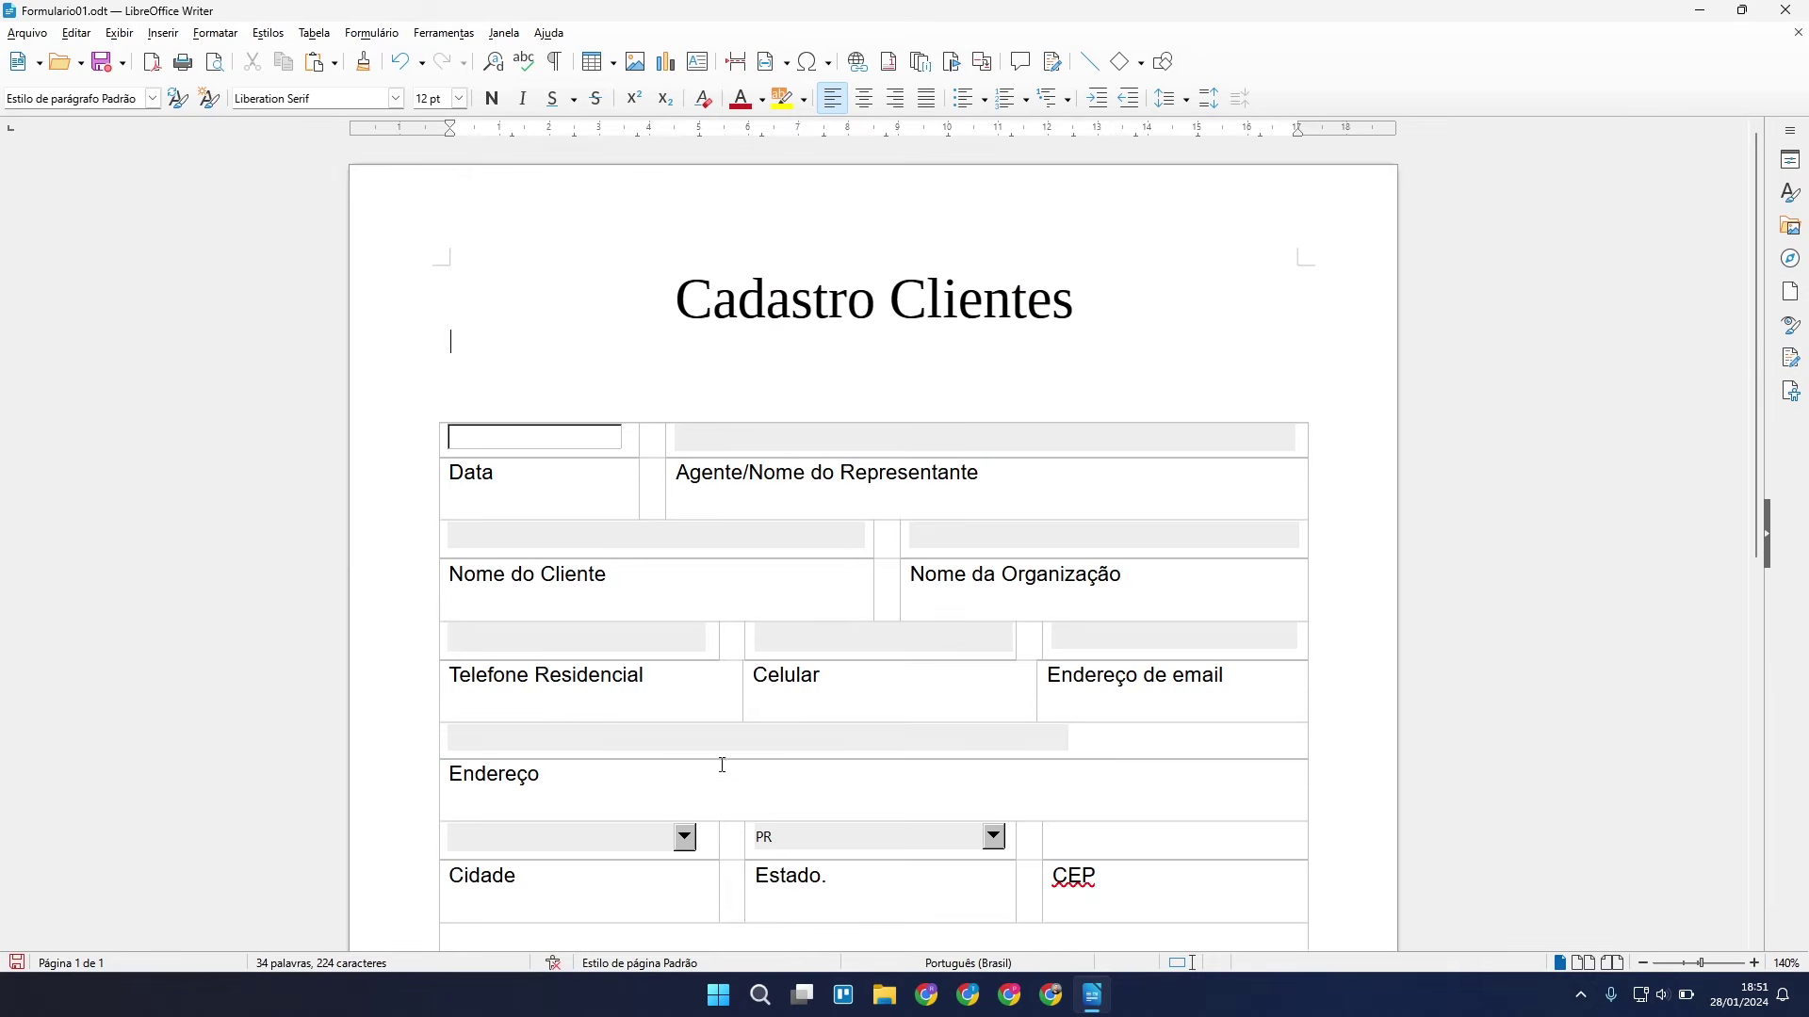
scroll(722, 765, "down", 6)
left_click(463, 614)
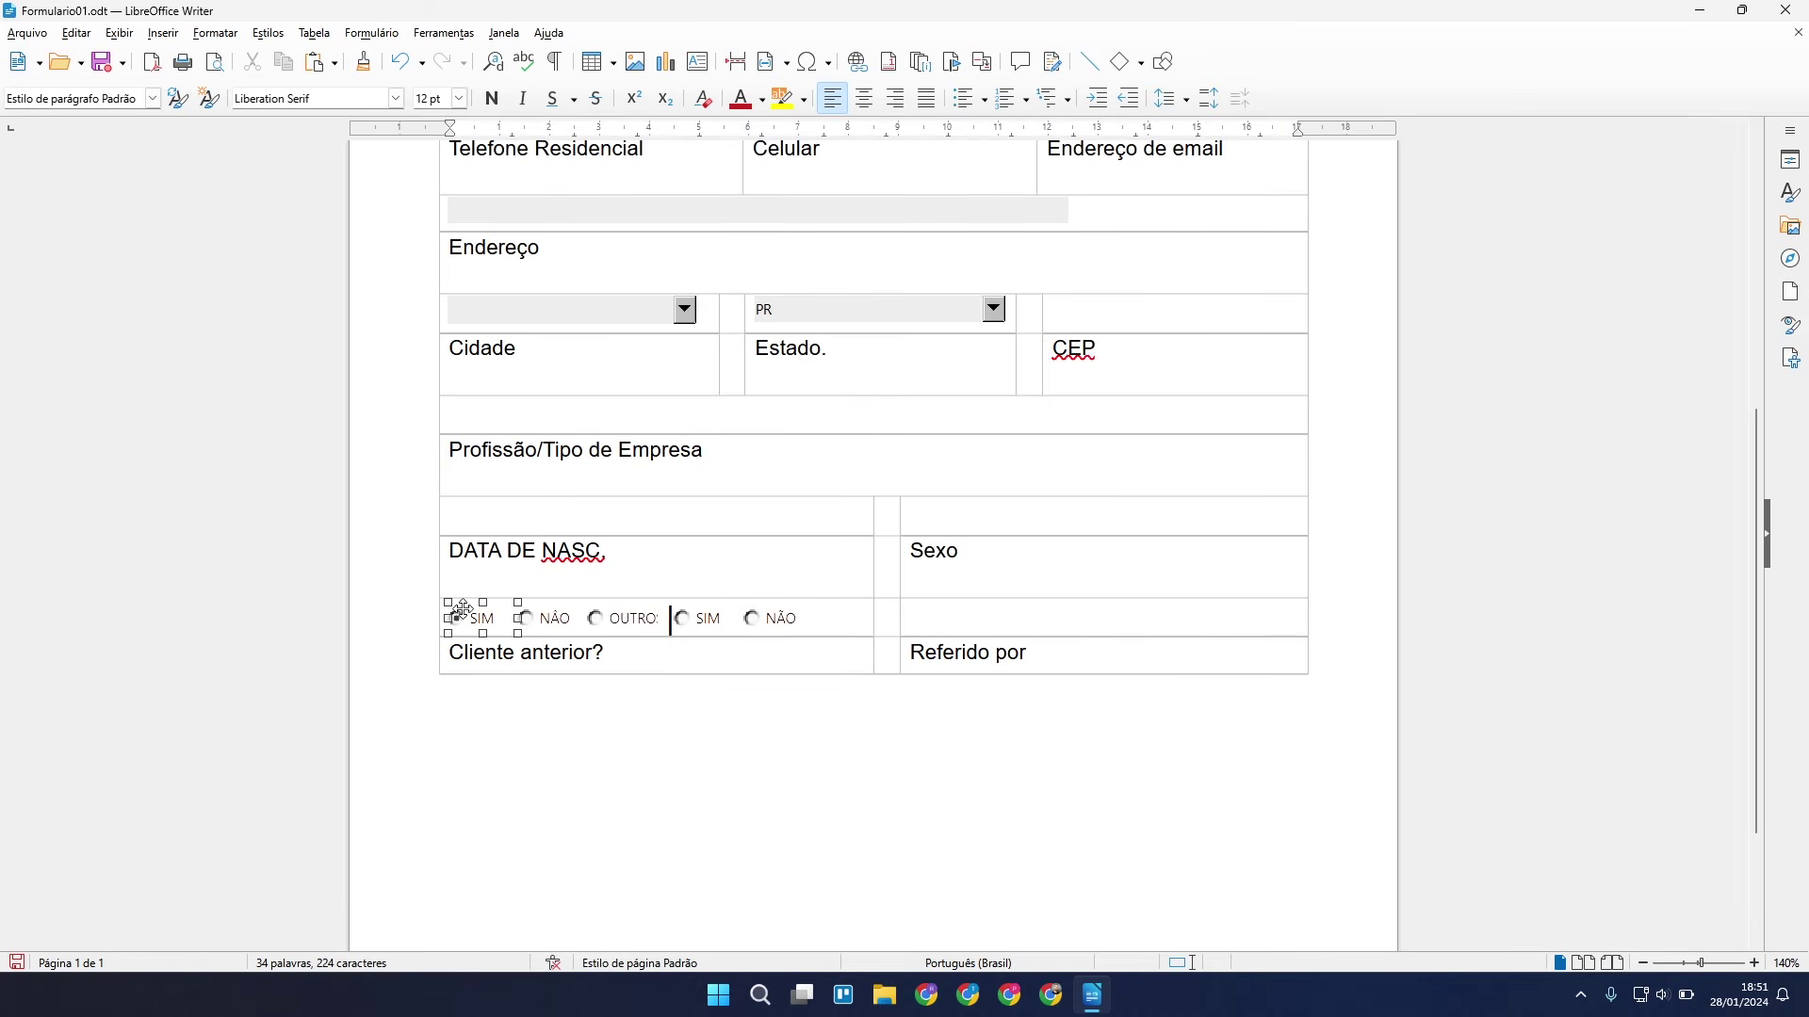
right_click(481, 621)
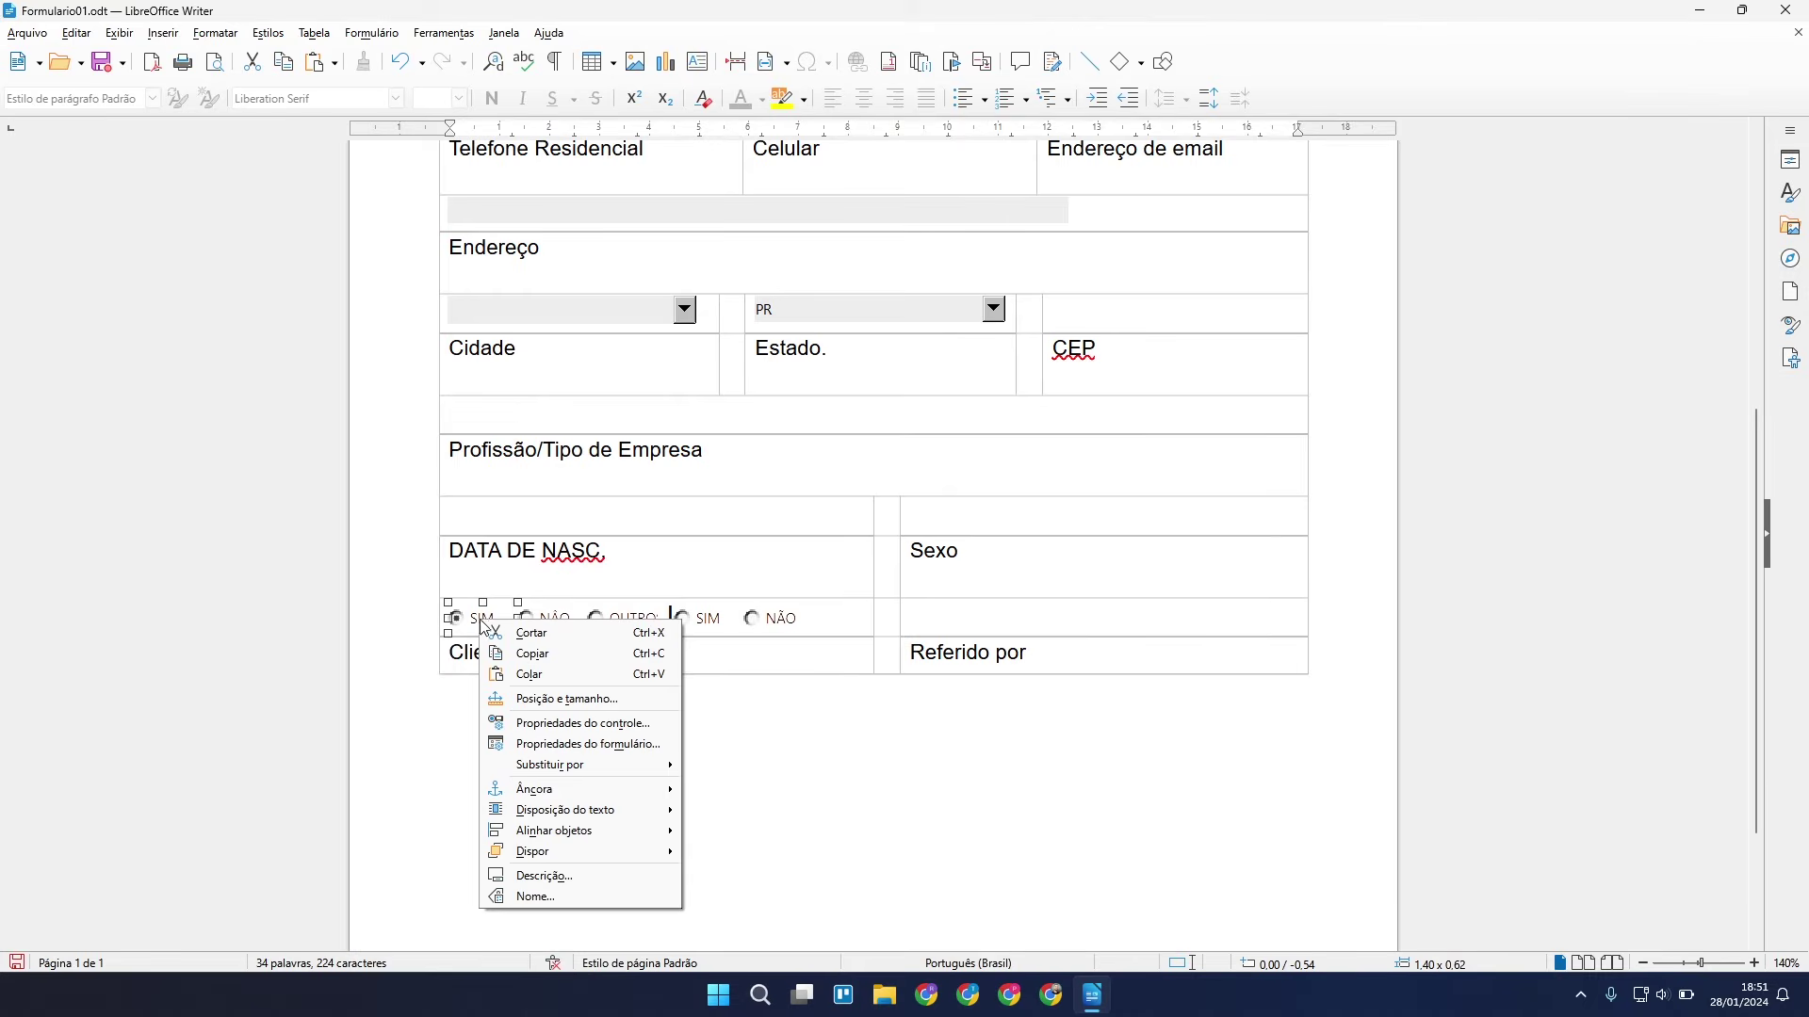
left_click(553, 725)
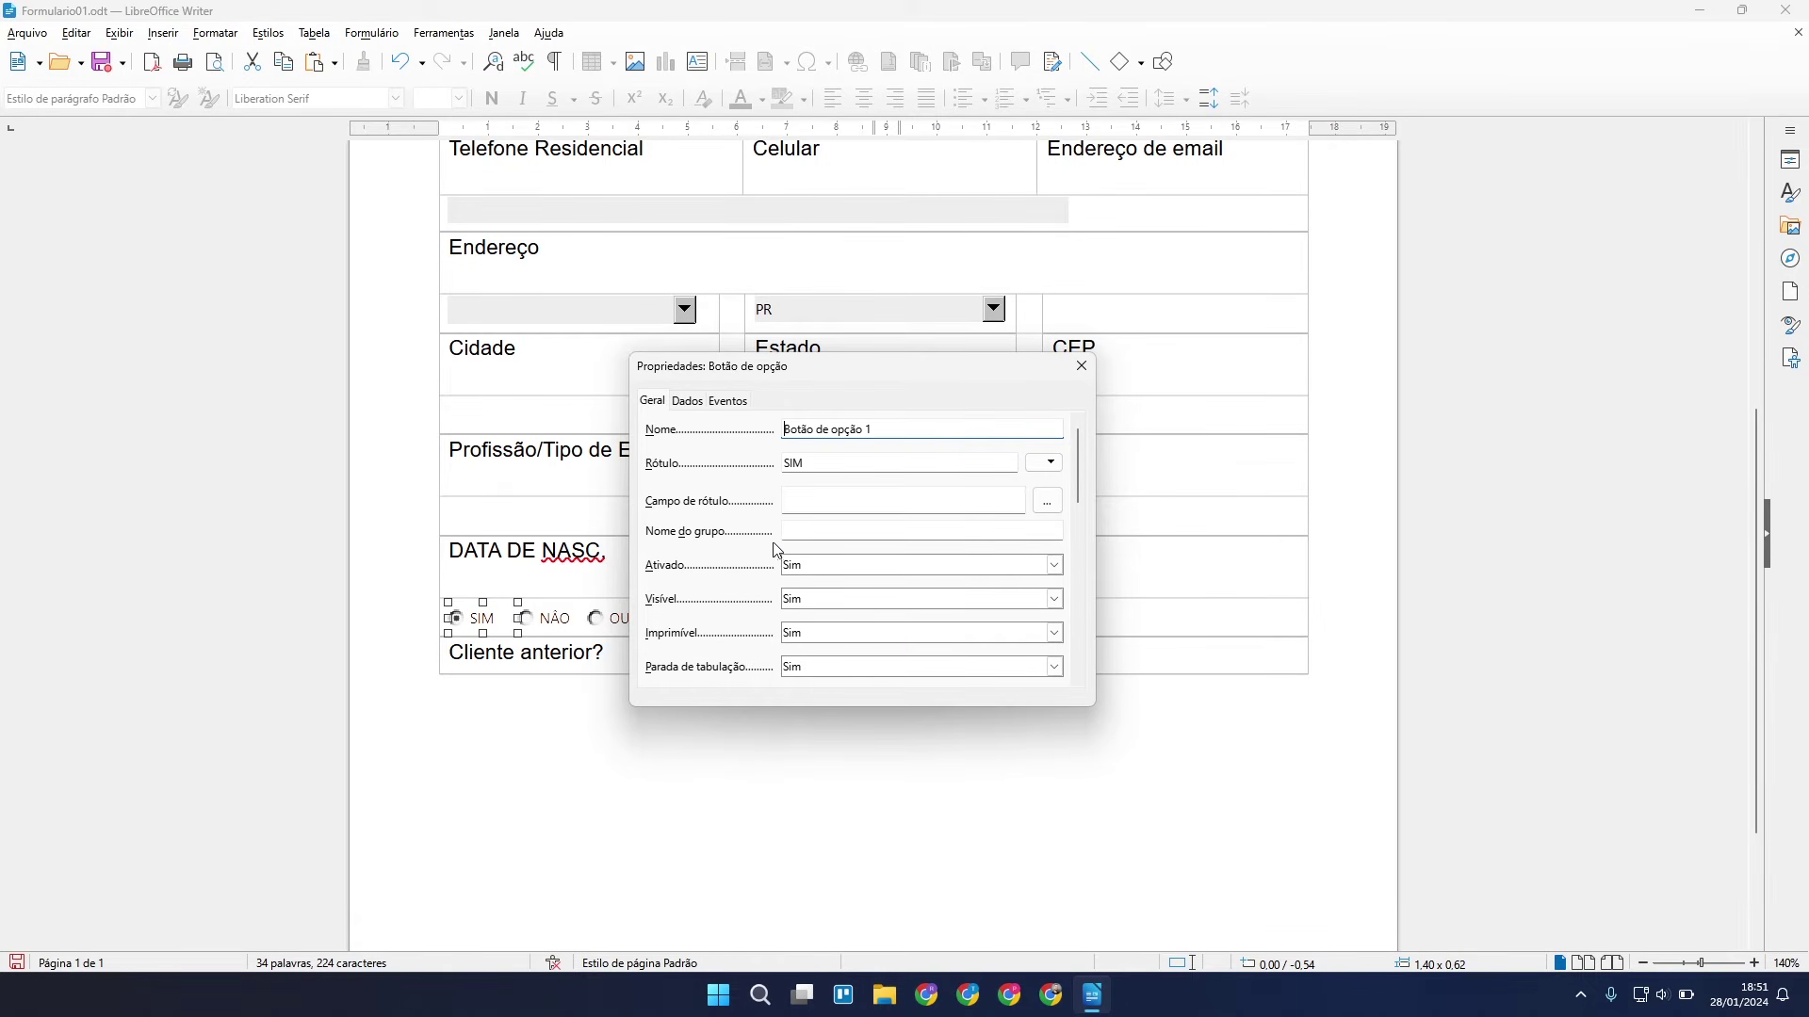
left_click(797, 532)
left_click(1090, 368)
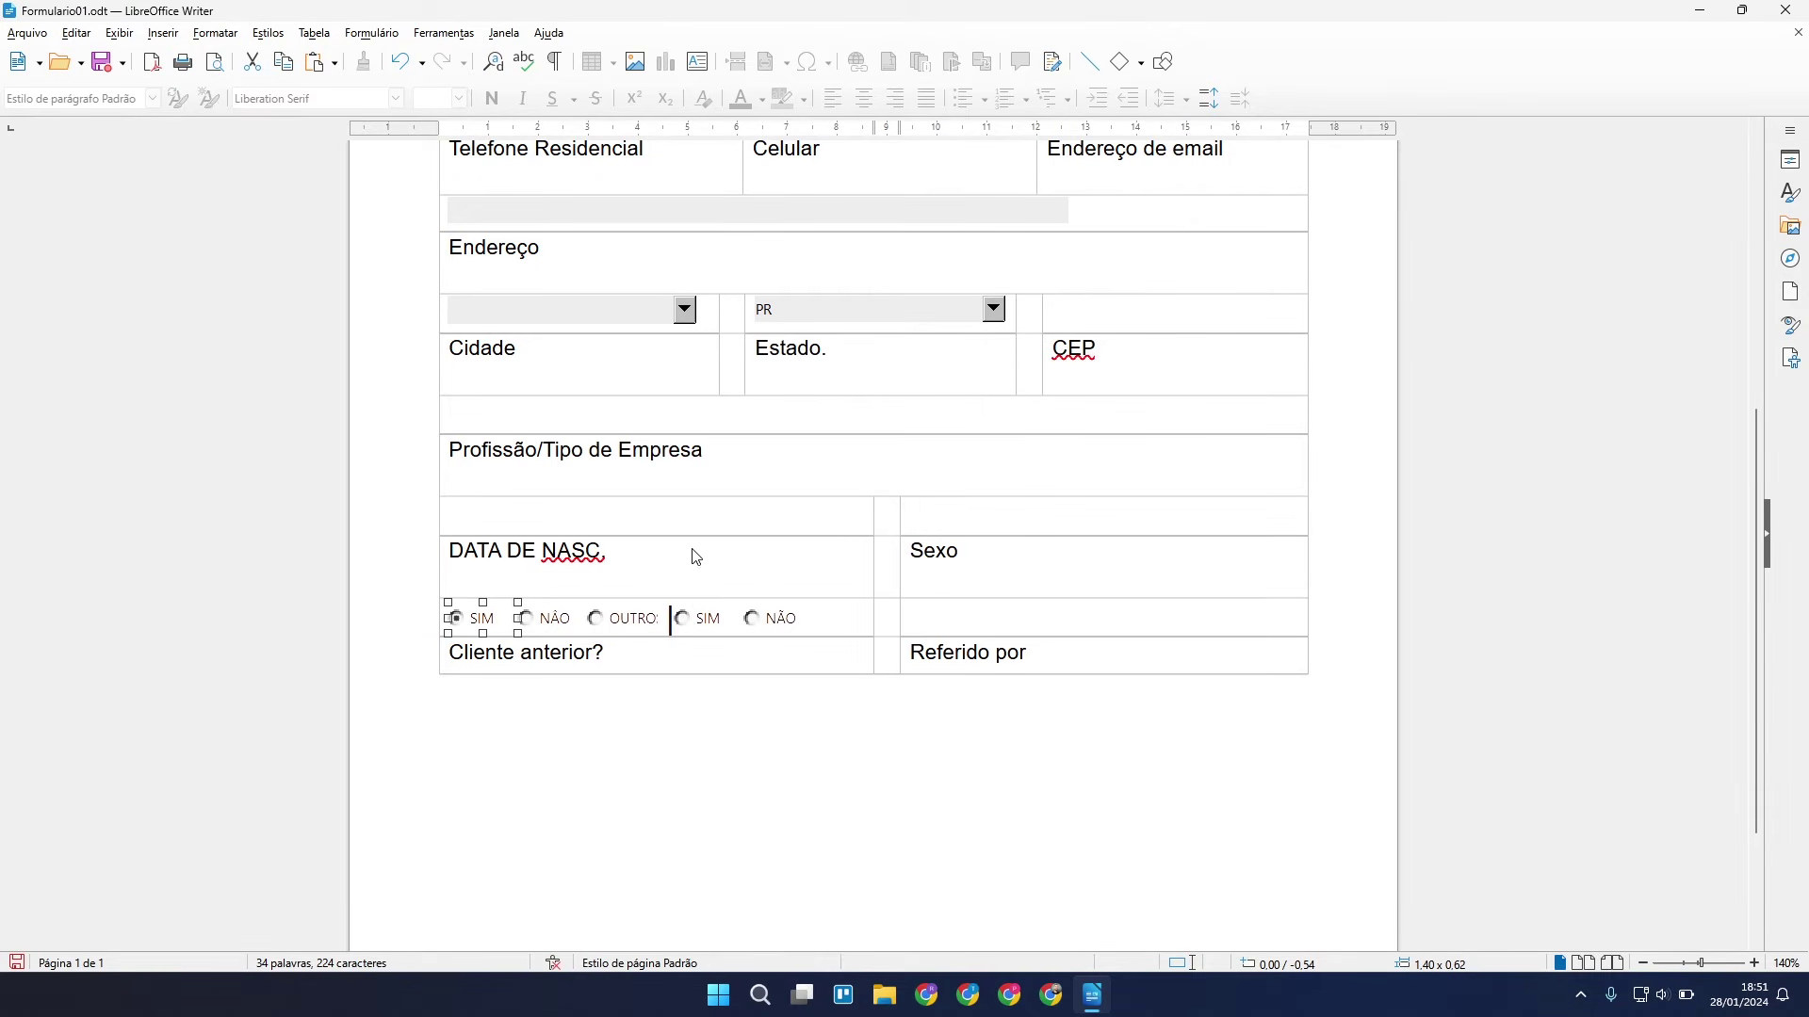
Set the group name of the NÃO and OUTROS option buttons before the vertical bar to 1.
right_click(556, 611)
left_click(659, 716)
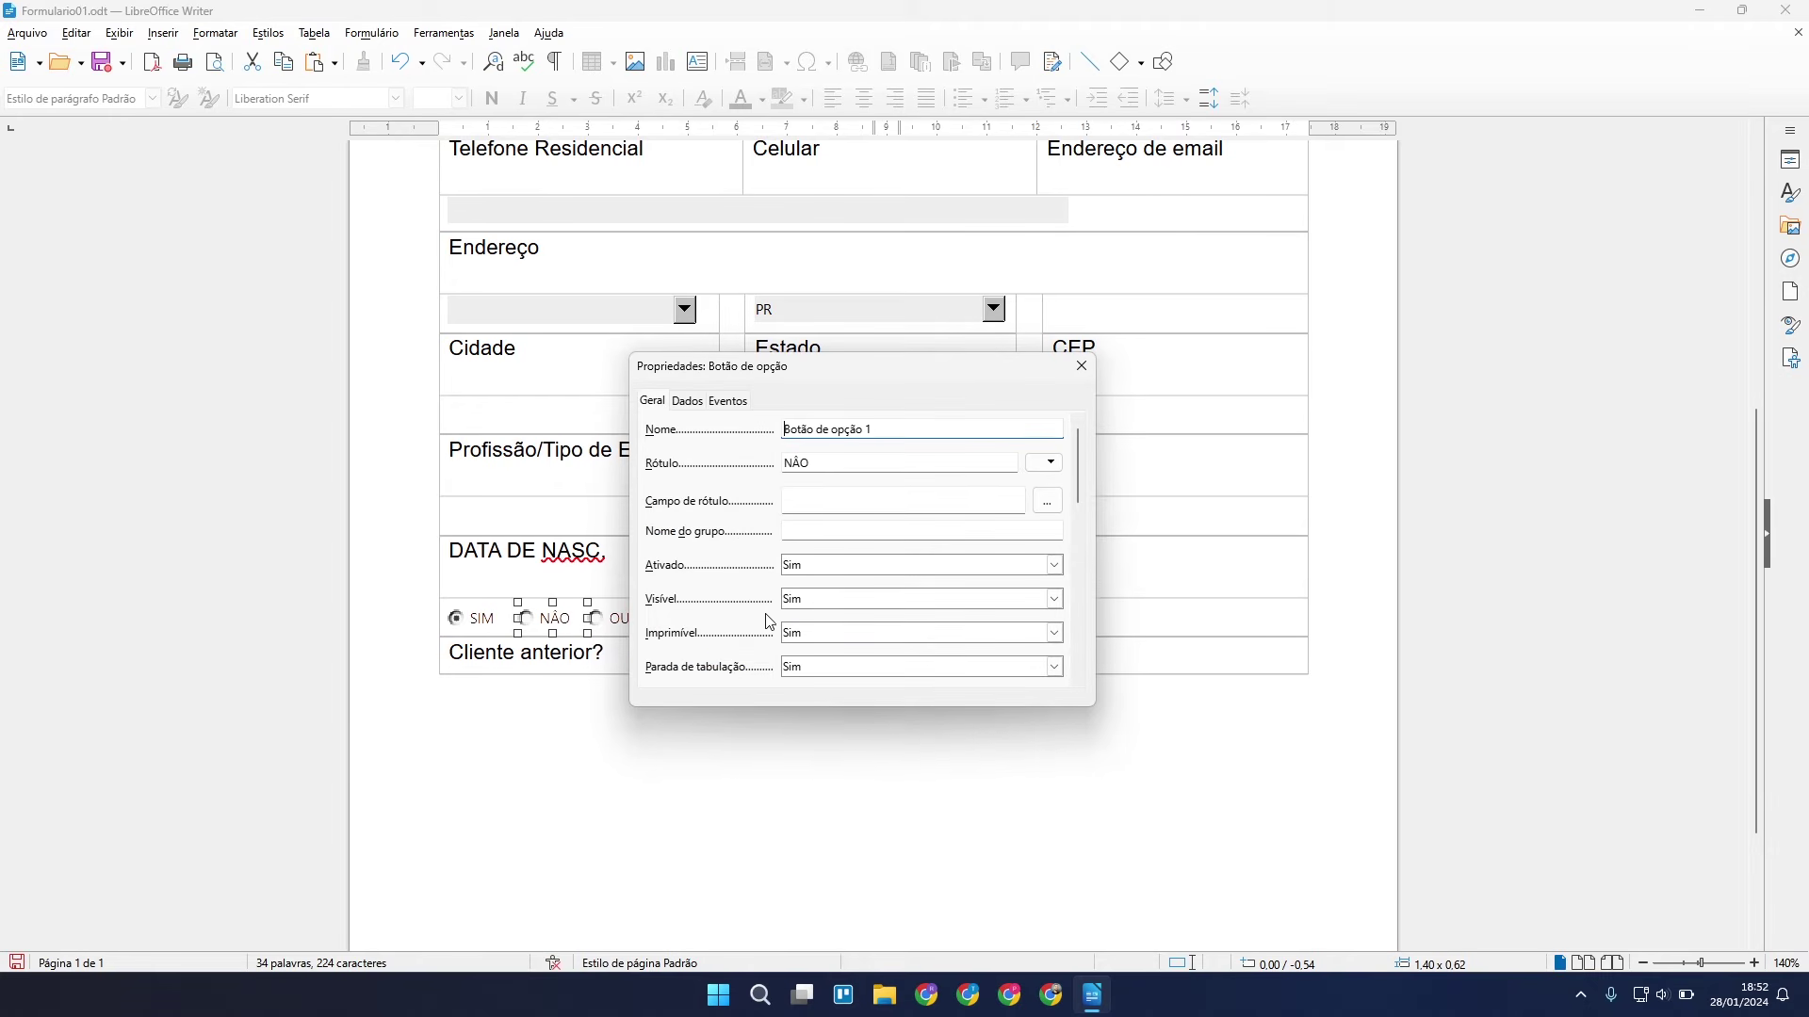
left_click(807, 549)
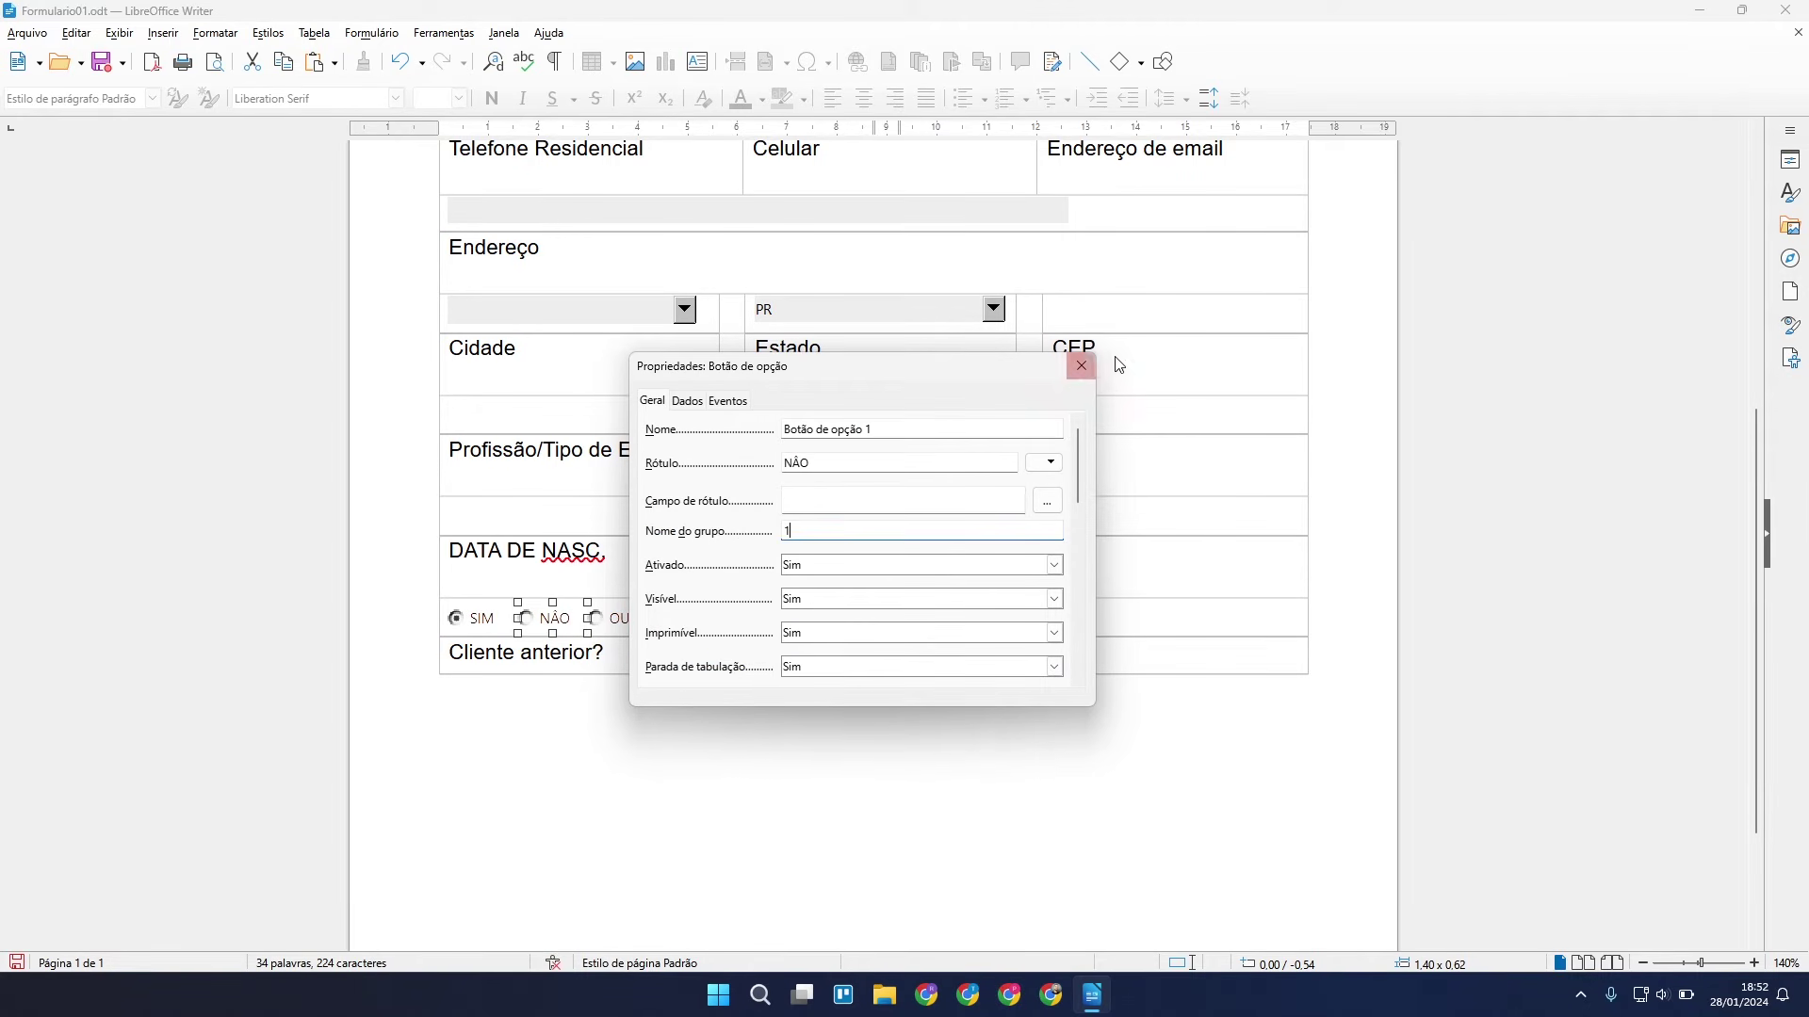
left_click(1082, 366)
right_click(639, 618)
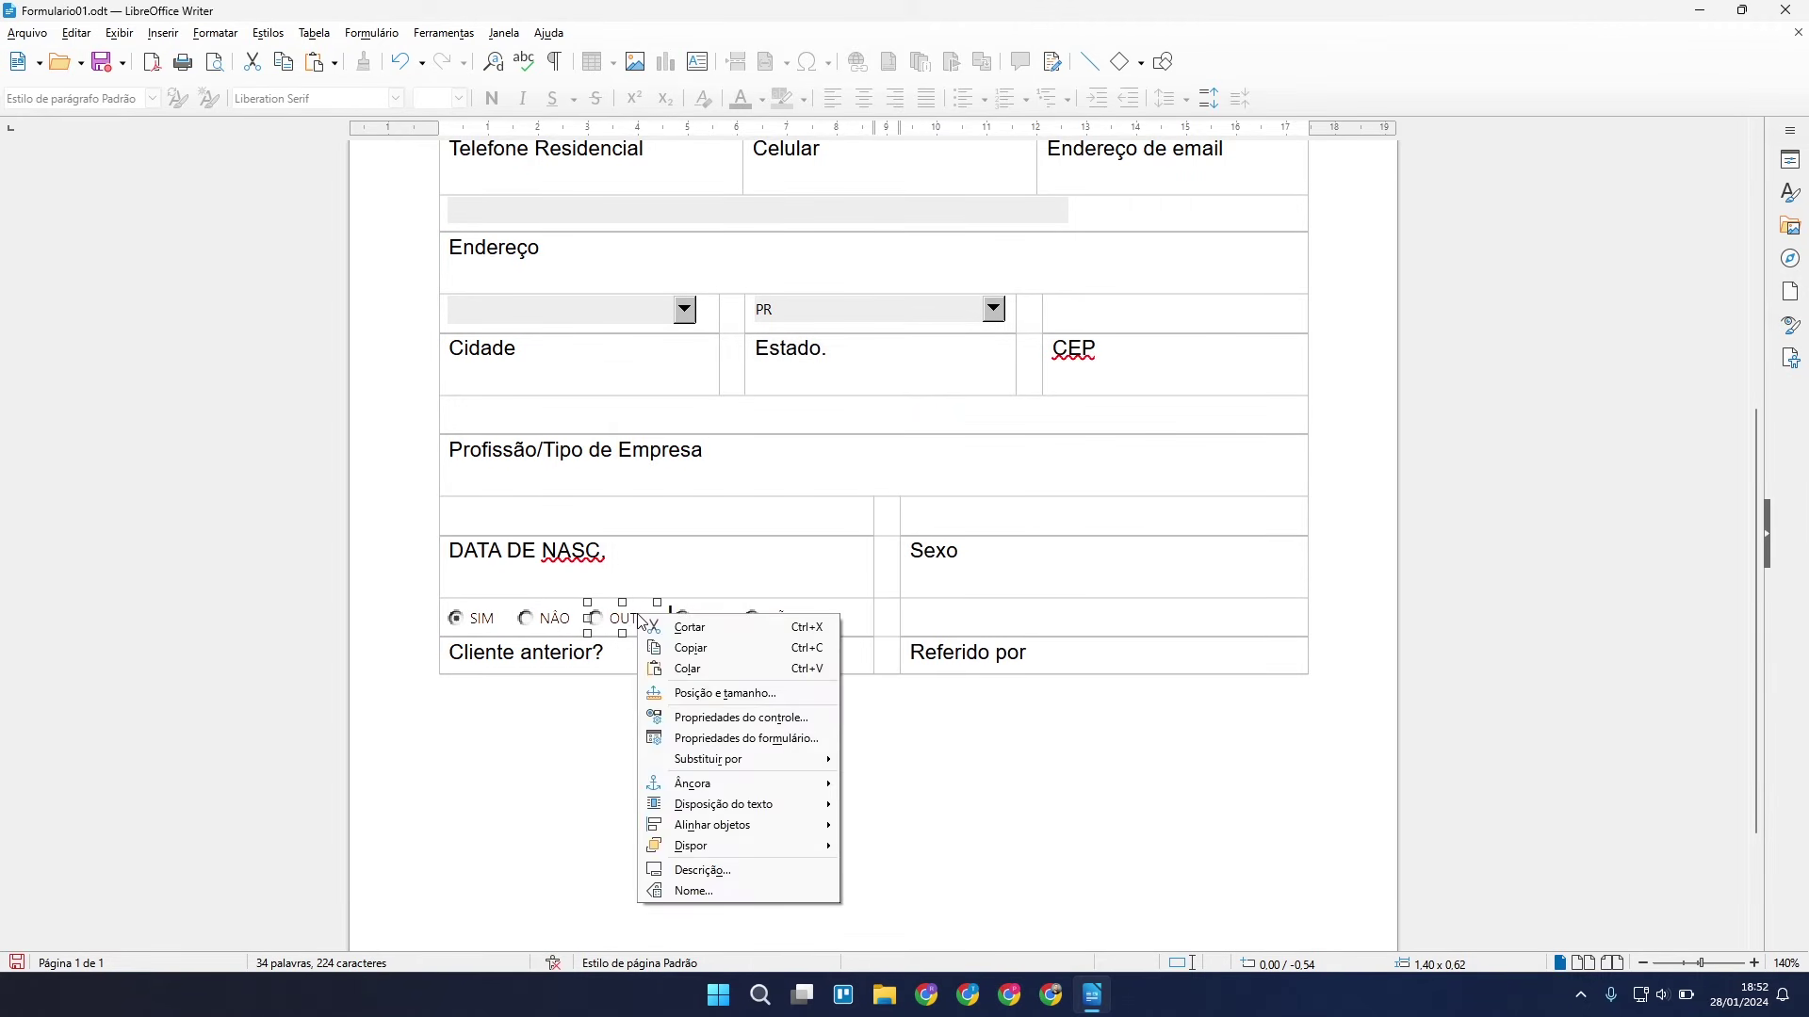
left_click(716, 718)
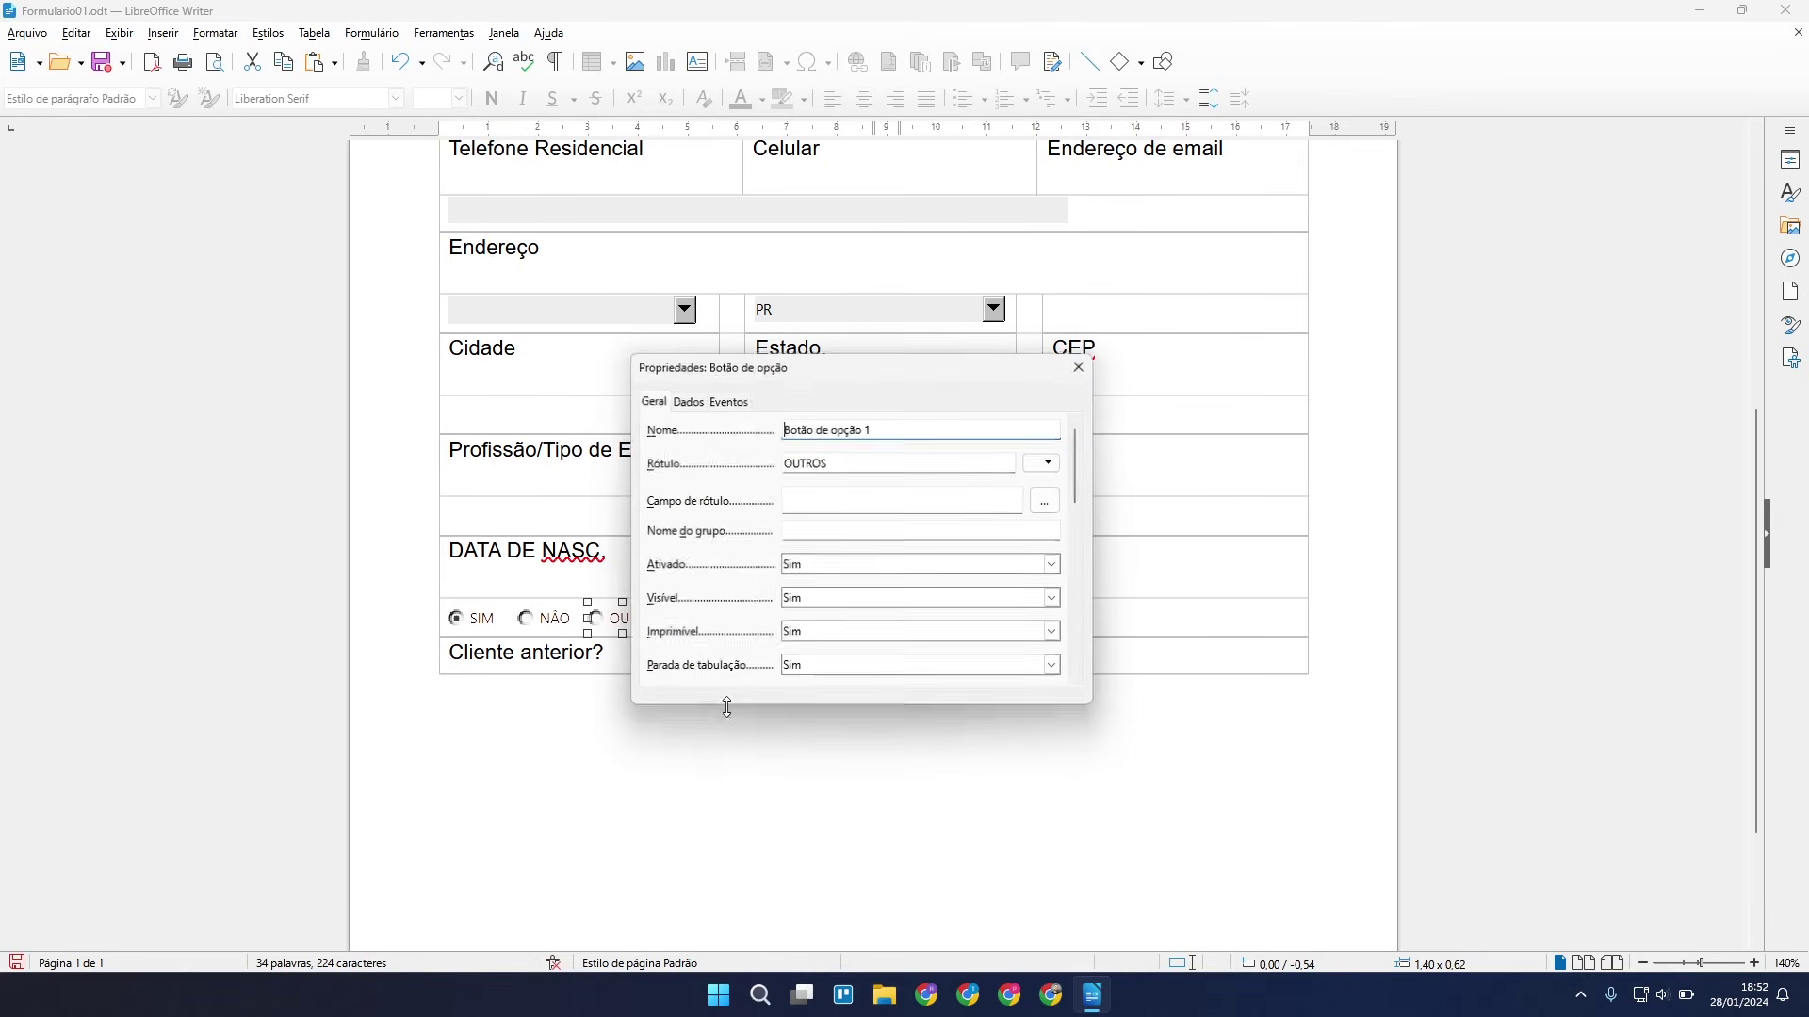
left_click(816, 526)
left_click(1081, 365)
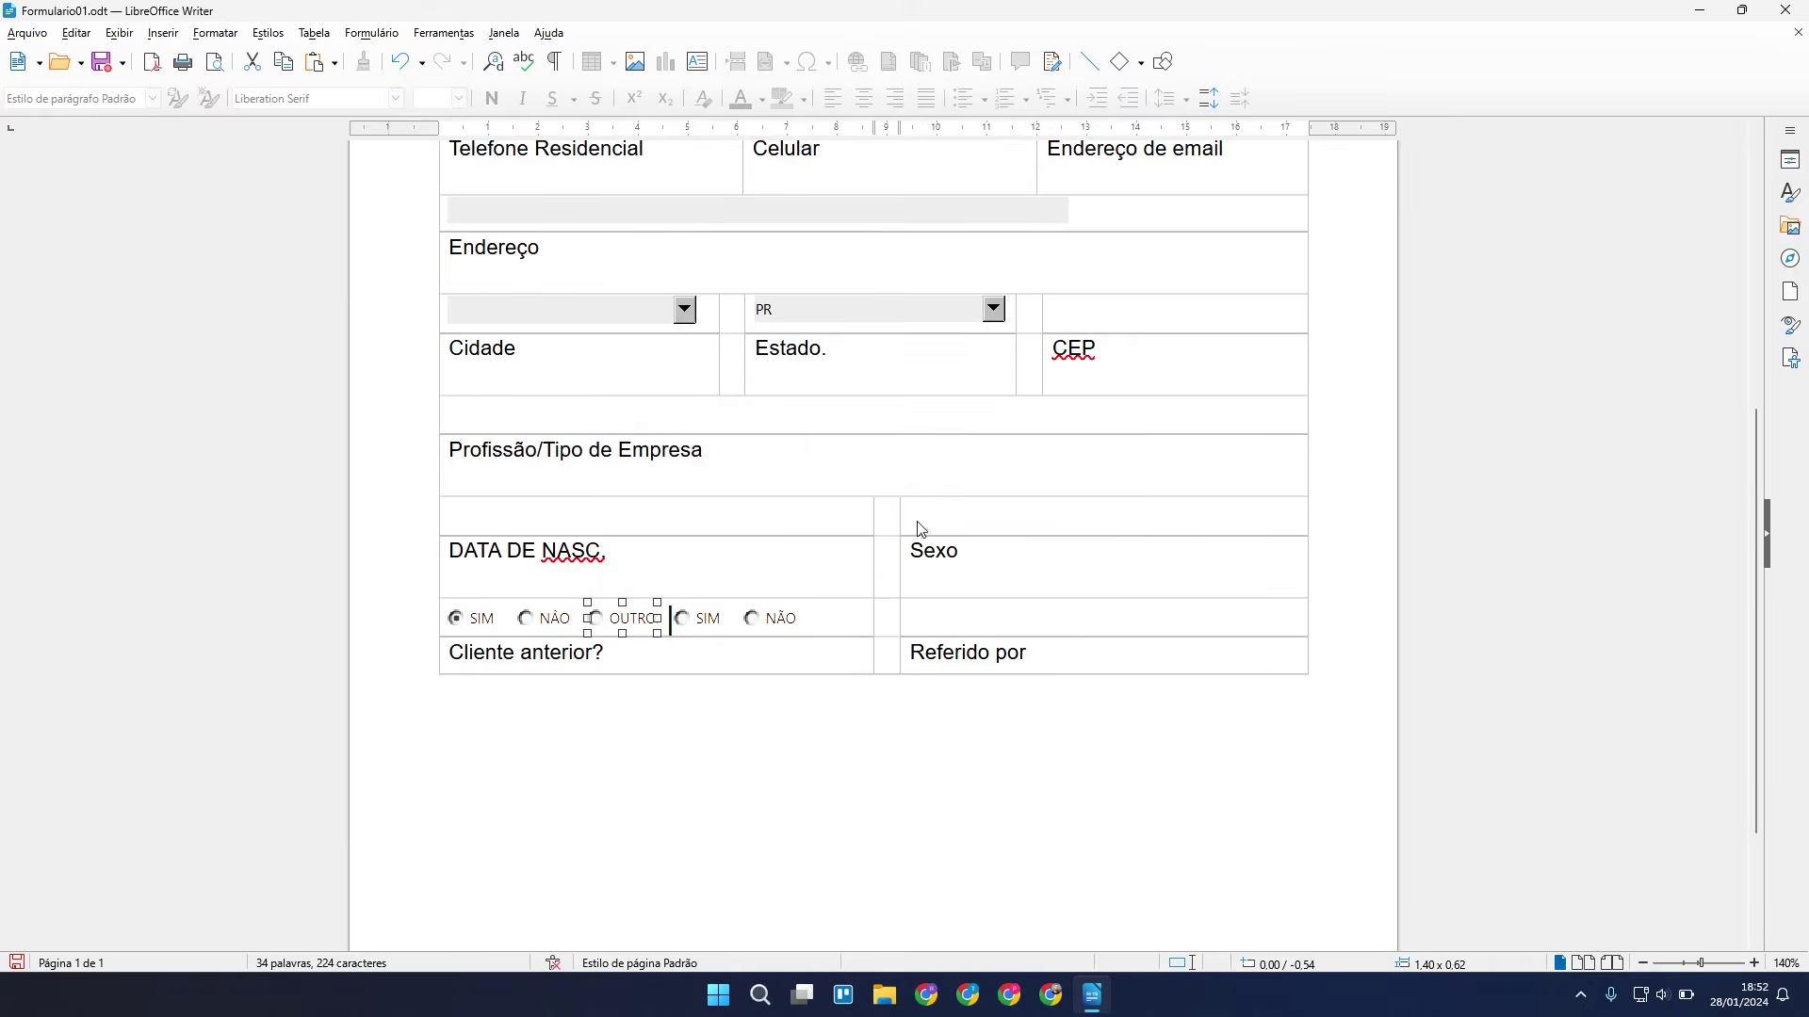
Give the SIM and NÃO option buttons after the vertical bar a shared group name different from that of the first three.
scroll(646, 674, "up", 5)
scroll(711, 732, "down", 5)
left_click(671, 756)
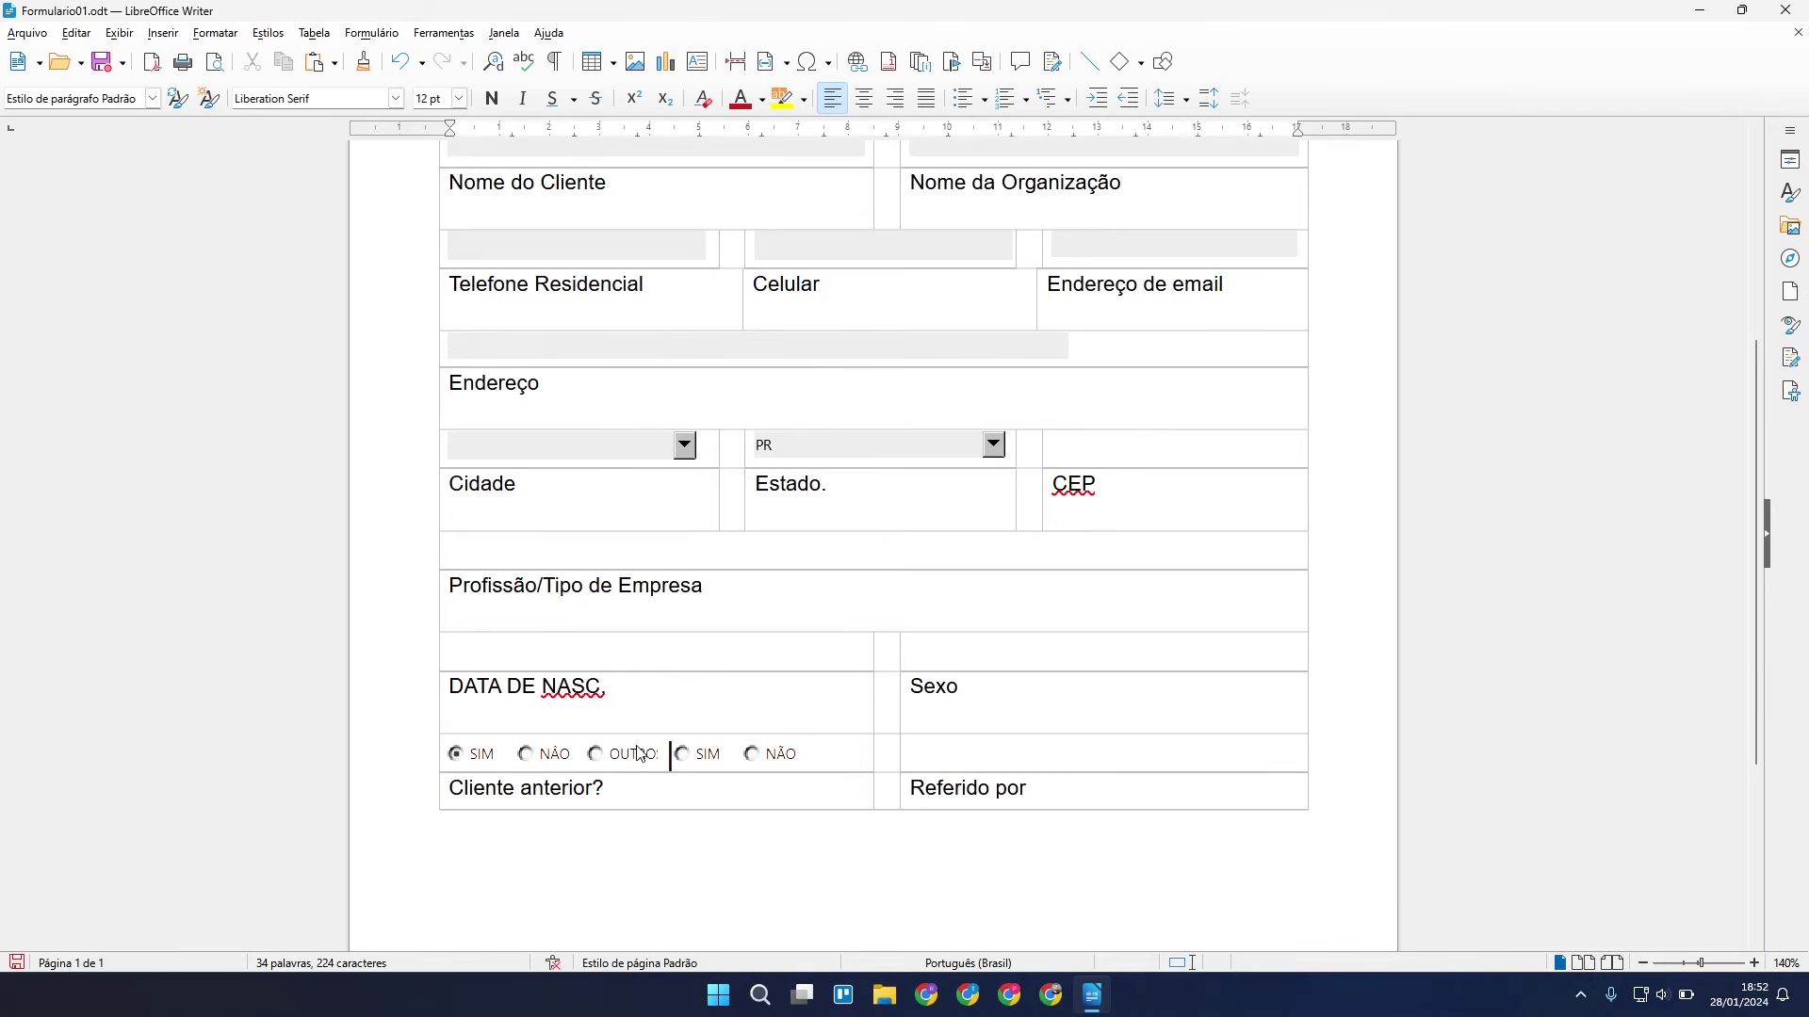
left_click(714, 760)
right_click(708, 749)
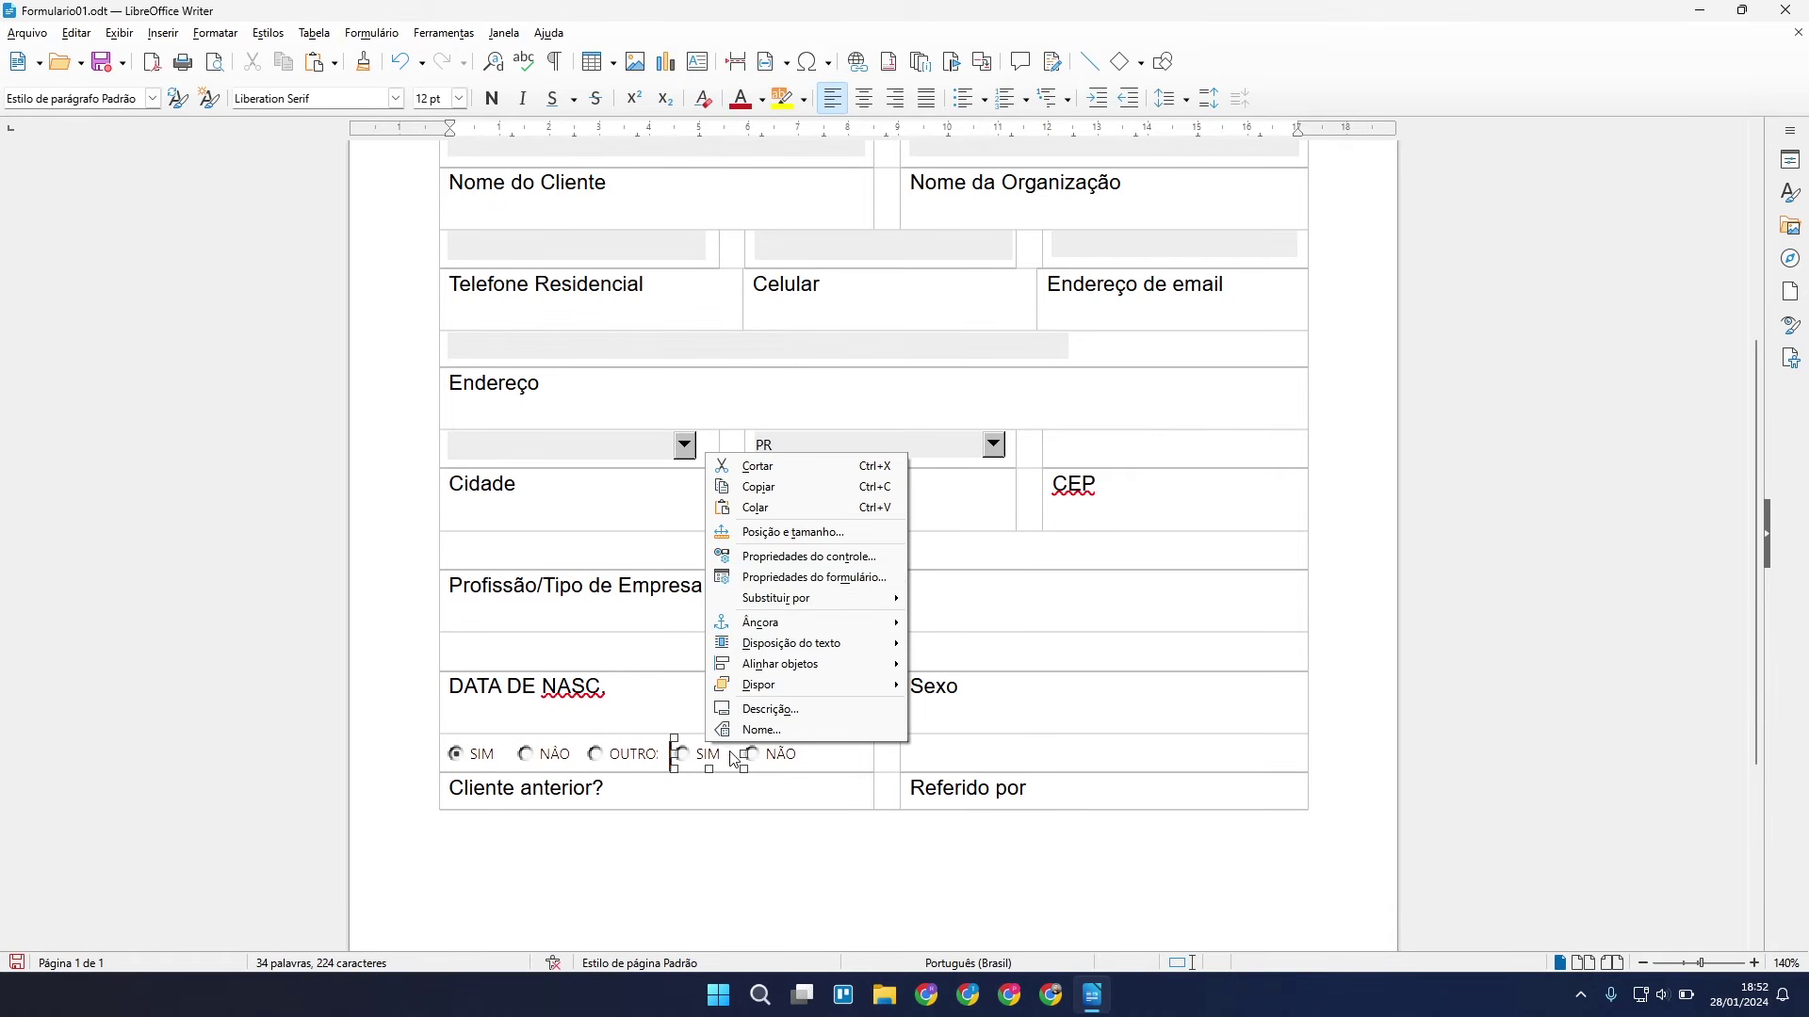
left_click(809, 558)
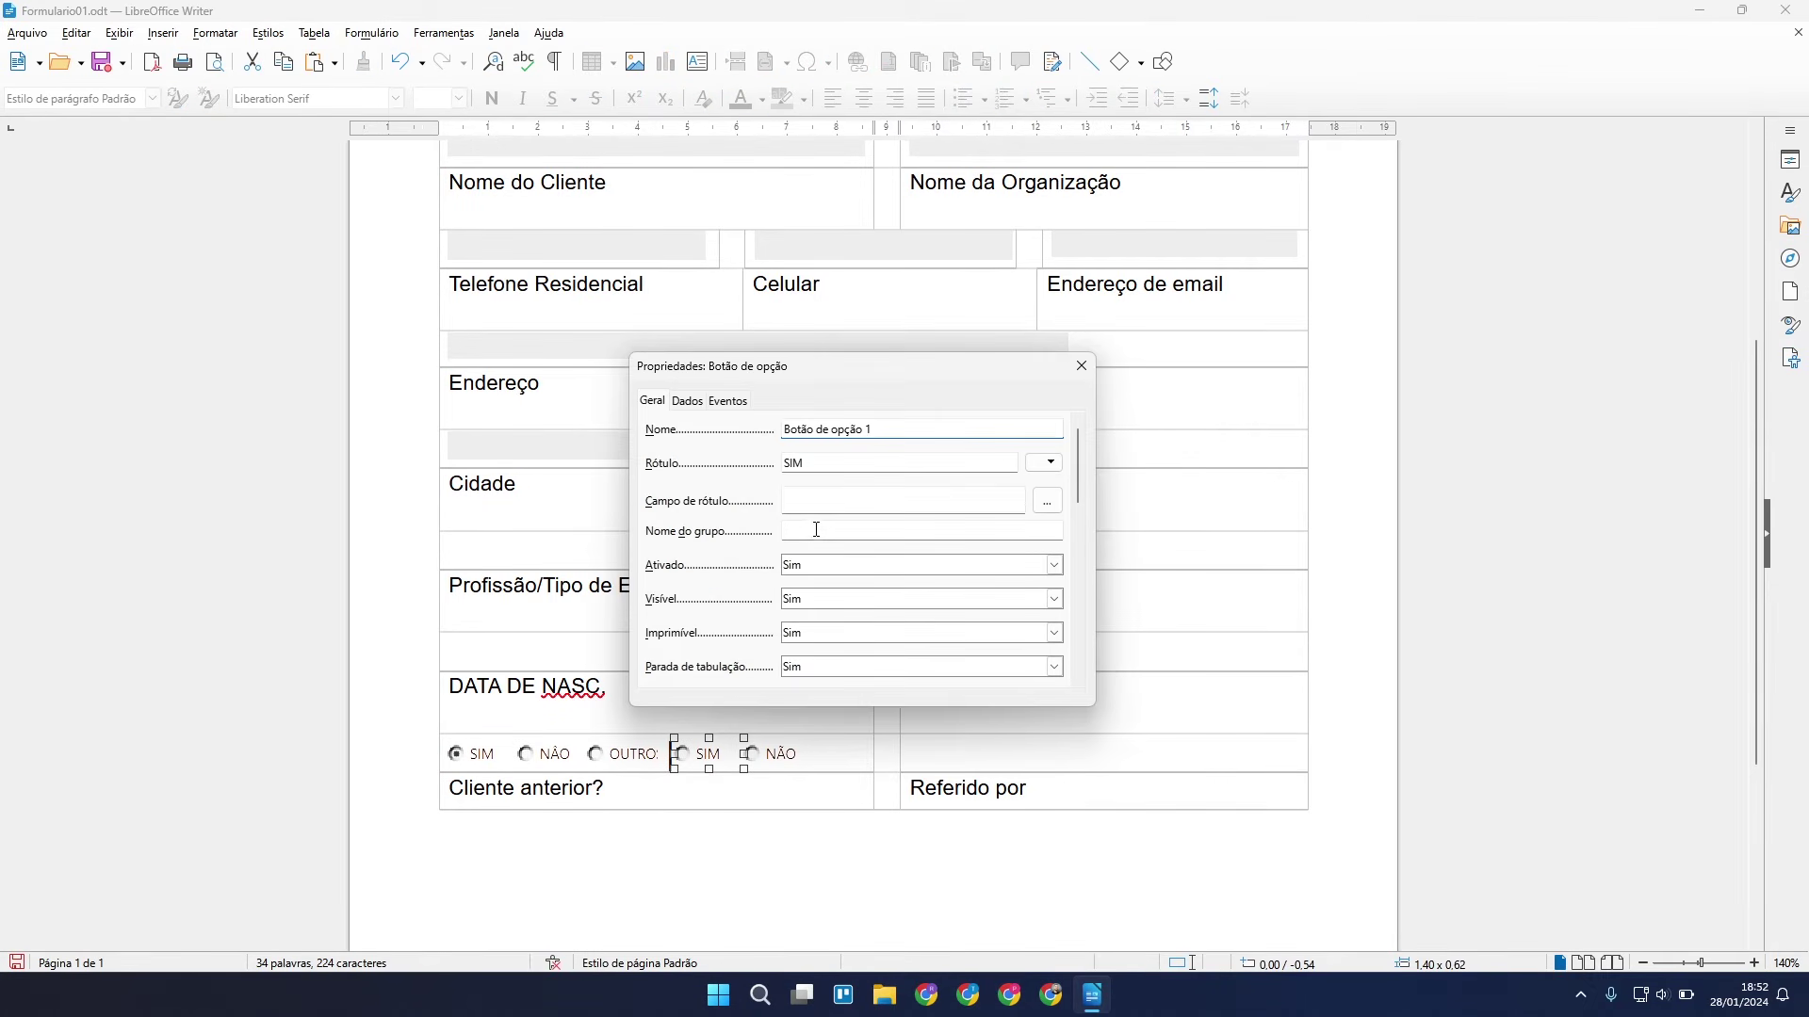
left_click(808, 526)
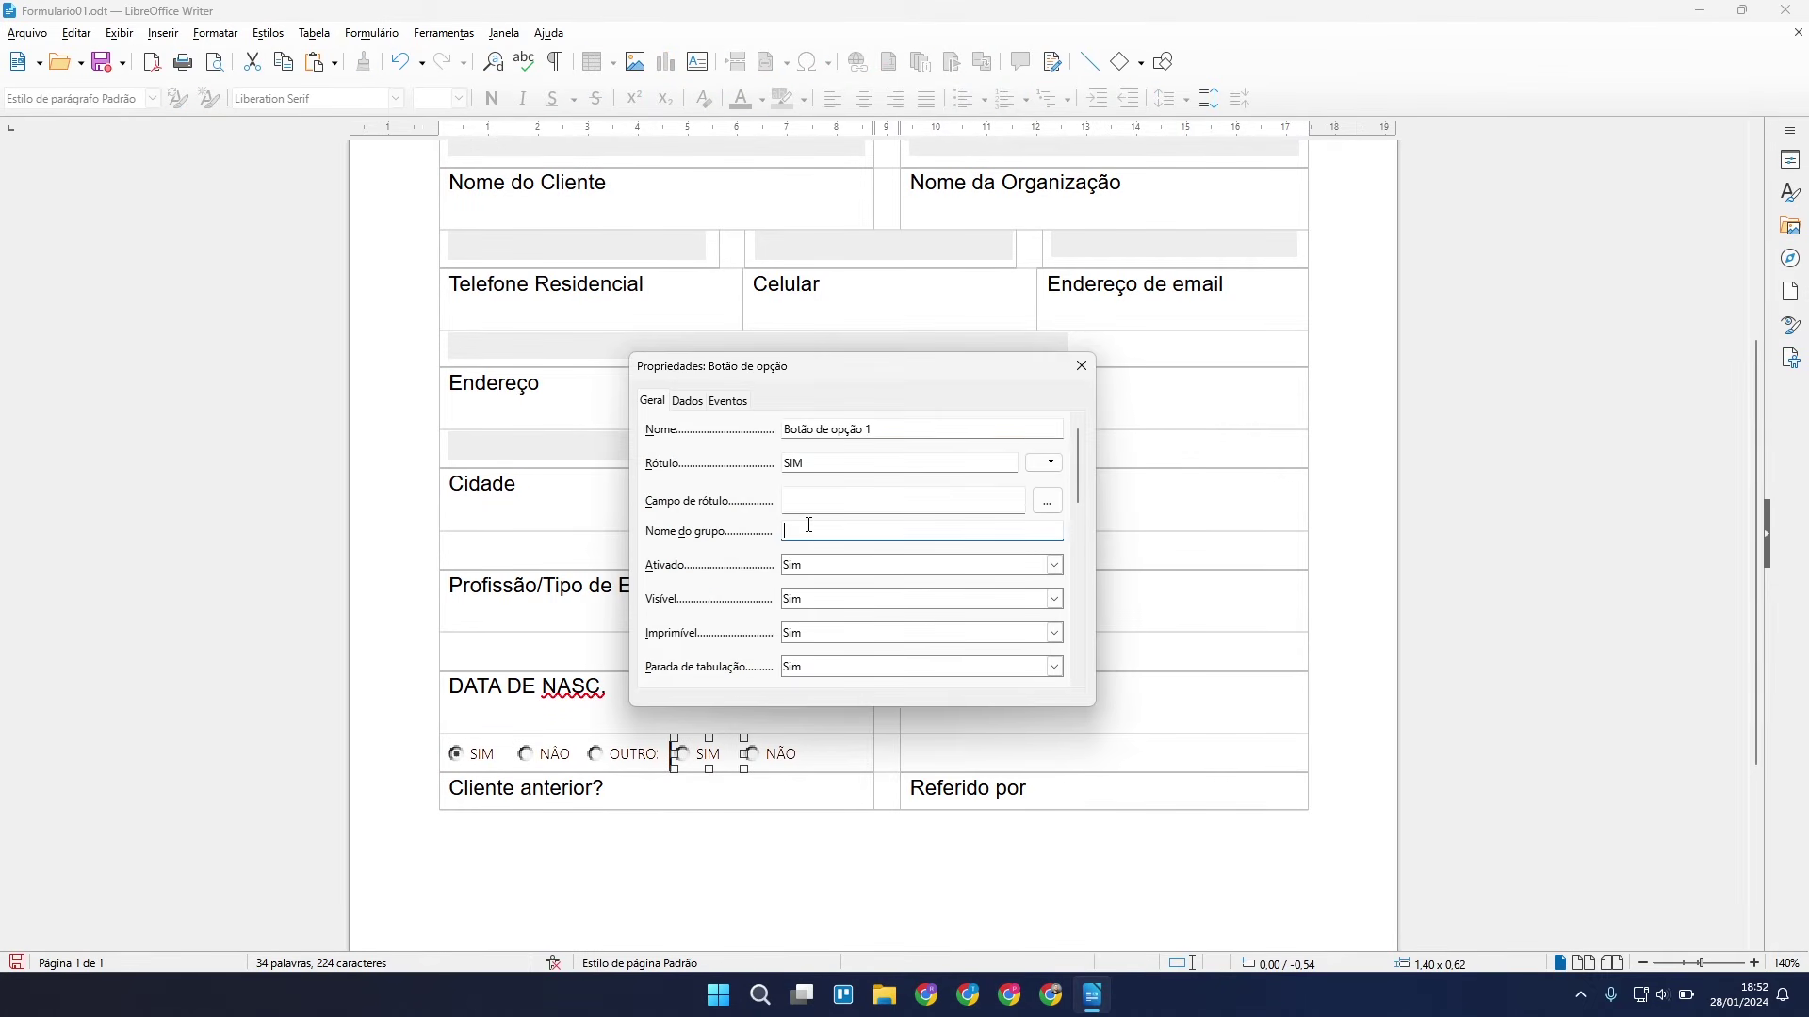
left_click(1081, 366)
left_click(780, 753)
right_click(787, 751)
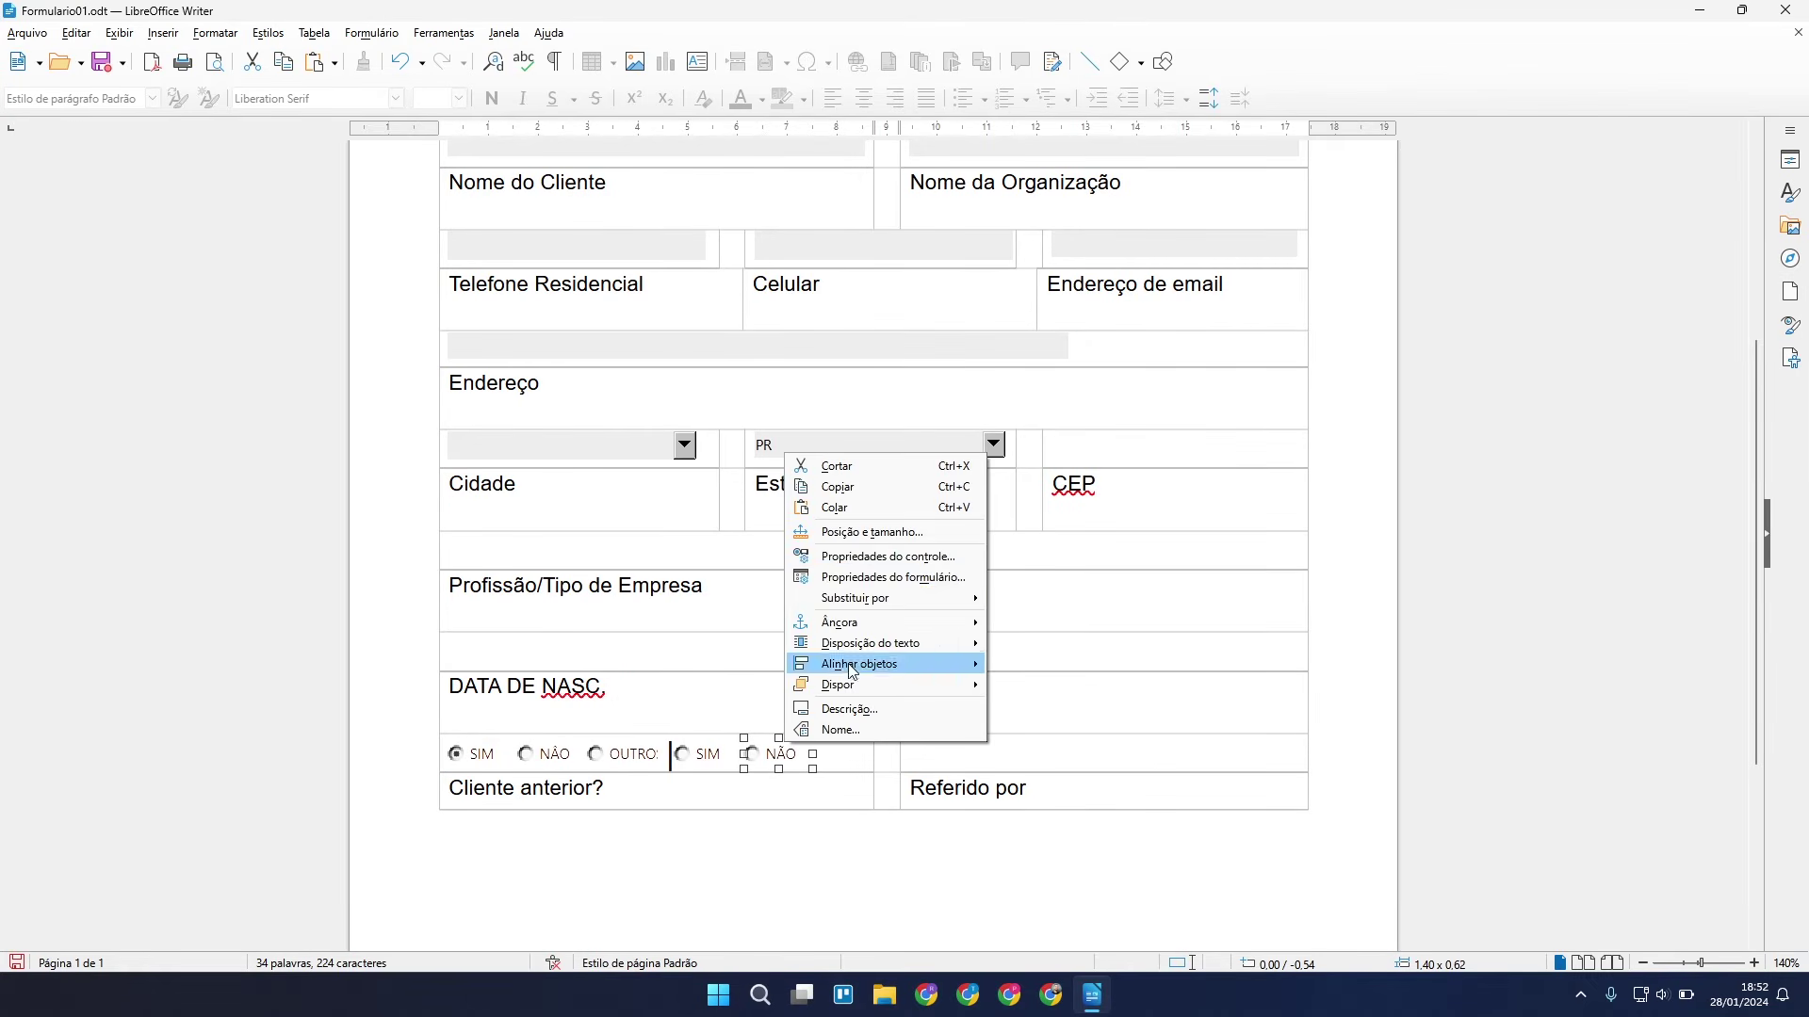
left_click(874, 557)
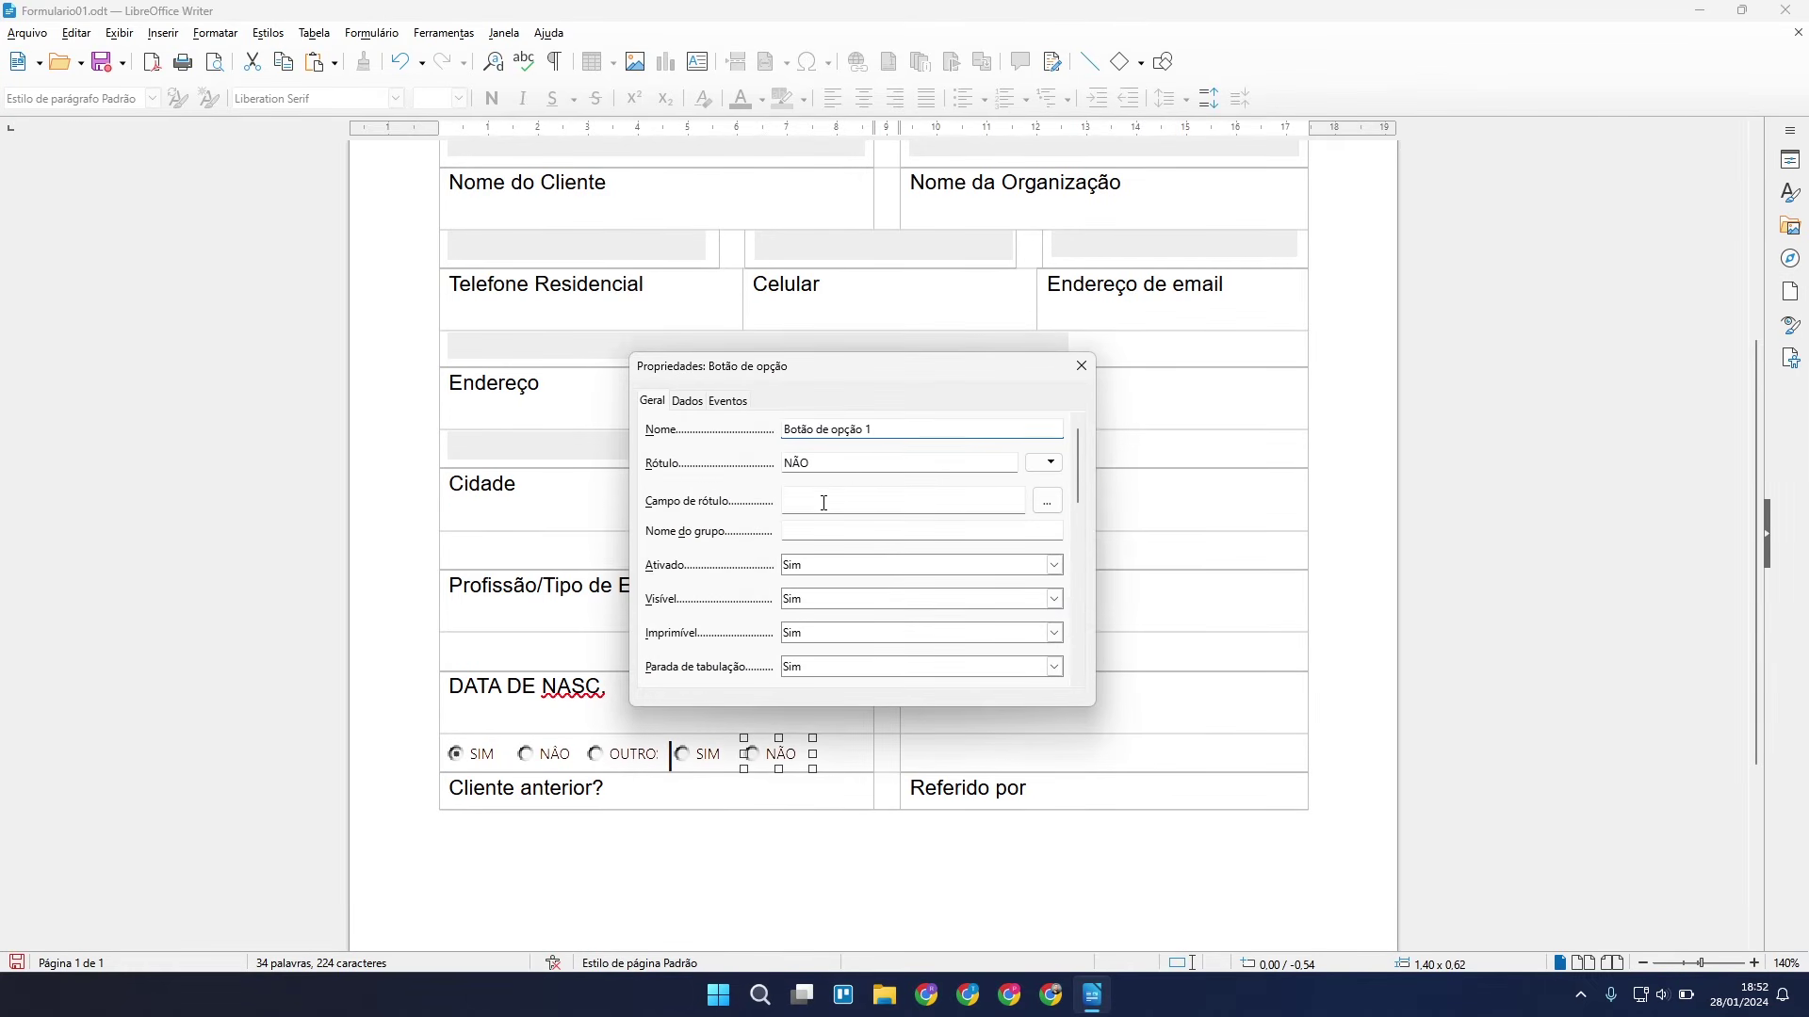
left_click(819, 531)
left_click(1082, 367)
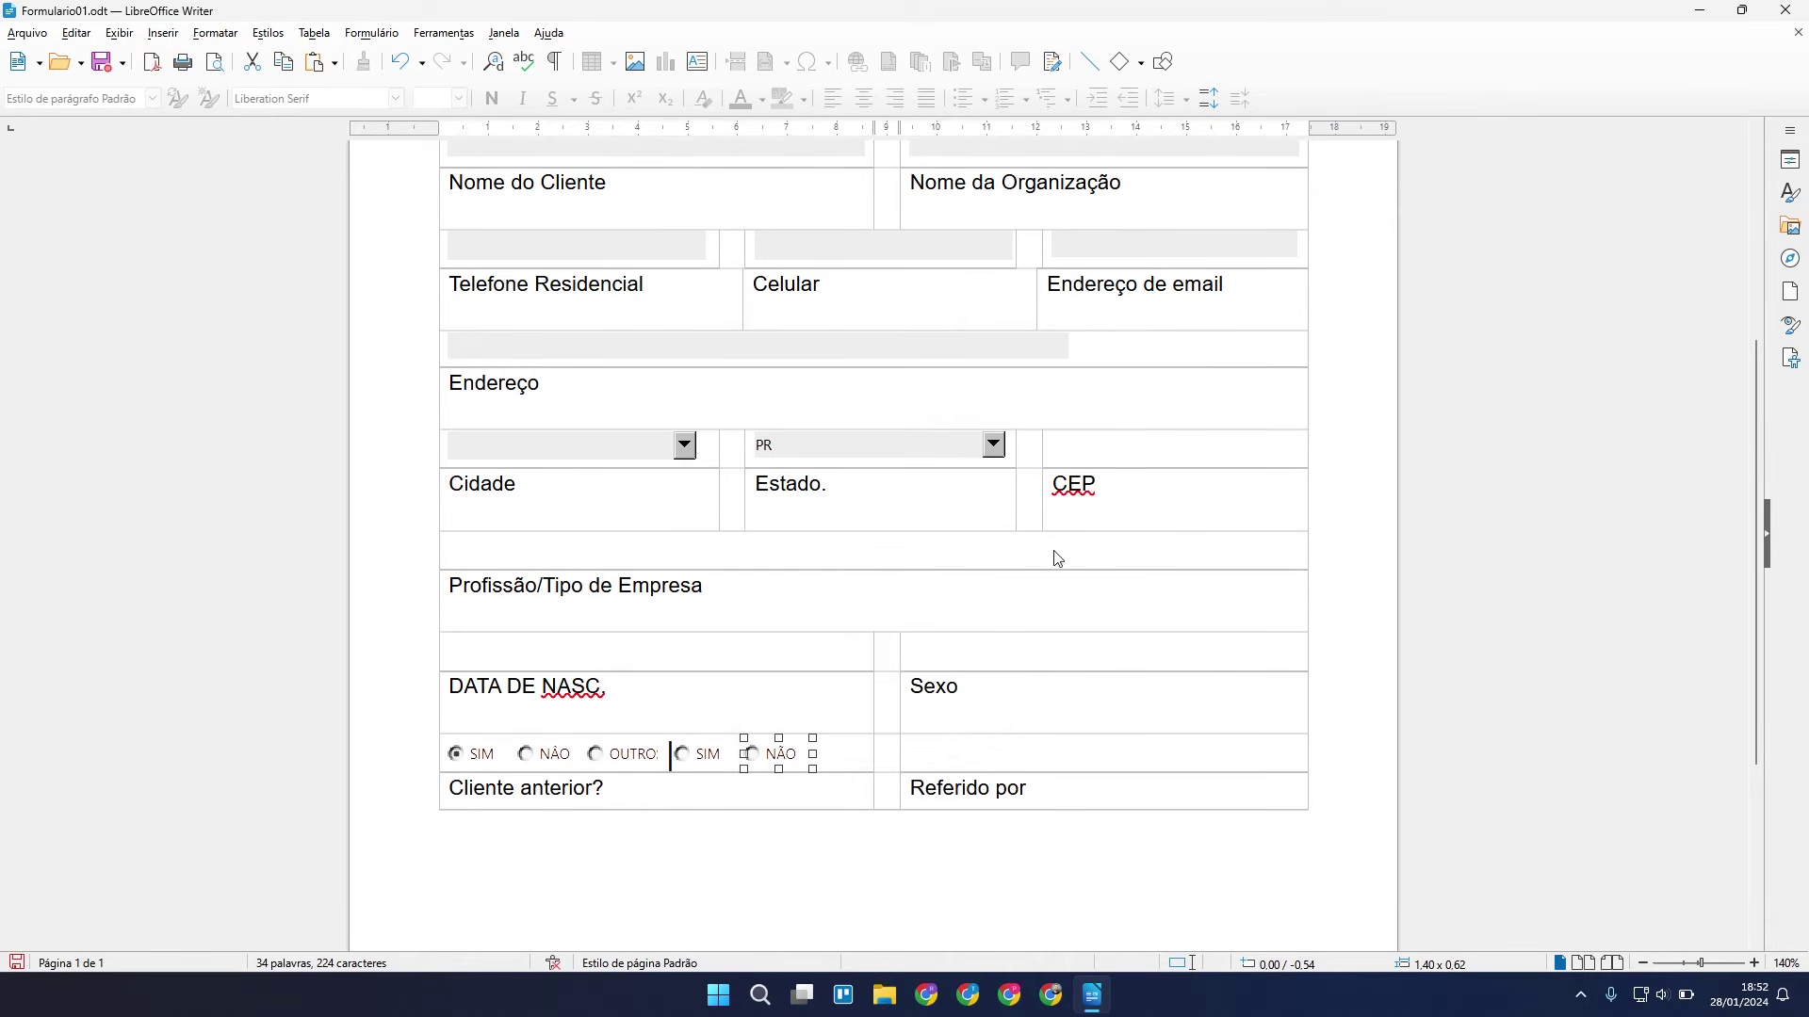
Turn off Design Mode and test the option buttons in both groups, ending on NÃO before the bar and SIM after it.
left_click(371, 32)
left_click(389, 58)
left_click(715, 630)
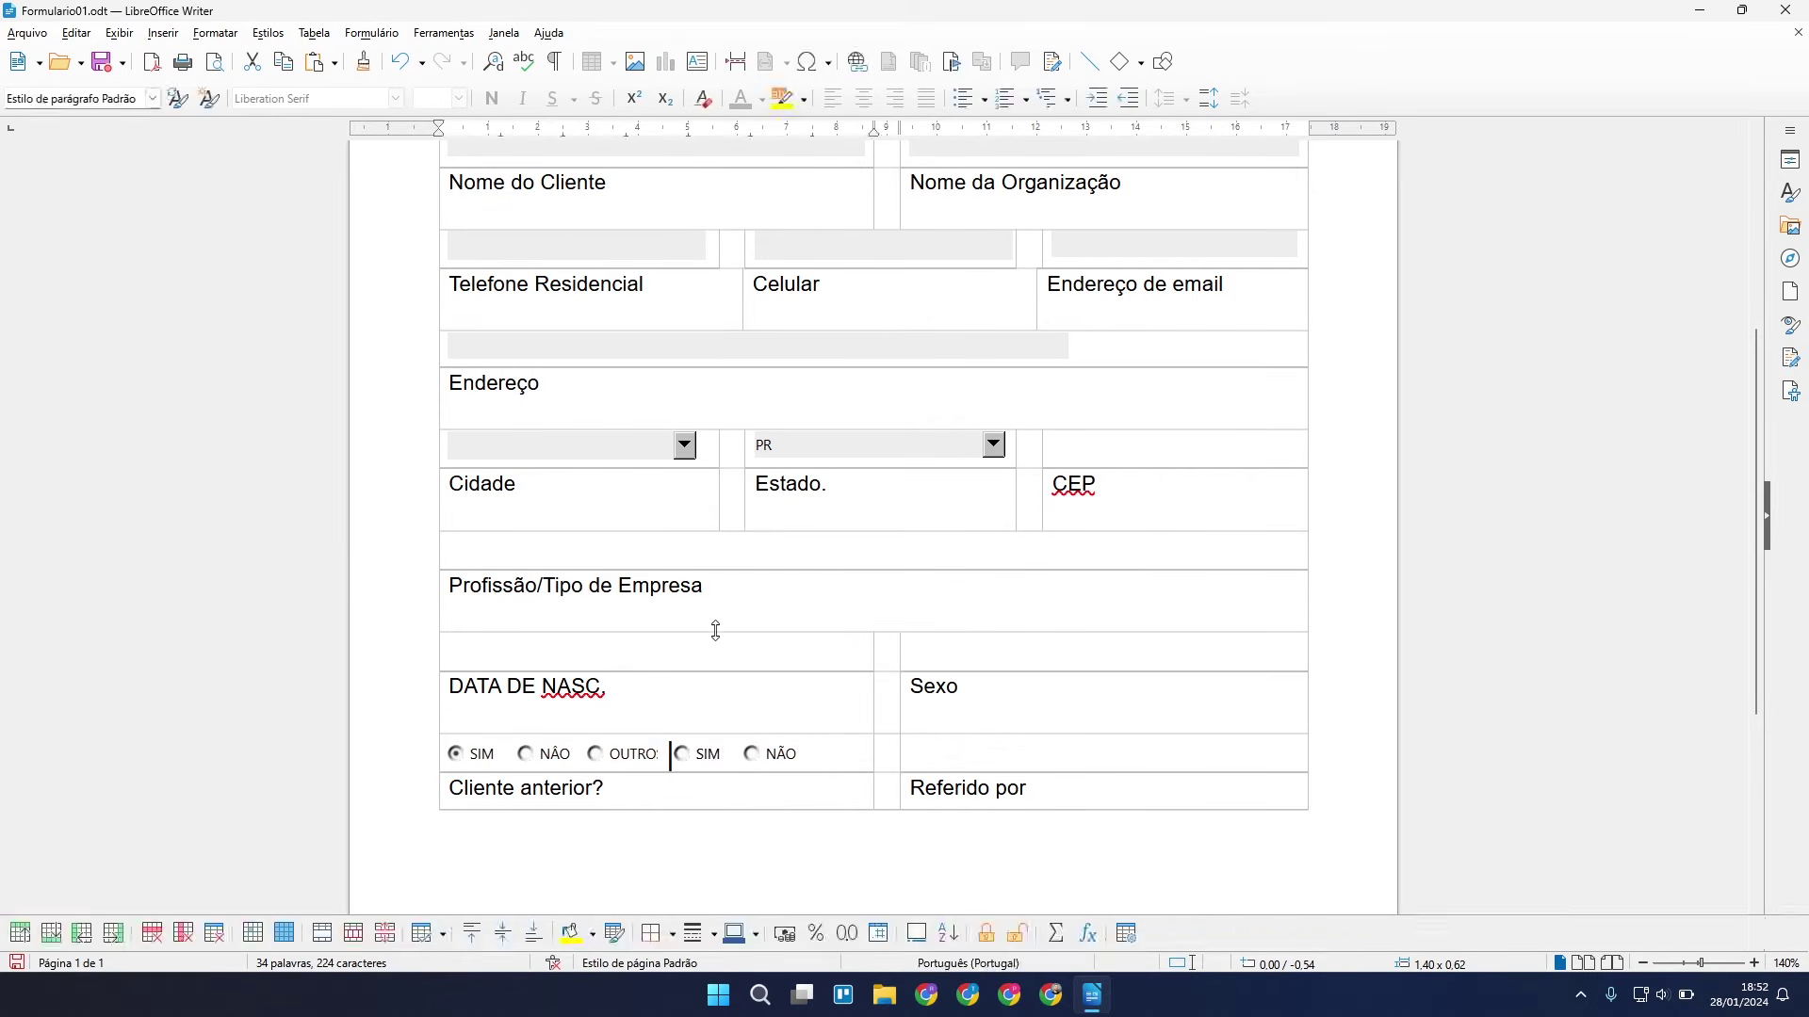
scroll(747, 710, "down", 2)
scroll(590, 710, "up", 6)
scroll(647, 626, "down", 5)
scroll(646, 626, "down", 3)
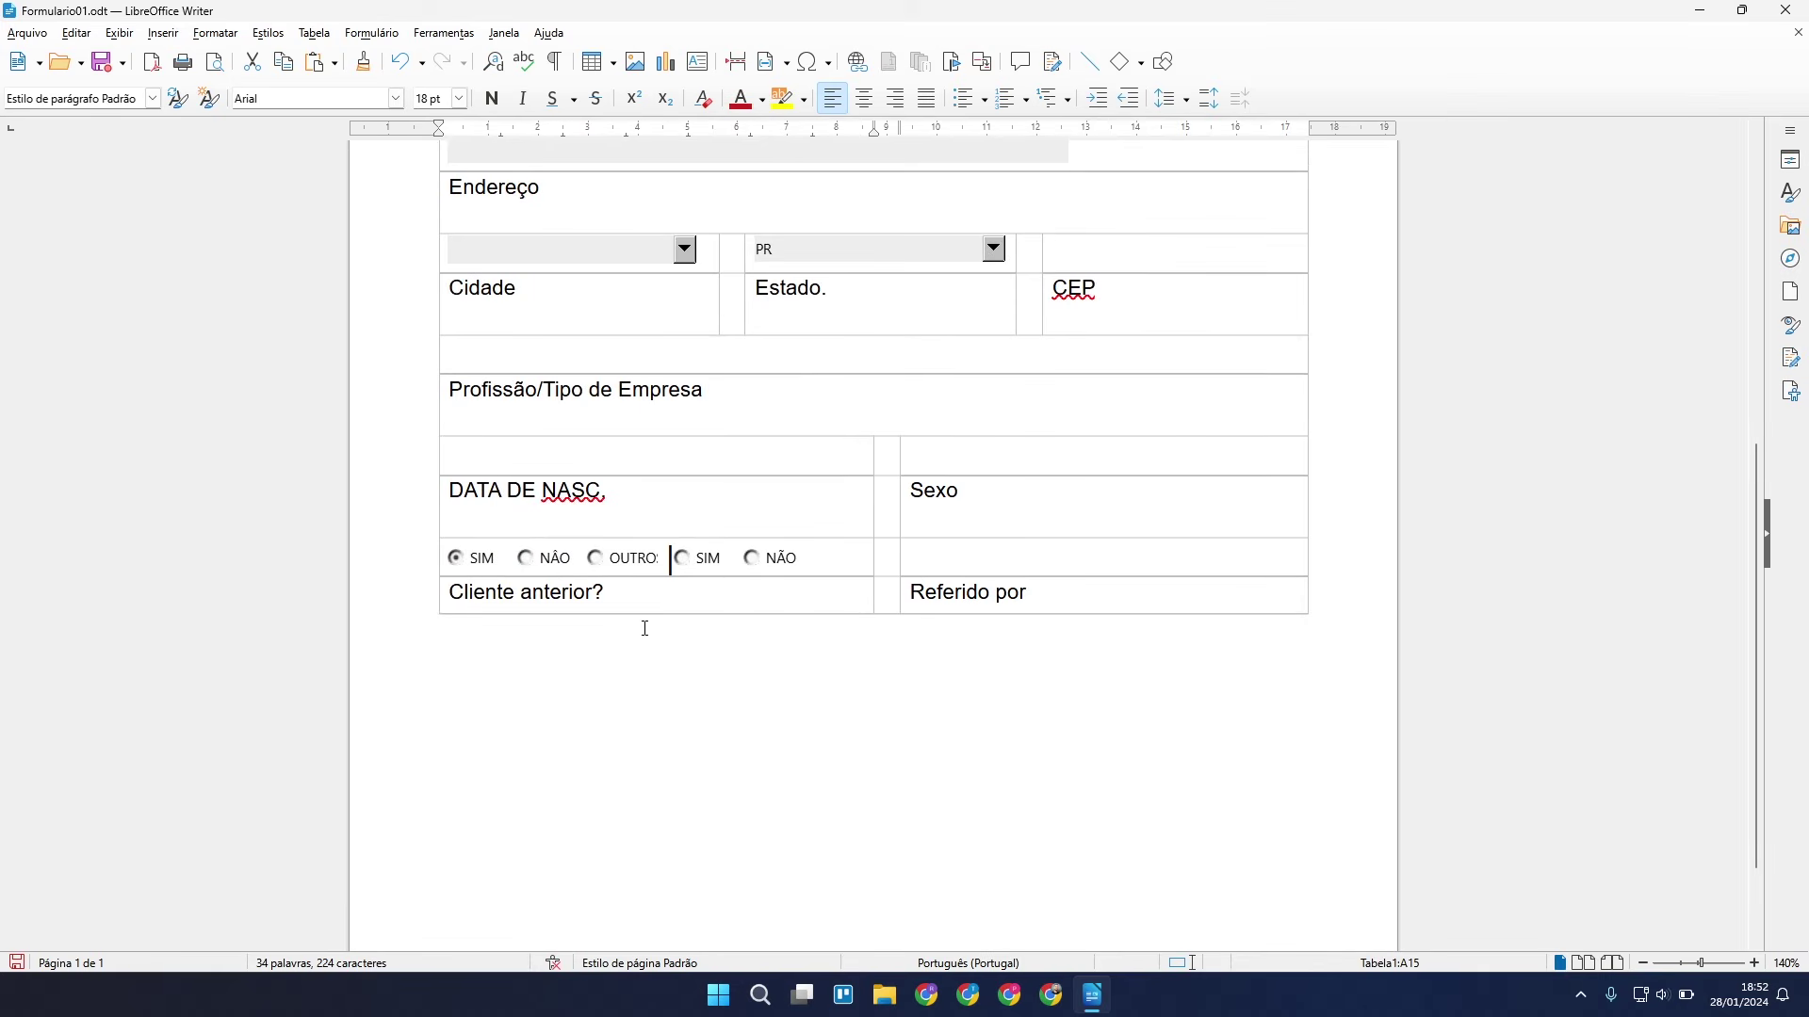
left_click(642, 626)
left_click(526, 559)
left_click(595, 559)
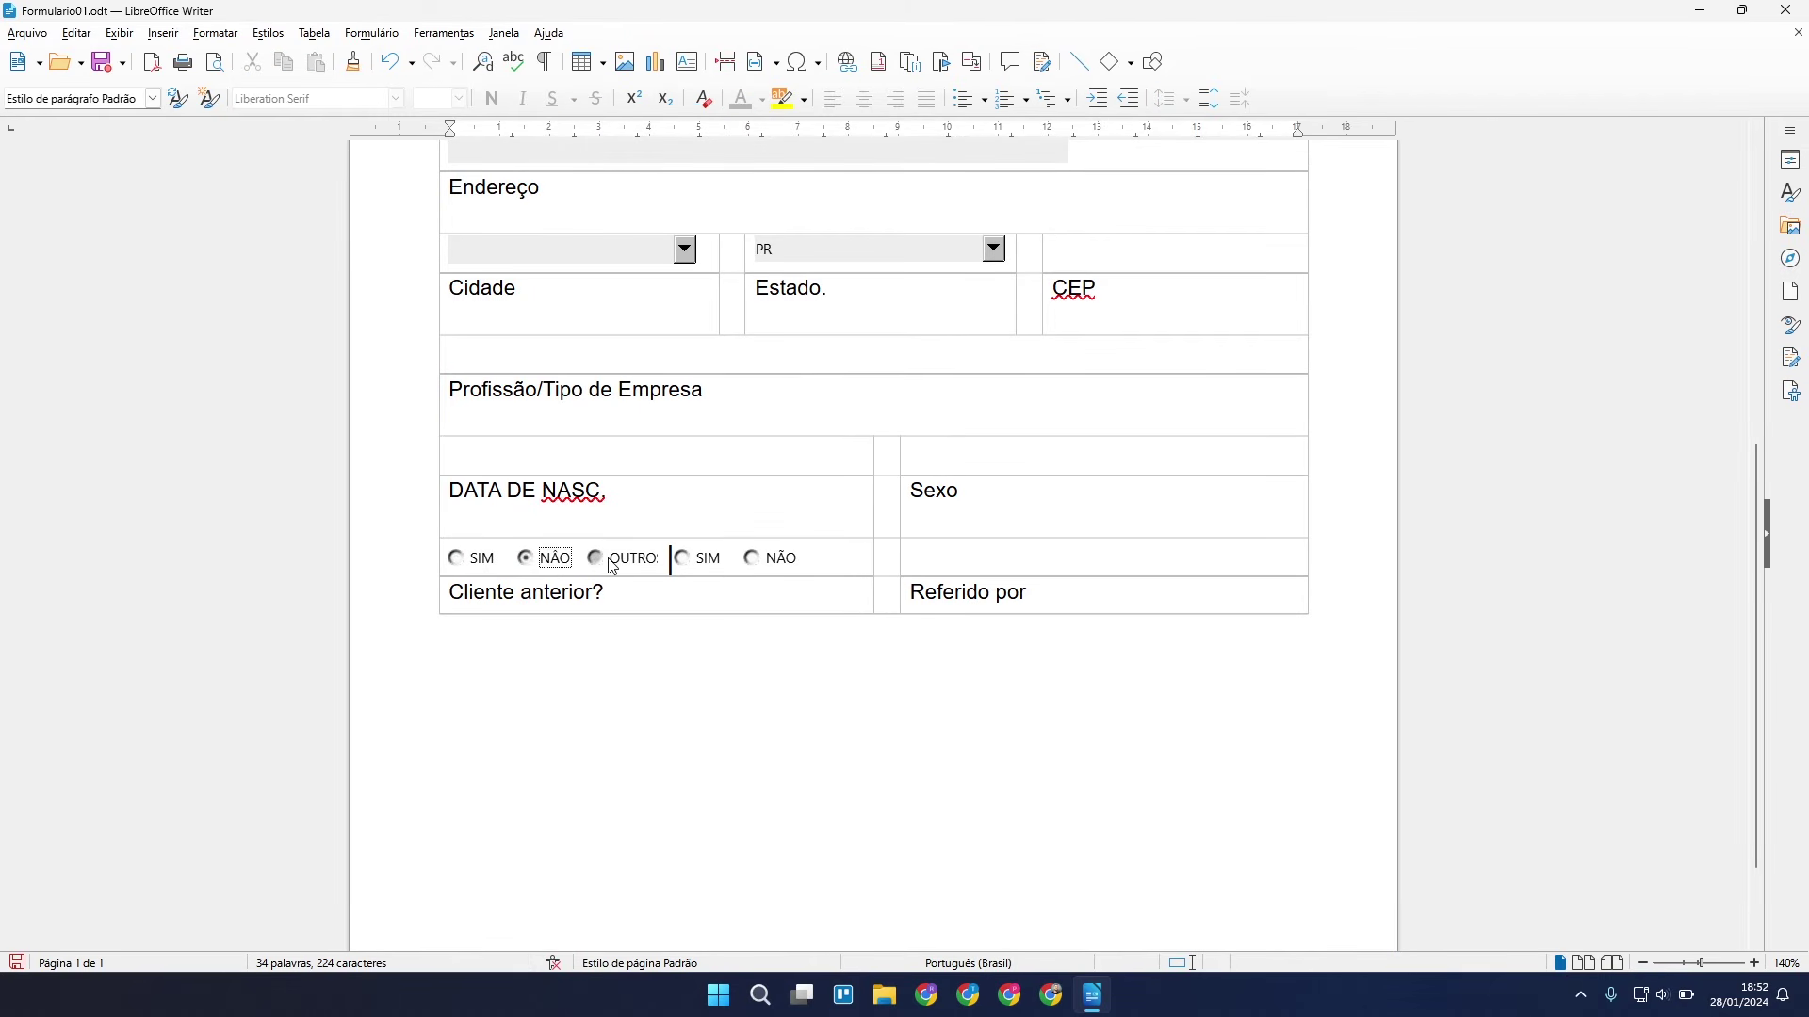
left_click(524, 559)
left_click(471, 565)
left_click(524, 558)
left_click(694, 563)
left_click(752, 563)
left_click(685, 564)
left_click(749, 563)
left_click(689, 565)
left_click(525, 557)
Turn Design Mode on and draw a list box about 5.96 × 0.80 cm beside the Sexo label, skipping the data source wizard.
scroll(1046, 719, "up", 3)
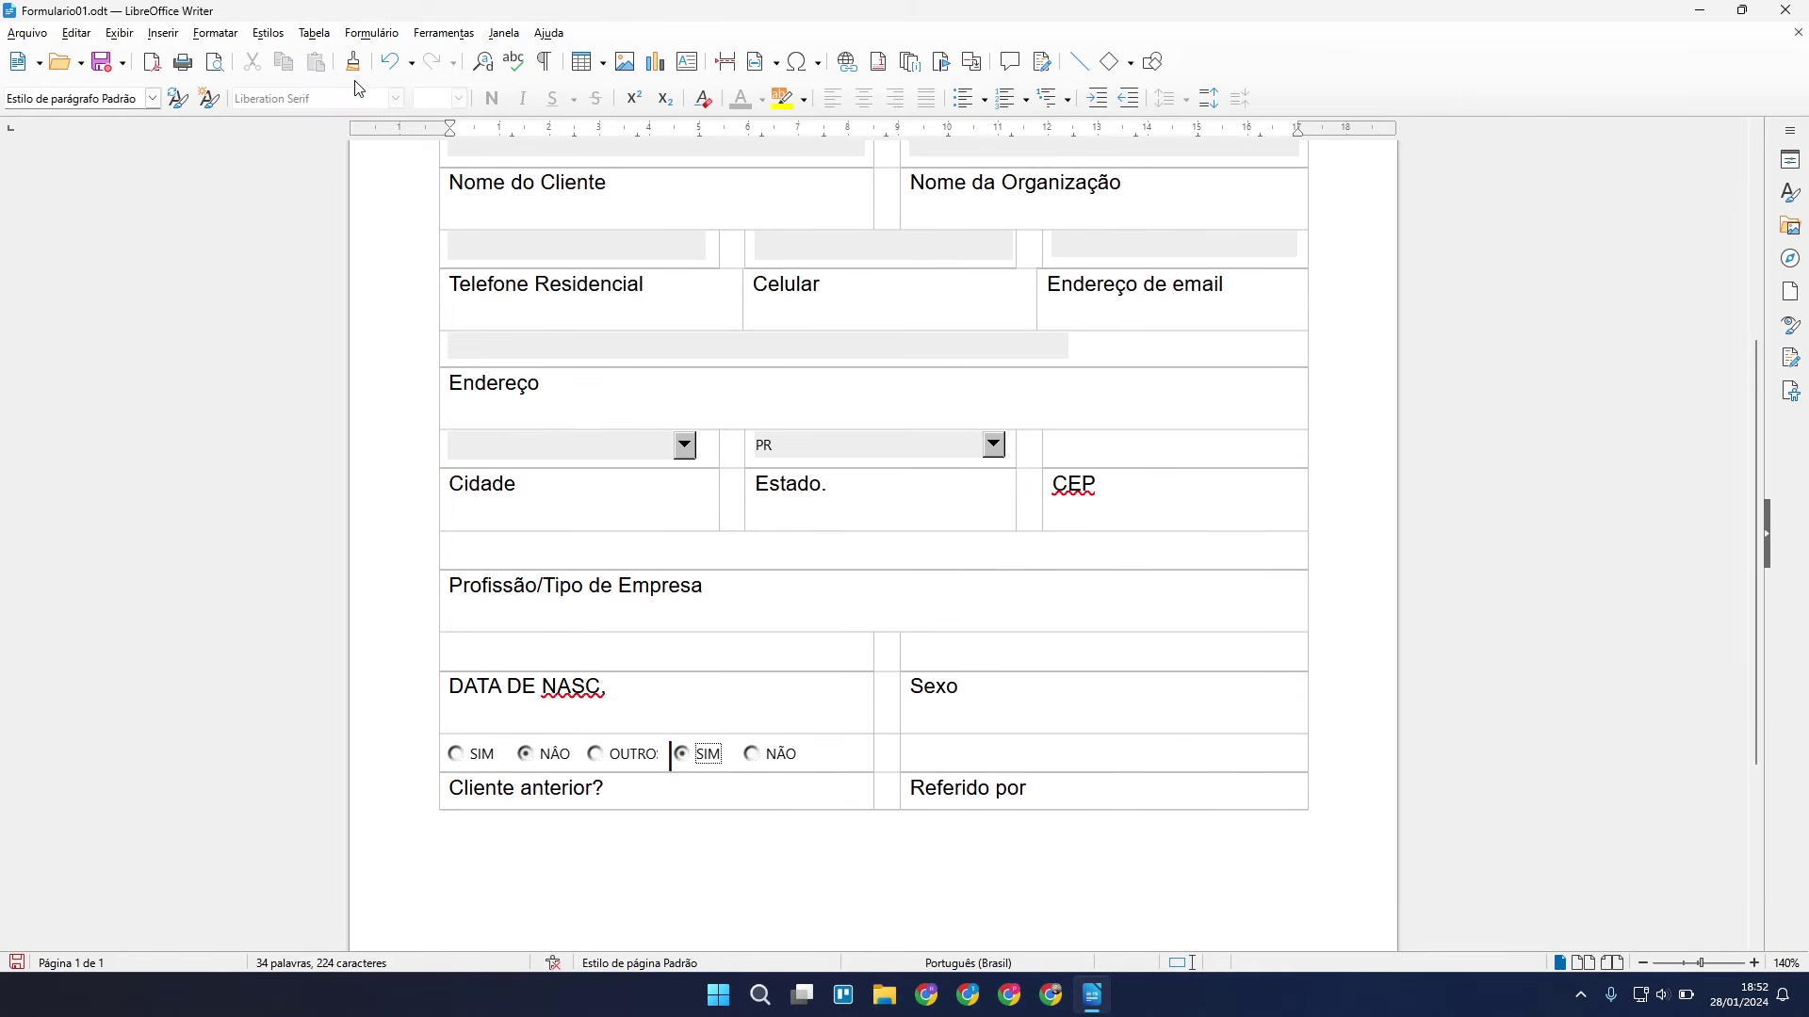
left_click(321, 36)
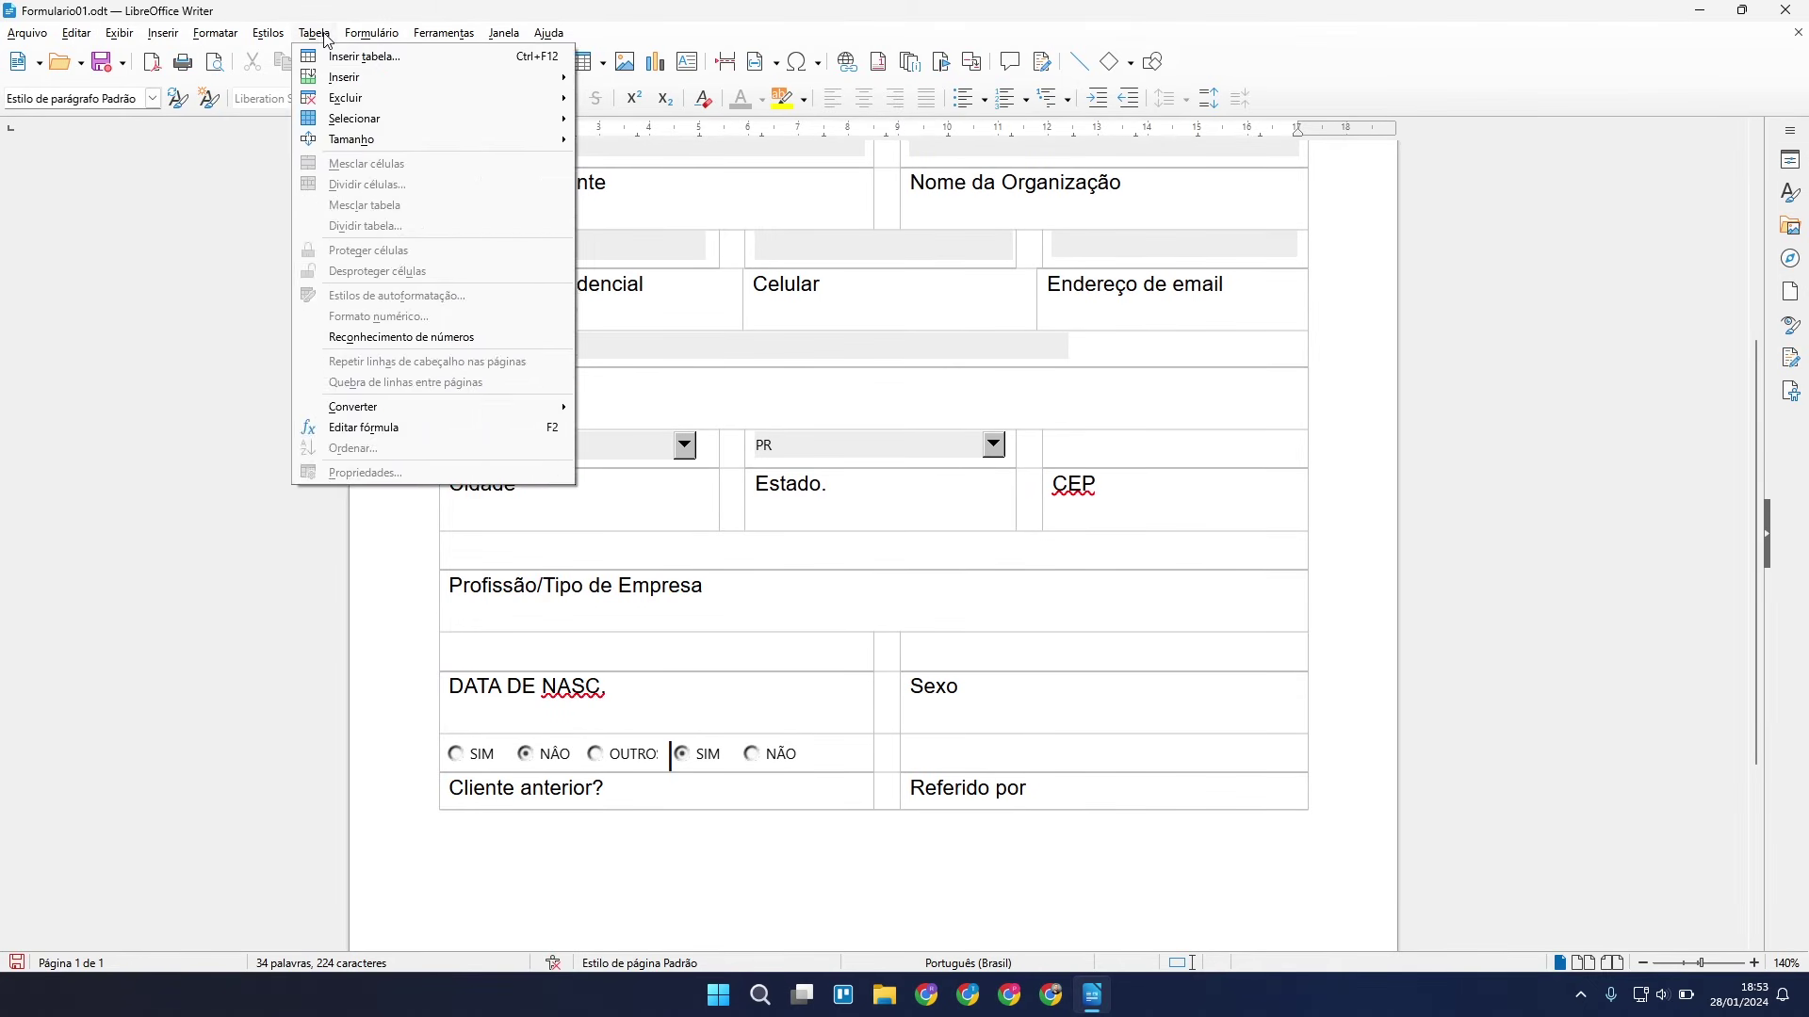
mouse_move(371, 34)
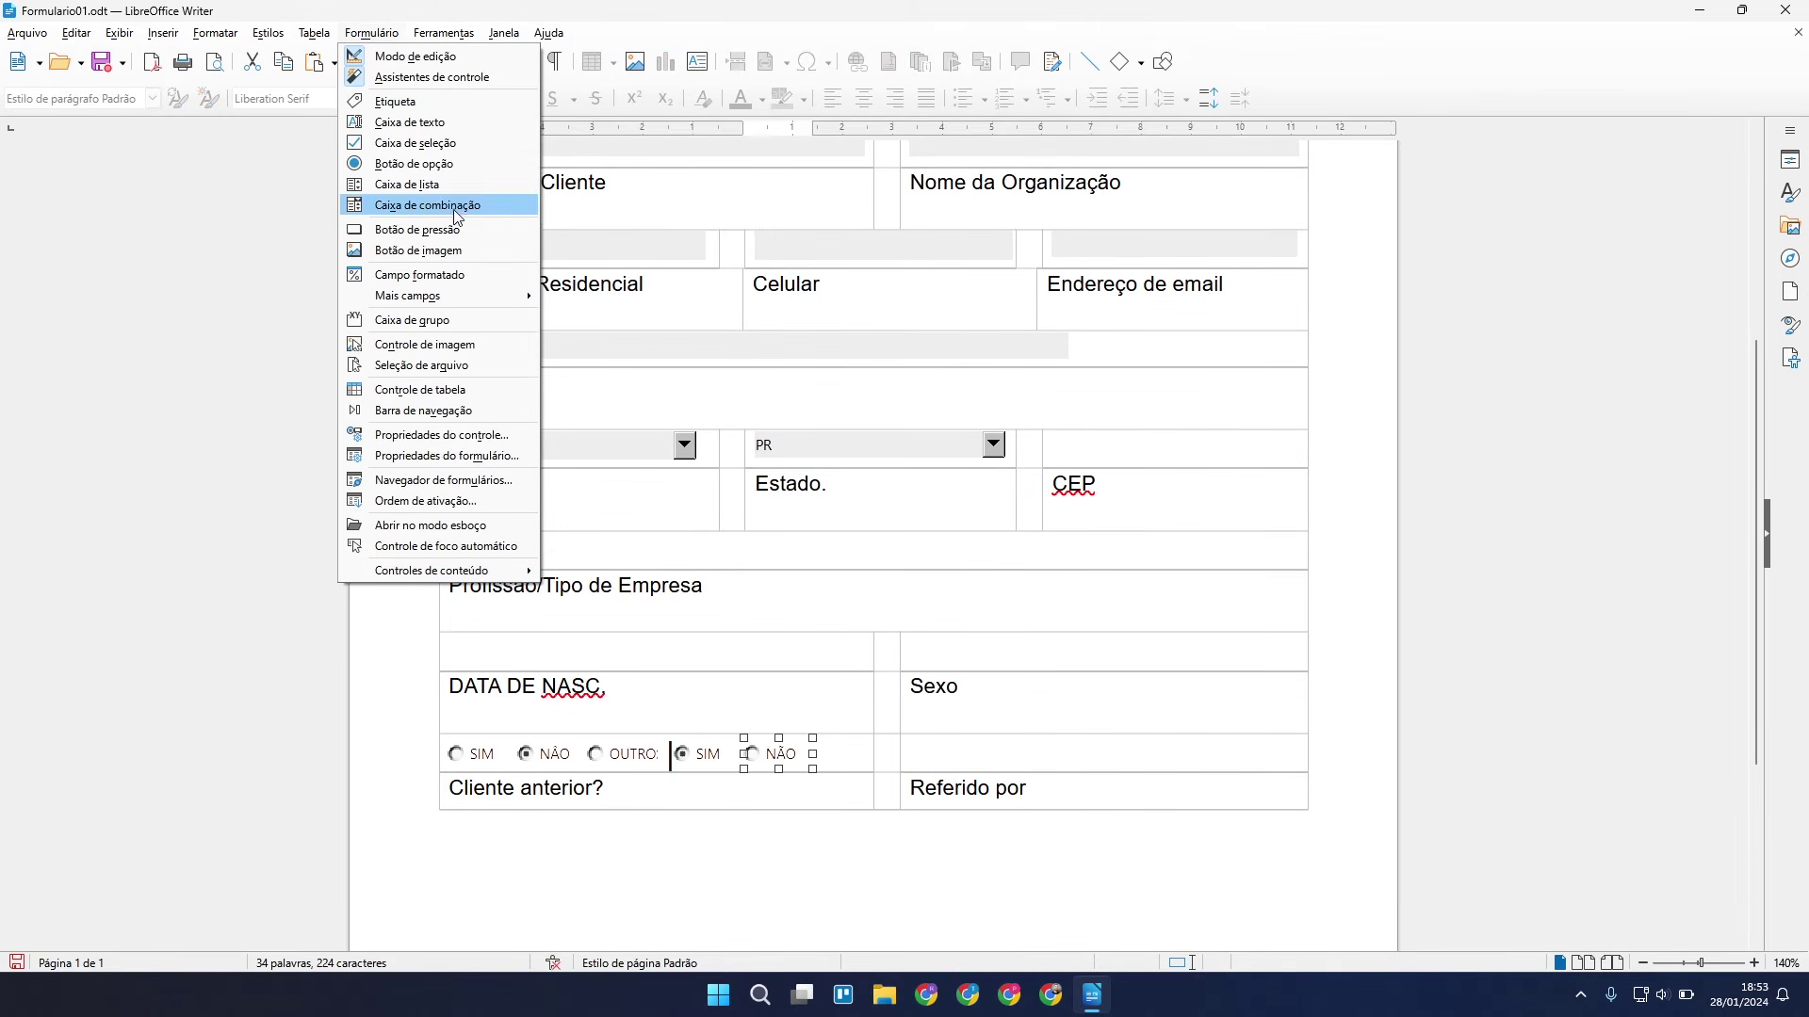
left_click(427, 186)
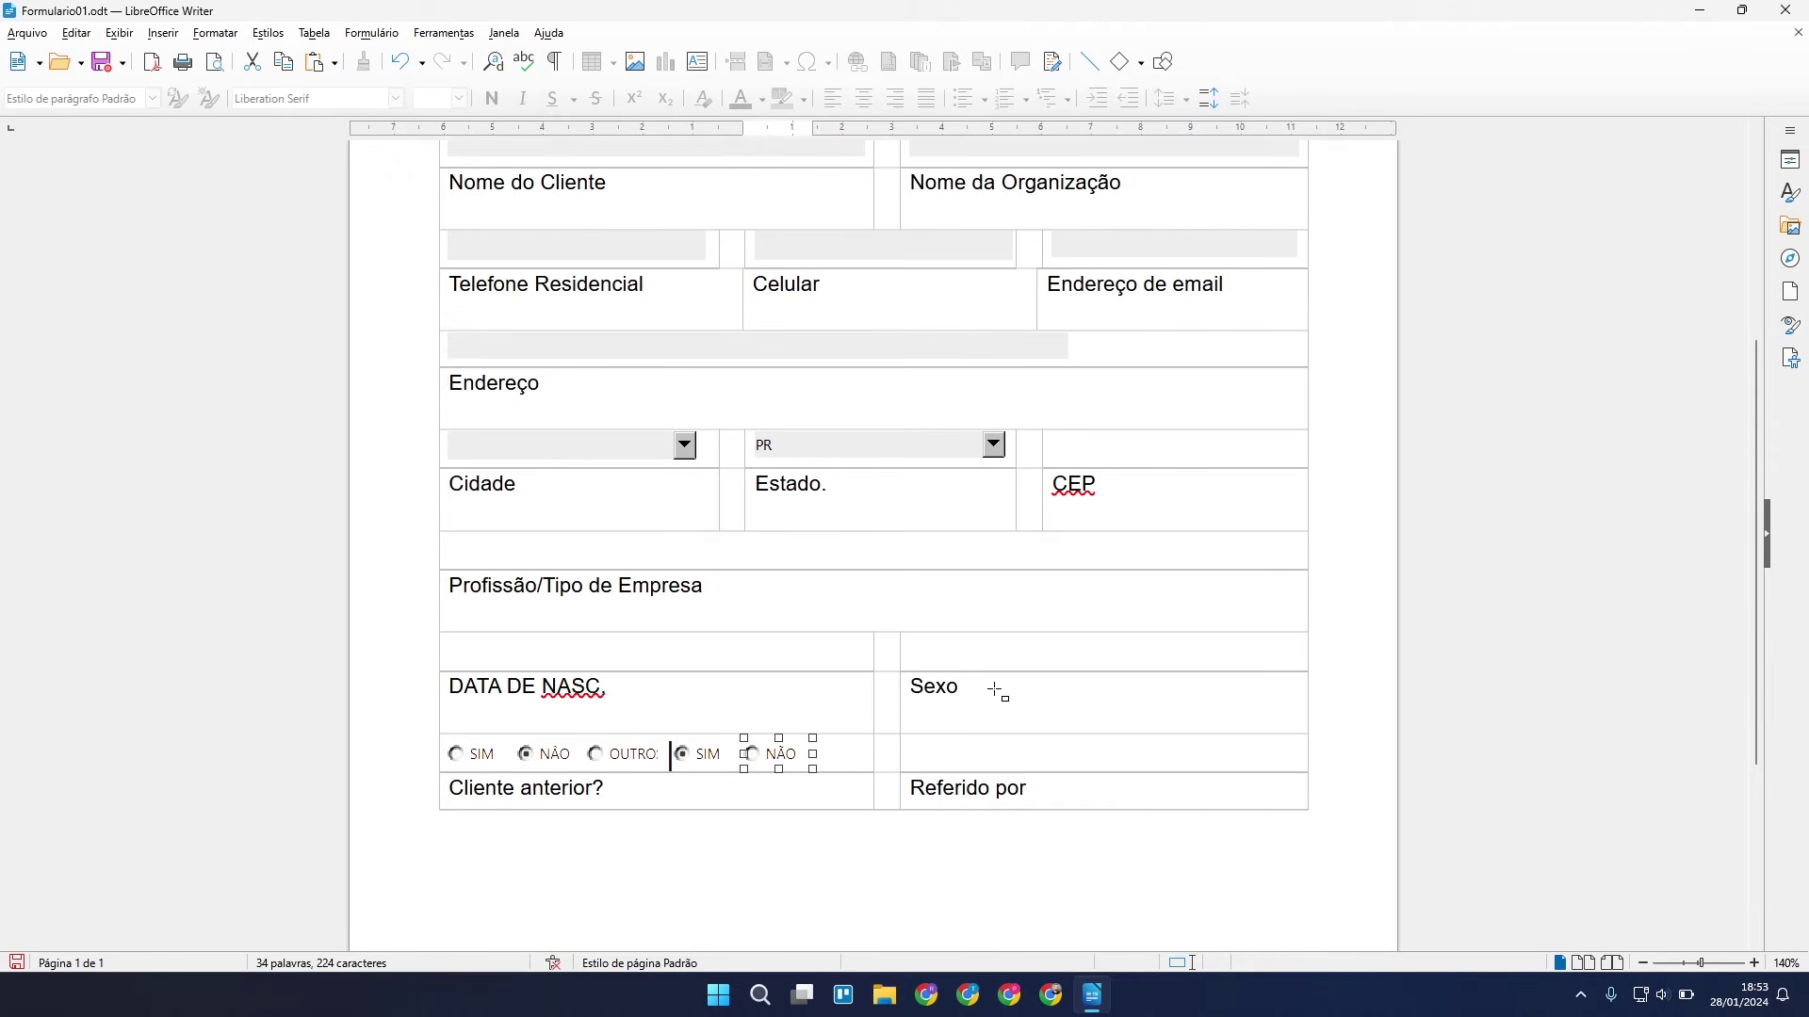
mouse_move(977, 684)
left_mouse_down()
mouse_move(1191, 733)
mouse_move(1274, 723)
left_mouse_up()
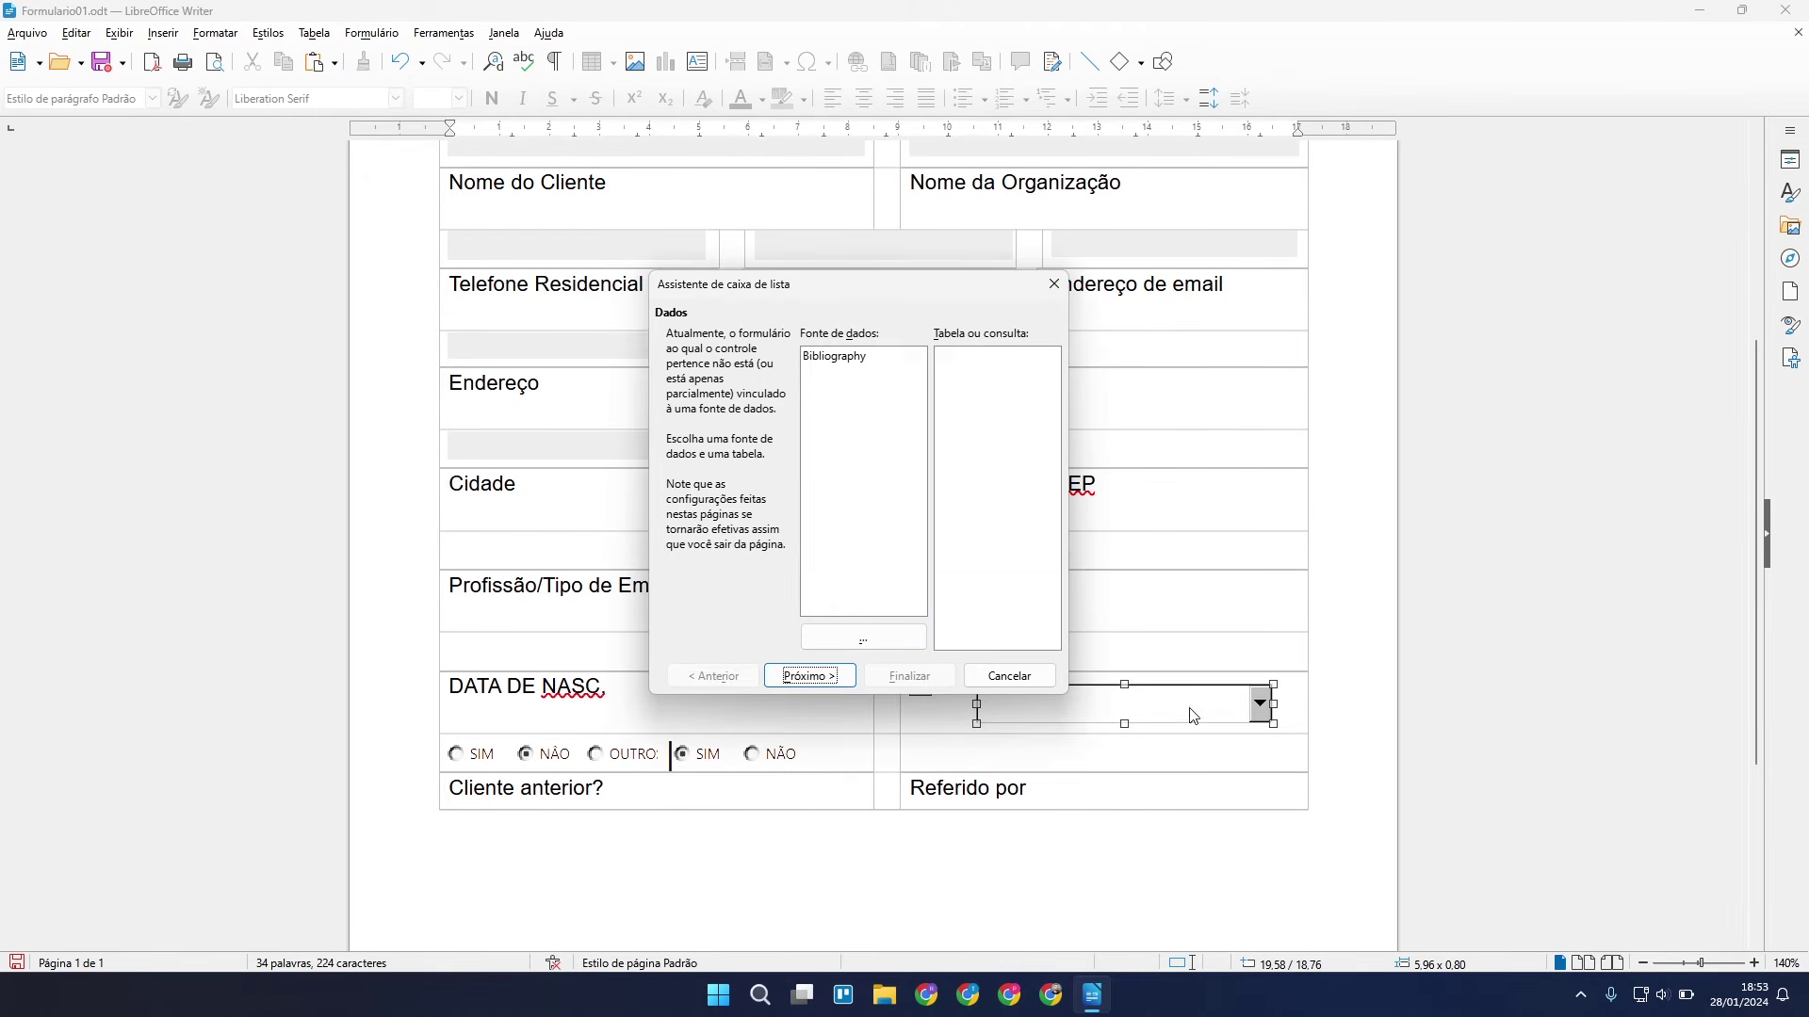
left_click(1018, 677)
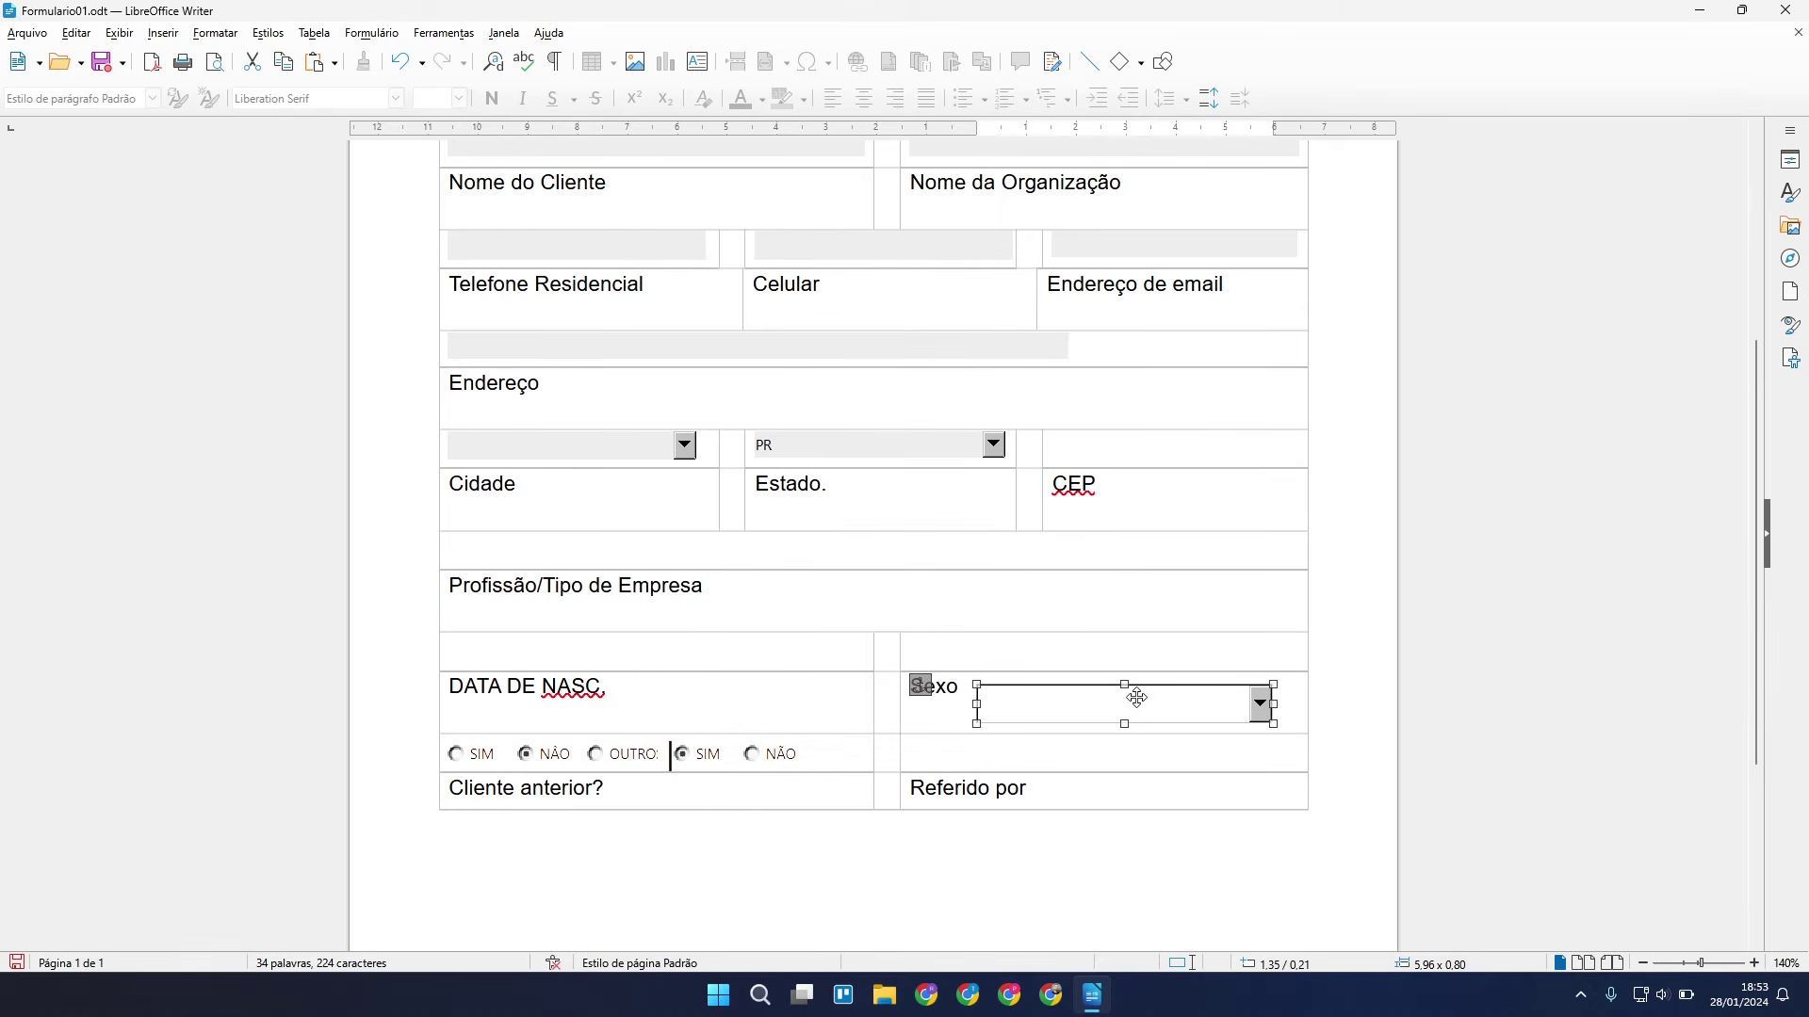
Enter "Feminino" and "Masculino" as the list entries of the Sexo list box.
right_click(1152, 704)
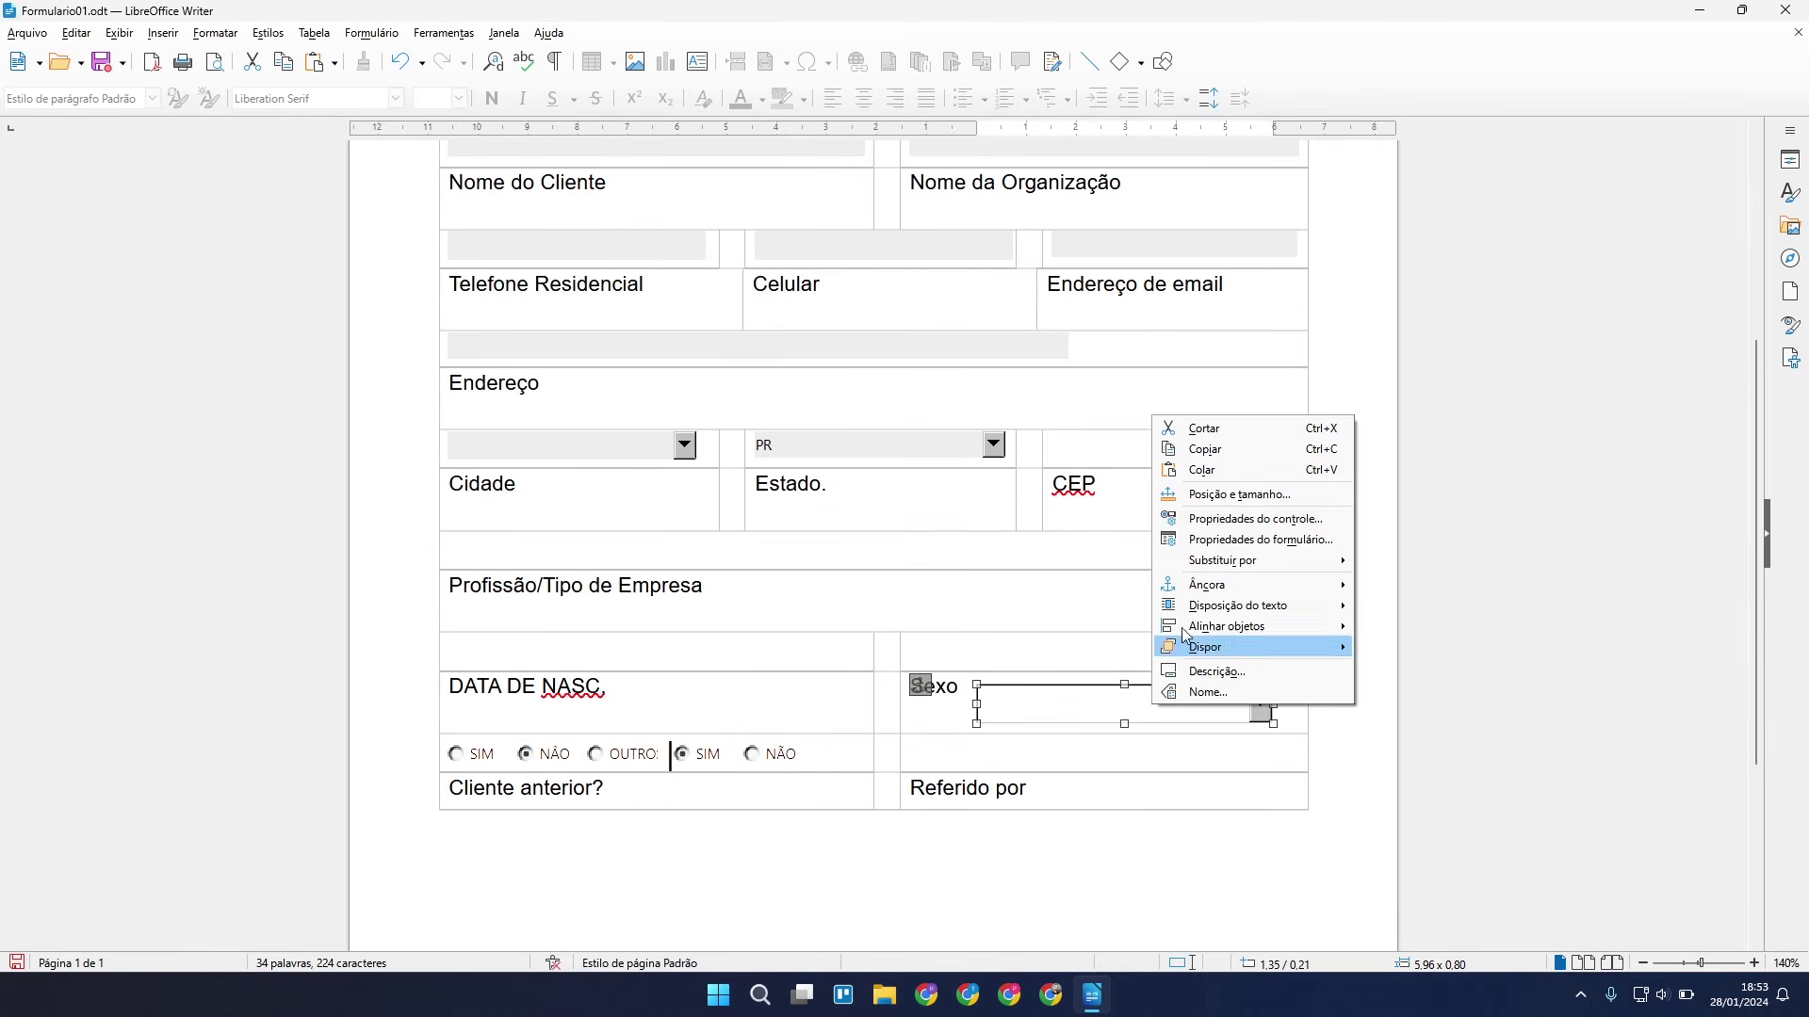
left_click(1210, 524)
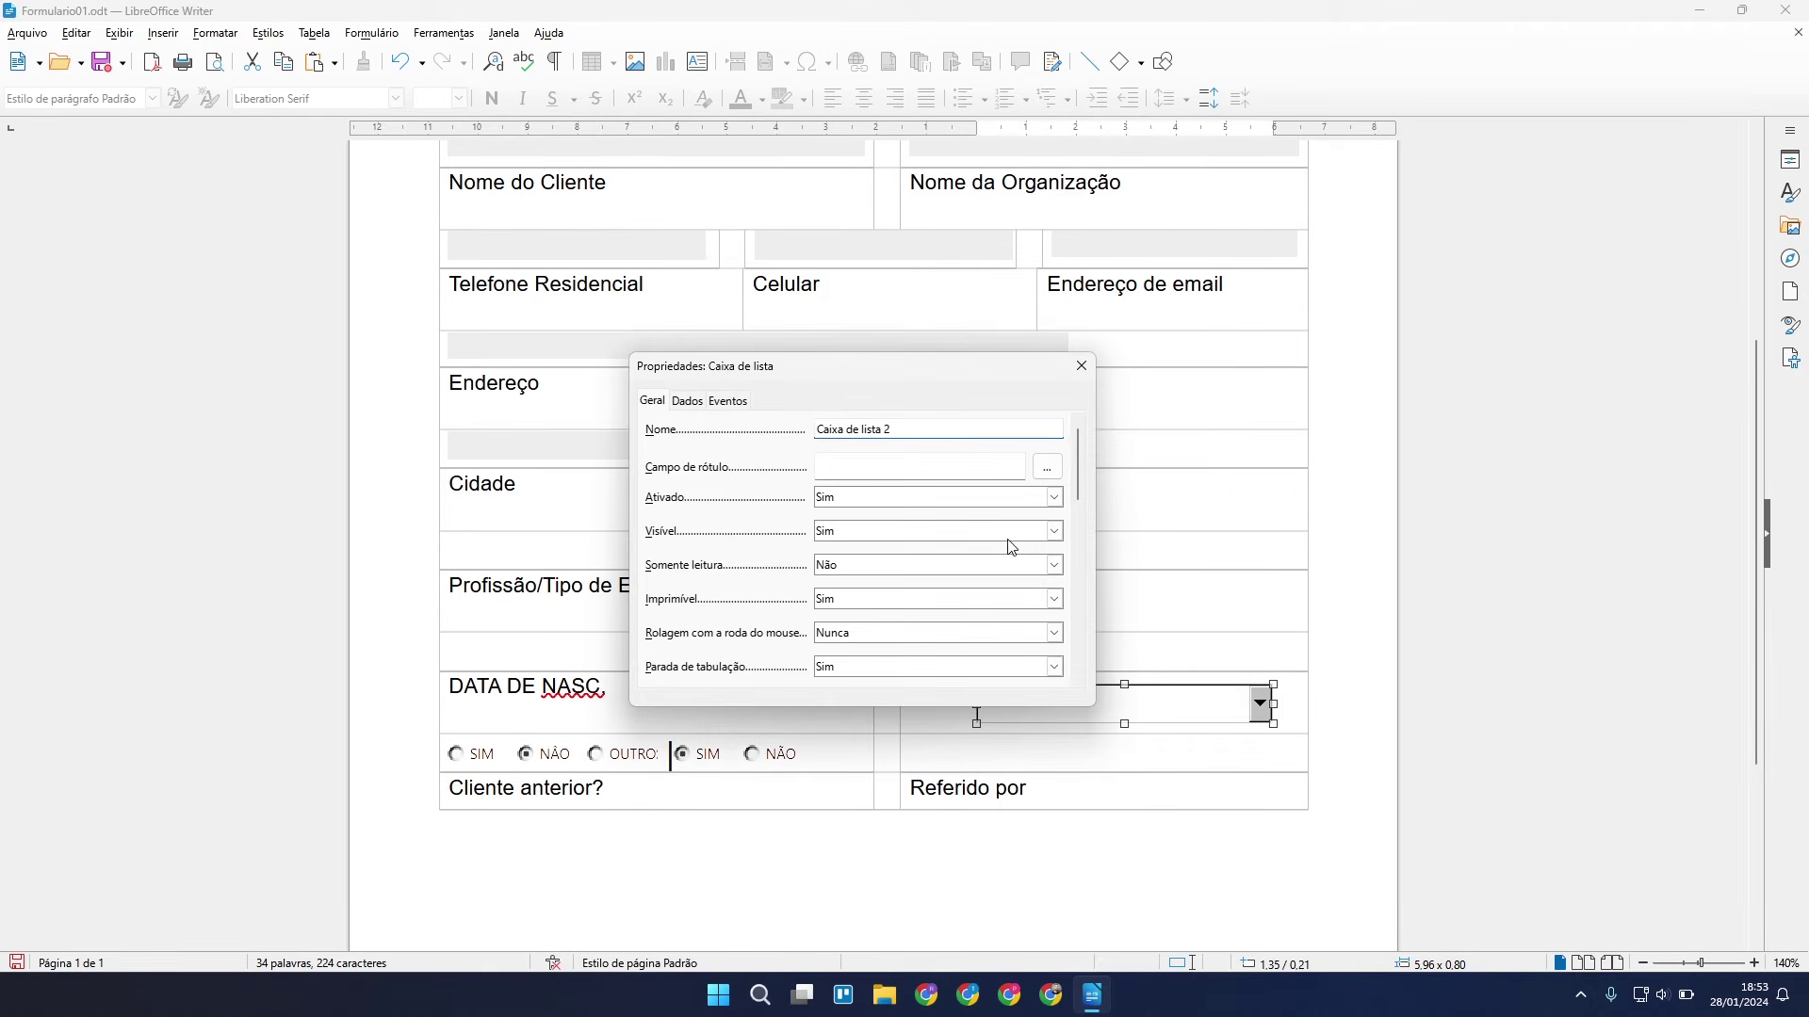
scroll(1008, 556, "down", 5)
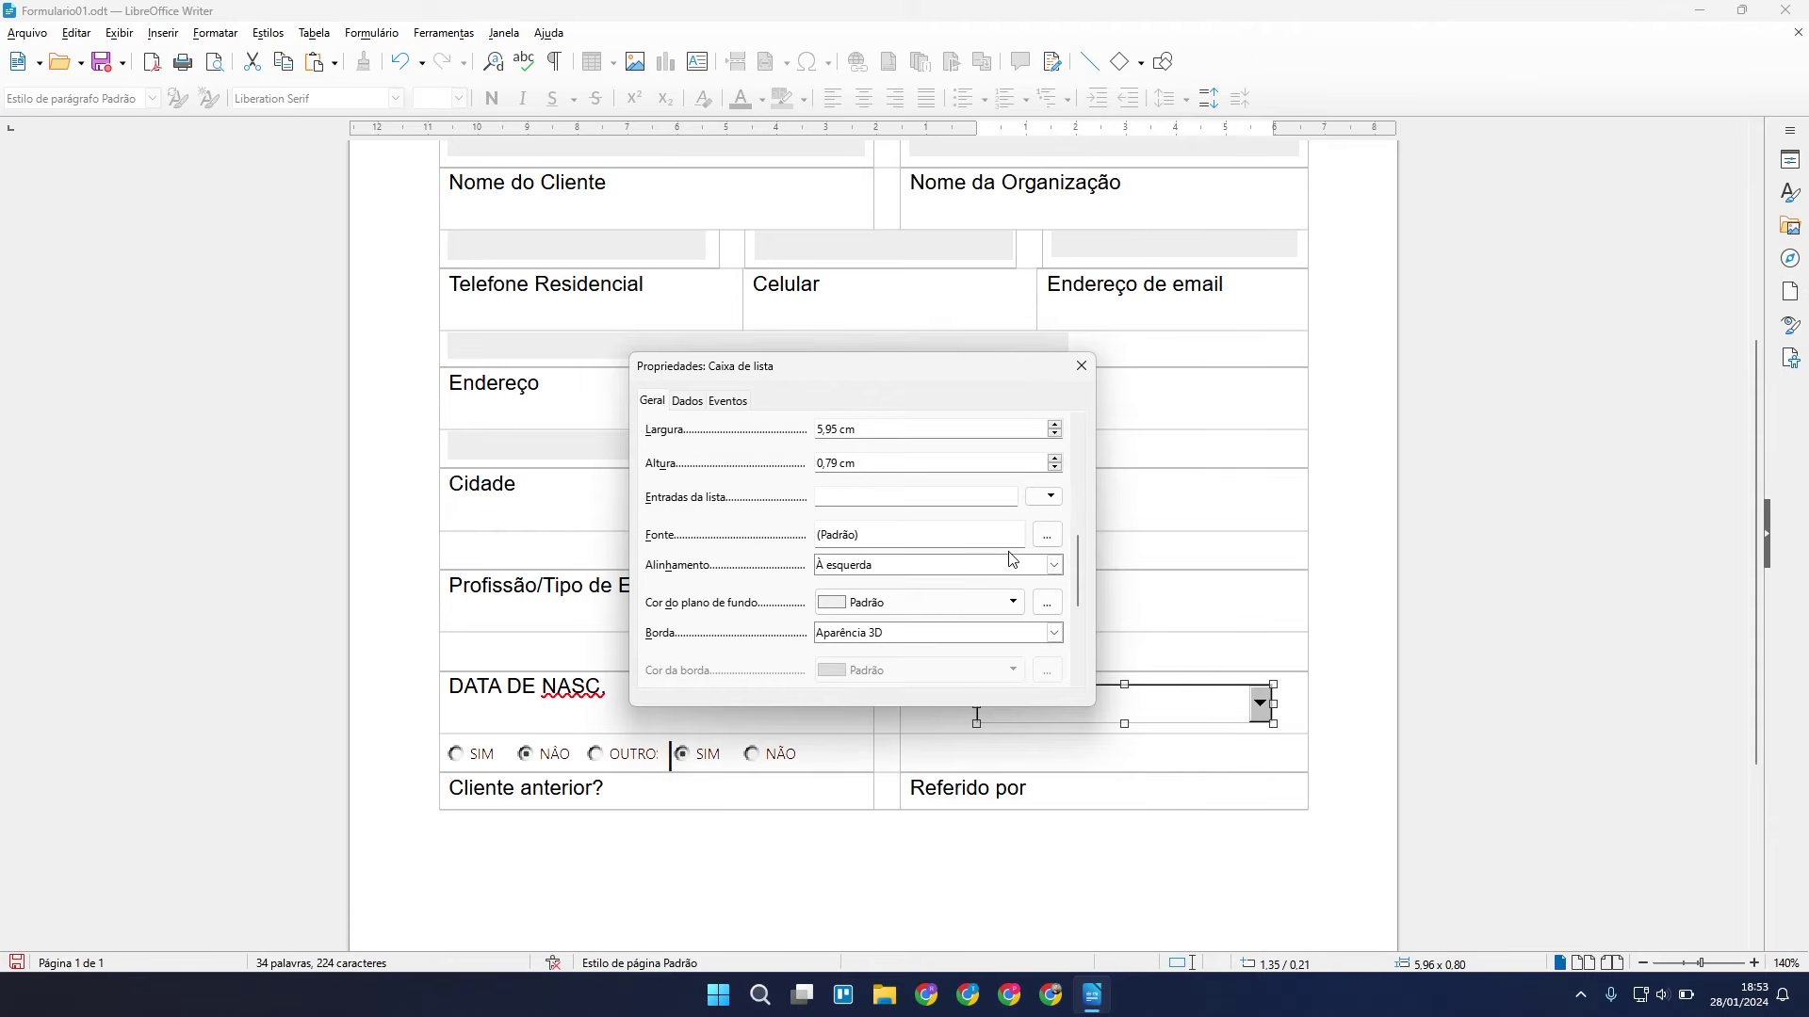
left_click(1049, 496)
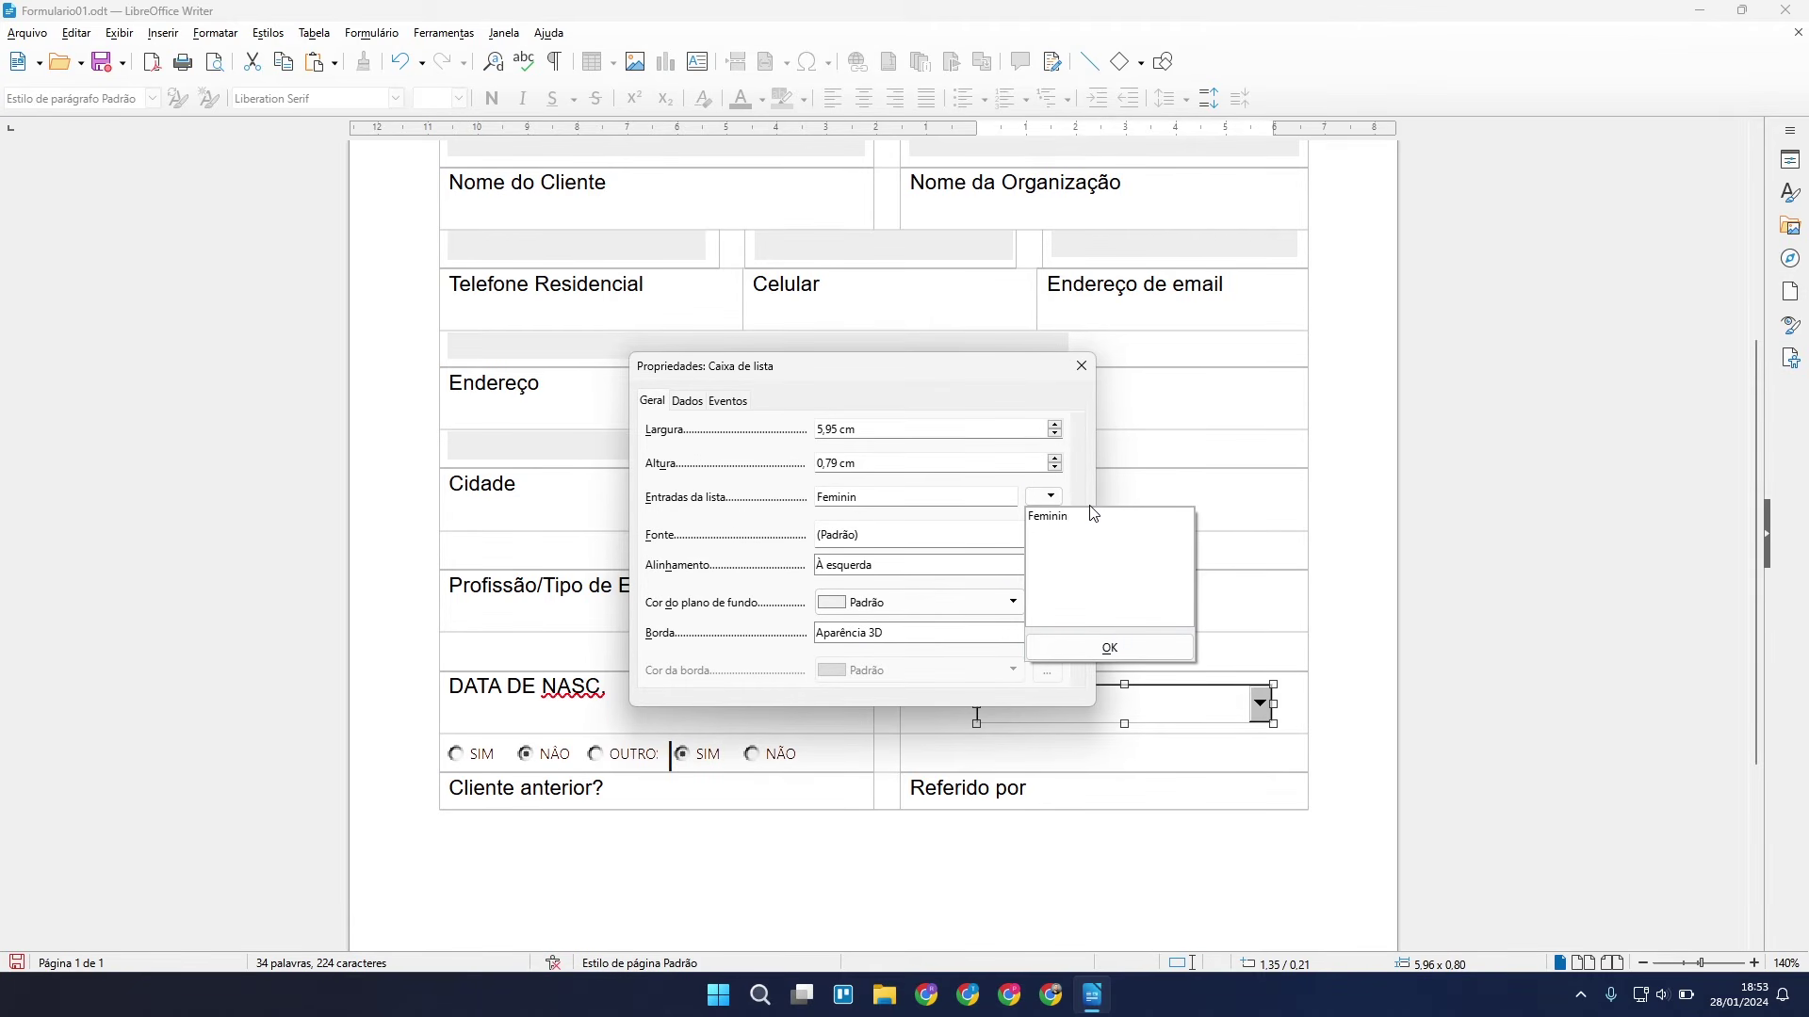
type("Feminino")
key("Return")
type("Masculino\"")
left_click(1102, 650)
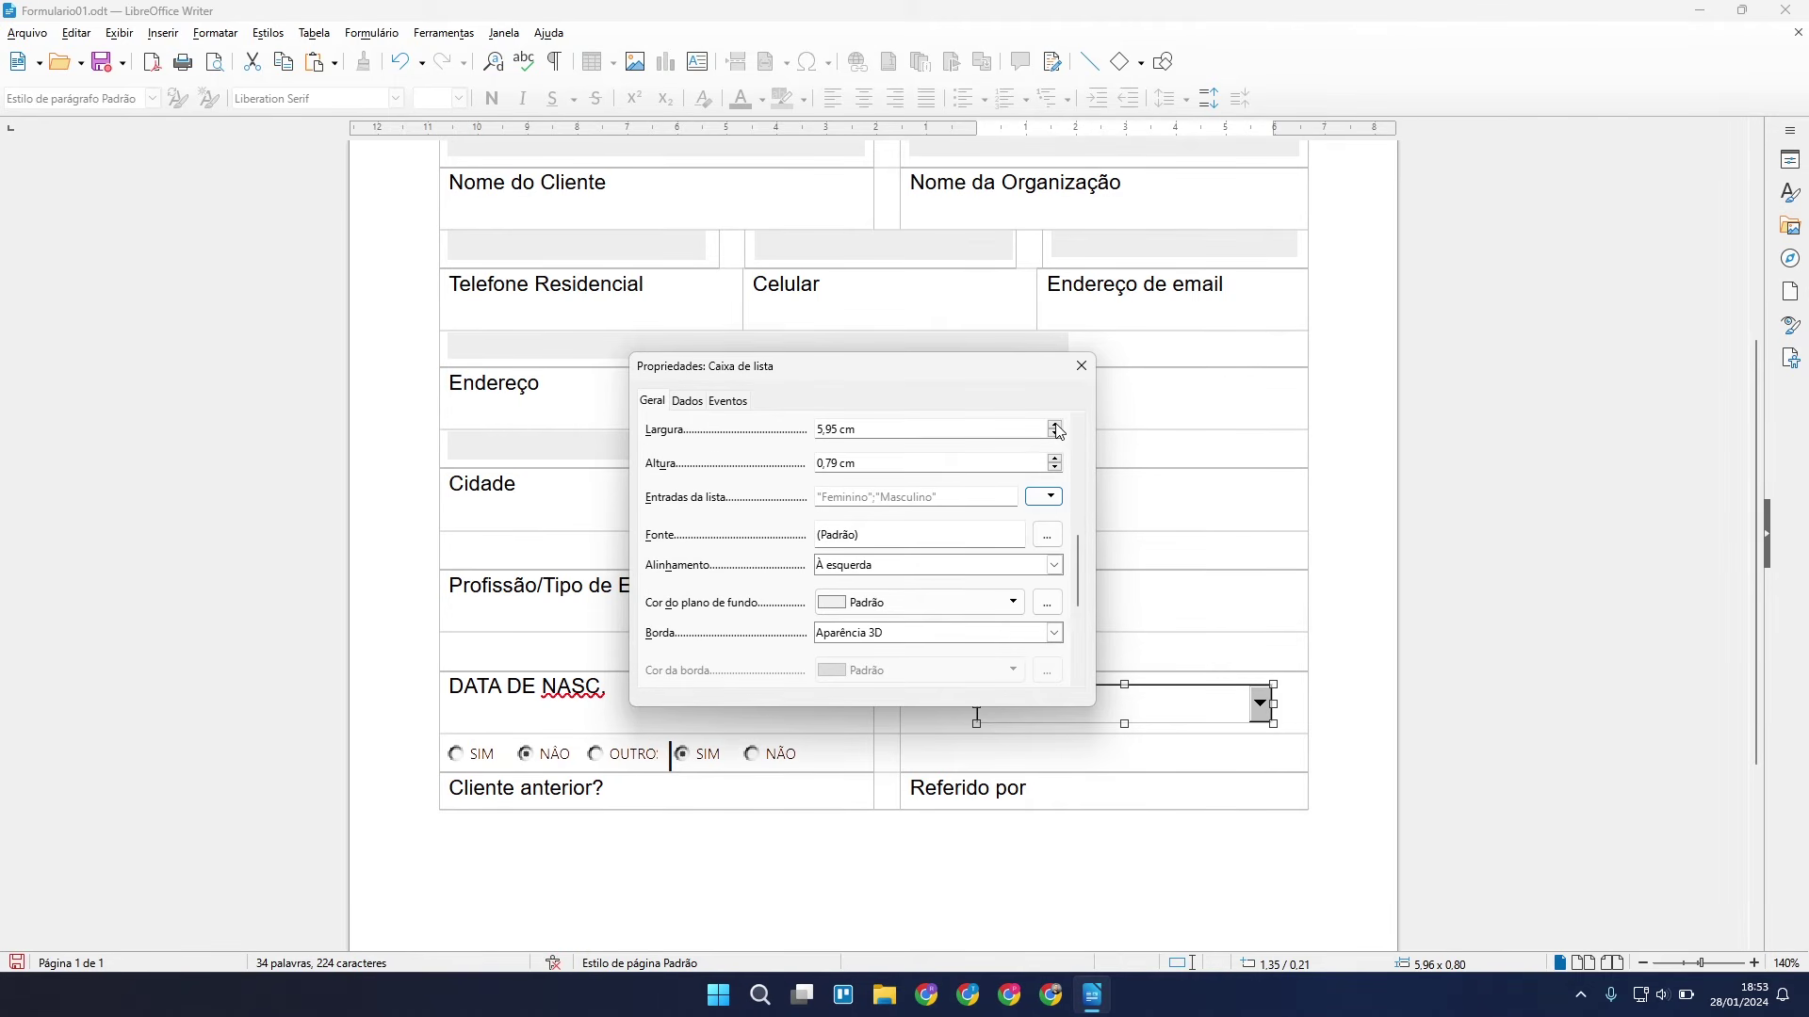
Set the Sexo list box's border to Sem quadro and its background colour to Cinza claro 5.
scroll(958, 565, "down", 3)
left_click(975, 533)
left_click(928, 550)
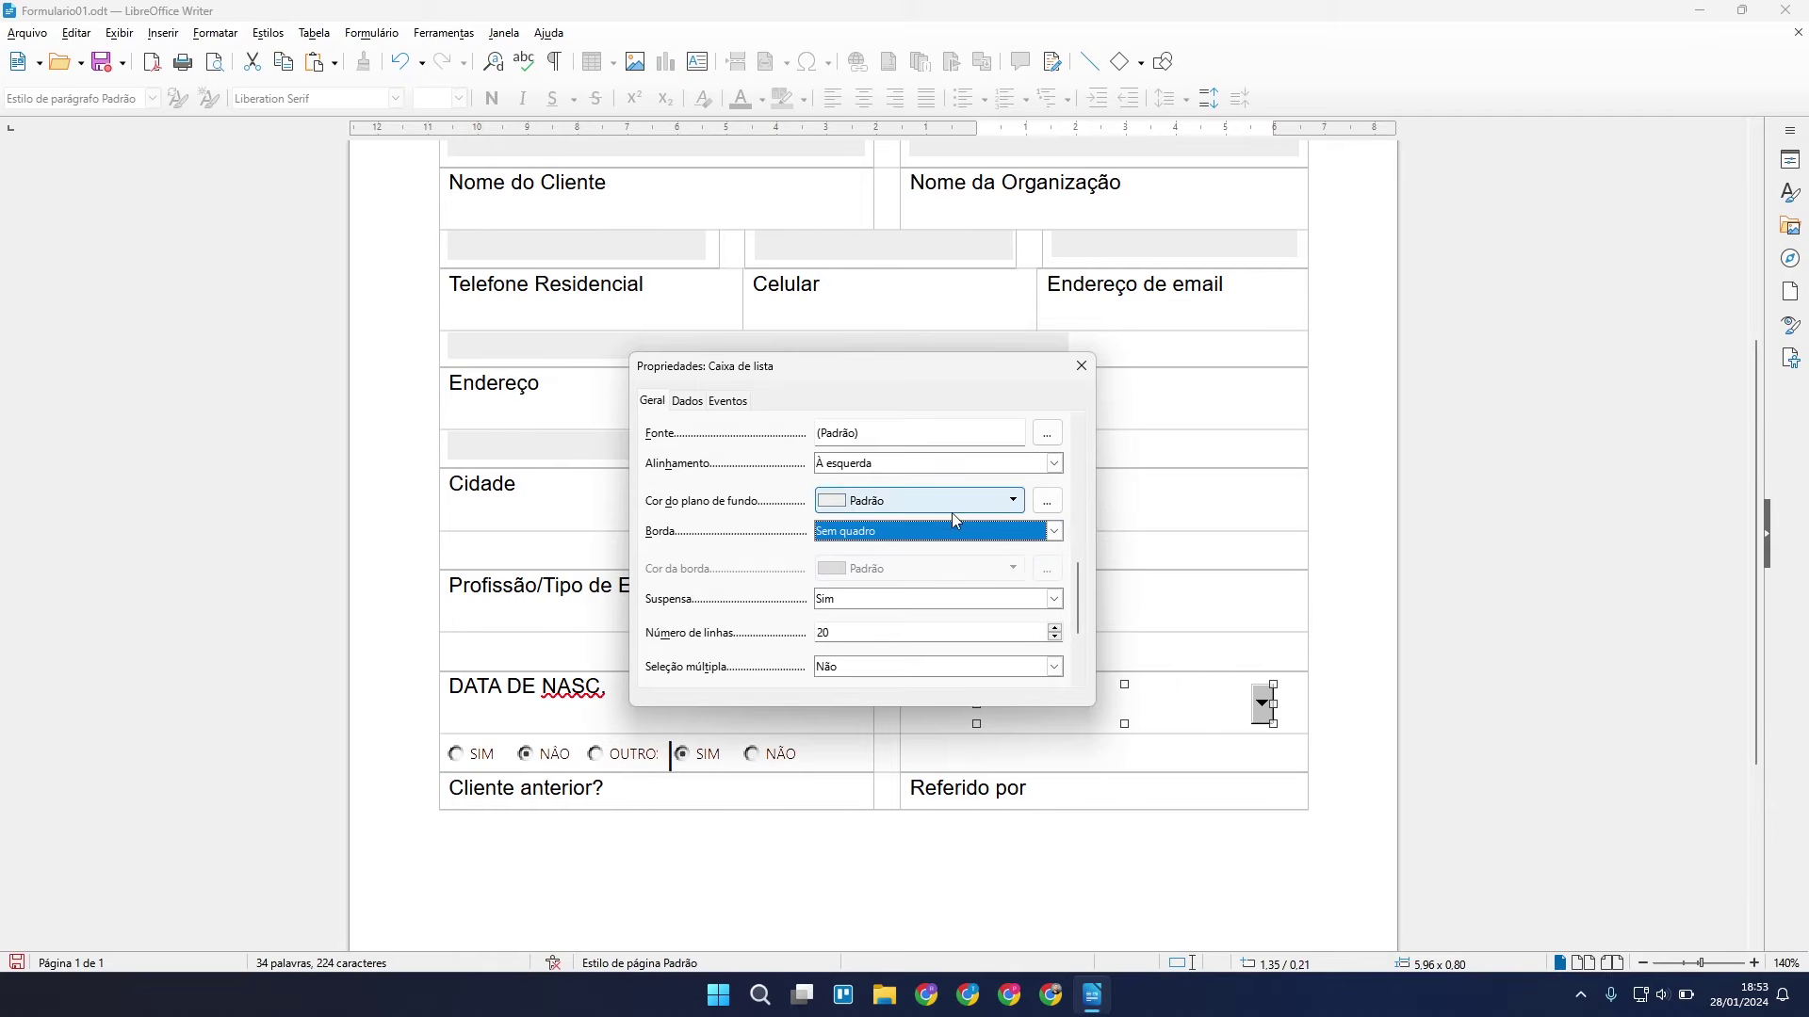
left_click(952, 507)
left_click(969, 592)
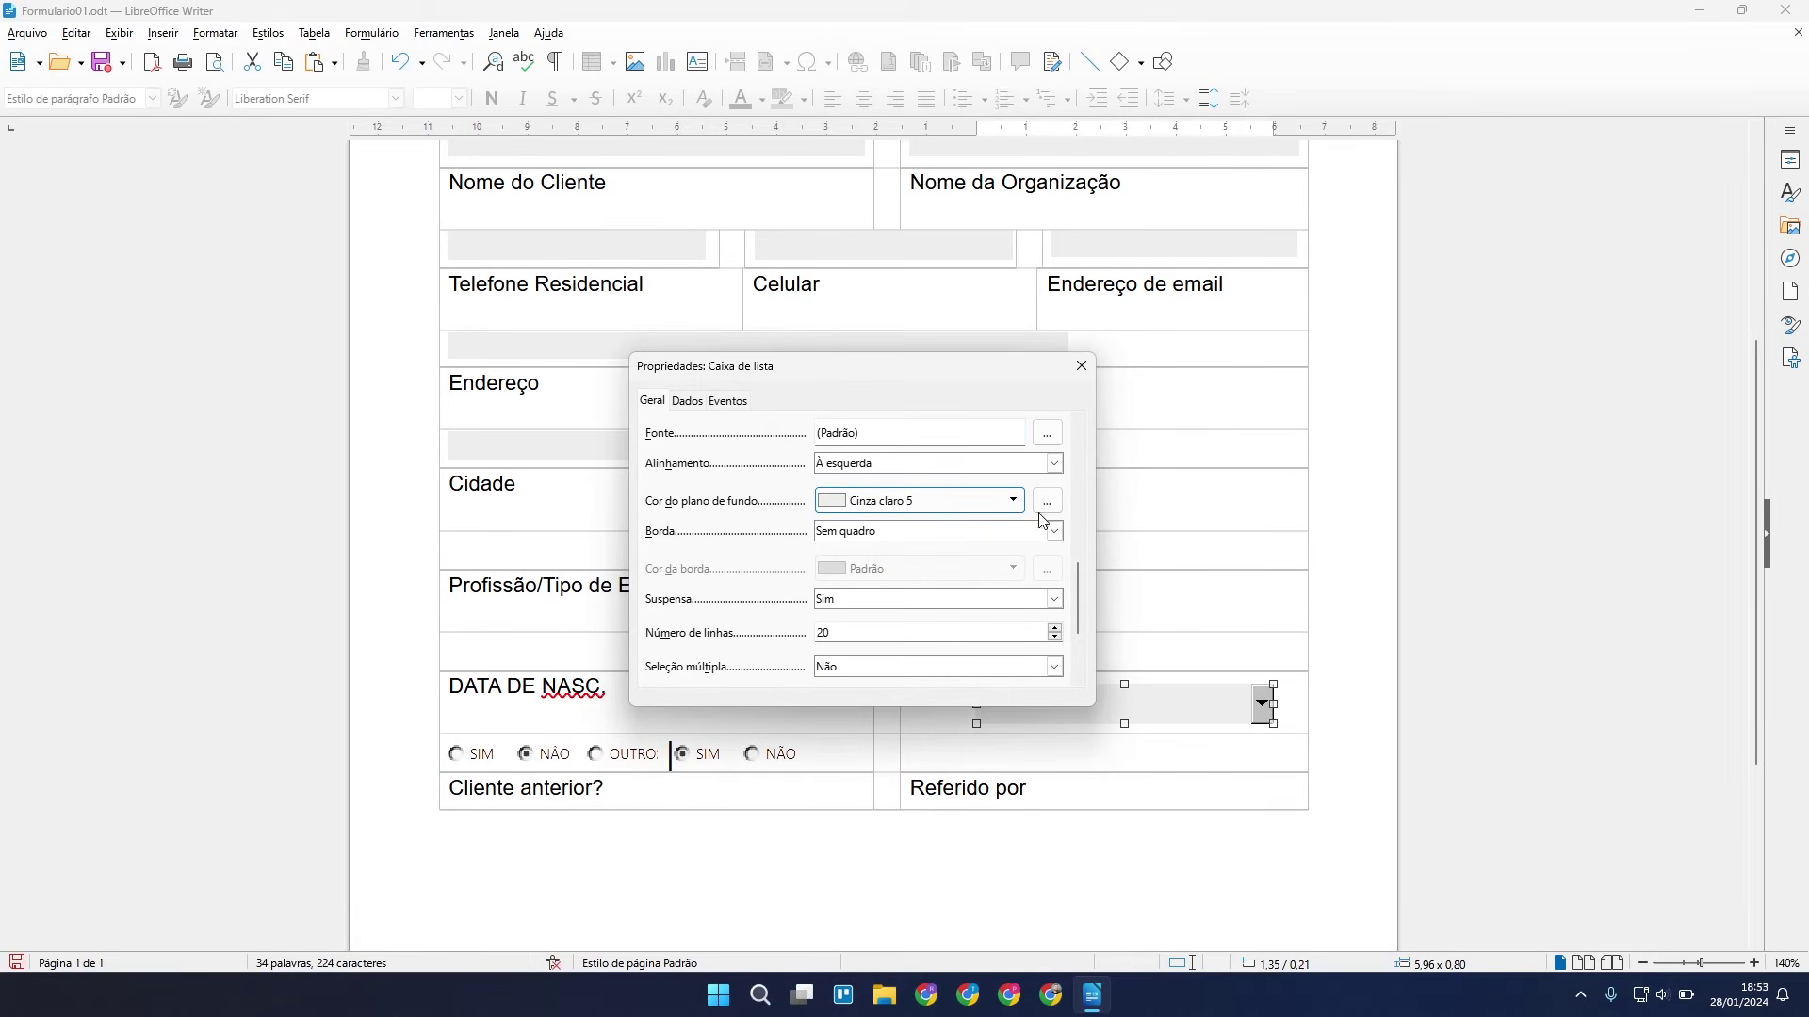
left_click(1081, 369)
Move the list box closer to the Sexo label and shrink it to about 5.40 × 0.64 cm.
left_click_drag(1271, 736, 1267, 719)
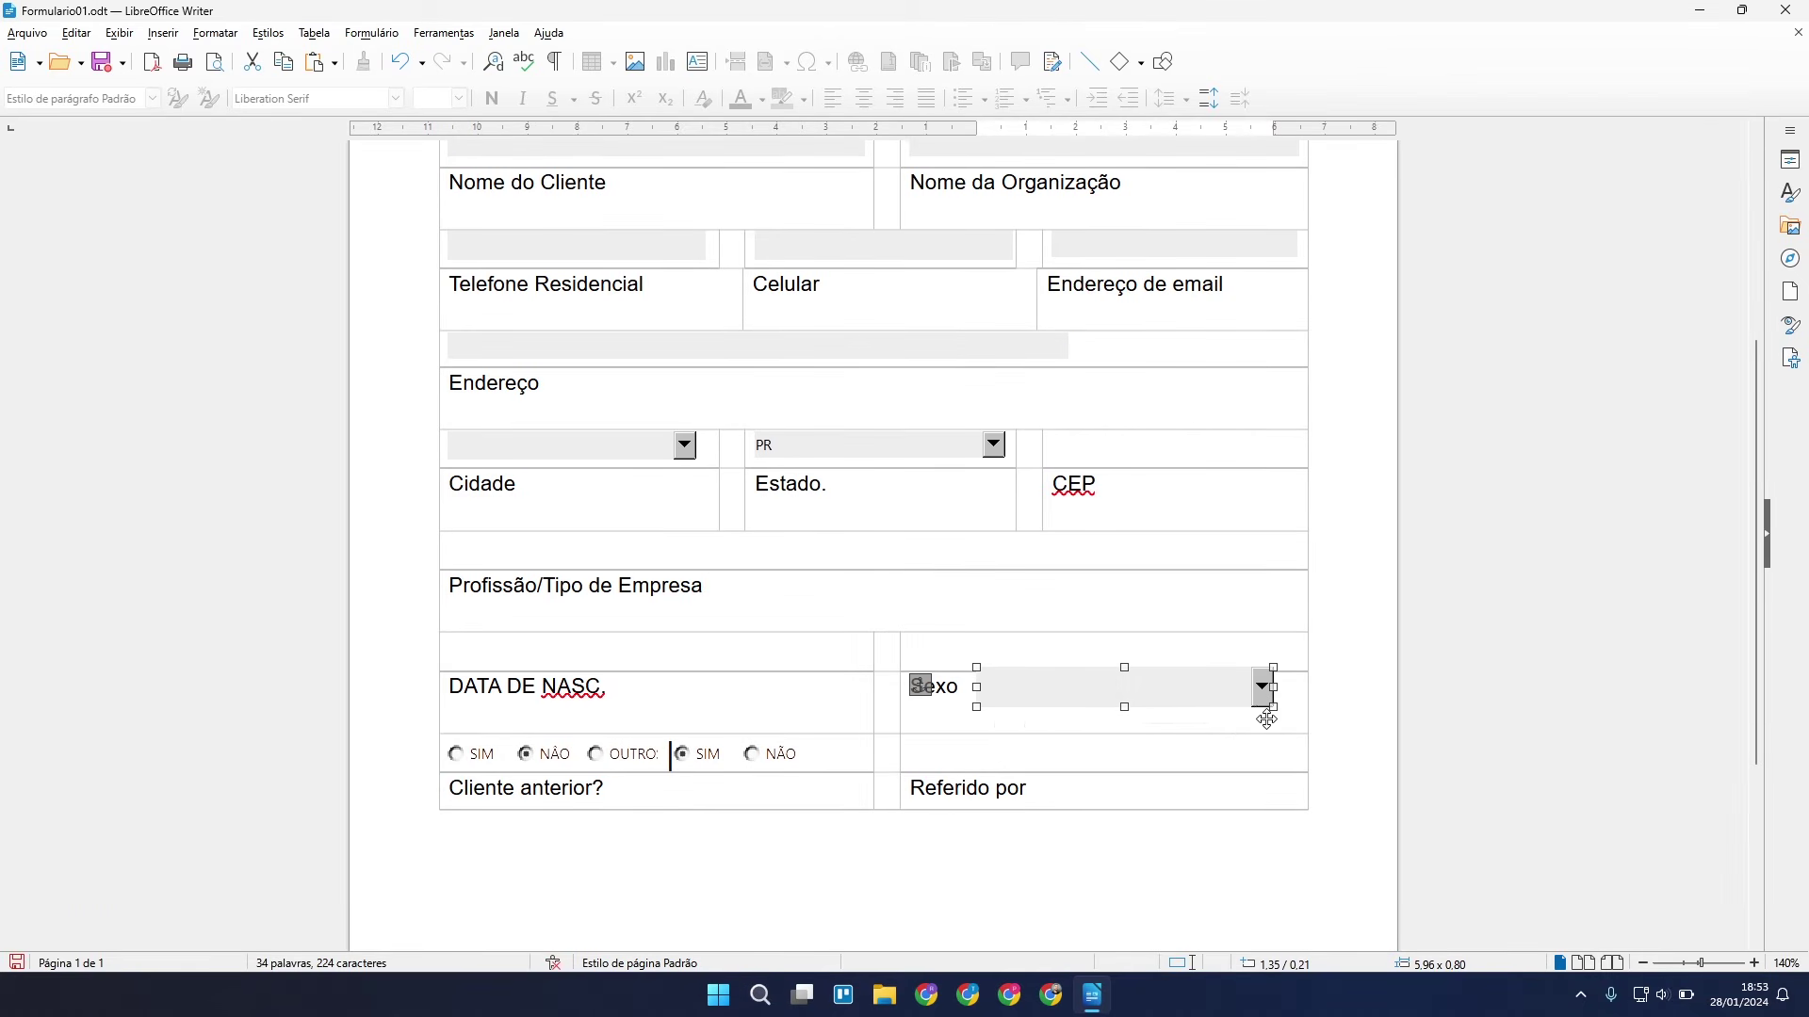
key("ctrl+z")
key("Up")
key("Down")
key("Left")
key("Up")
left_click_drag(1259, 705, 1230, 694)
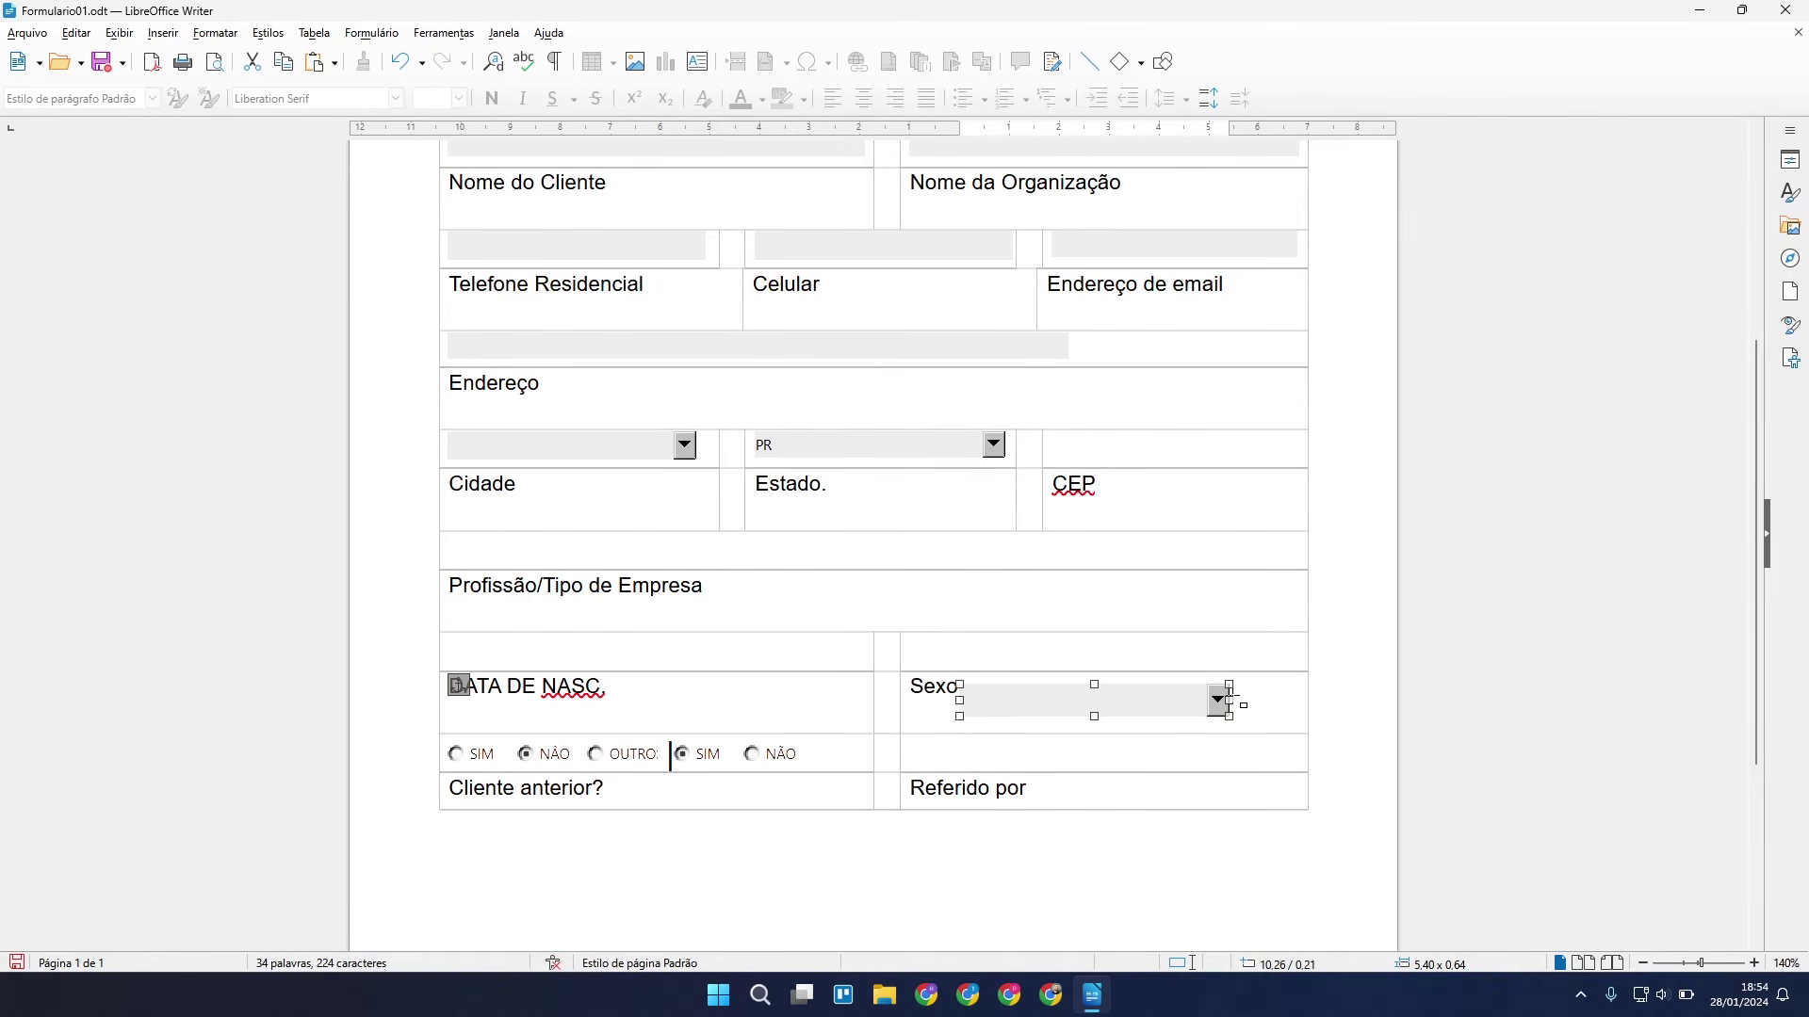
Export the document to the Documents folder as a PDF form named "Formulario de teste", keeping Criar formulário PDF enabled.
key("Escape")
scroll(1178, 783, "up", 3)
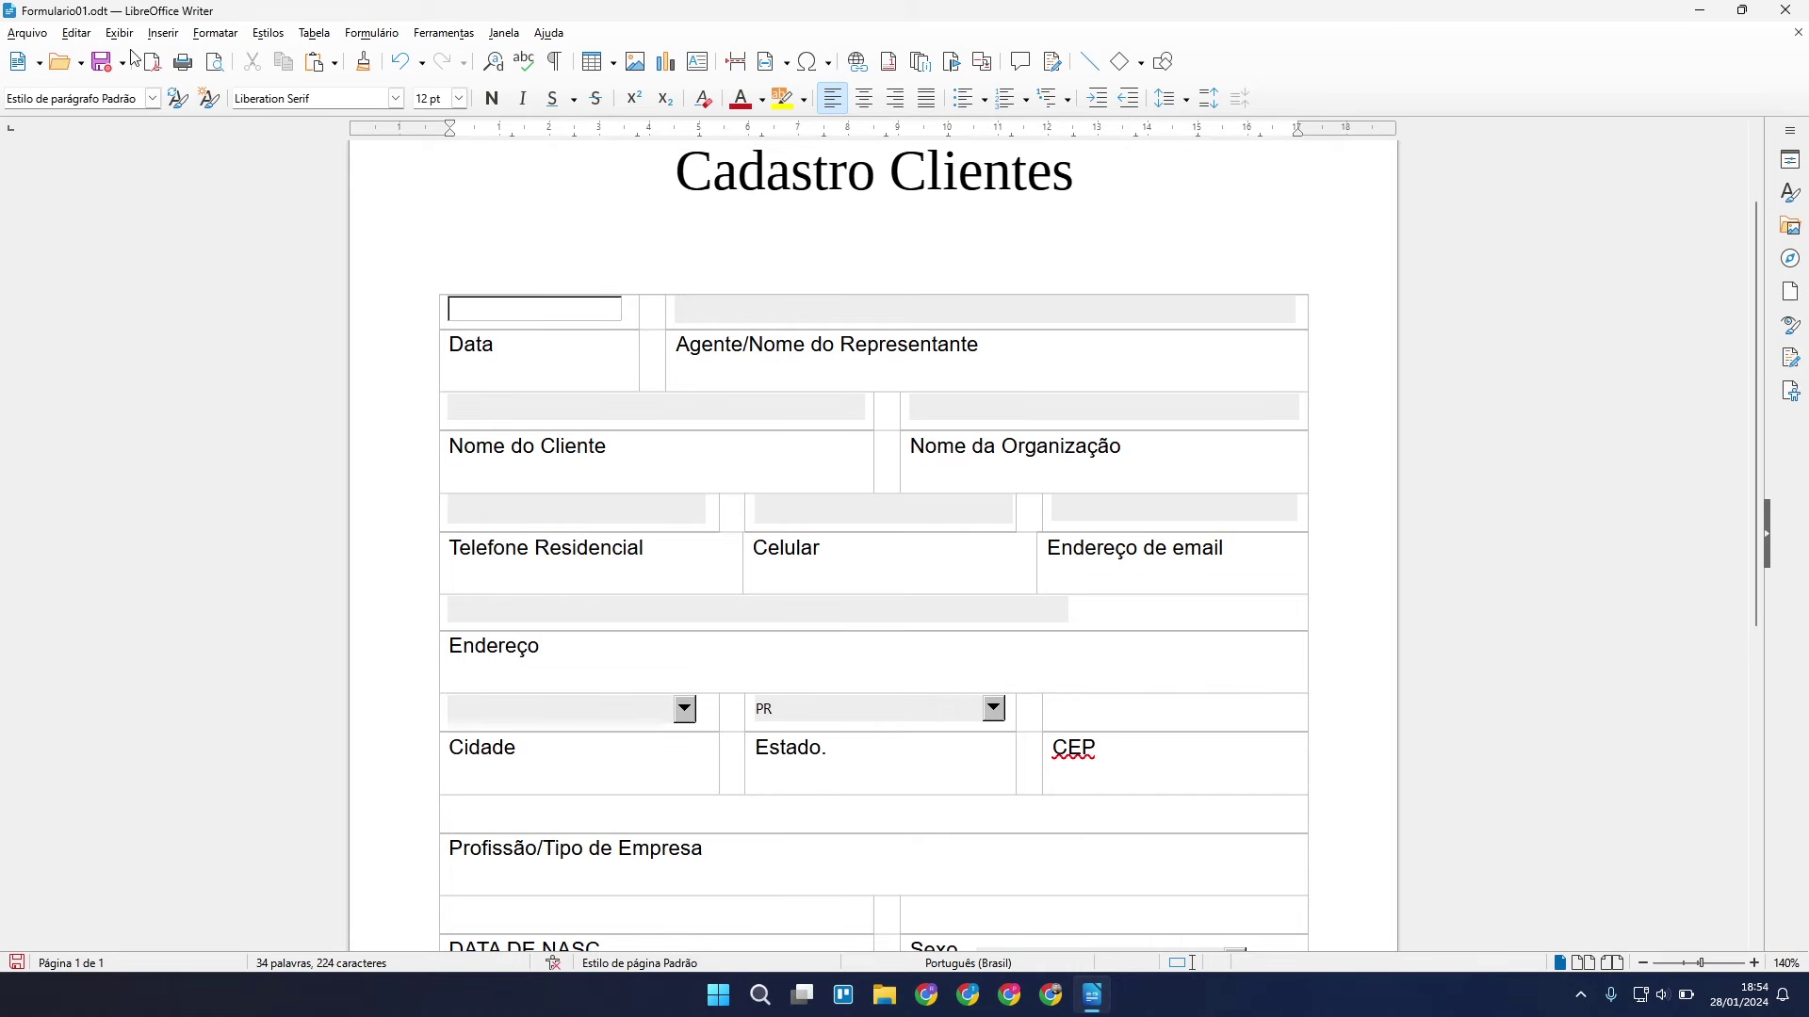
left_click(30, 35)
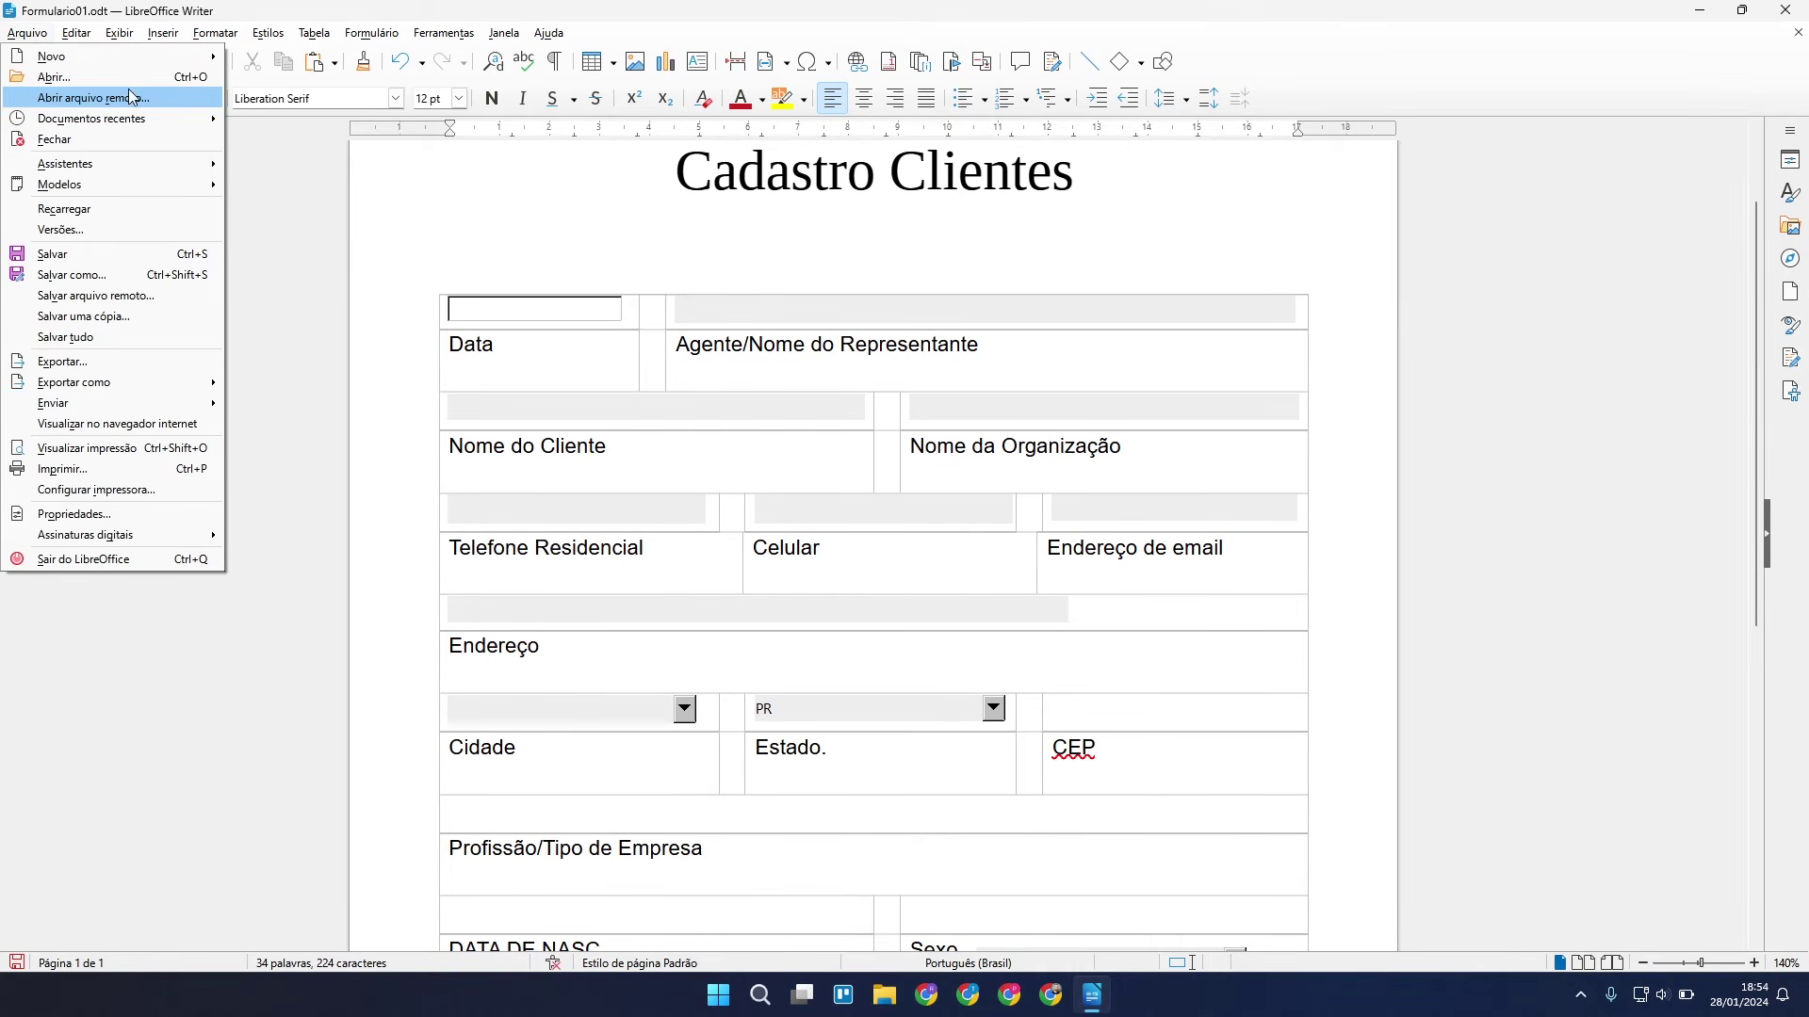
left_click(126, 361)
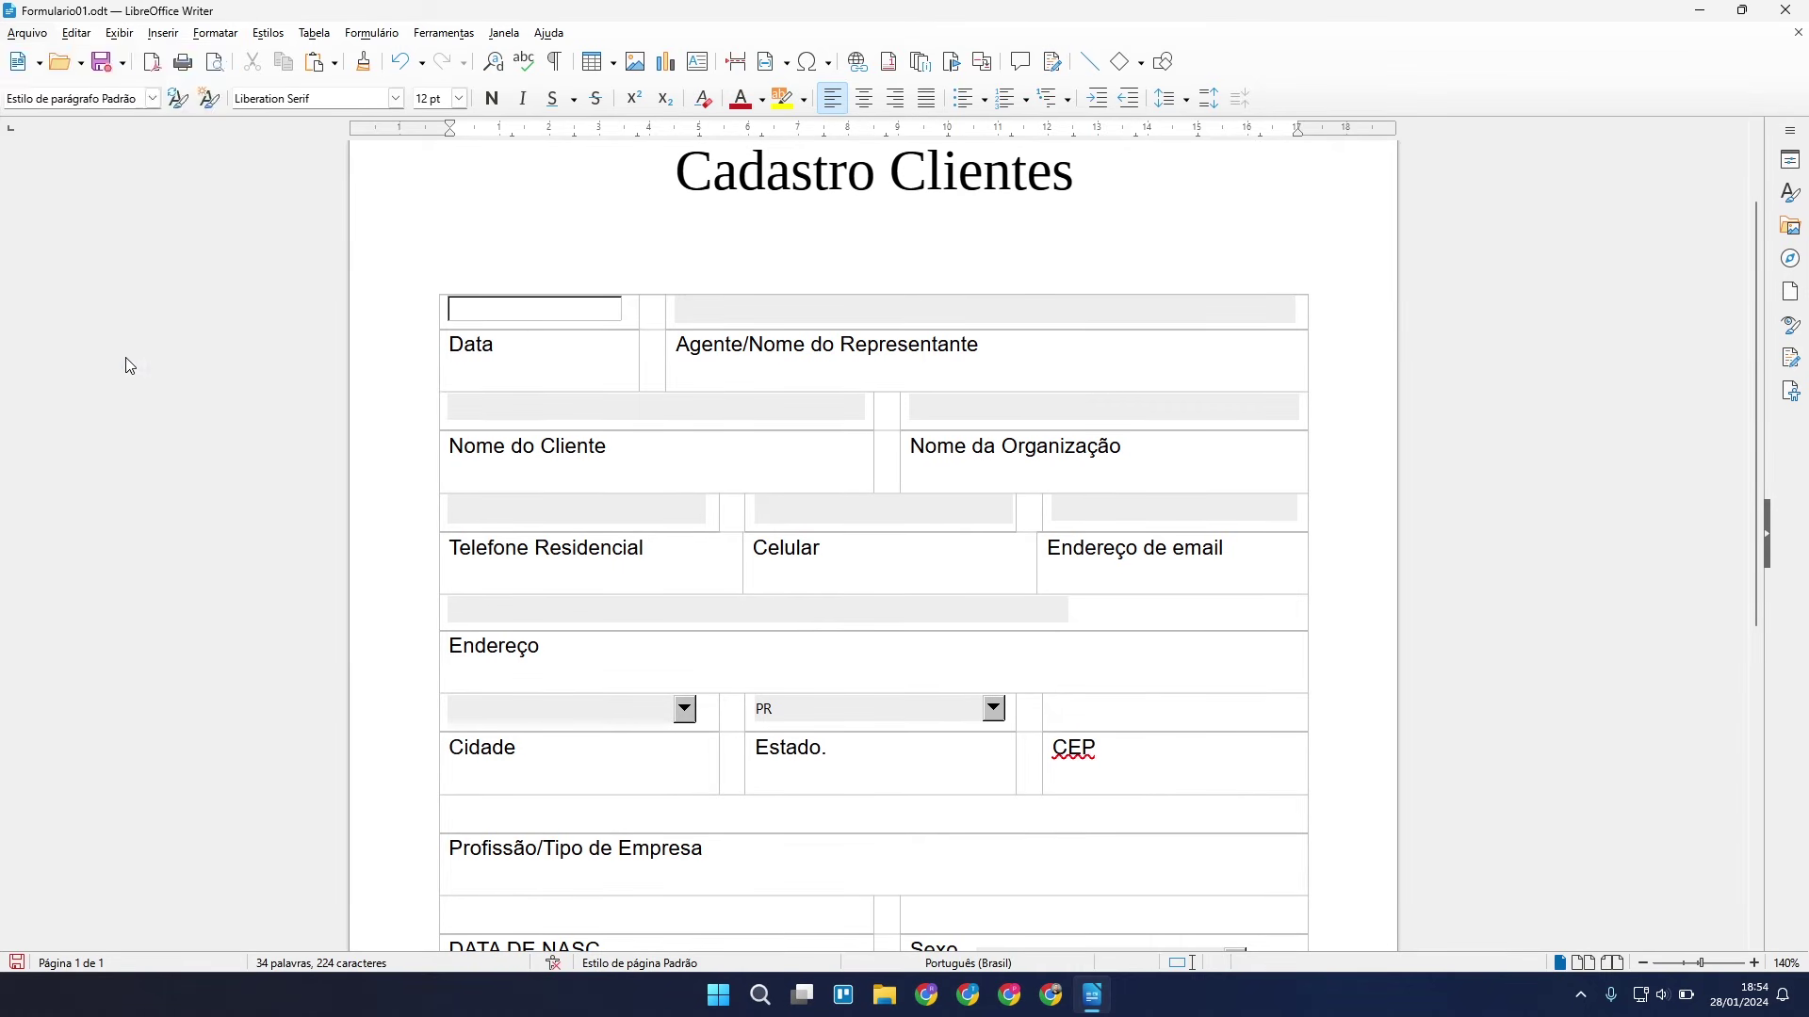
left_click(231, 462)
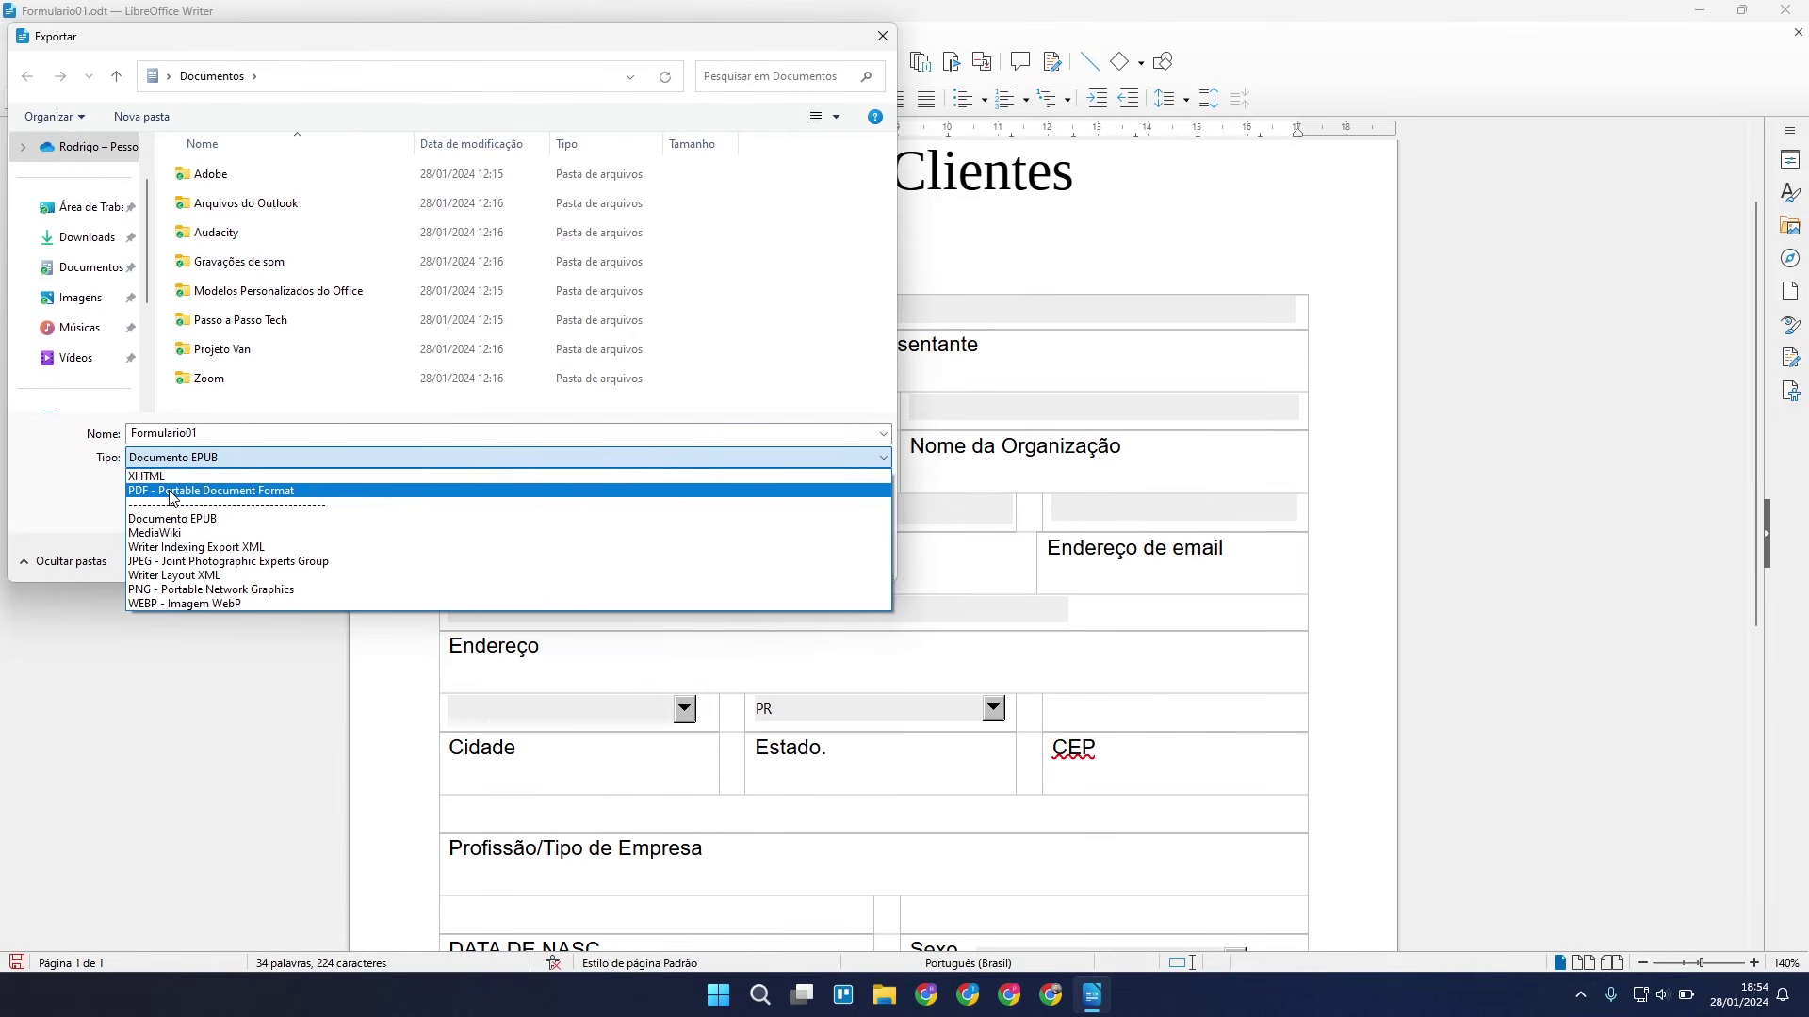
left_click(171, 491)
double_click(148, 432)
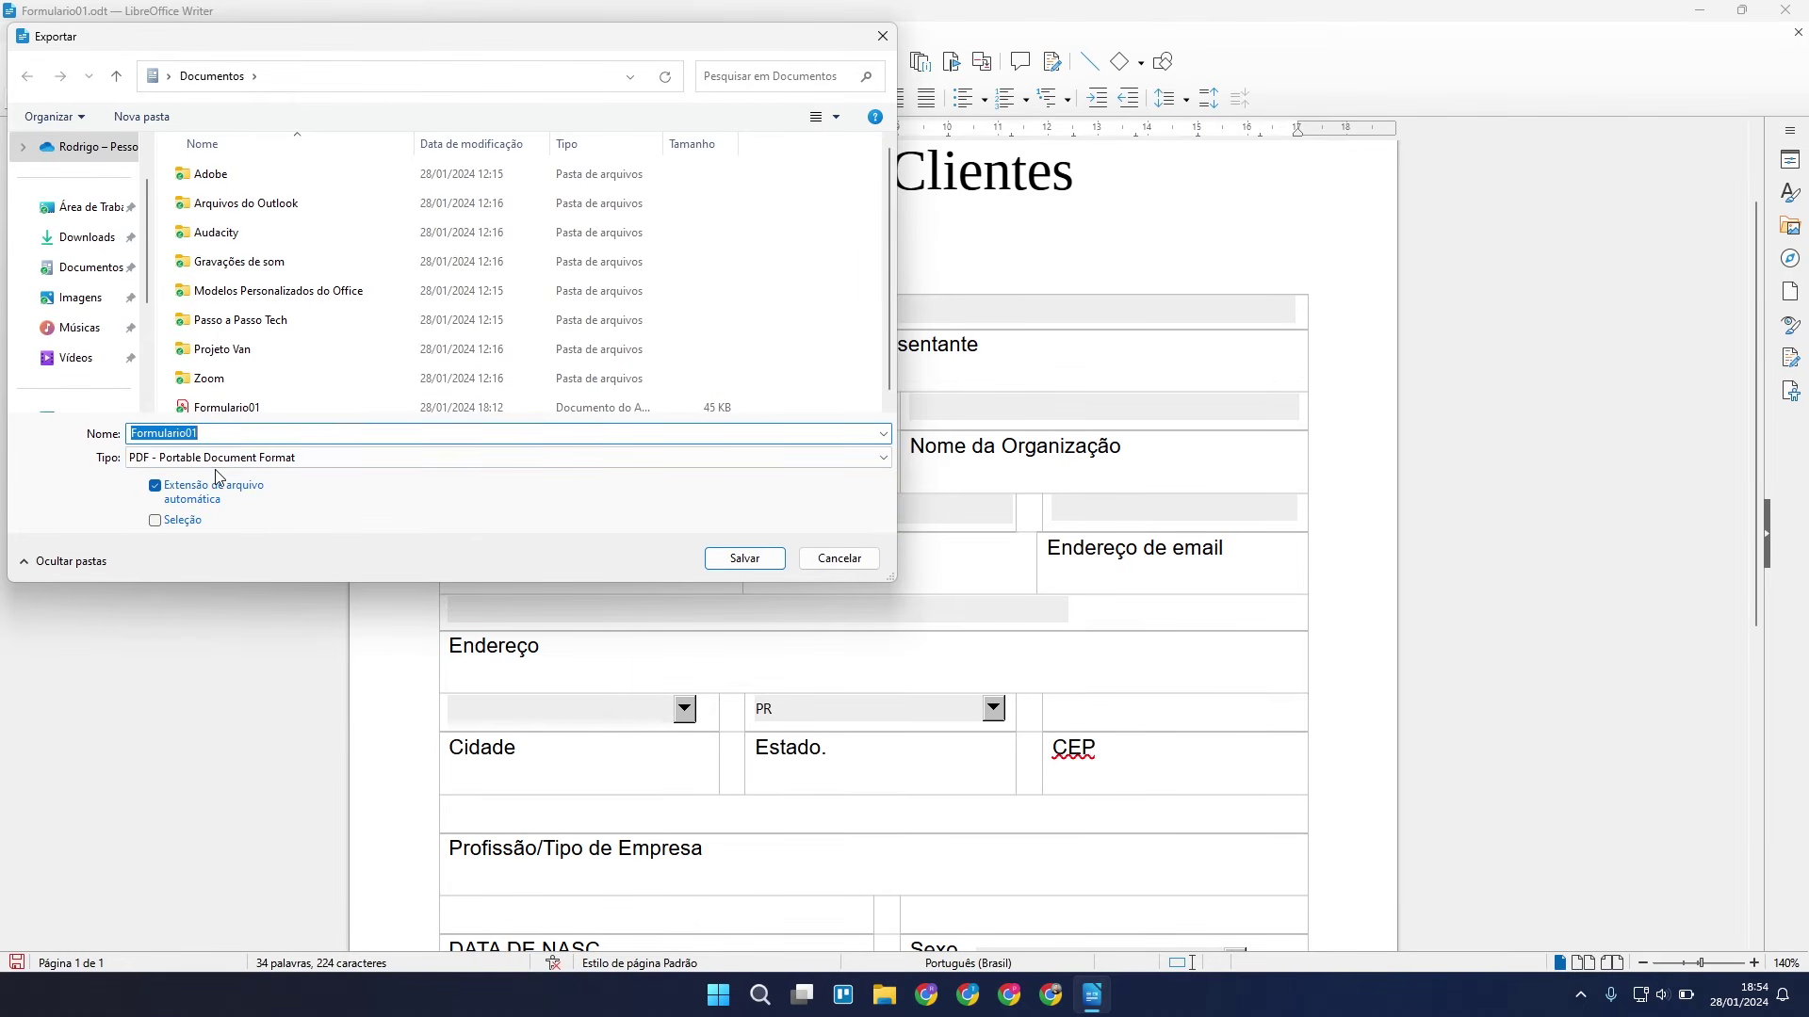
type("Formulario de teste")
left_click(764, 559)
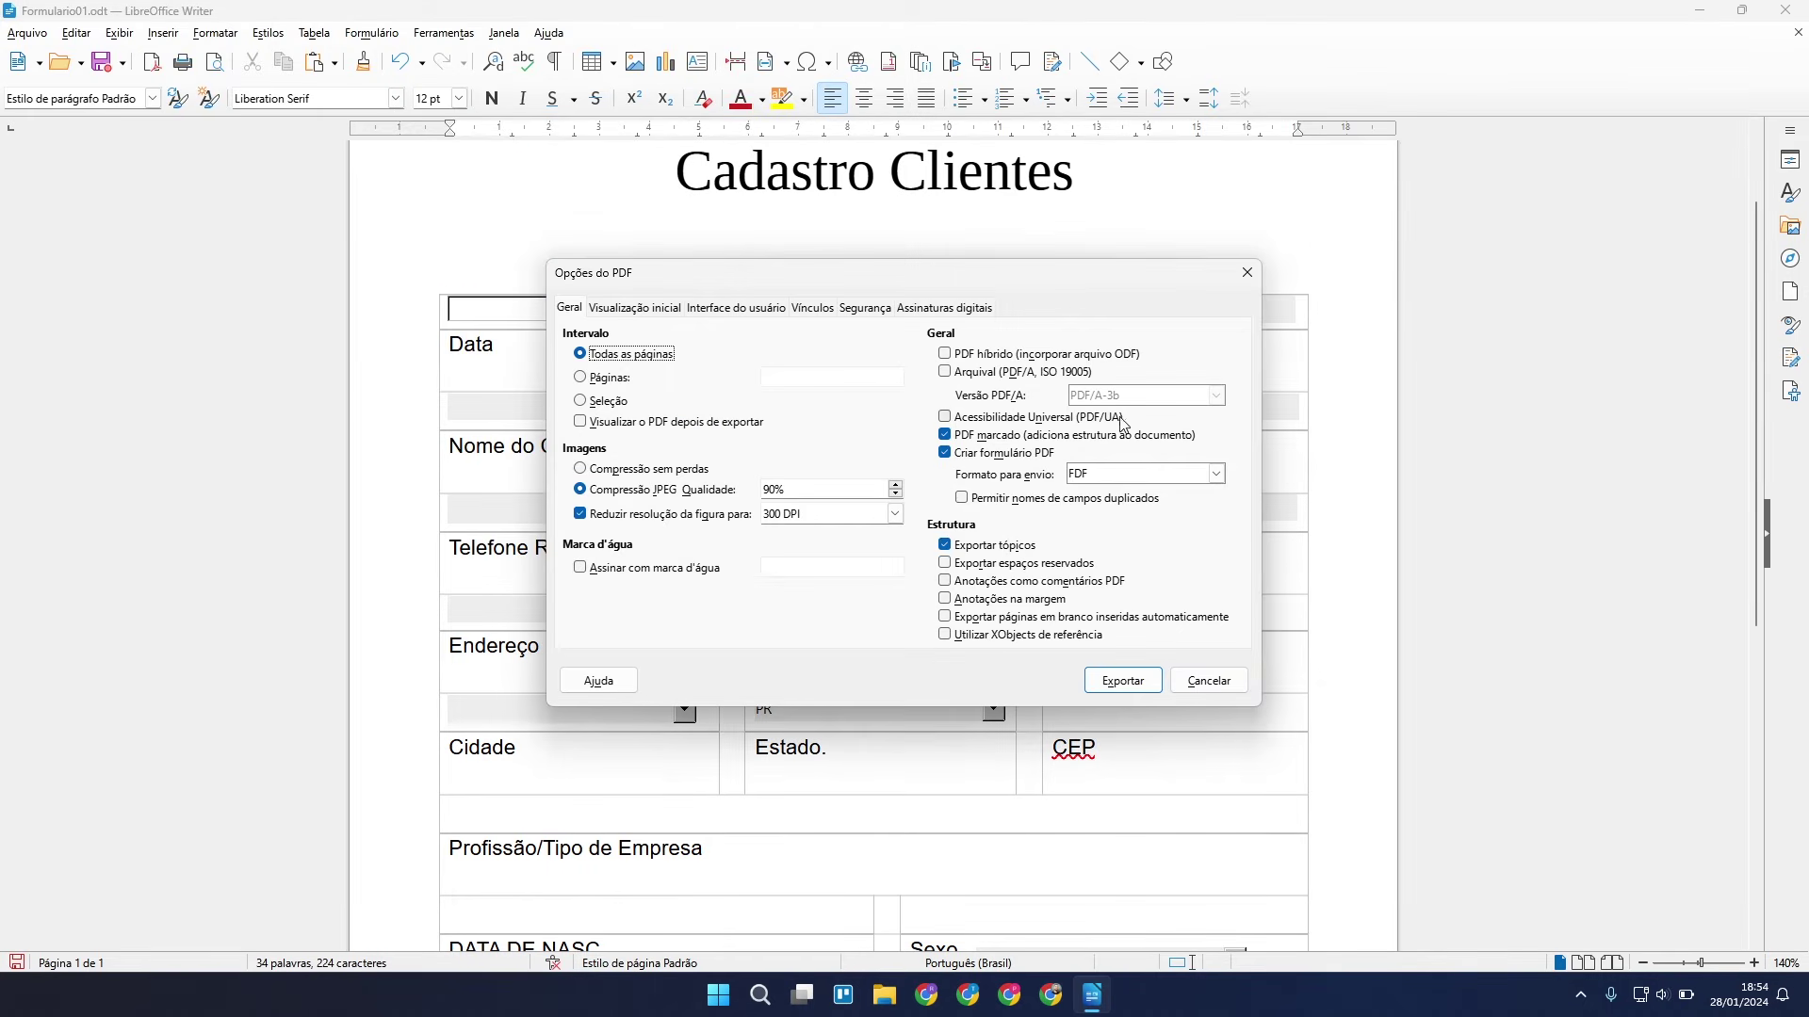
left_click(1126, 684)
Switch to File Explorer and open the "Formulario de teste" PDF from the Documents folder.
key("super+e")
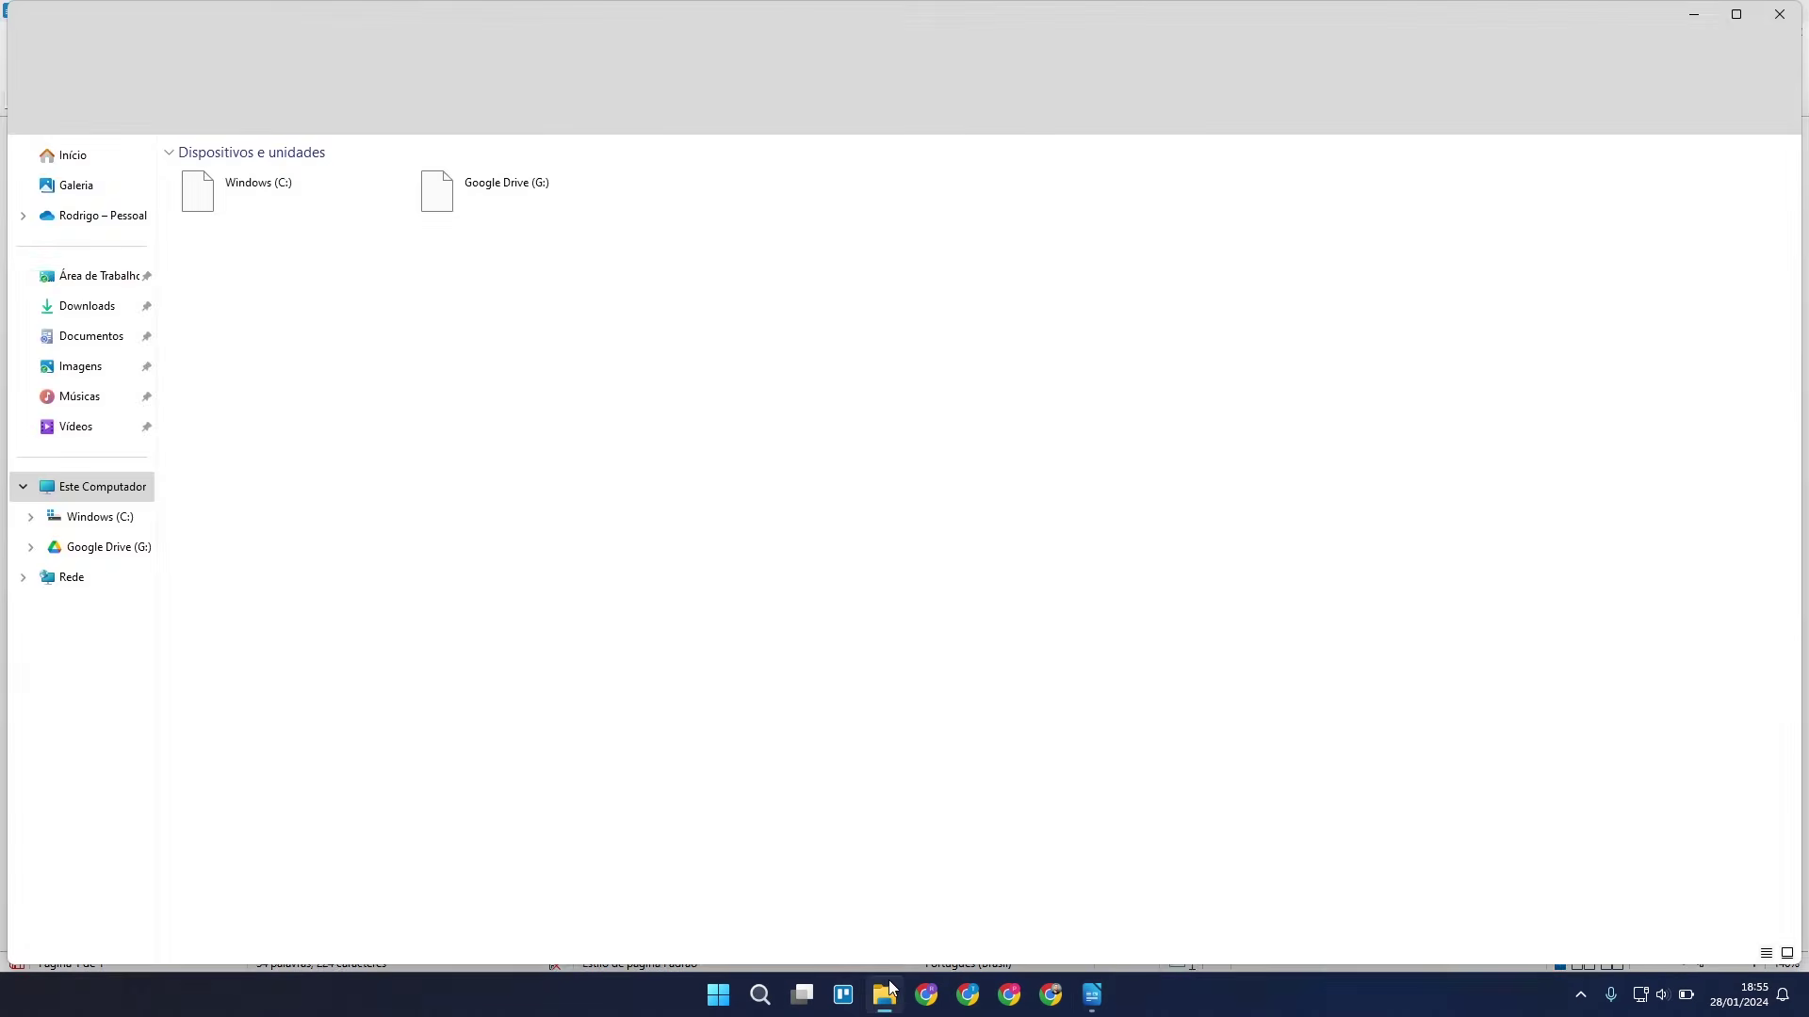
left_click(104, 347)
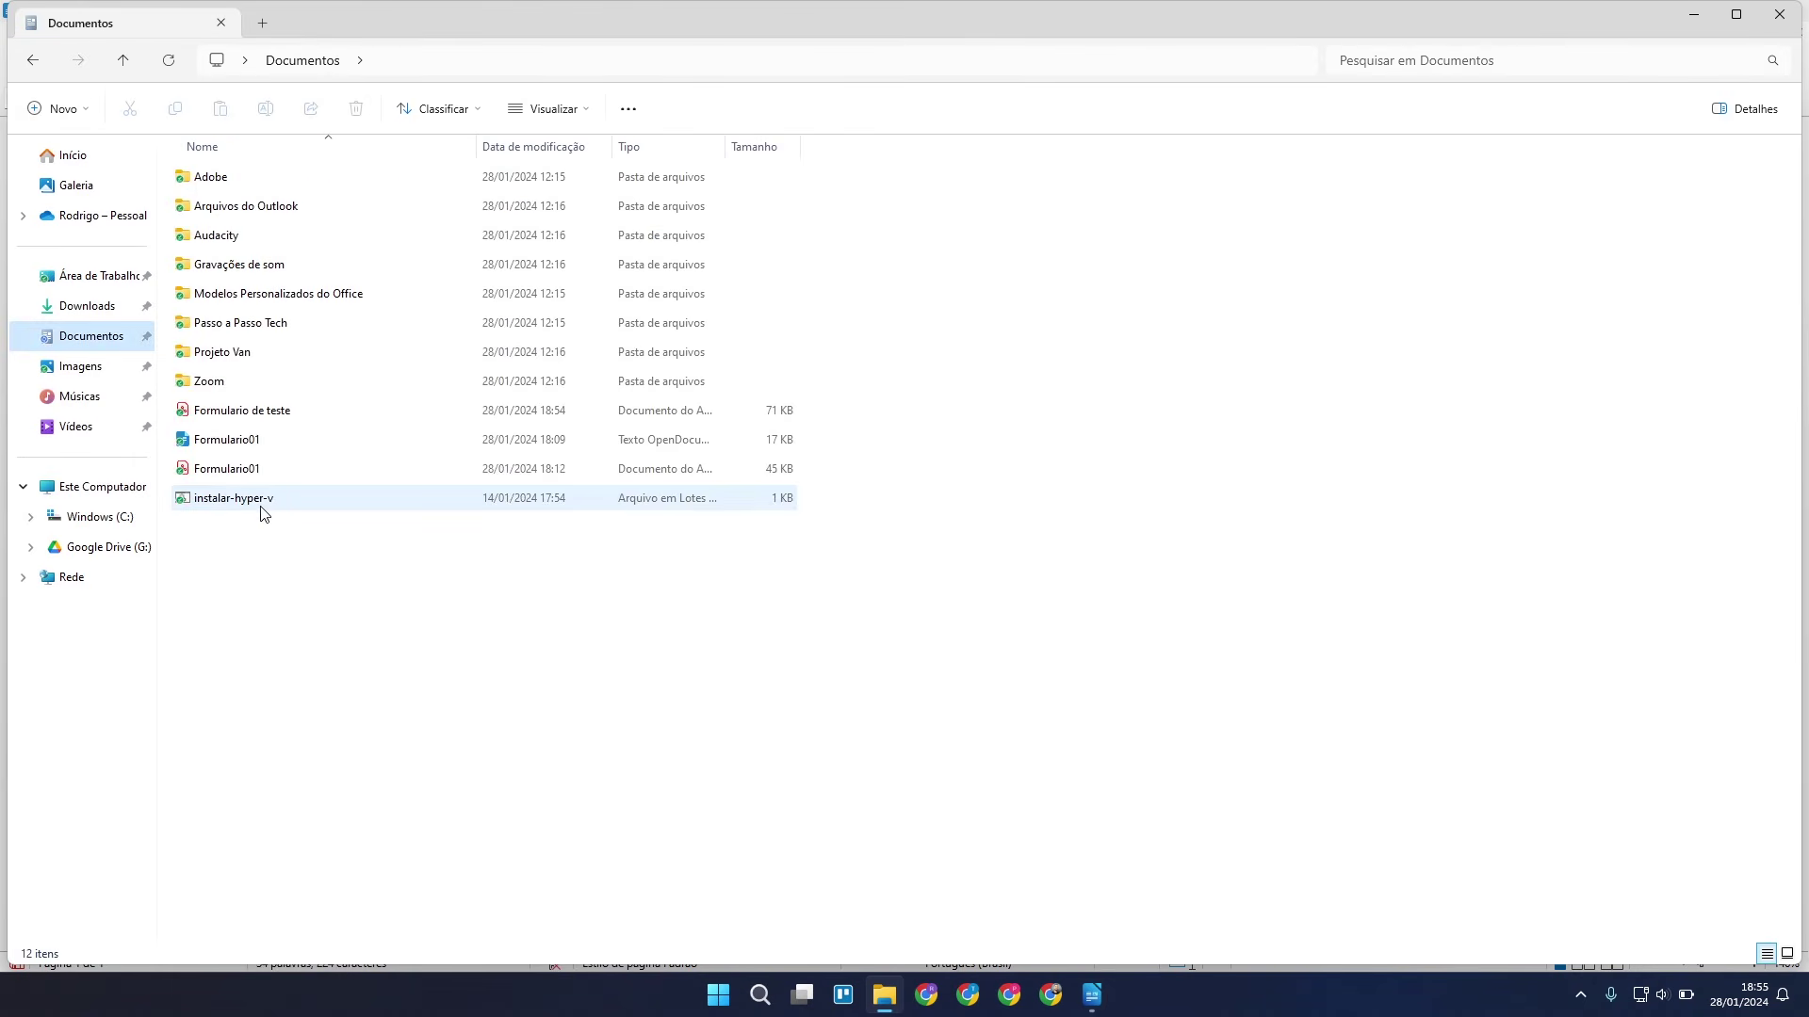
left_click(228, 421)
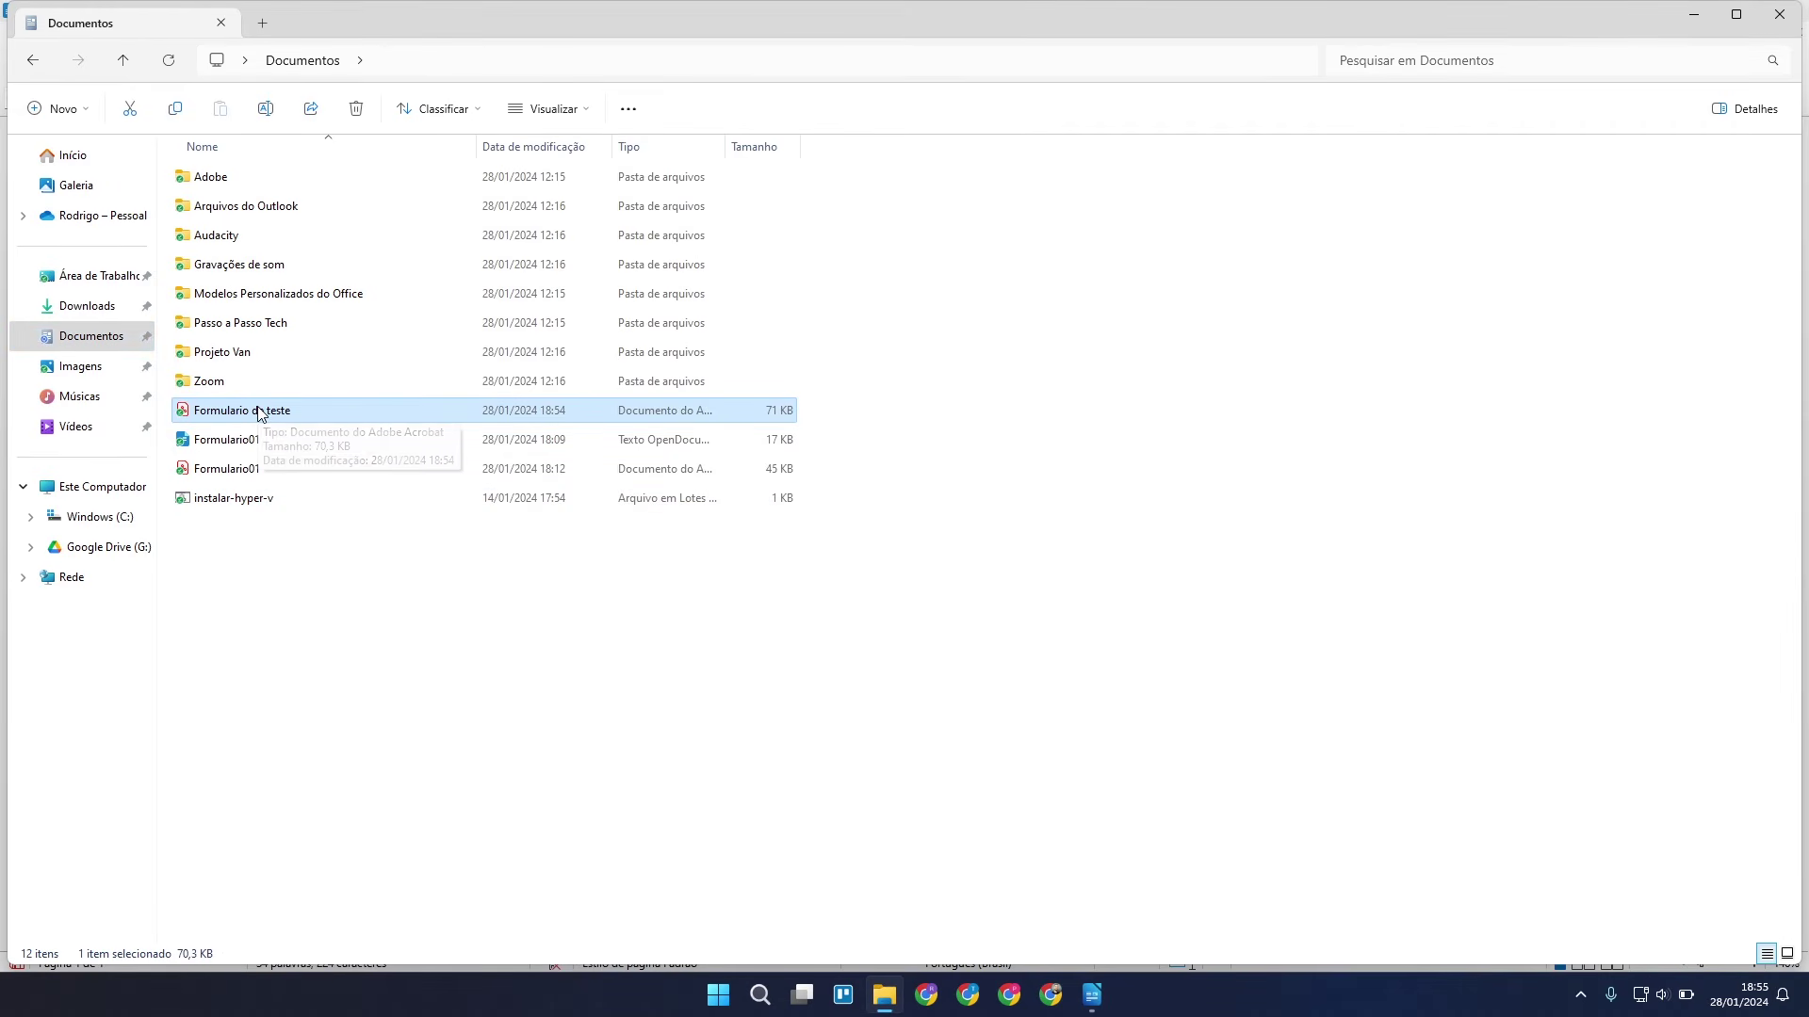
double_click(261, 411)
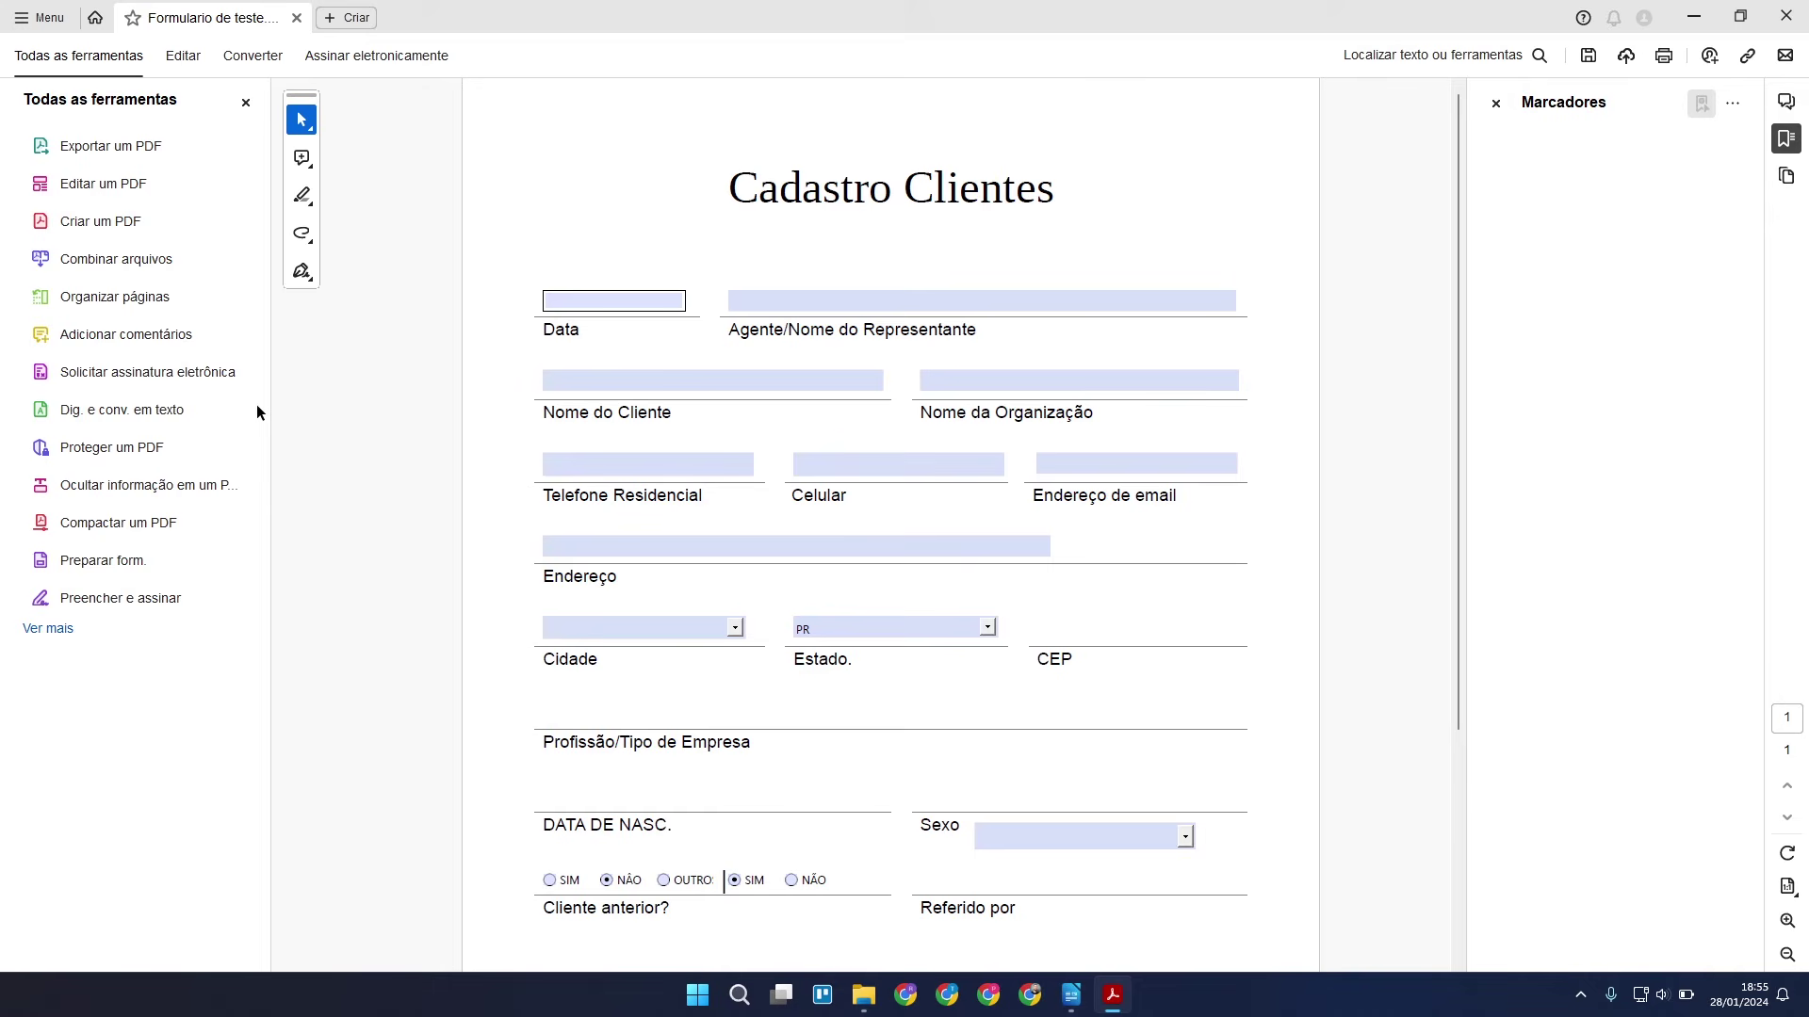
Set the PDF form's Data field to 16/01/24 using its calendar.
scroll(936, 552, "down", 2)
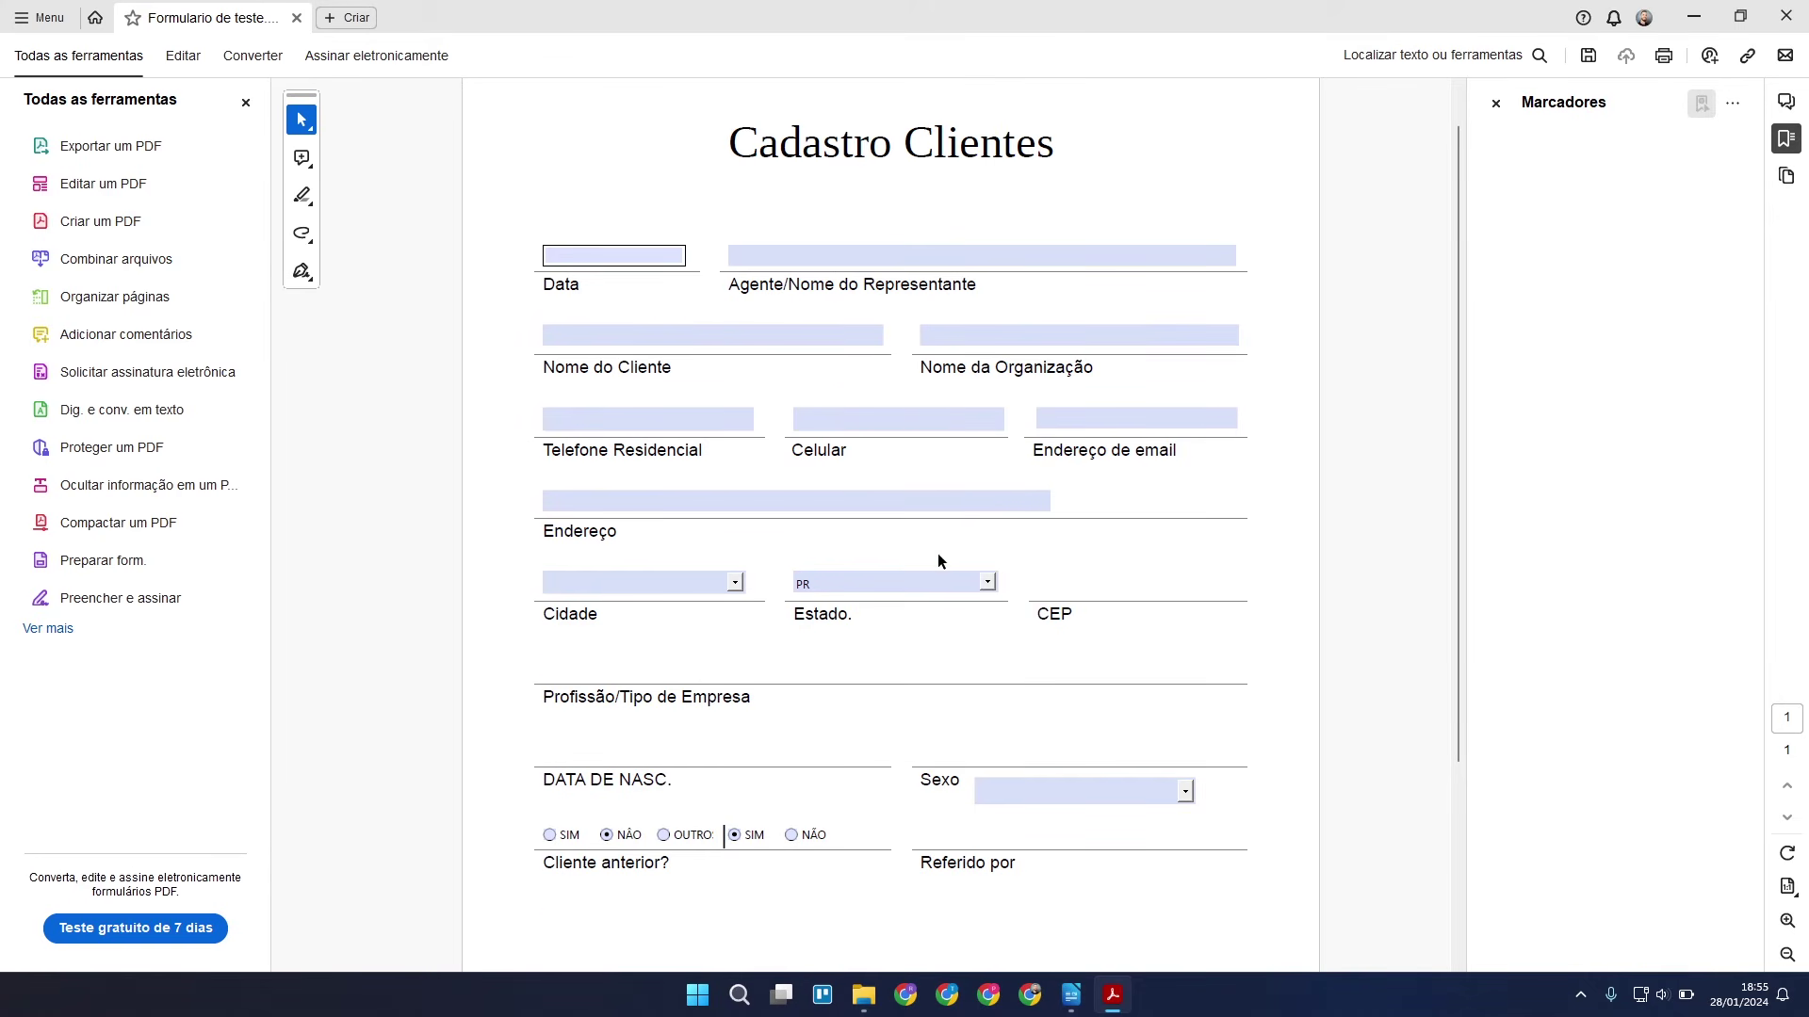
scroll(950, 545, "up", 2)
left_click(840, 300)
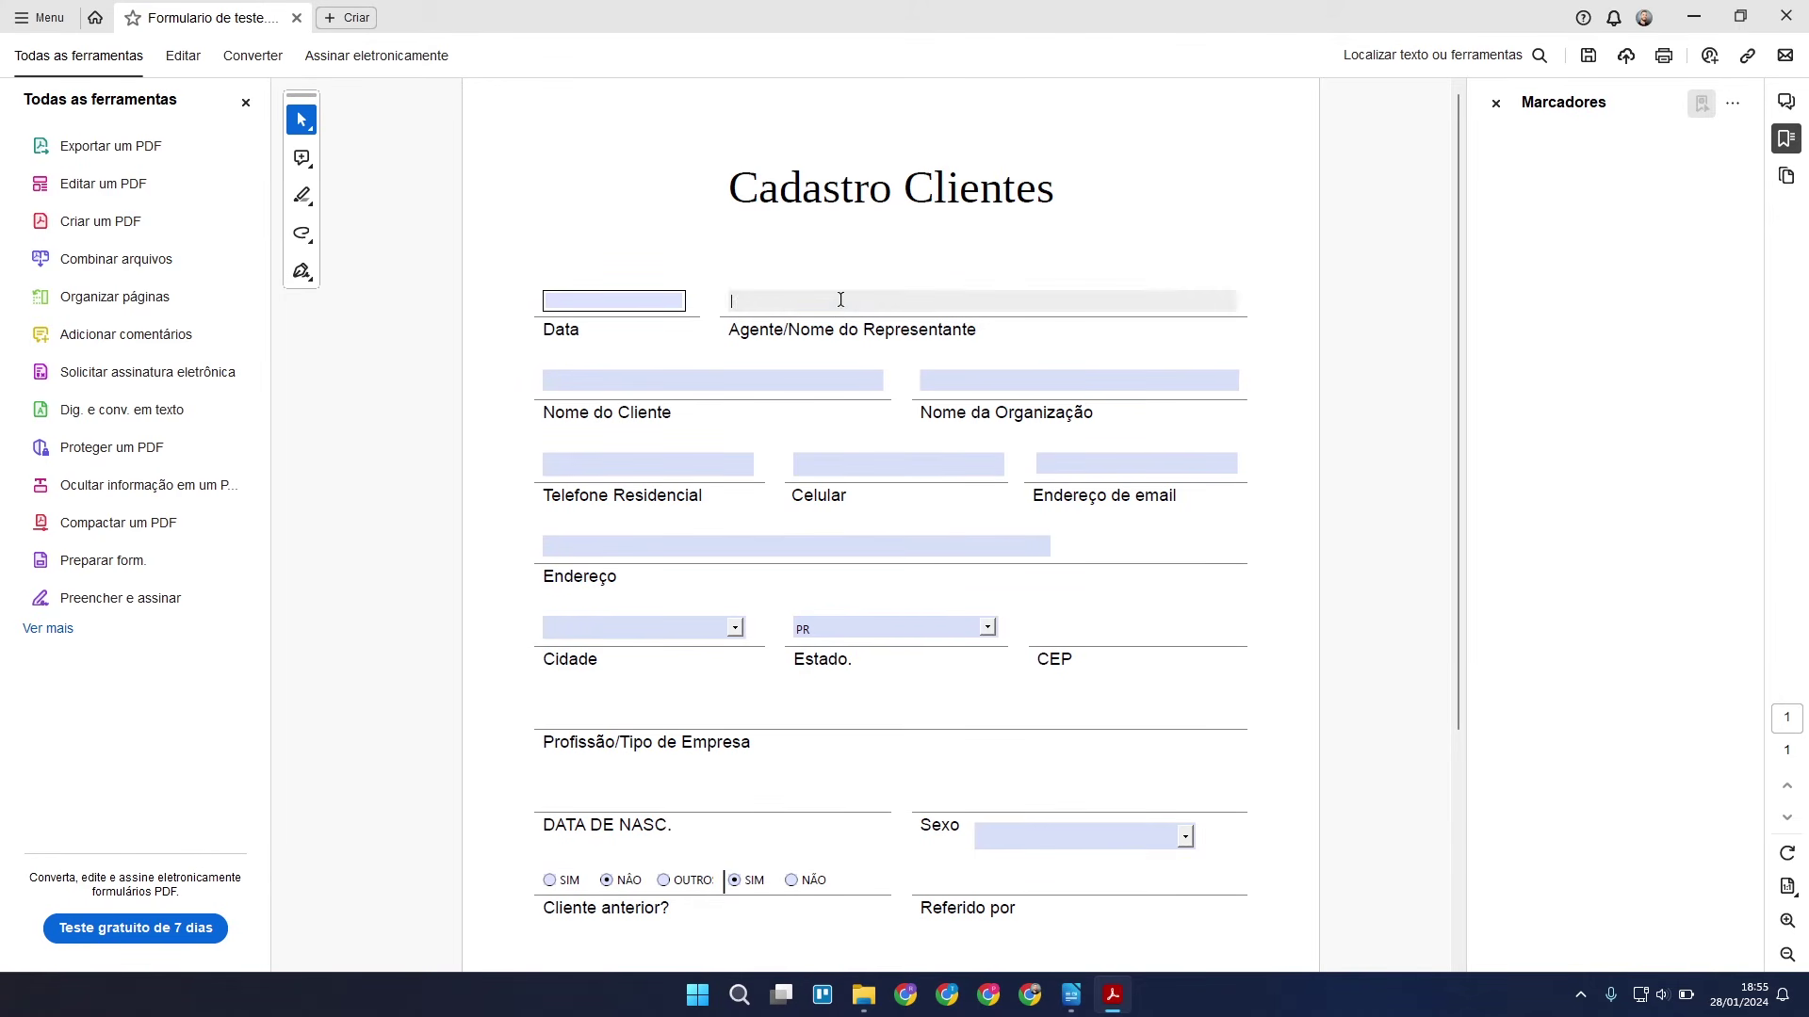
left_click(650, 299)
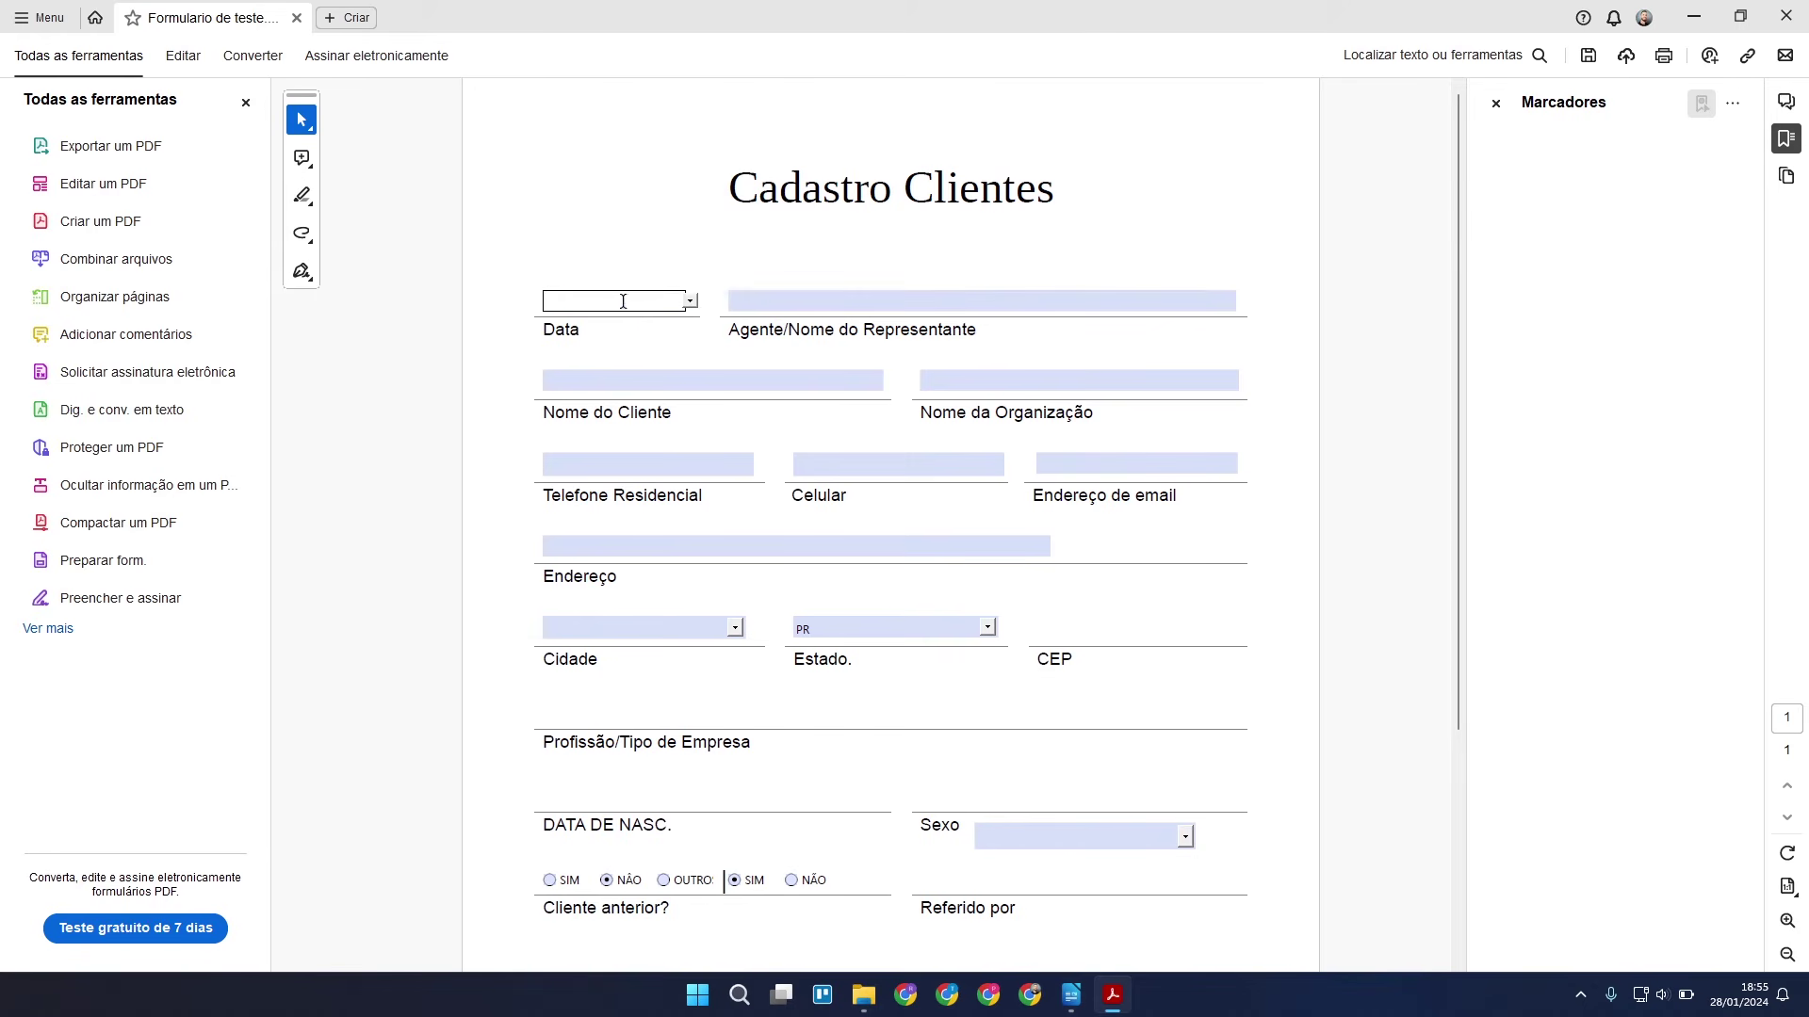
left_click(690, 302)
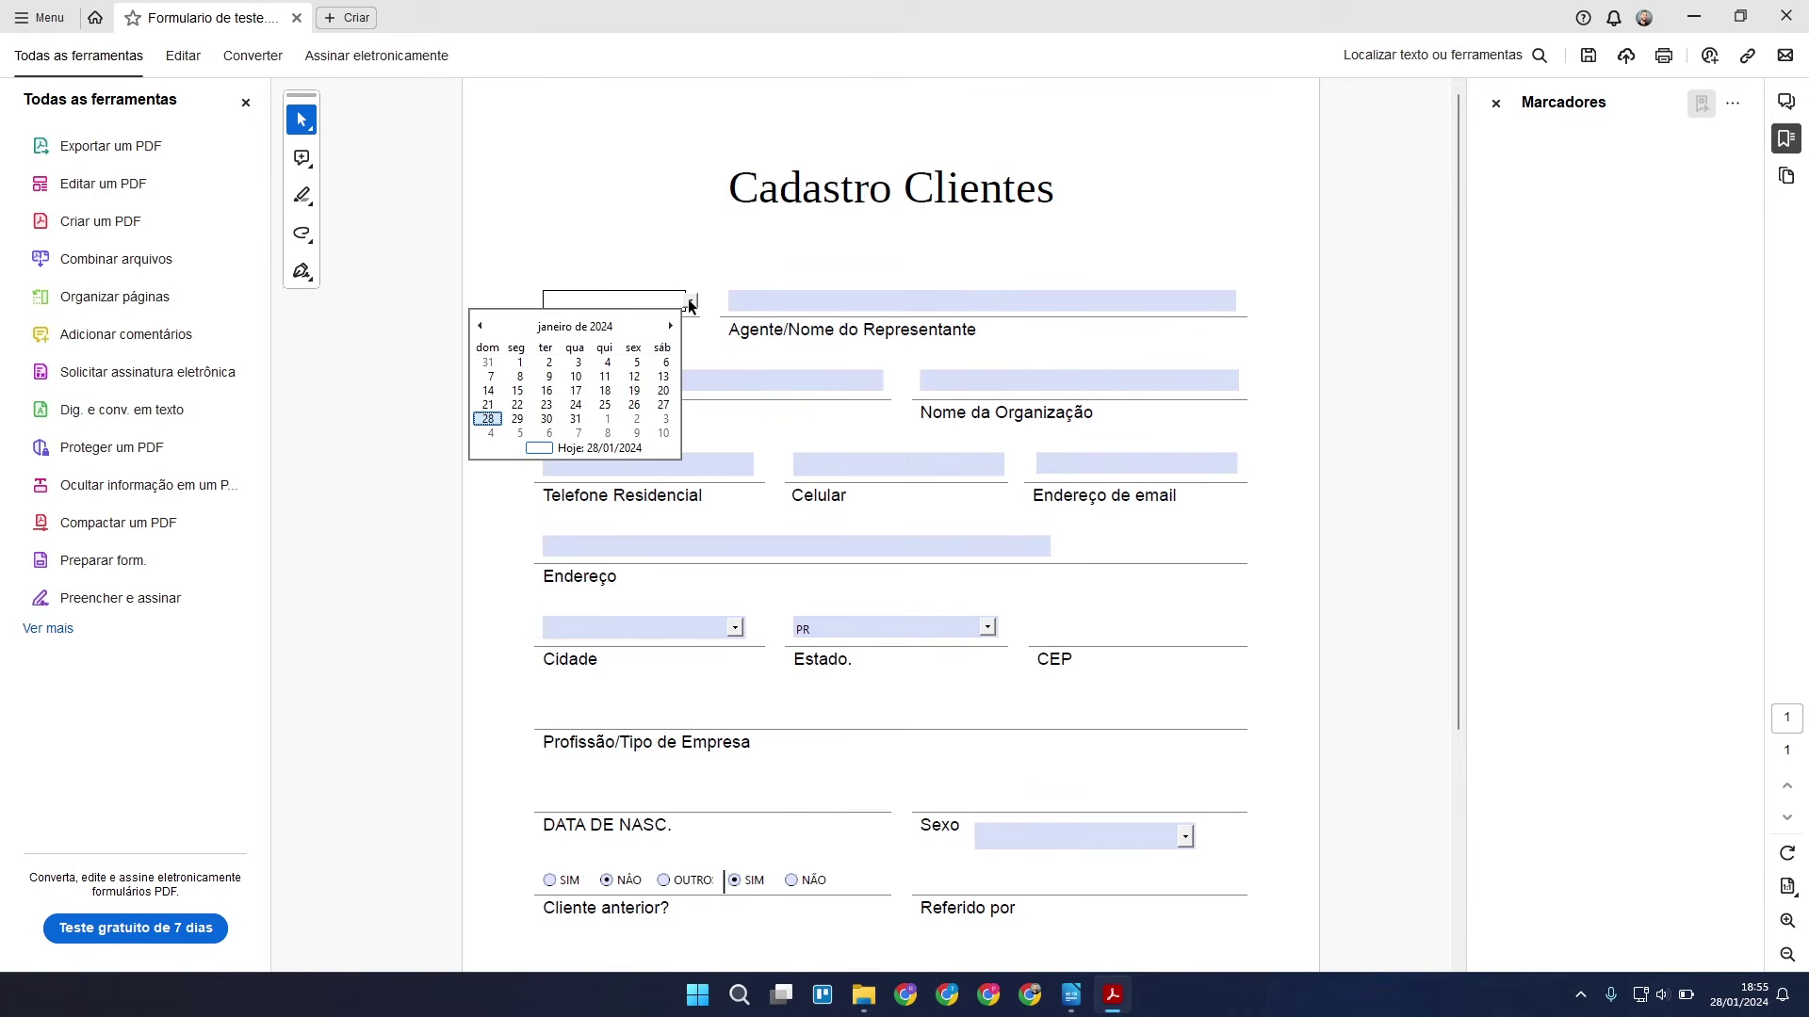
left_click(546, 390)
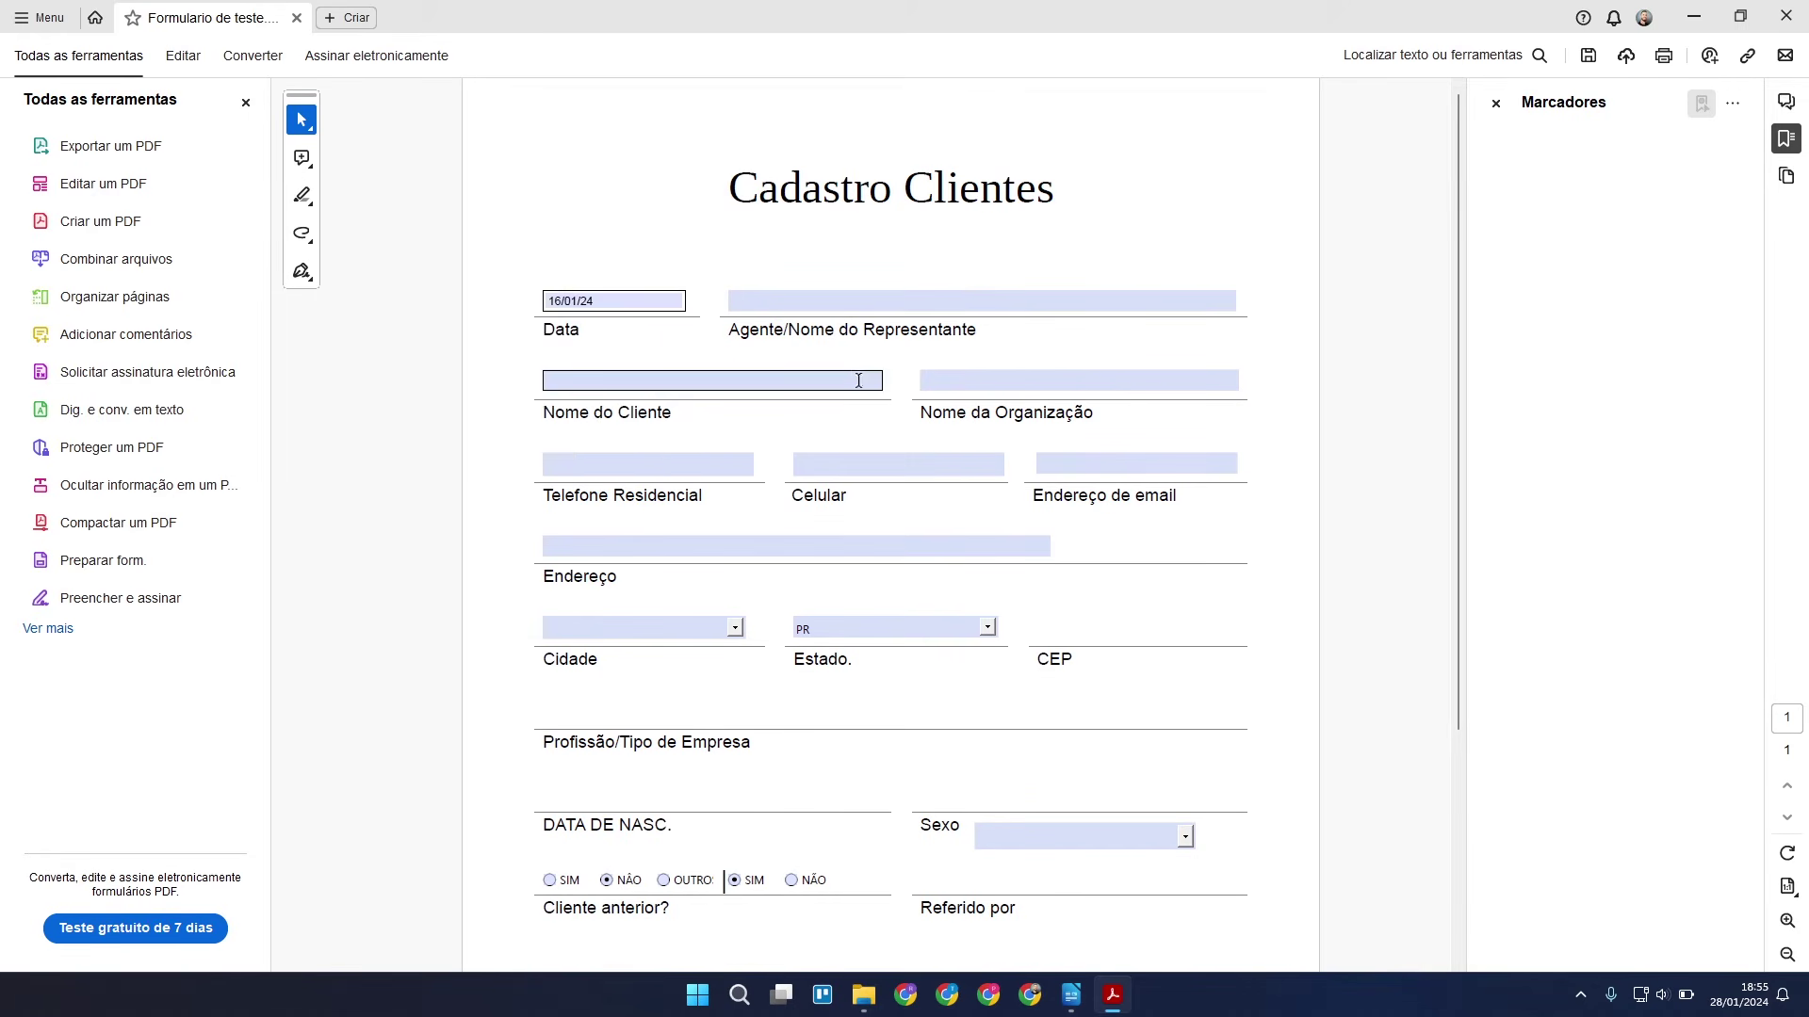
Fill in the representative's and the client's names, and enter "company sa" as Nome da Organização.
left_click(825, 303)
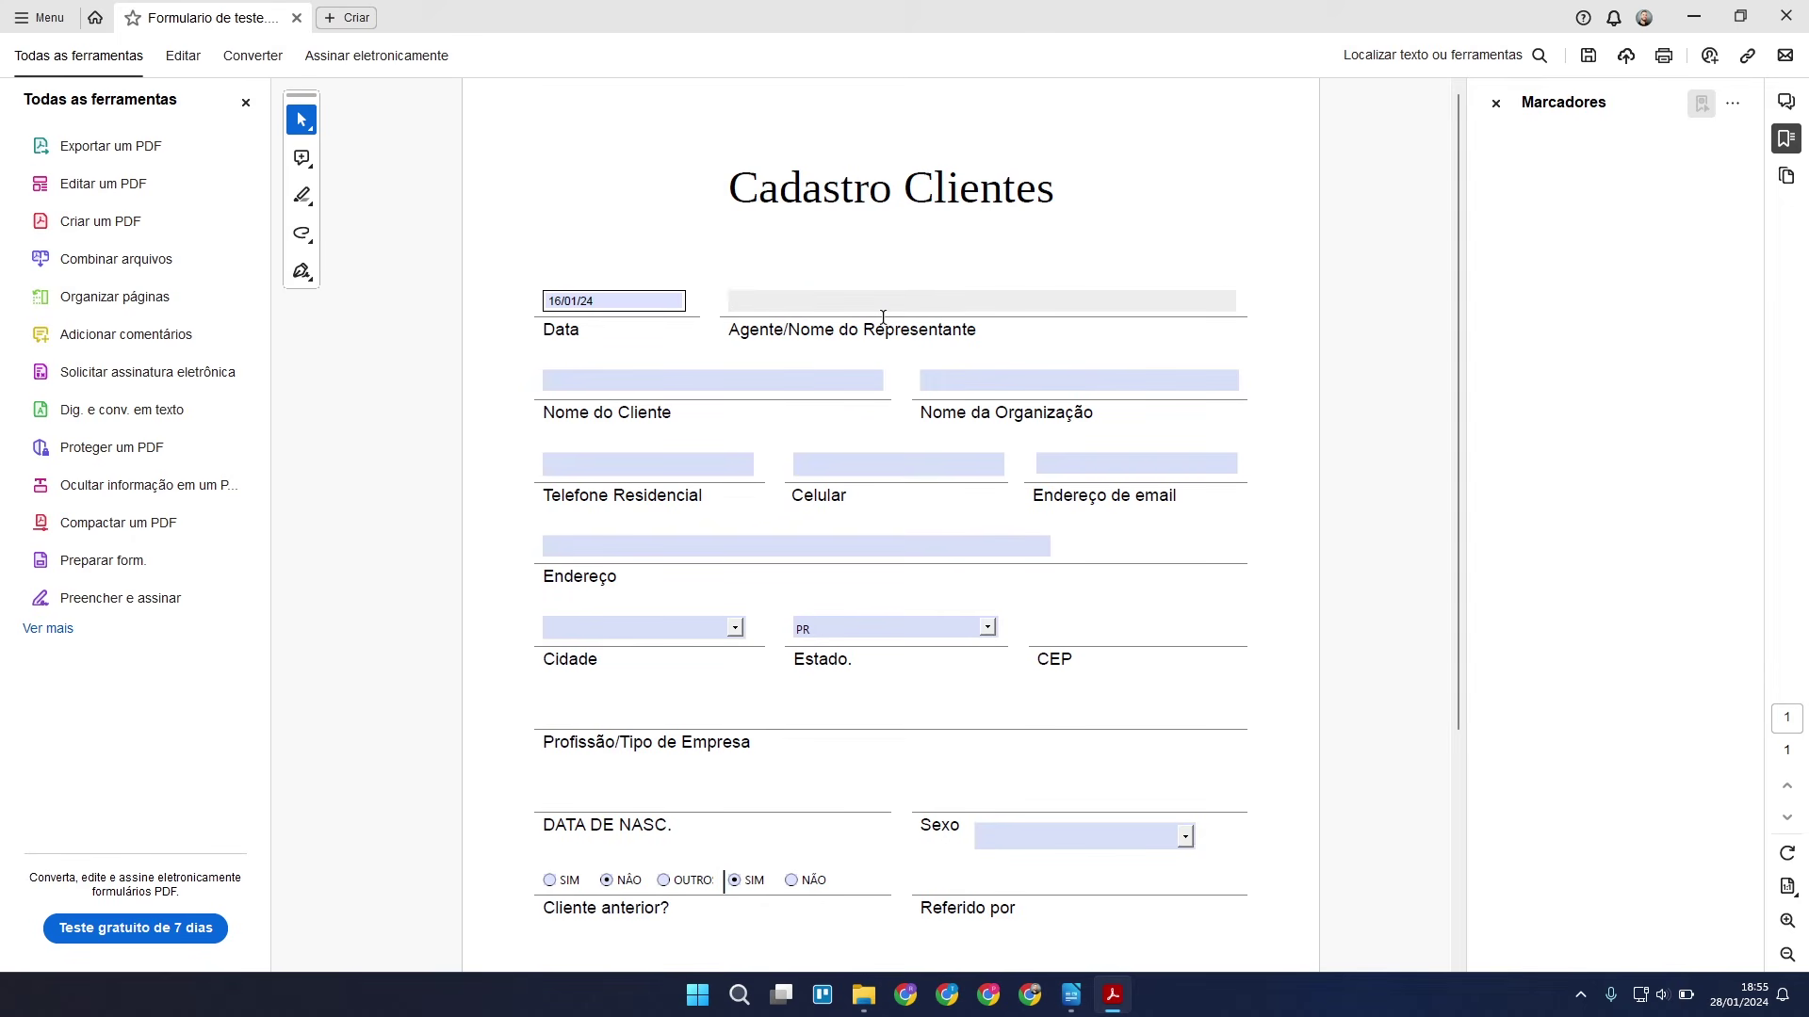
type("João")
left_click(806, 381)
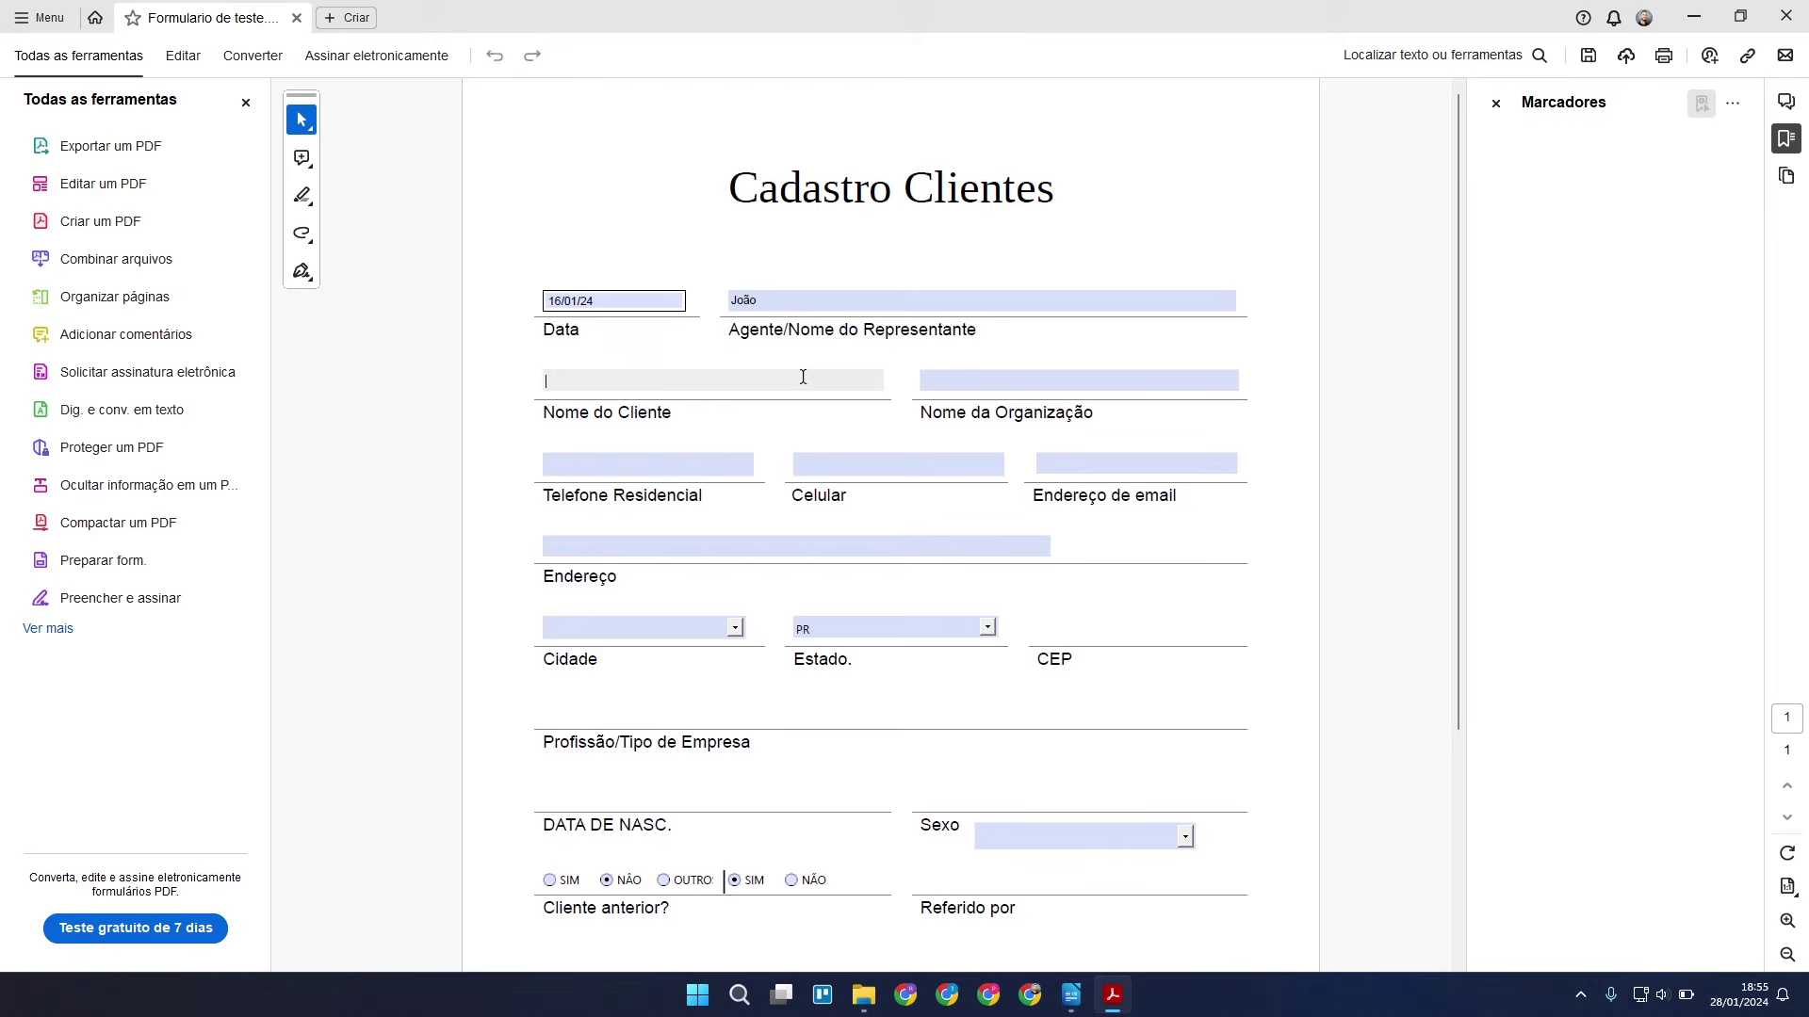
left_click(973, 386)
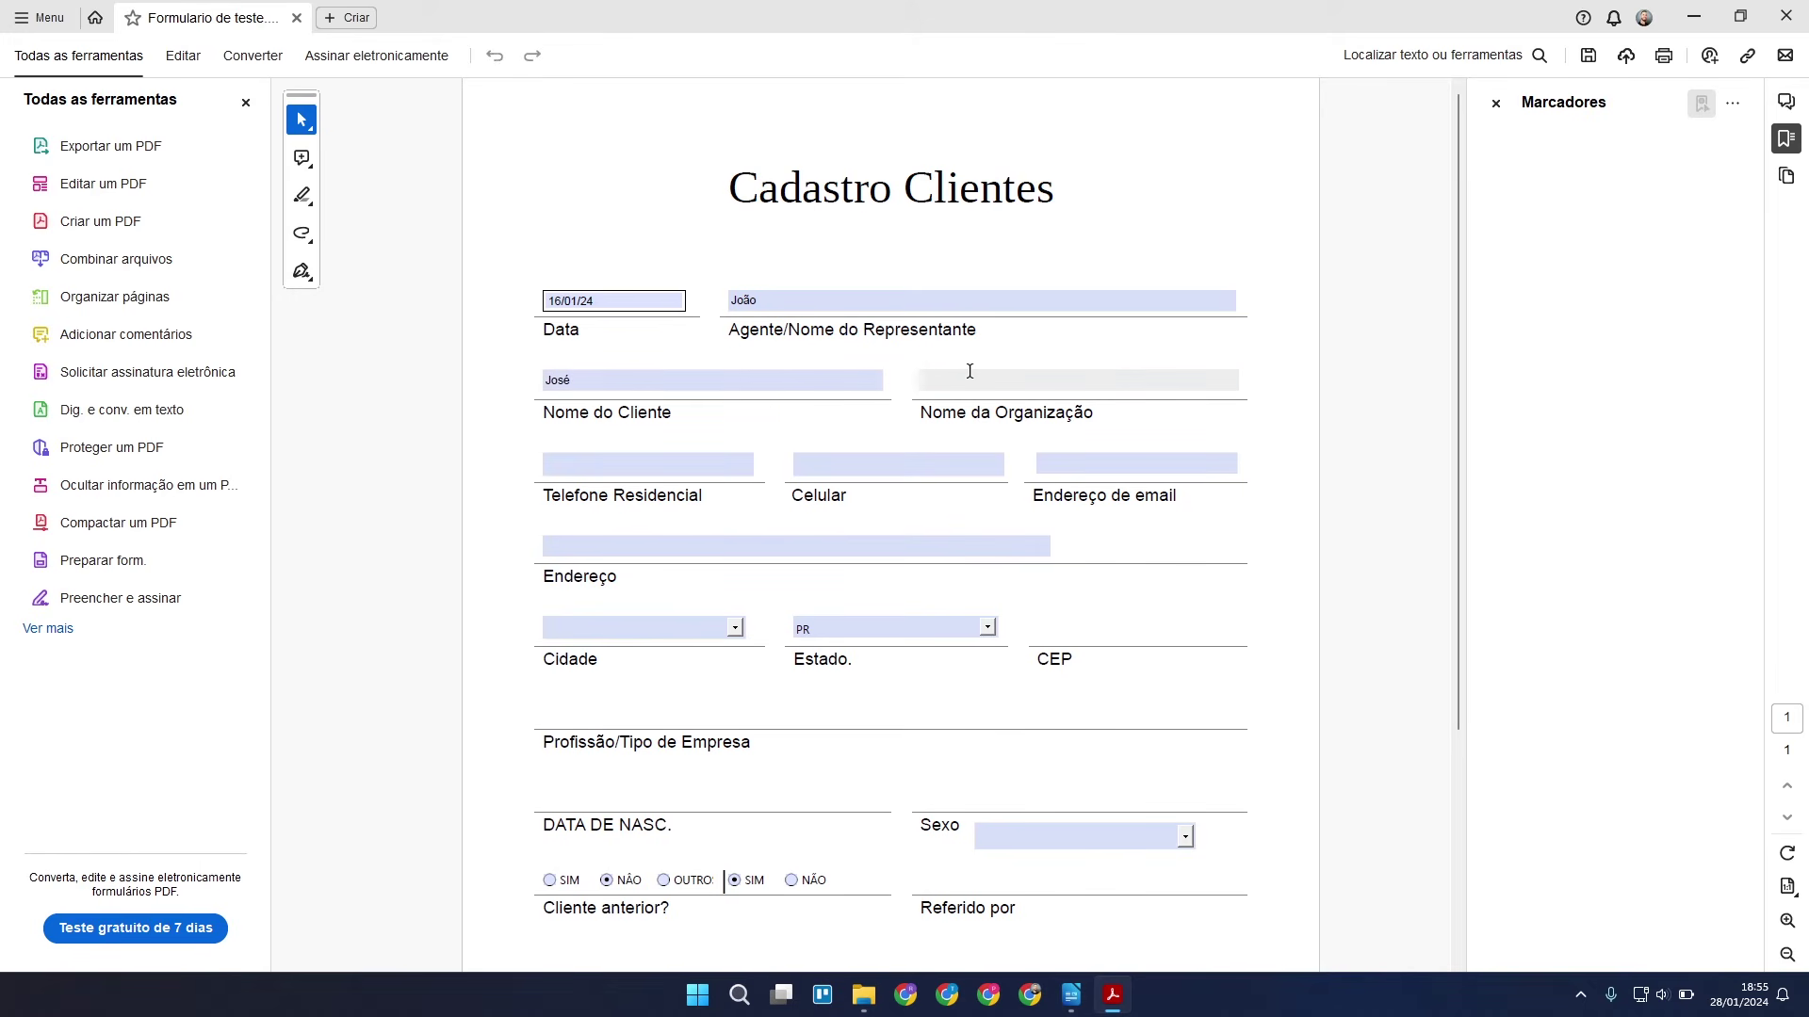
type("company sa")
Enter a home phone number in Telefone Residencial and pass over the Celular field without filling it in.
left_click(677, 465)
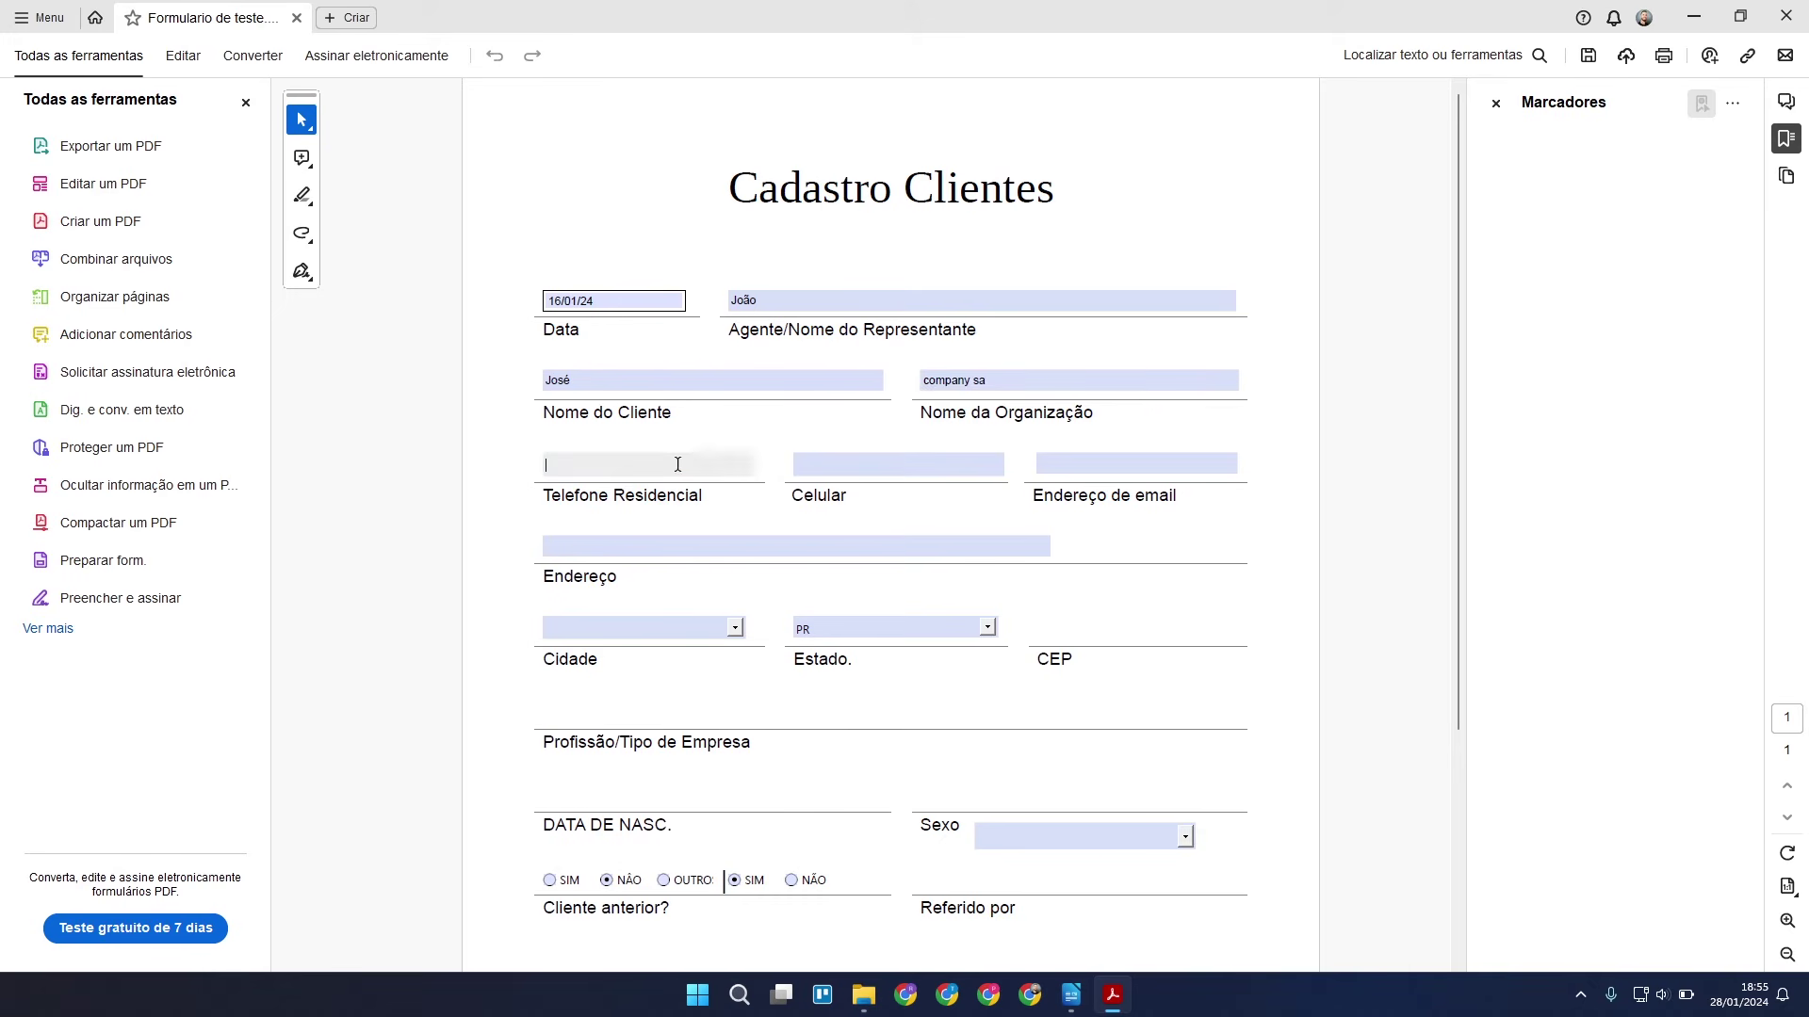
key("Tab")
key("Tab")
key("Tab")
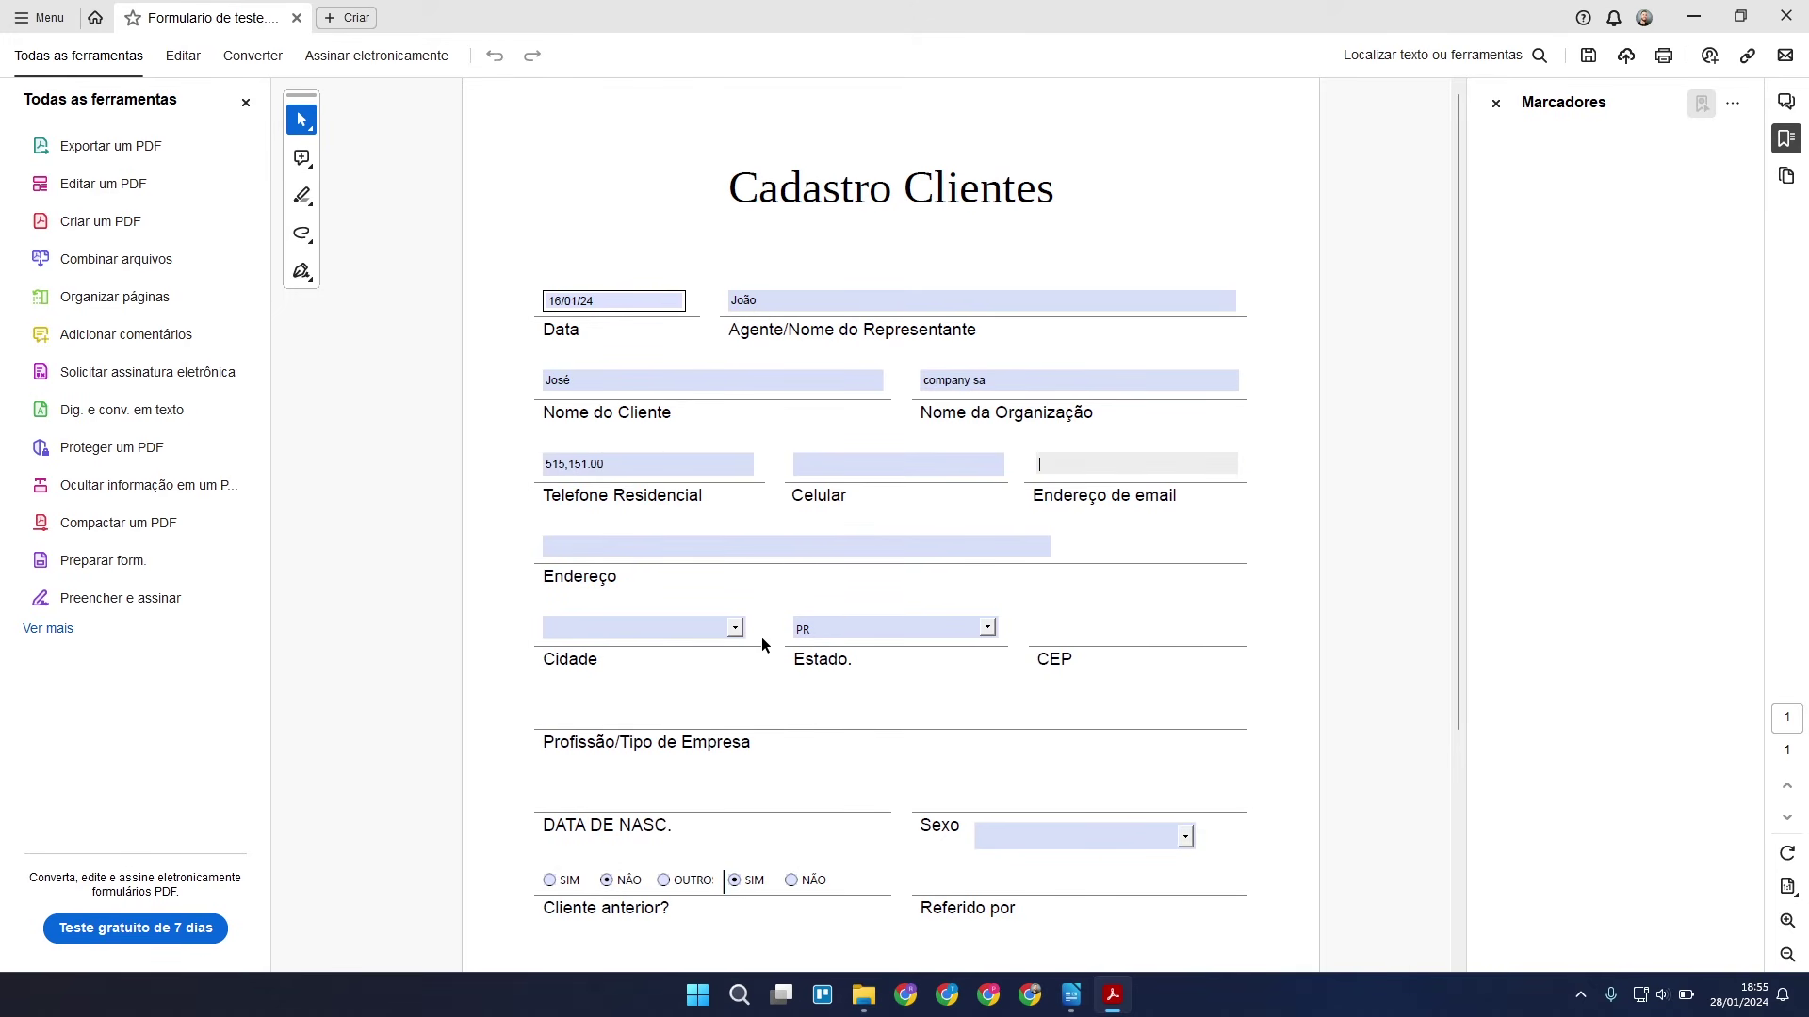
Choose RJ as the Estado and check the other states offered in its list.
scroll(761, 637, "down", 1)
left_click(970, 584)
left_click(986, 582)
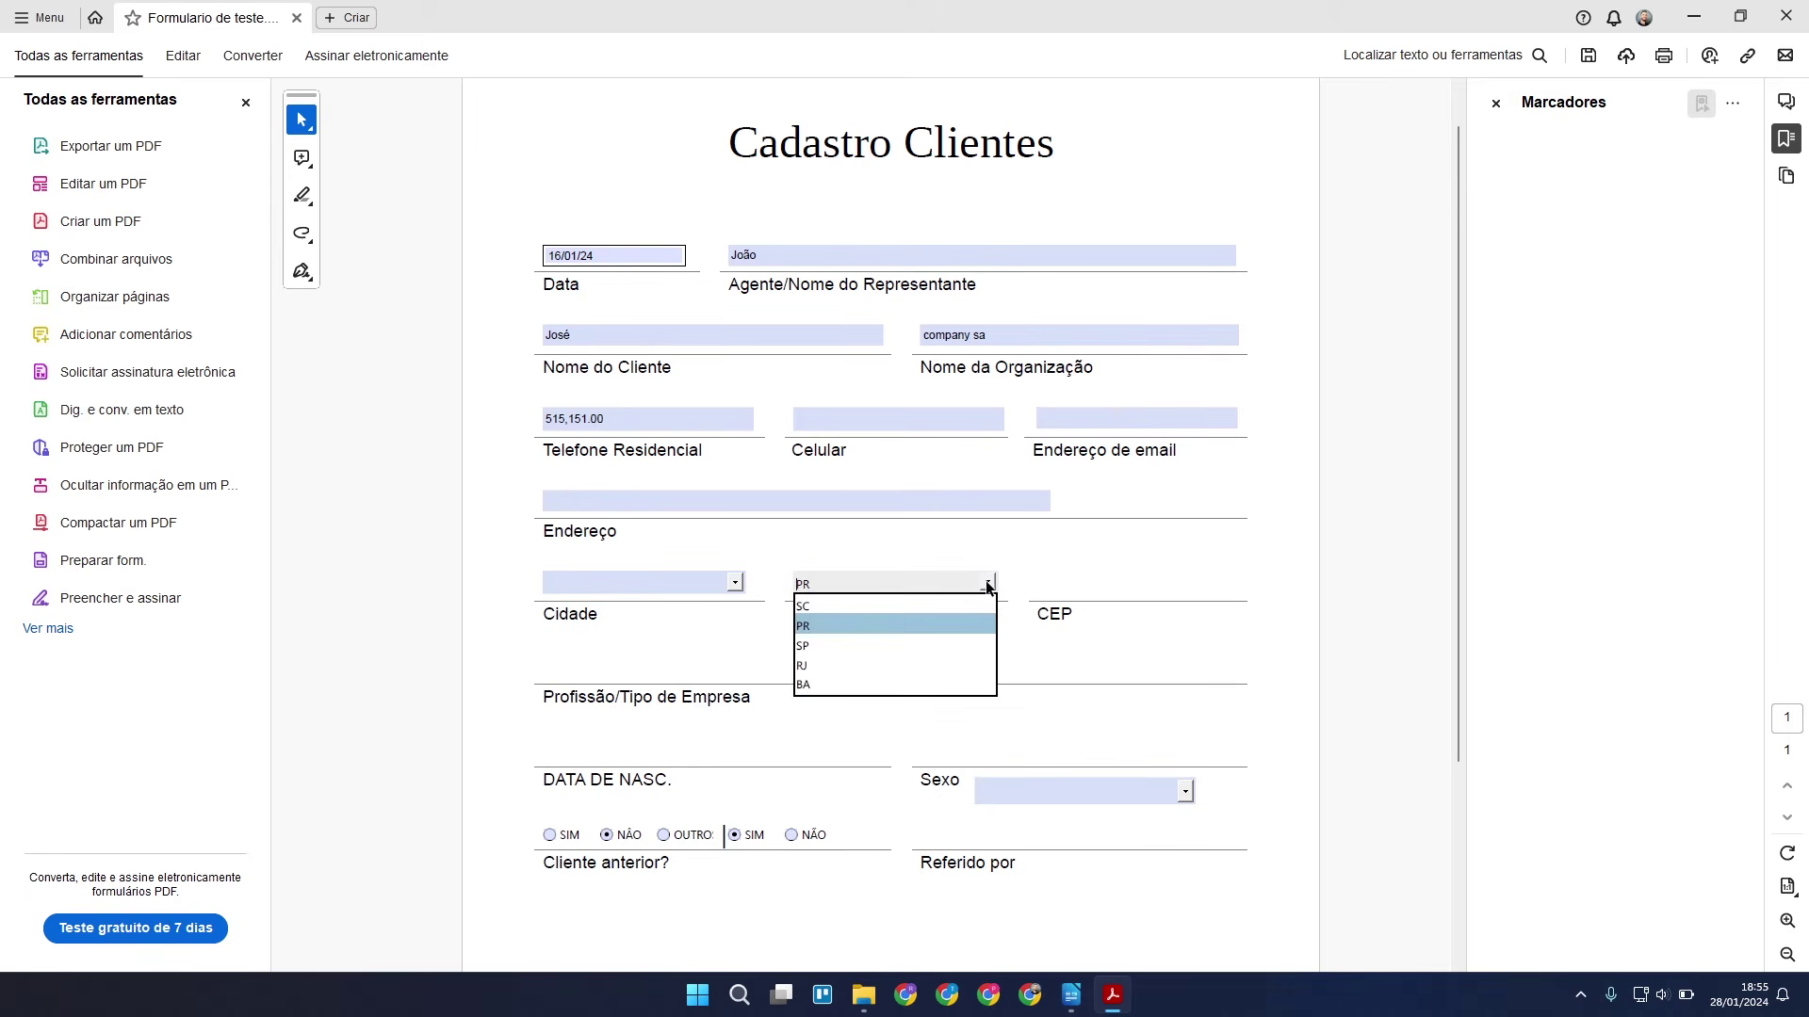
left_click(895, 665)
left_click(986, 582)
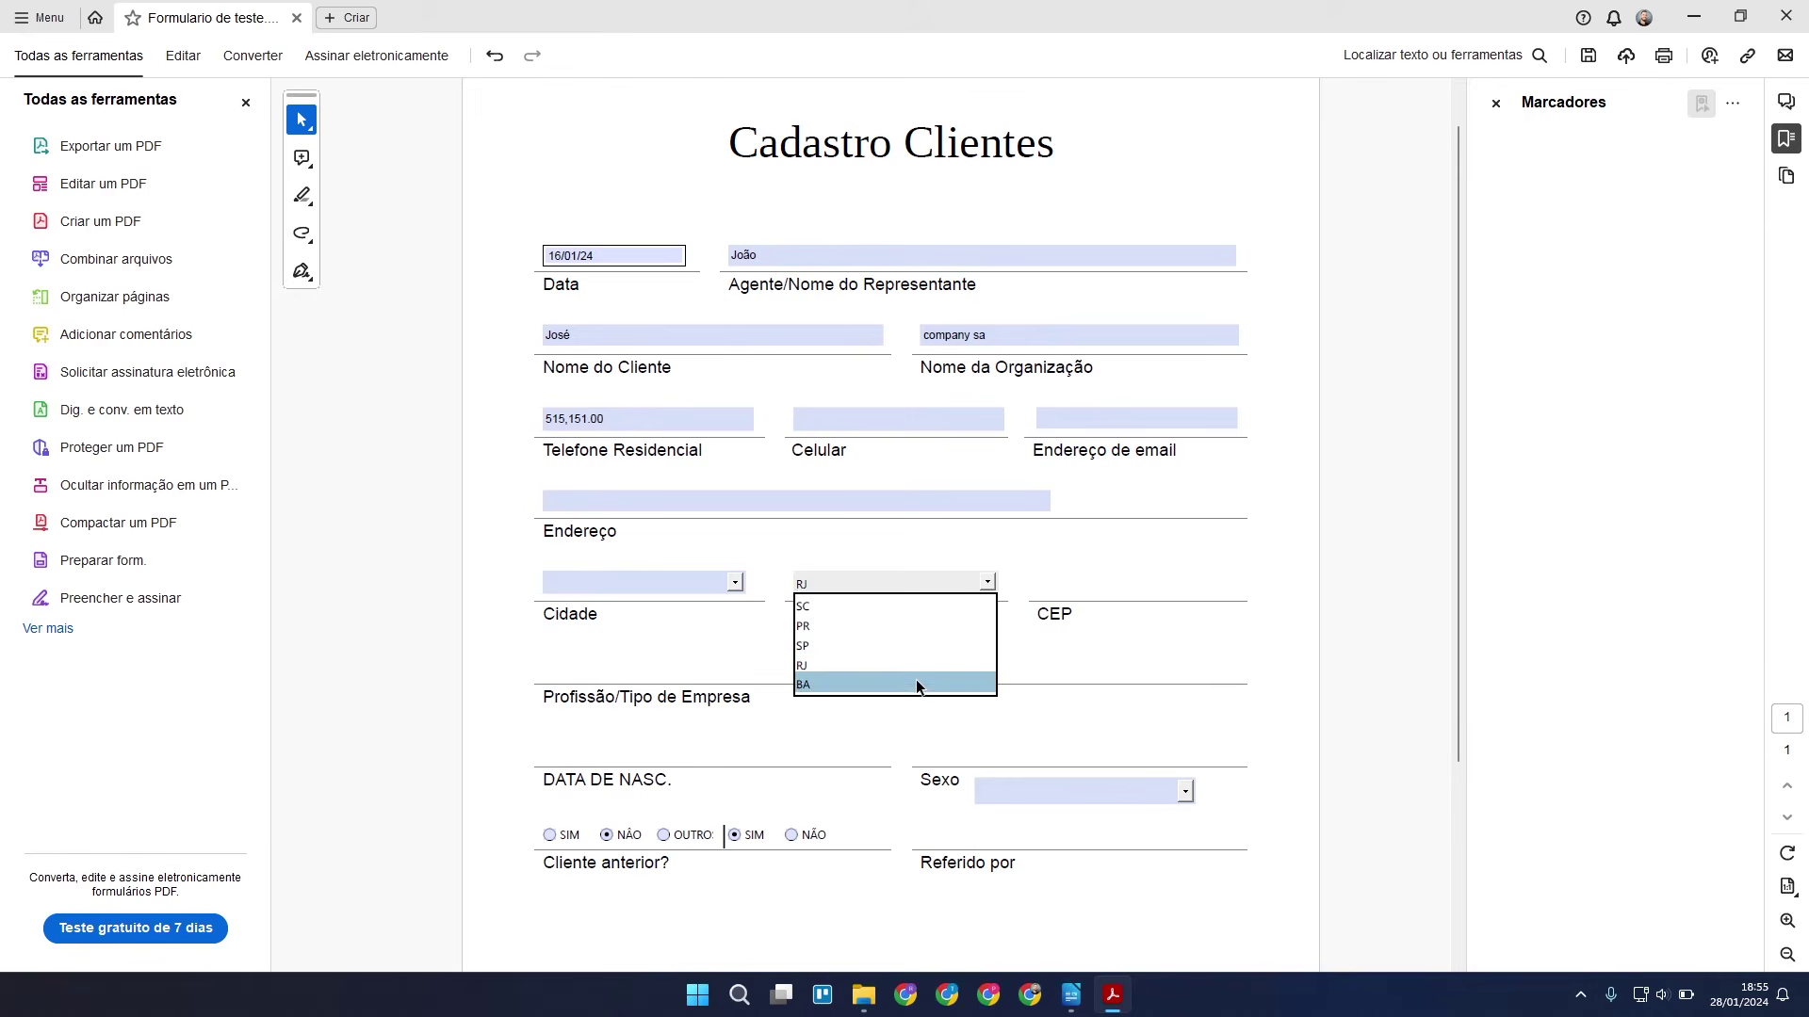
scroll(916, 680, "up", 1)
left_click(836, 704)
Pick "cidade b" in the Cidade combo box and overwrite it with the free text "asdasdasd".
left_click(735, 627)
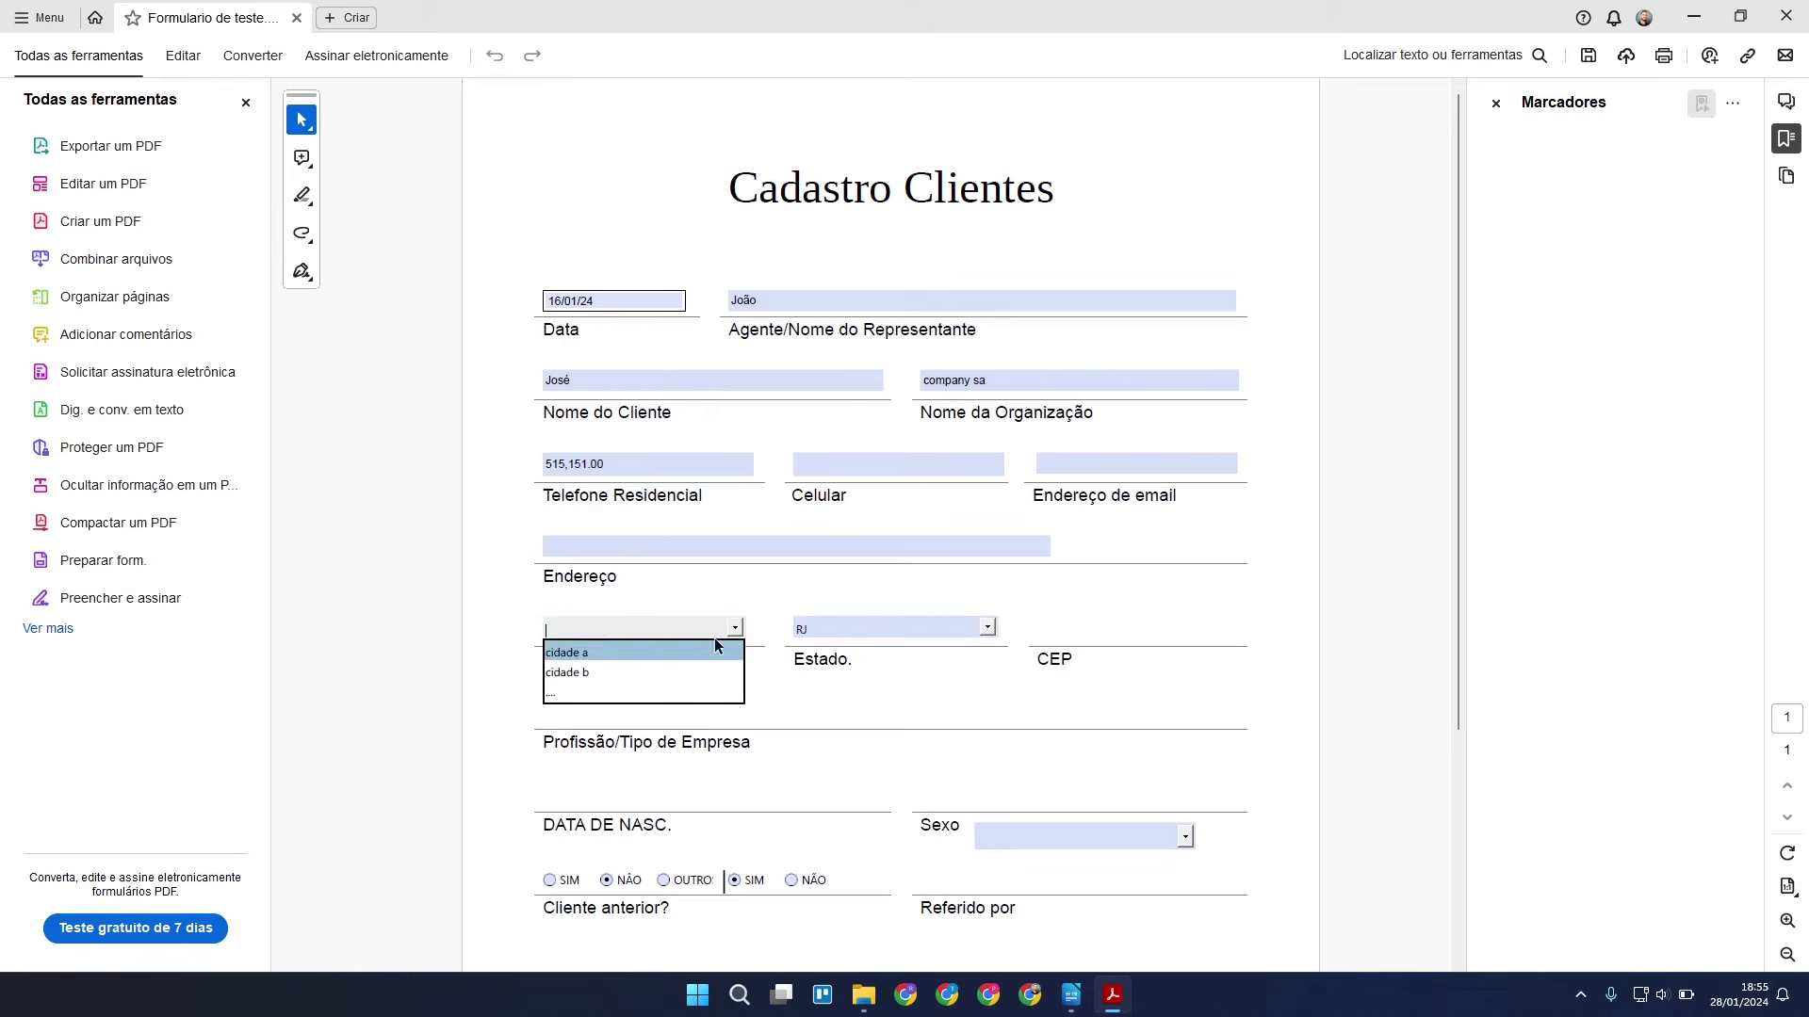
left_click(650, 670)
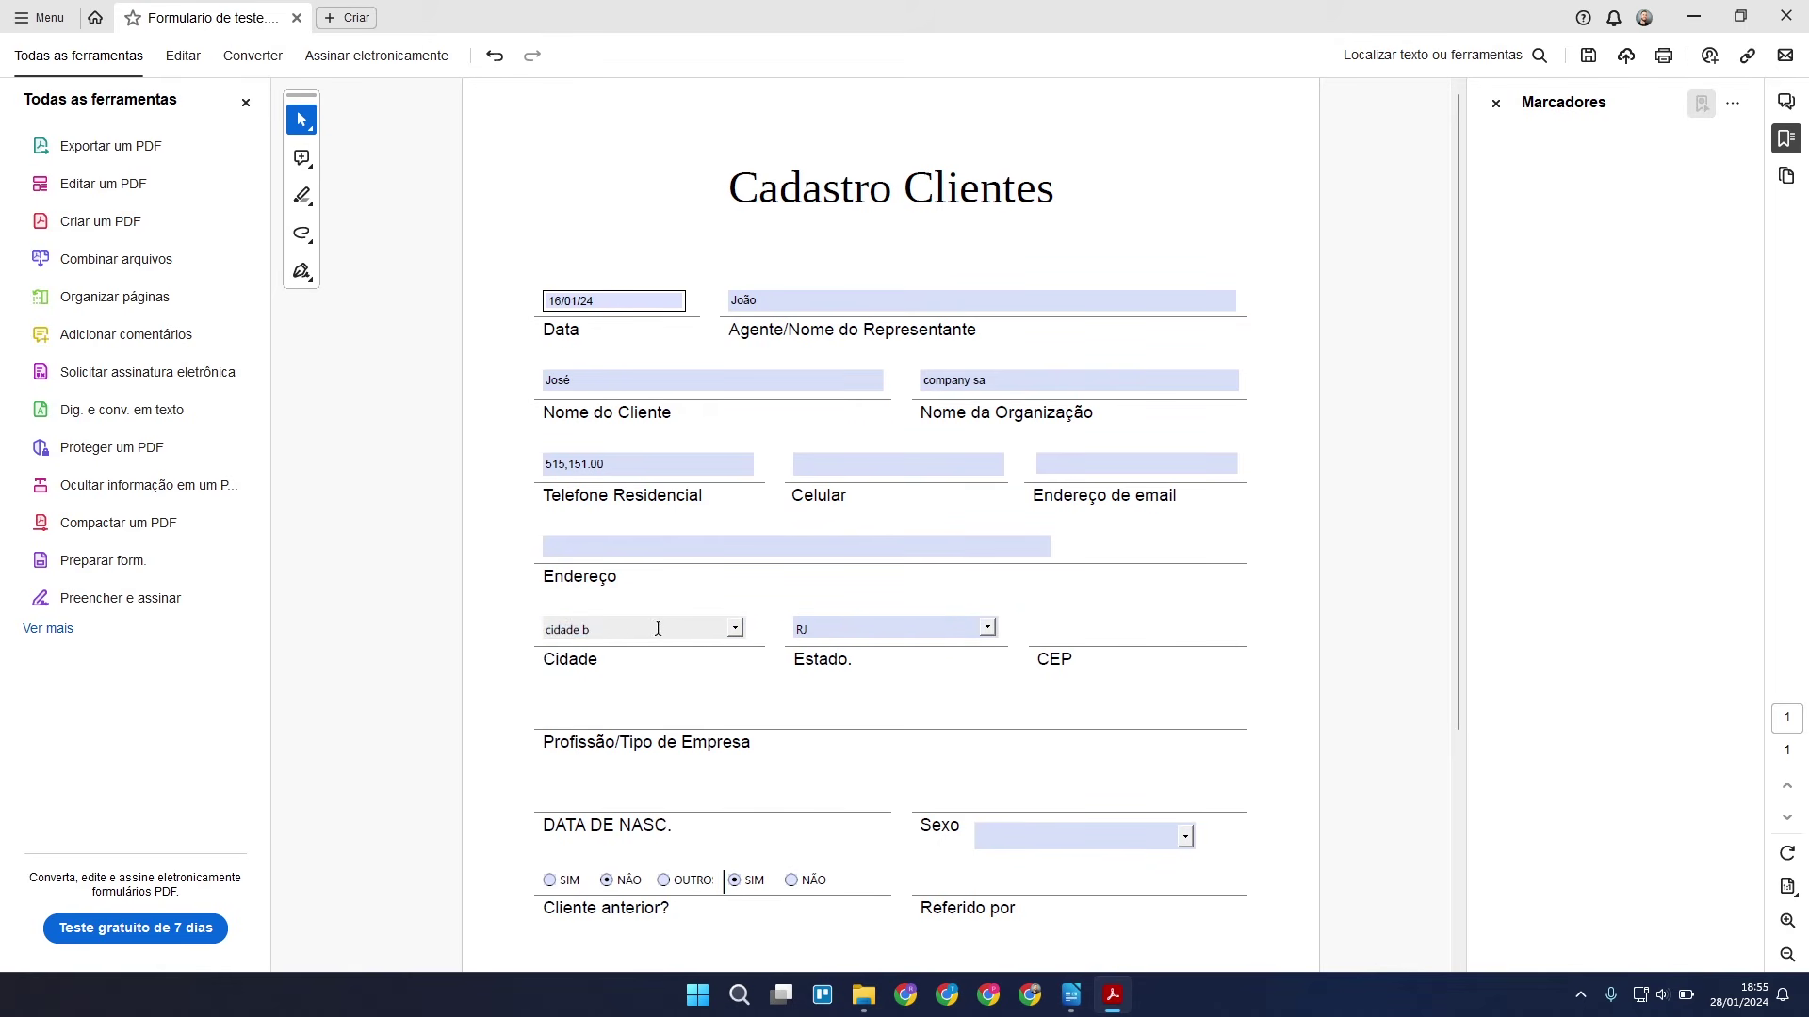
type("ssad")
key("ctrl+a")
type("asdasdasd")
Test the Cliente anterior? option buttons and leave NÃO selected in both groups.
scroll(579, 744, "down", 3)
left_click(552, 745)
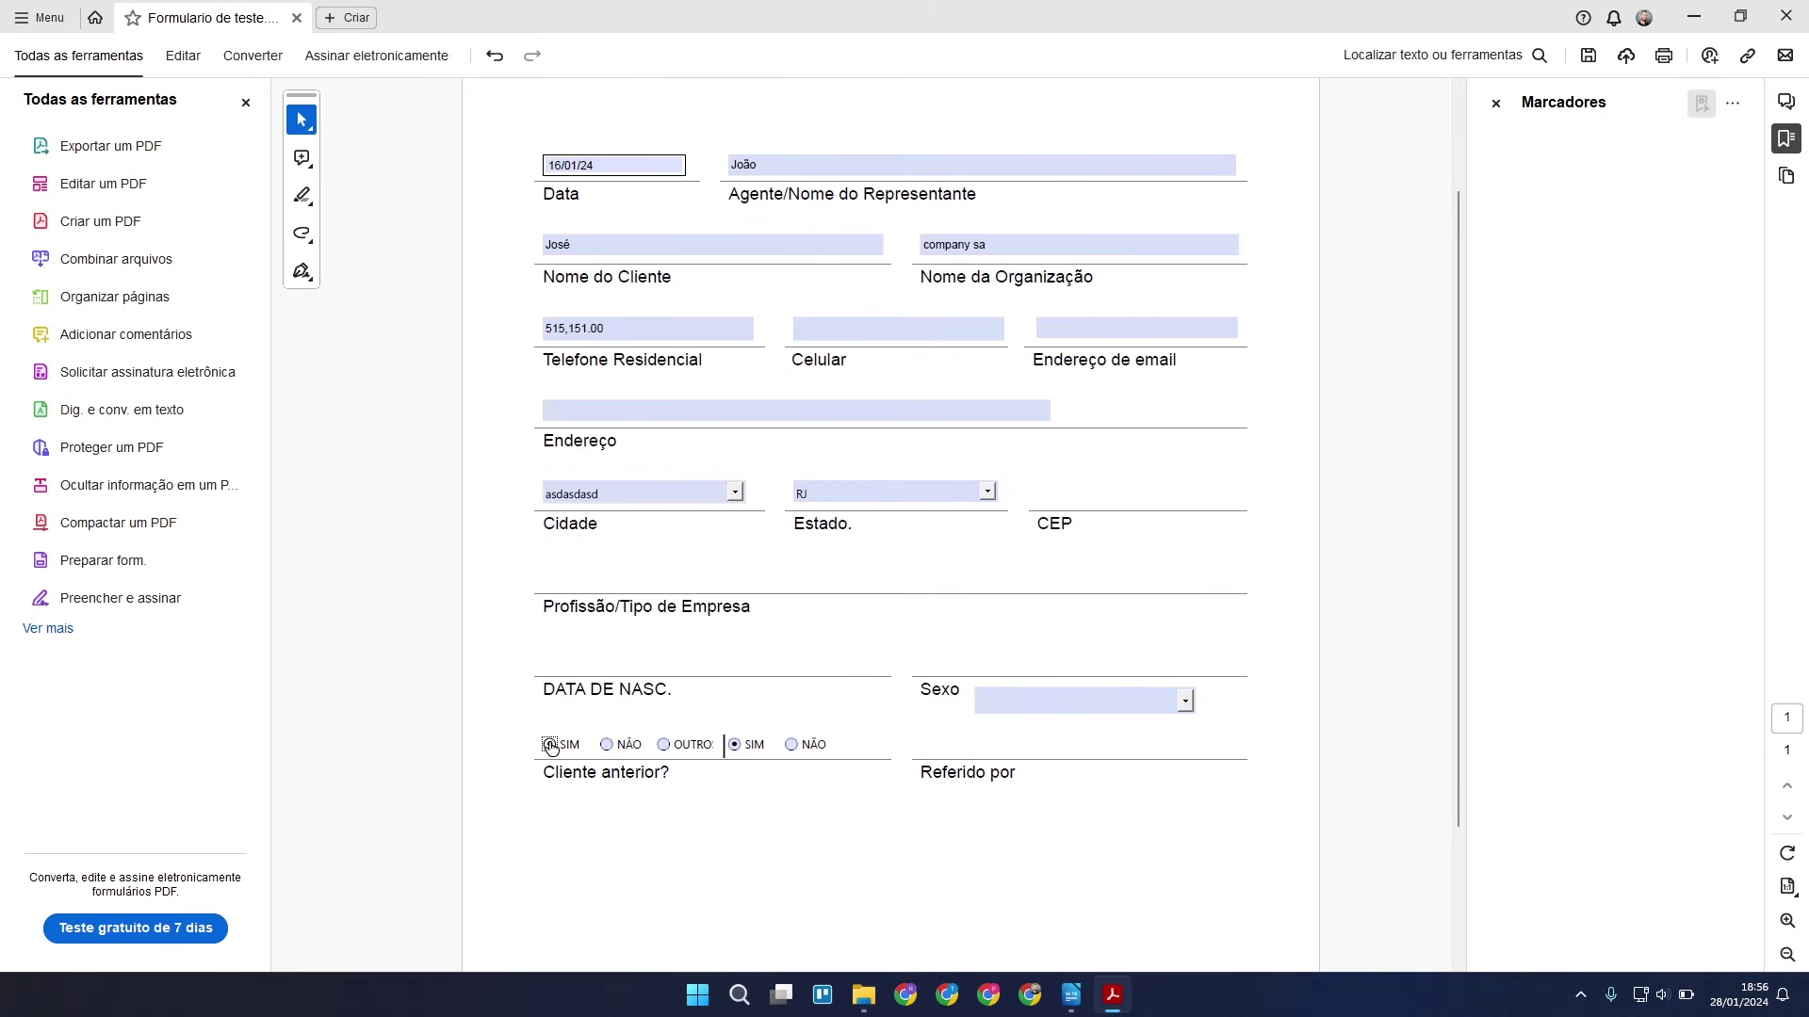
left_click(664, 745)
left_click(607, 745)
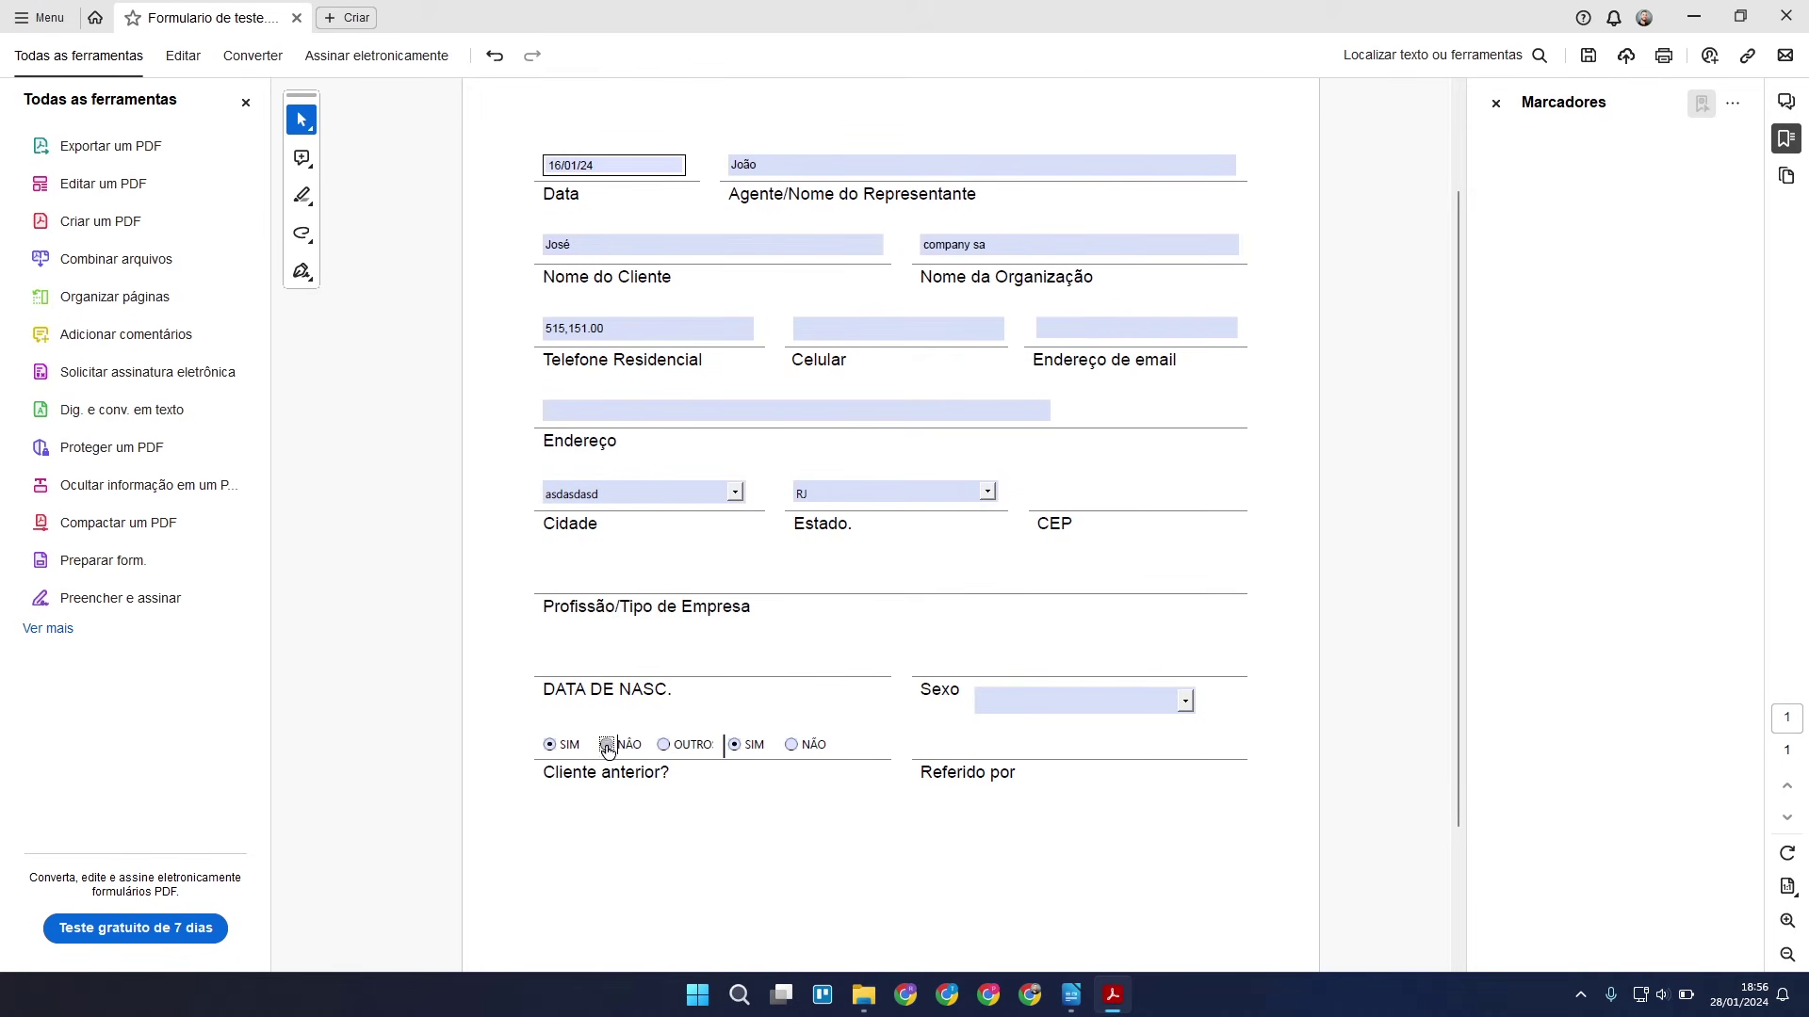
left_click(792, 745)
Choose Feminino in the Sexo list and review the filled form.
left_click(1184, 701)
left_click(1113, 727)
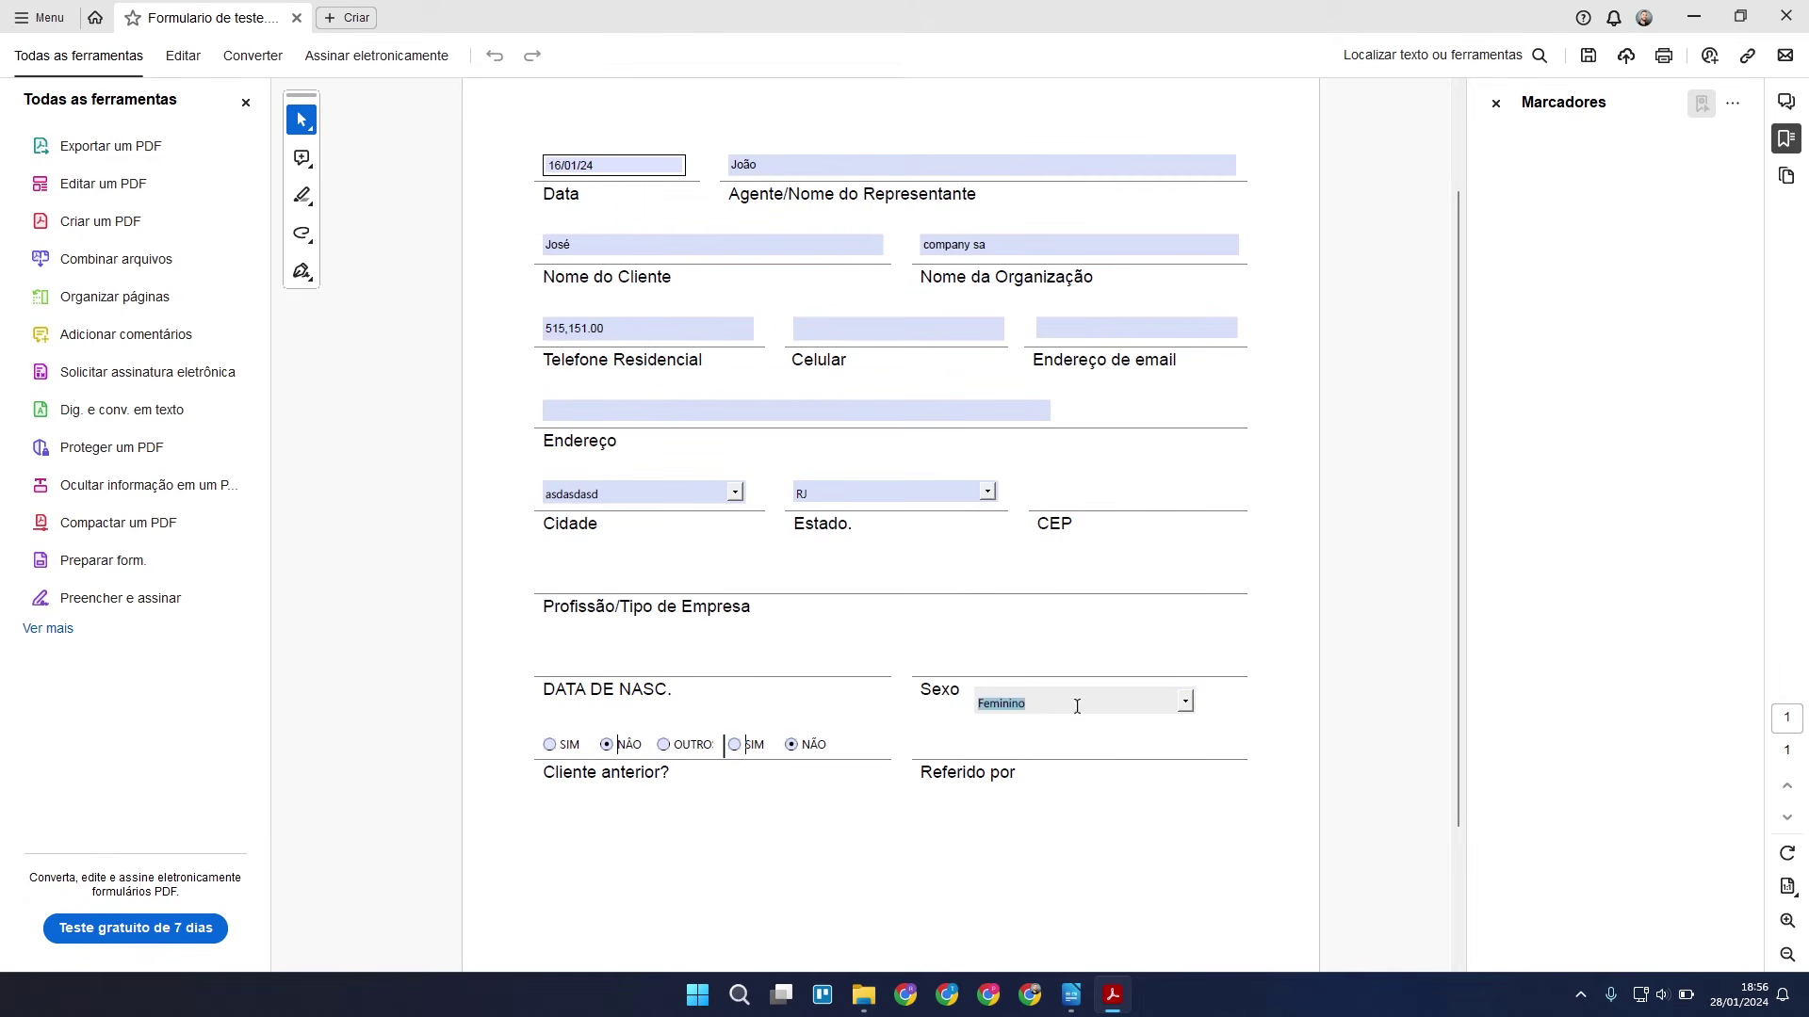
scroll(1092, 733, "down", 2)
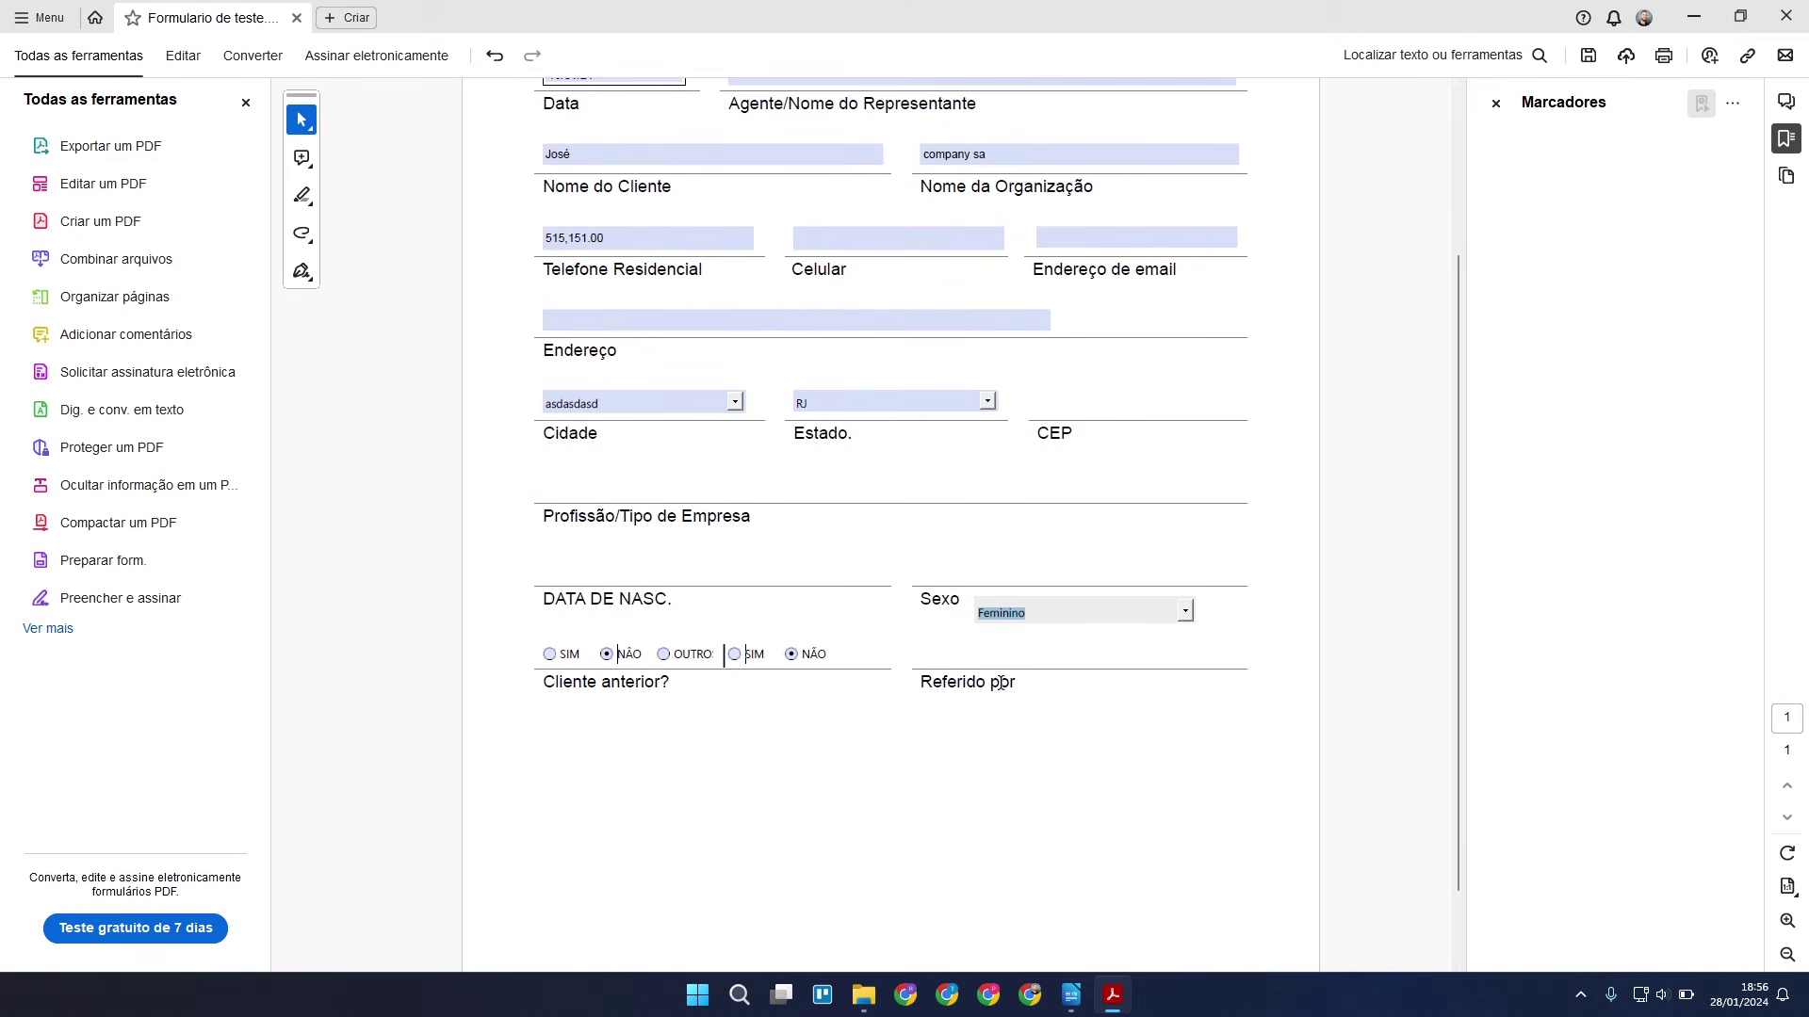
scroll(1001, 683, "up", 4)
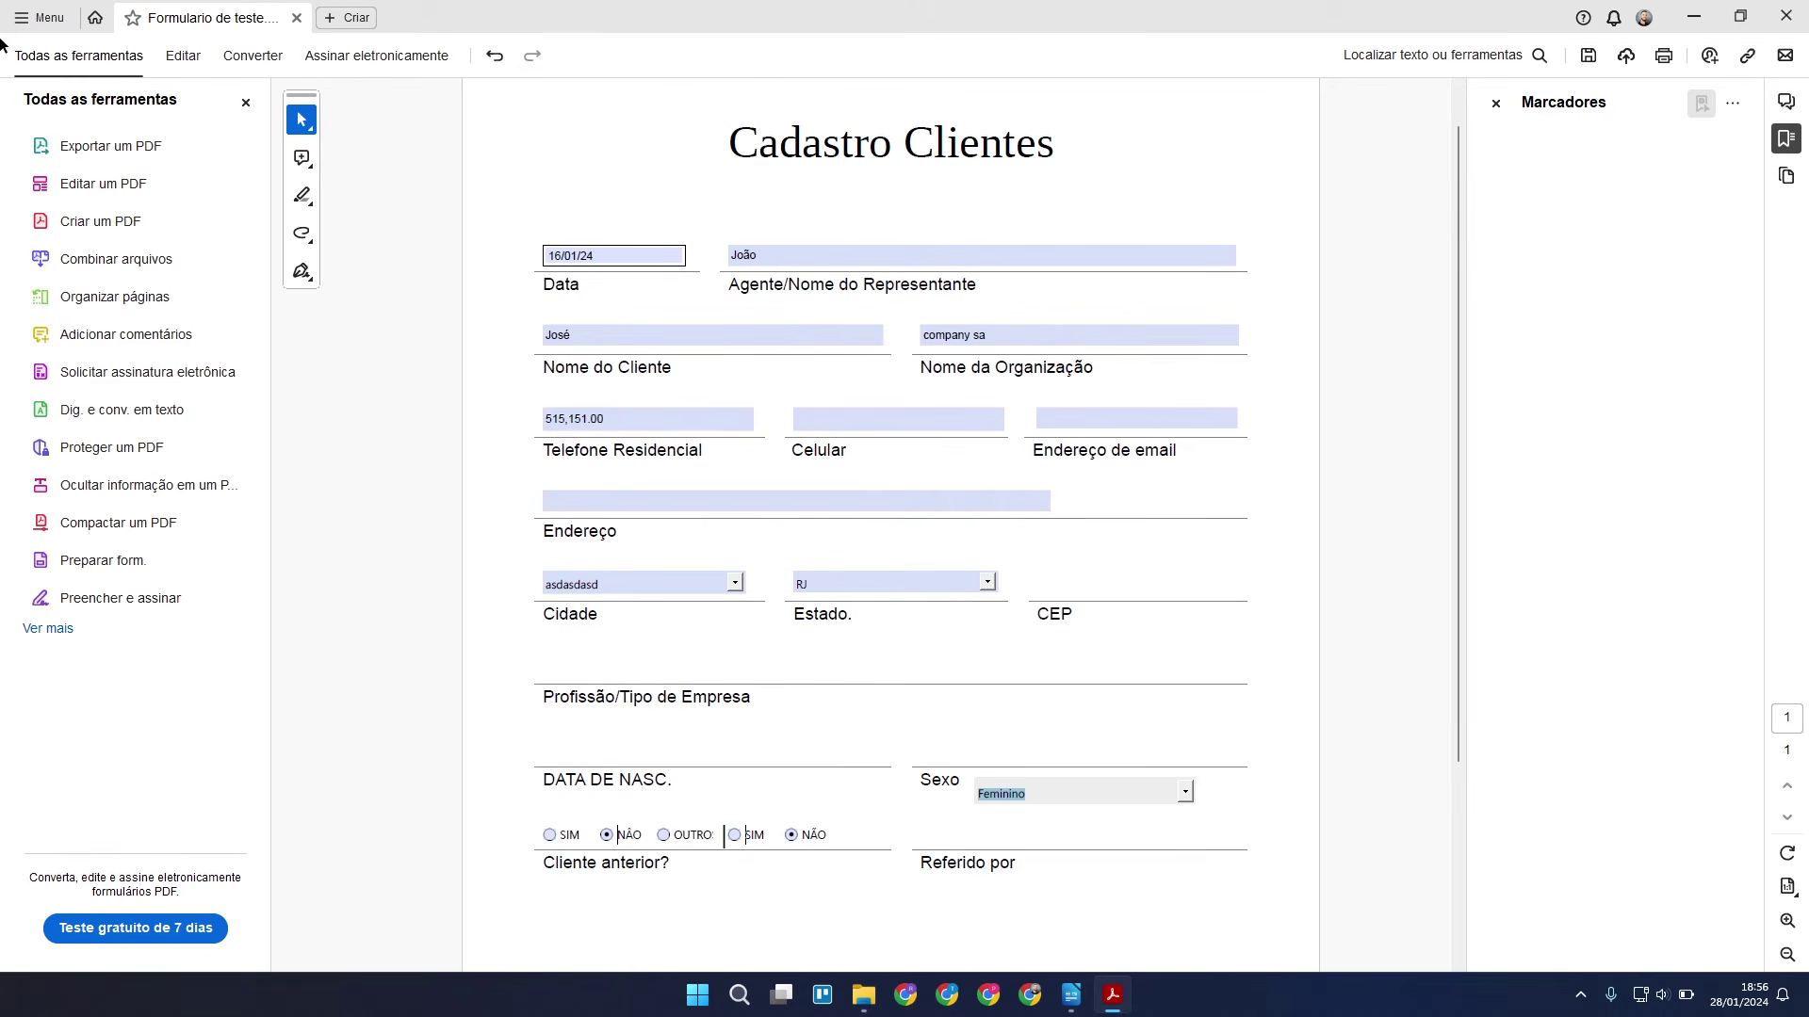
Save the filled form in the Documents folder as "Formulario de teste preenchido".
left_click(54, 19)
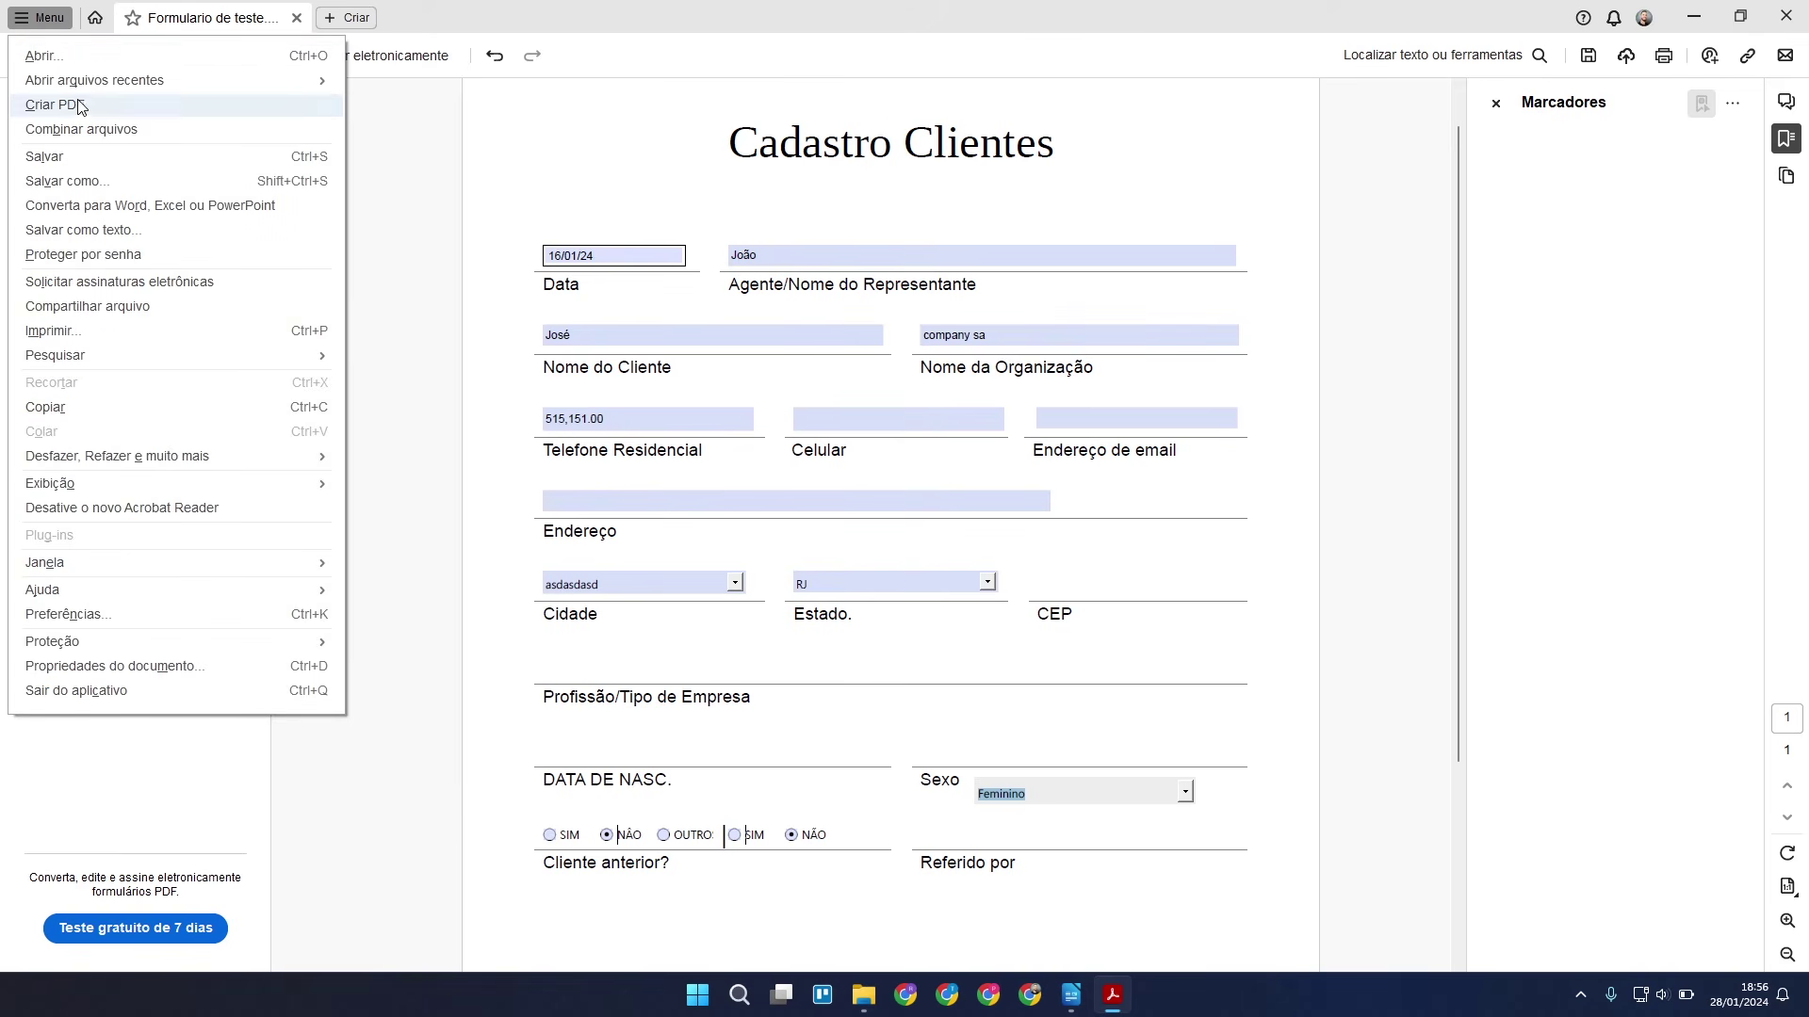
left_click(73, 160)
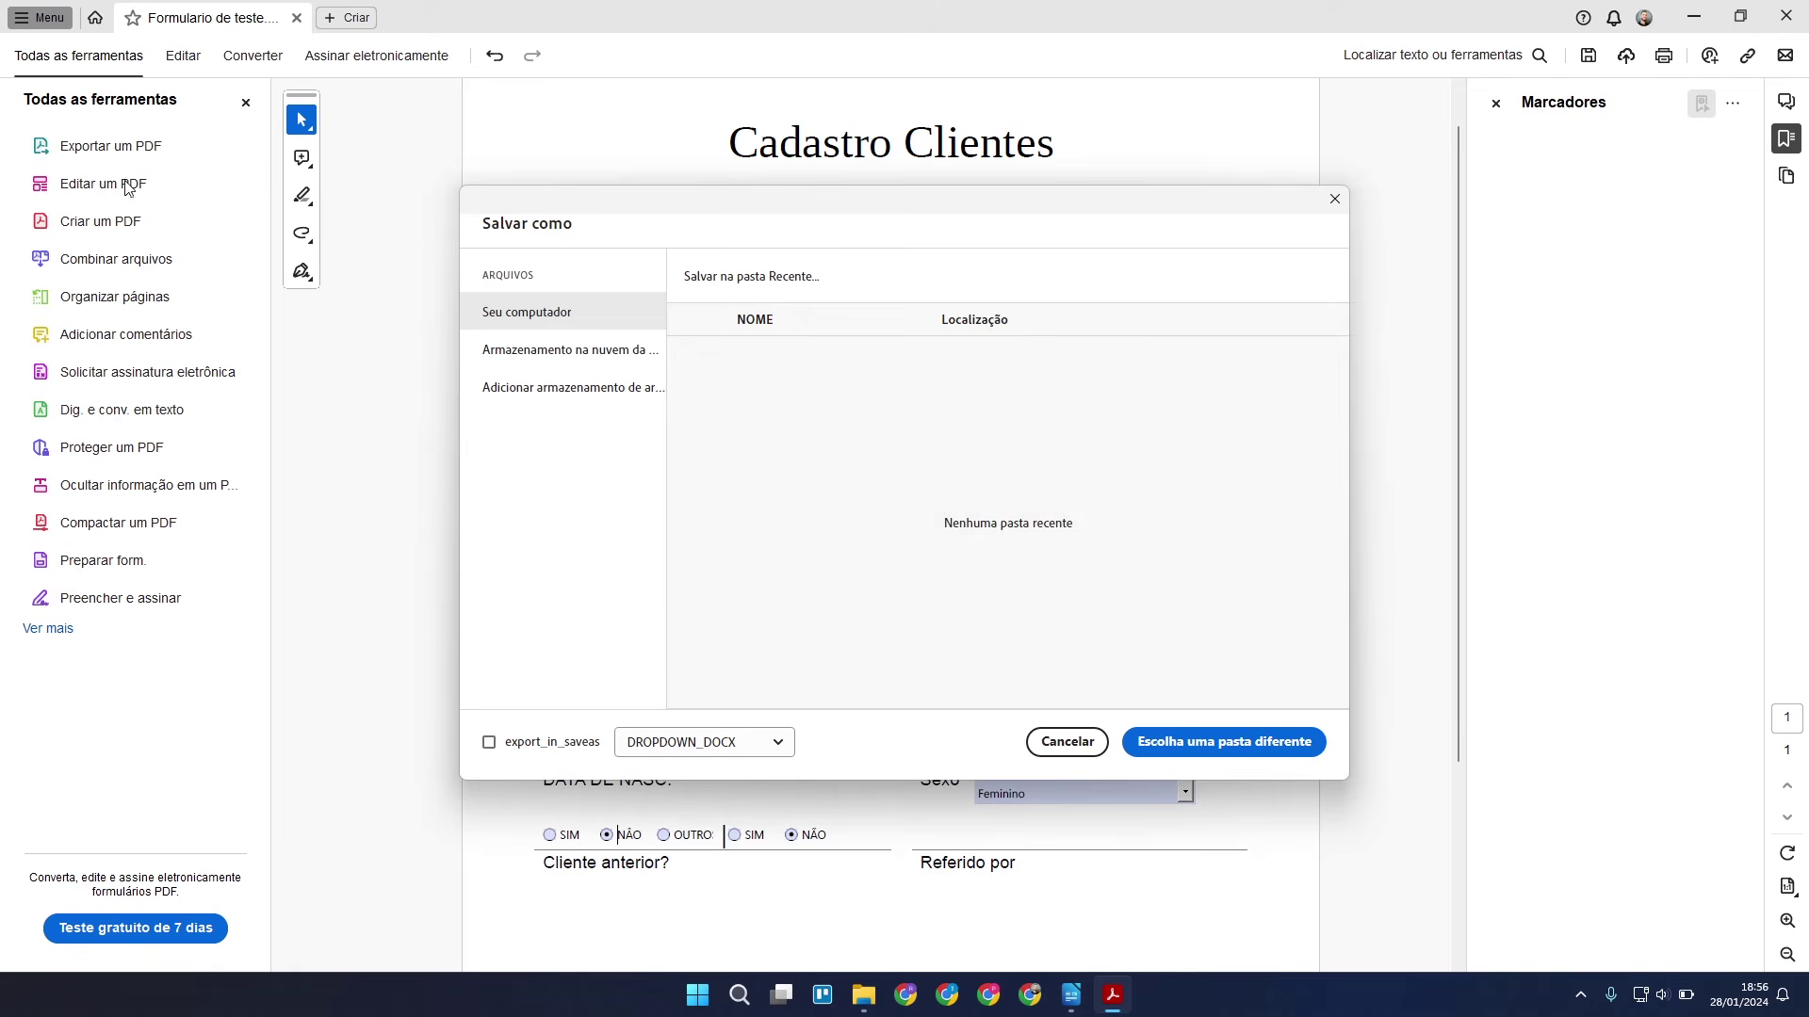
left_click(1190, 745)
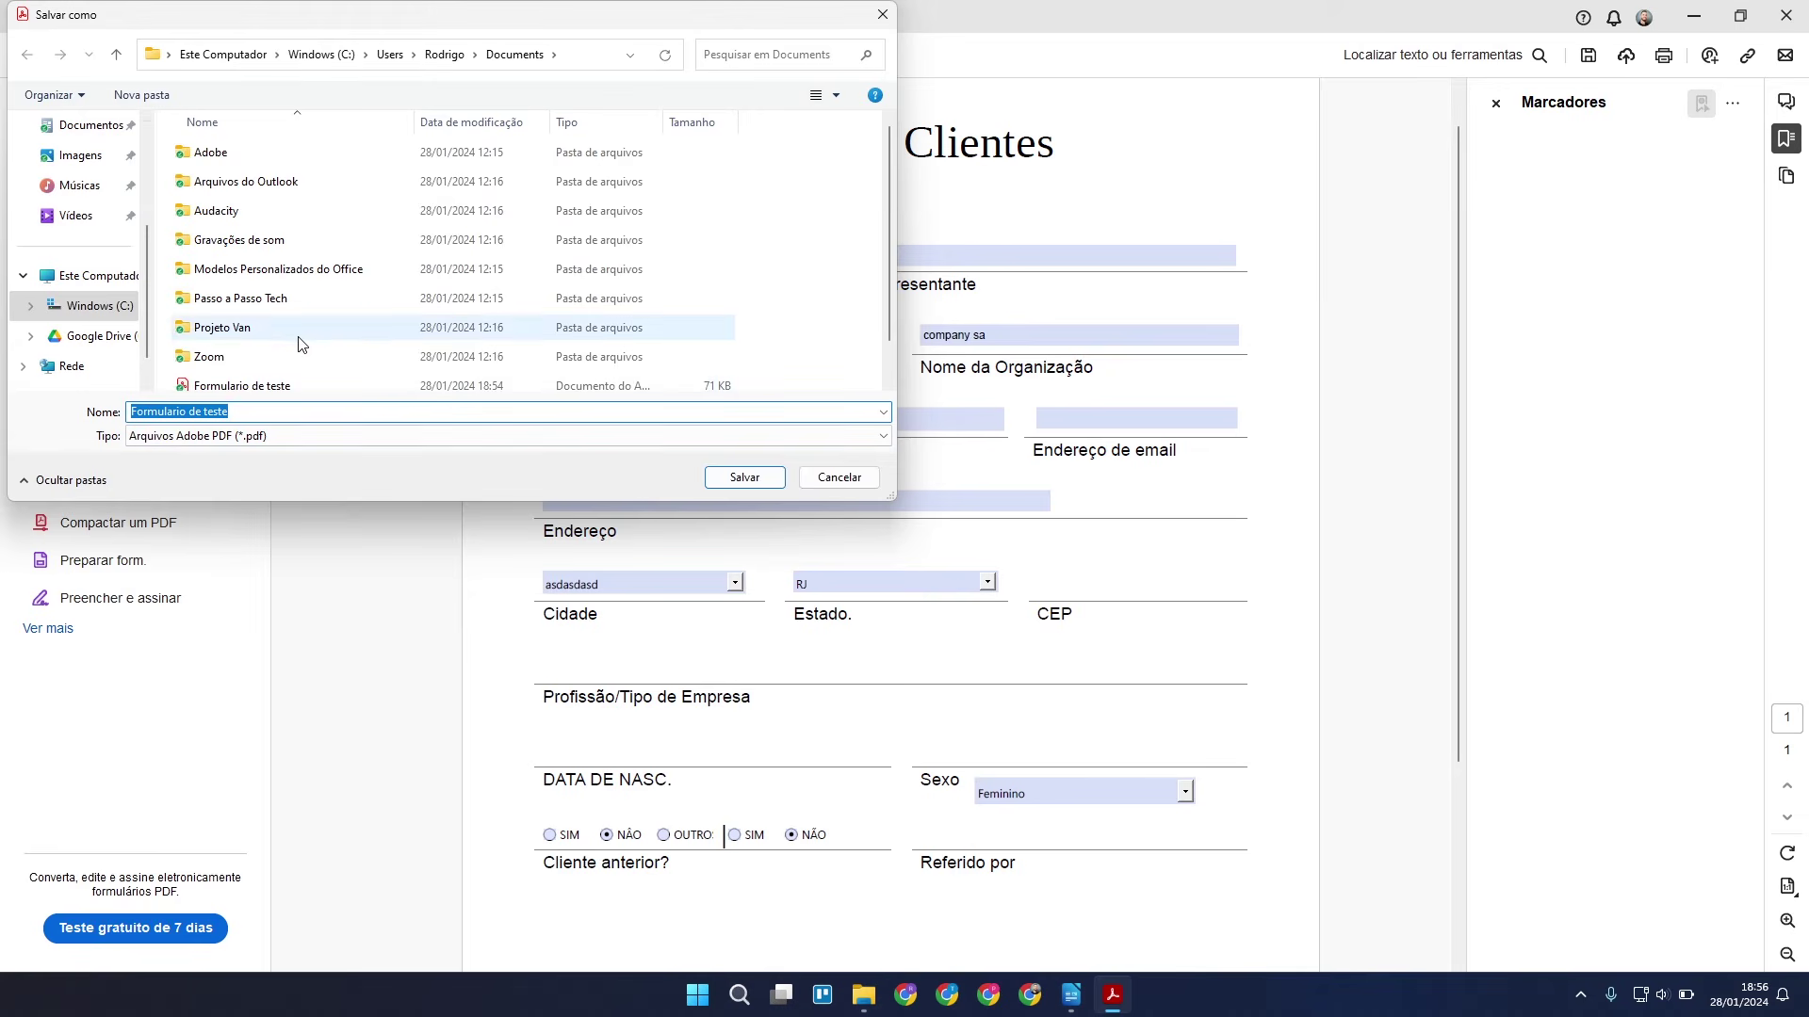
left_click(240, 412)
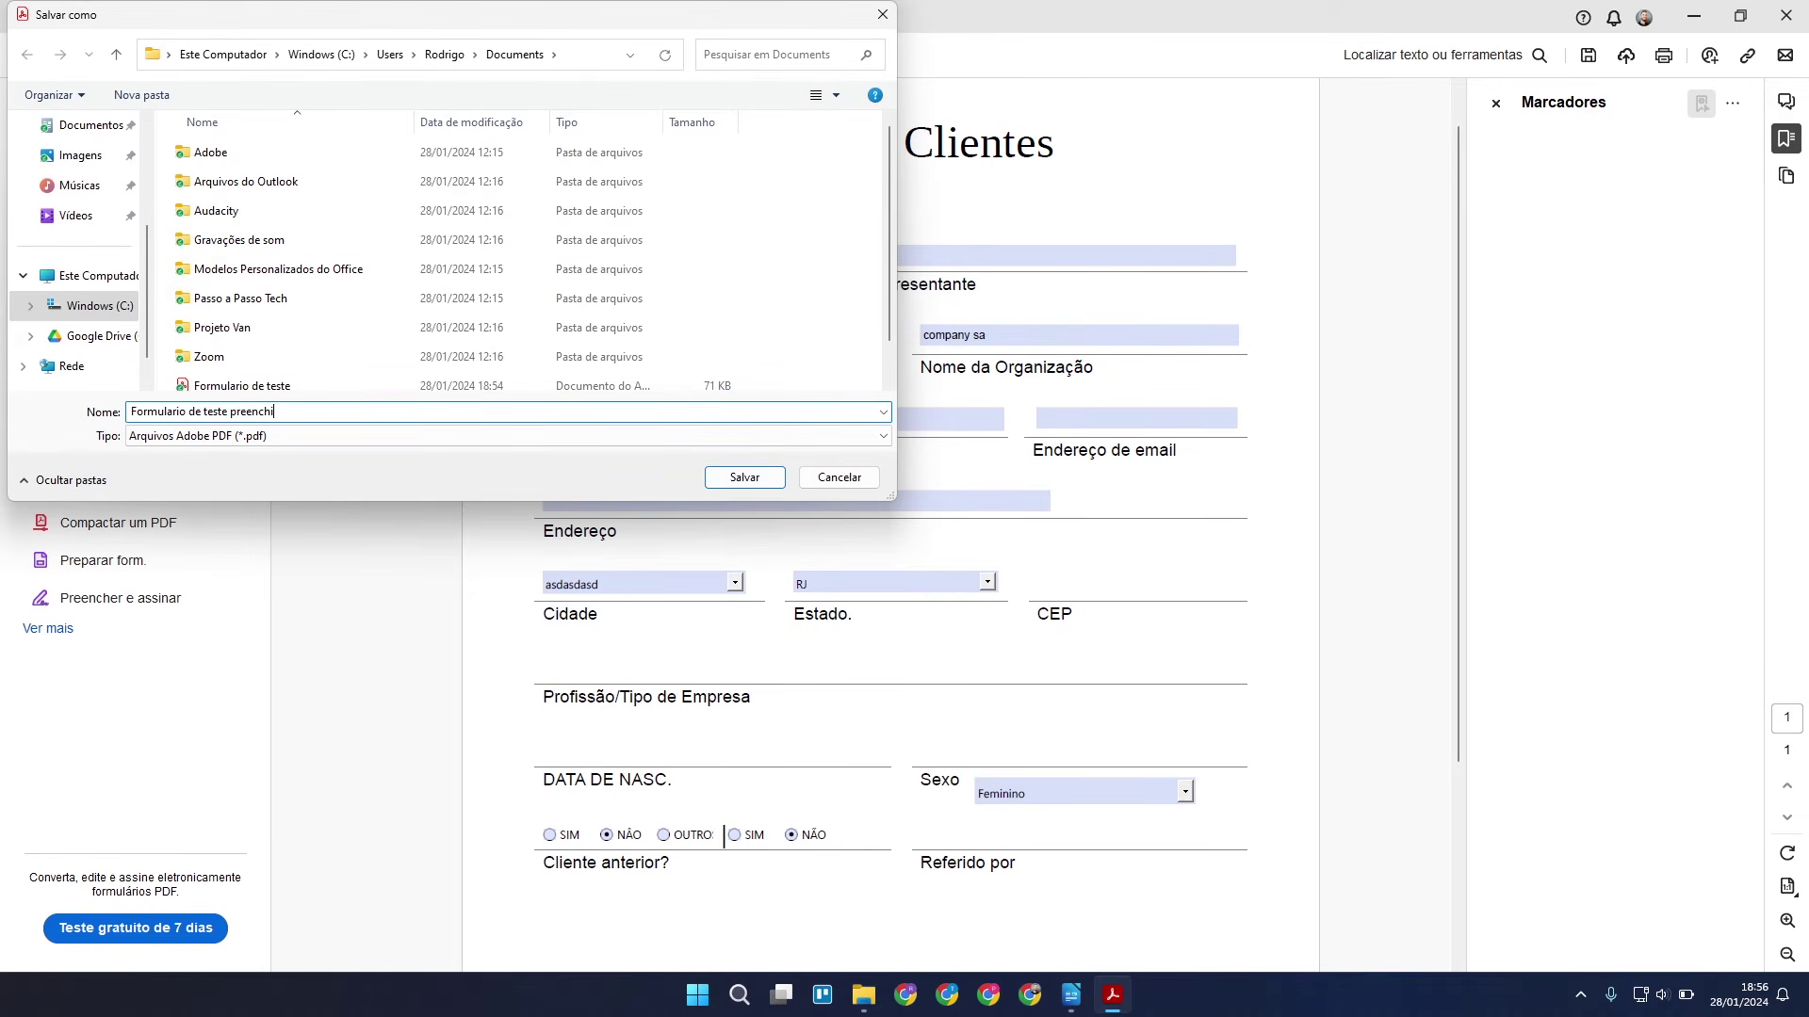
type("preenchido")
key("Return")
Switch to File Explorer and open the "Formulario de teste preenchido" PDF.
key("alt+Tab")
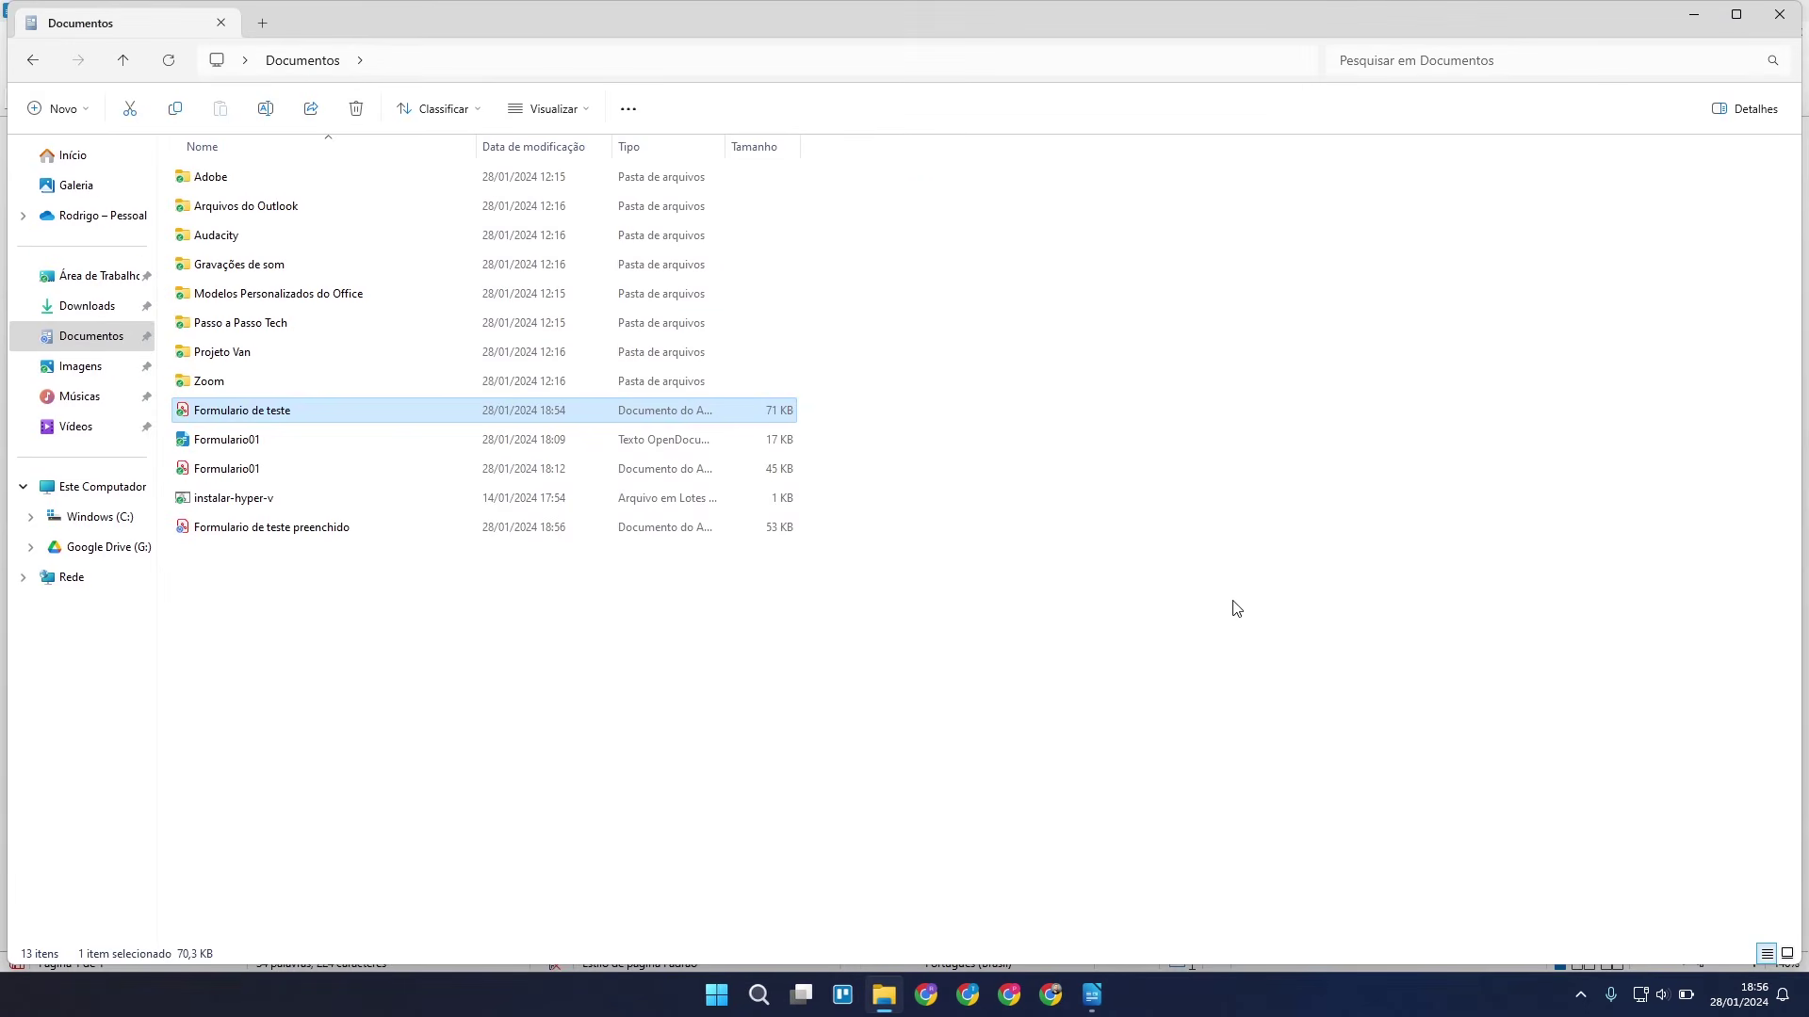
double_click(328, 527)
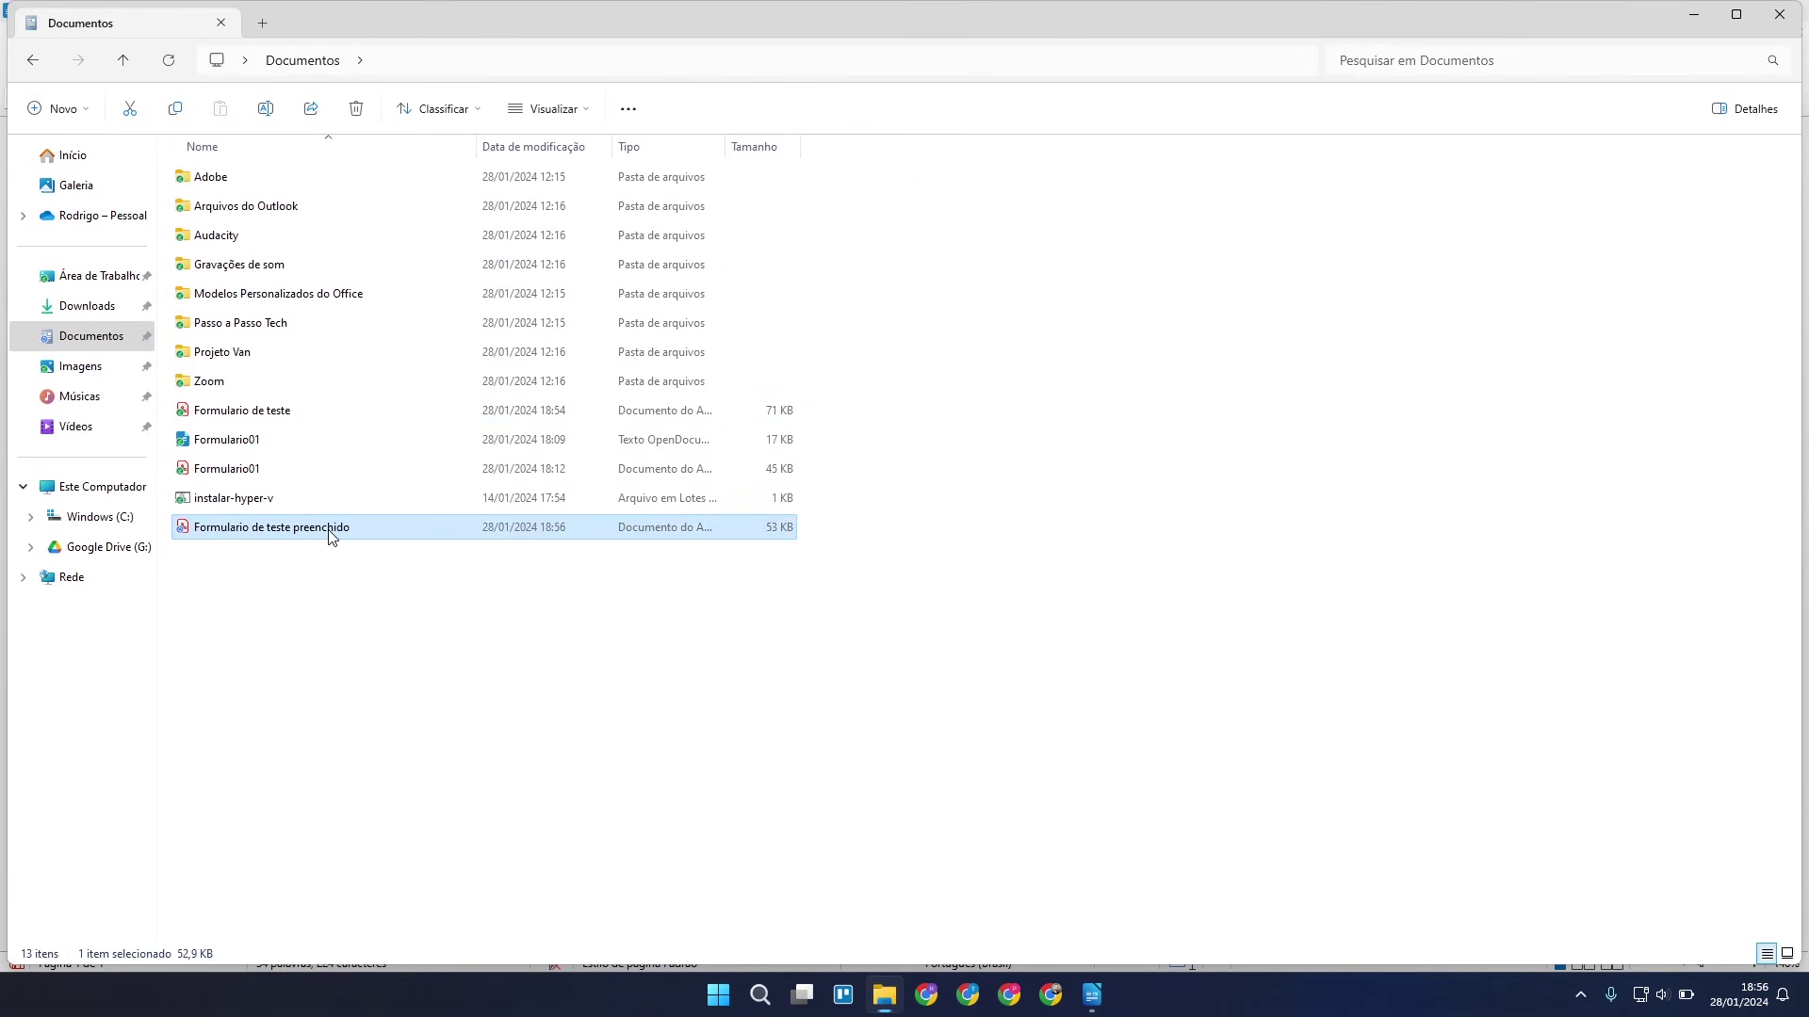
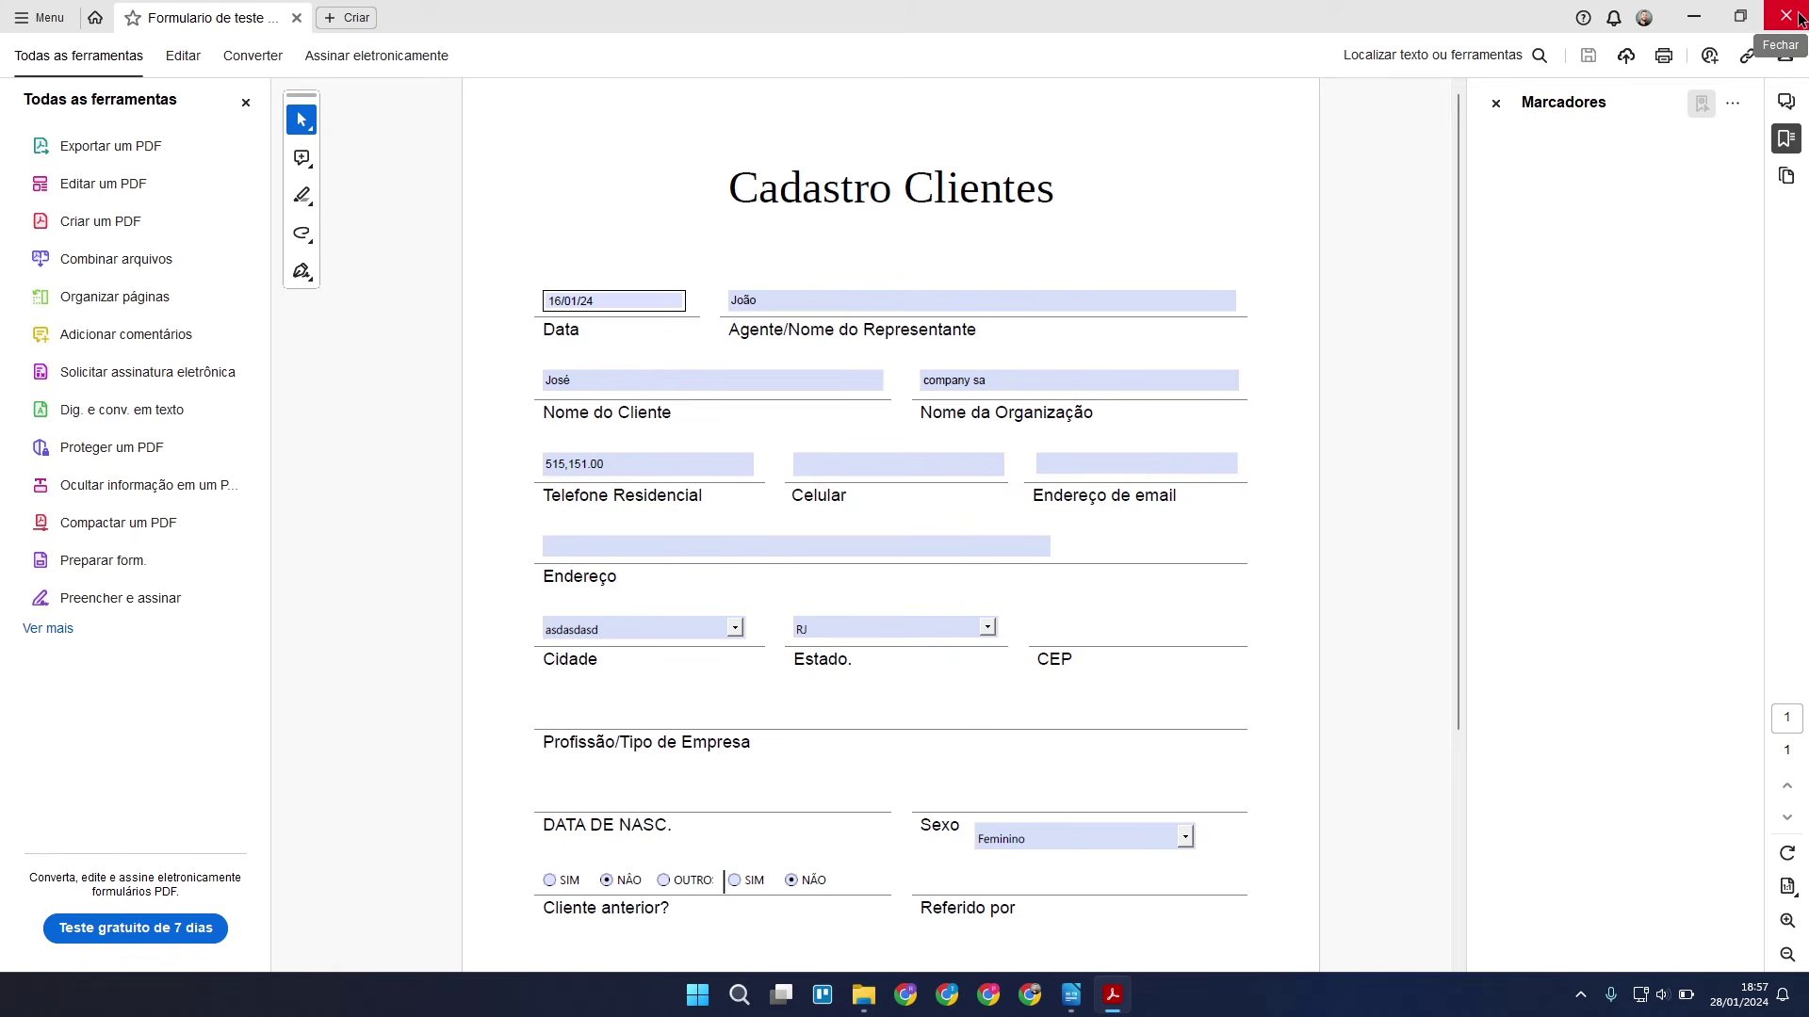
Close the filled PDF, the Documents folder window and the Formulario01 Writer document.
left_click(1786, 16)
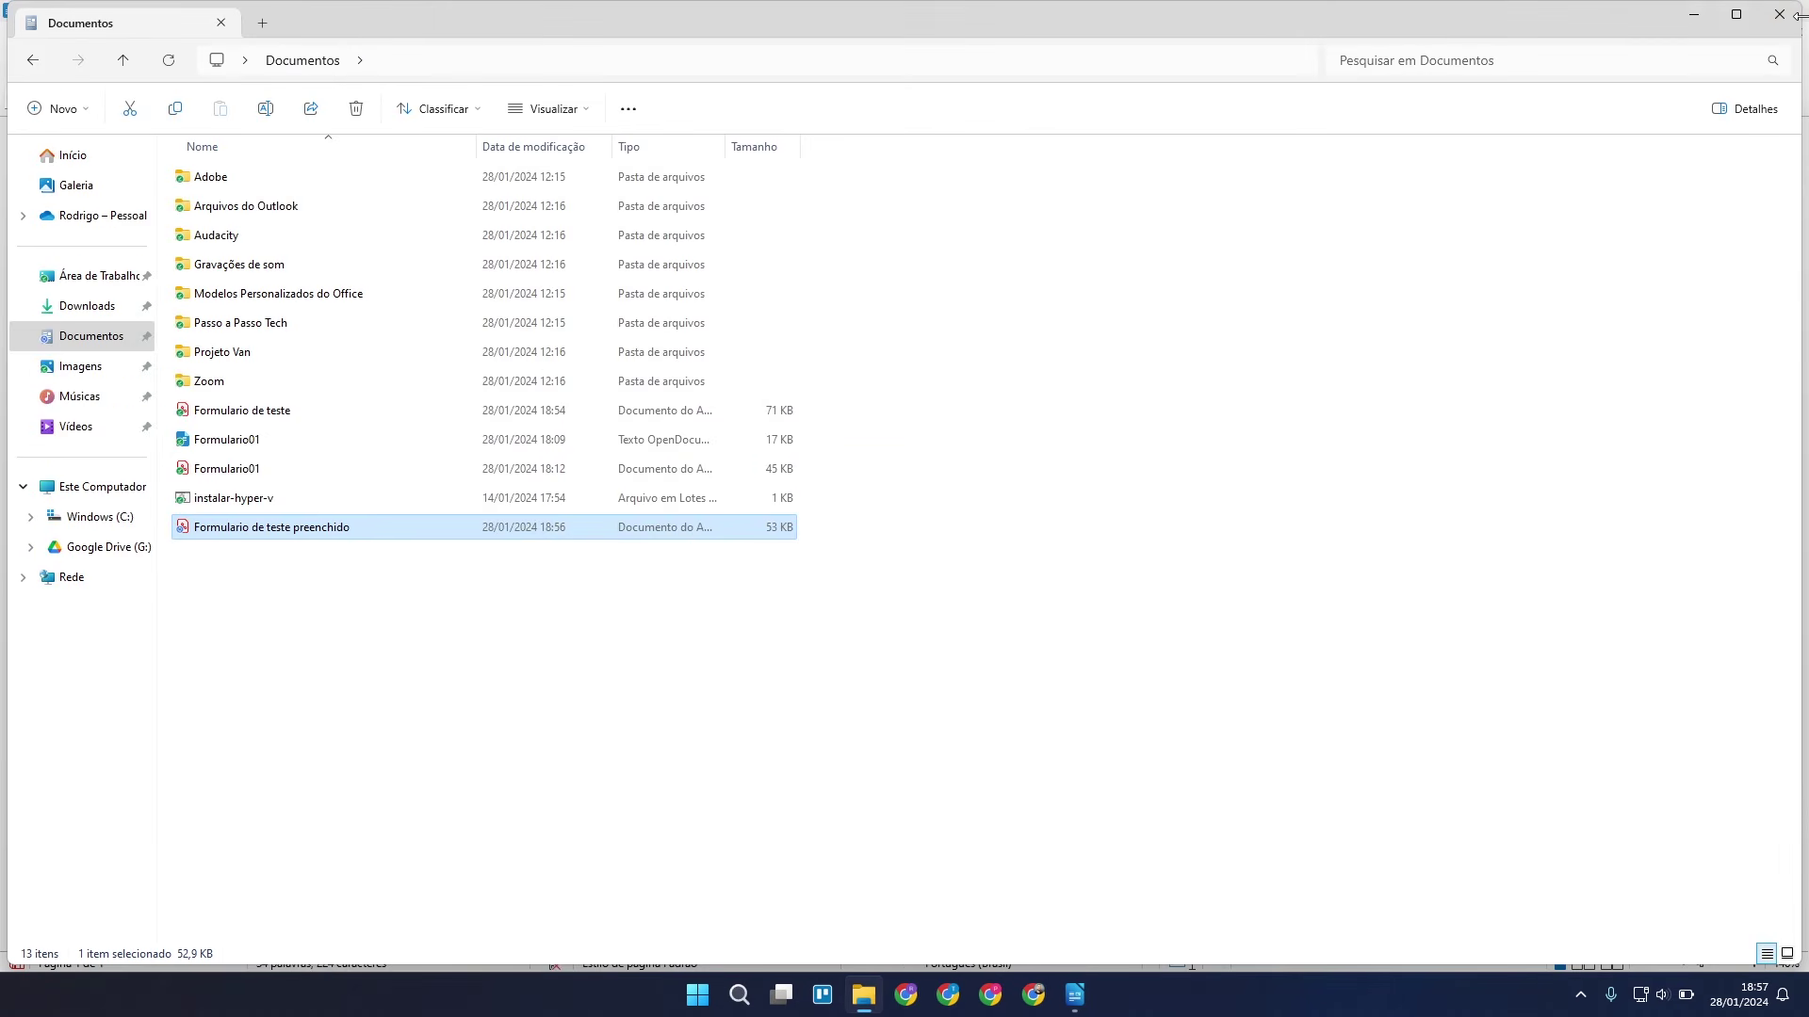
left_click(1787, 14)
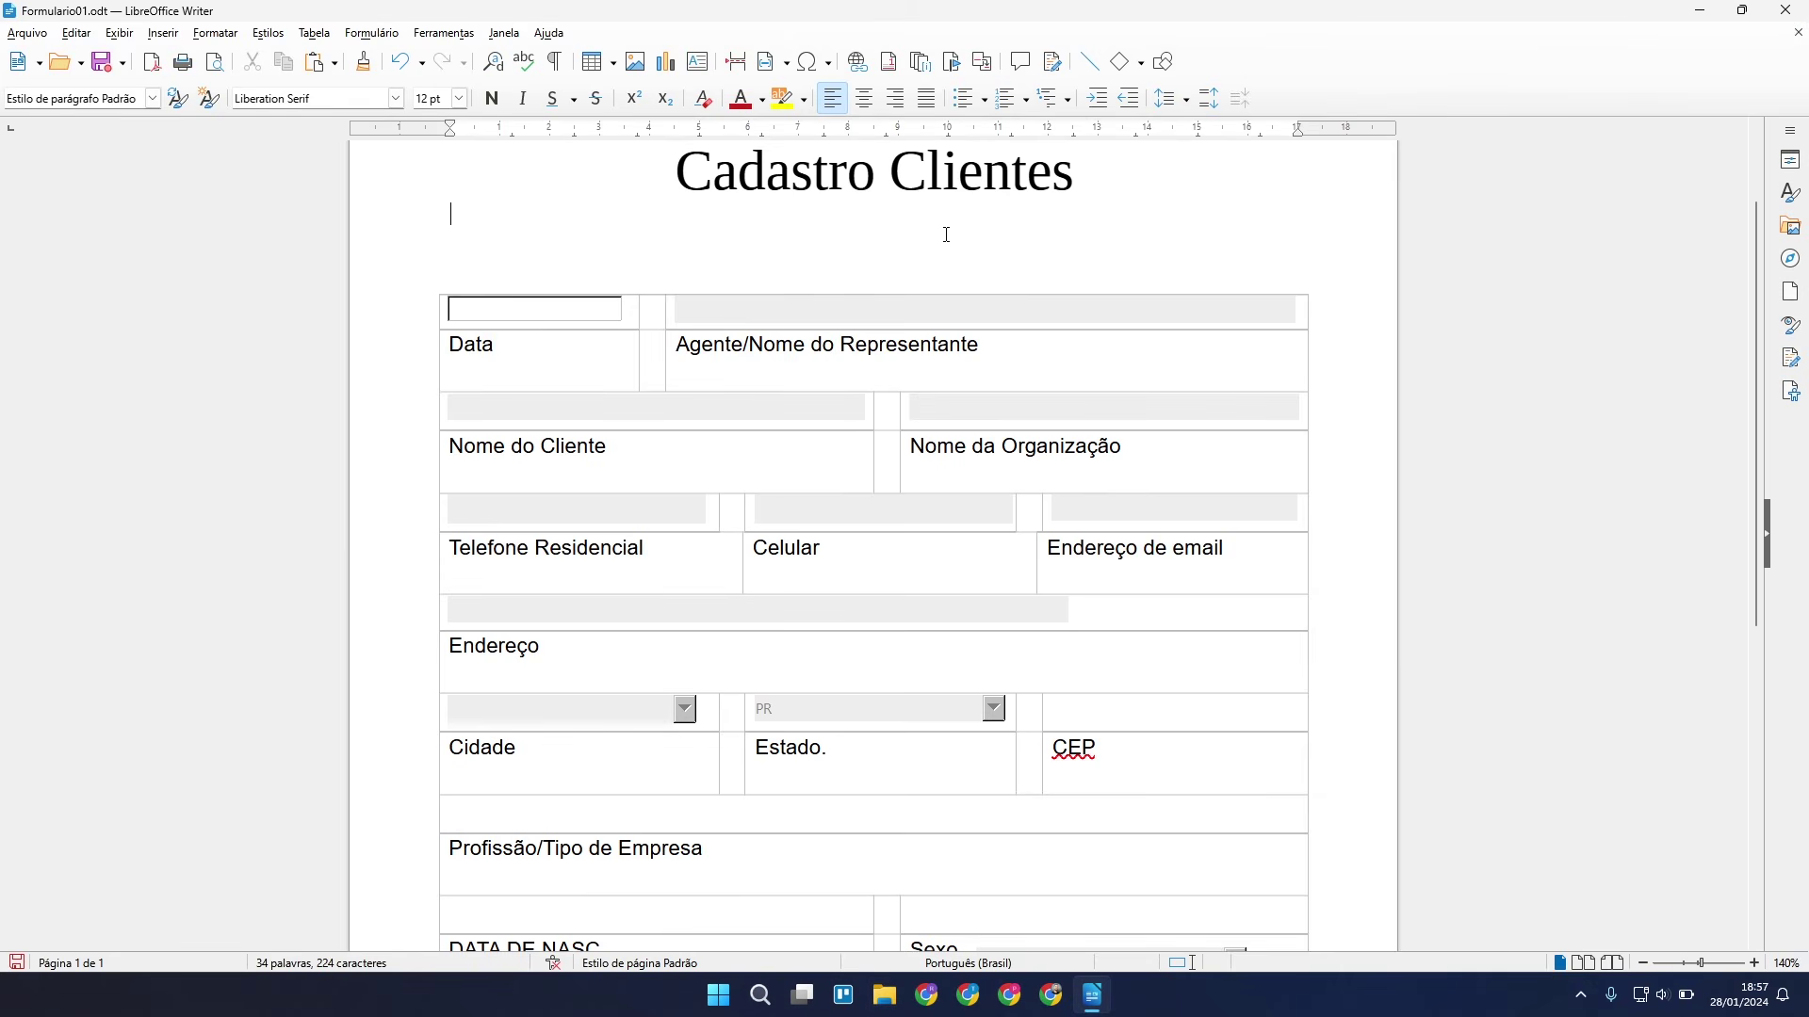
left_click(1785, 10)
left_click(940, 535)
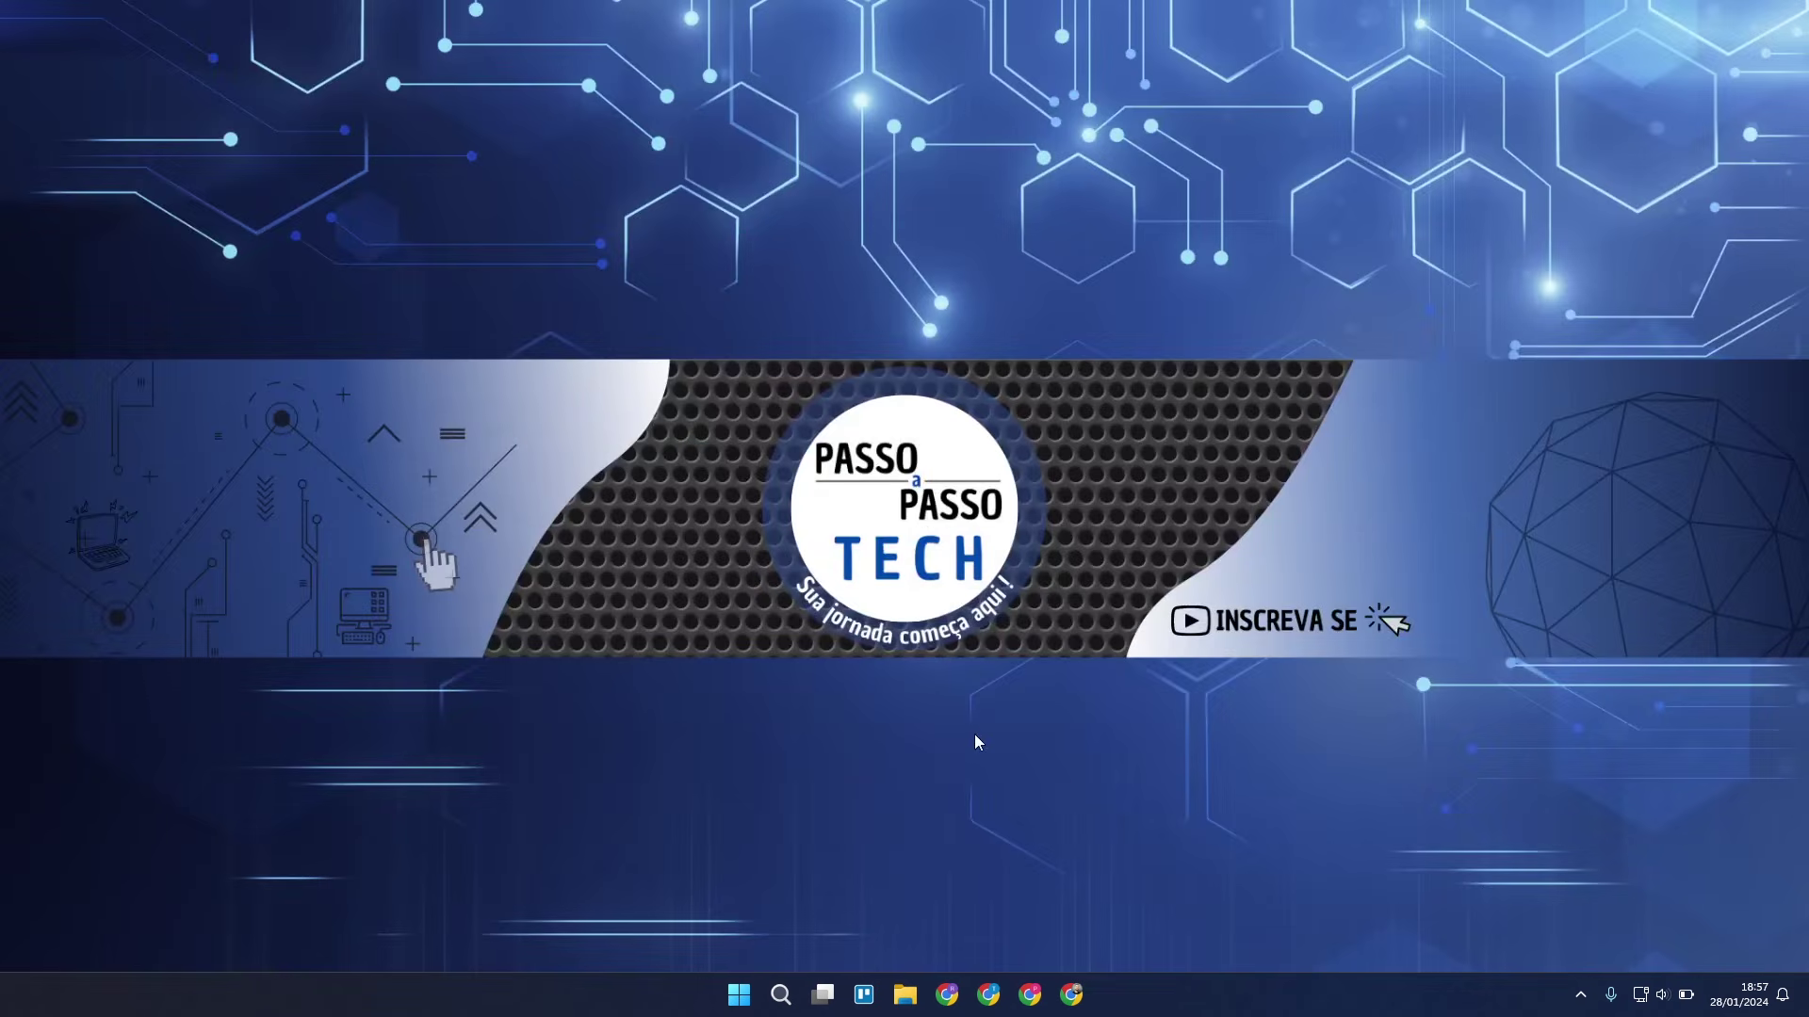
Search the installed programs for "libre" and launch LibreOffice Draw.
key("super")
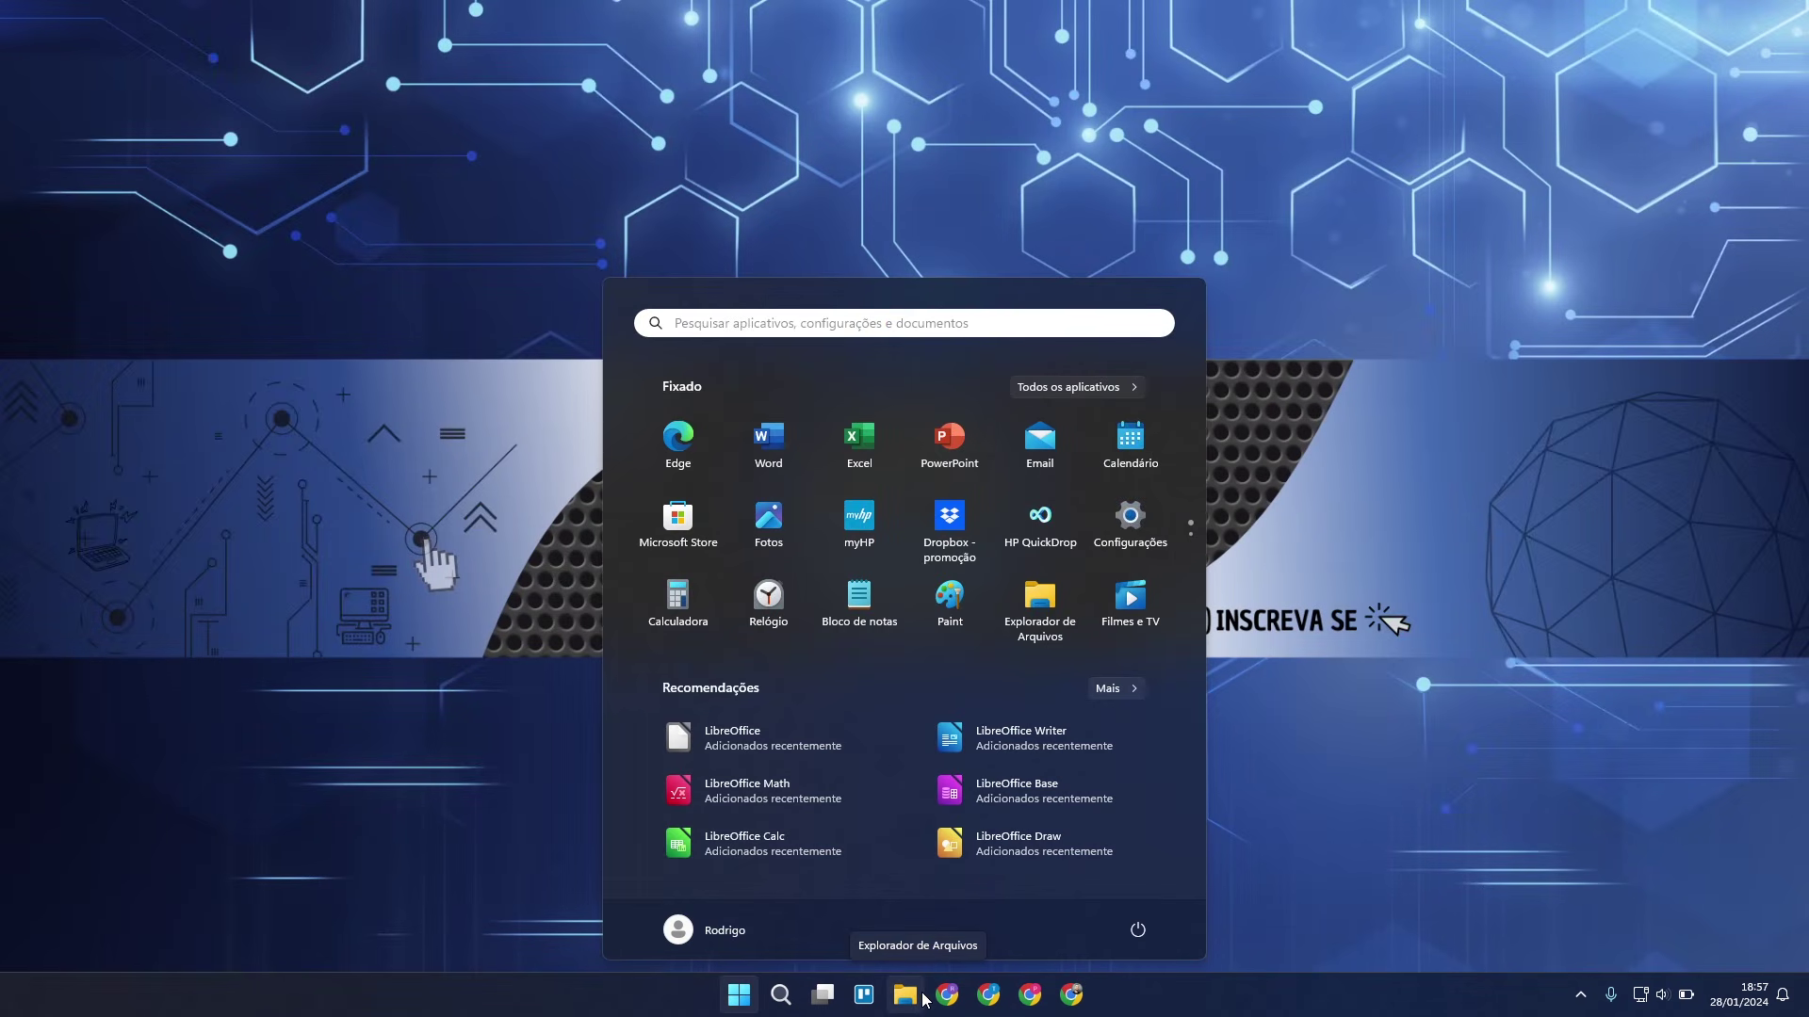
type("libre")
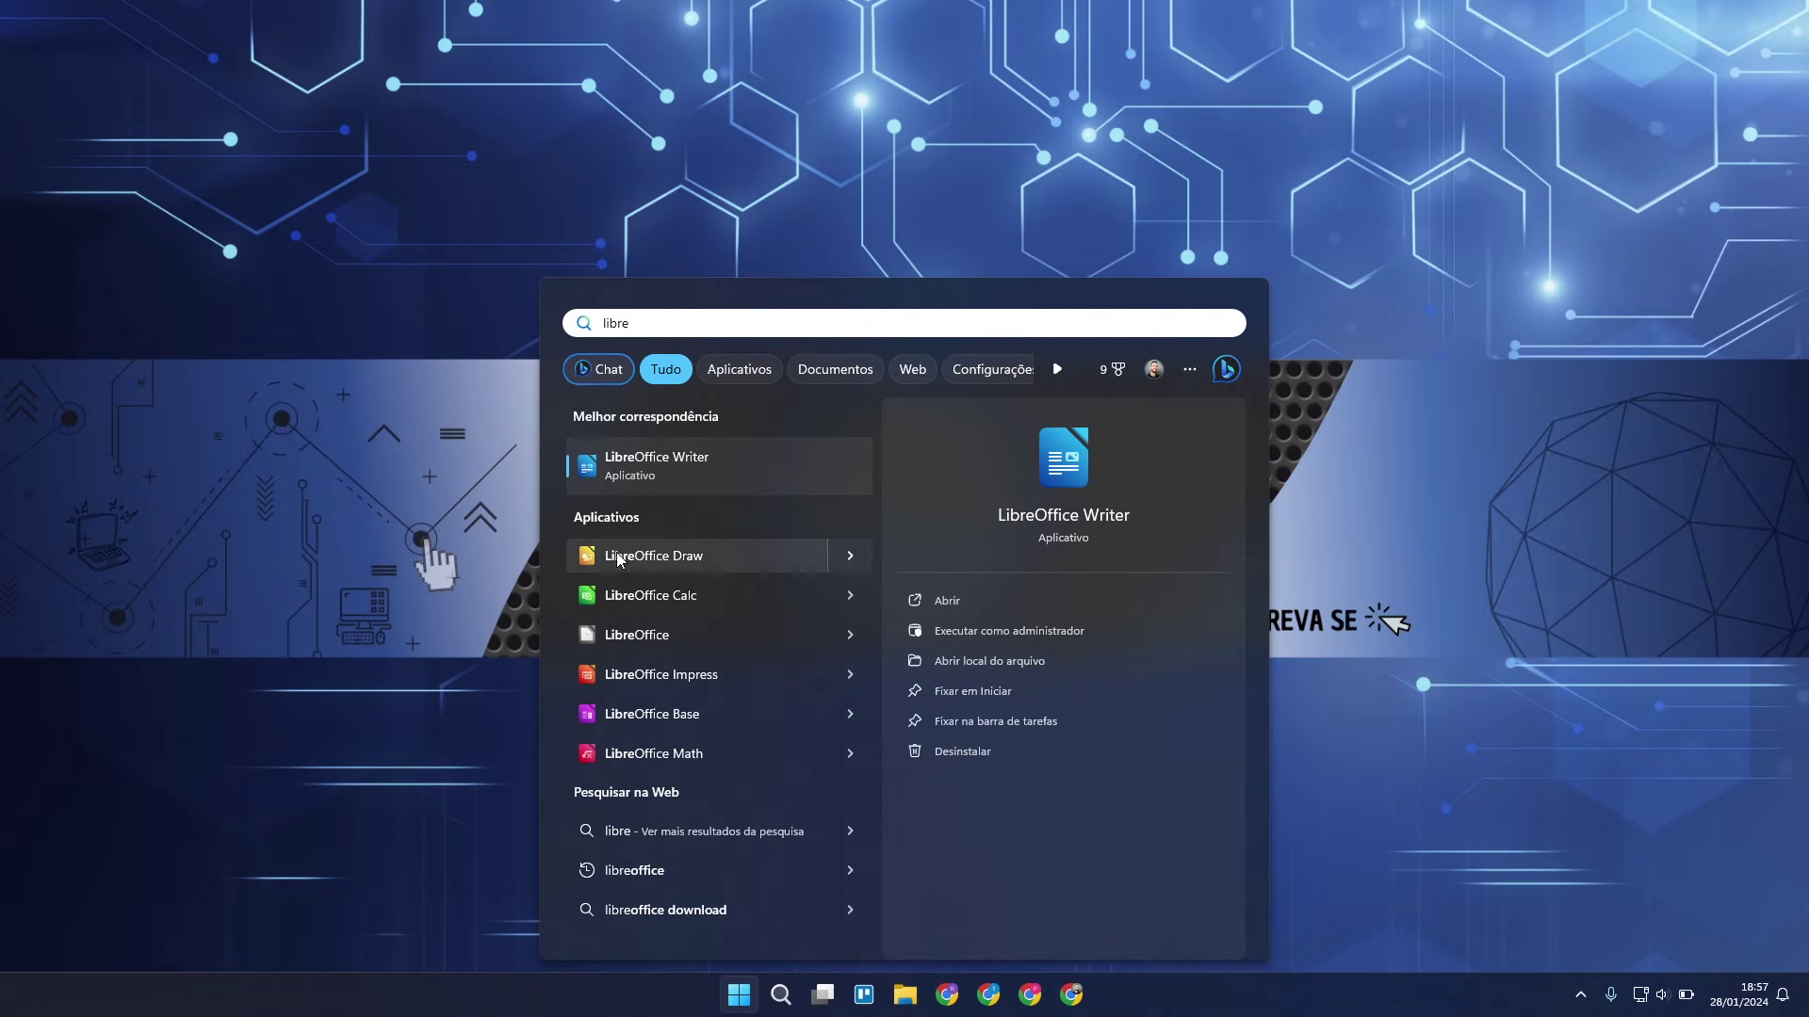
left_click(678, 555)
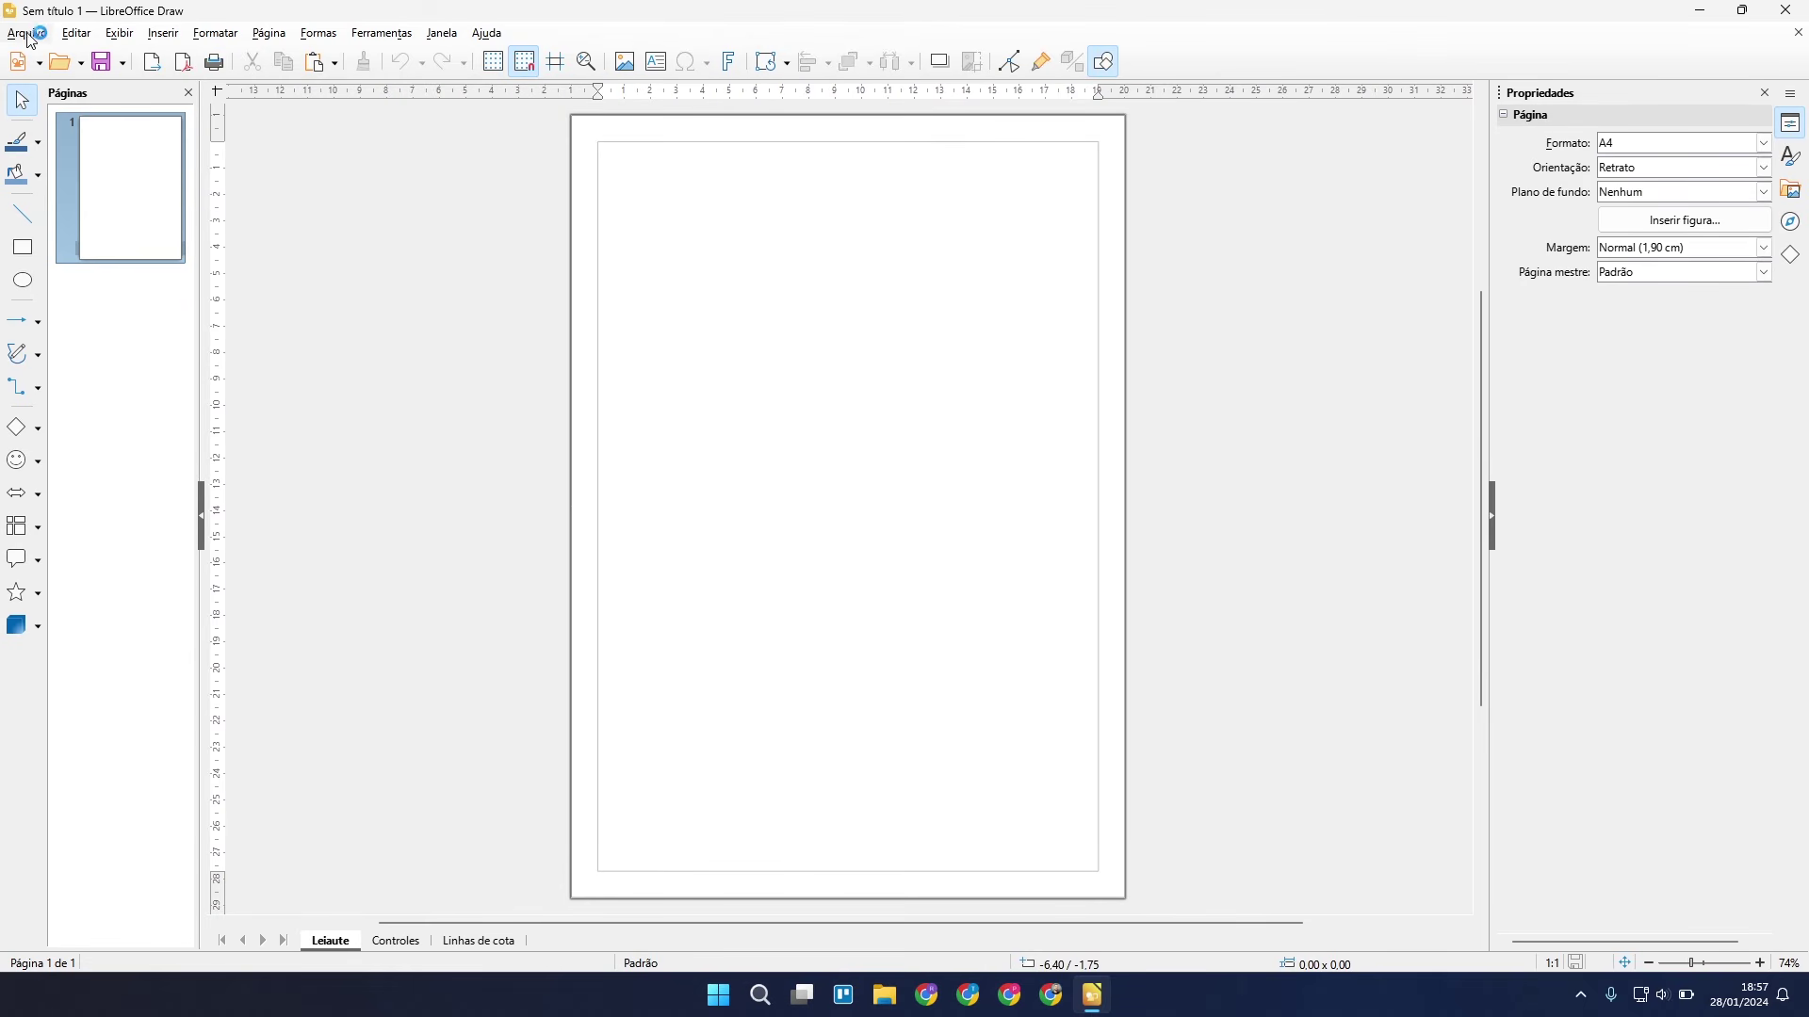
Open the PDF version of Formulario01 from the Documents folder in Draw.
left_click(31, 34)
left_click(54, 76)
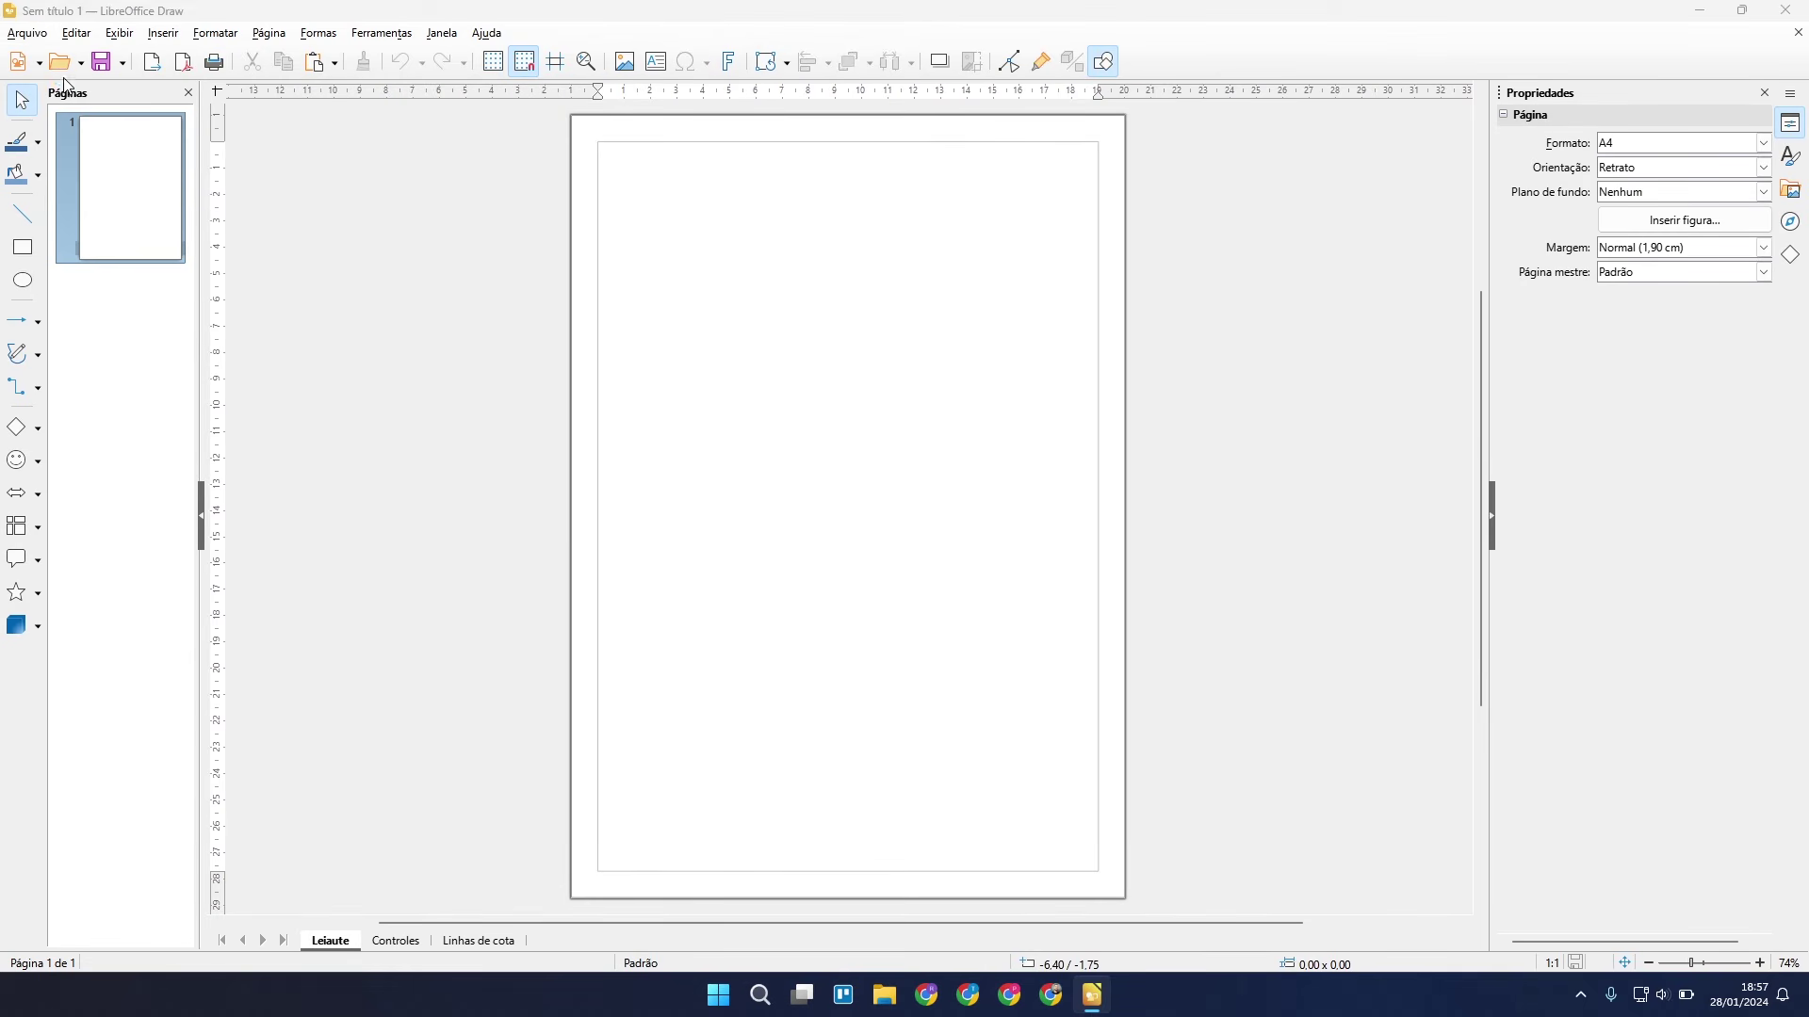
scroll(265, 380, "down", 1)
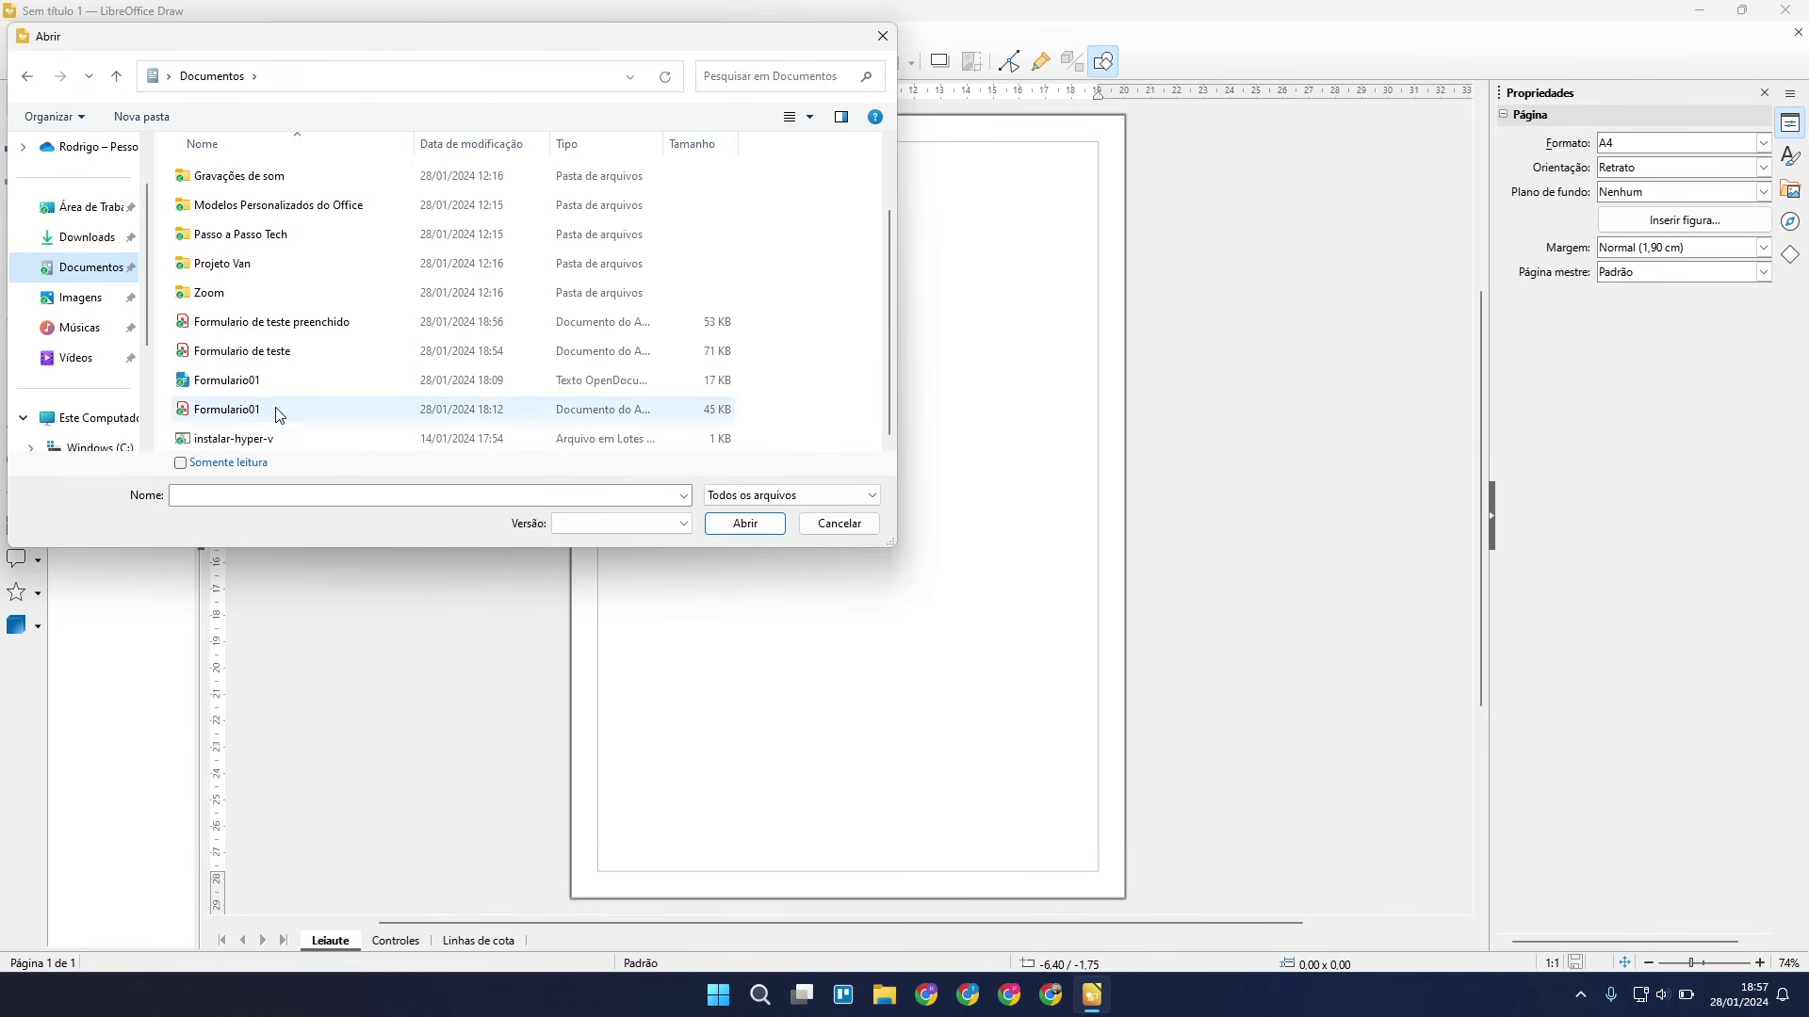
left_click(253, 411)
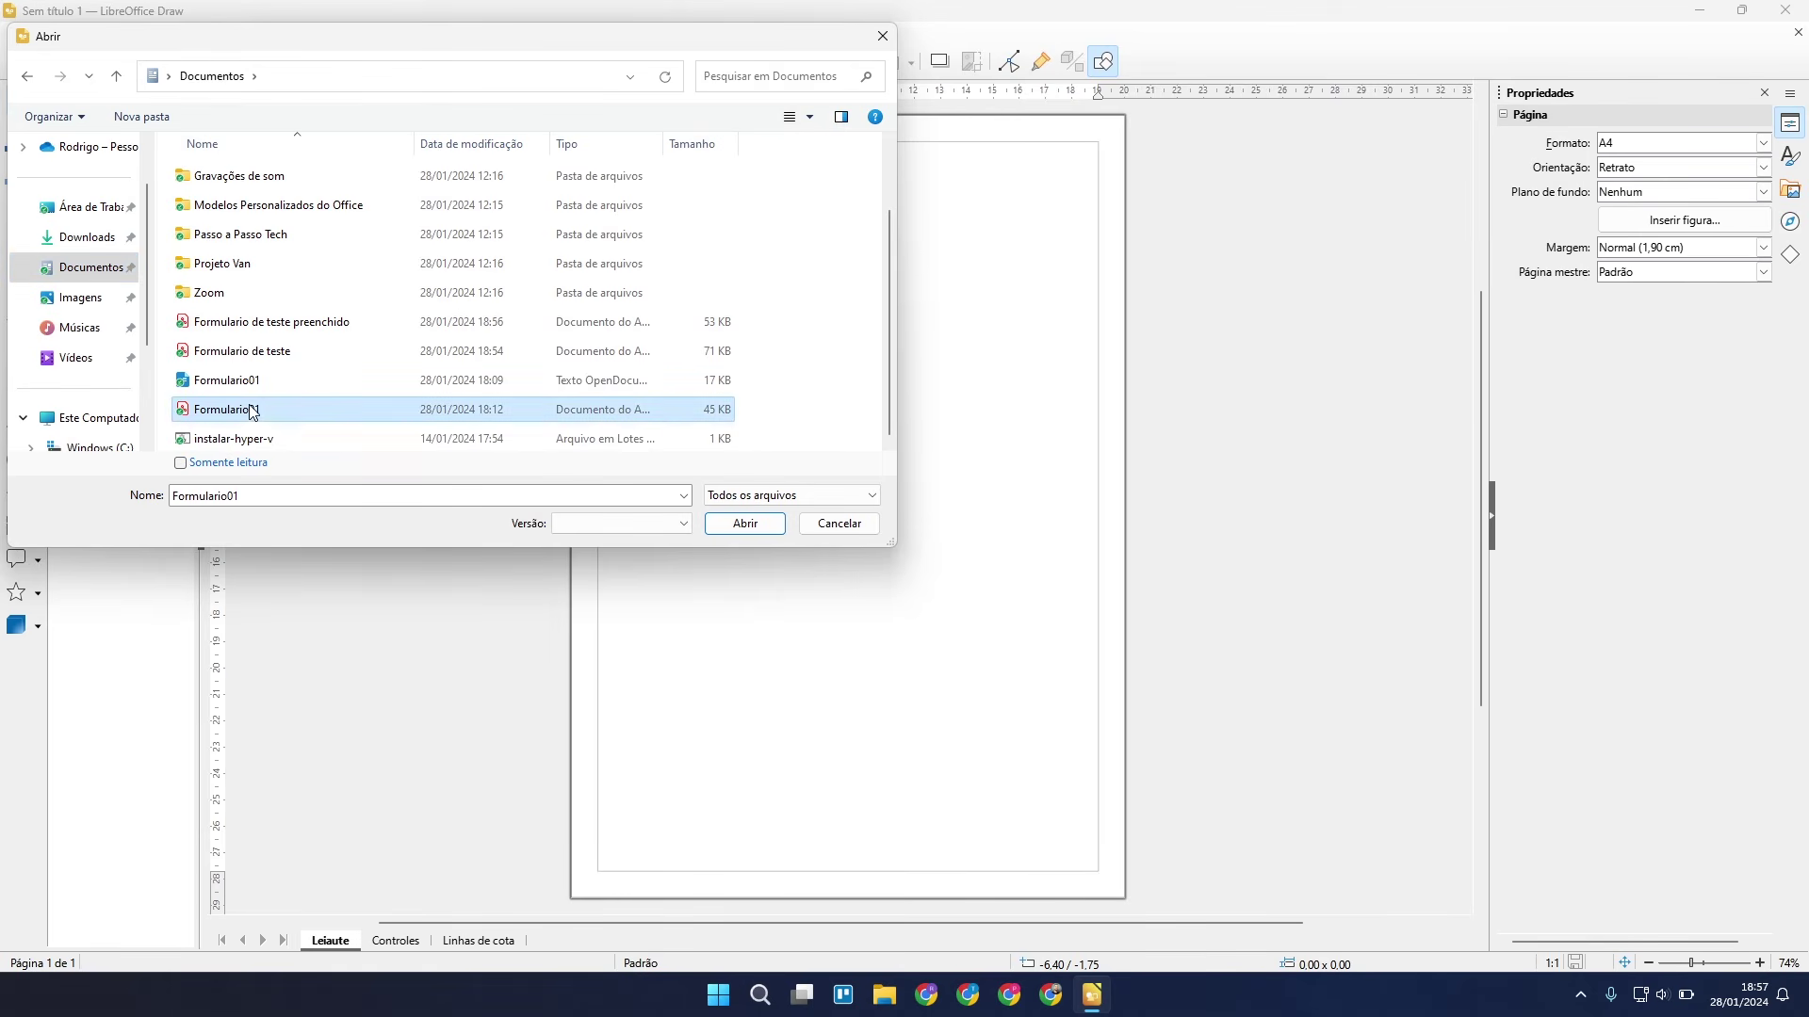
left_click(743, 522)
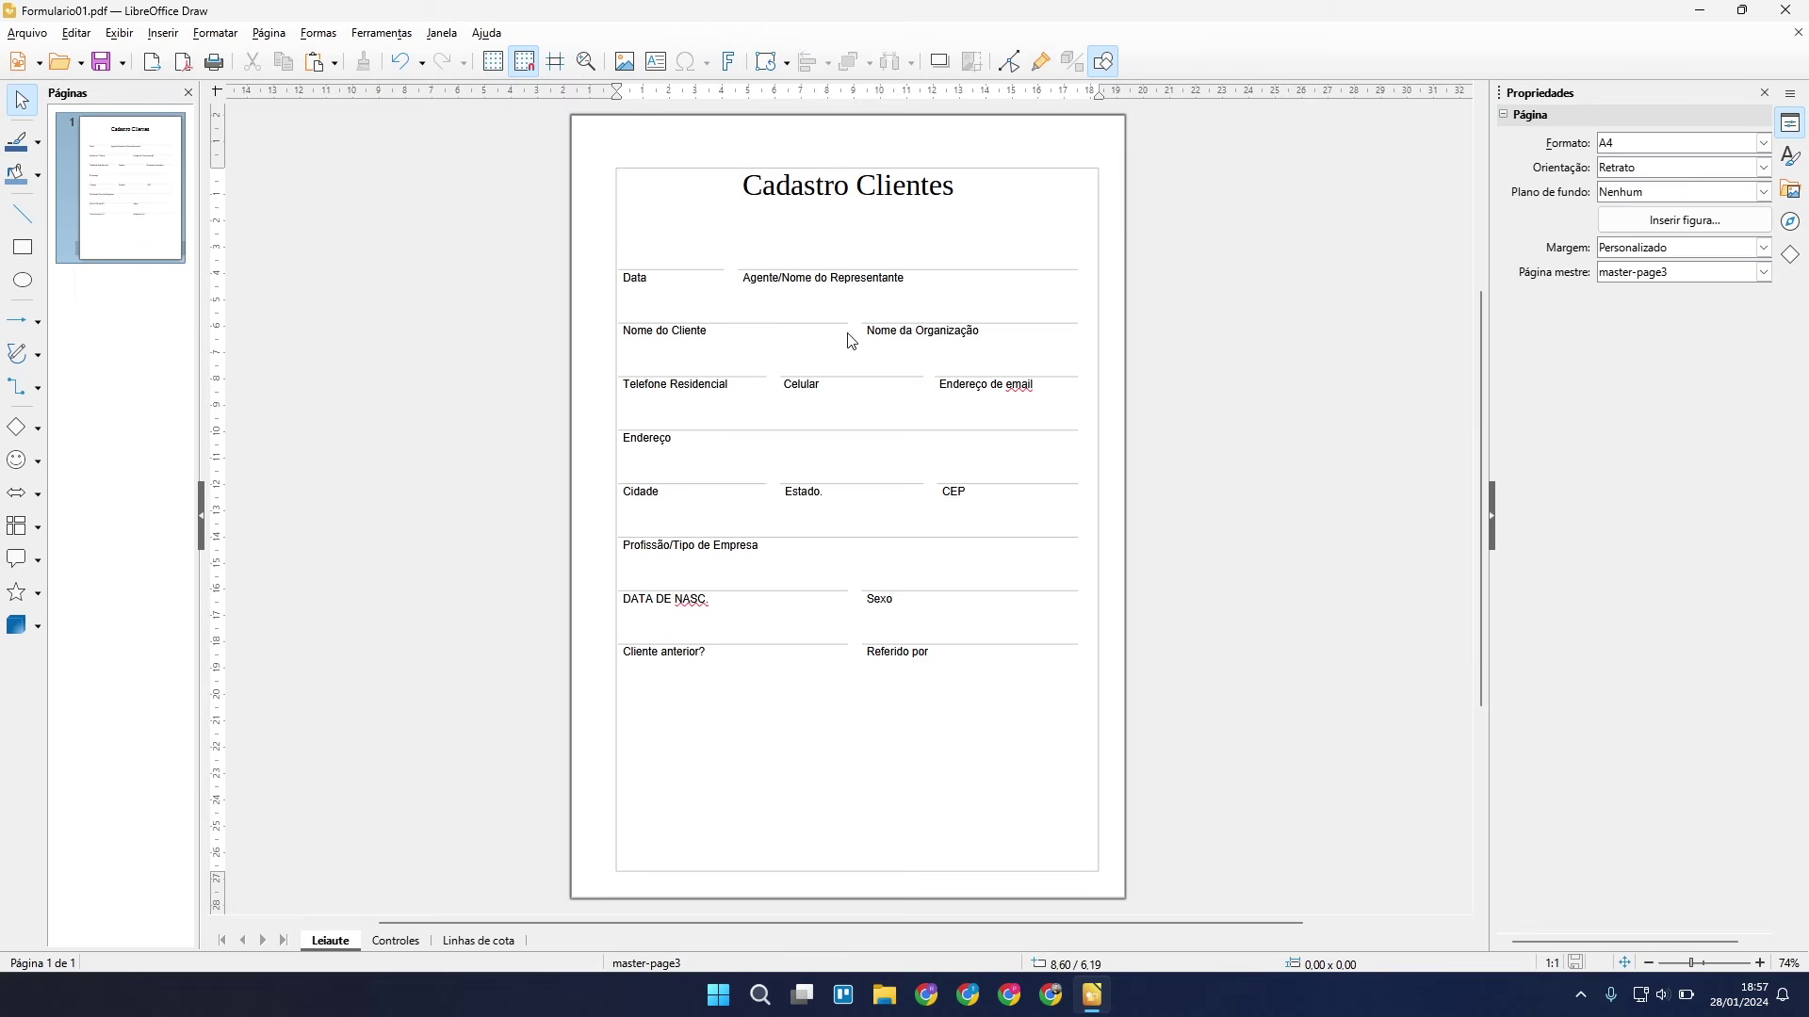
Insert a date field control about 3.75 × 0.75 cm on the line above the Data label.
scroll(810, 367, "up", 3, "ctrl")
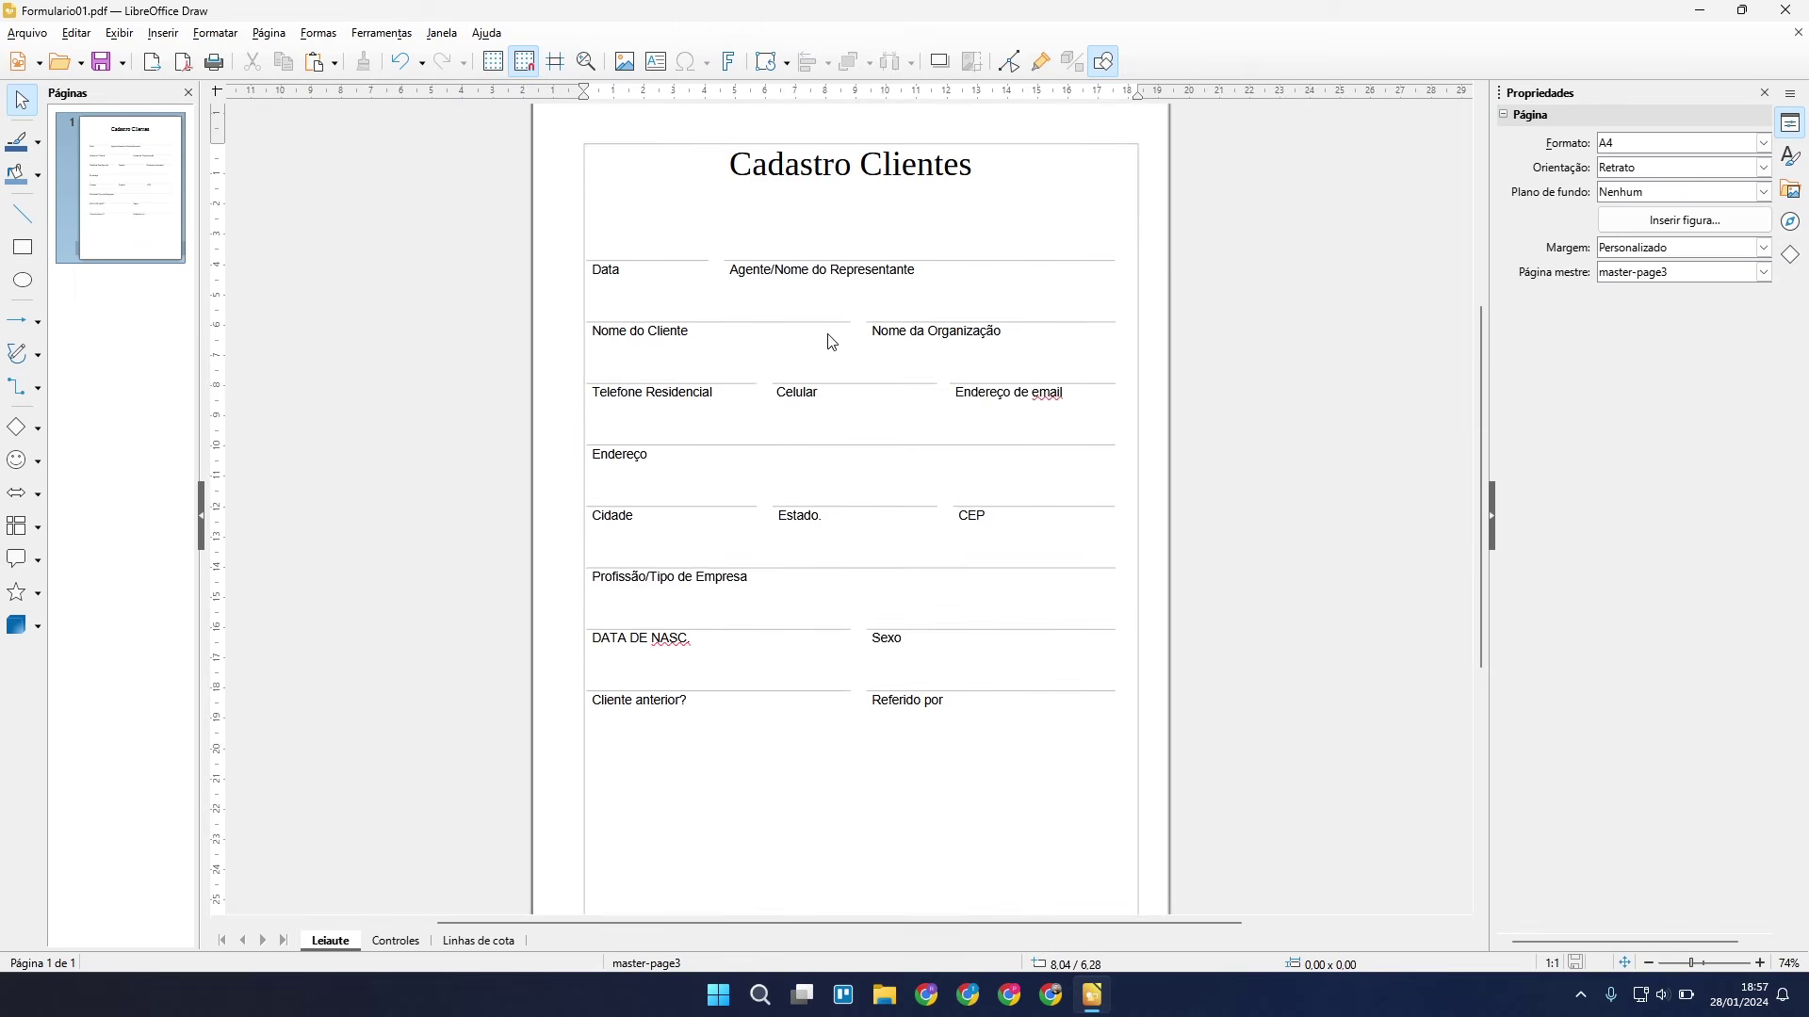
scroll(829, 341, "up", 3)
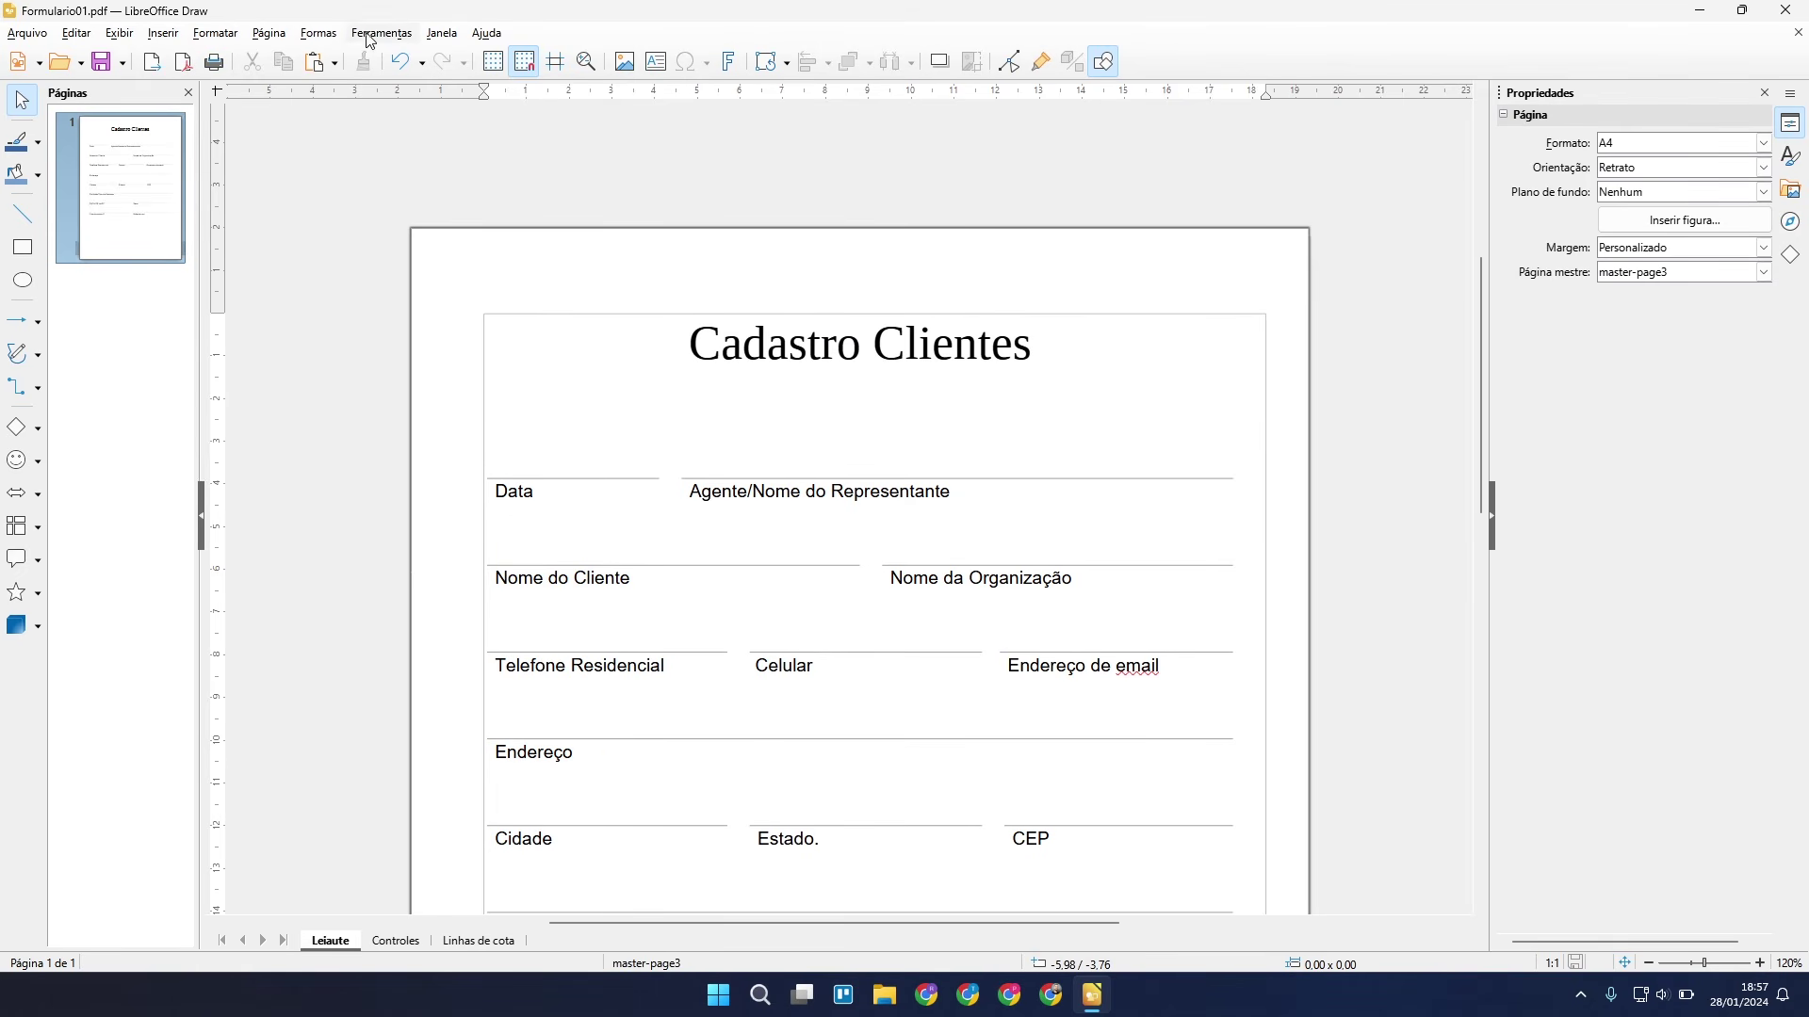
left_click(162, 36)
mouse_move(241, 393)
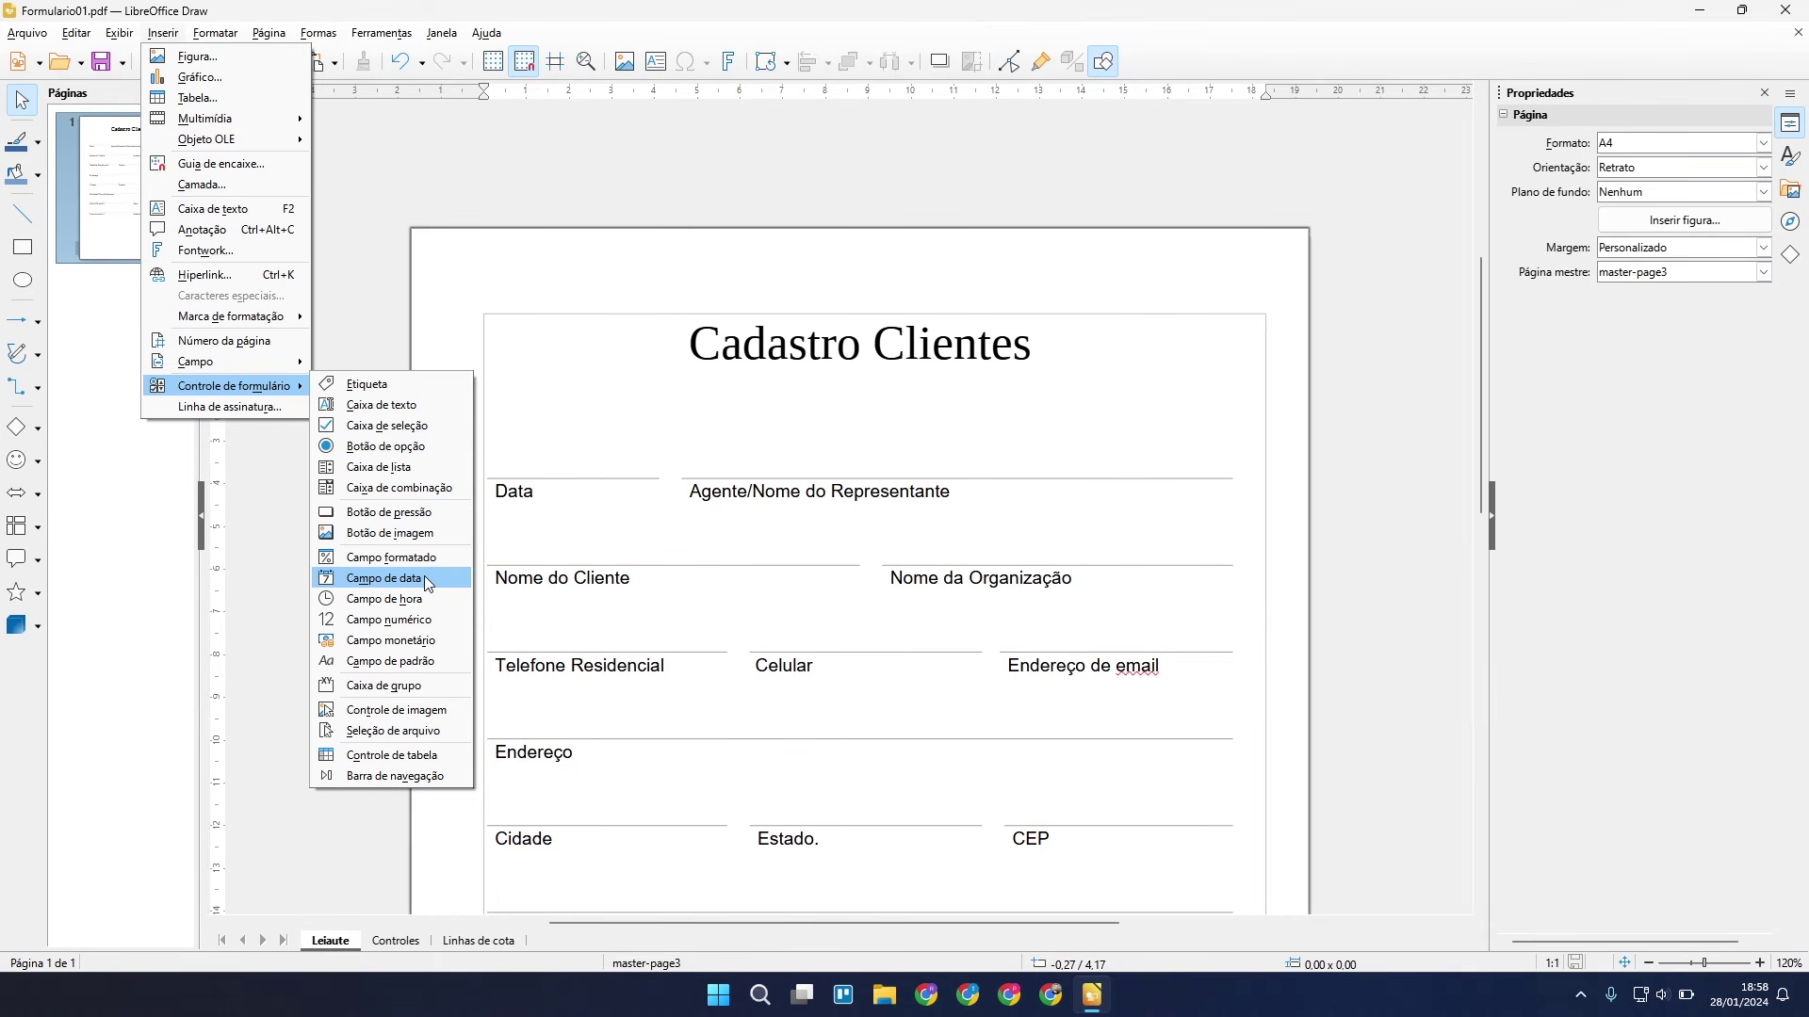
left_click(425, 581)
left_click_drag(494, 441, 655, 473)
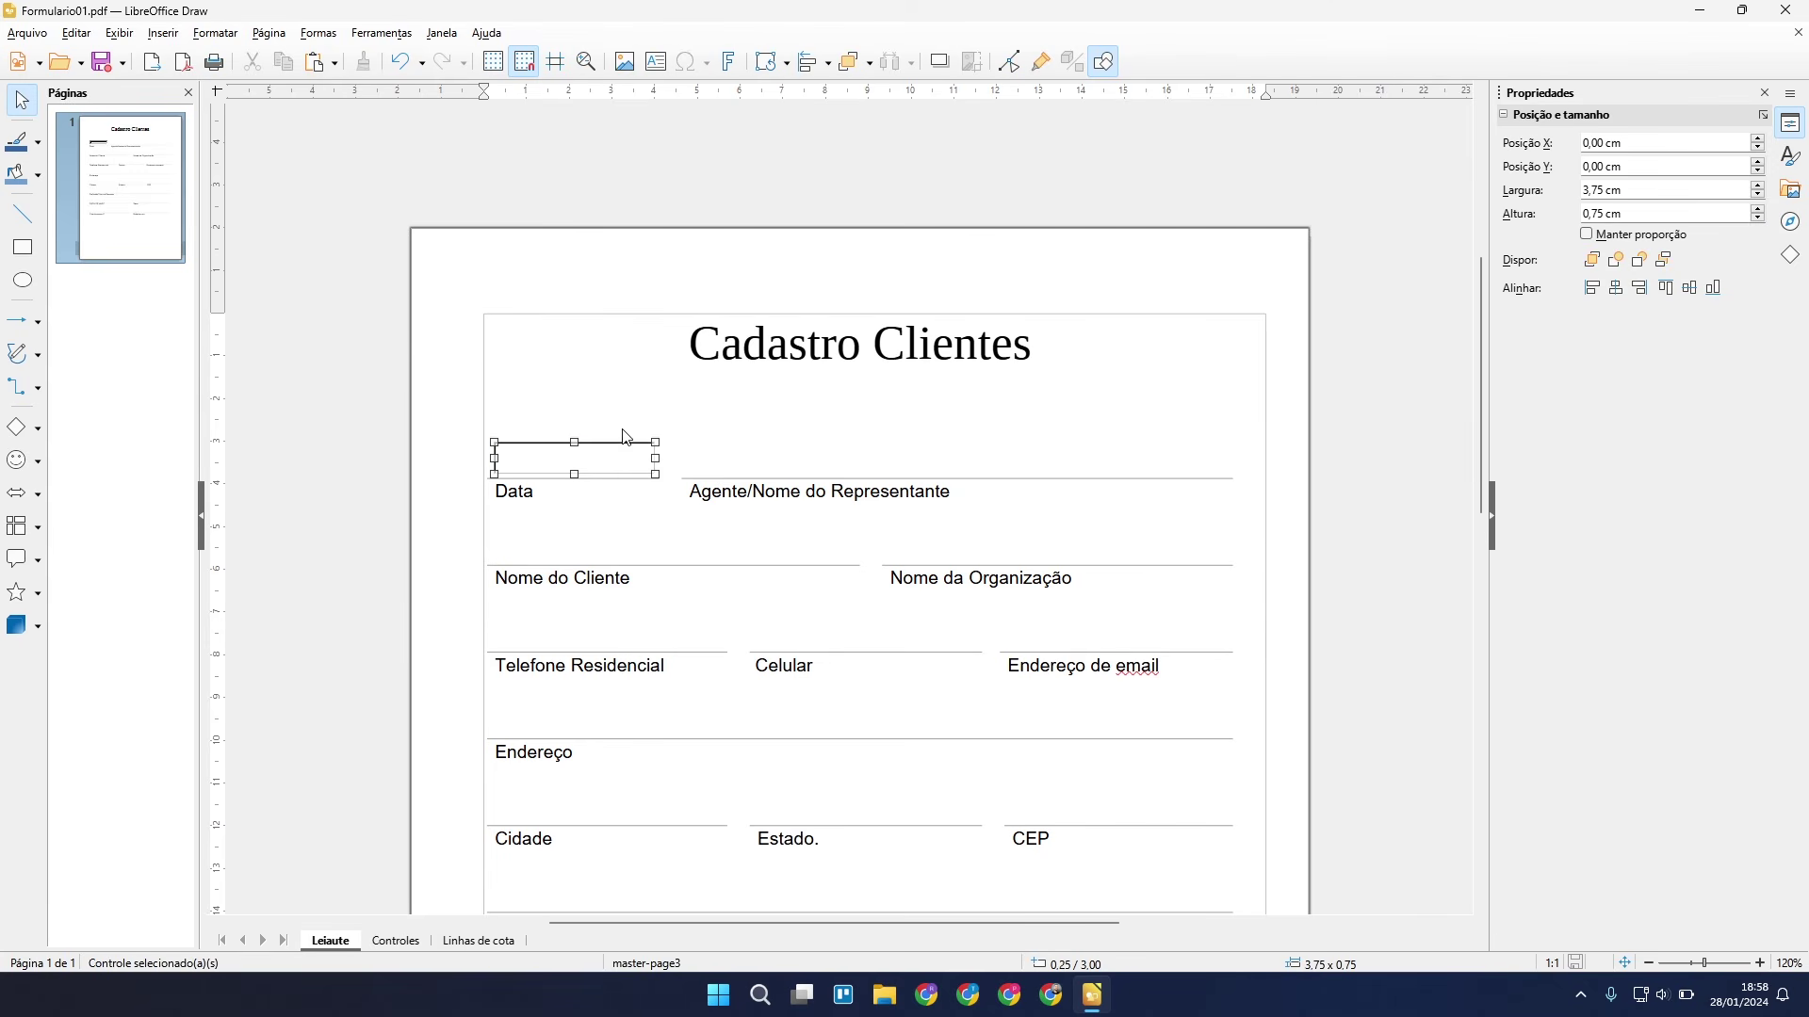
Insert a text box form control about 12.5 × 0.75 cm above the Agente/Nome do Representante label.
left_click(162, 34)
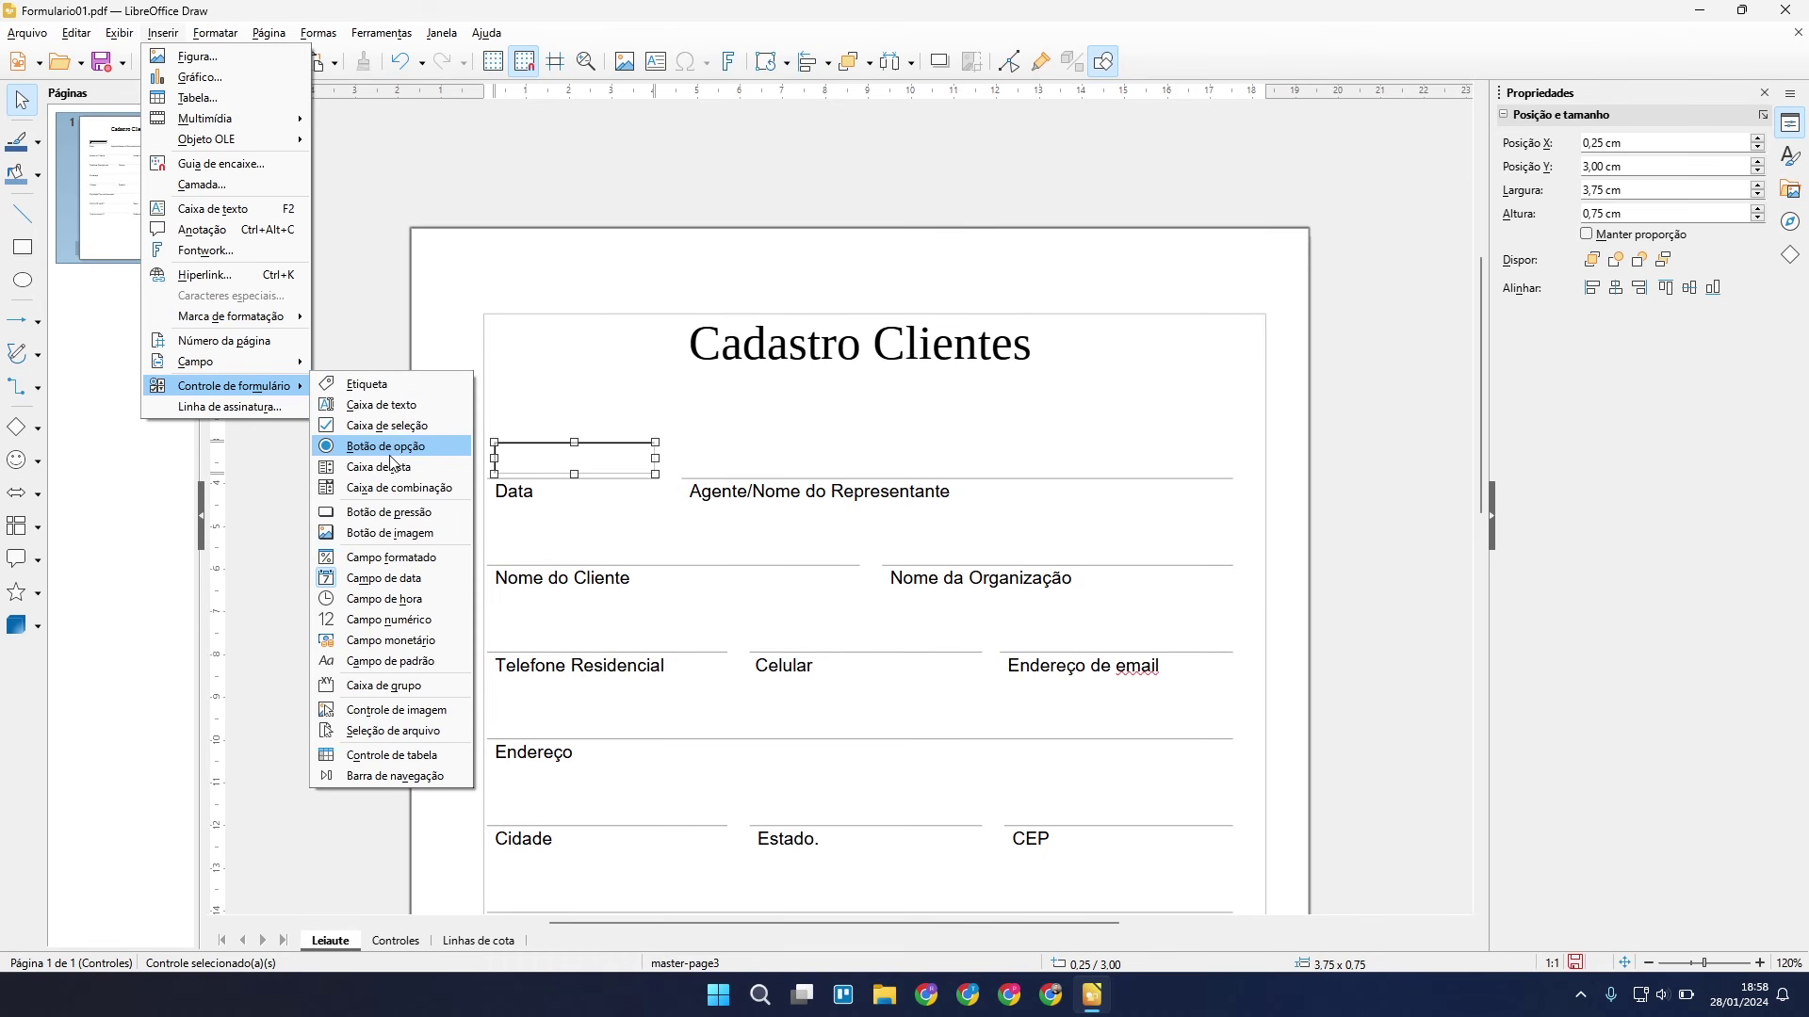
left_click(397, 409)
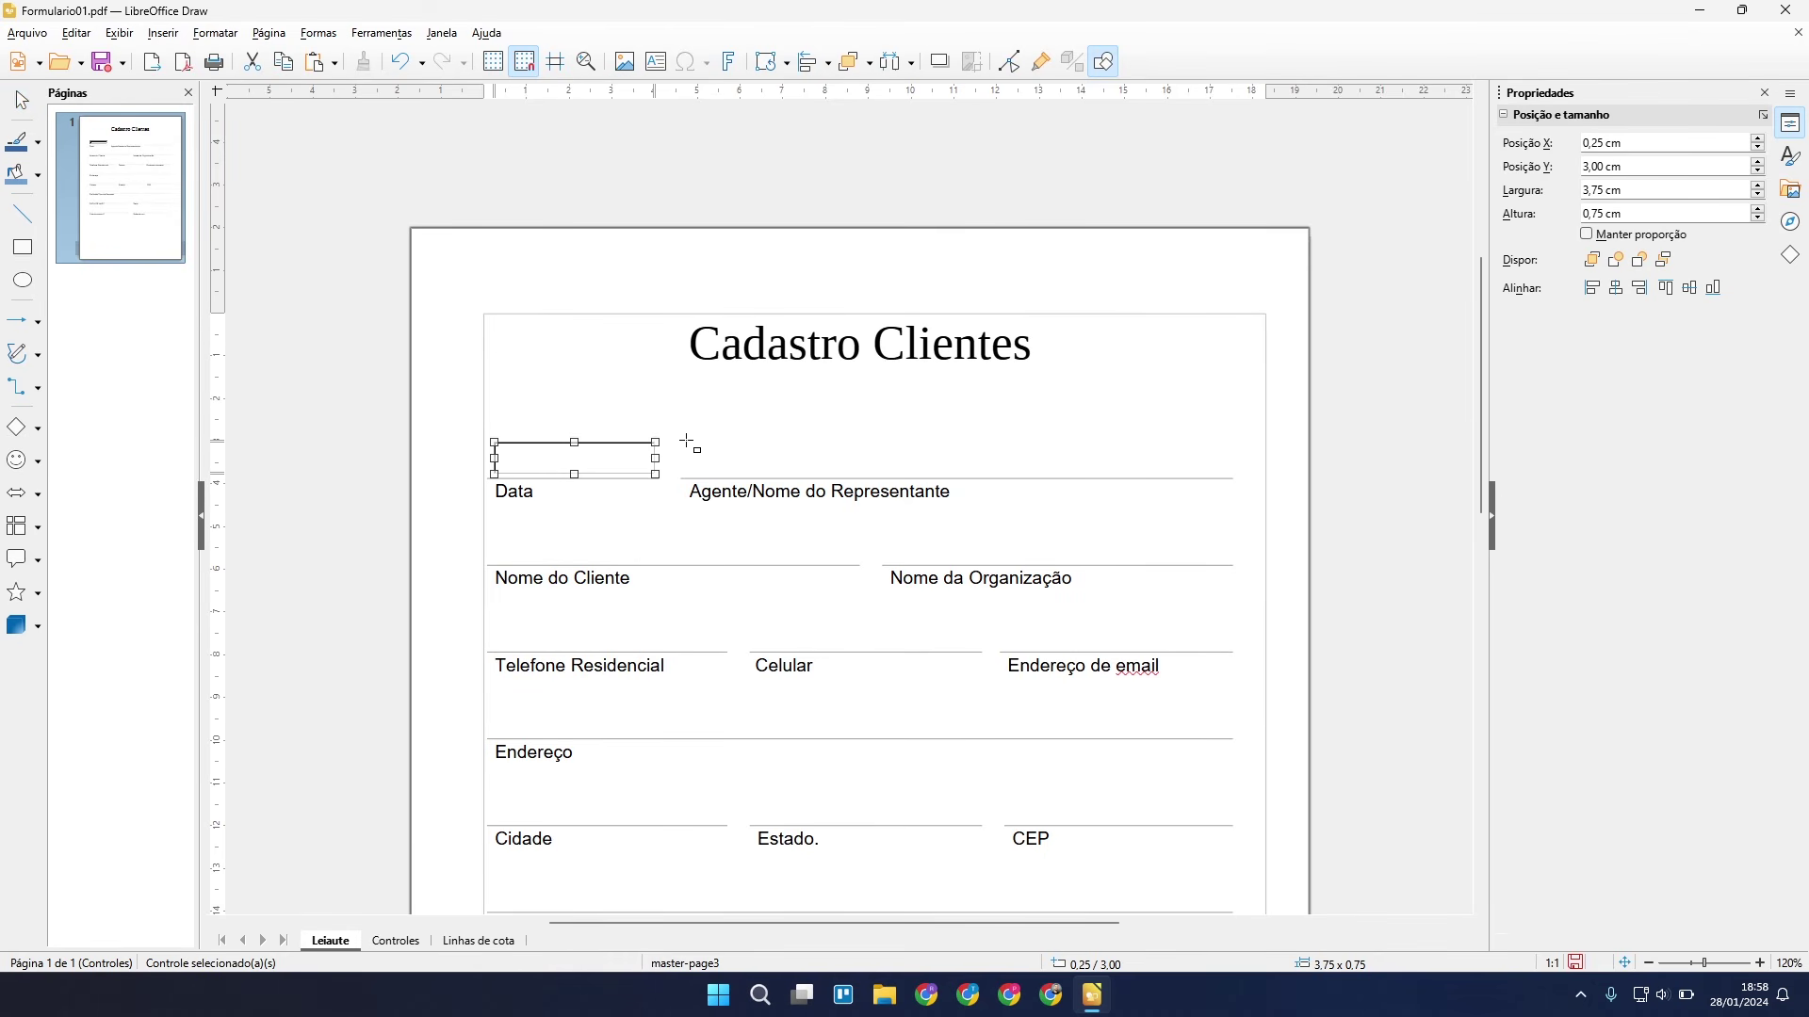
left_click_drag(686, 442, 1222, 473)
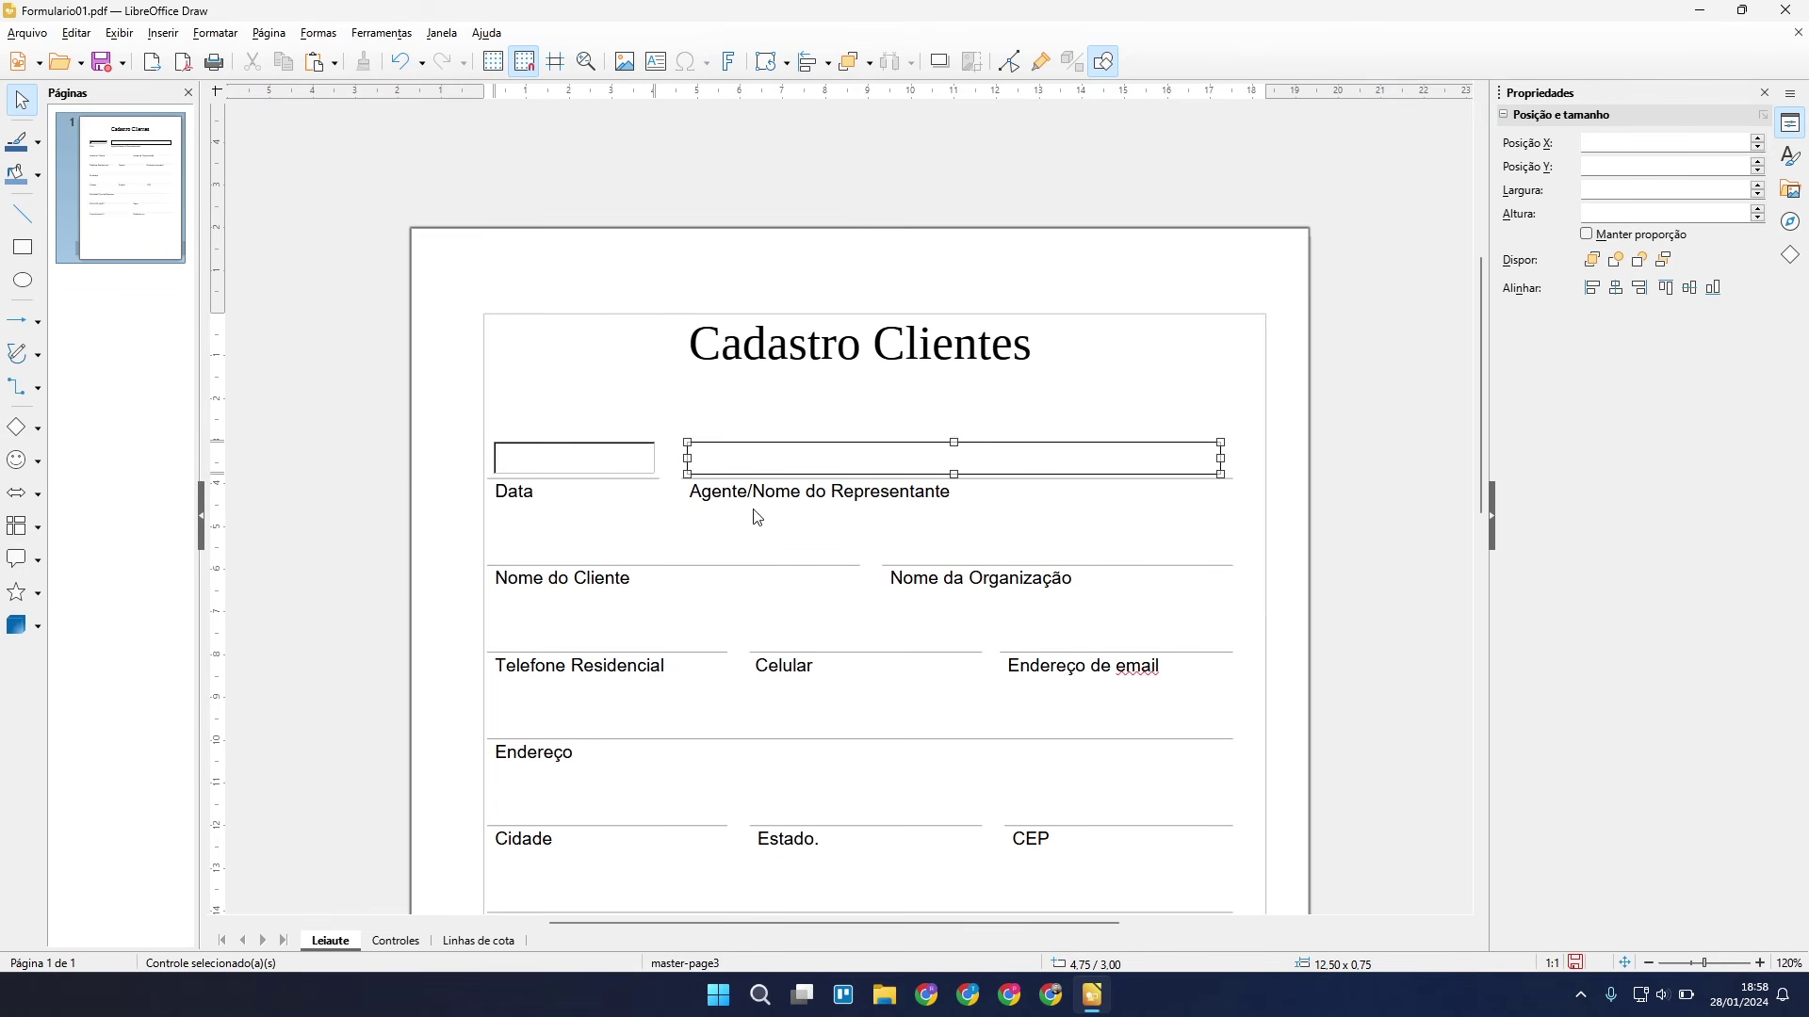
Insert a text box form control about 8 × 0.75 cm above the Nome do Cliente label.
left_click(499, 543)
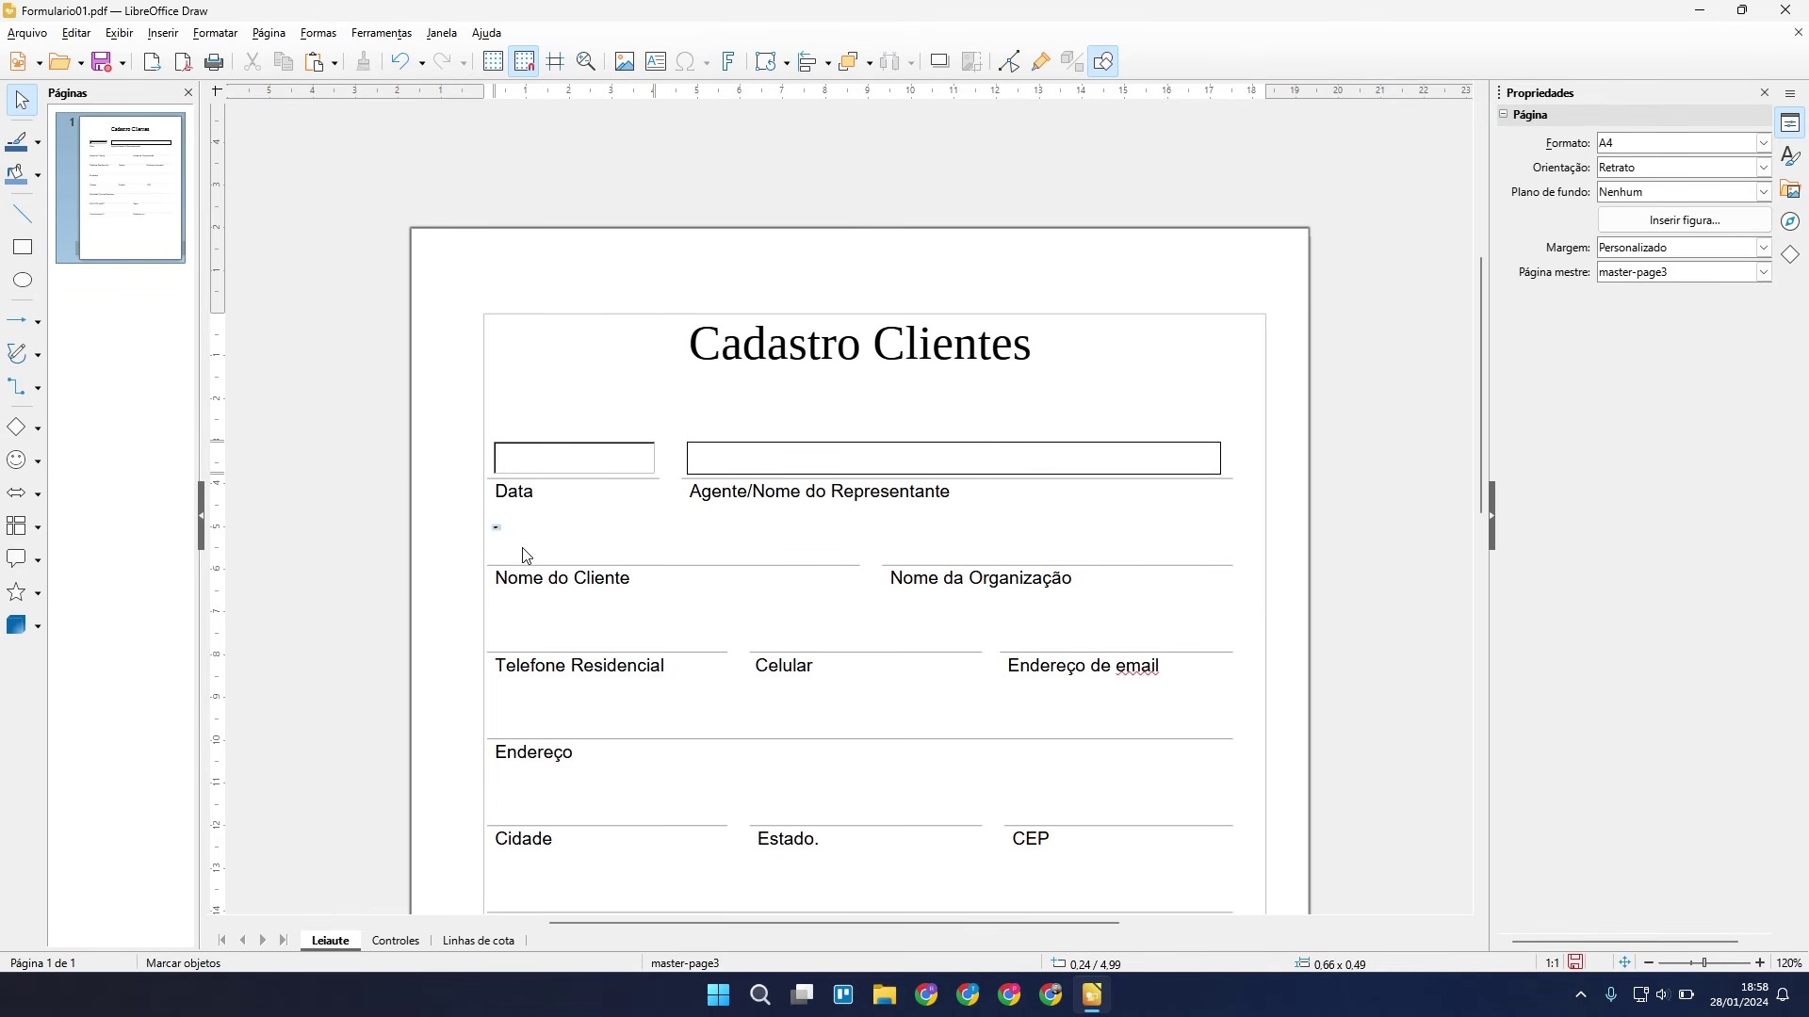
left_click(163, 33)
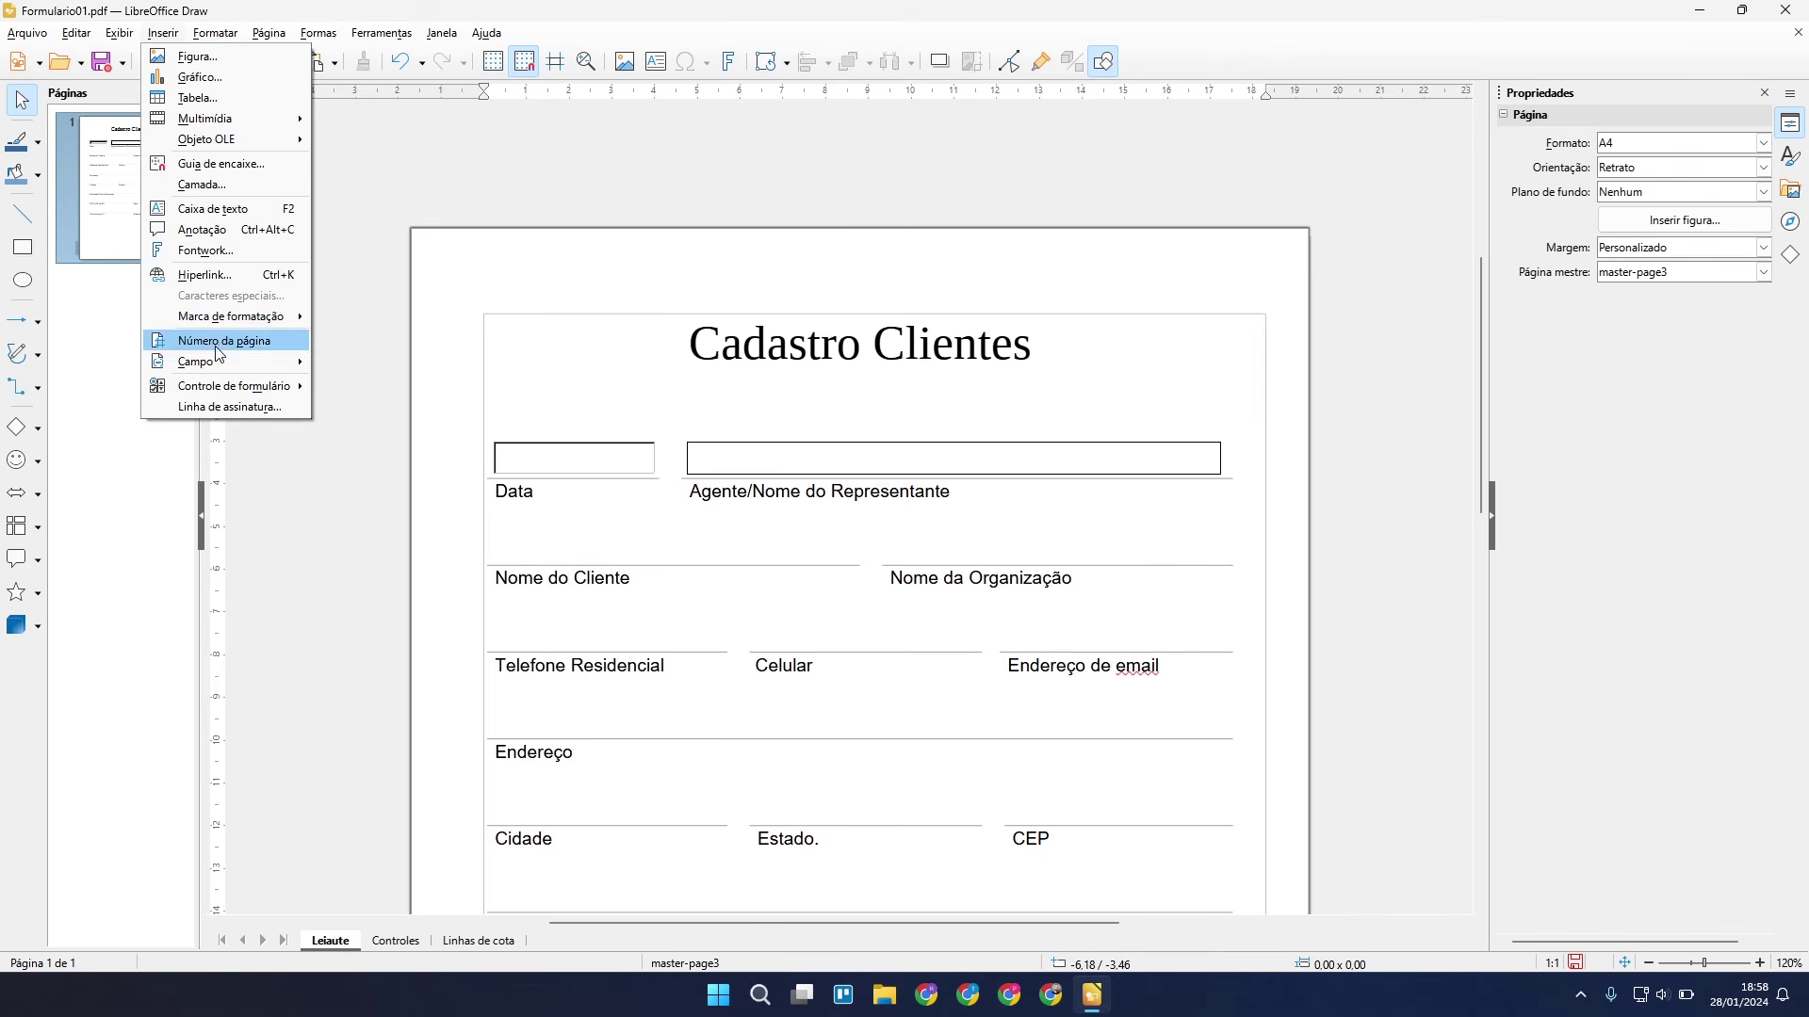
mouse_move(246, 387)
left_click(382, 407)
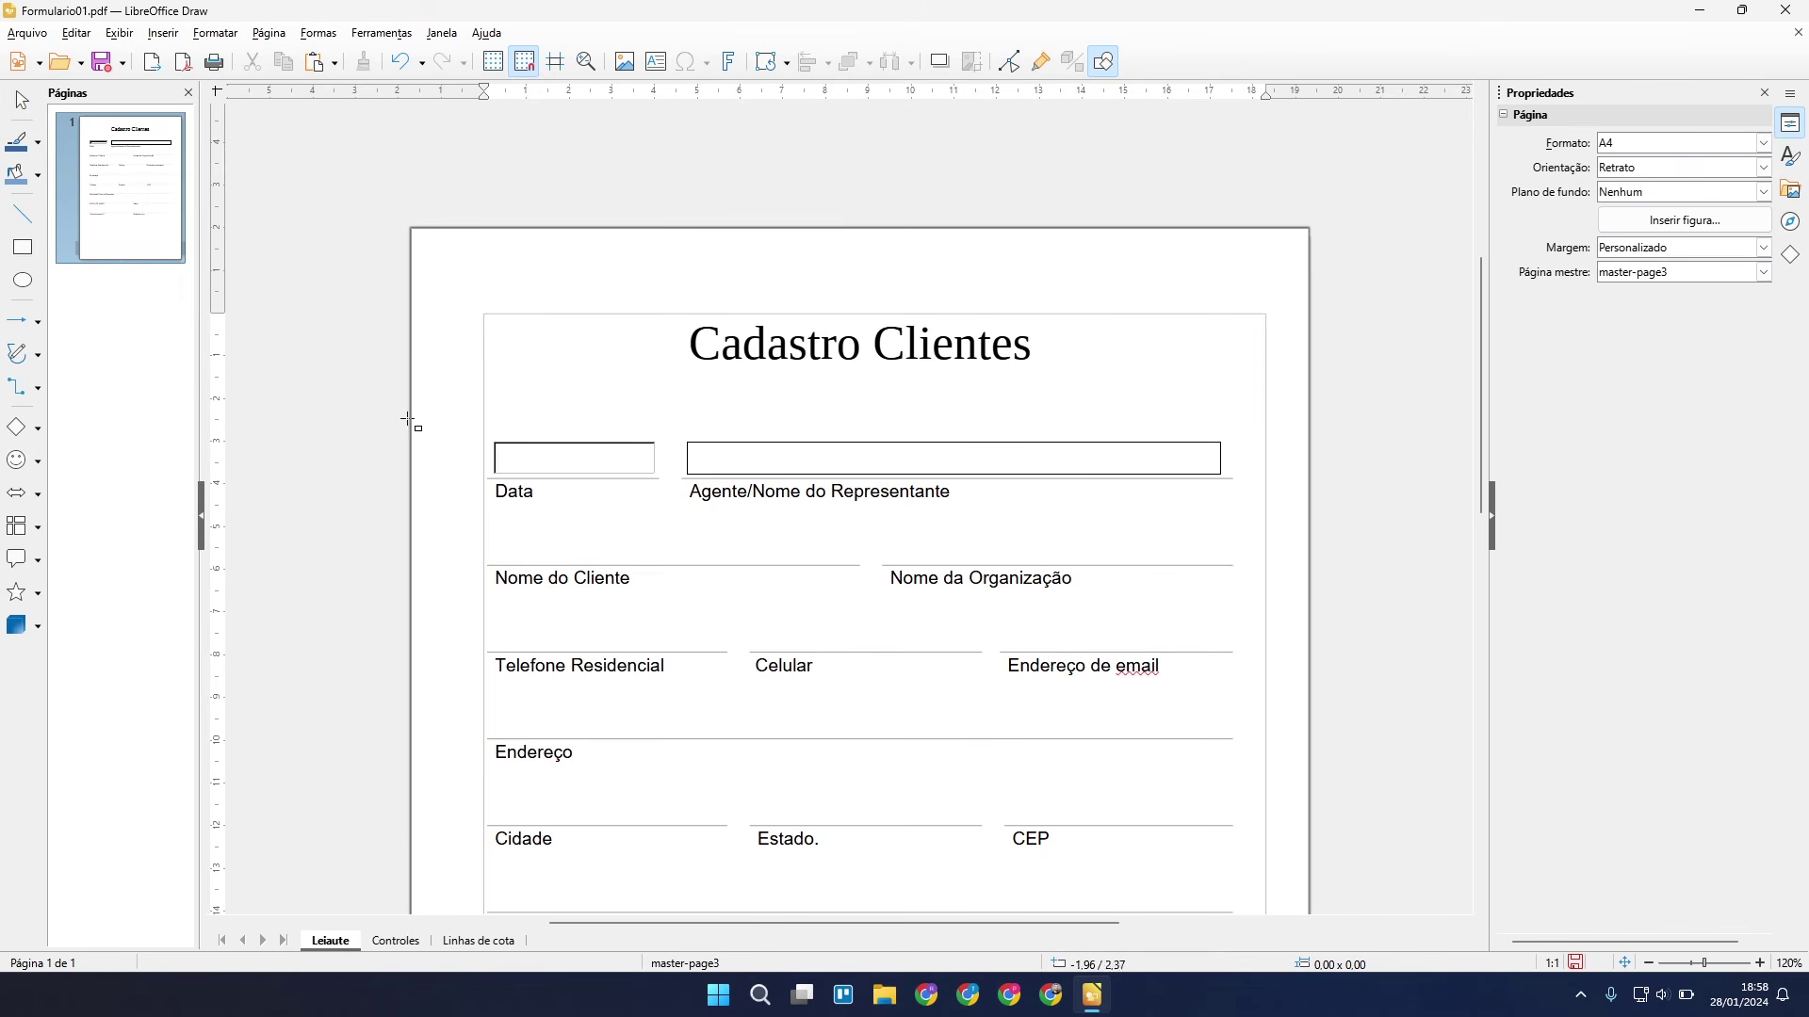
left_click_drag(498, 527, 837, 562)
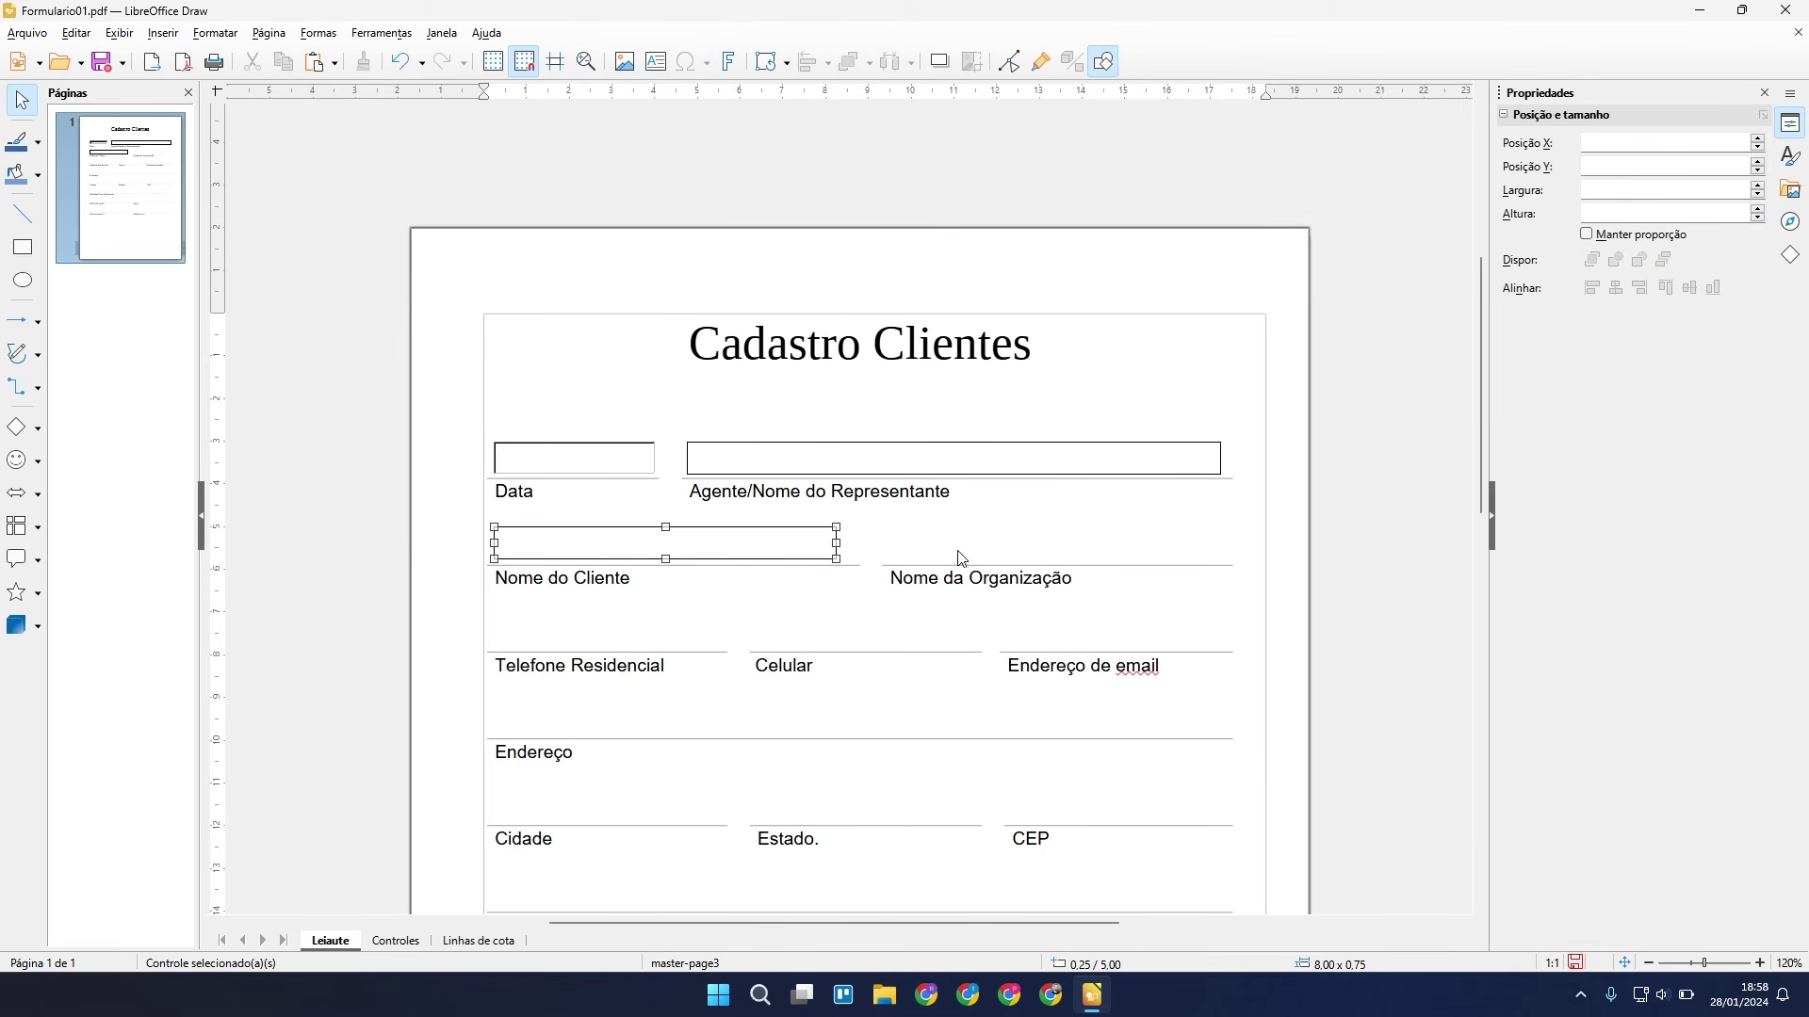
Place text boxes above Nome da Organização, Telefone Residencial and Celular, sizing the Celular one about 5.5 × 0.75 cm and aligning the telephone one with its label.
left_click_drag(783, 533, 987, 628)
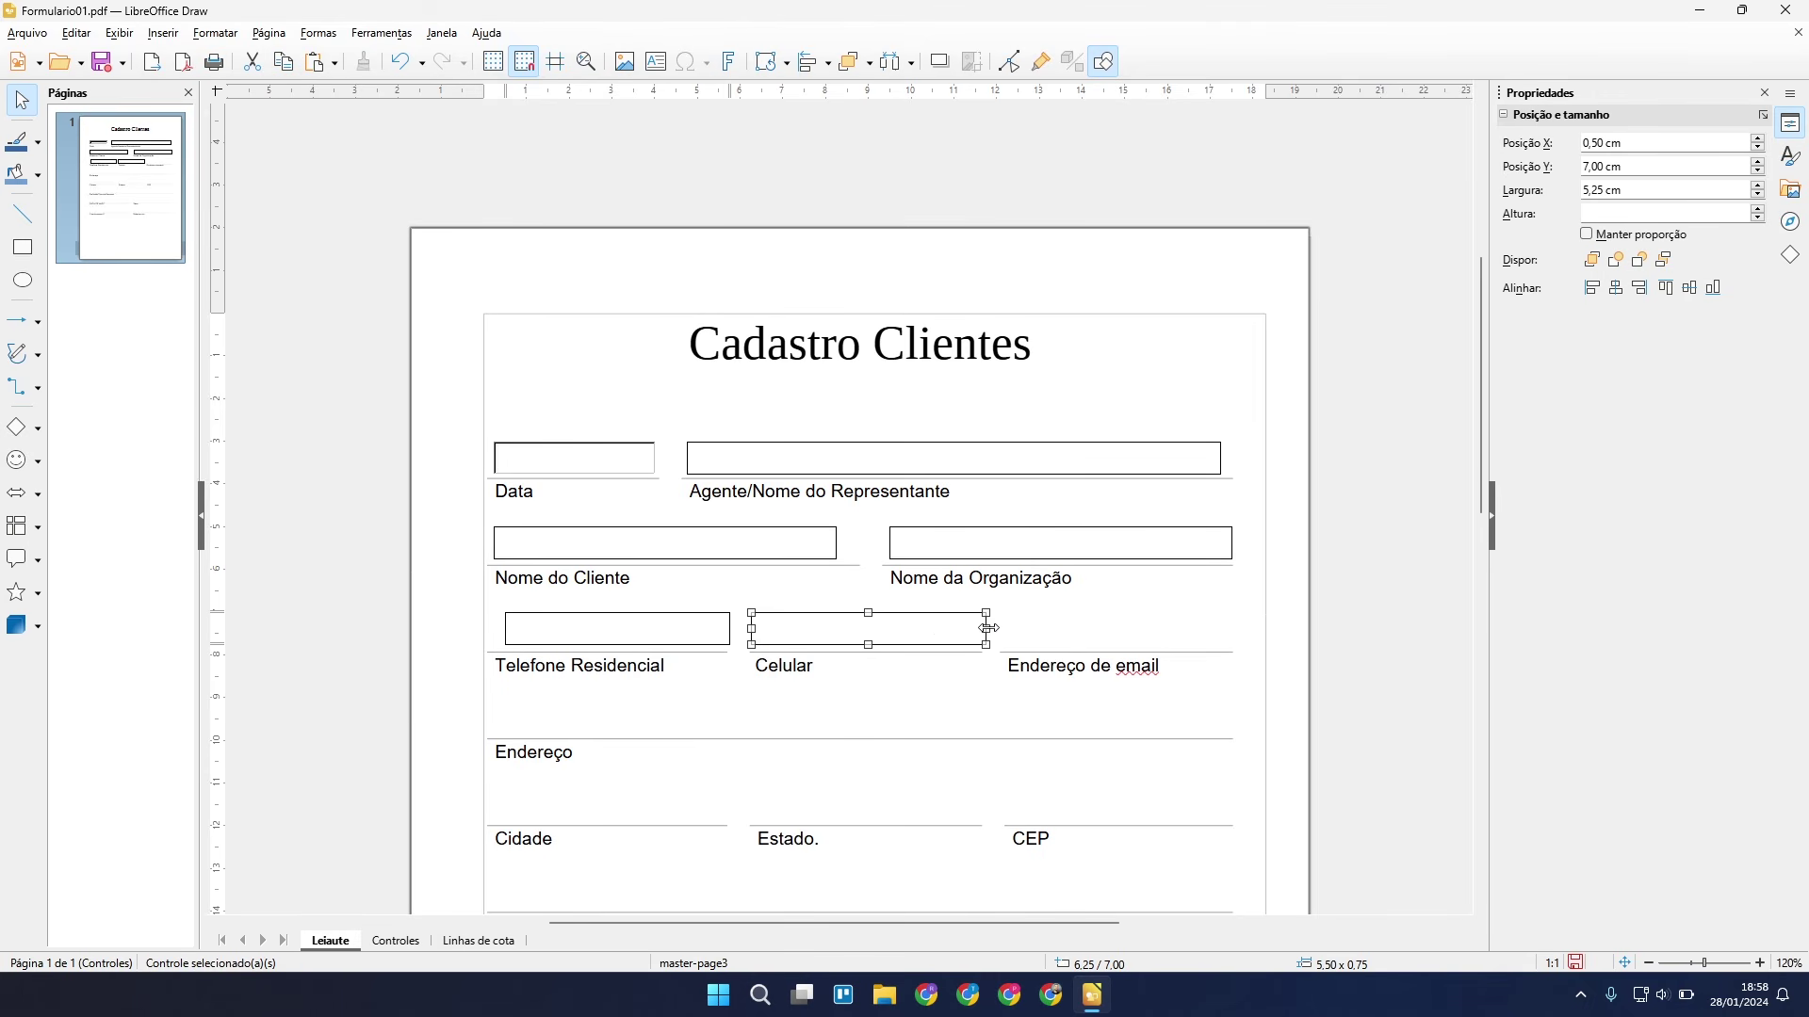
left_click_drag(658, 631, 694, 617)
left_click(1032, 636)
Insert a list box about 5.25 × 0.75 cm above the Estado label, dismissing the data source wizard.
scroll(1064, 634, "down", 4)
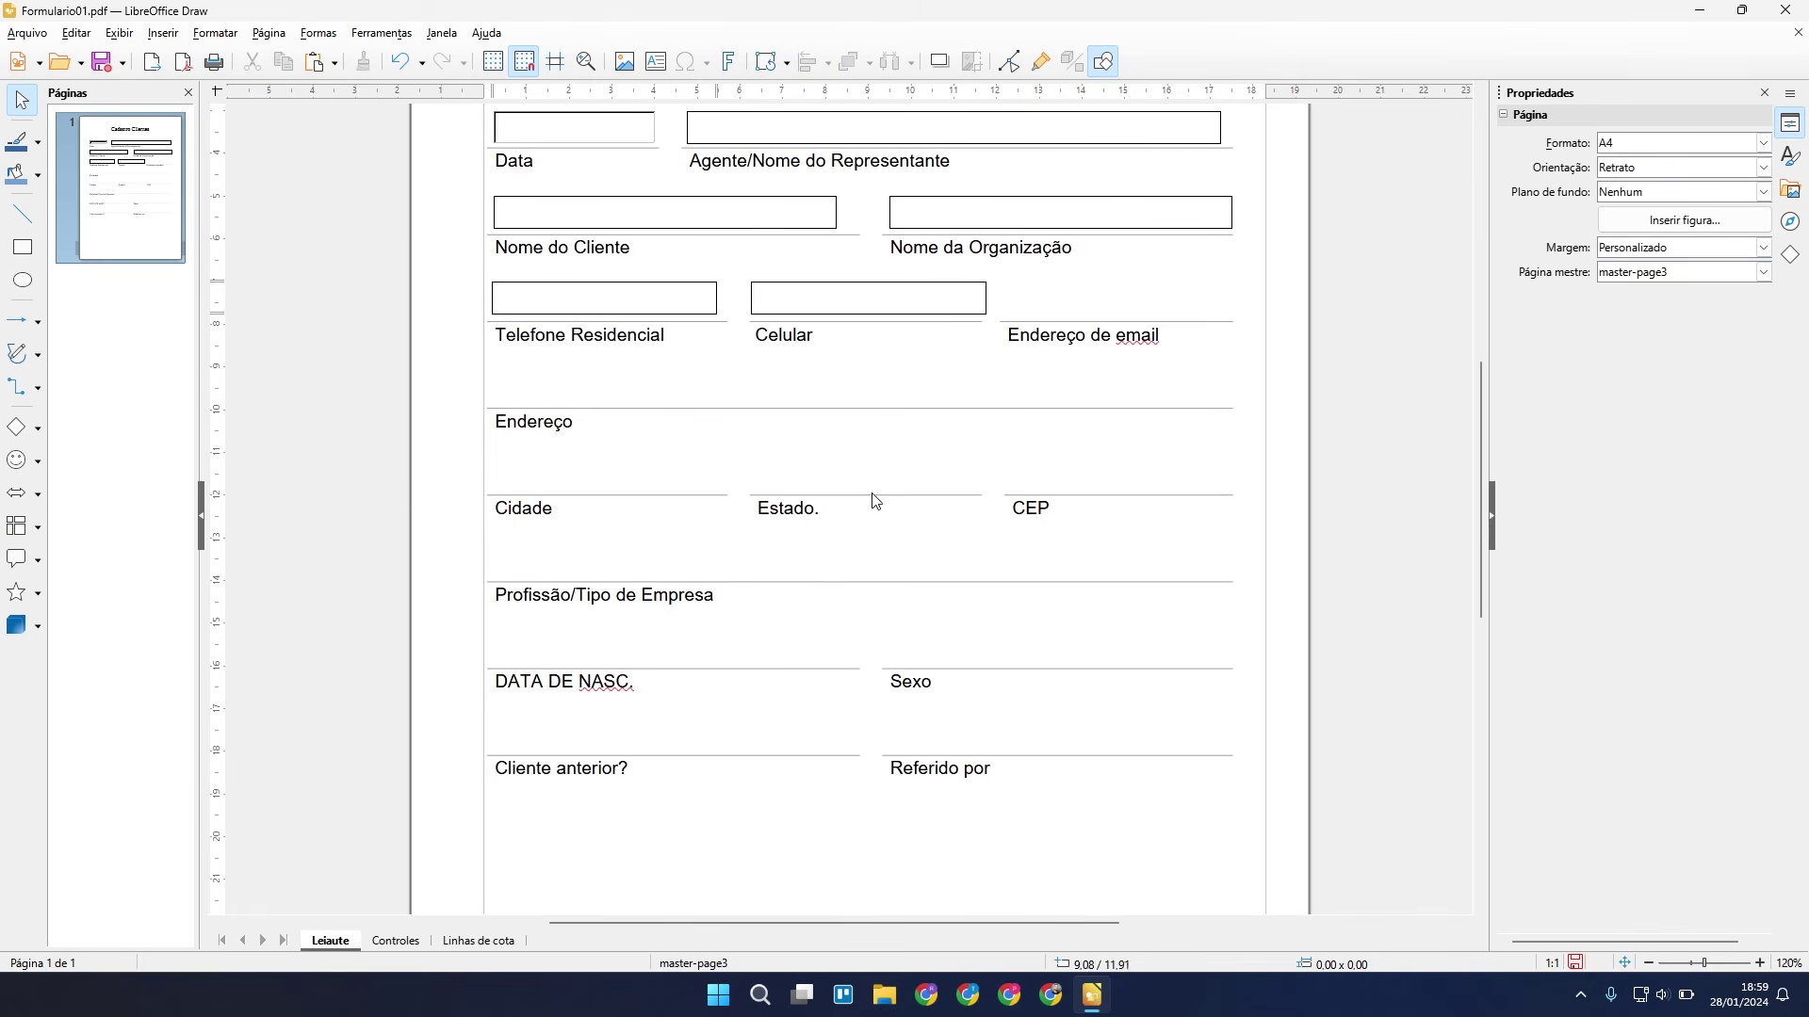
left_click(162, 33)
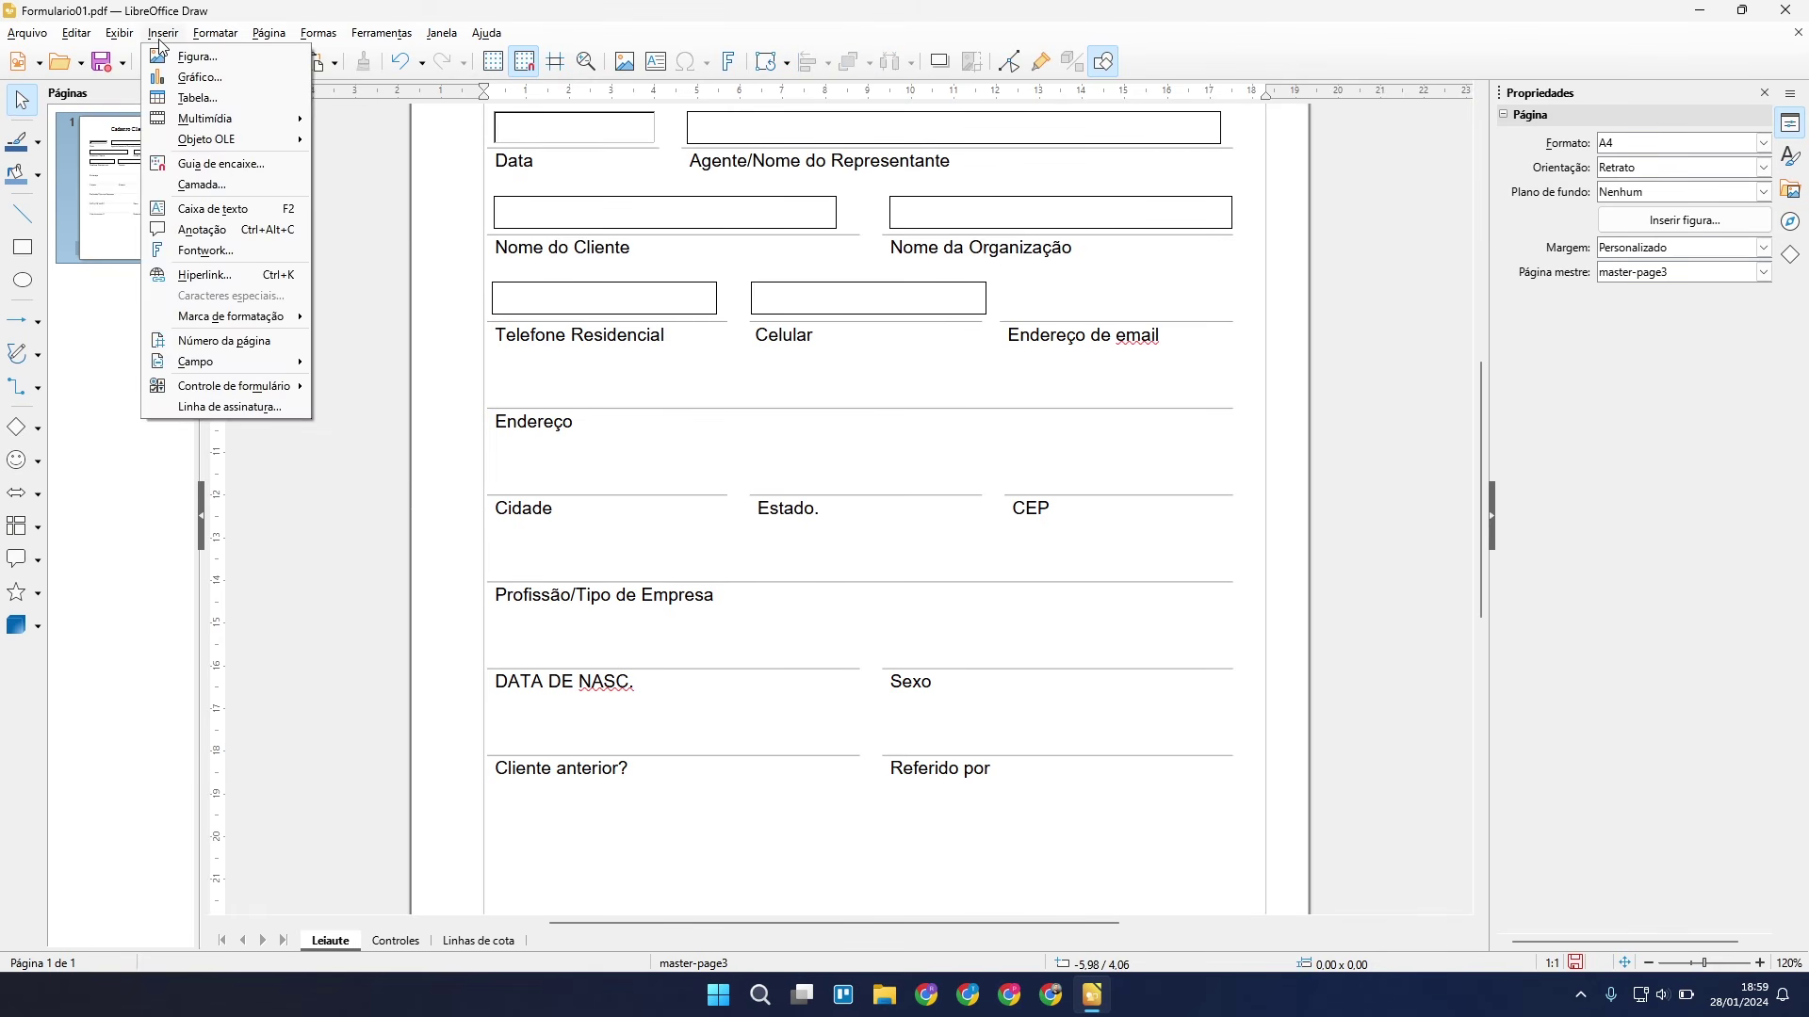
mouse_move(250, 388)
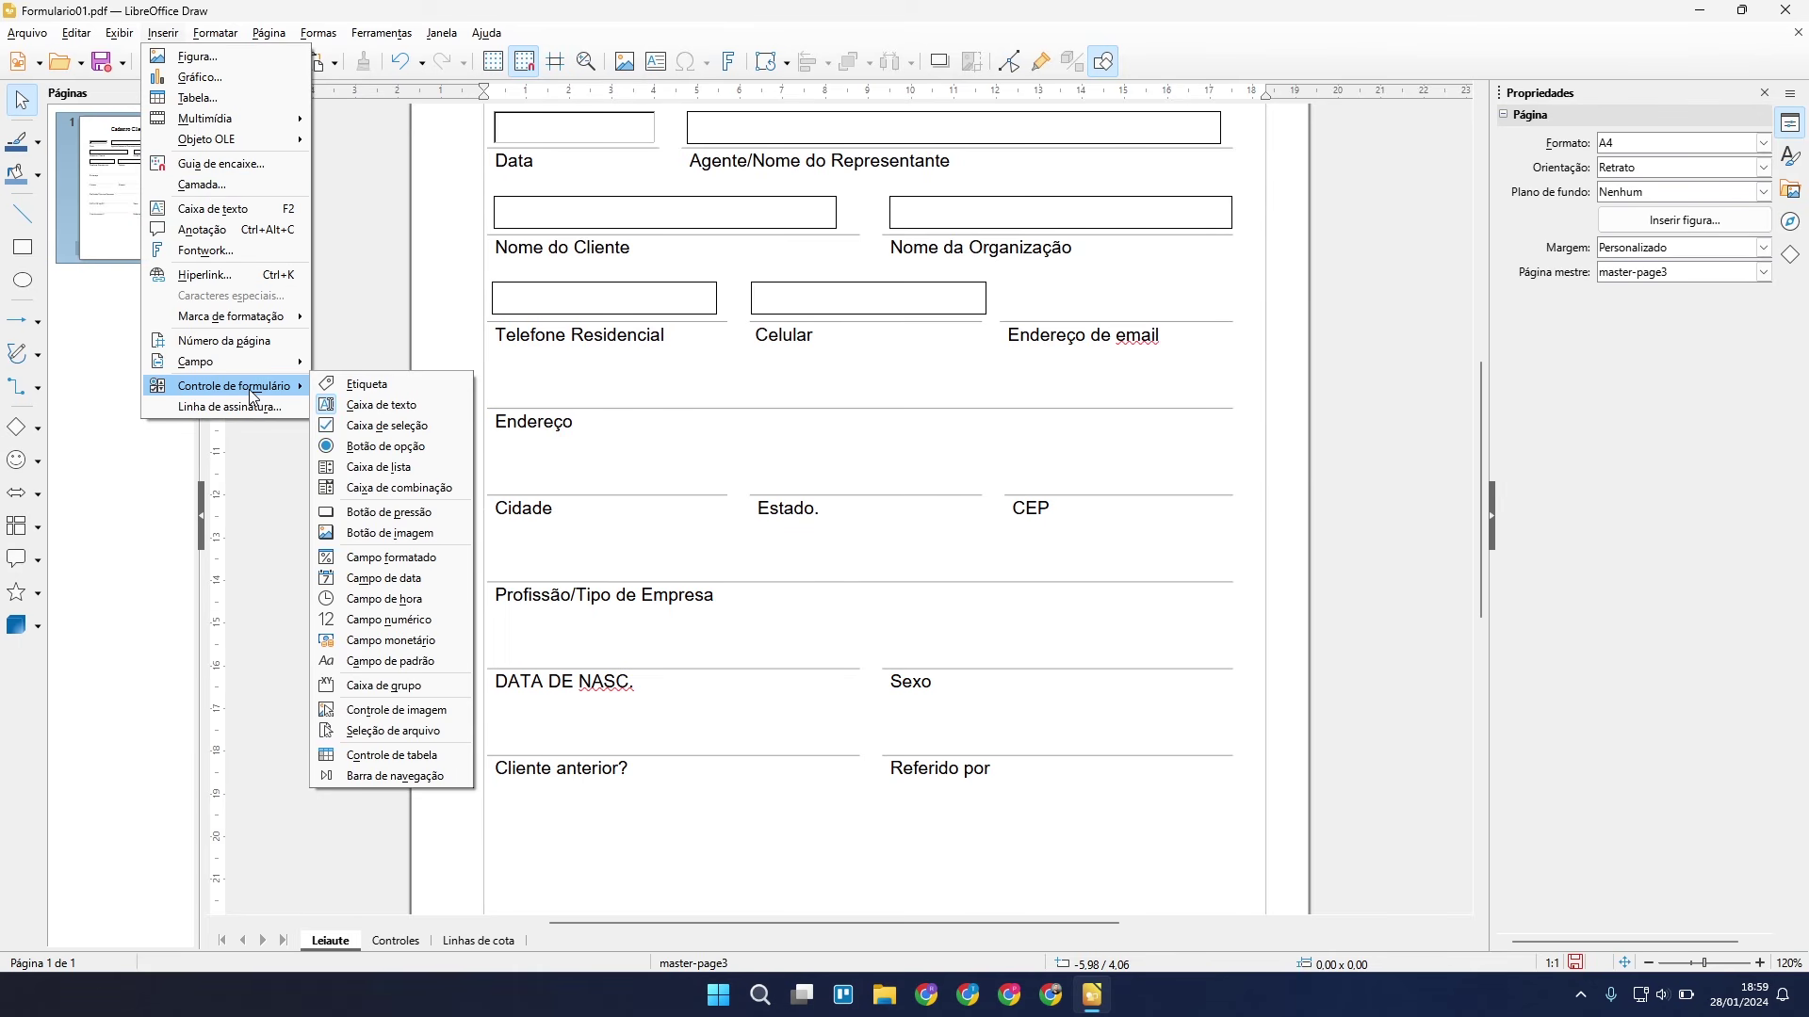
left_click(407, 468)
left_click_drag(759, 466, 982, 496)
left_click(1009, 675)
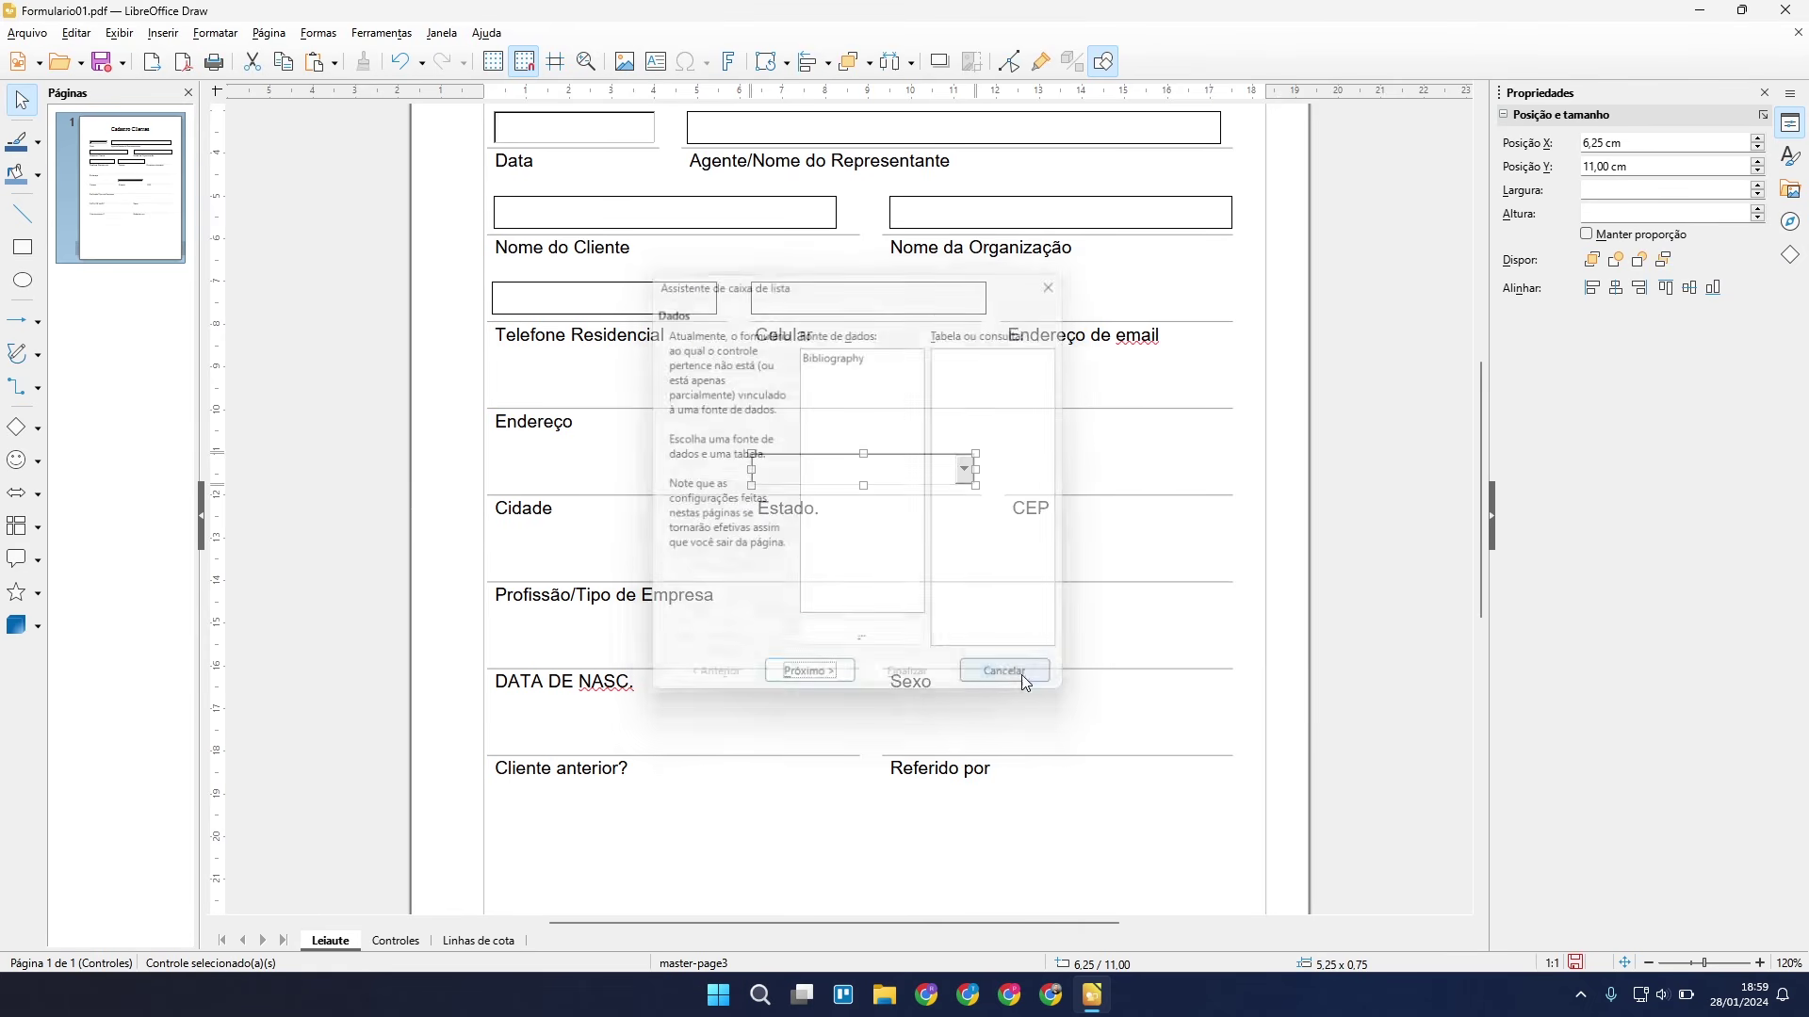
Enter SC, PR, SP, RJ and "..." as the Estado list box's entries in its control properties.
right_click(924, 478)
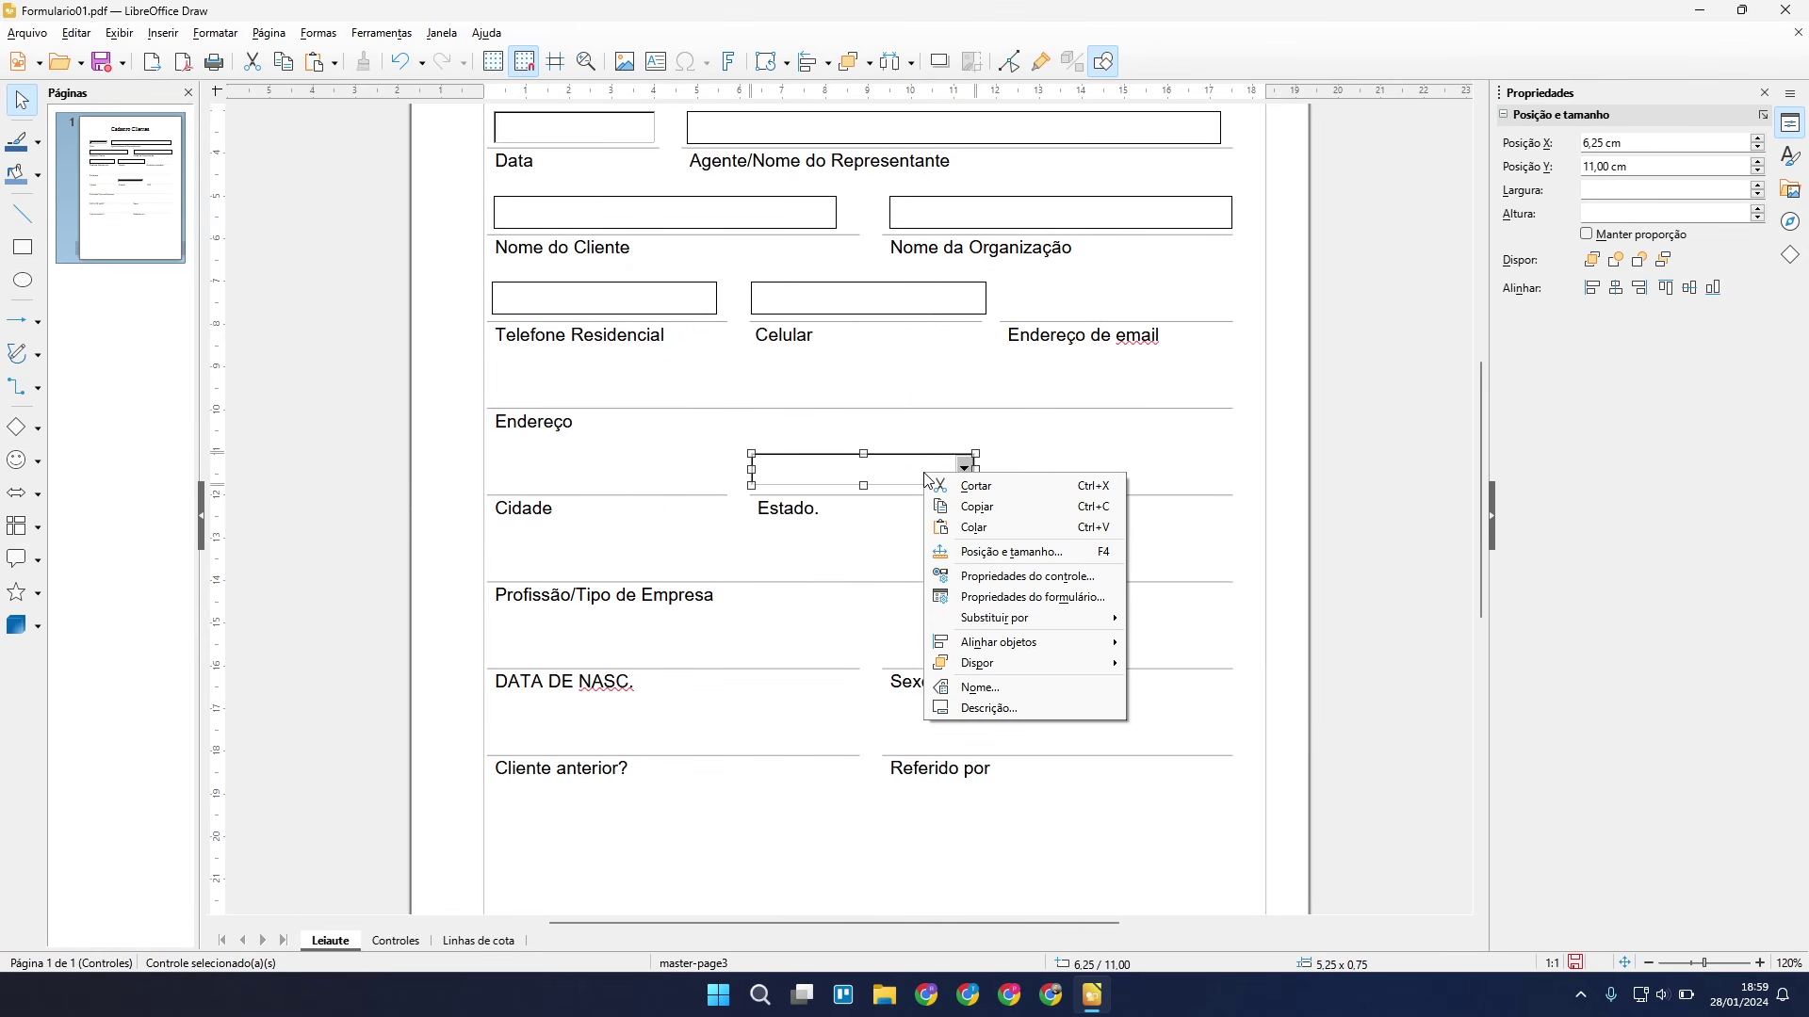
left_click(1001, 576)
scroll(1224, 481, "down", 6)
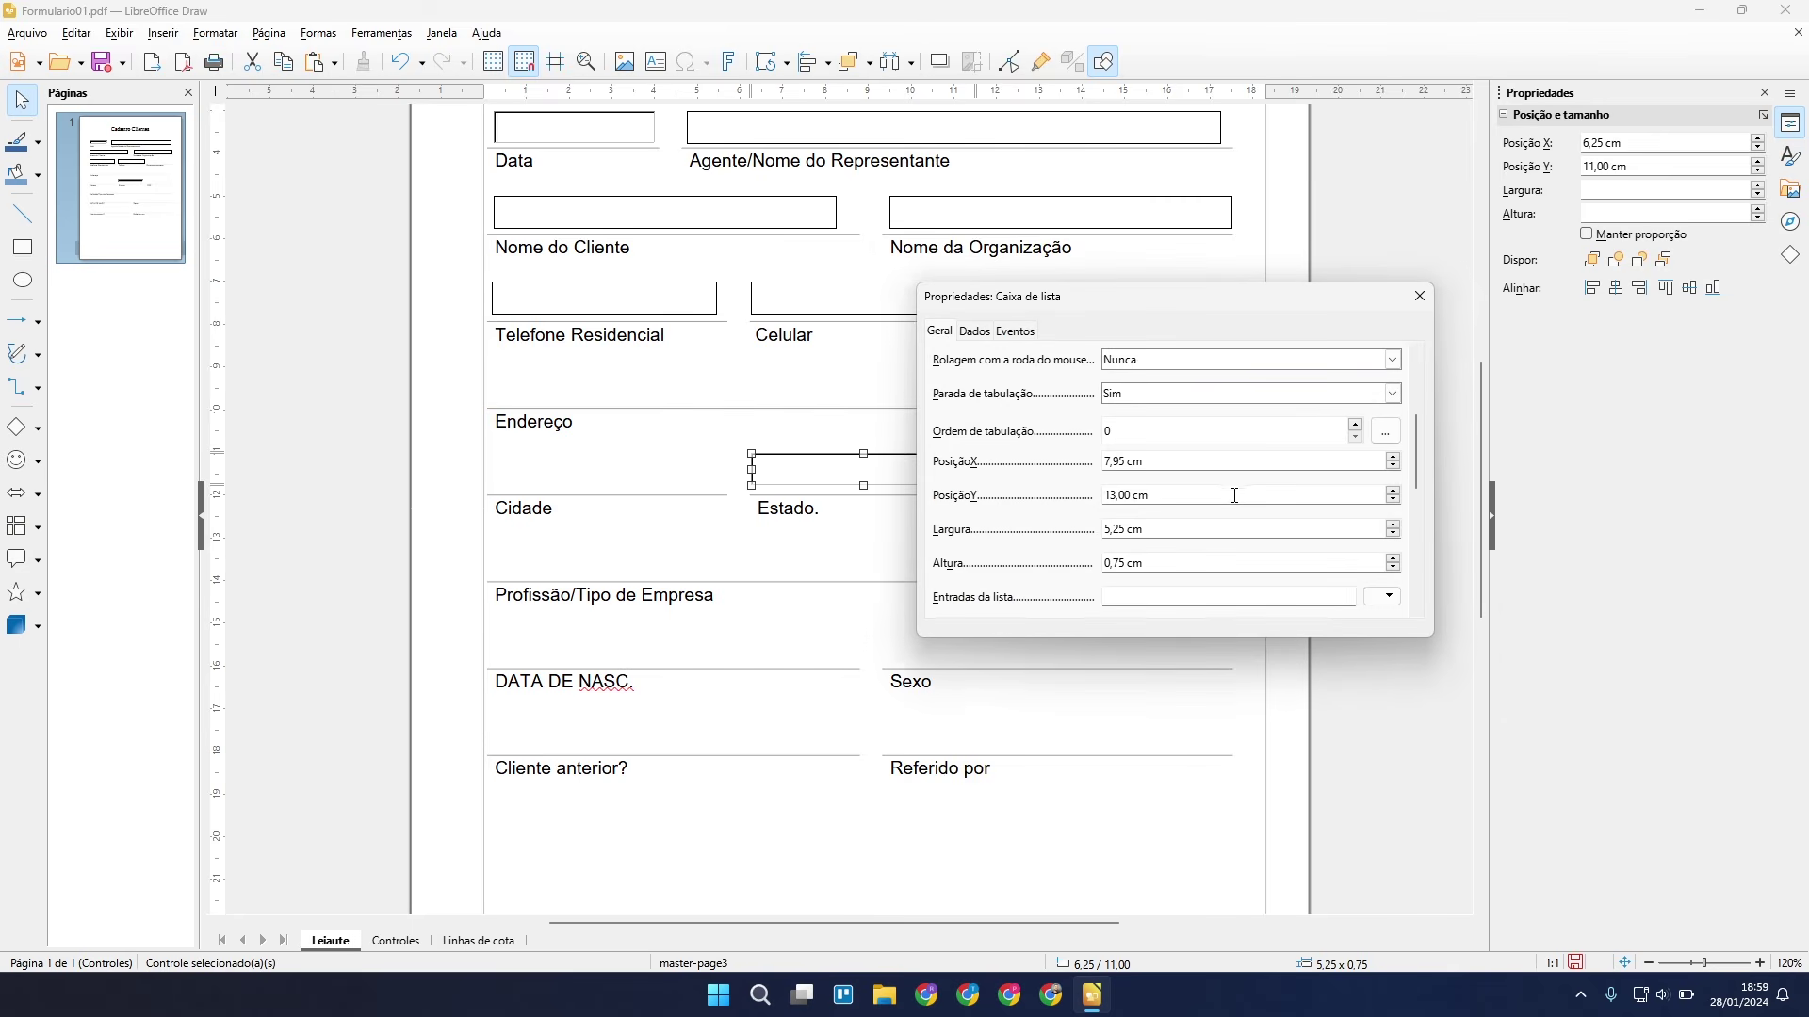
left_click(1382, 393)
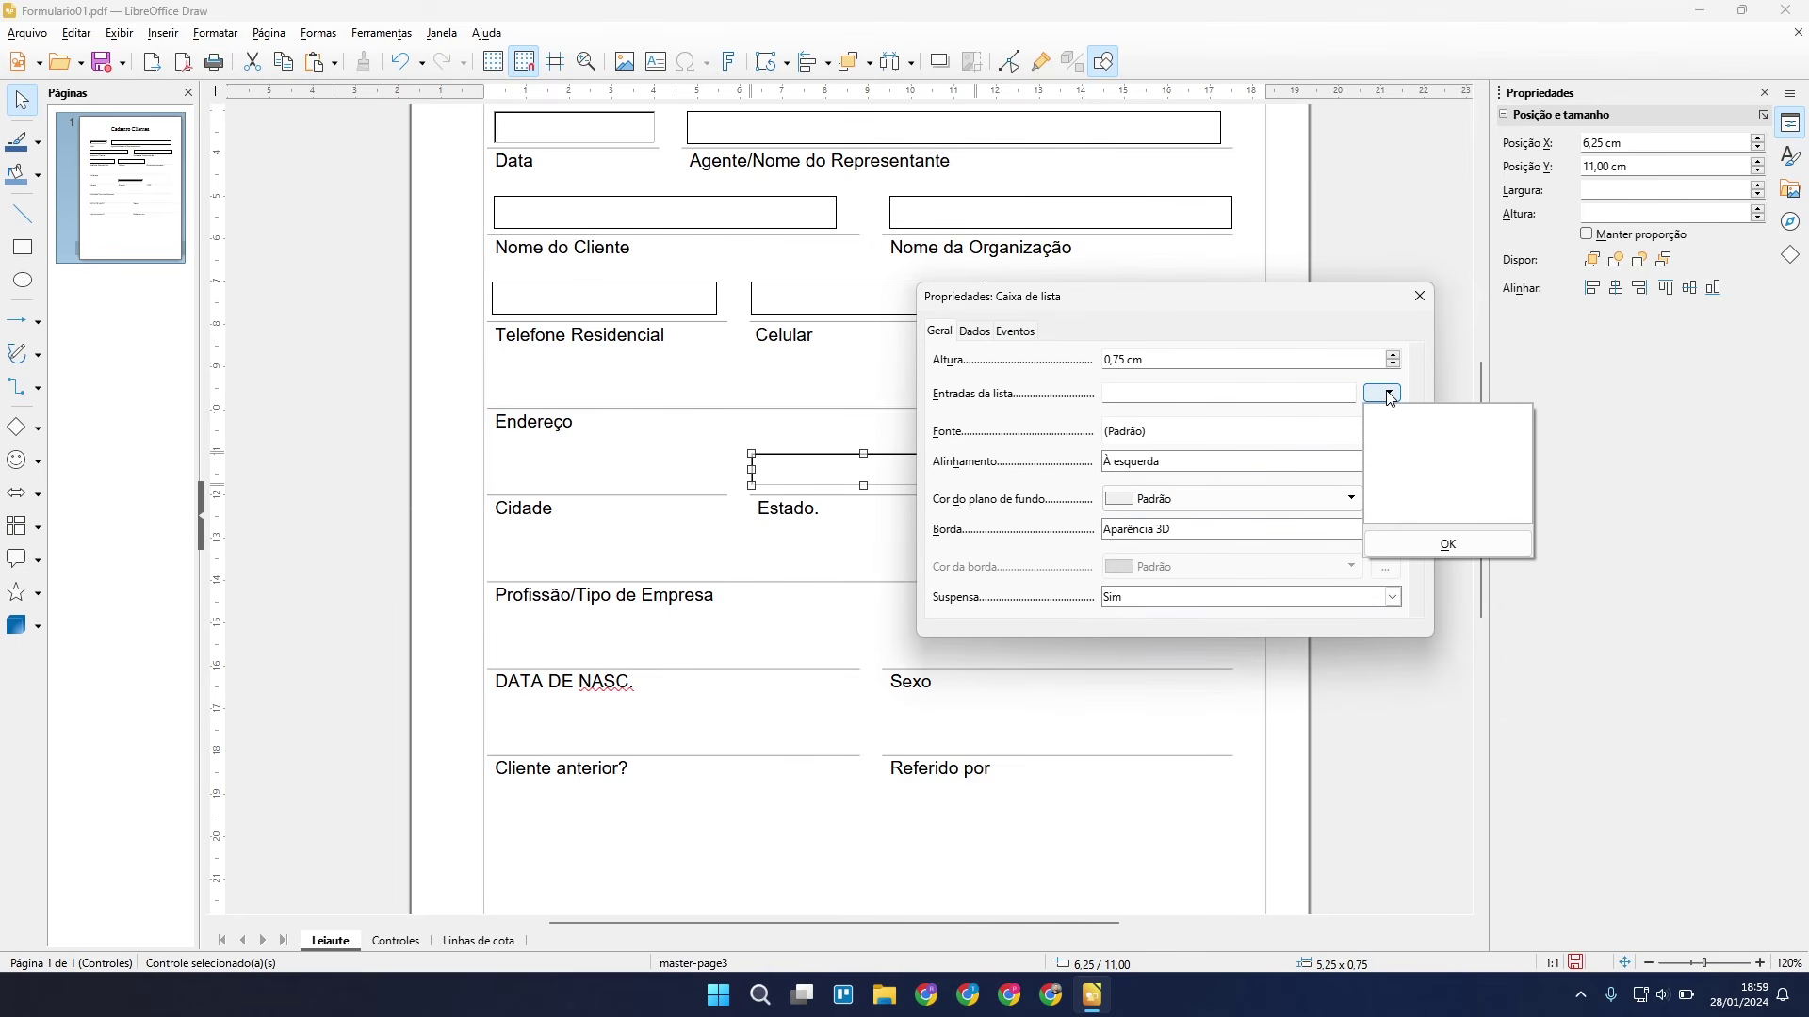
type("SC")
key("Return")
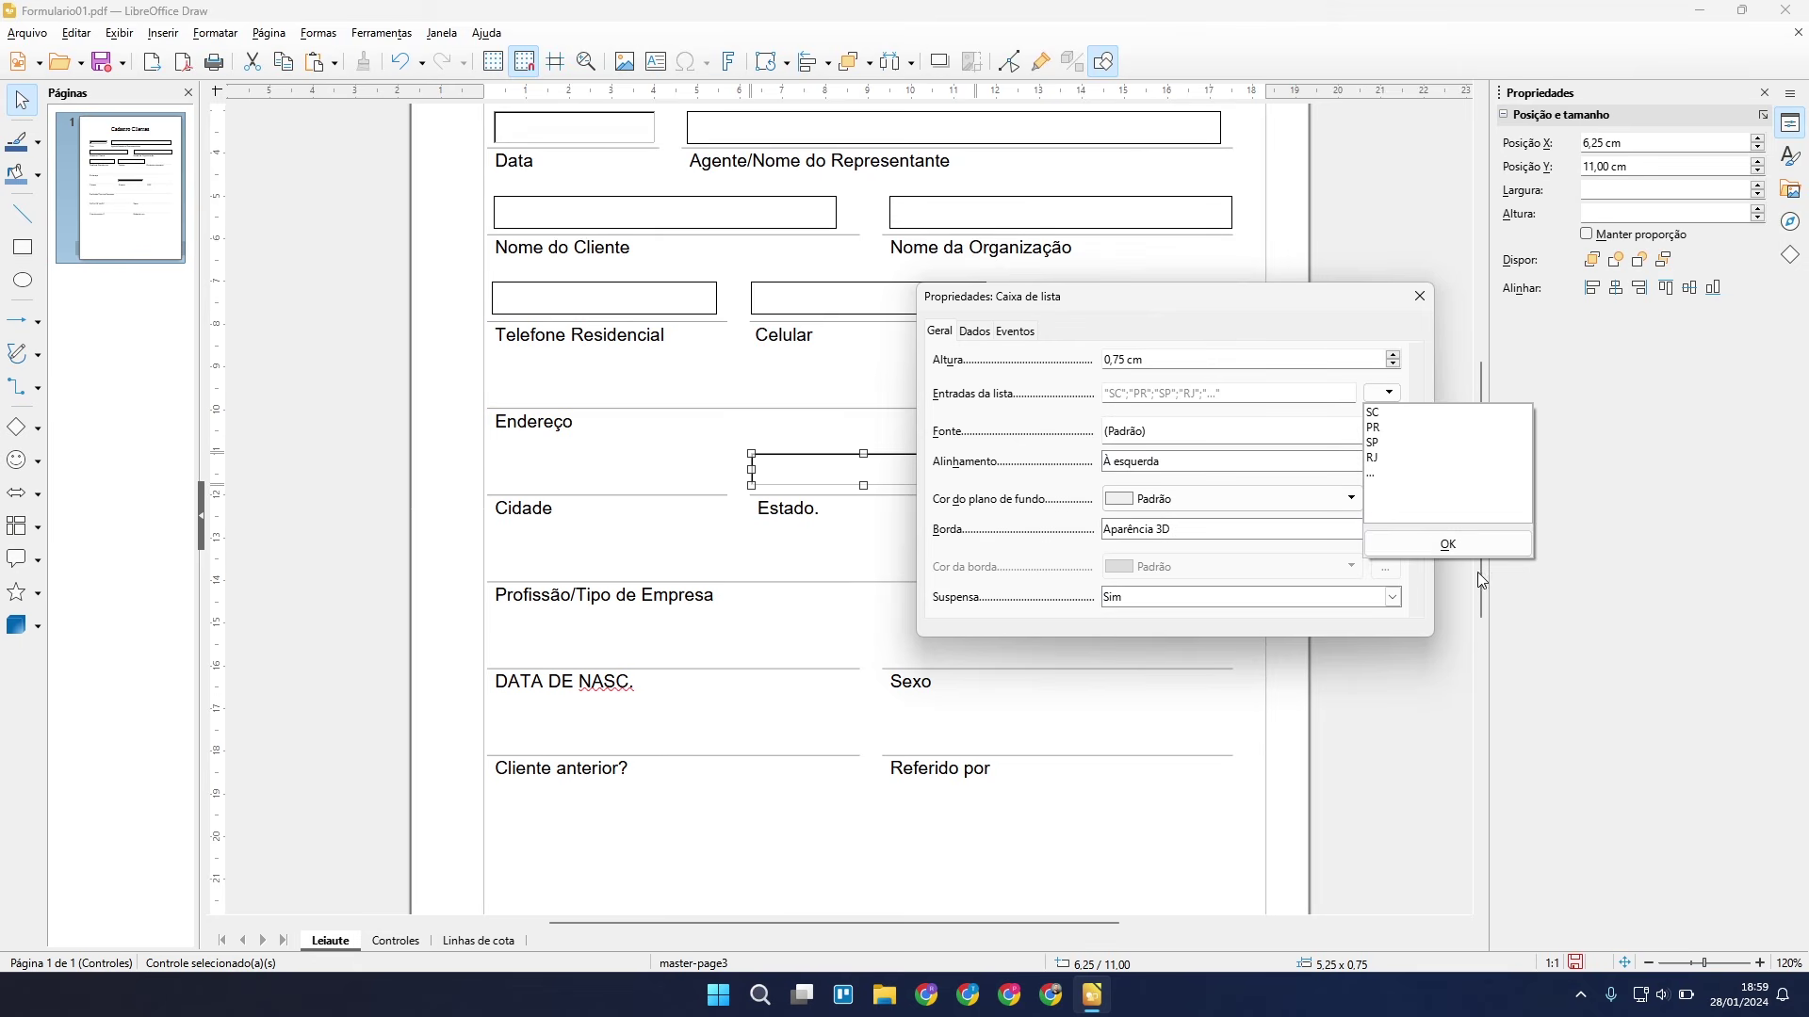
left_click(1448, 543)
left_click(1419, 296)
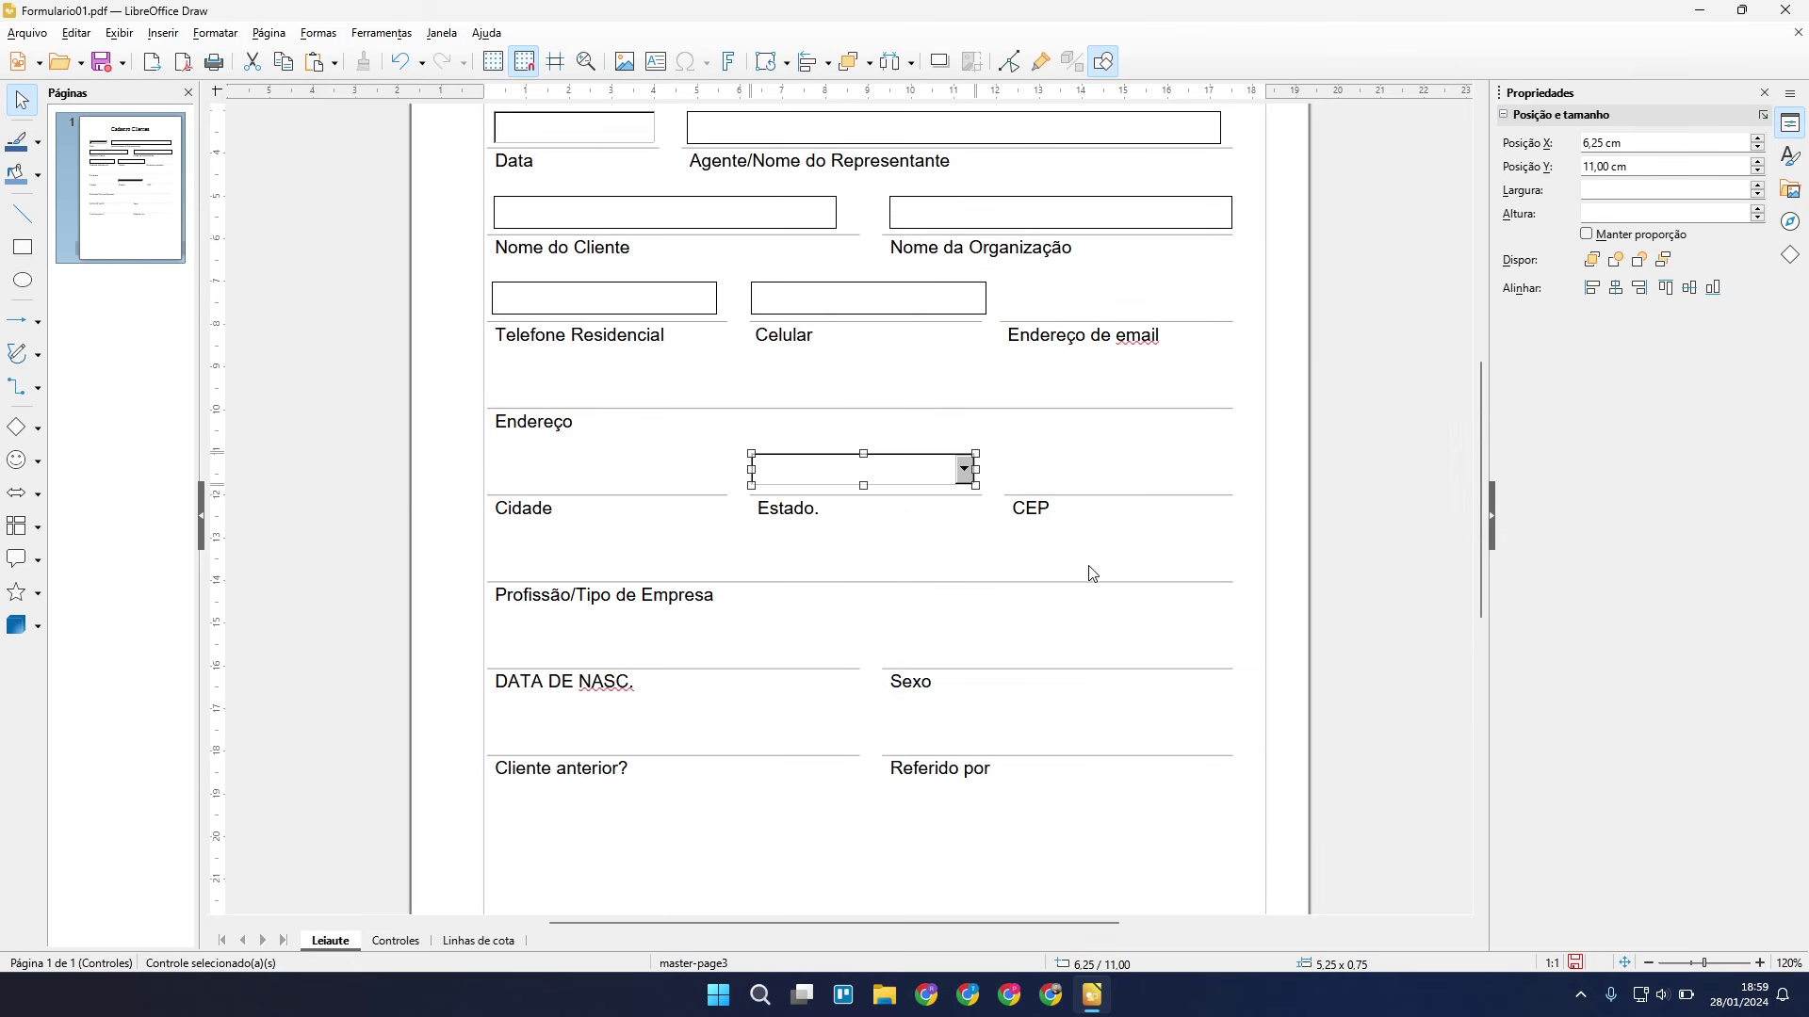
Insert an option button form control about 1 × 0.5 cm above the Cliente anterior? label.
left_click(552, 750)
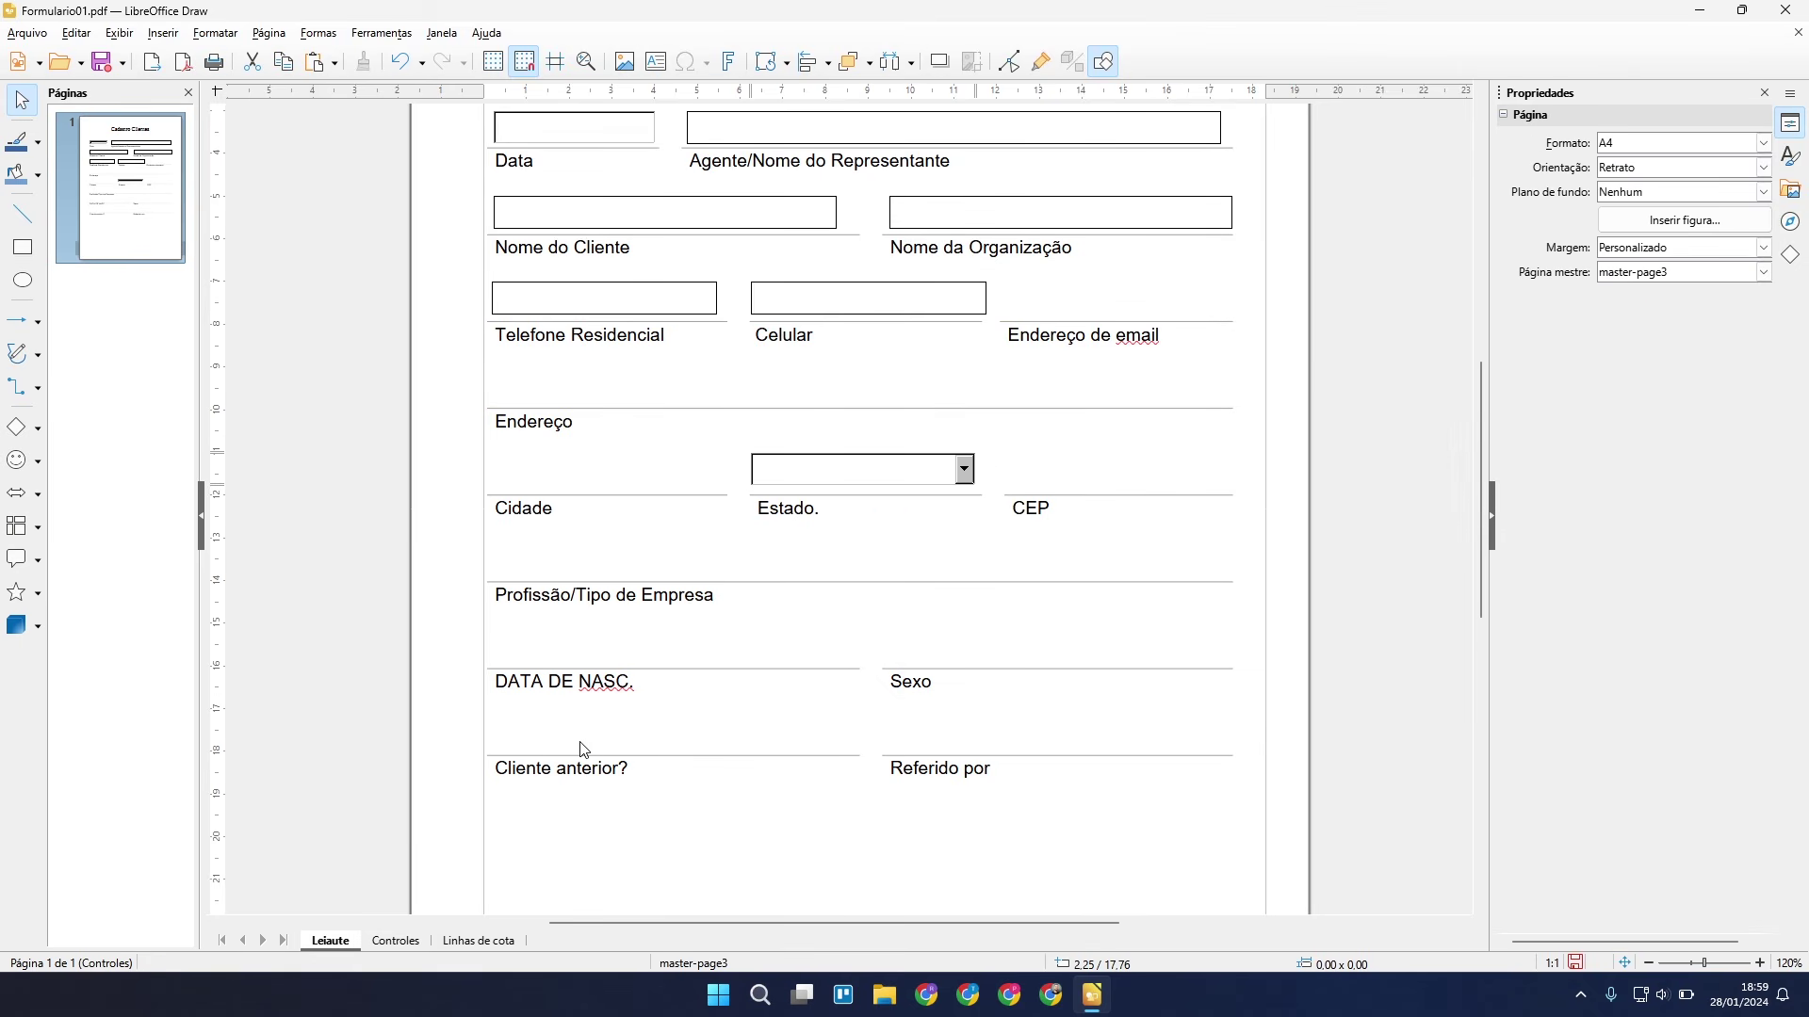
left_click(166, 34)
mouse_move(271, 388)
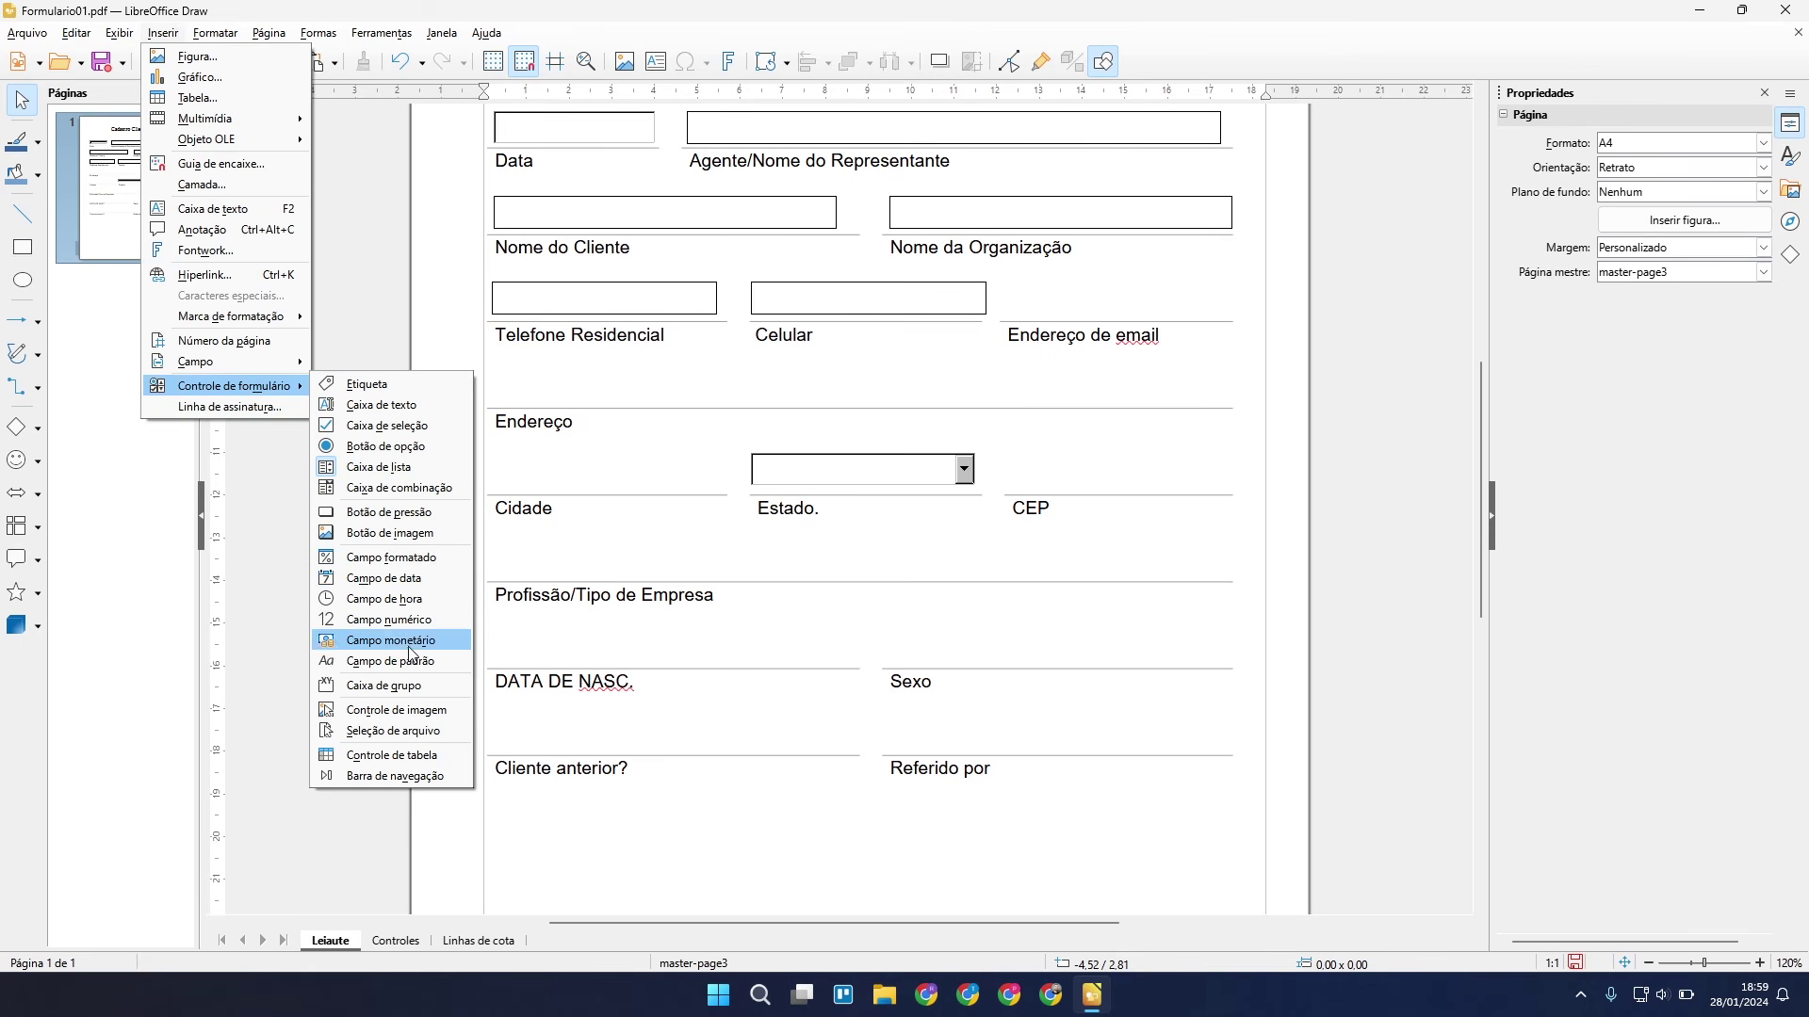
left_click(395, 447)
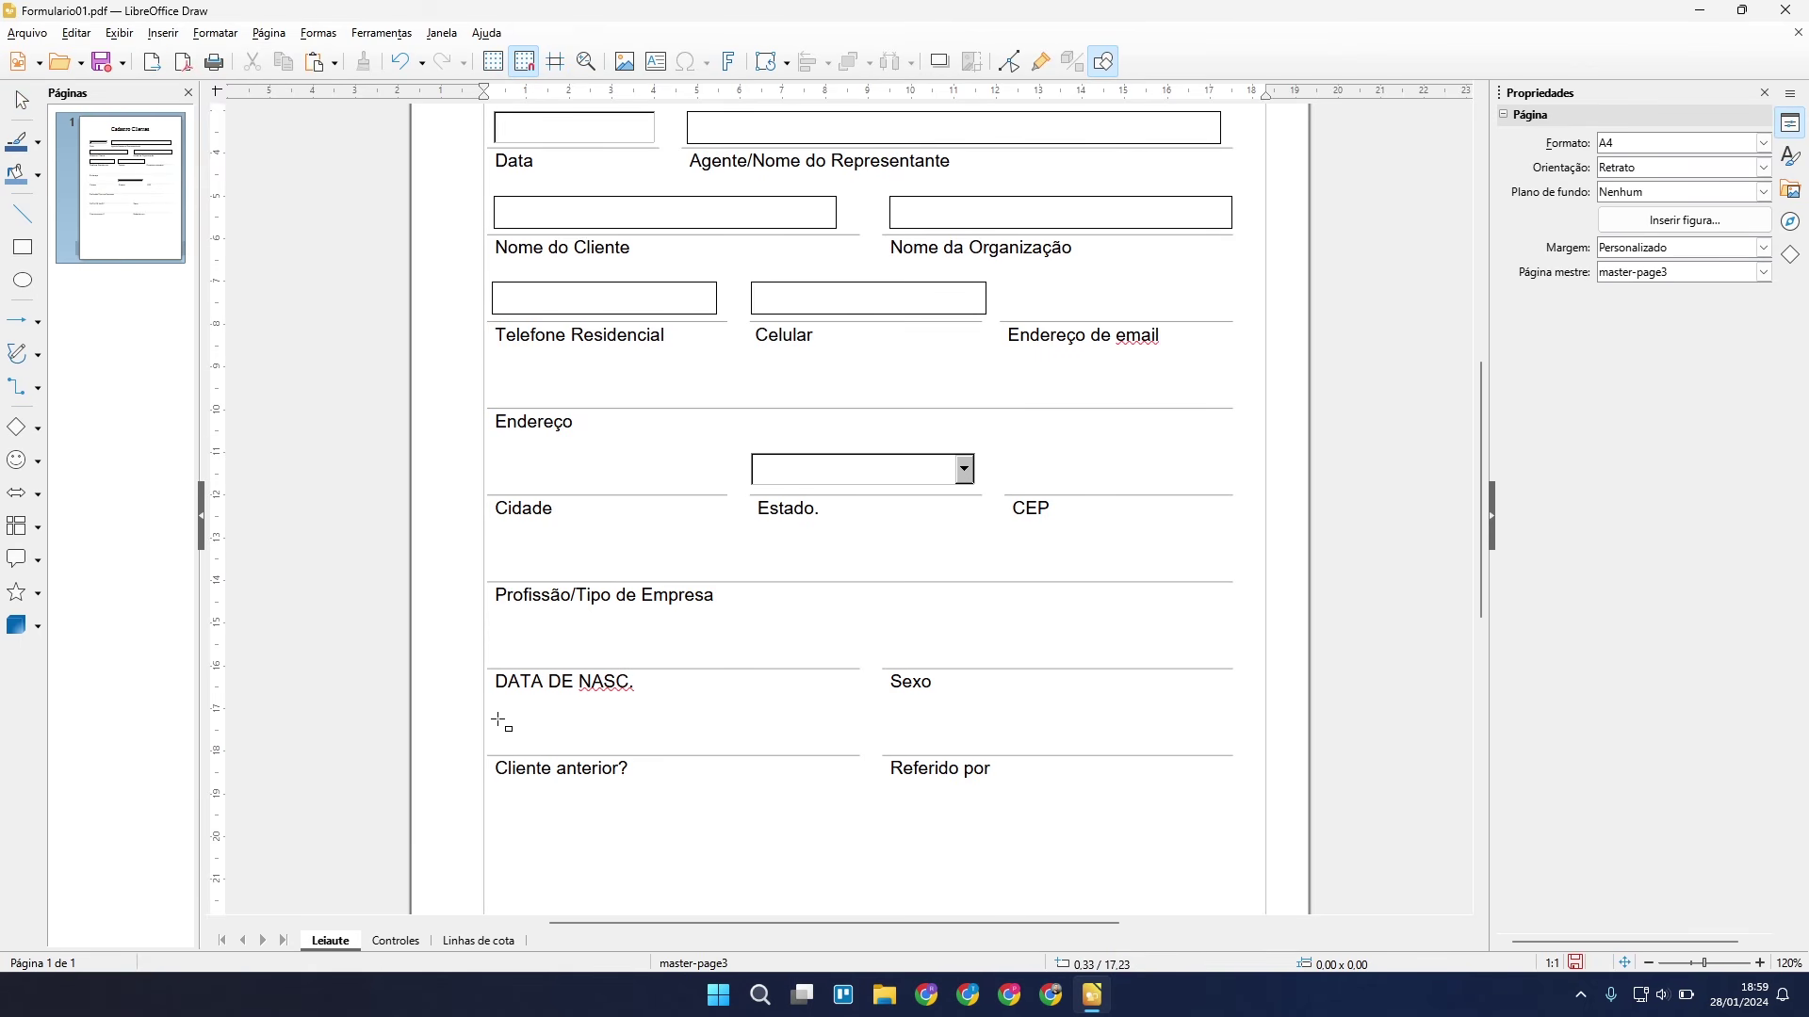
left_click_drag(498, 720, 537, 742)
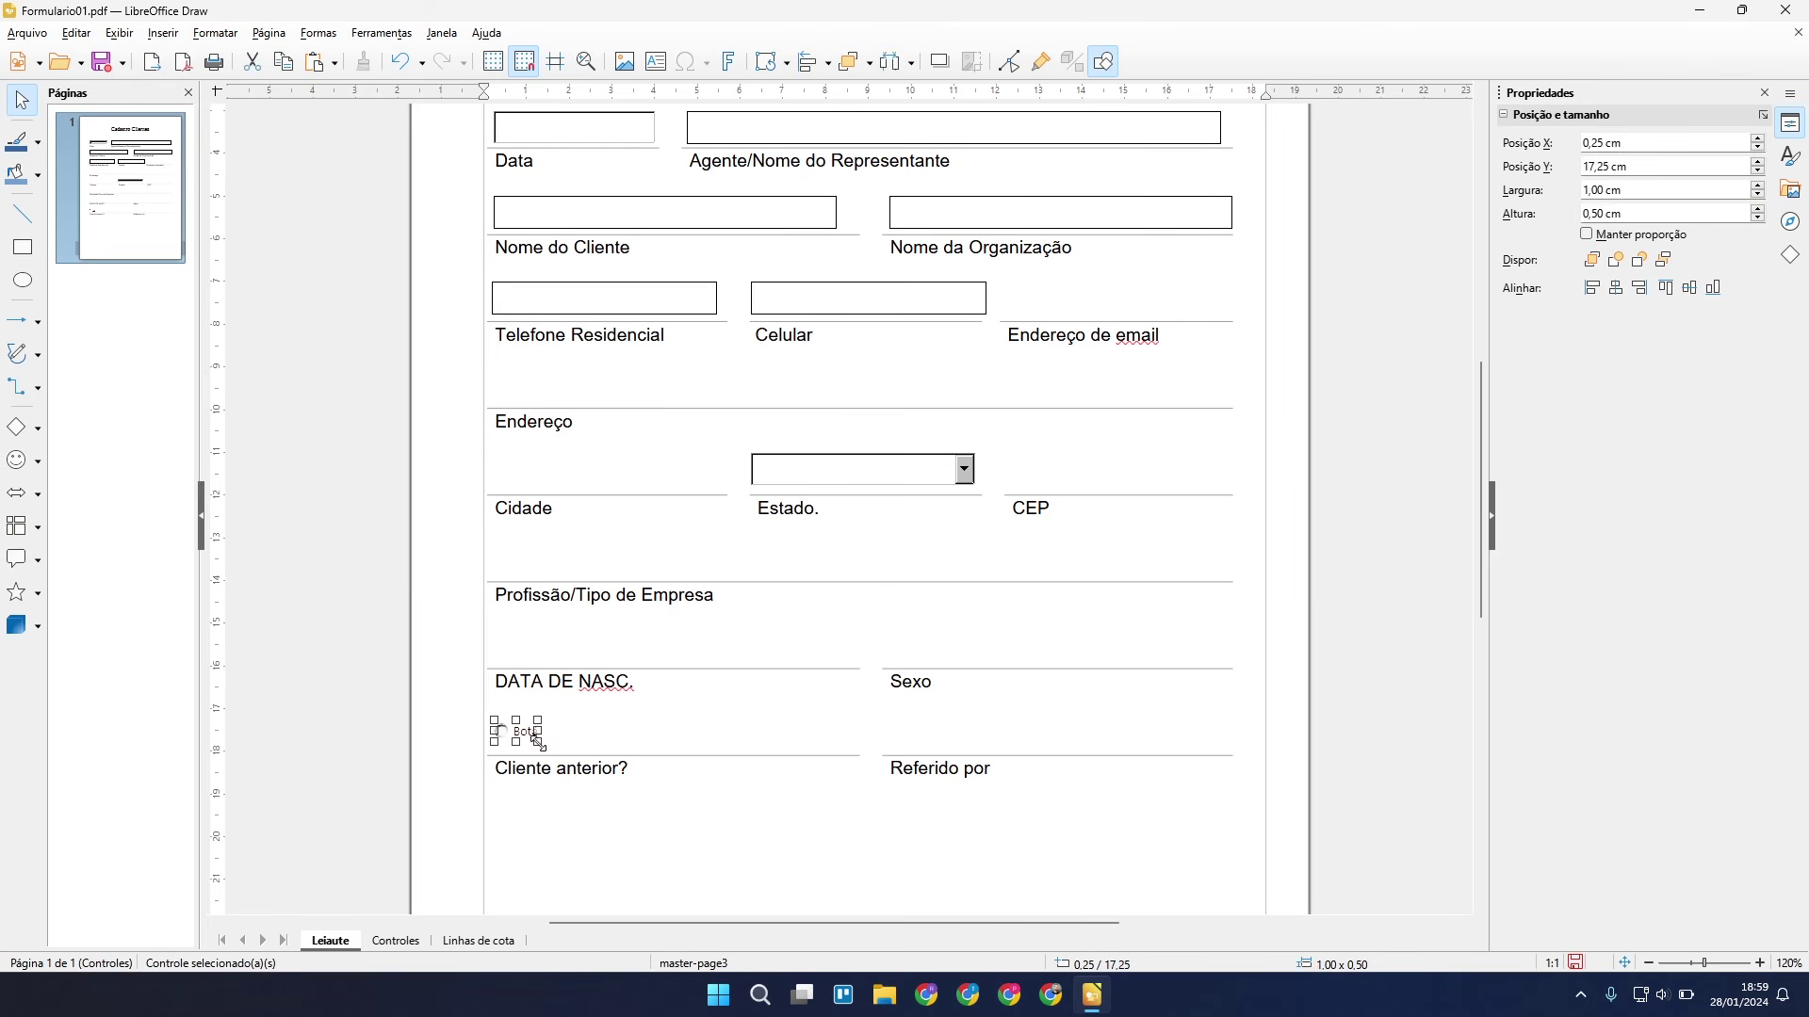
Clear the label text of the option button above Cliente anterior? in its control properties.
right_click(528, 731)
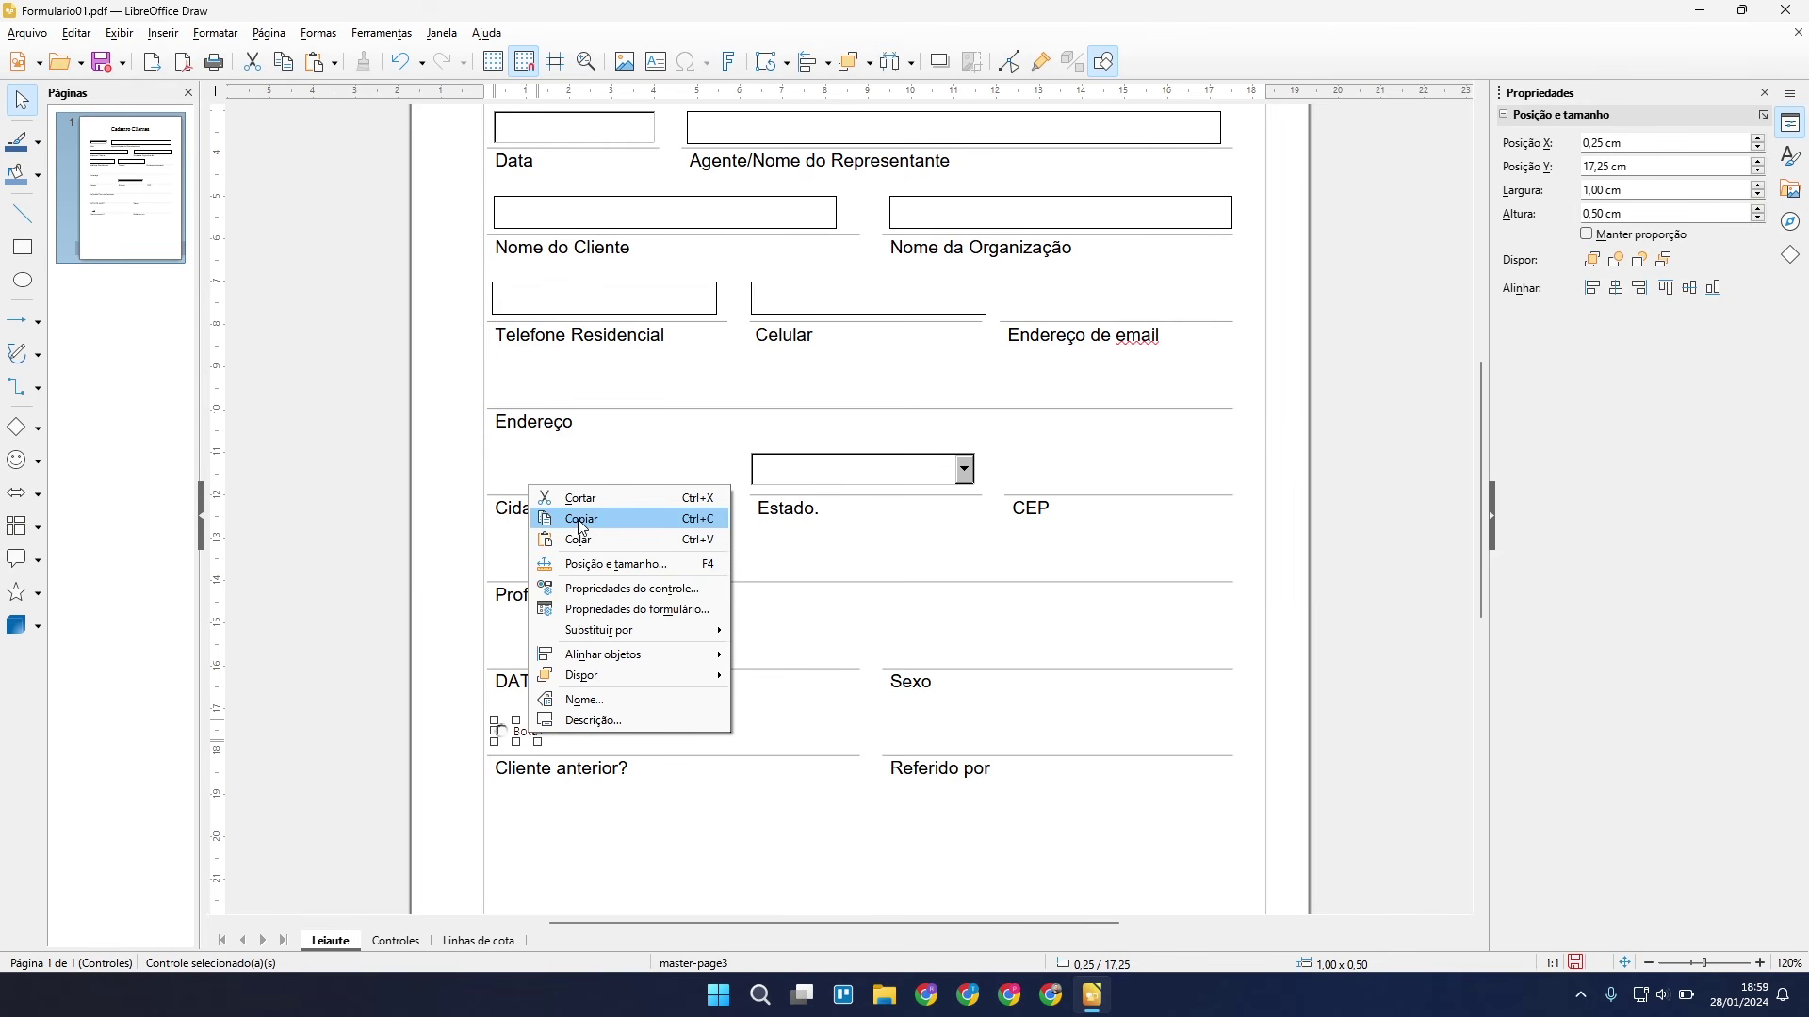
left_click(629, 590)
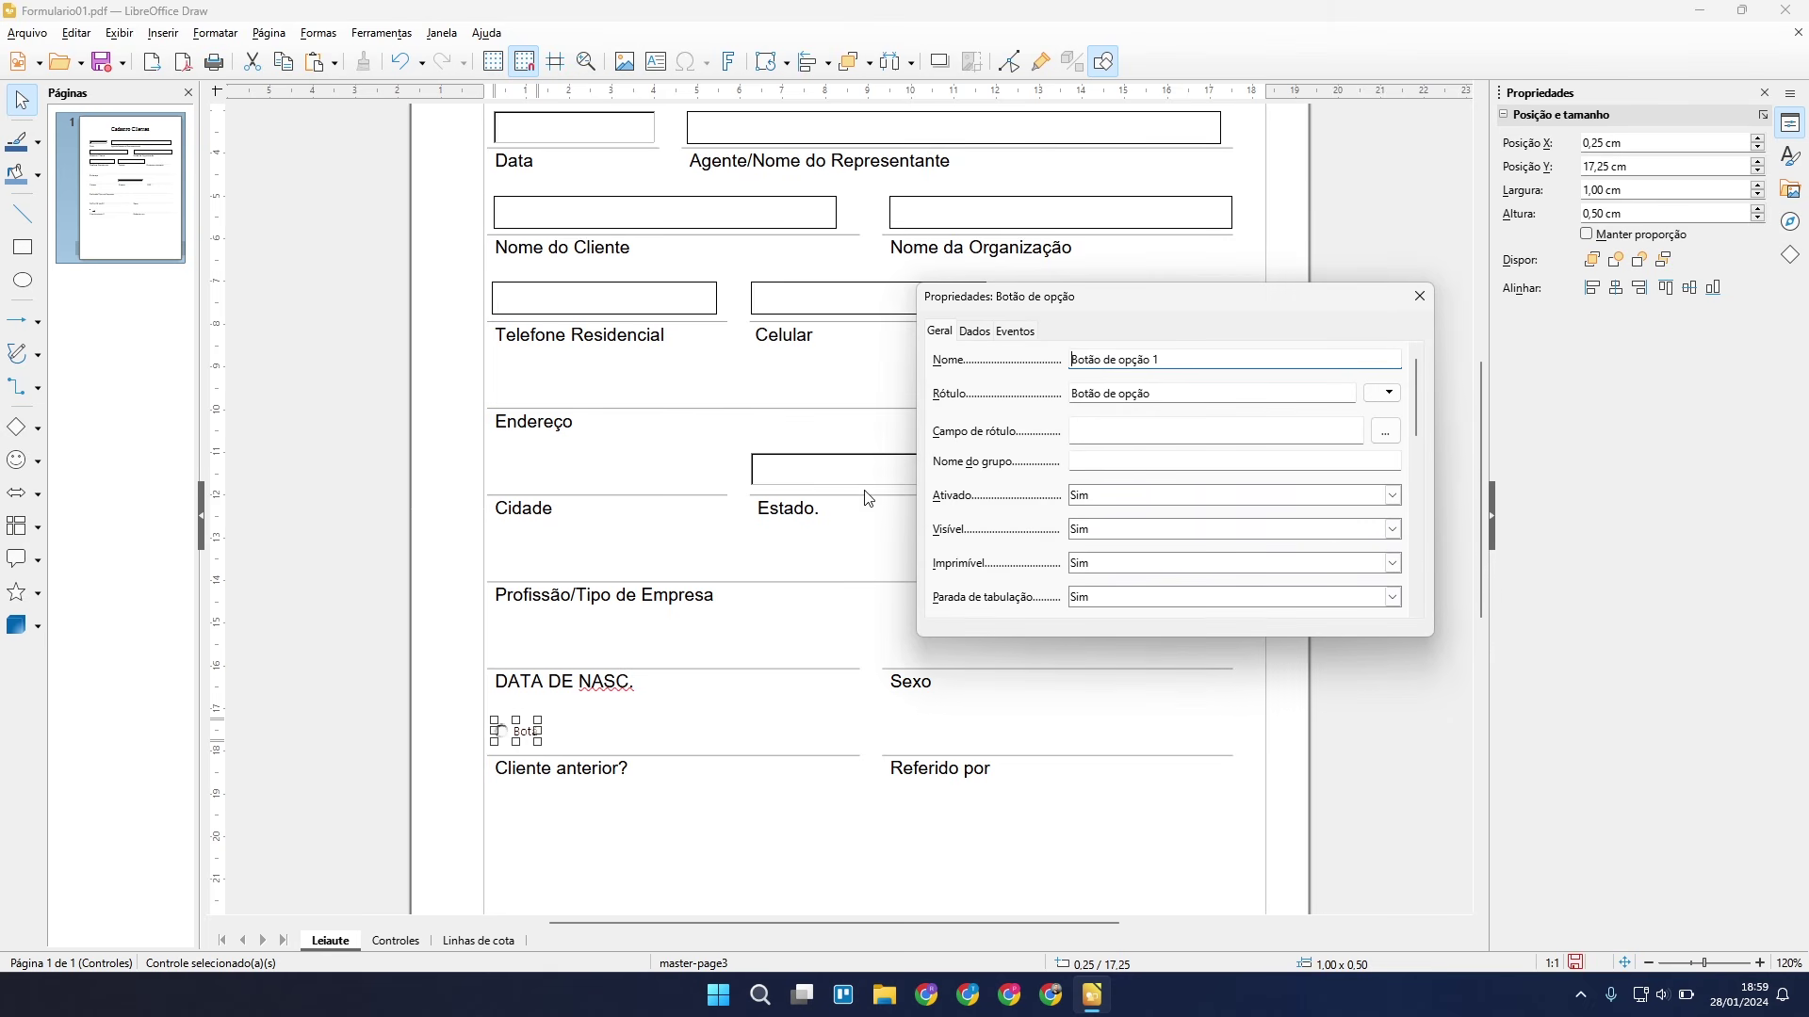
triple_click(1164, 390)
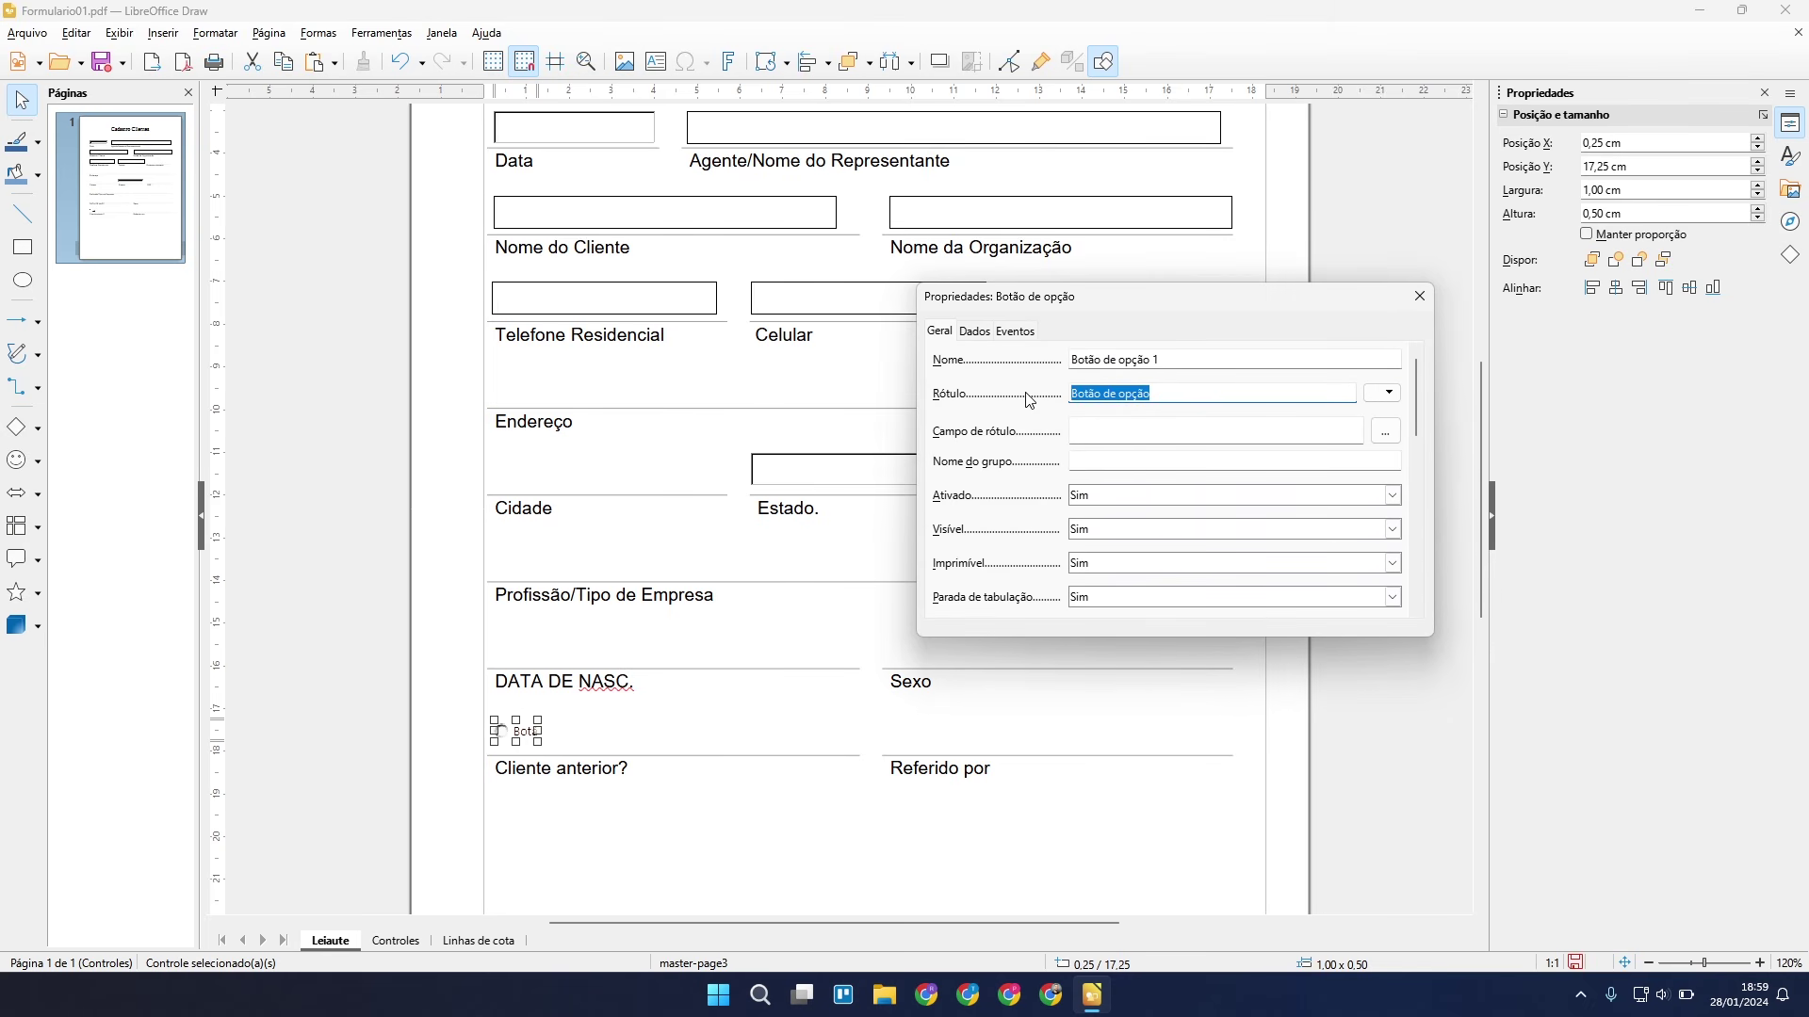
key("BackSpace")
left_click(1136, 460)
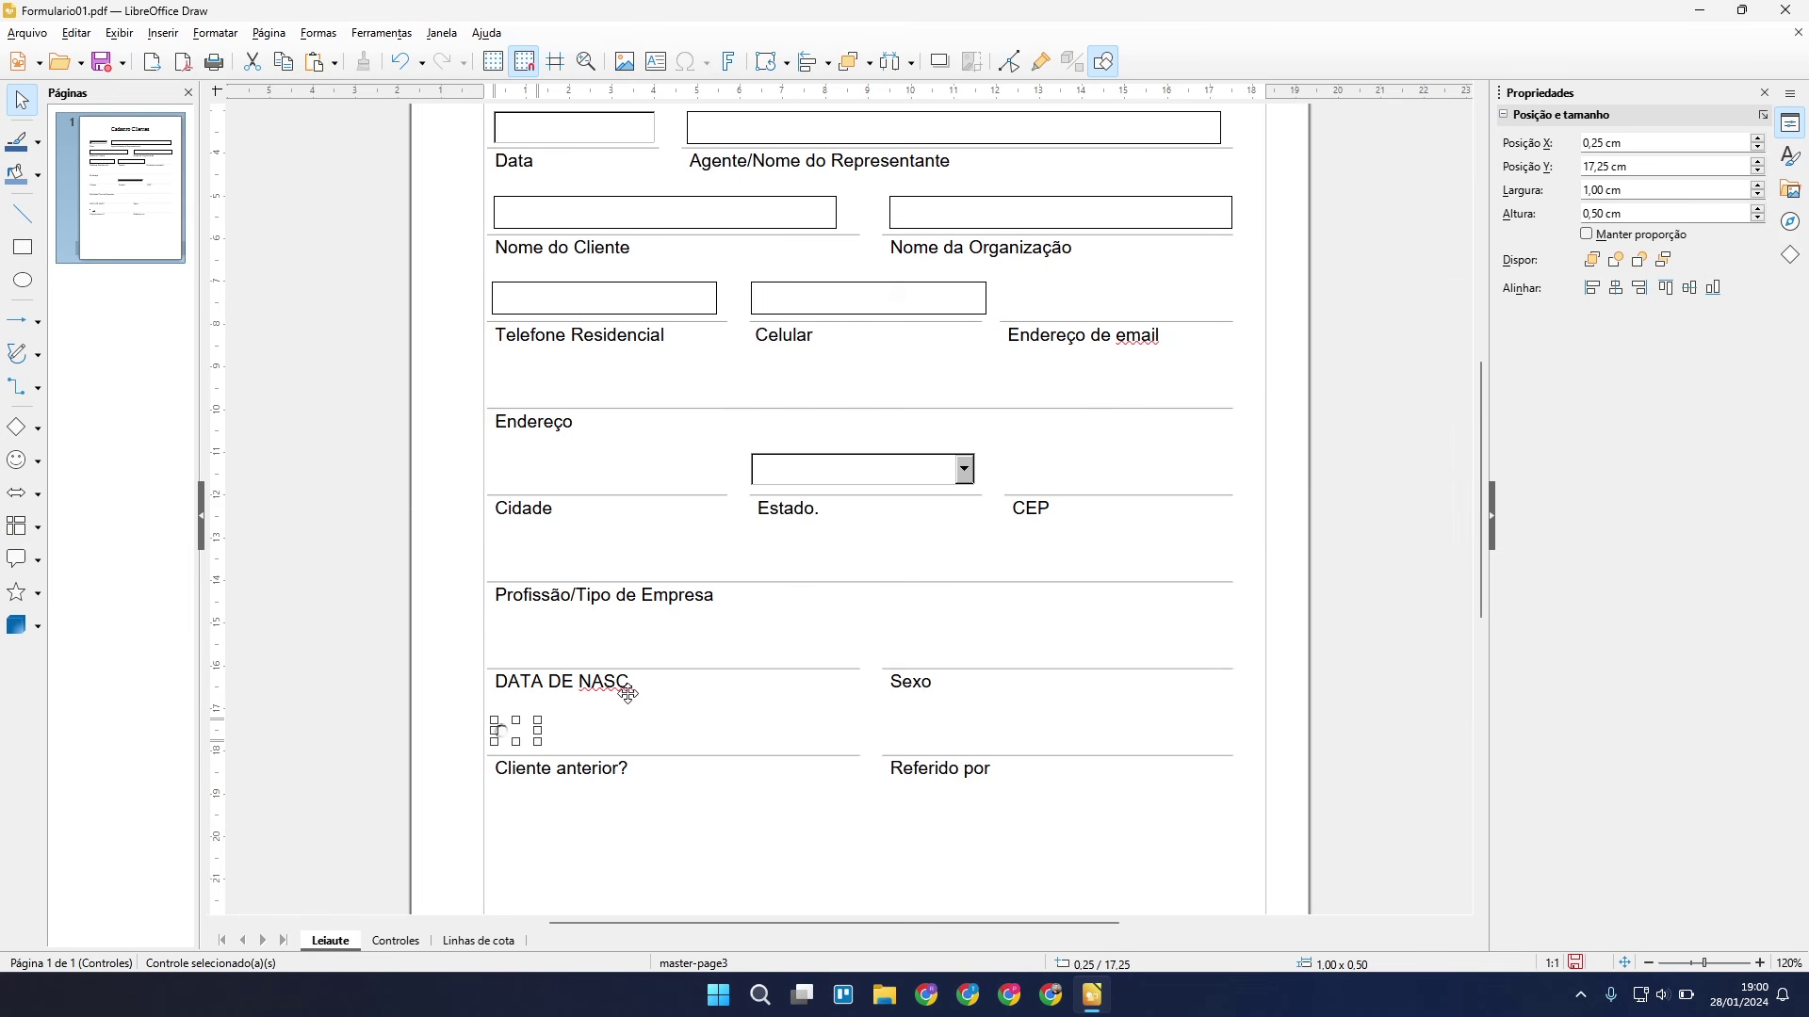
left_click(569, 738)
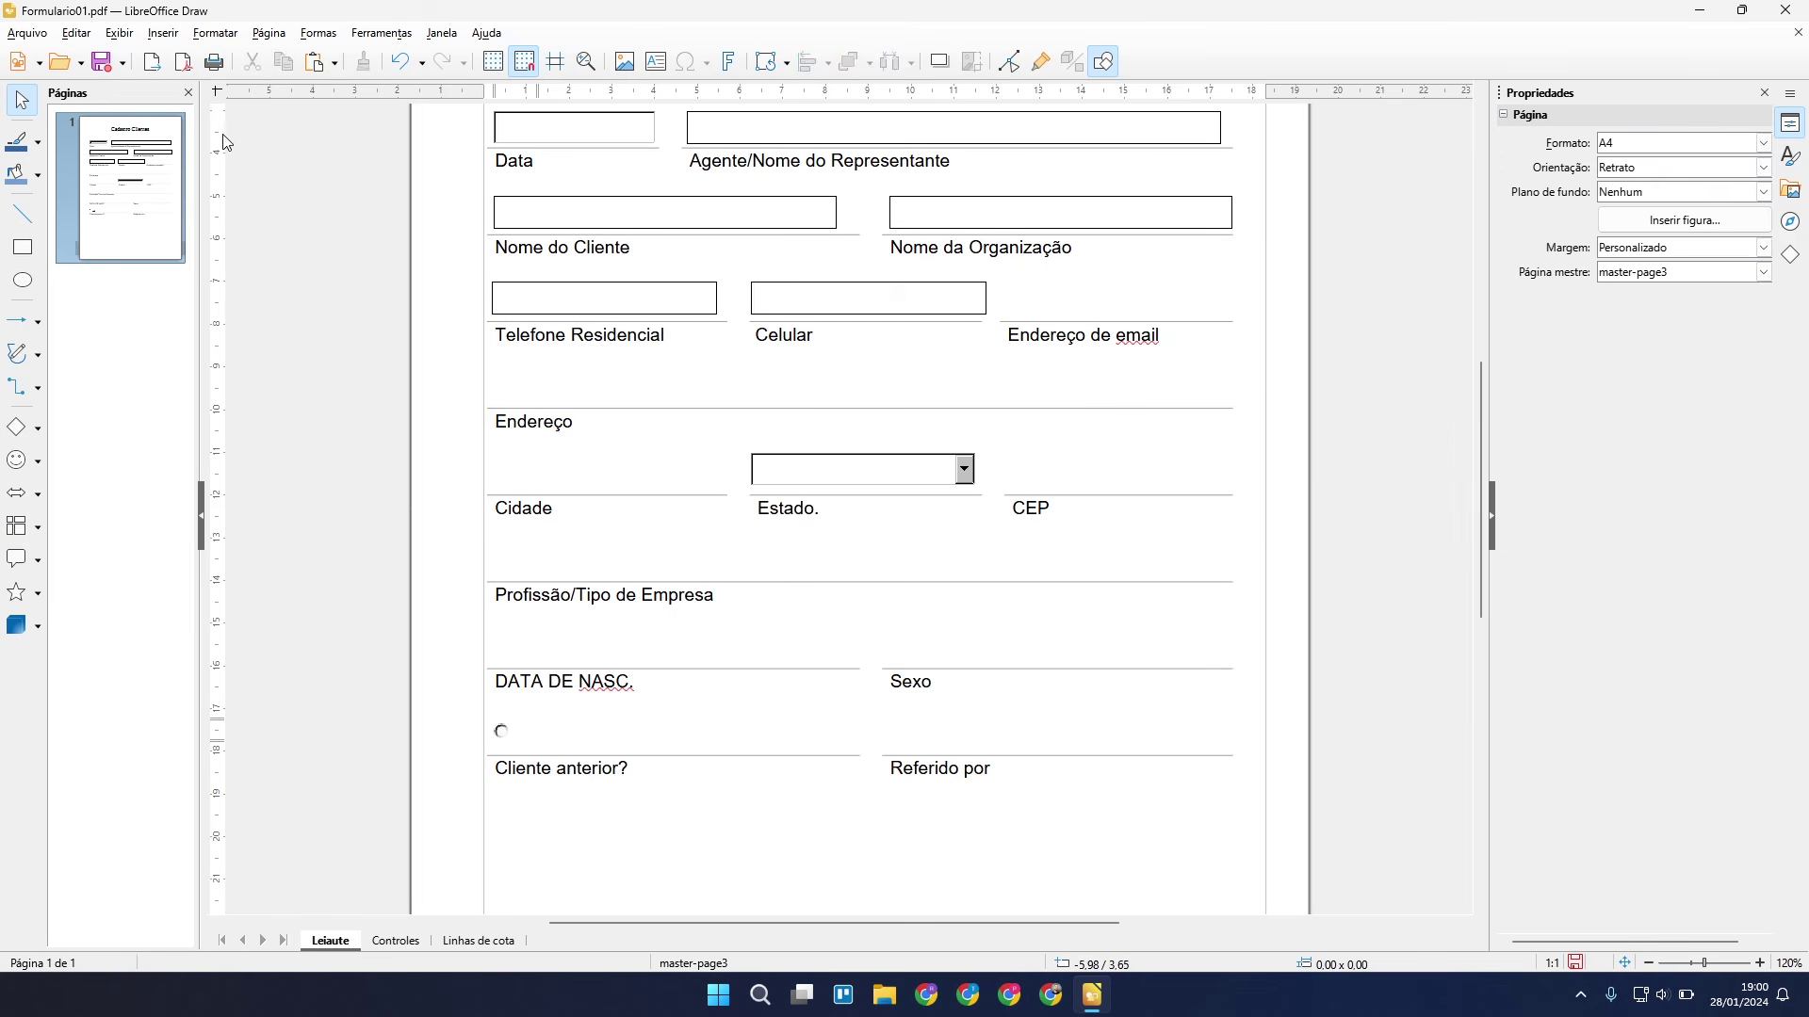
Add a text box about 2.5 × 0.94 cm beside the option button and enter "sim" in it.
left_click(162, 33)
left_click(247, 209)
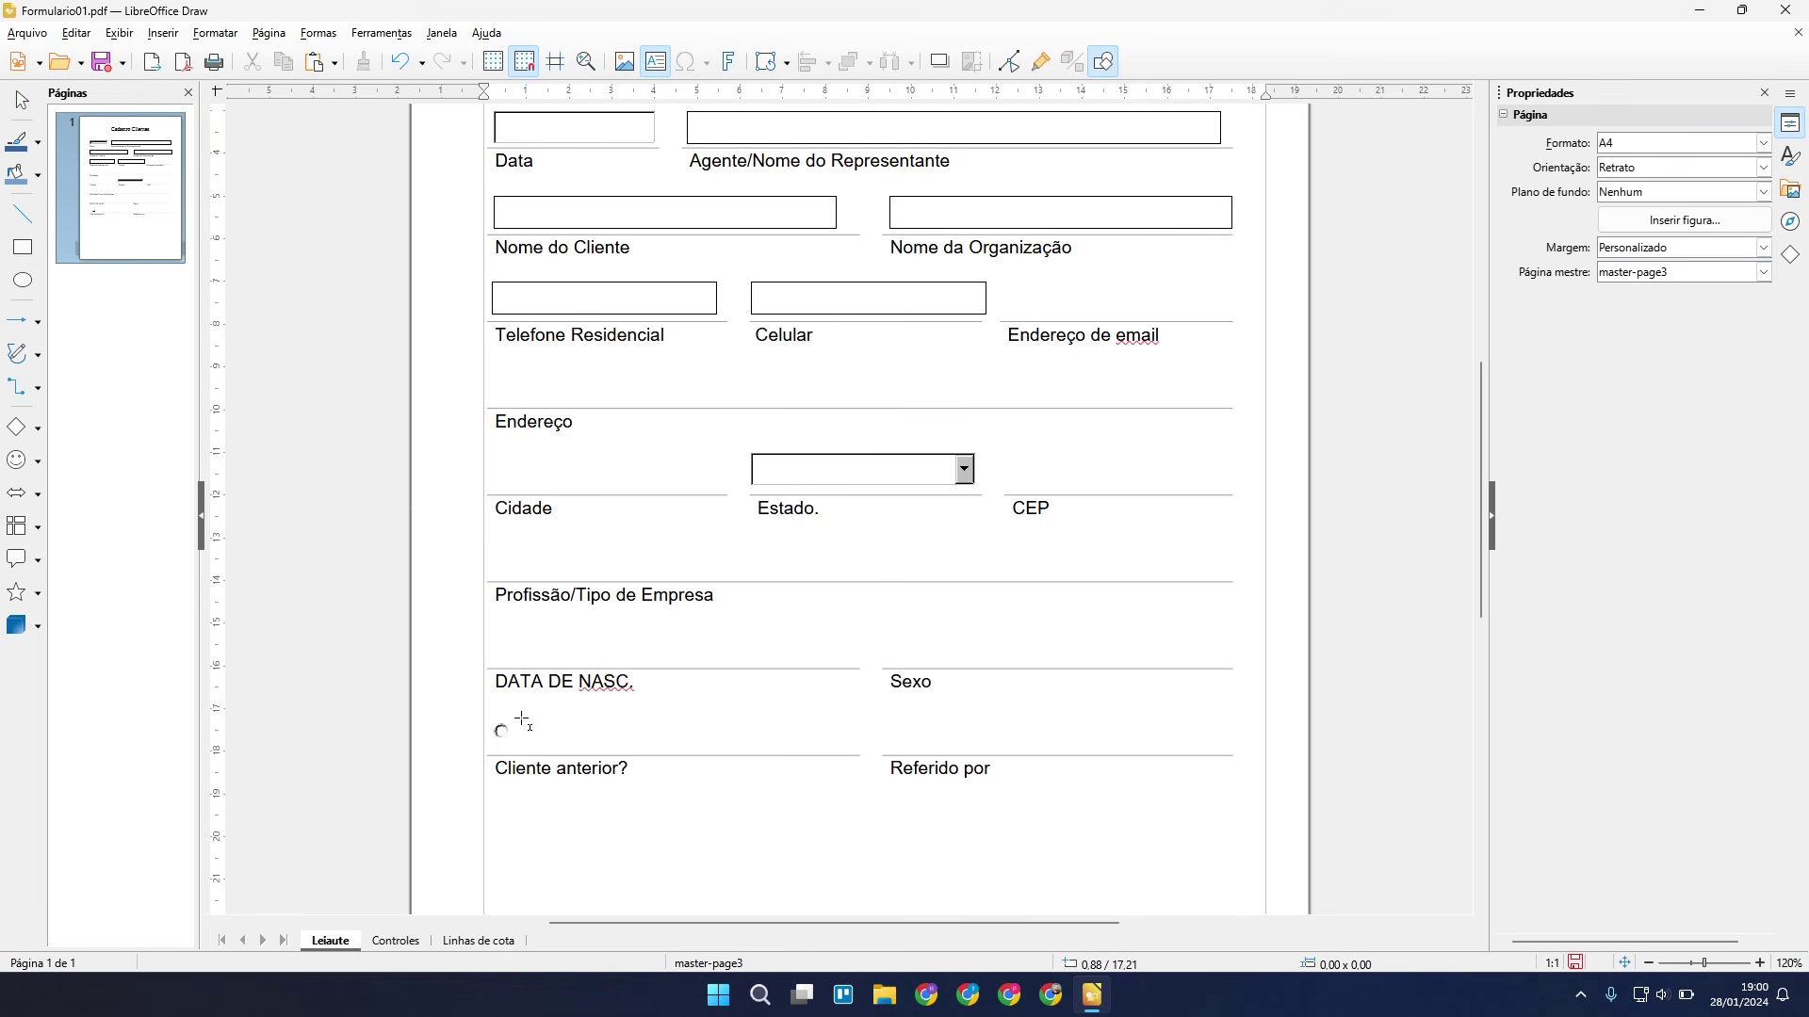
left_click_drag(526, 719, 630, 754)
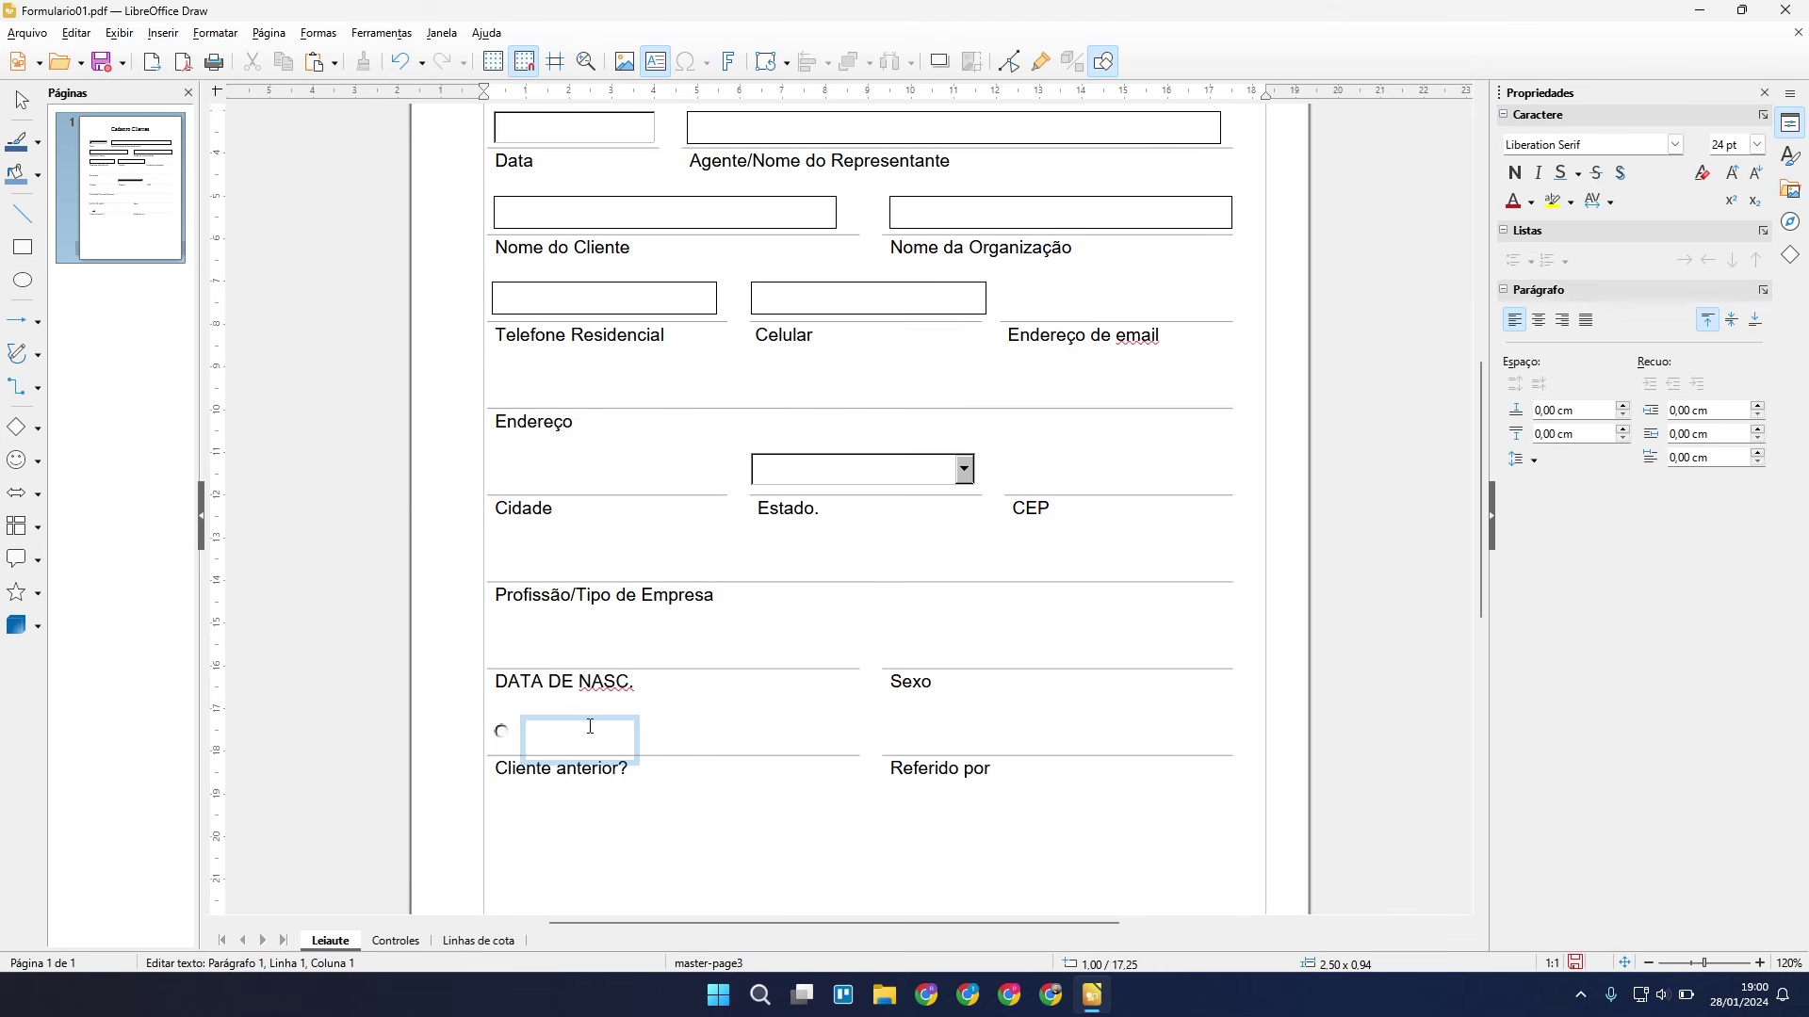
type("sim")
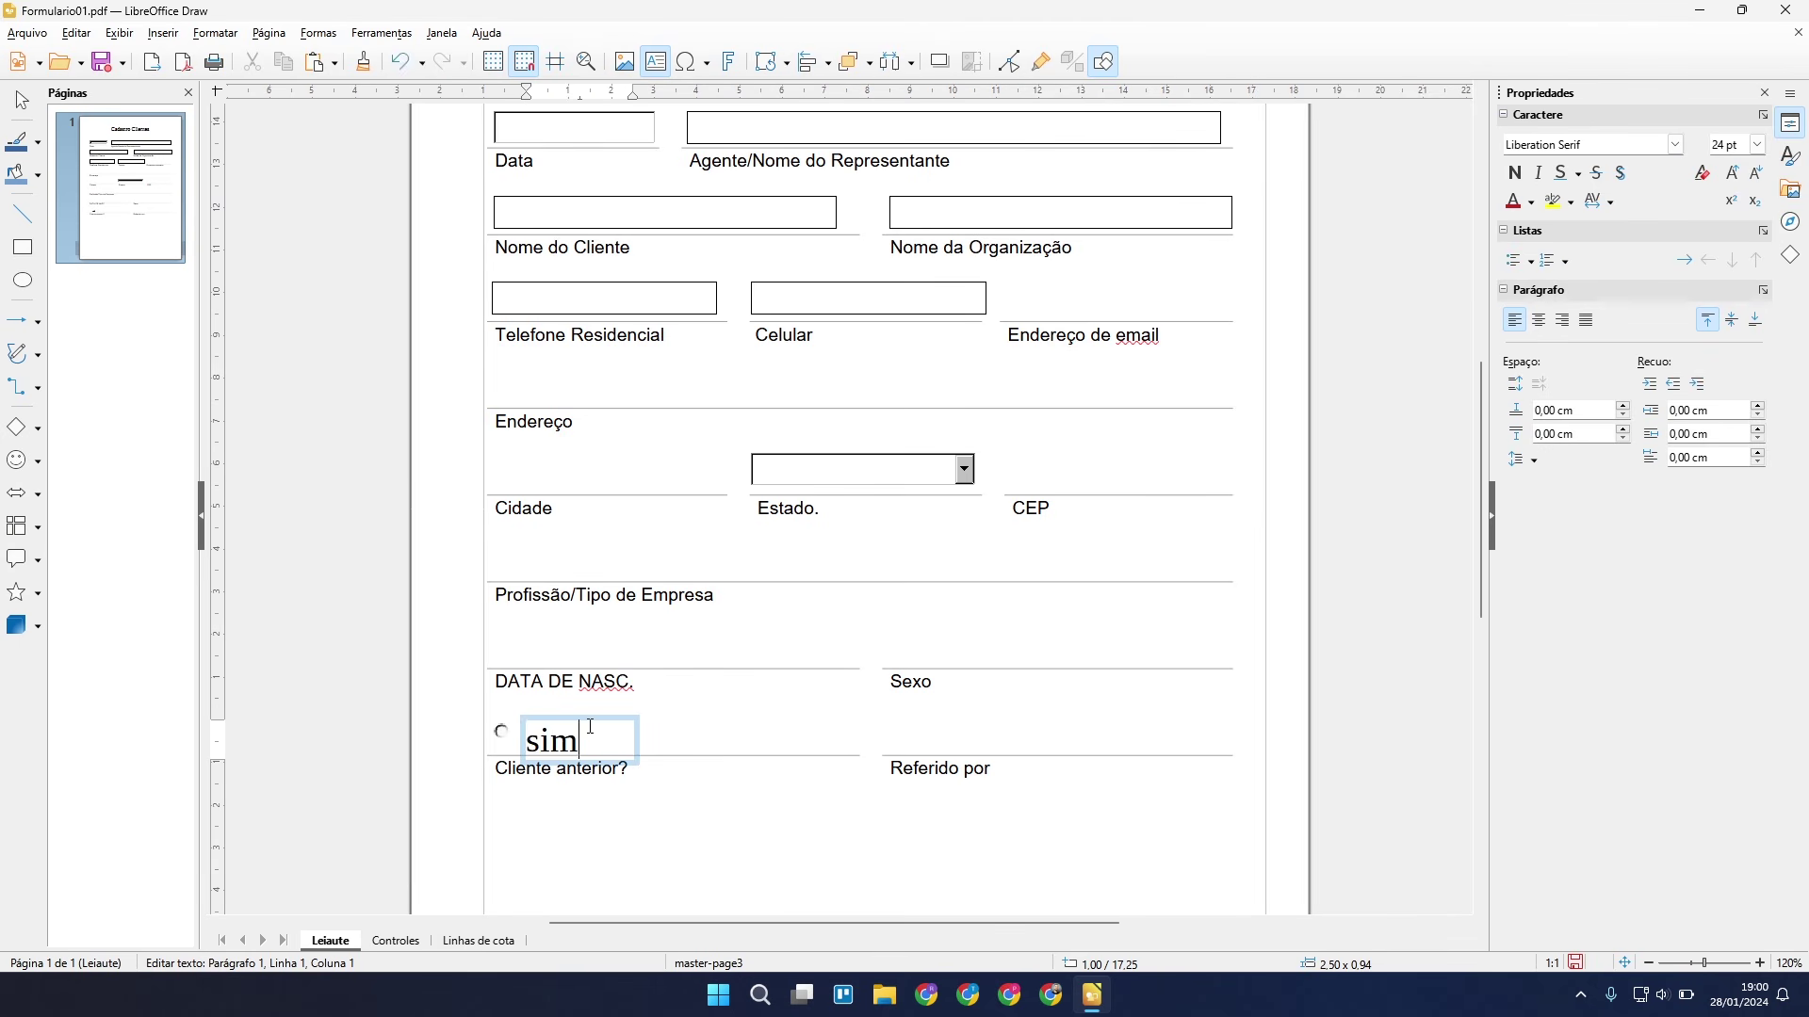
left_click(558, 734)
Duplicate the option button to just after the "sim" text, at the same height.
left_click(163, 33)
left_click(512, 739)
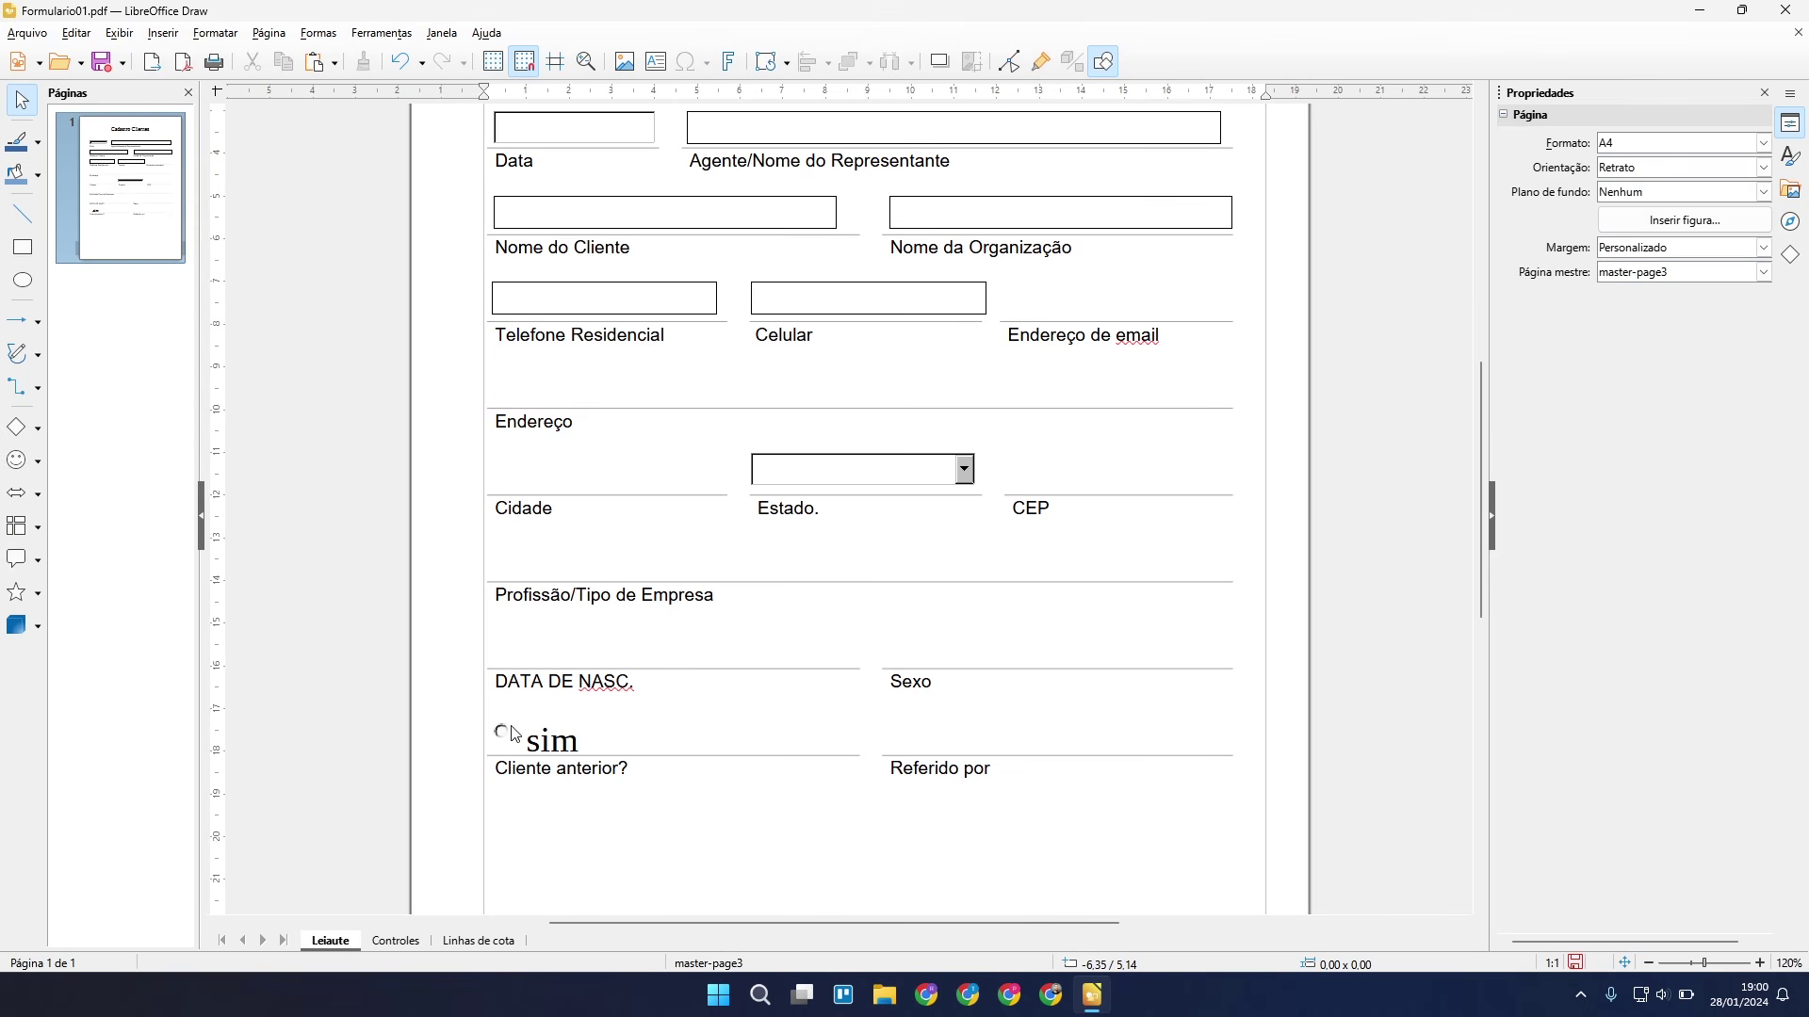
left_click(512, 743)
left_click_drag(516, 731, 624, 738)
left_click(696, 743)
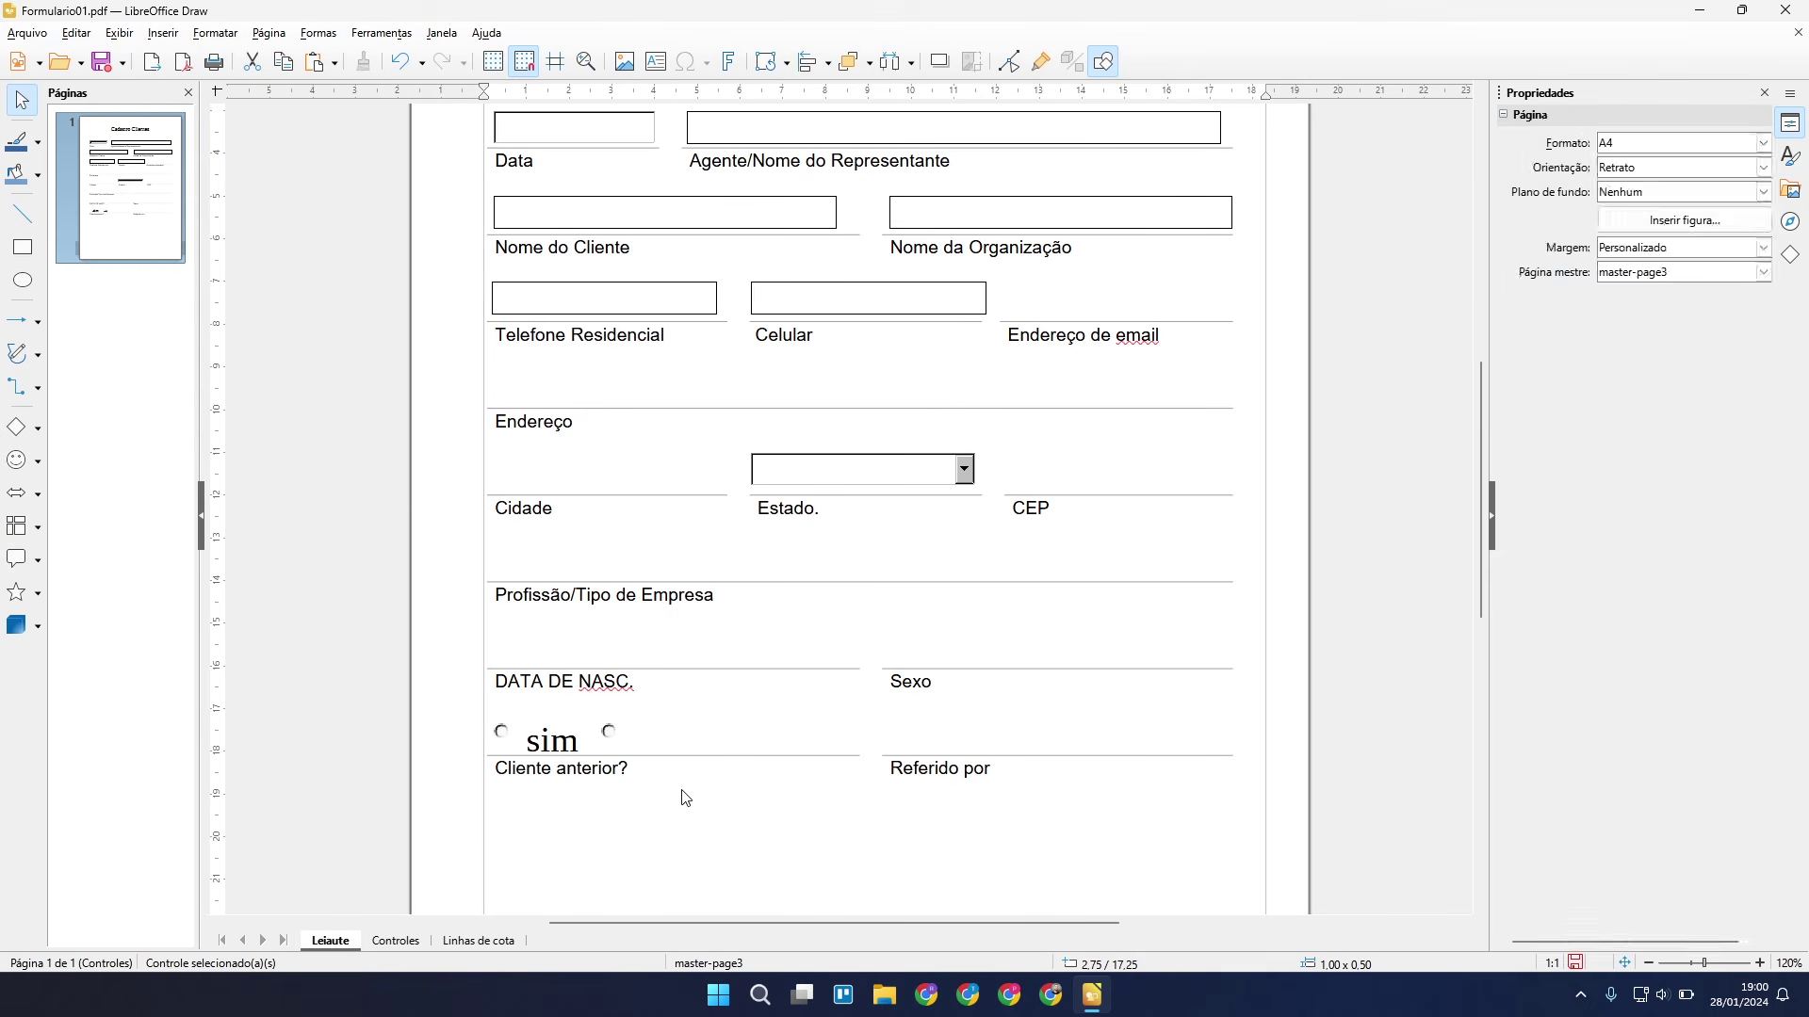
Add a text box about 1.5 × 0.94 cm beside the second option button and enter "Nao" in it.
scroll(655, 744, "down", 1)
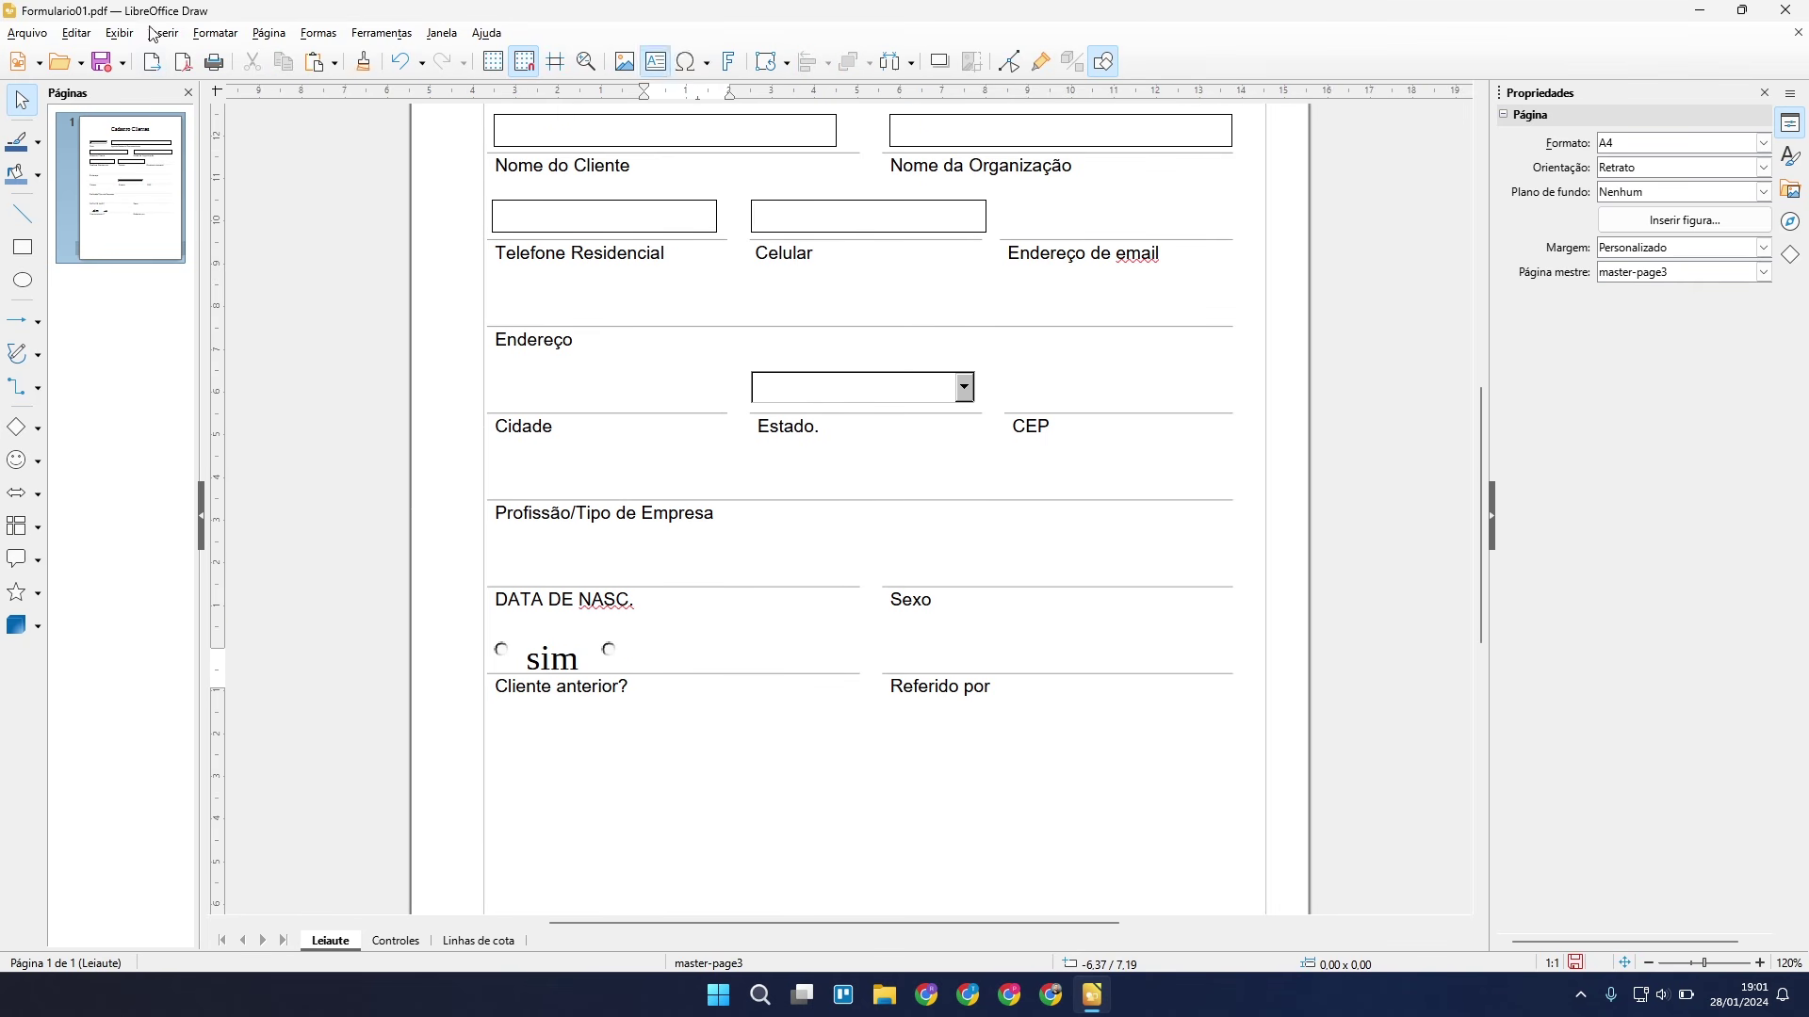
left_click(162, 36)
left_click(226, 209)
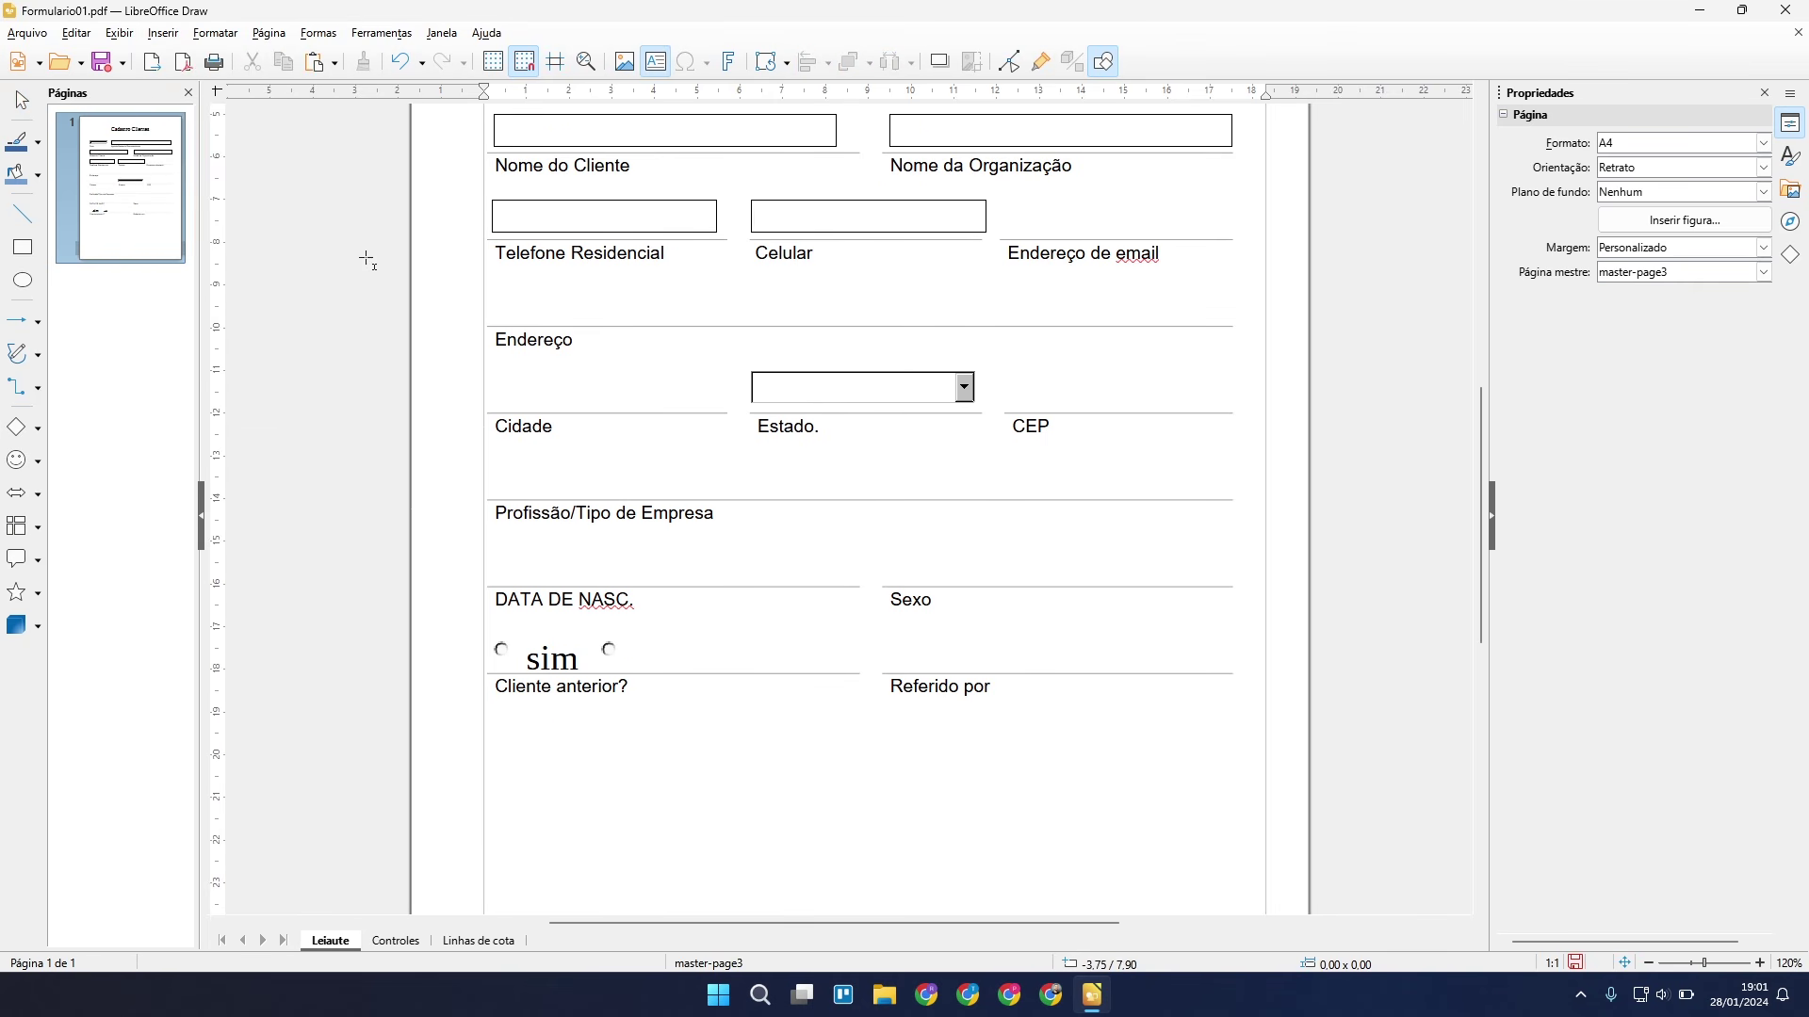
left_click_drag(630, 637, 699, 681)
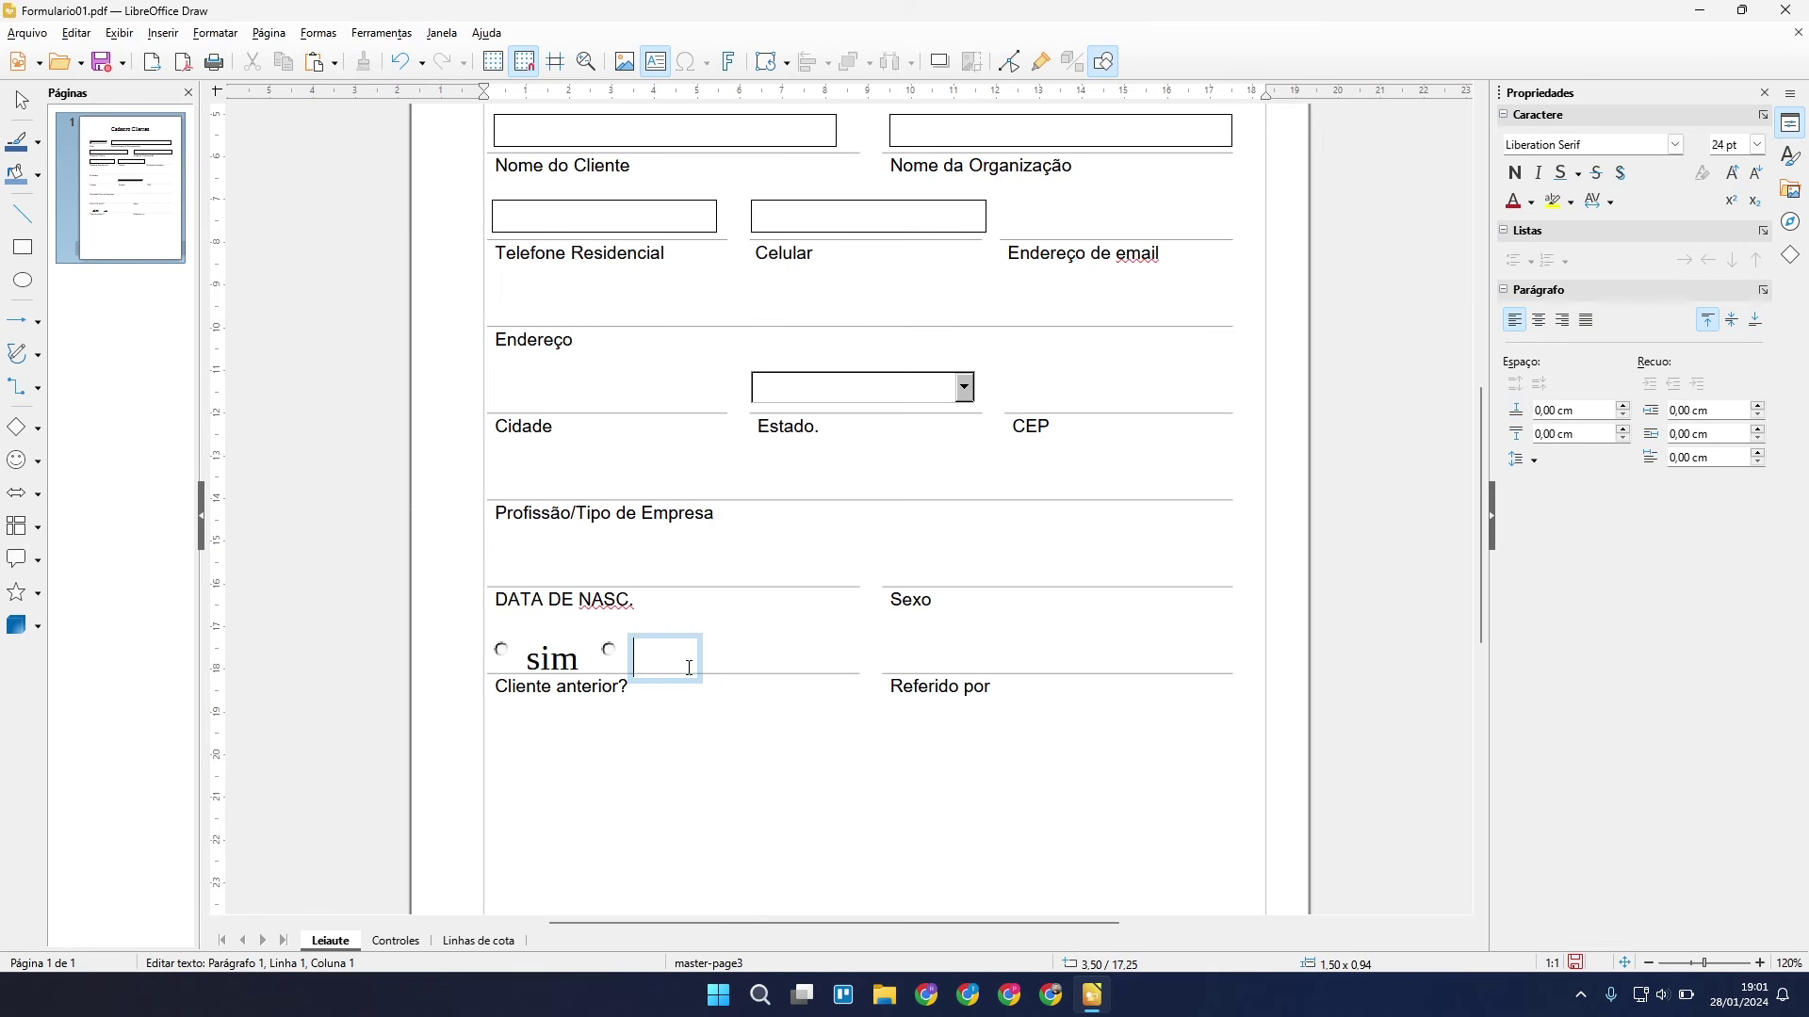
type("Nao")
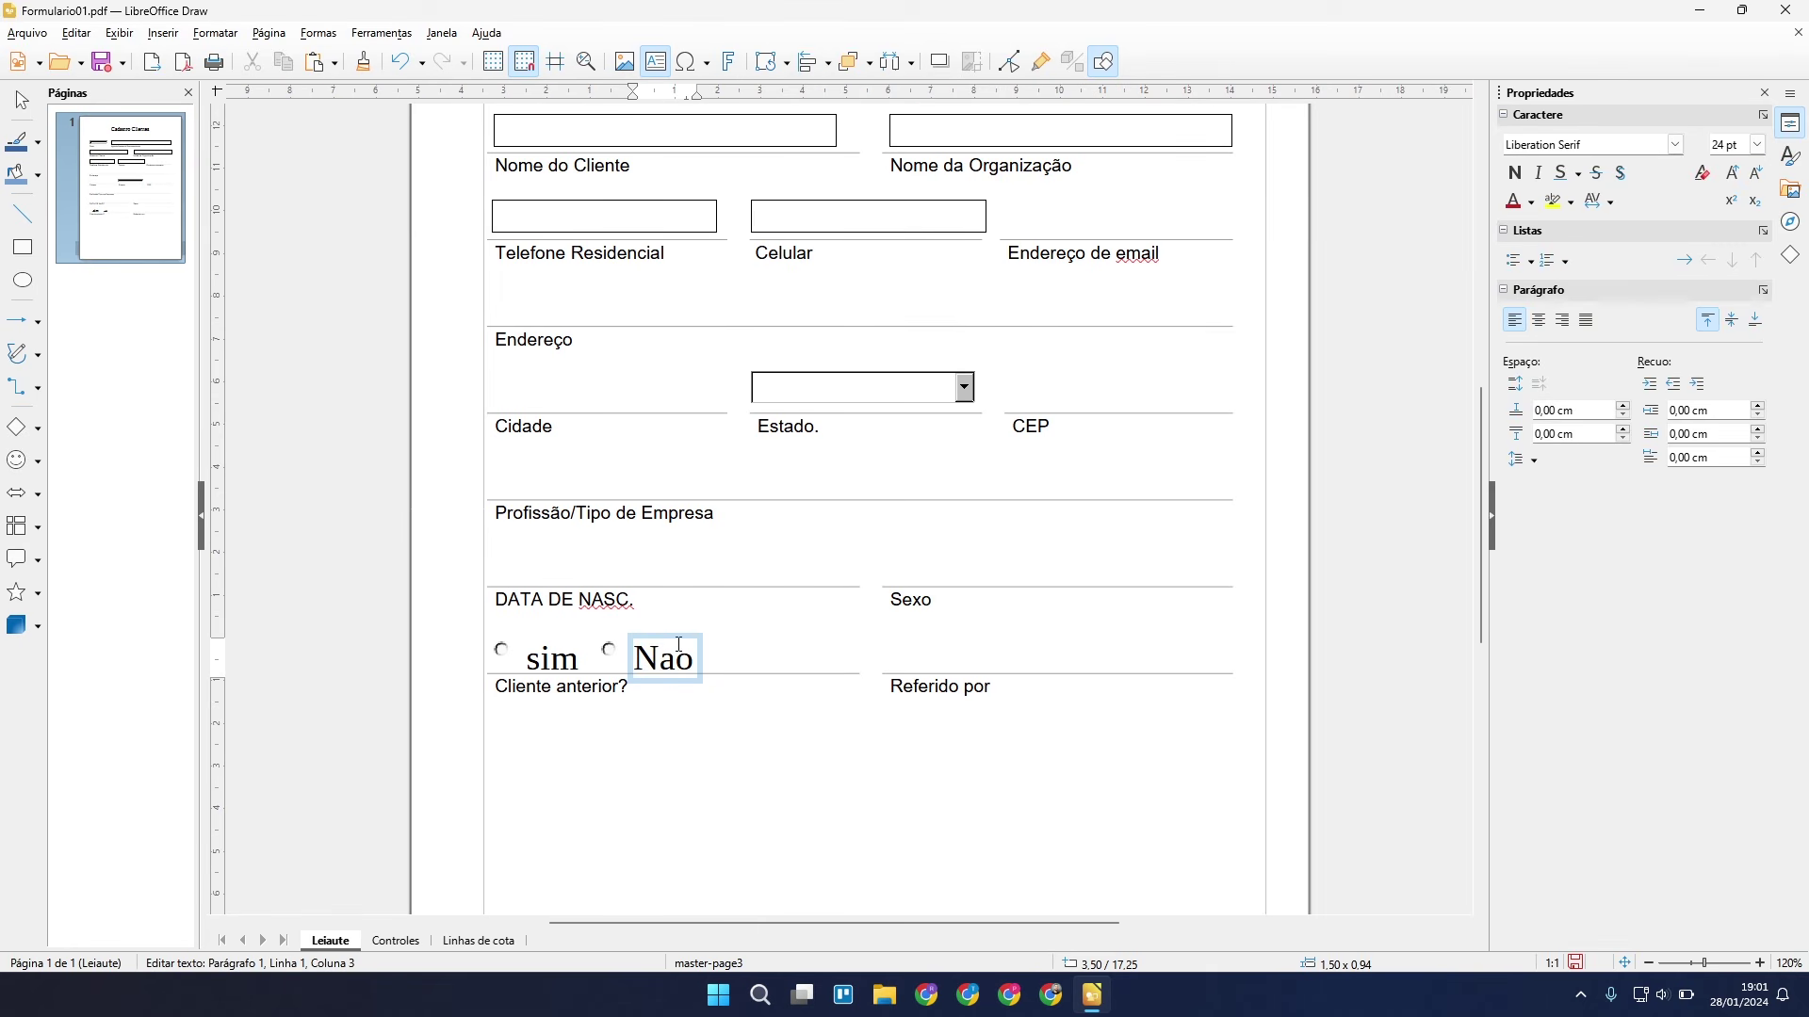
left_click(781, 788)
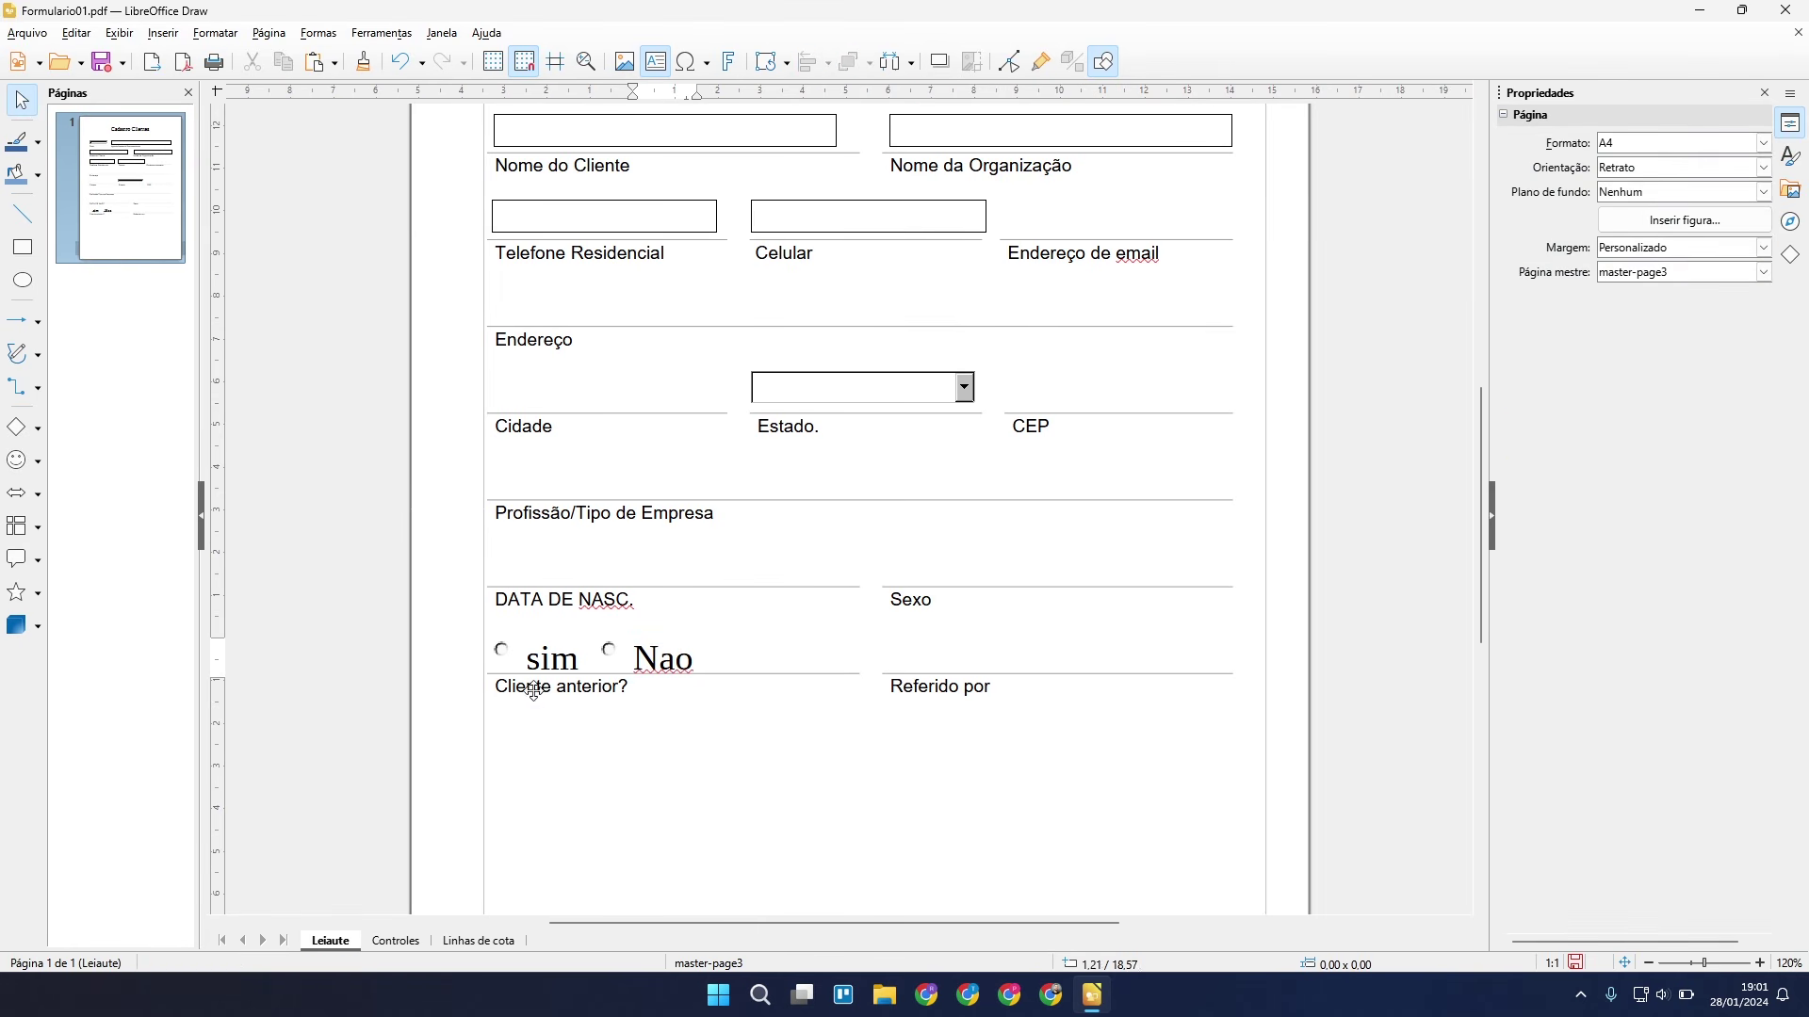
Insert a combo box about 6 × 0.75 cm above the Sexo label, dismissing the data source wizard.
left_click(163, 33)
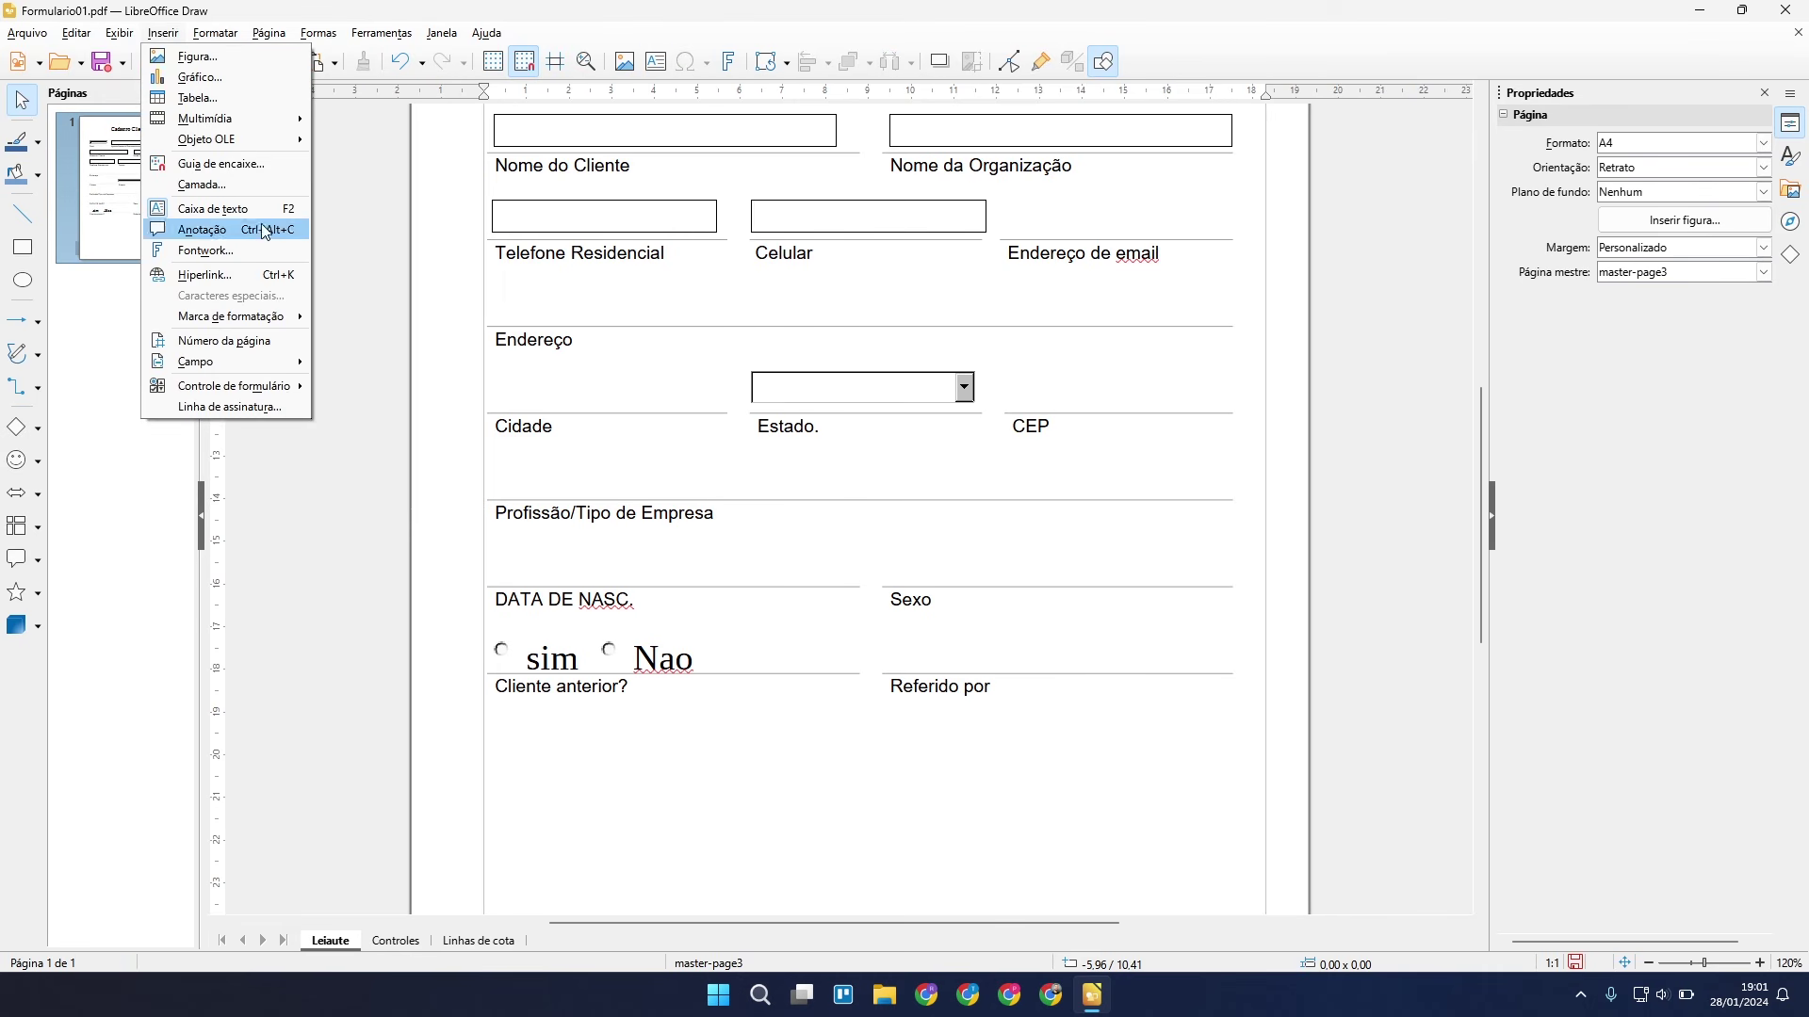
mouse_move(282, 388)
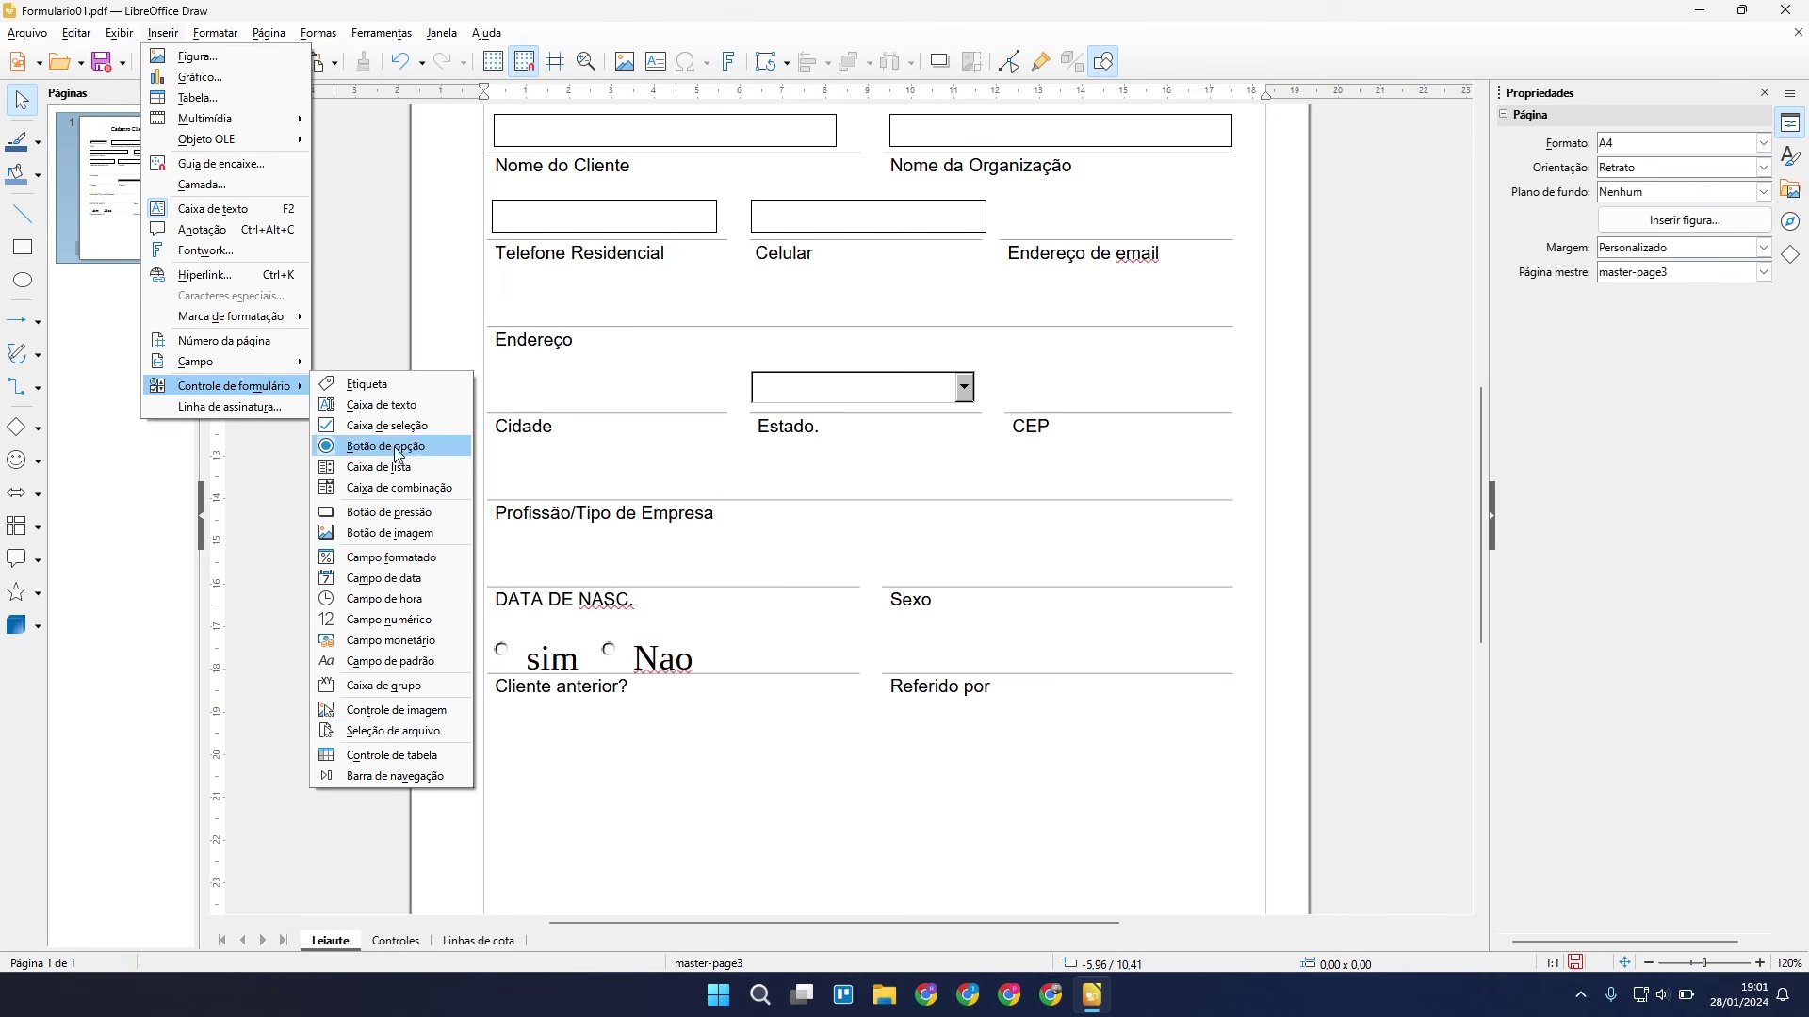
left_click(430, 487)
left_click_drag(890, 553, 1146, 584)
key("Escape")
Enter Feminino and Masculino as the Sexo combo box's list entries in its control properties.
right_click(1089, 569)
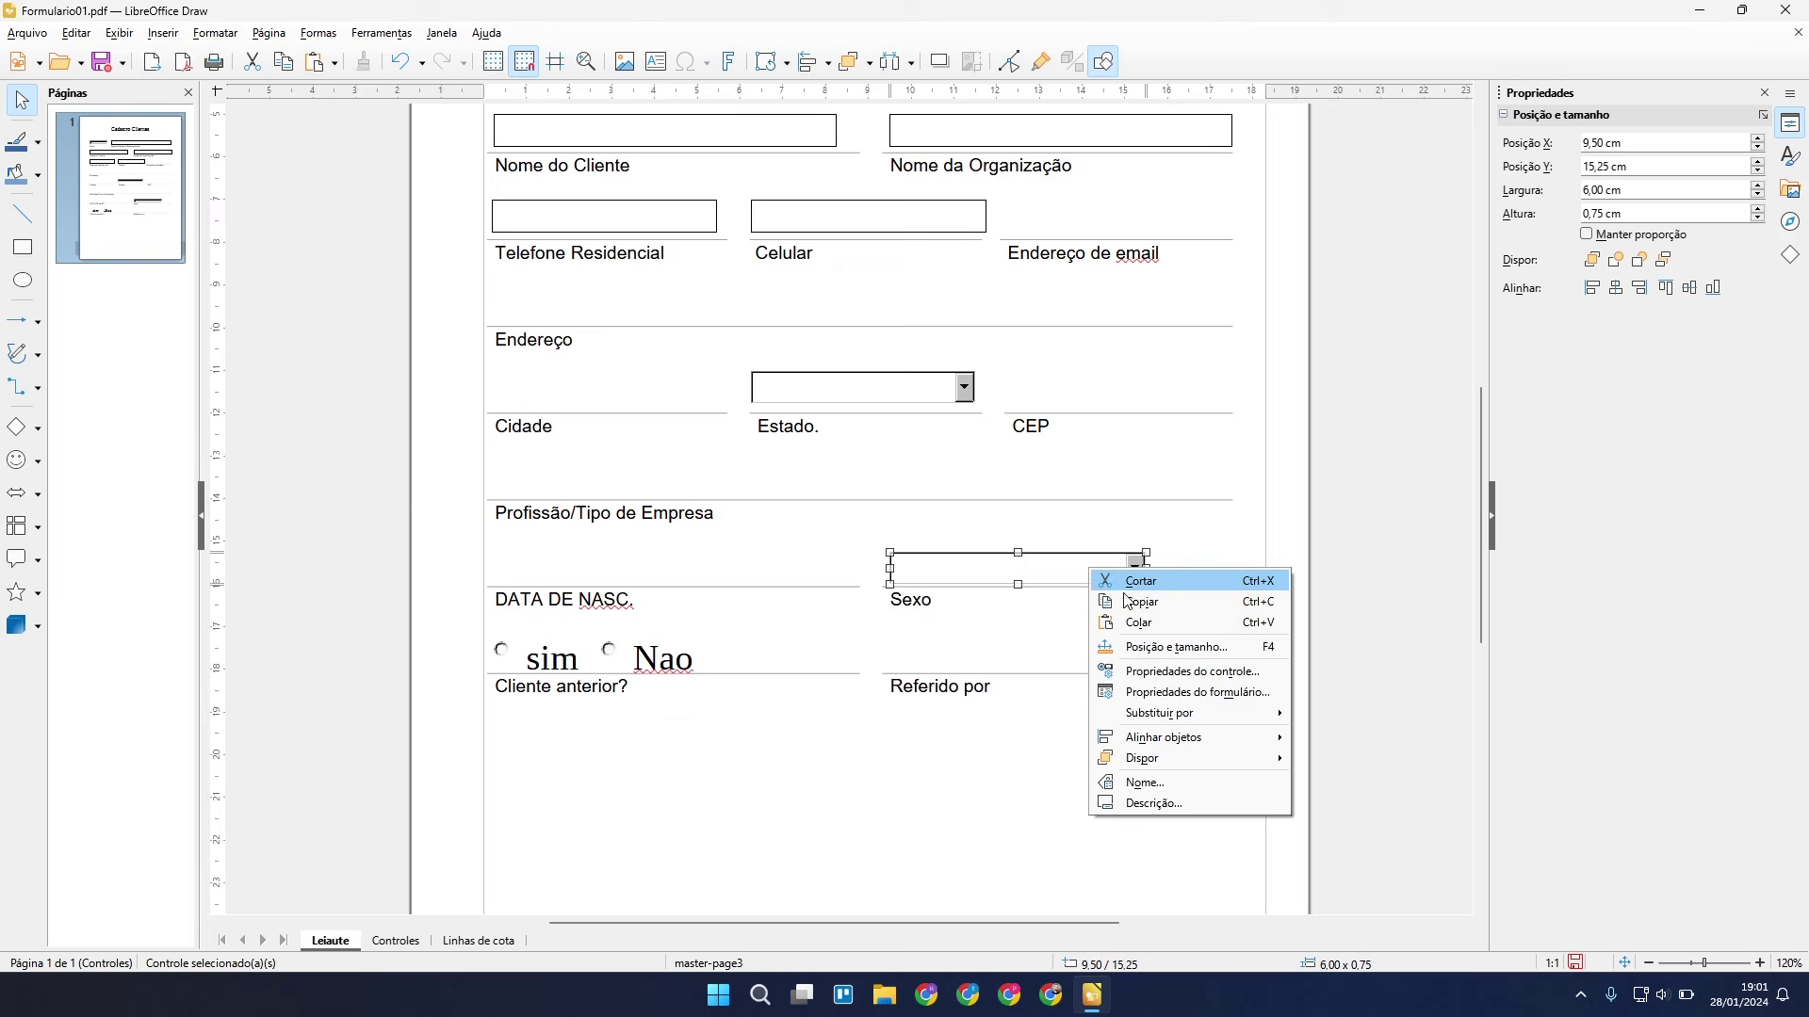
left_click(1168, 673)
scroll(1187, 418, "down", 5)
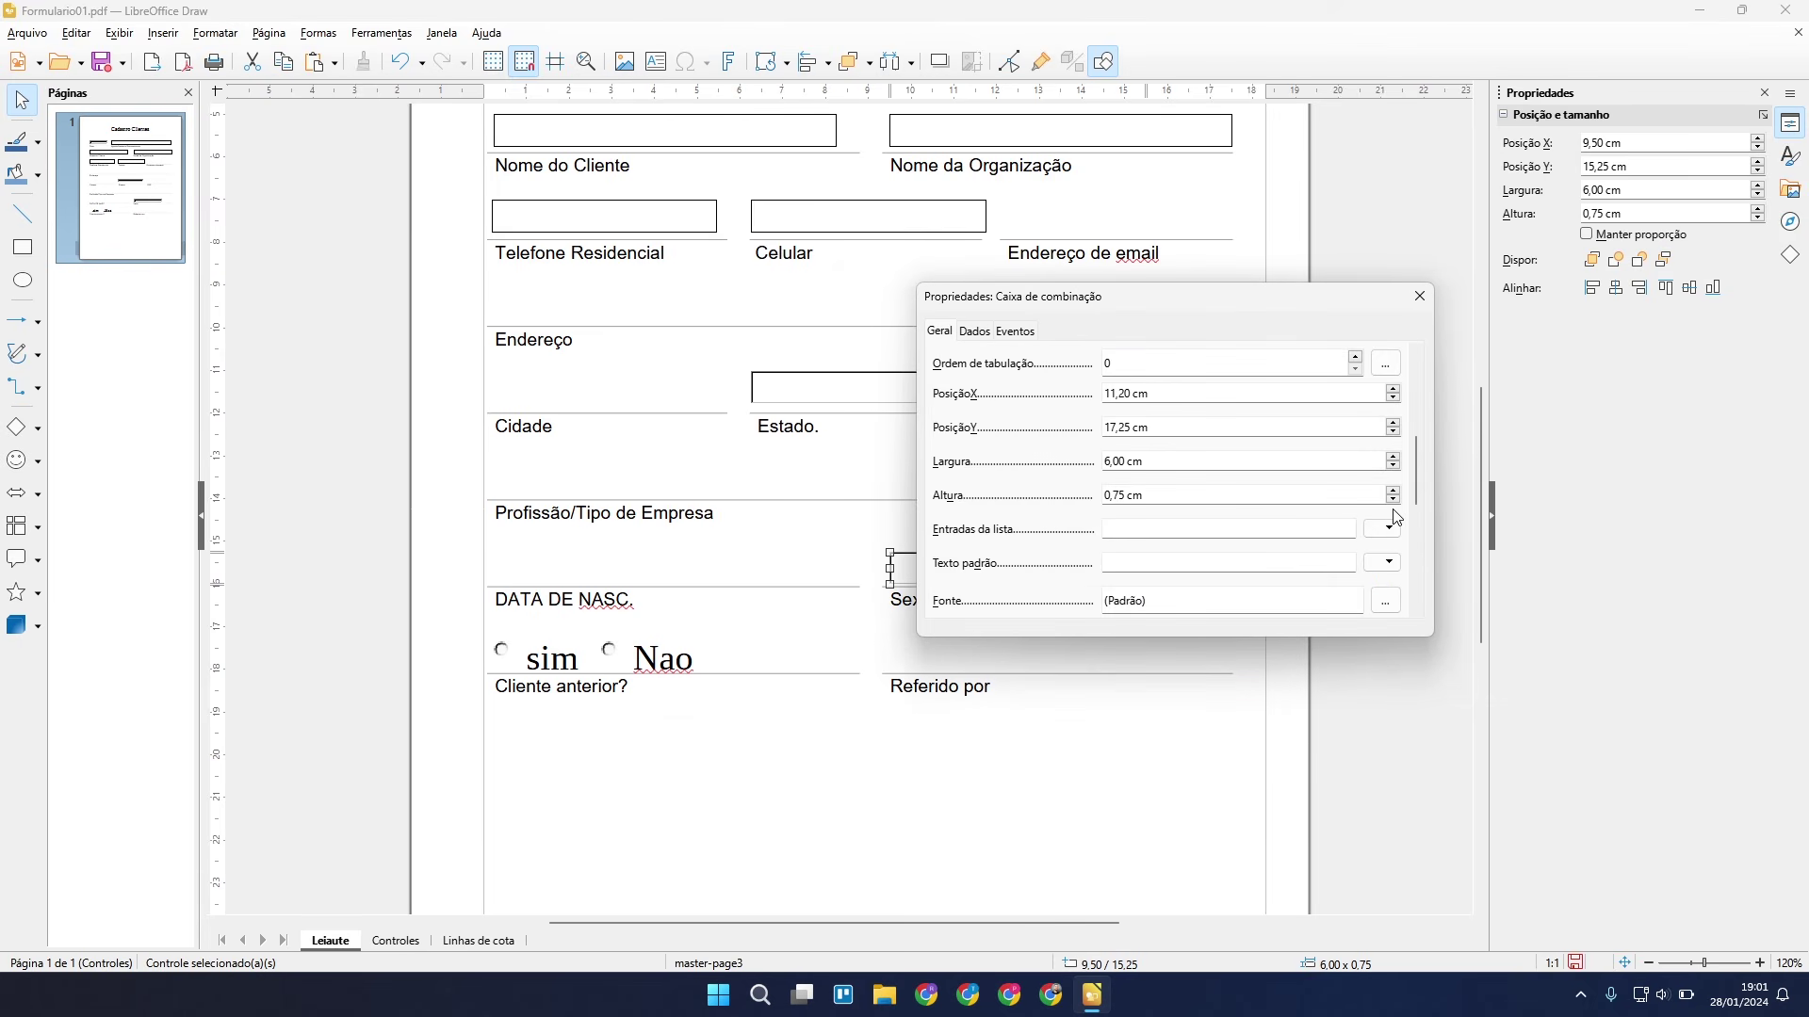
left_click(1392, 528)
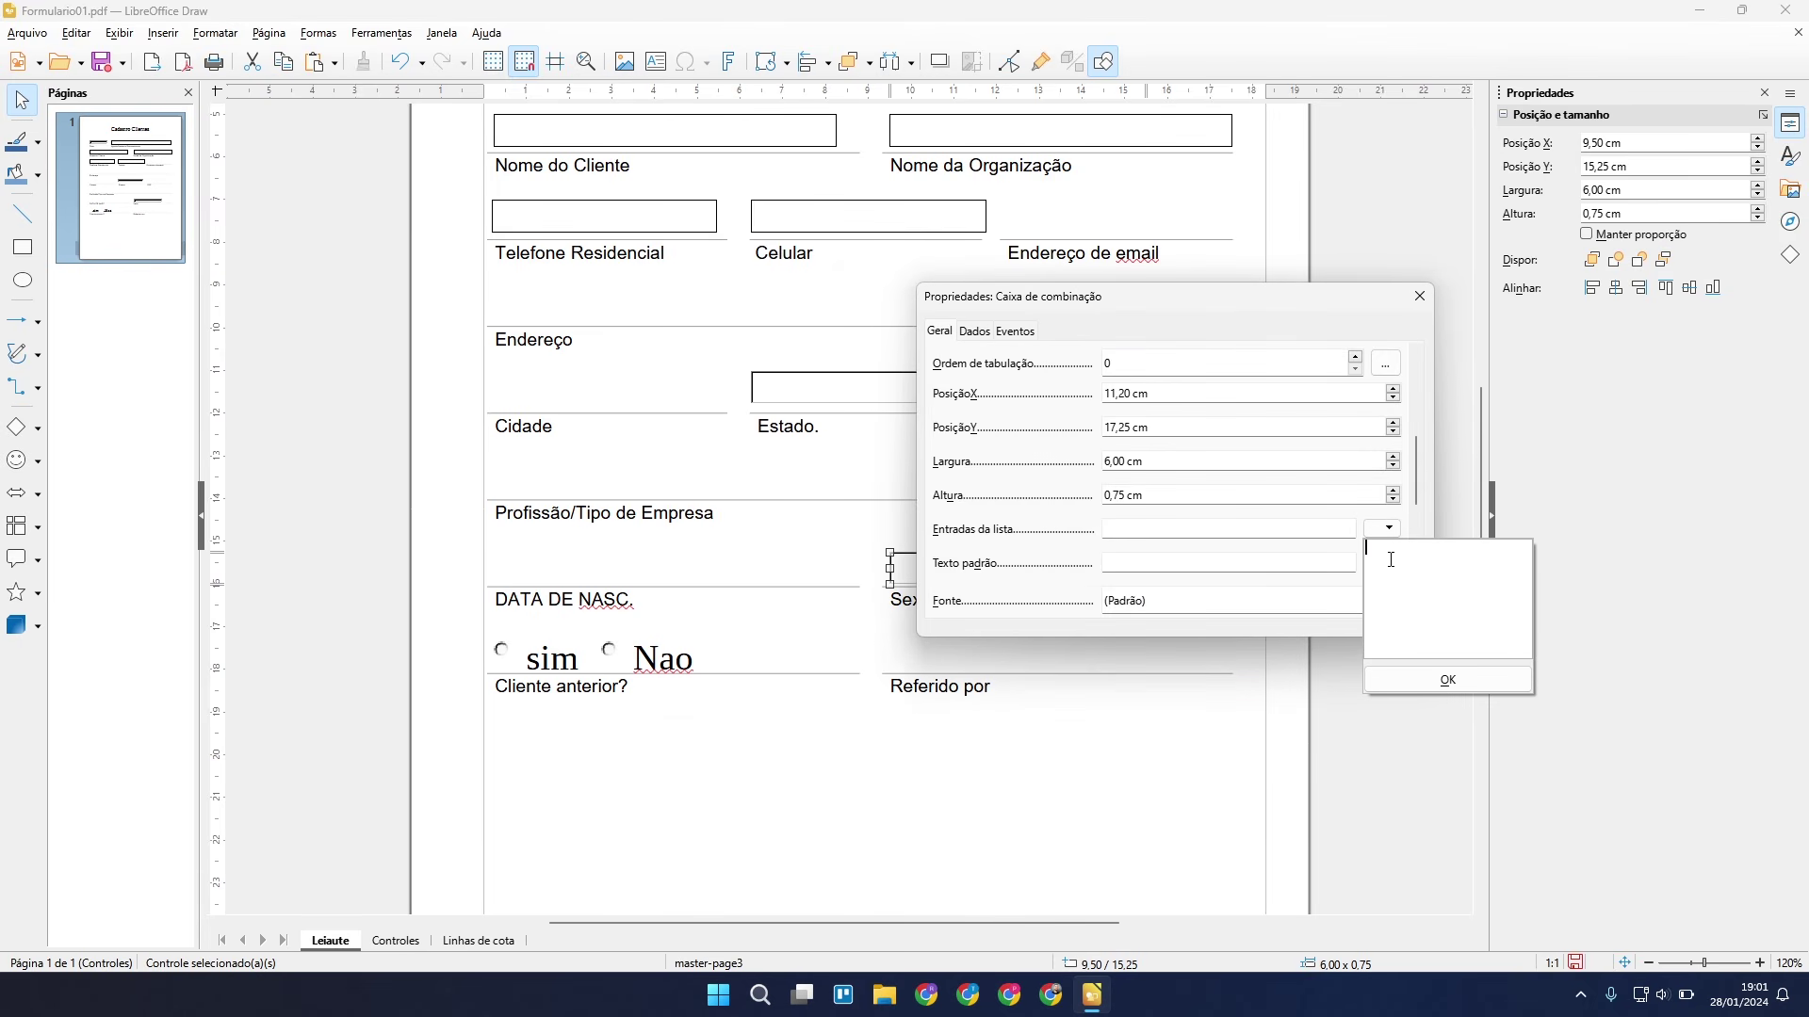
type("Feminino")
key("Return")
type("Masculino\"")
left_click(1457, 682)
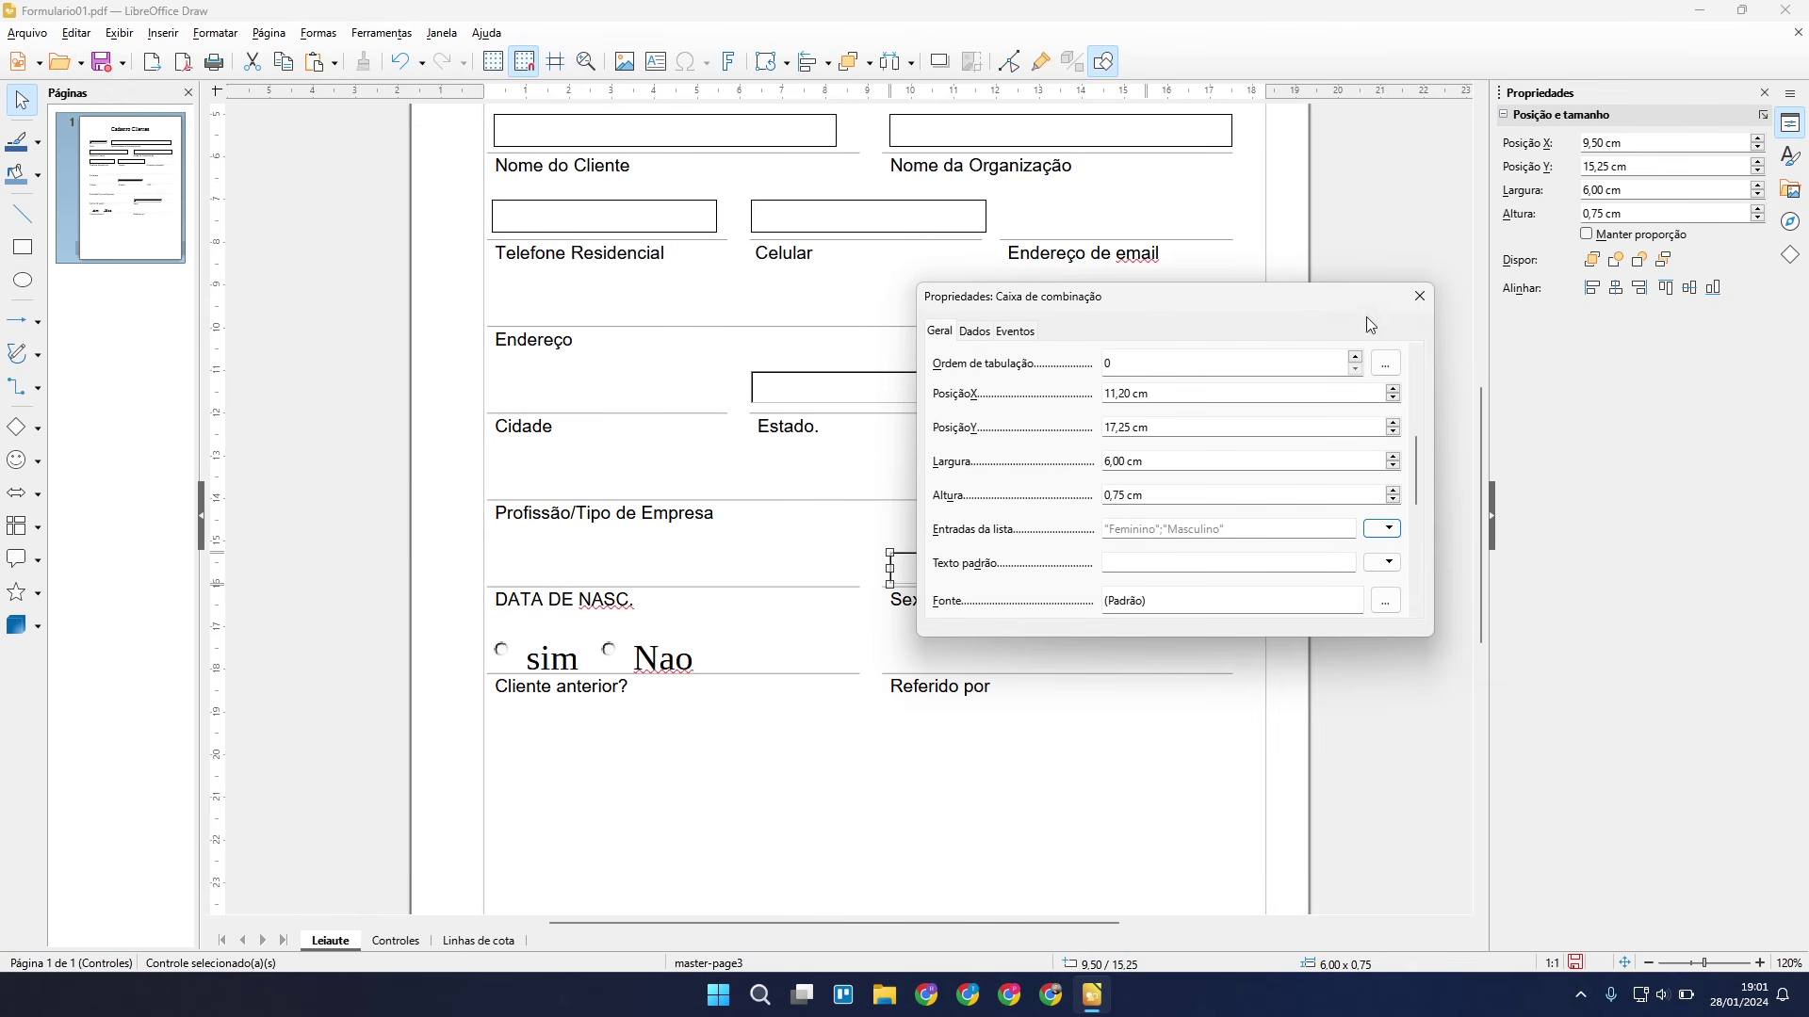
left_click(1430, 301)
left_click(1159, 638)
Export the form to PDF as "Formulario01 editado PDF" with the default PDF options, and close the original document without saving.
scroll(900, 553, "up", 5)
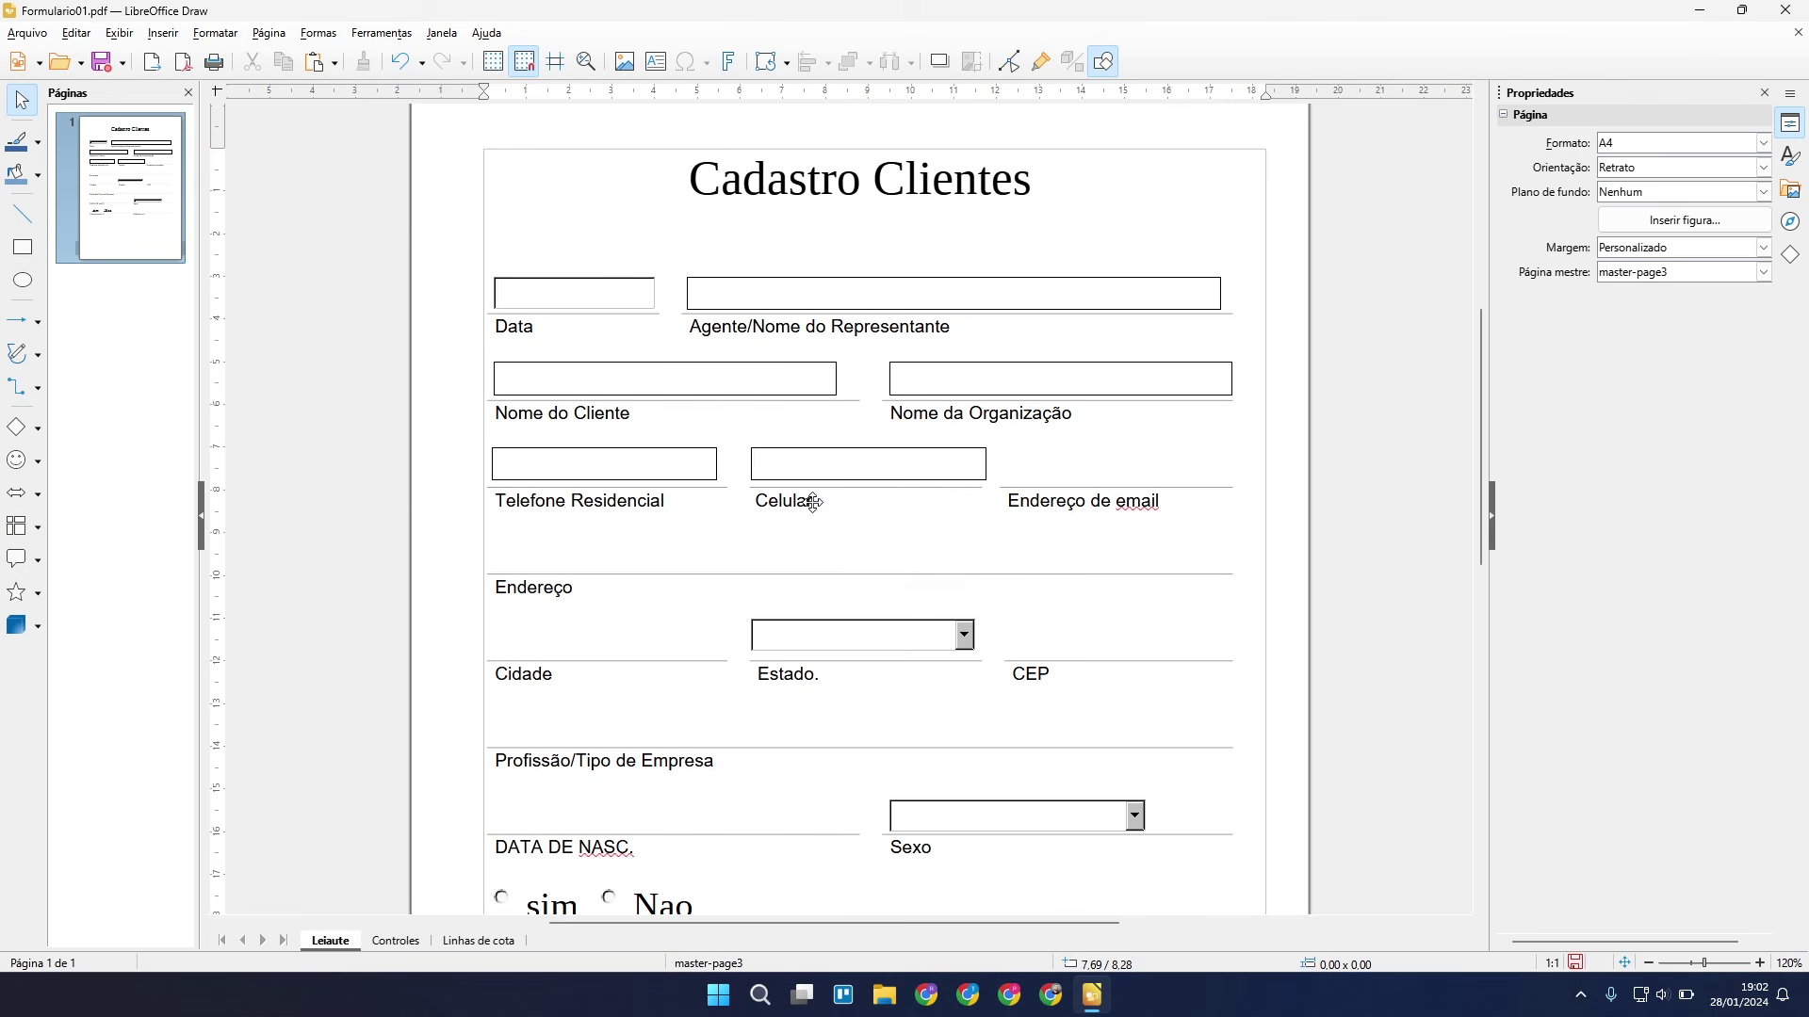
scroll(823, 573, "down", 3)
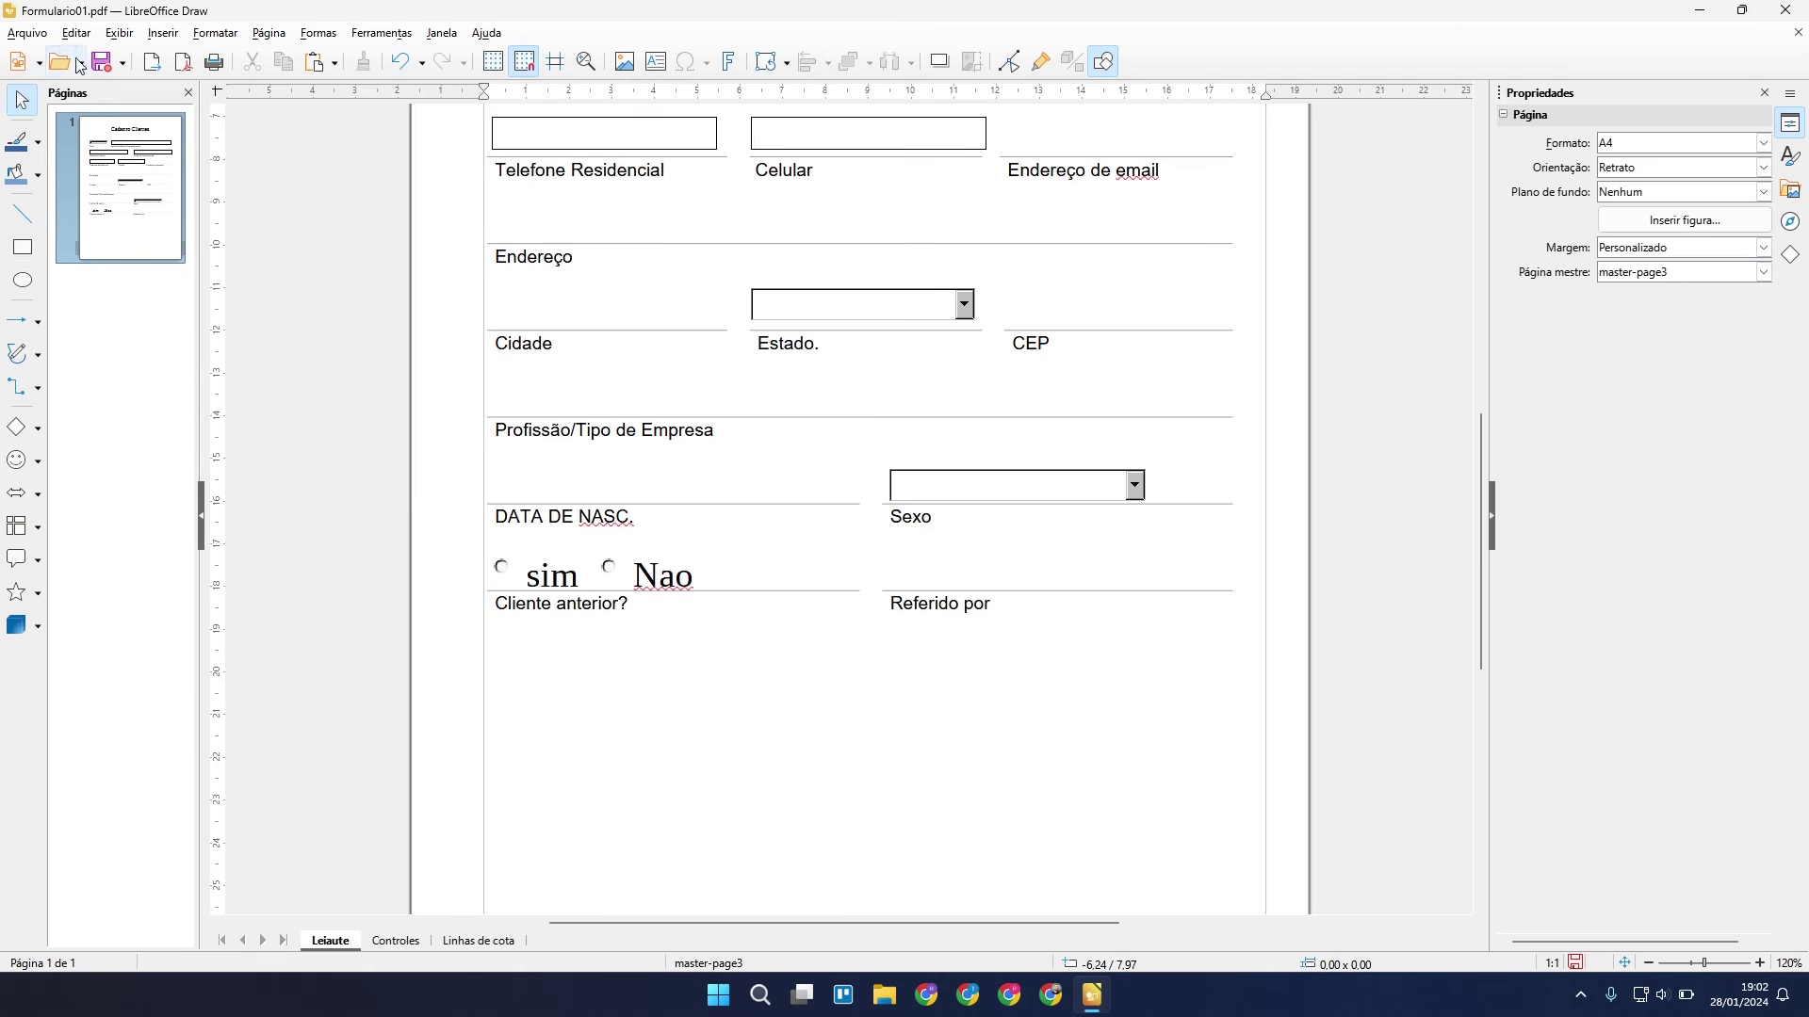
left_click(28, 33)
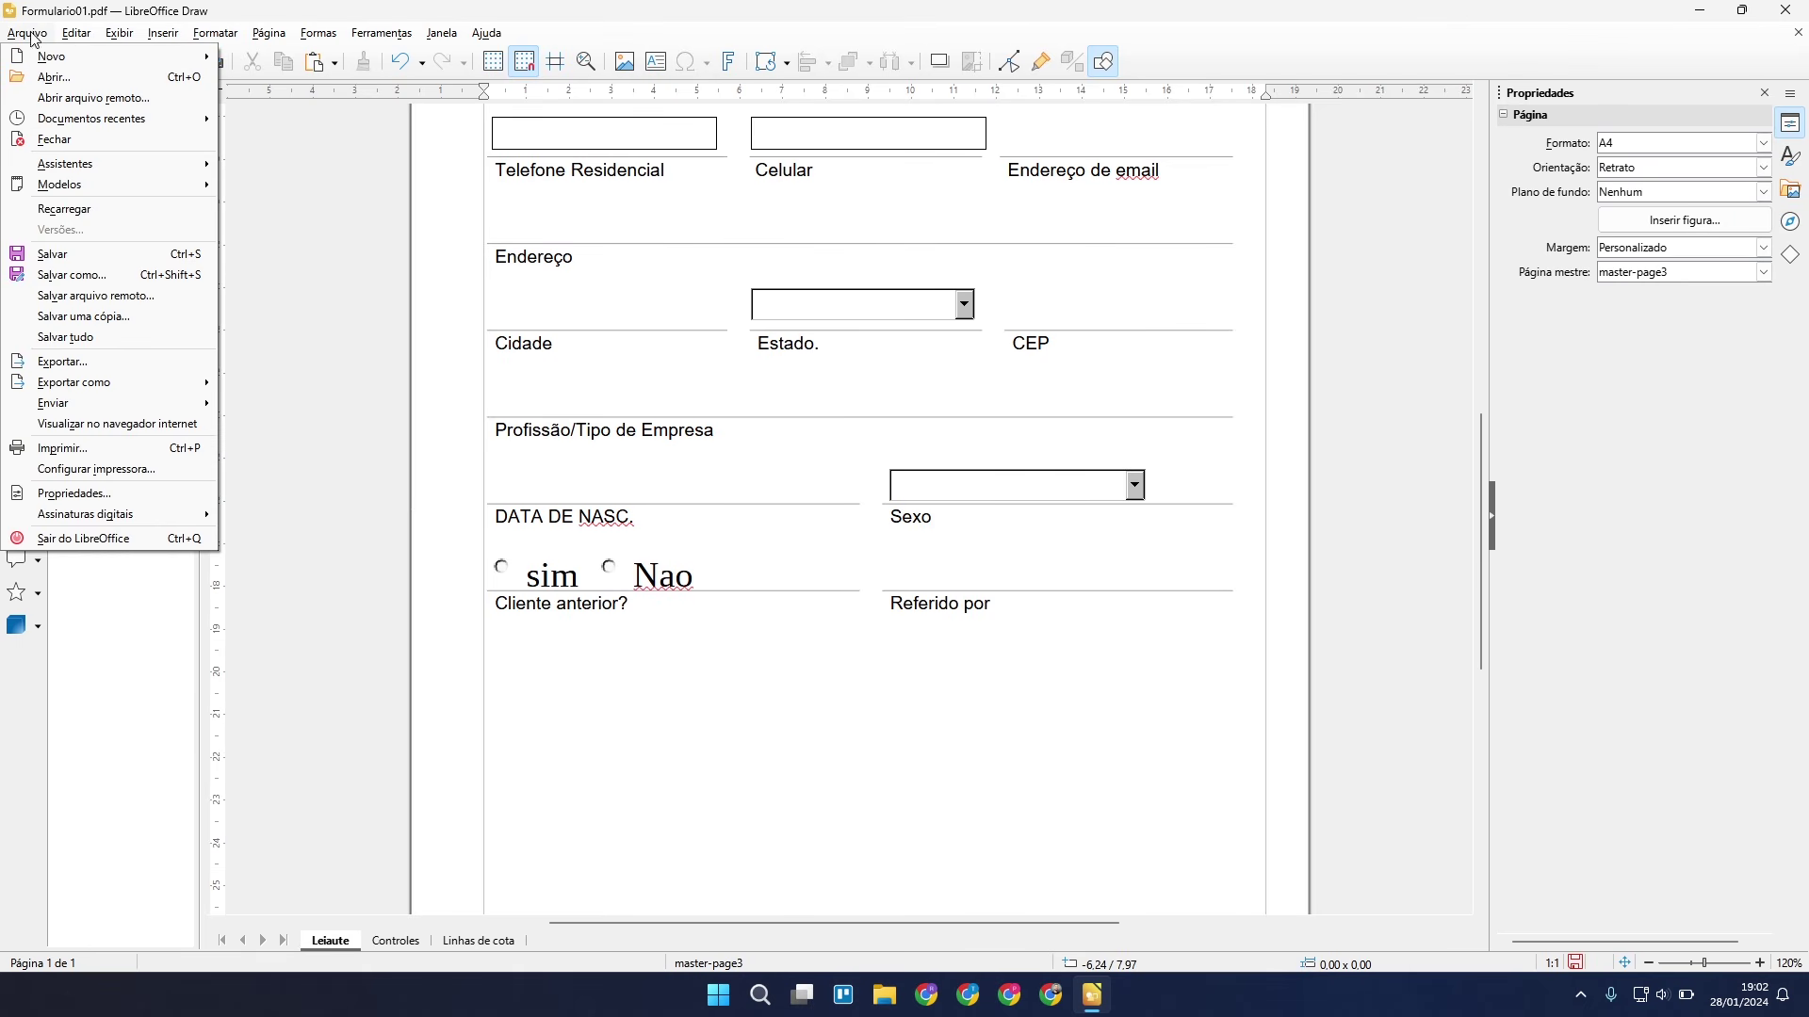
left_click(94, 362)
left_click(311, 458)
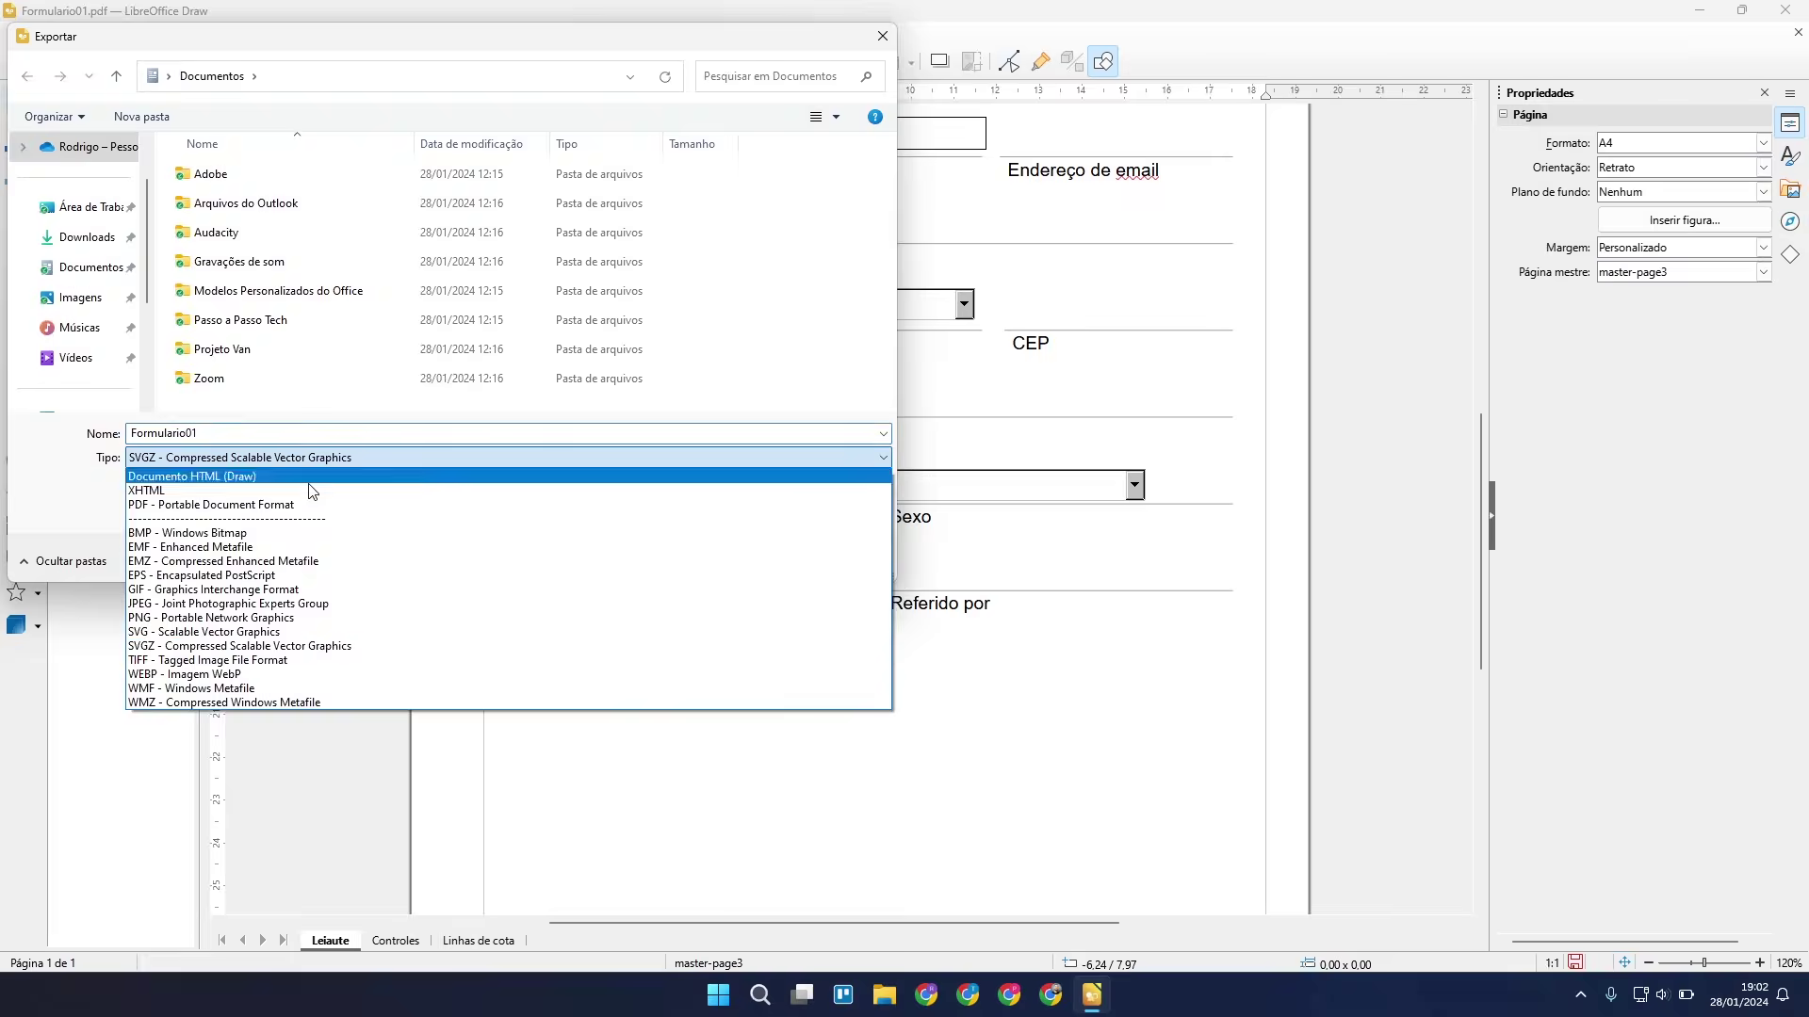
left_click(217, 506)
double_click(240, 435)
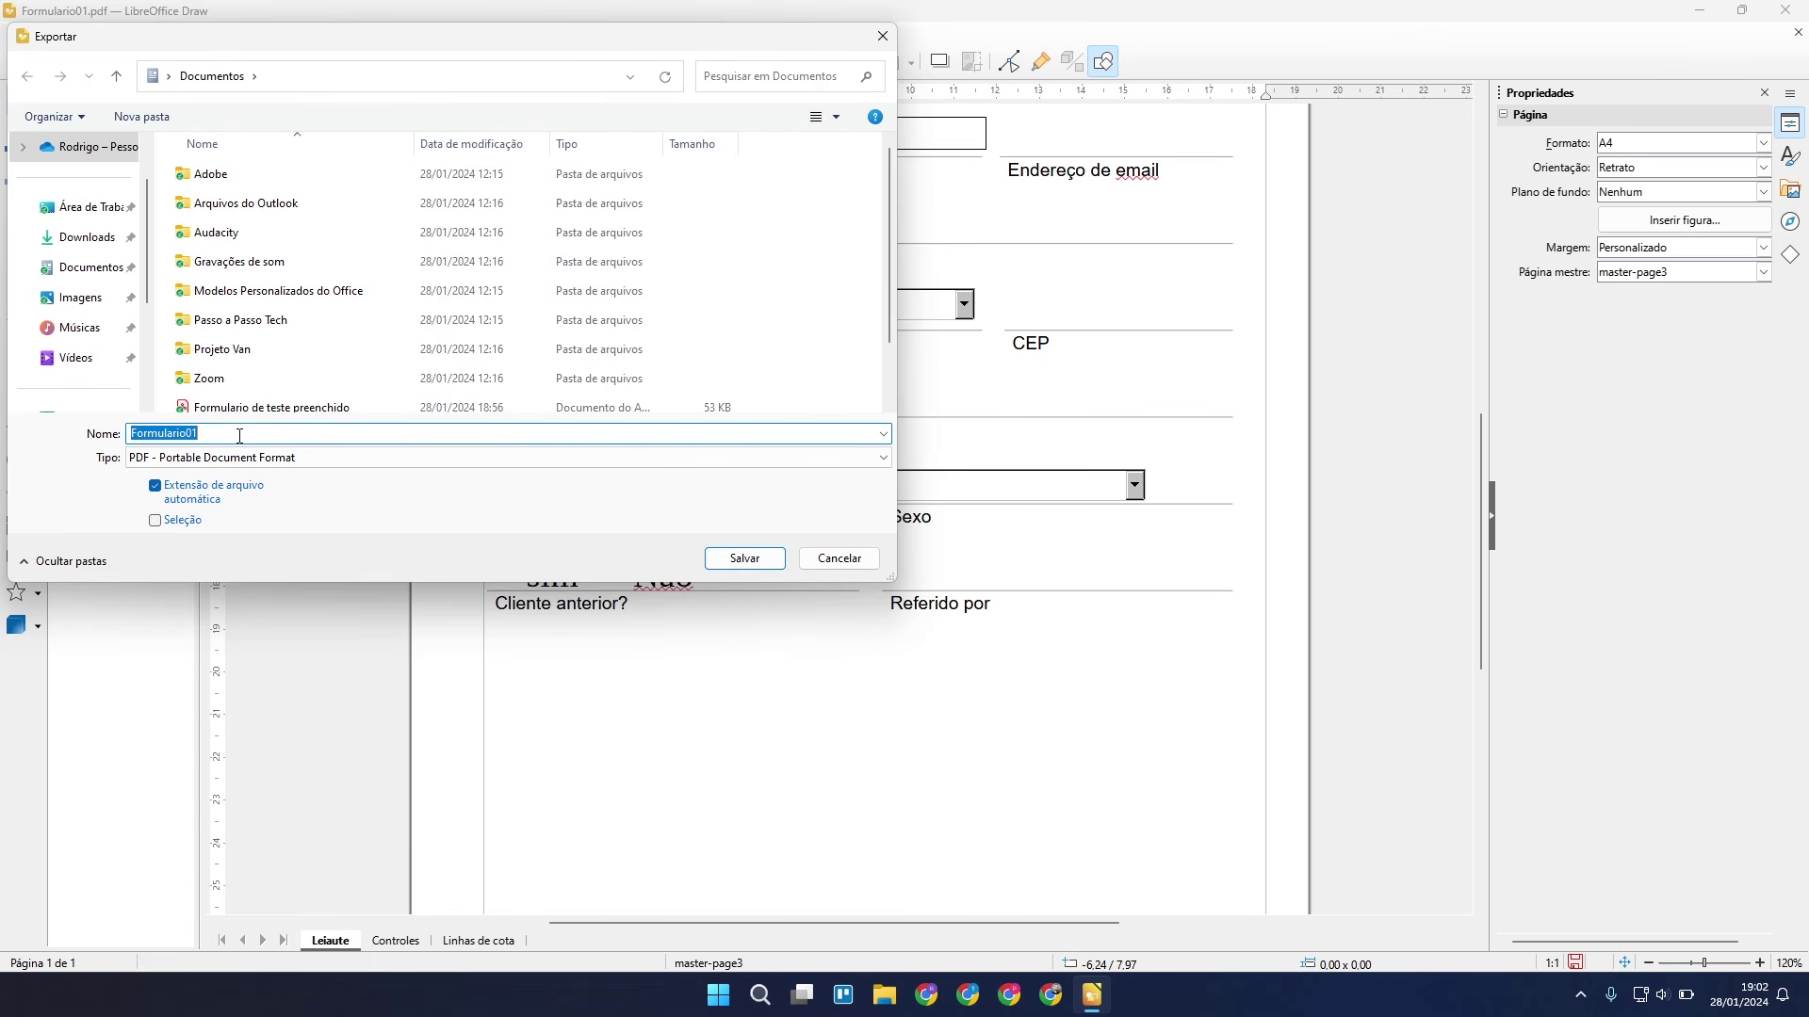
left_click(261, 432)
left_click(744, 559)
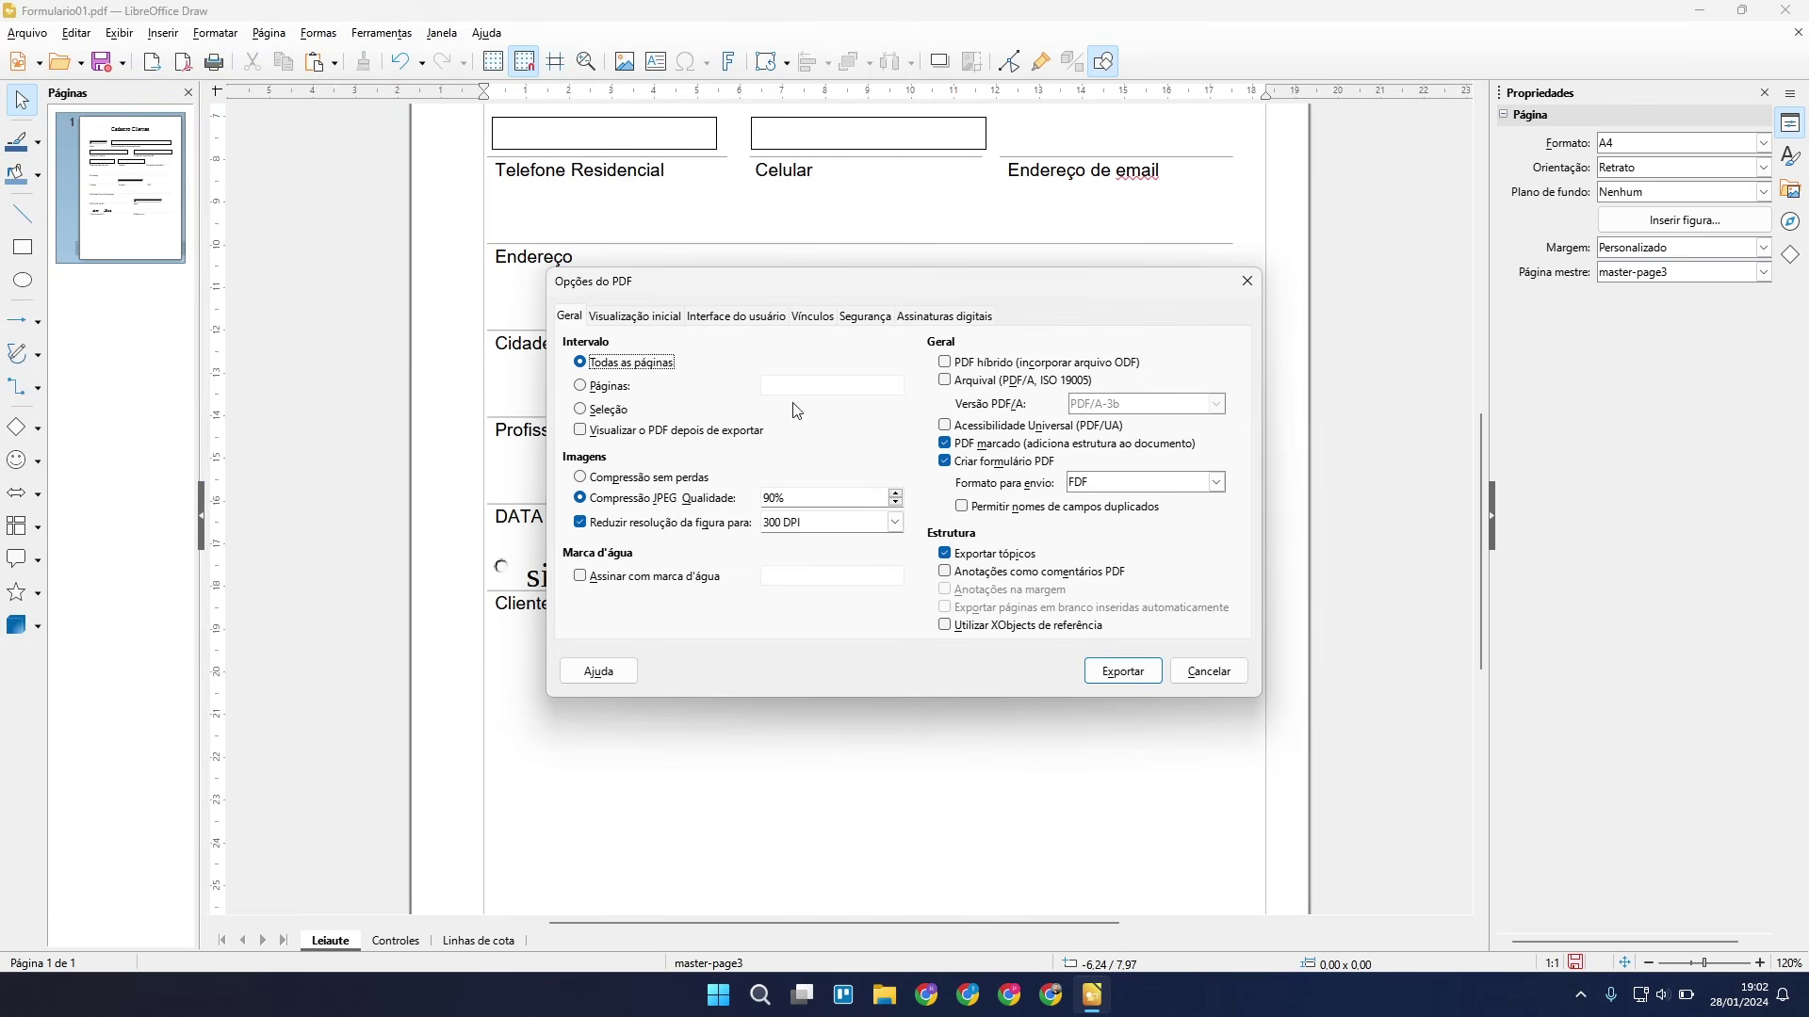
left_click(1143, 673)
left_click(1785, 9)
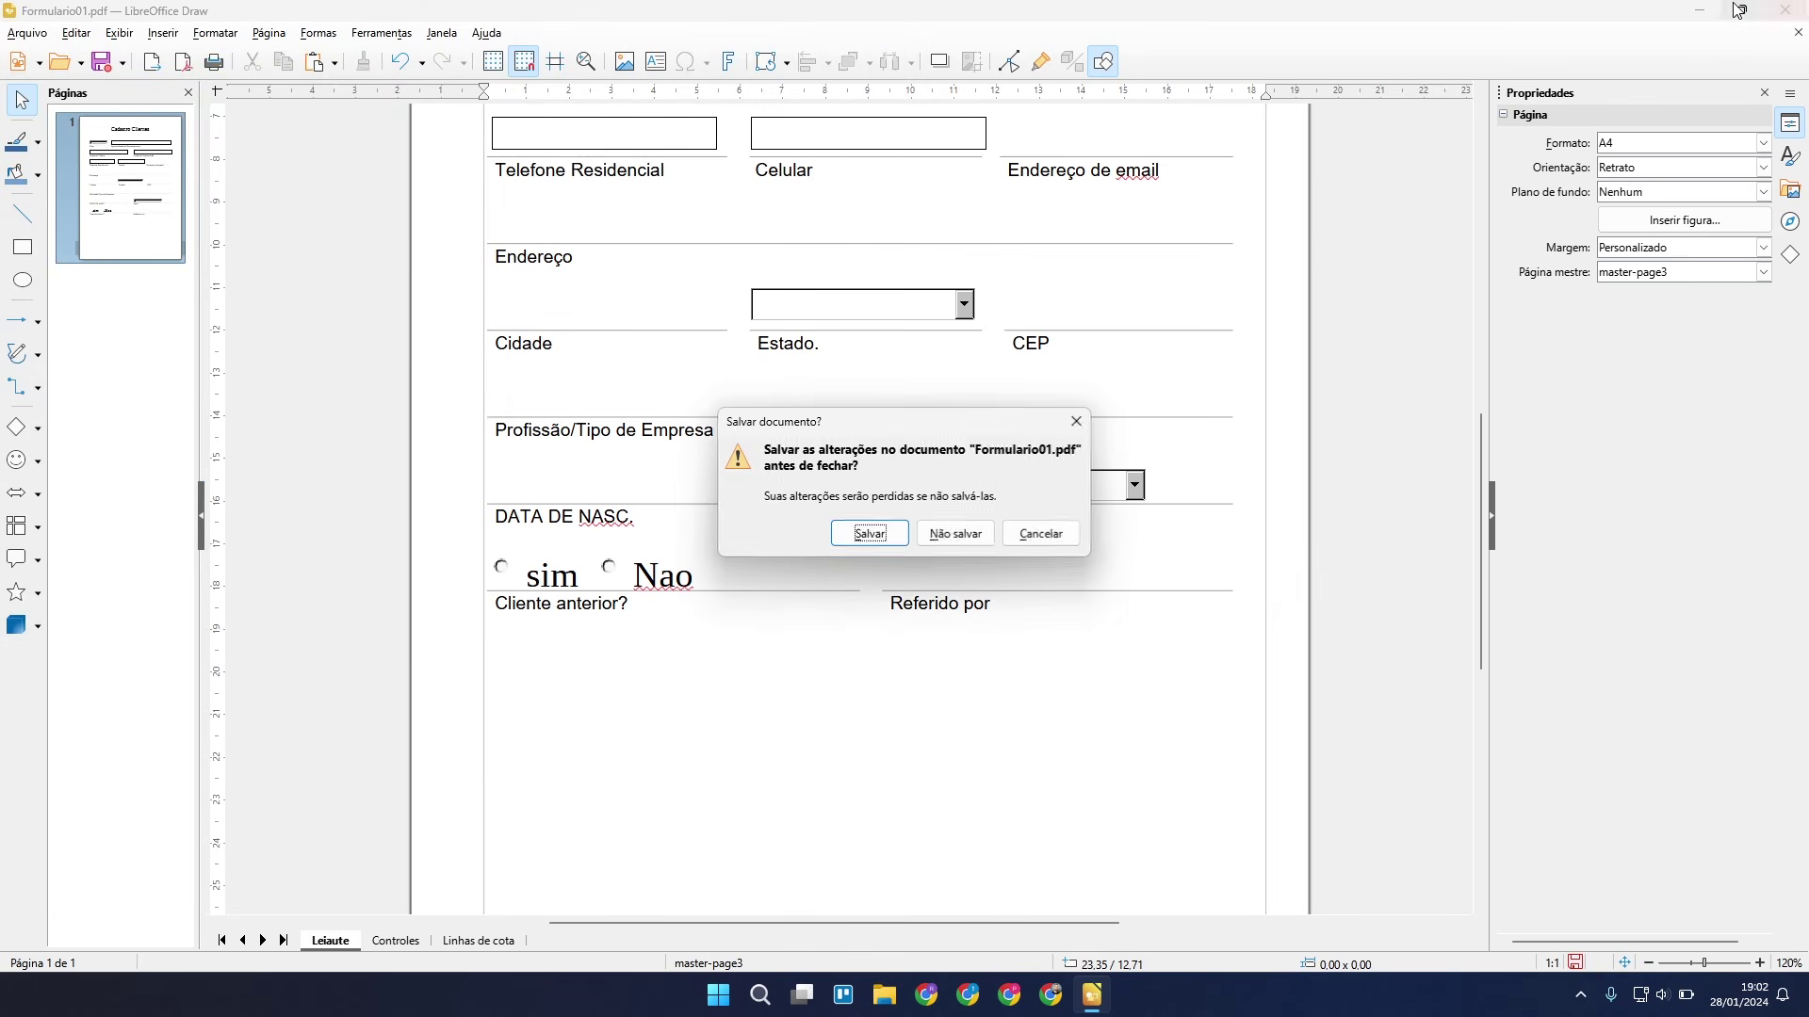
left_click(956, 534)
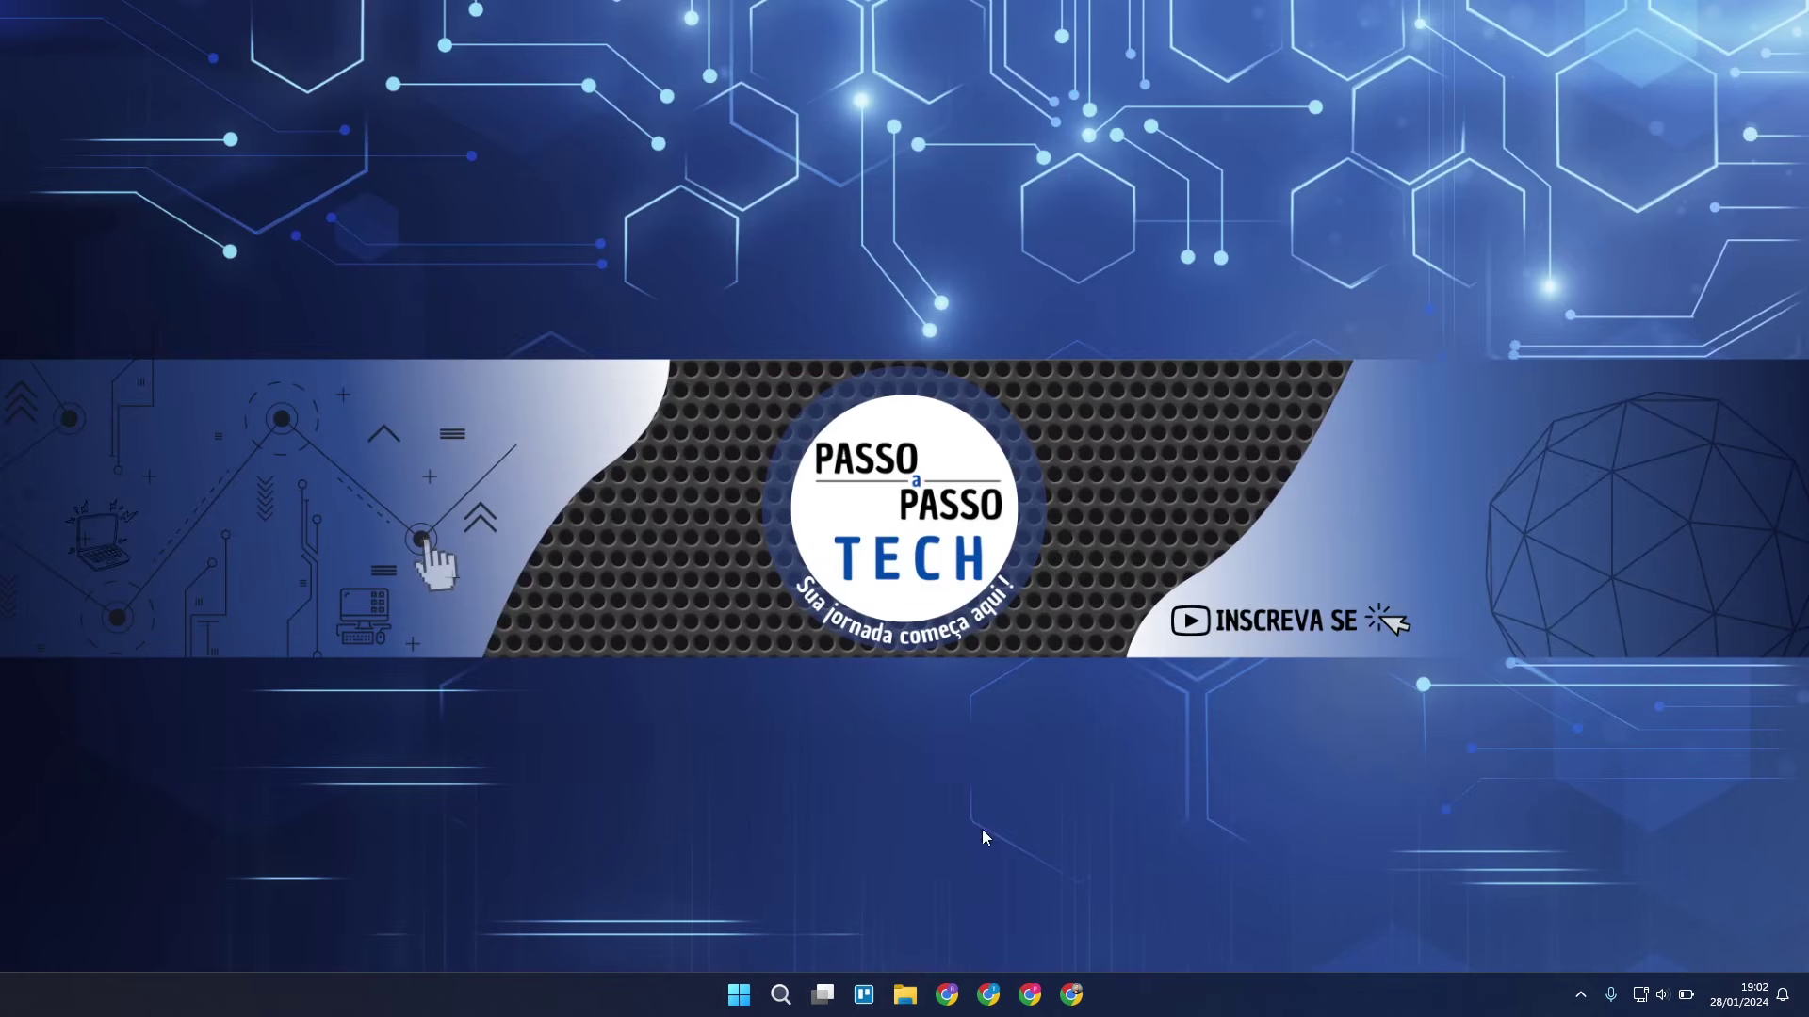
Switch to File Explorer and select the "Formulario01 editado PDF" file in the Documentos folder.
left_click(904, 993)
left_click(97, 347)
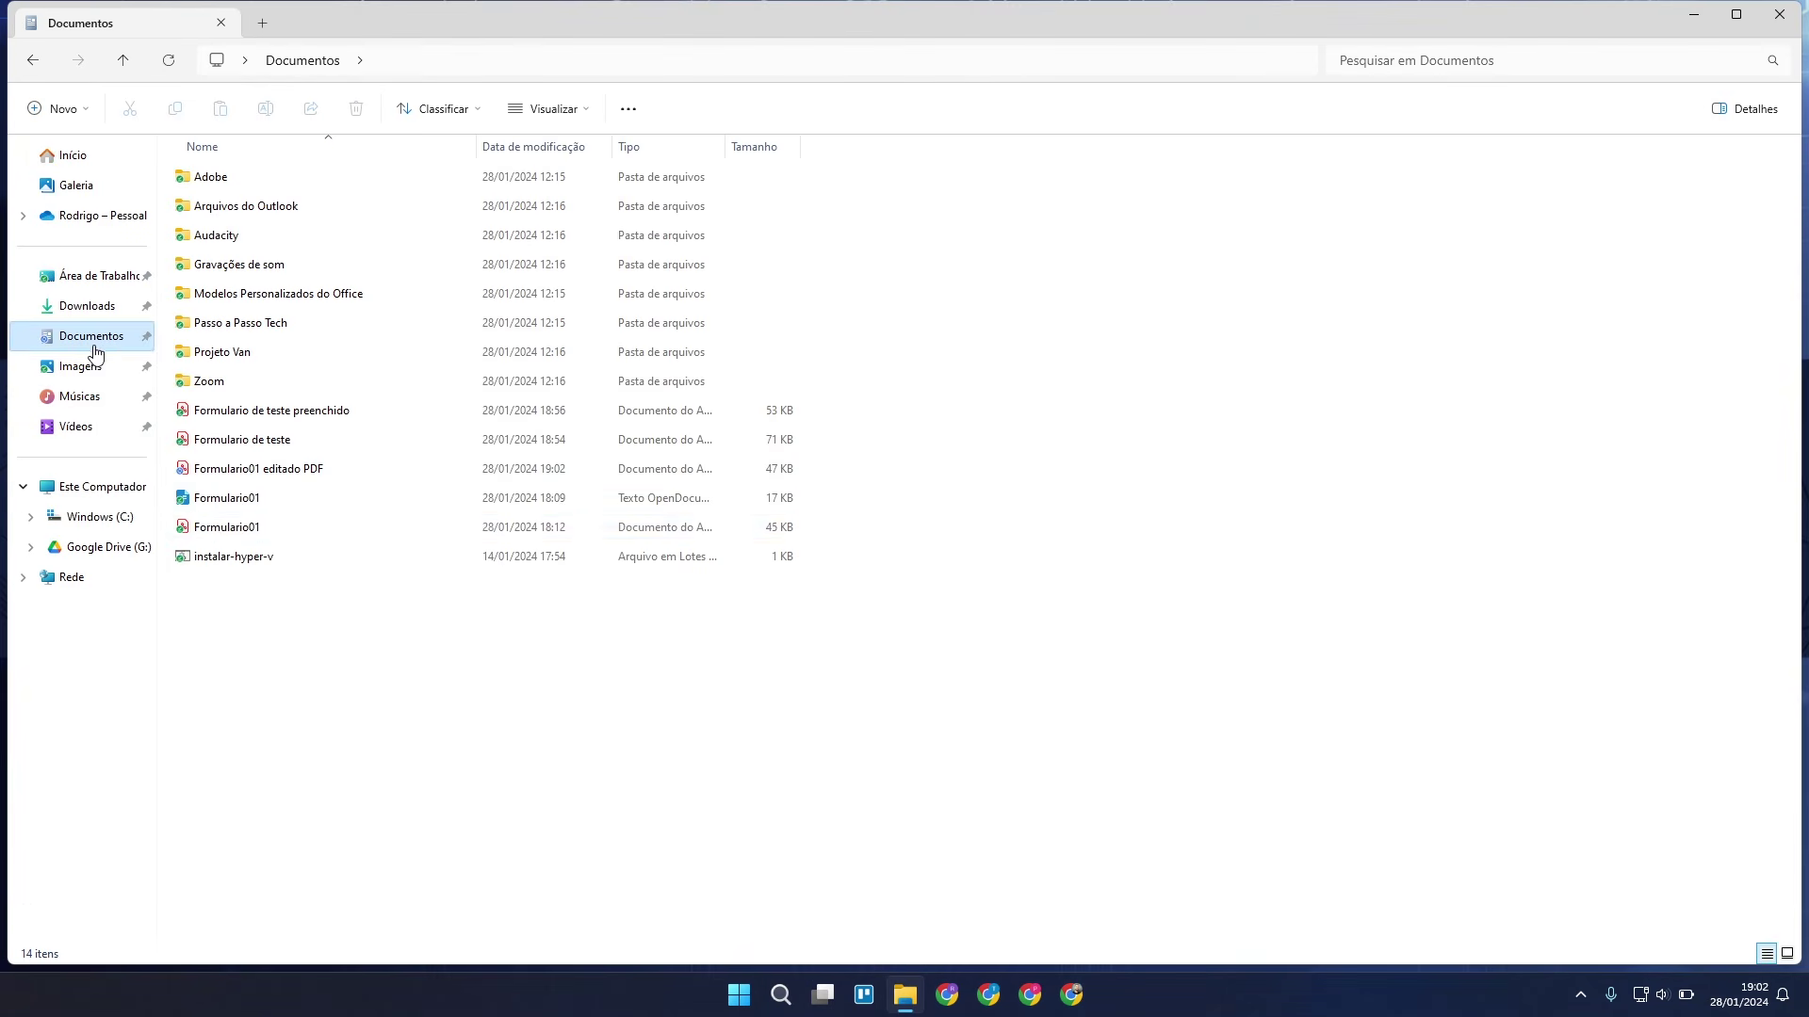
left_click(253, 470)
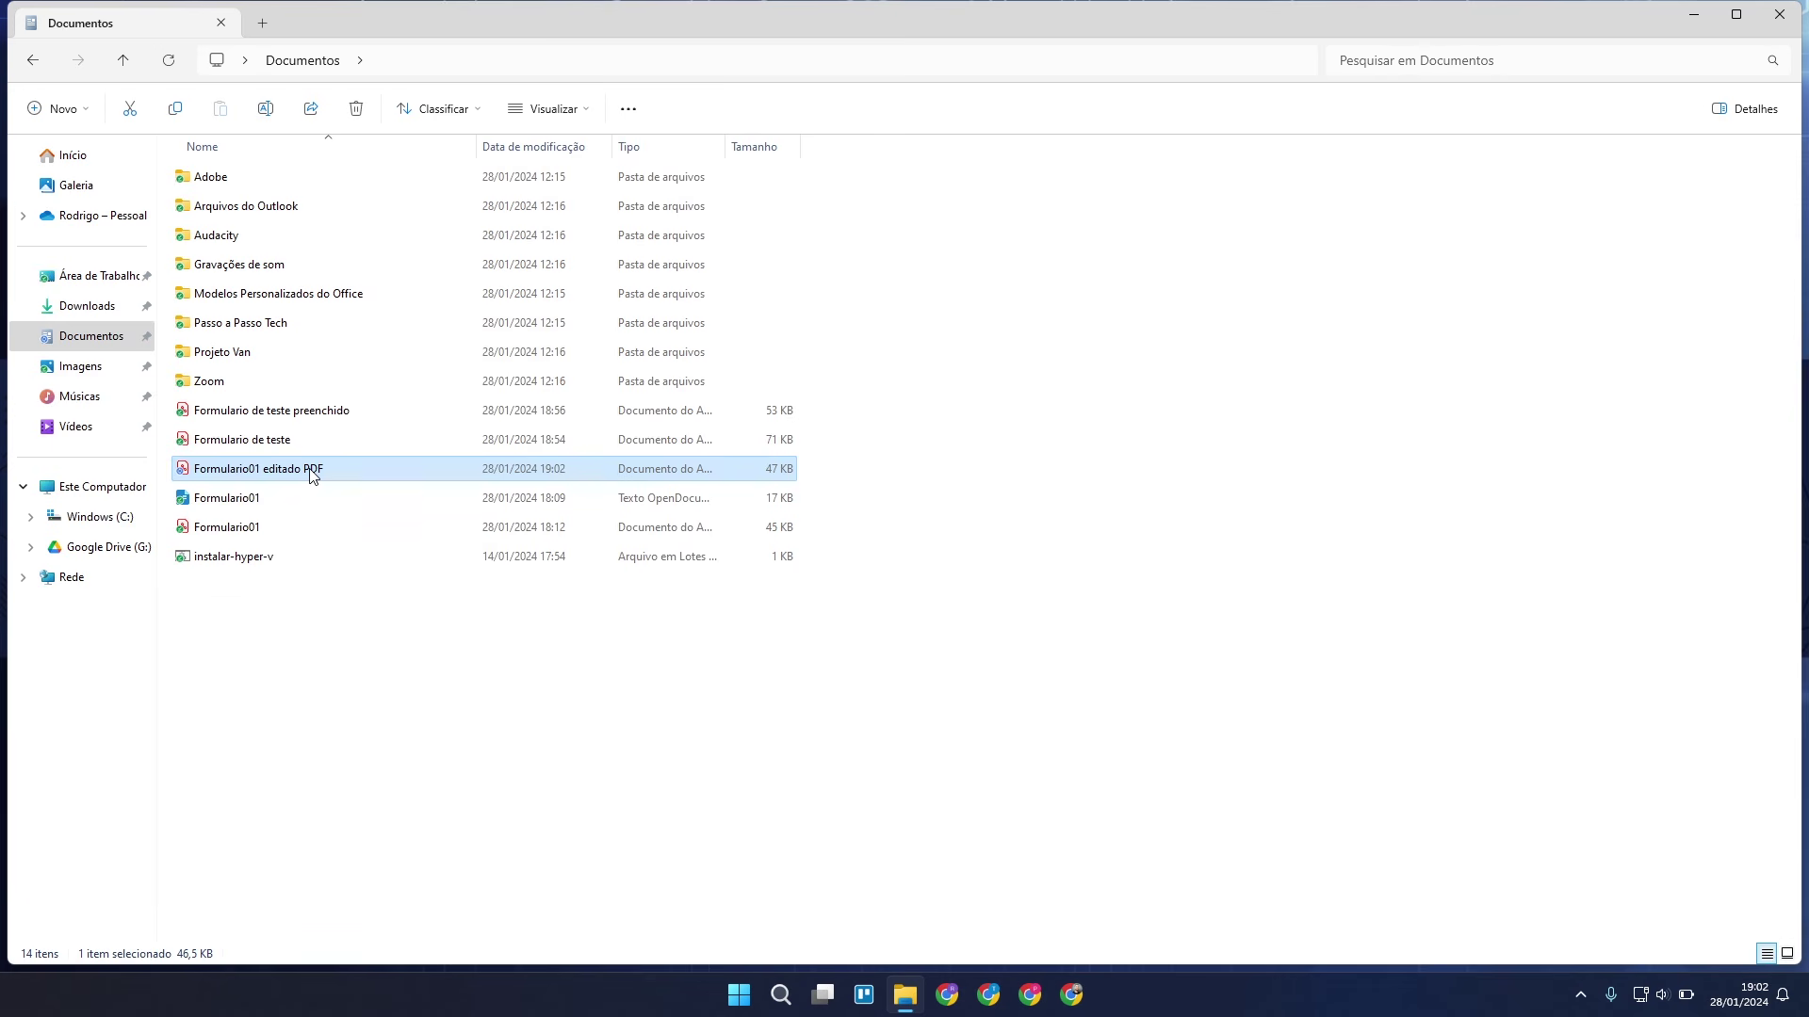
Open "Formulario01 editado PDF" in Adobe Acrobat and set the Data field to 01/28/24.
double_click(314, 469)
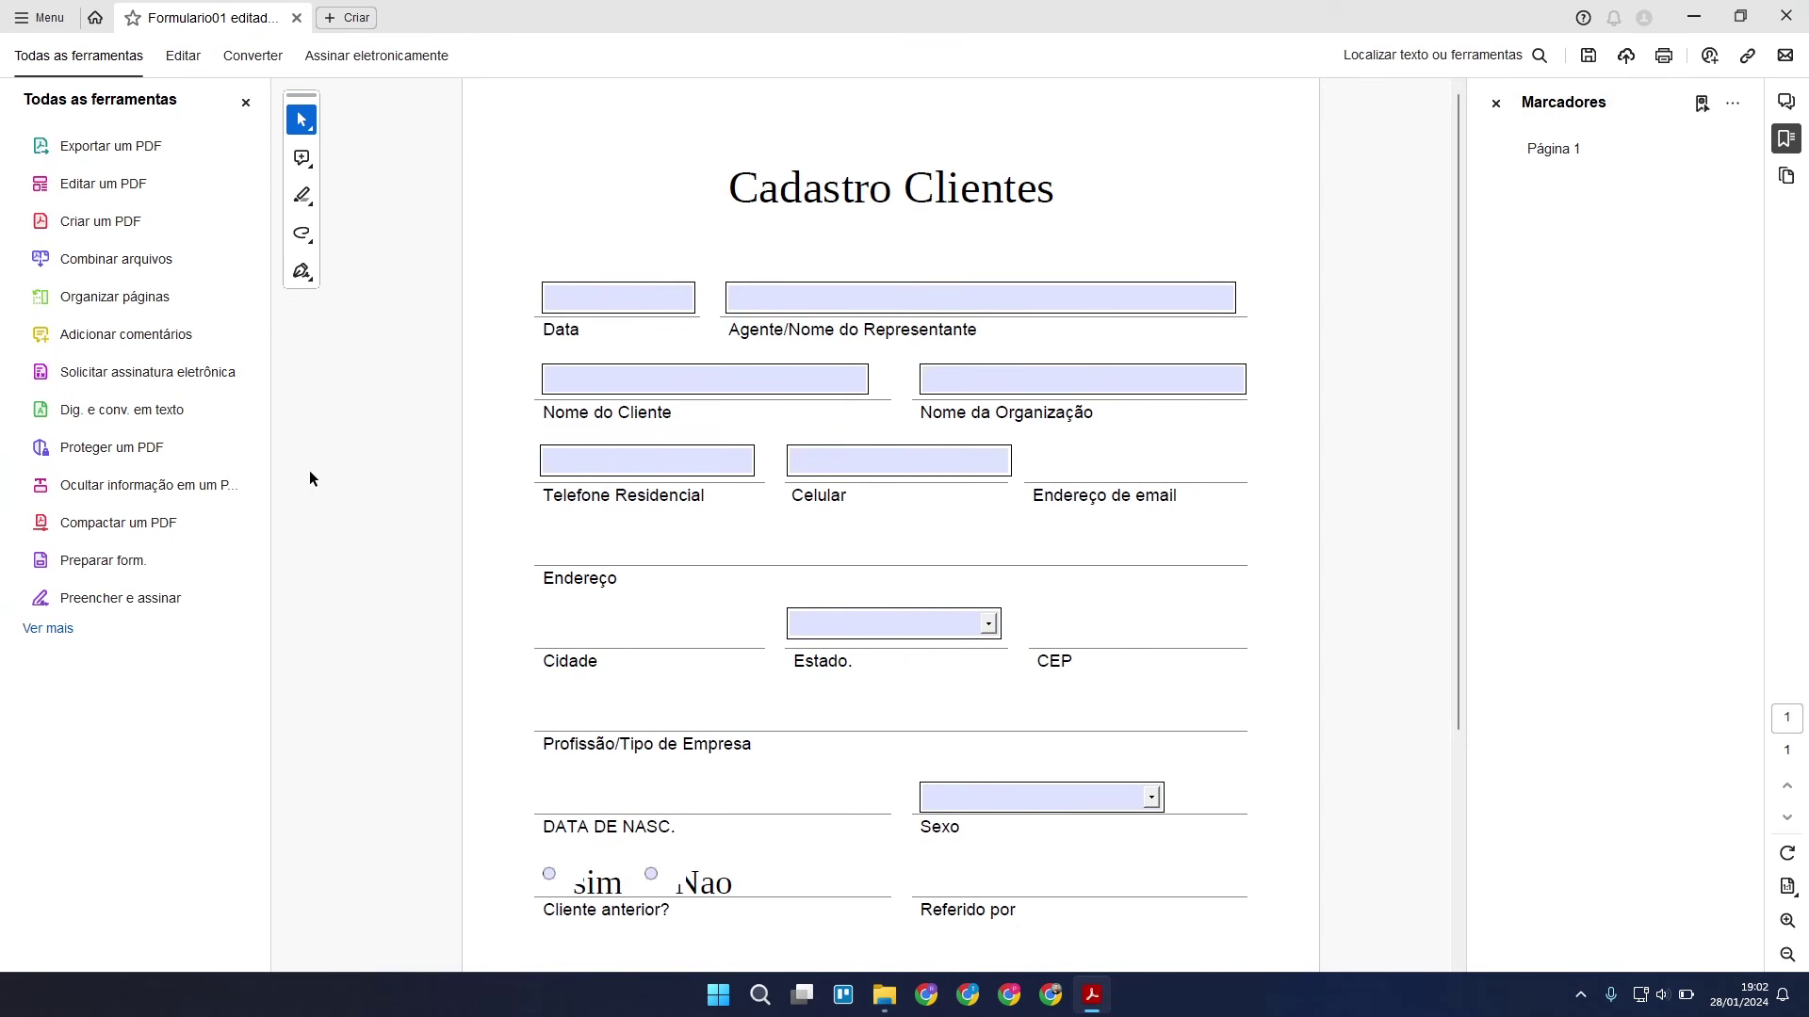
left_click(647, 298)
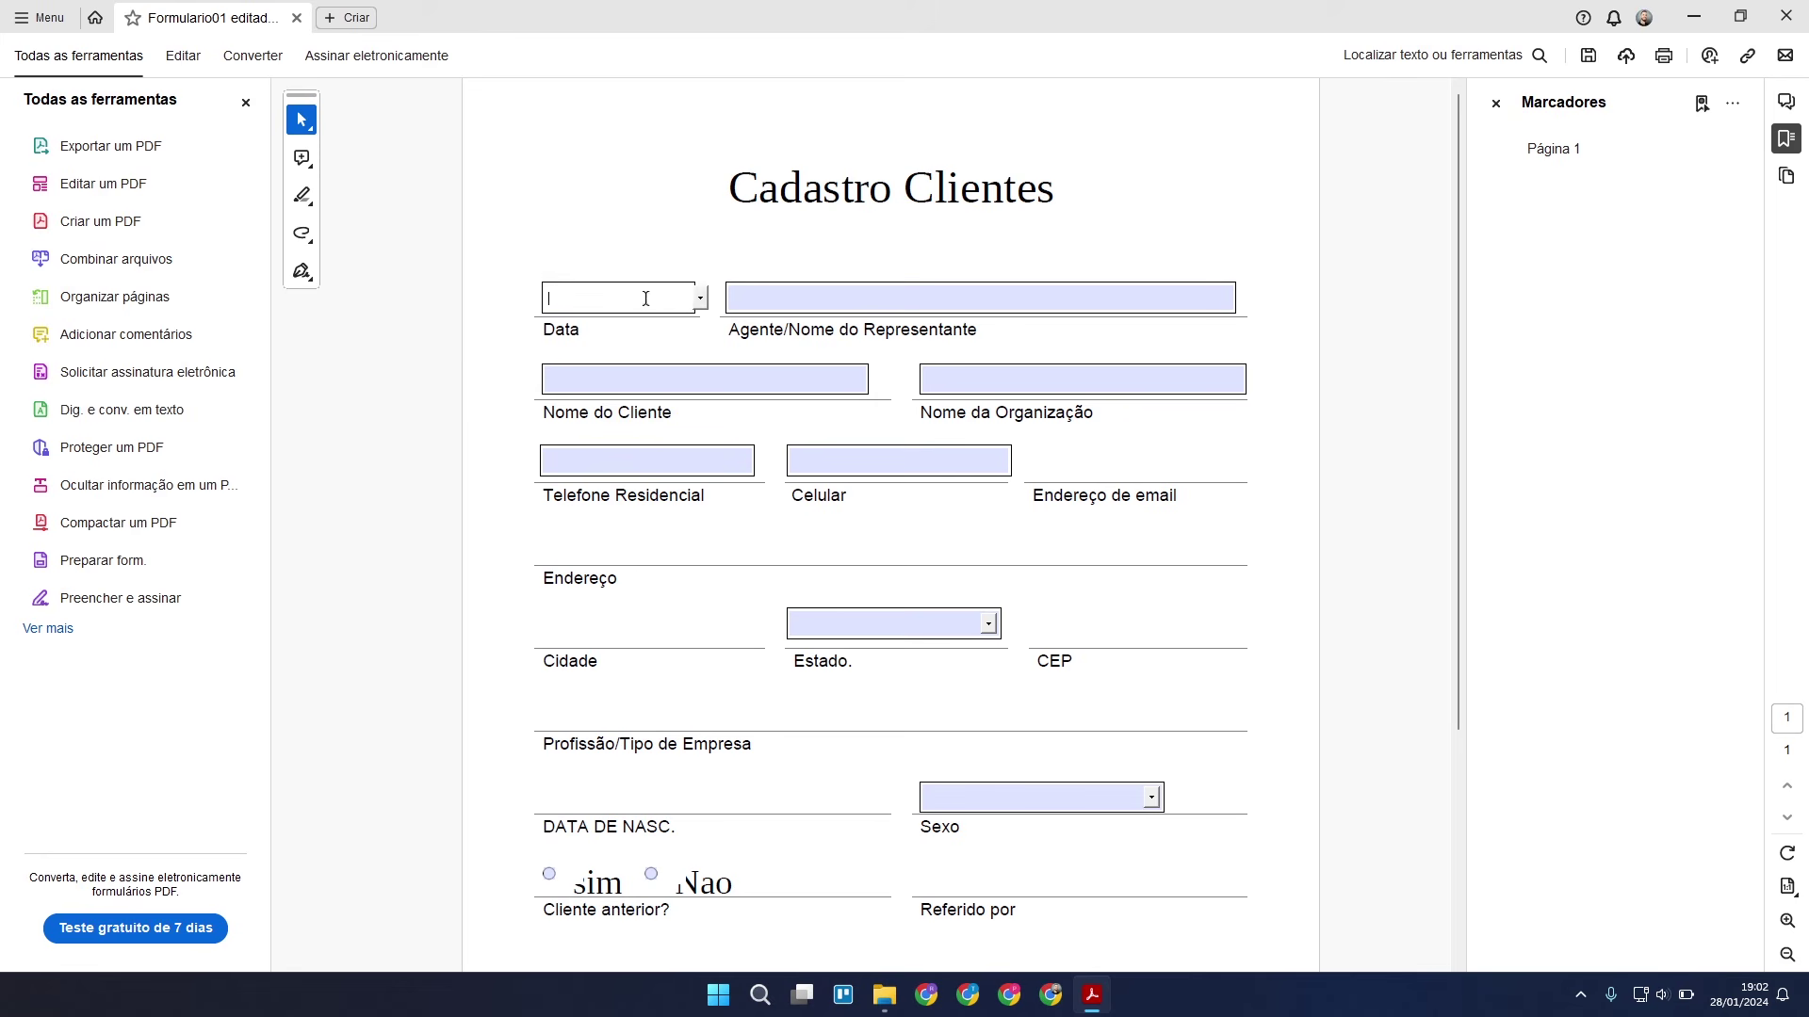
left_click(702, 298)
left_click(509, 417)
key("Tab")
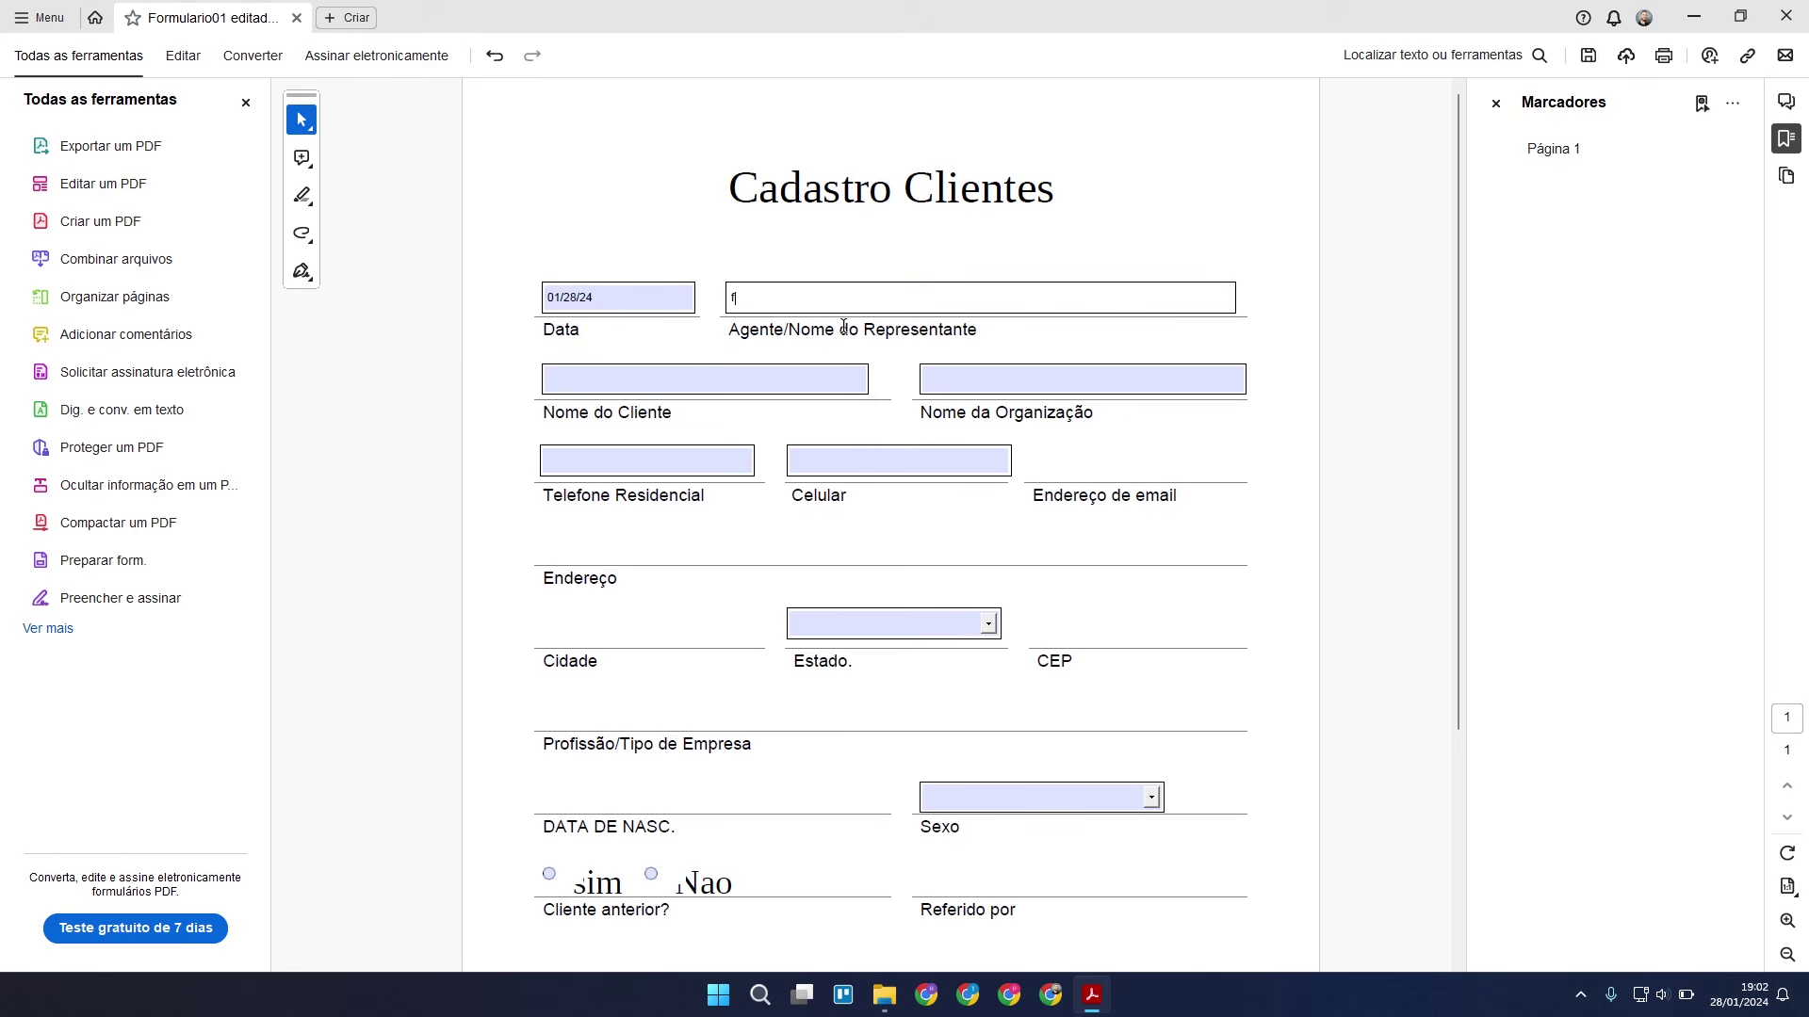
Enter test text: "fefese" for Agente/Nome do Representante, "f" for Nome do Cliente and "esfse" for Nome da Organização.
type("fefese")
left_click(802, 386)
type("f")
left_click(986, 376)
type("esfse")
left_click(945, 461)
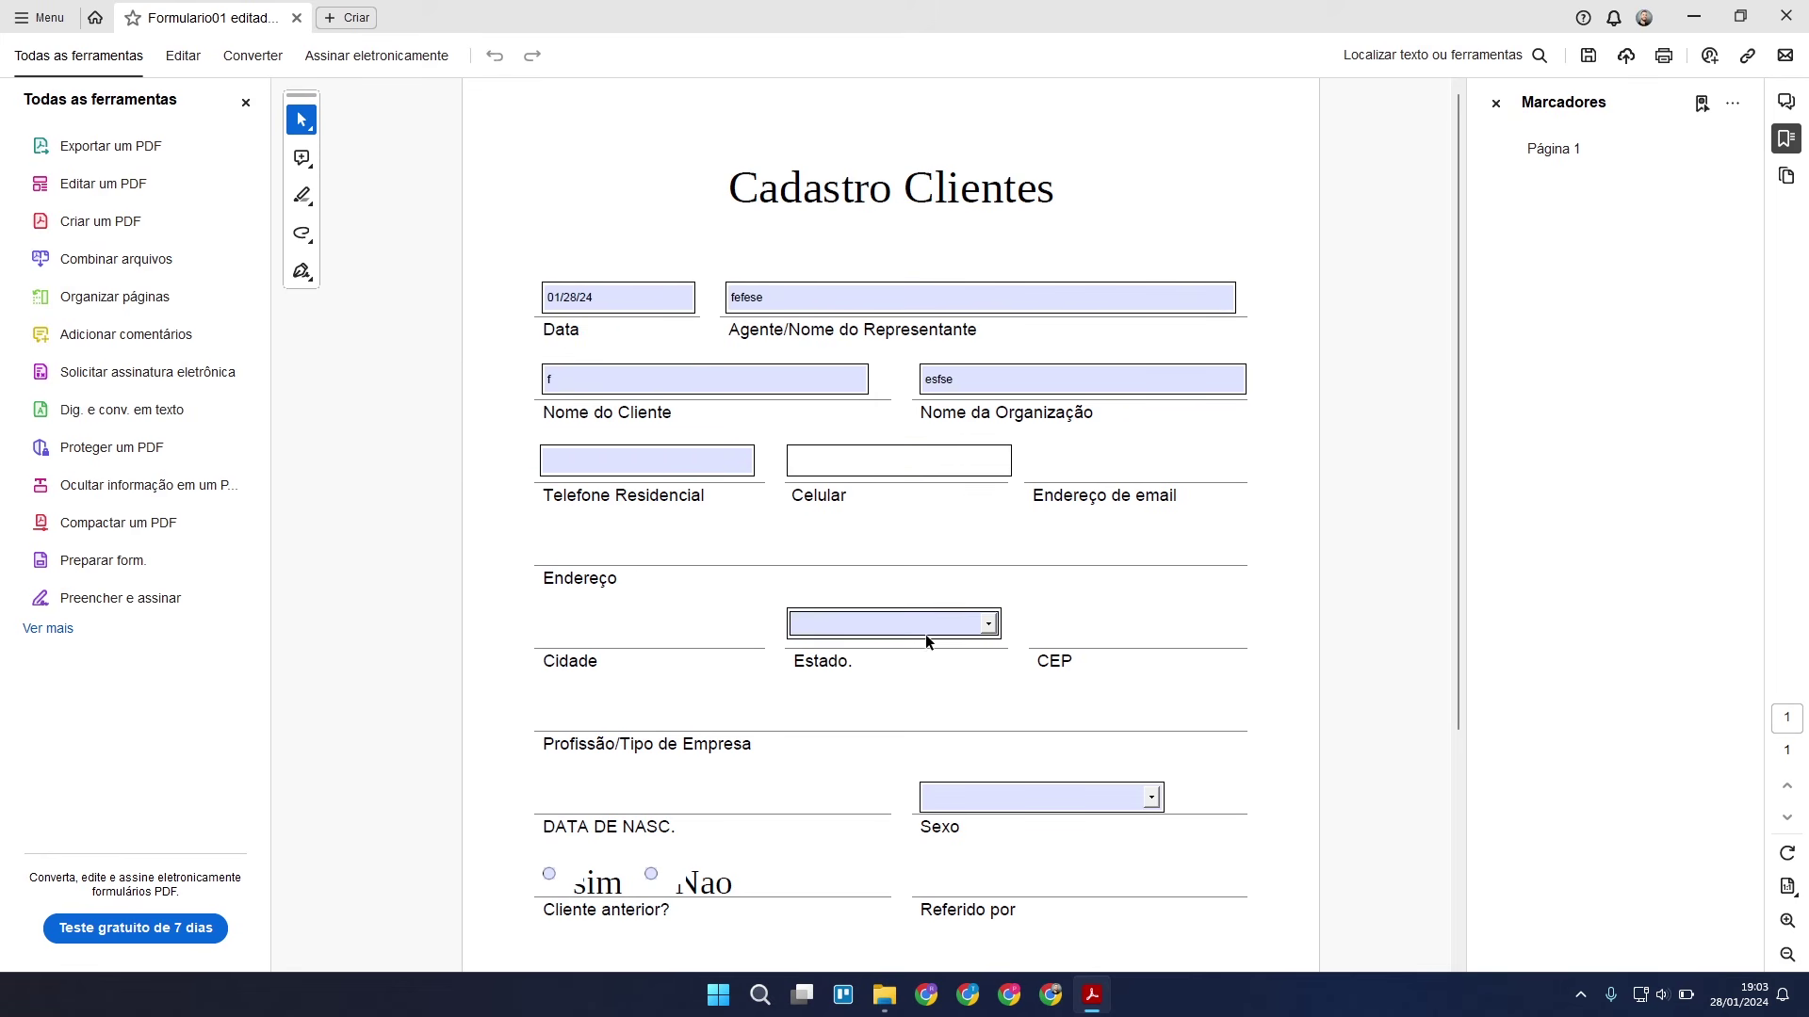
Choose PR as the Estado and enter the custom value "outros" for Sexo.
left_click(989, 626)
left_click(885, 667)
scroll(970, 683, "down", 1)
left_click(1083, 711)
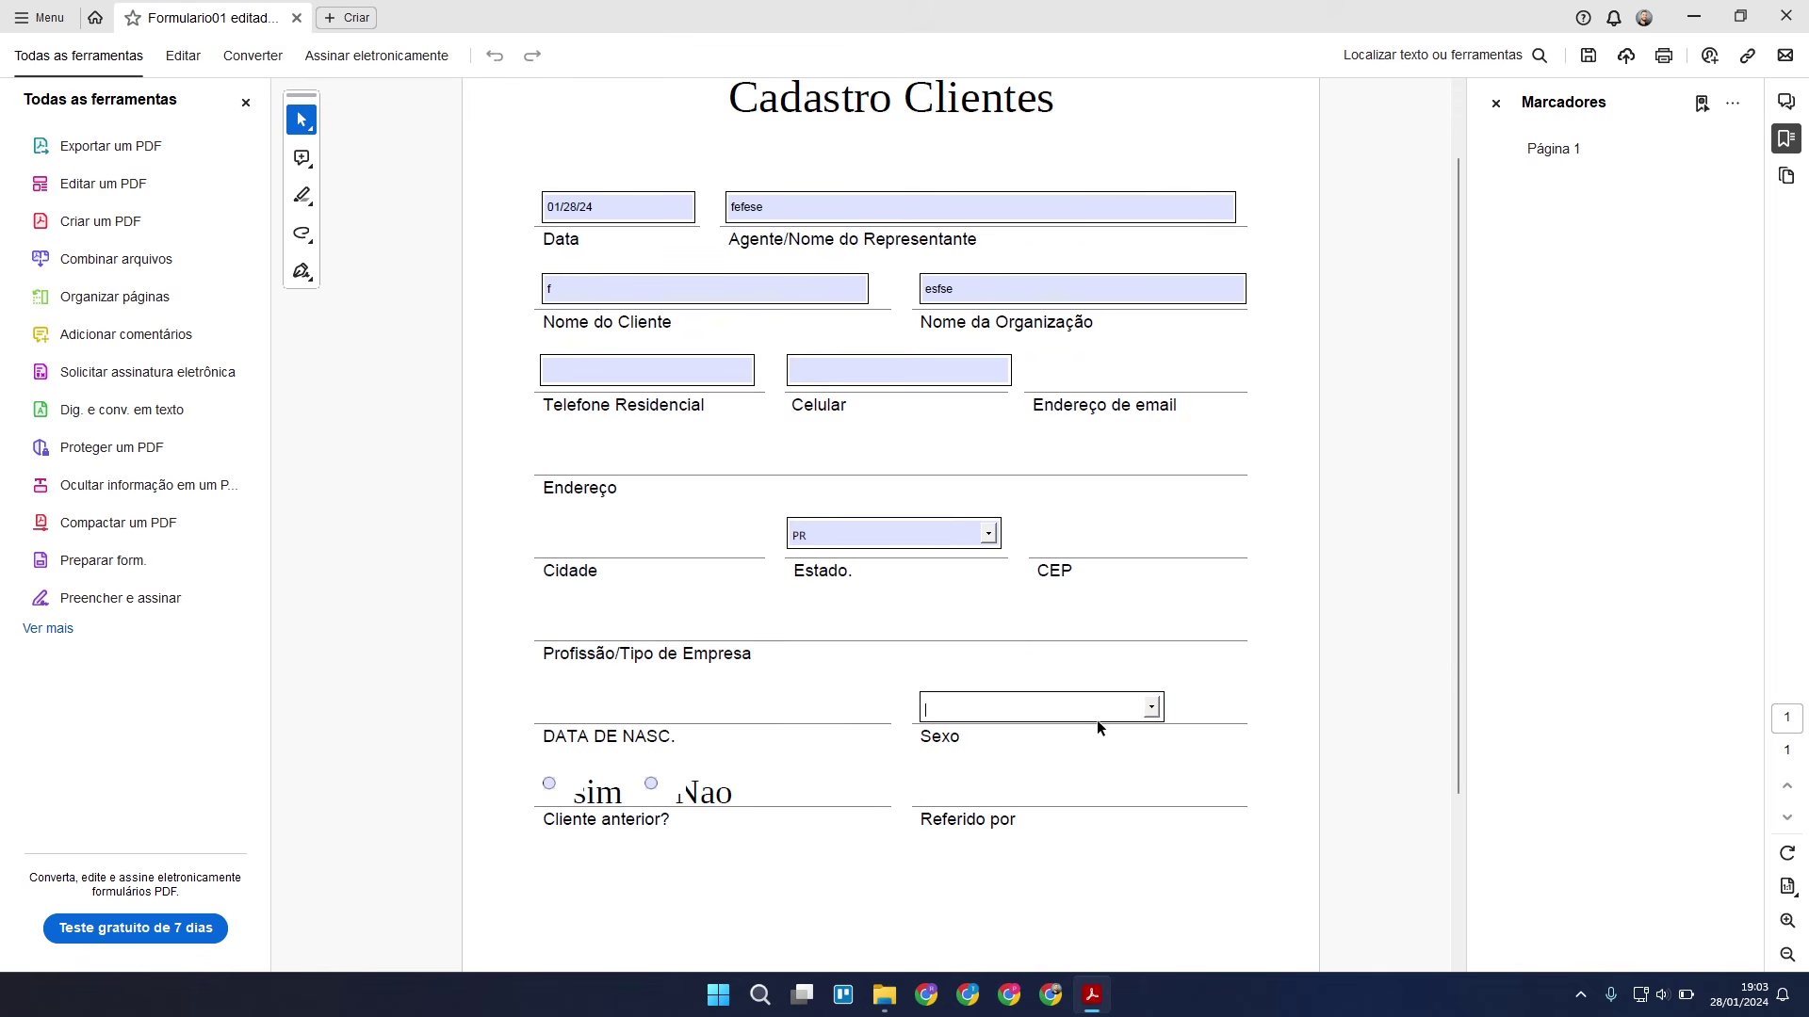
left_click(1151, 710)
left_click(1077, 734)
key("BackSpace")
type("outros")
Select the Nao option for Cliente anterior and look over the filled-in form.
left_click(651, 784)
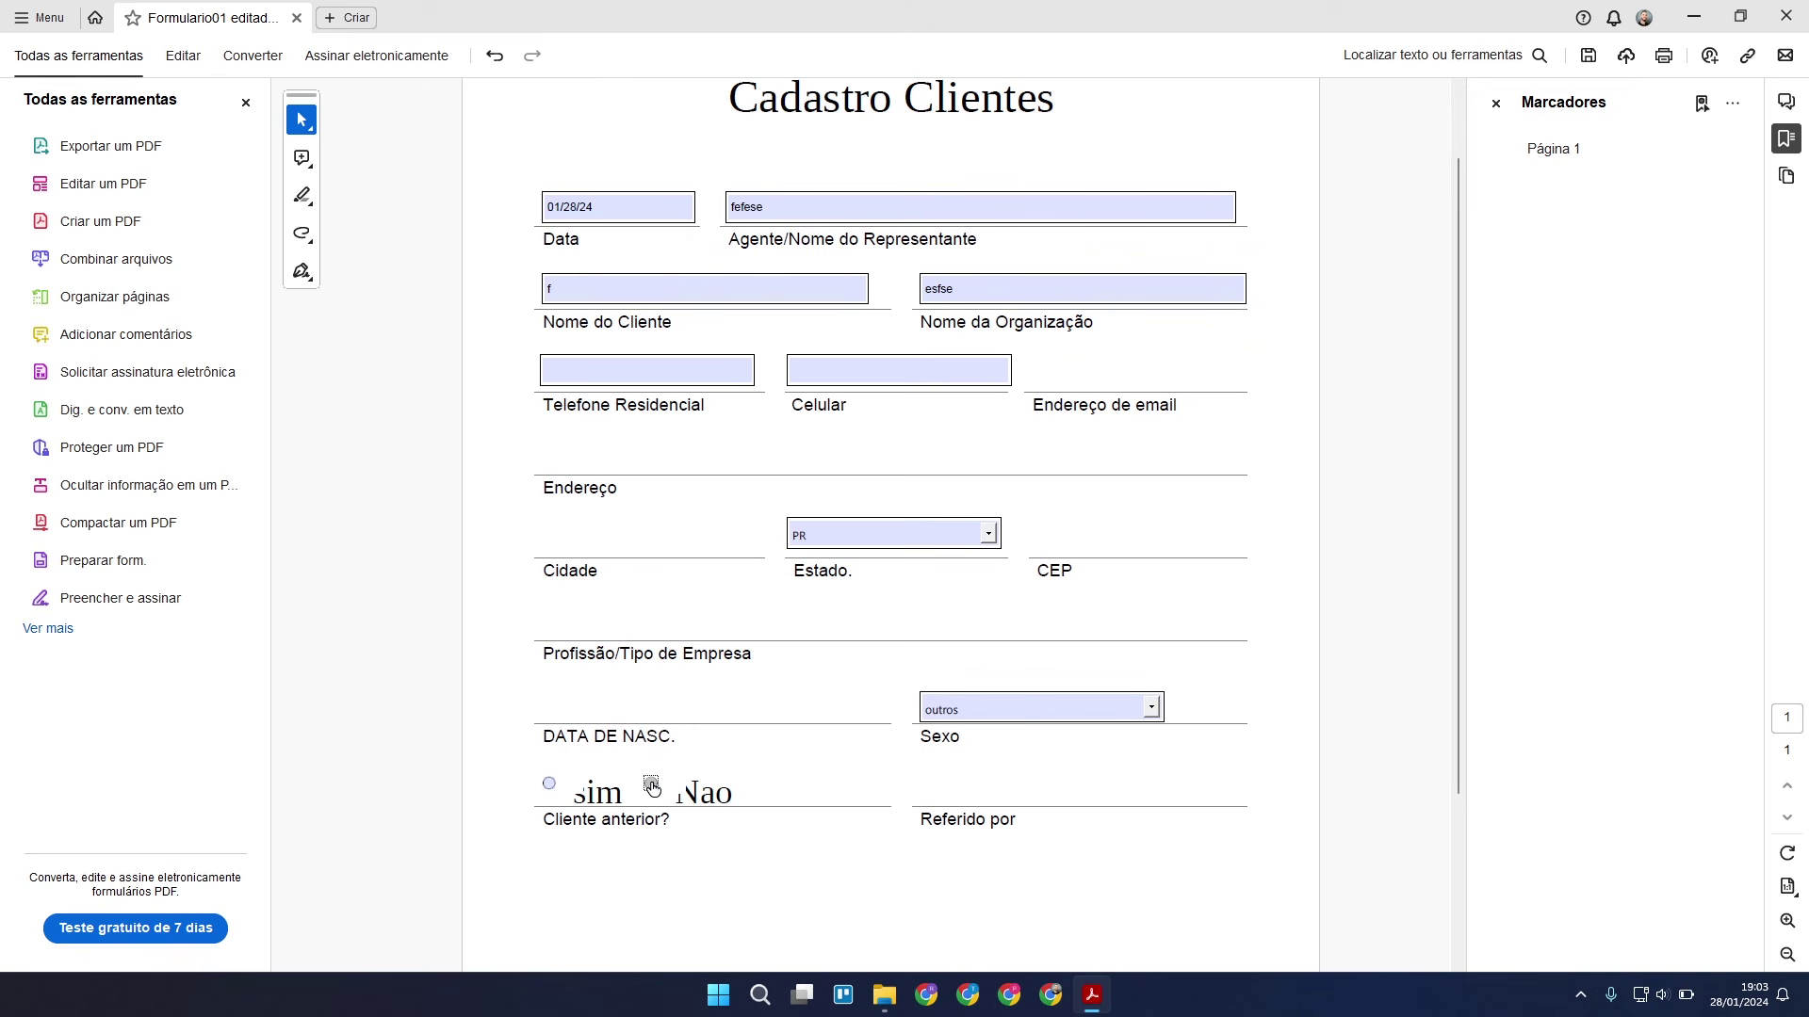
left_click(649, 785)
scroll(893, 740, "down", 2)
scroll(893, 736, "up", 1)
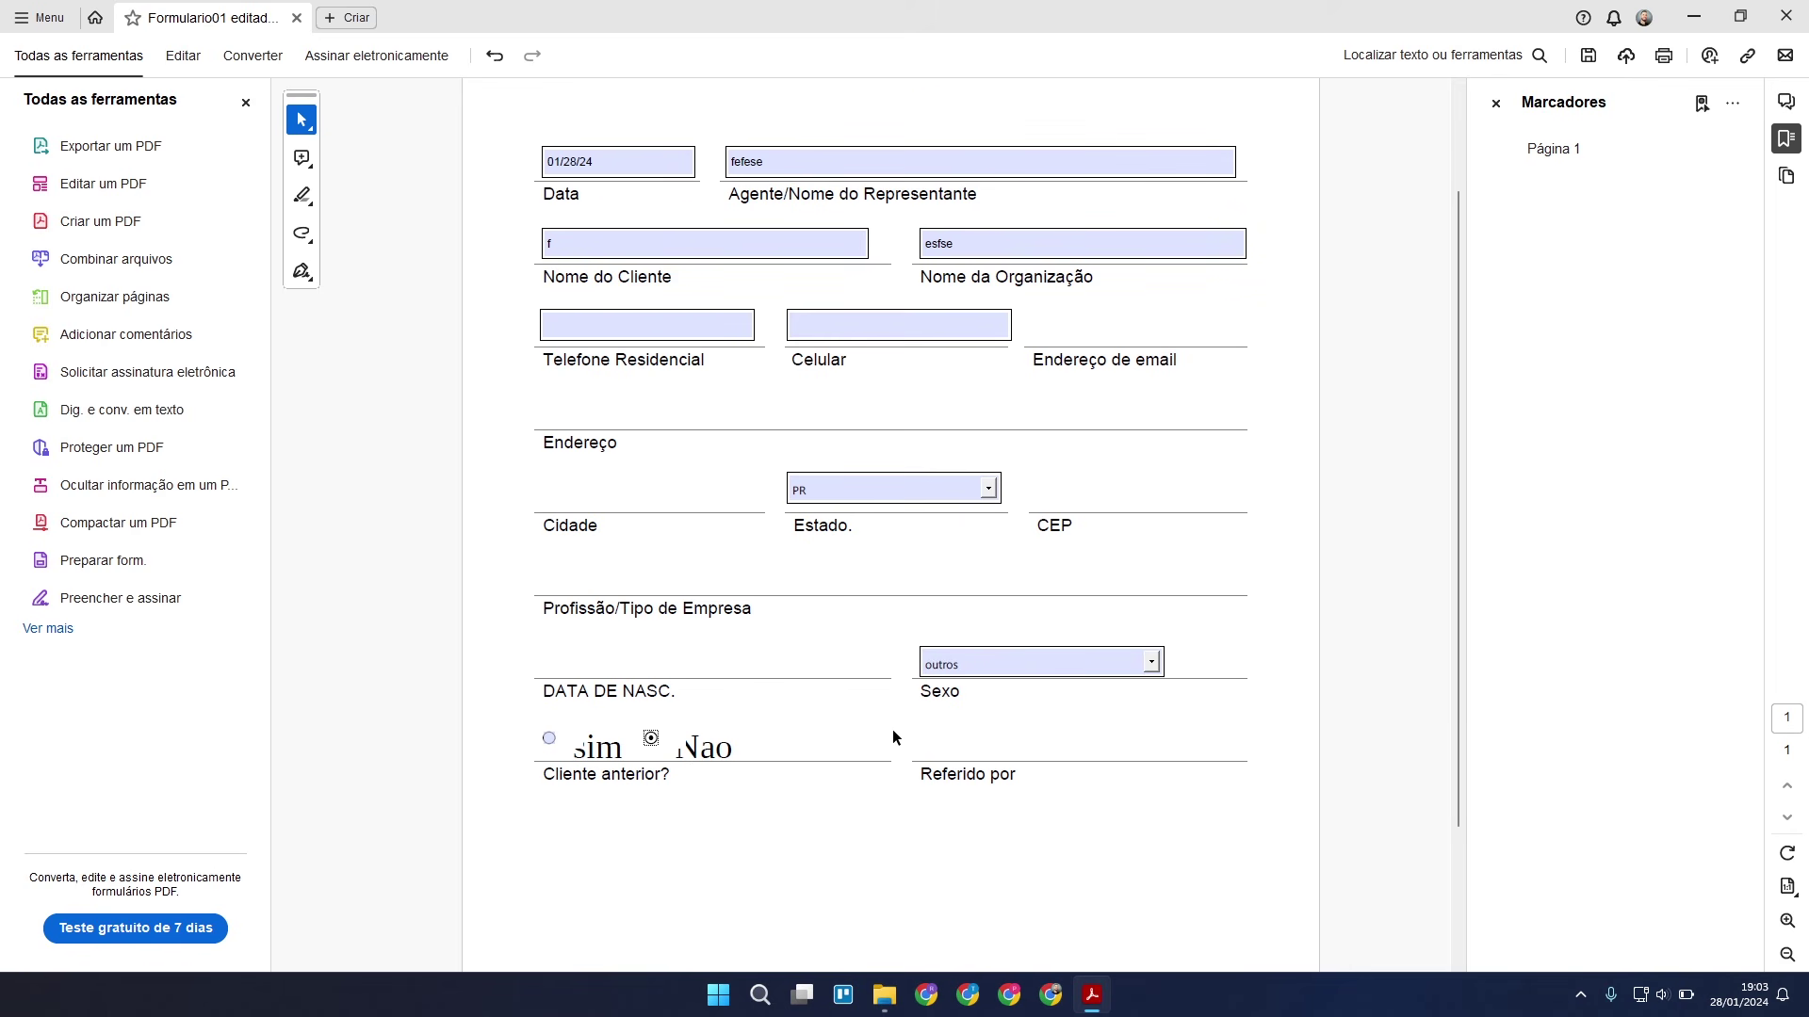